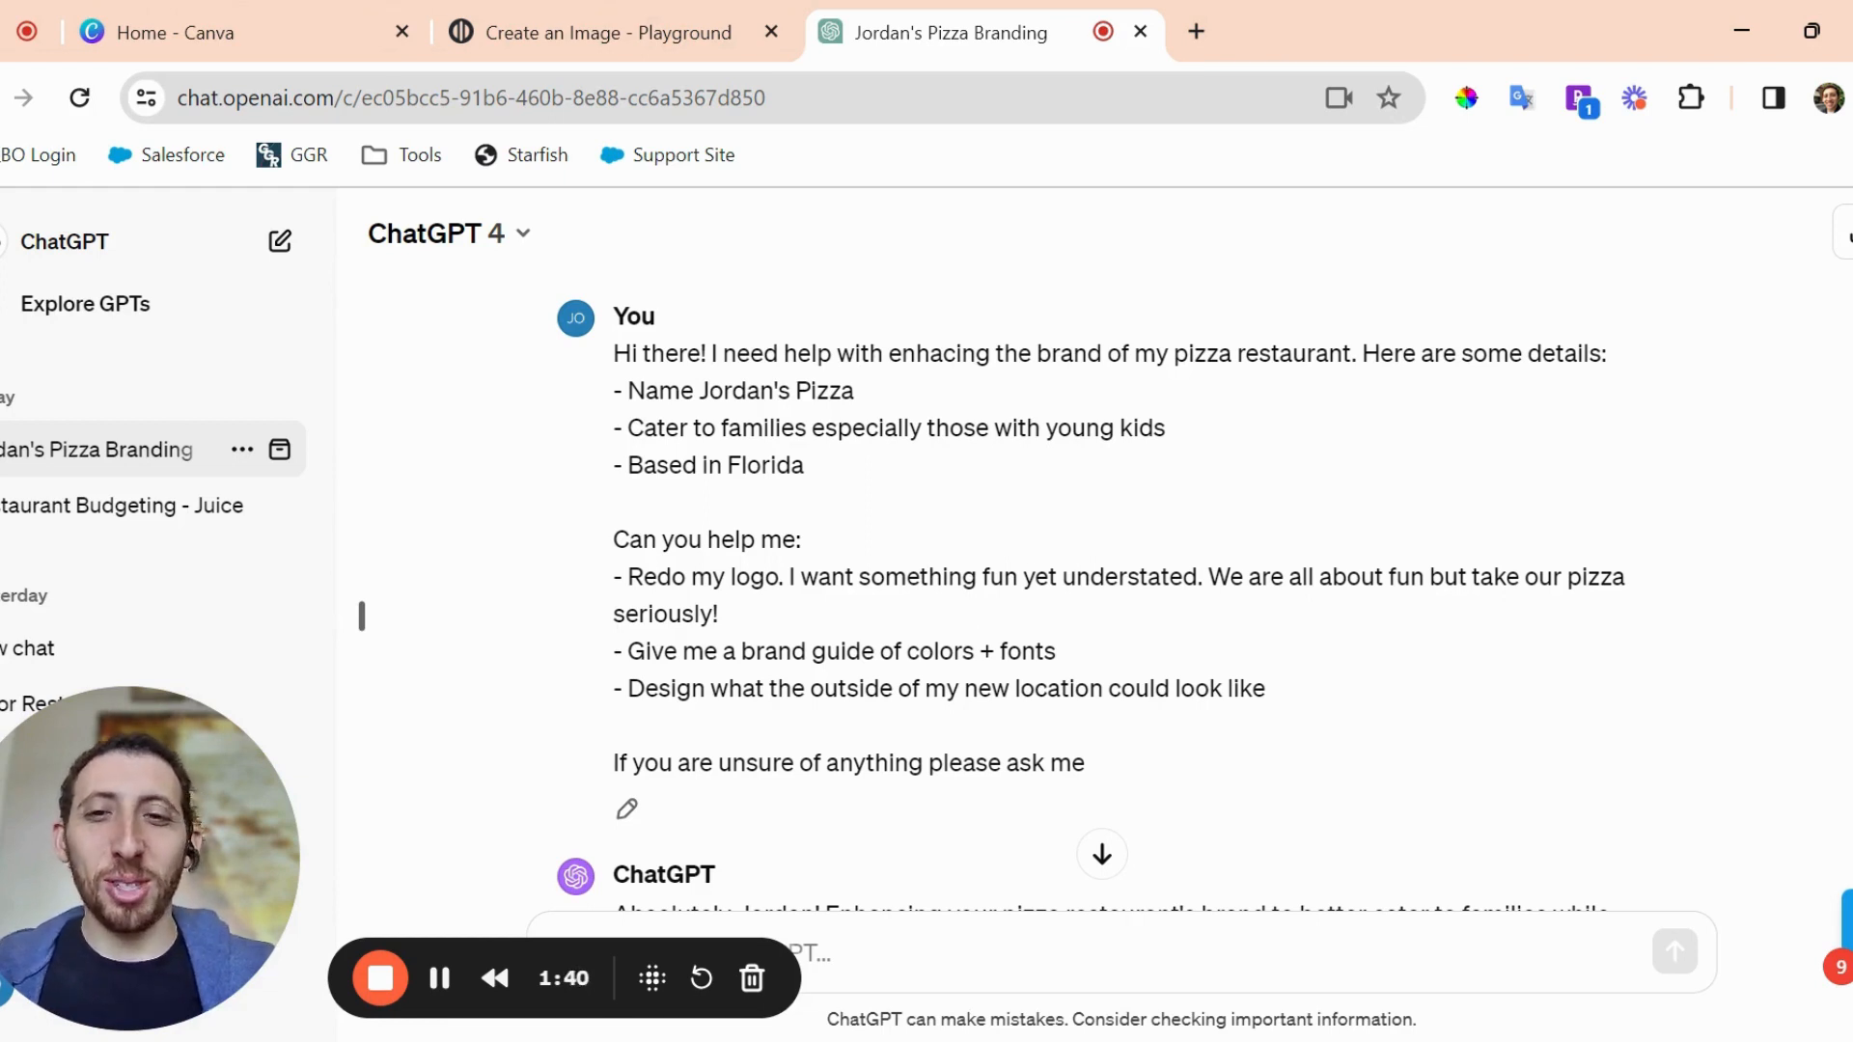
Read the pizza restaurant branding request and ChatGPT's plan for the logo, brand guide and exterior design.
{"action": "scroll", "coordinate": [361, 616], "scroll_direction": "down", "scroll_amount": 1}
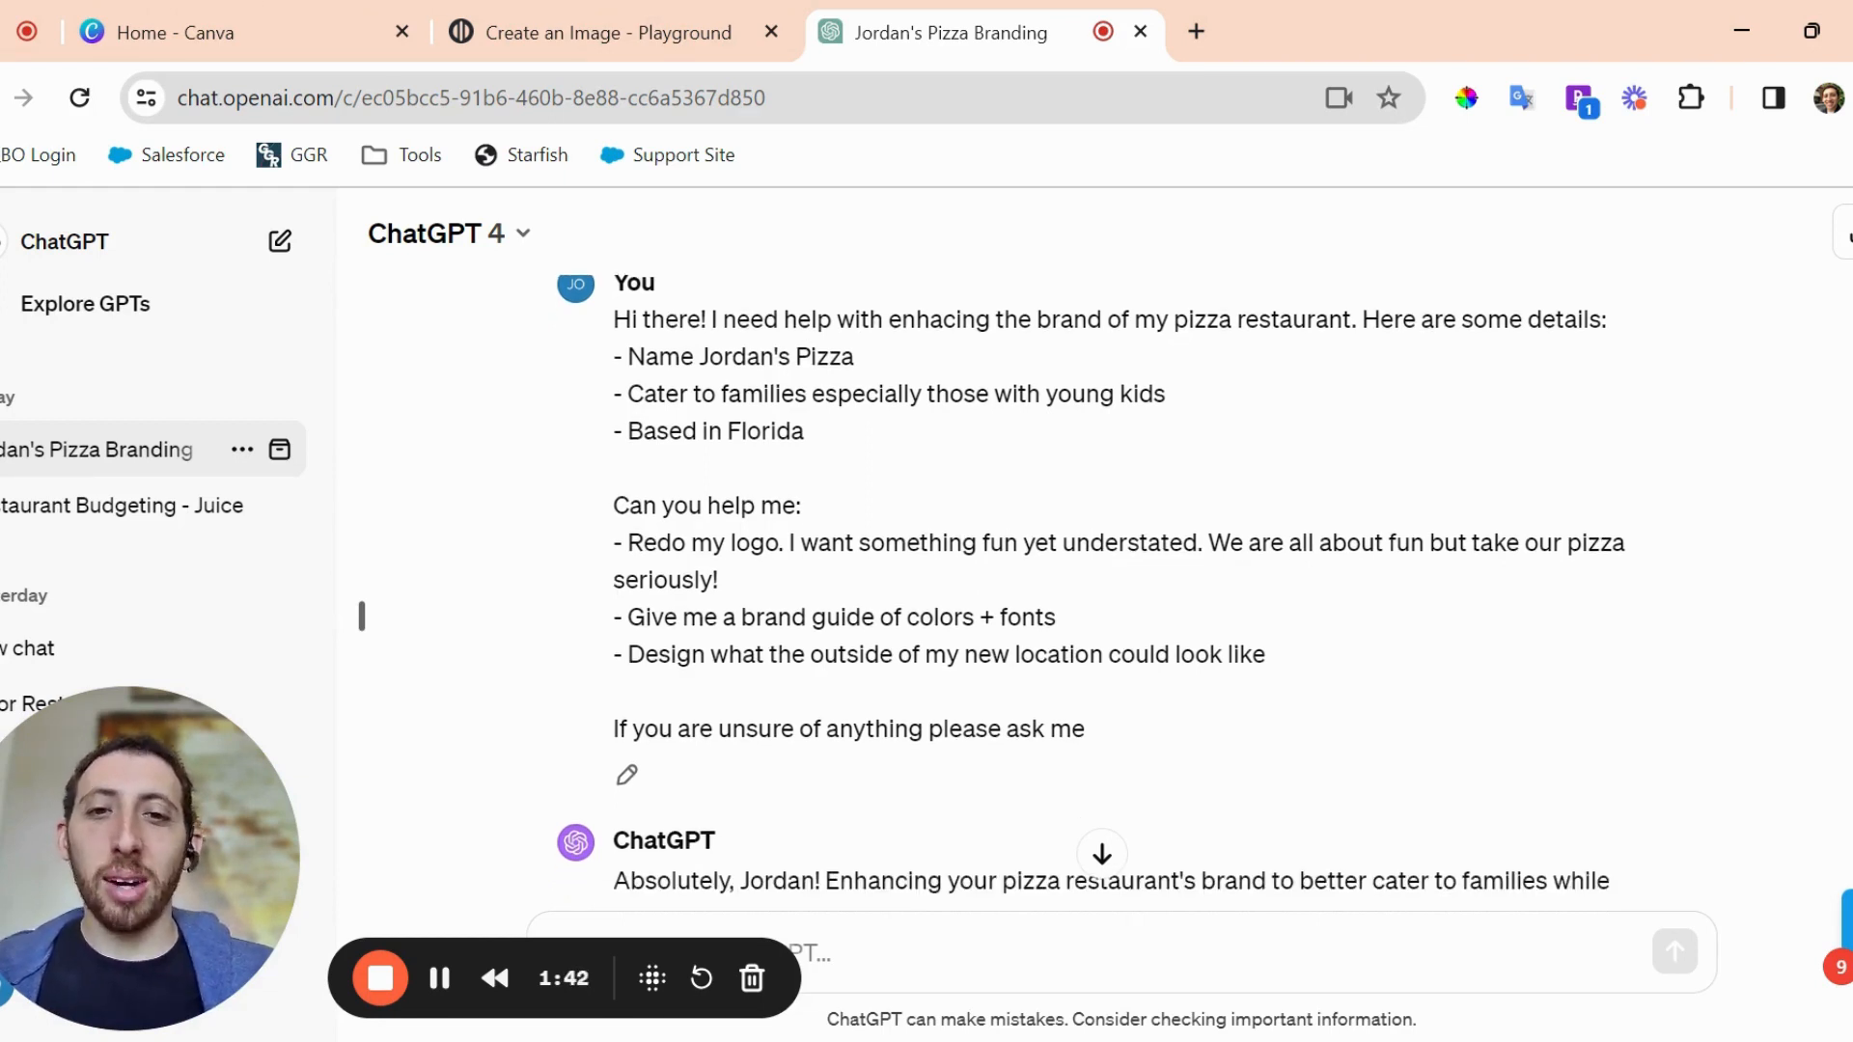
{"action": "scroll", "coordinate": [1187, 681], "scroll_direction": "down", "scroll_amount": 3}
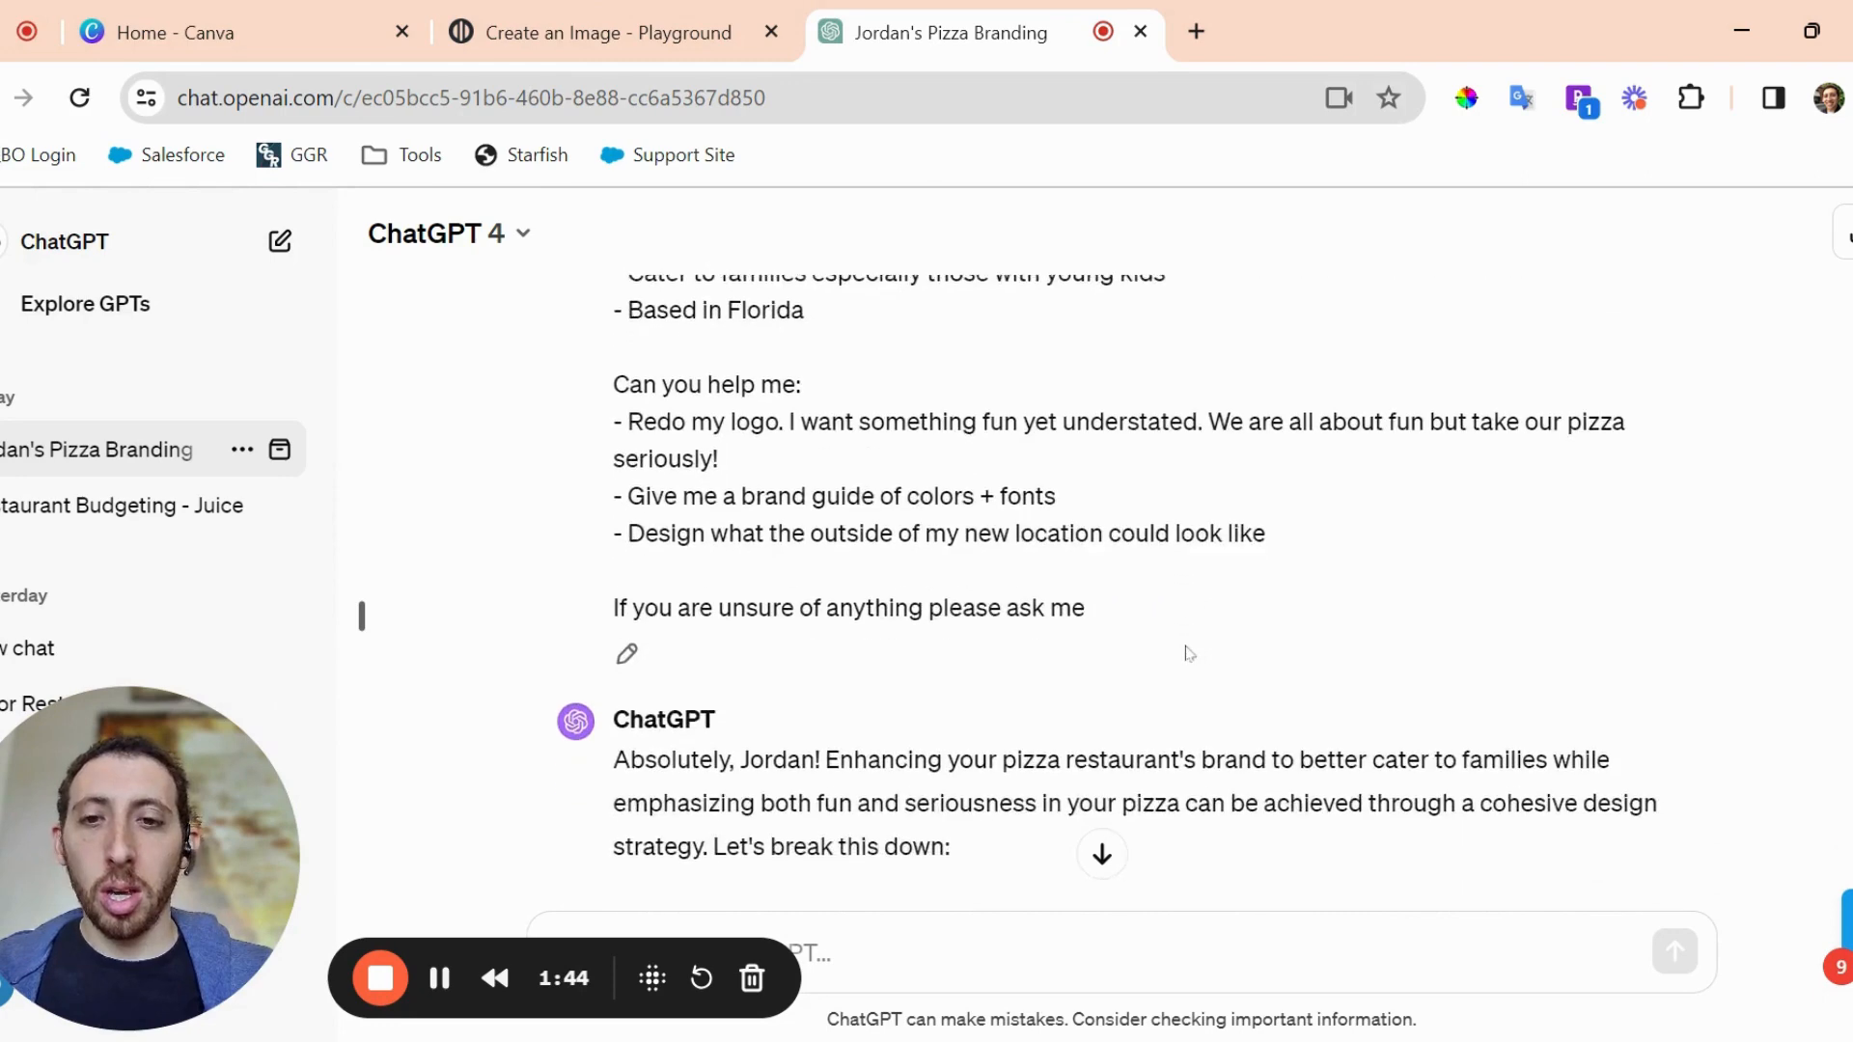
{"action": "scroll", "coordinate": [1186, 653], "scroll_direction": "down", "scroll_amount": 2}
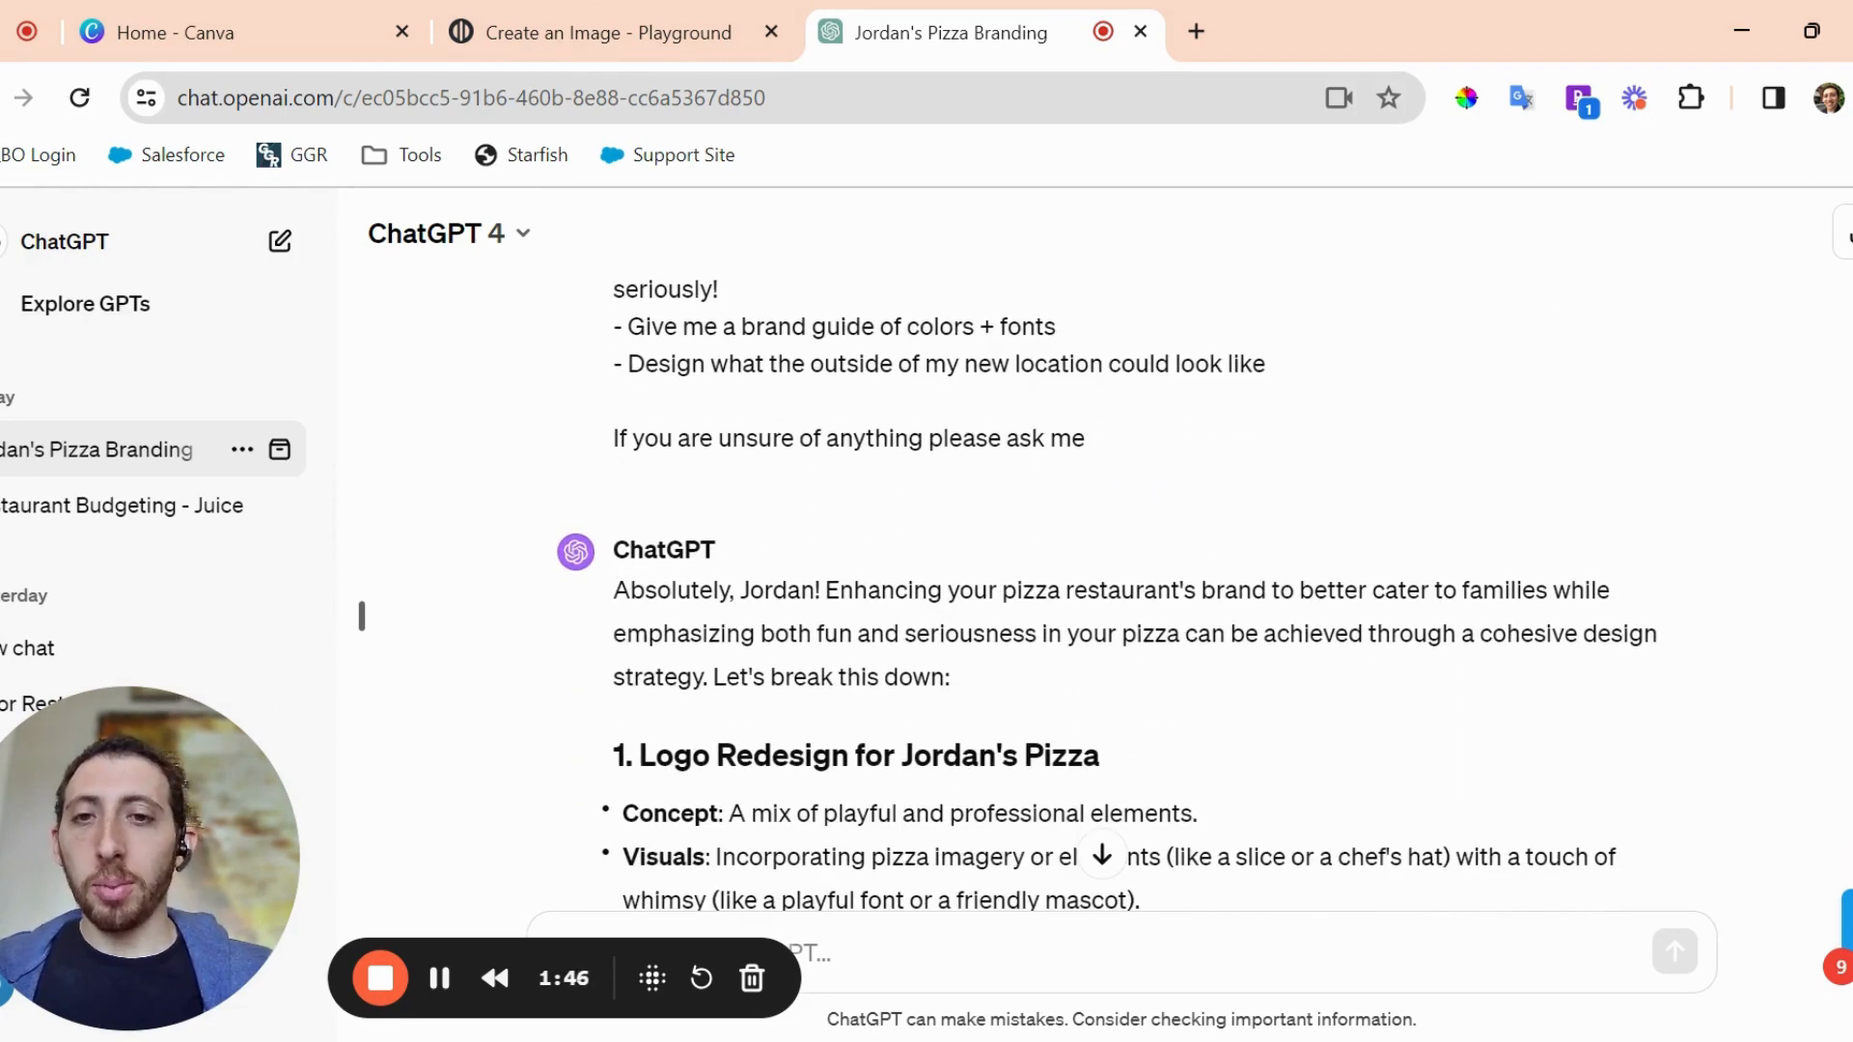
{"action": "scroll", "coordinate": [1120, 593], "scroll_direction": "down", "scroll_amount": 3}
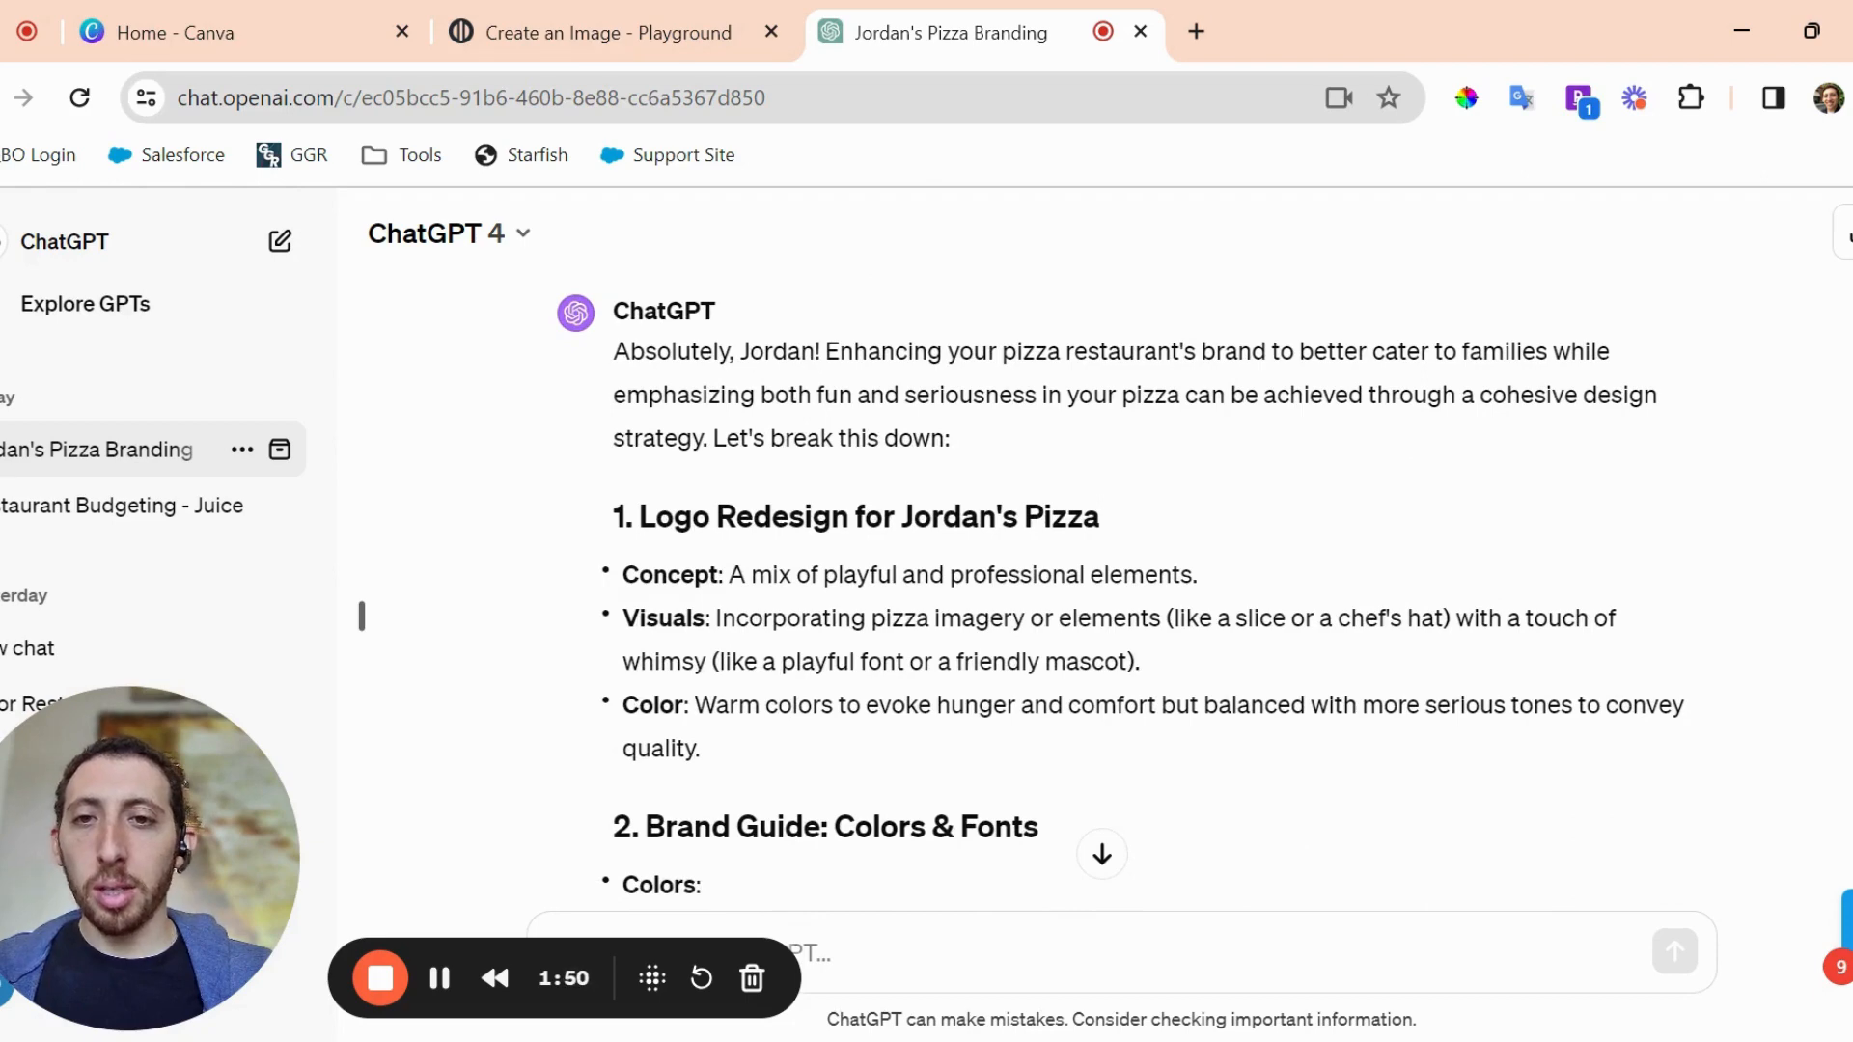
{"action": "scroll", "coordinate": [956, 603], "scroll_direction": "down", "scroll_amount": 3}
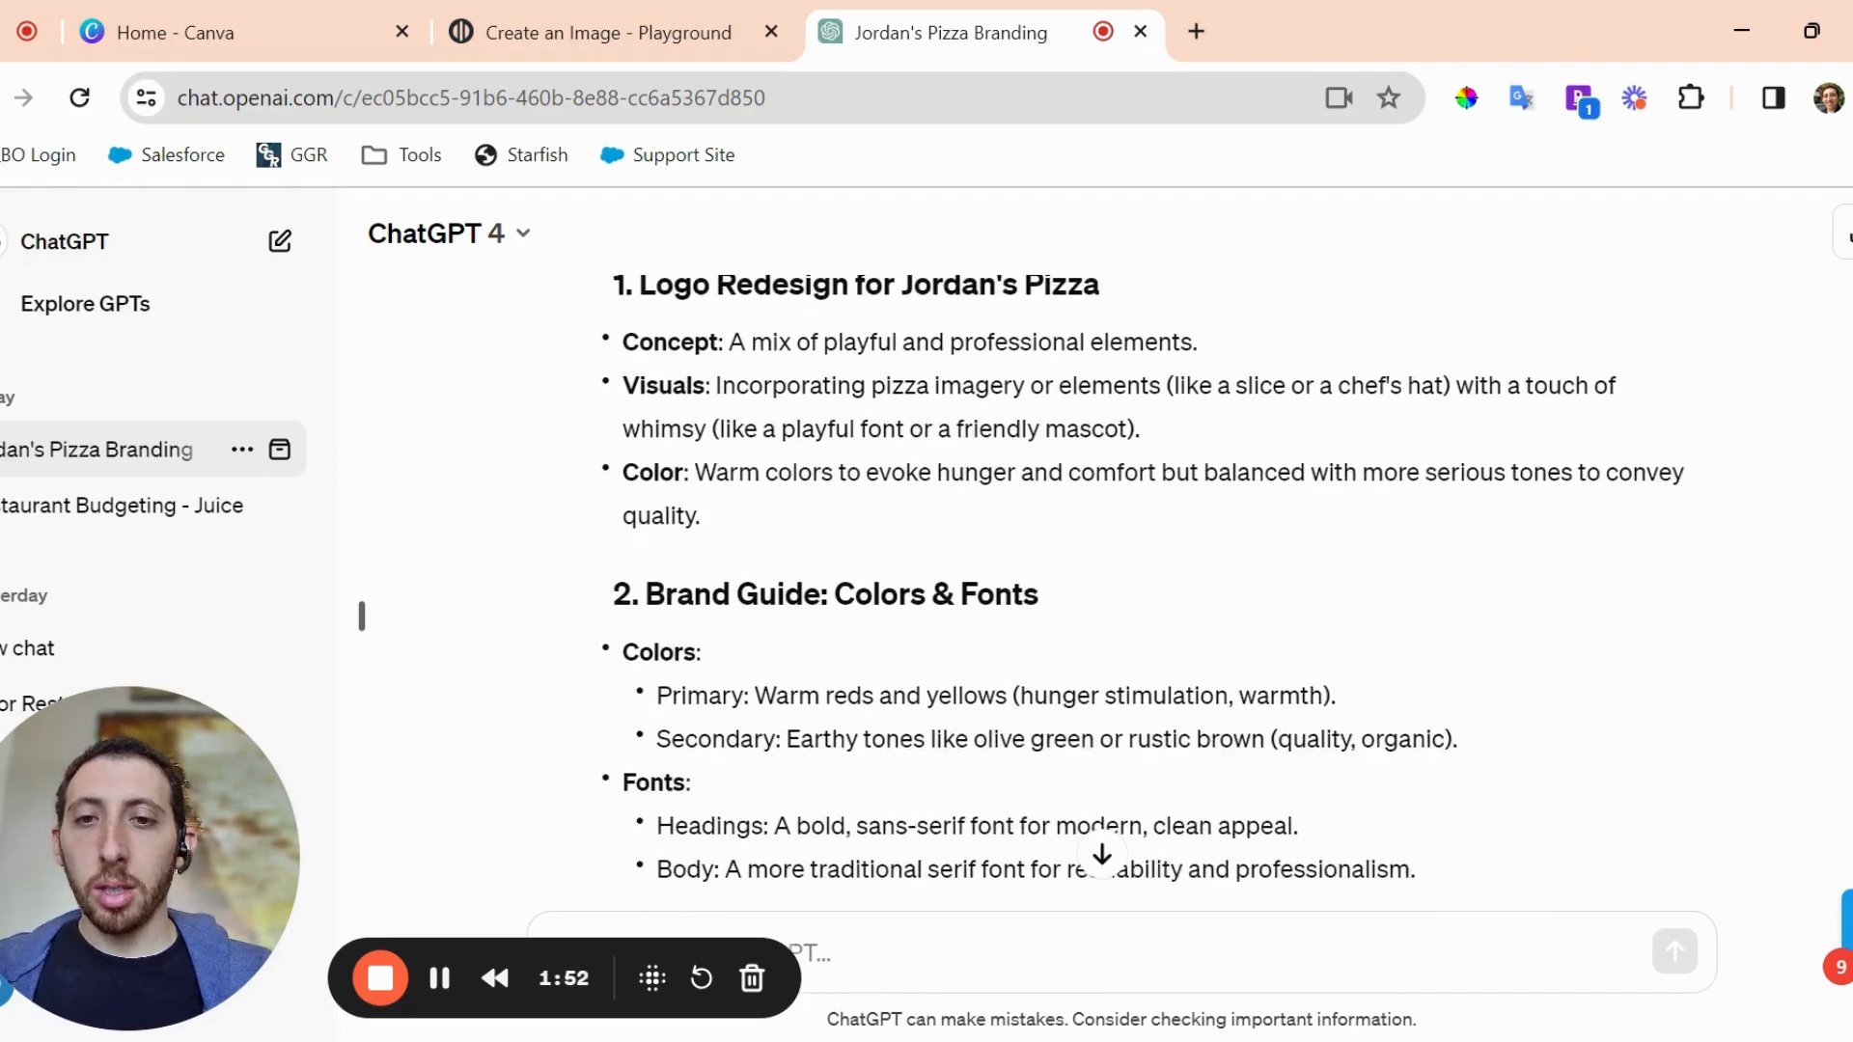
{"action": "scroll", "coordinate": [960, 722], "scroll_direction": "down", "scroll_amount": 2}
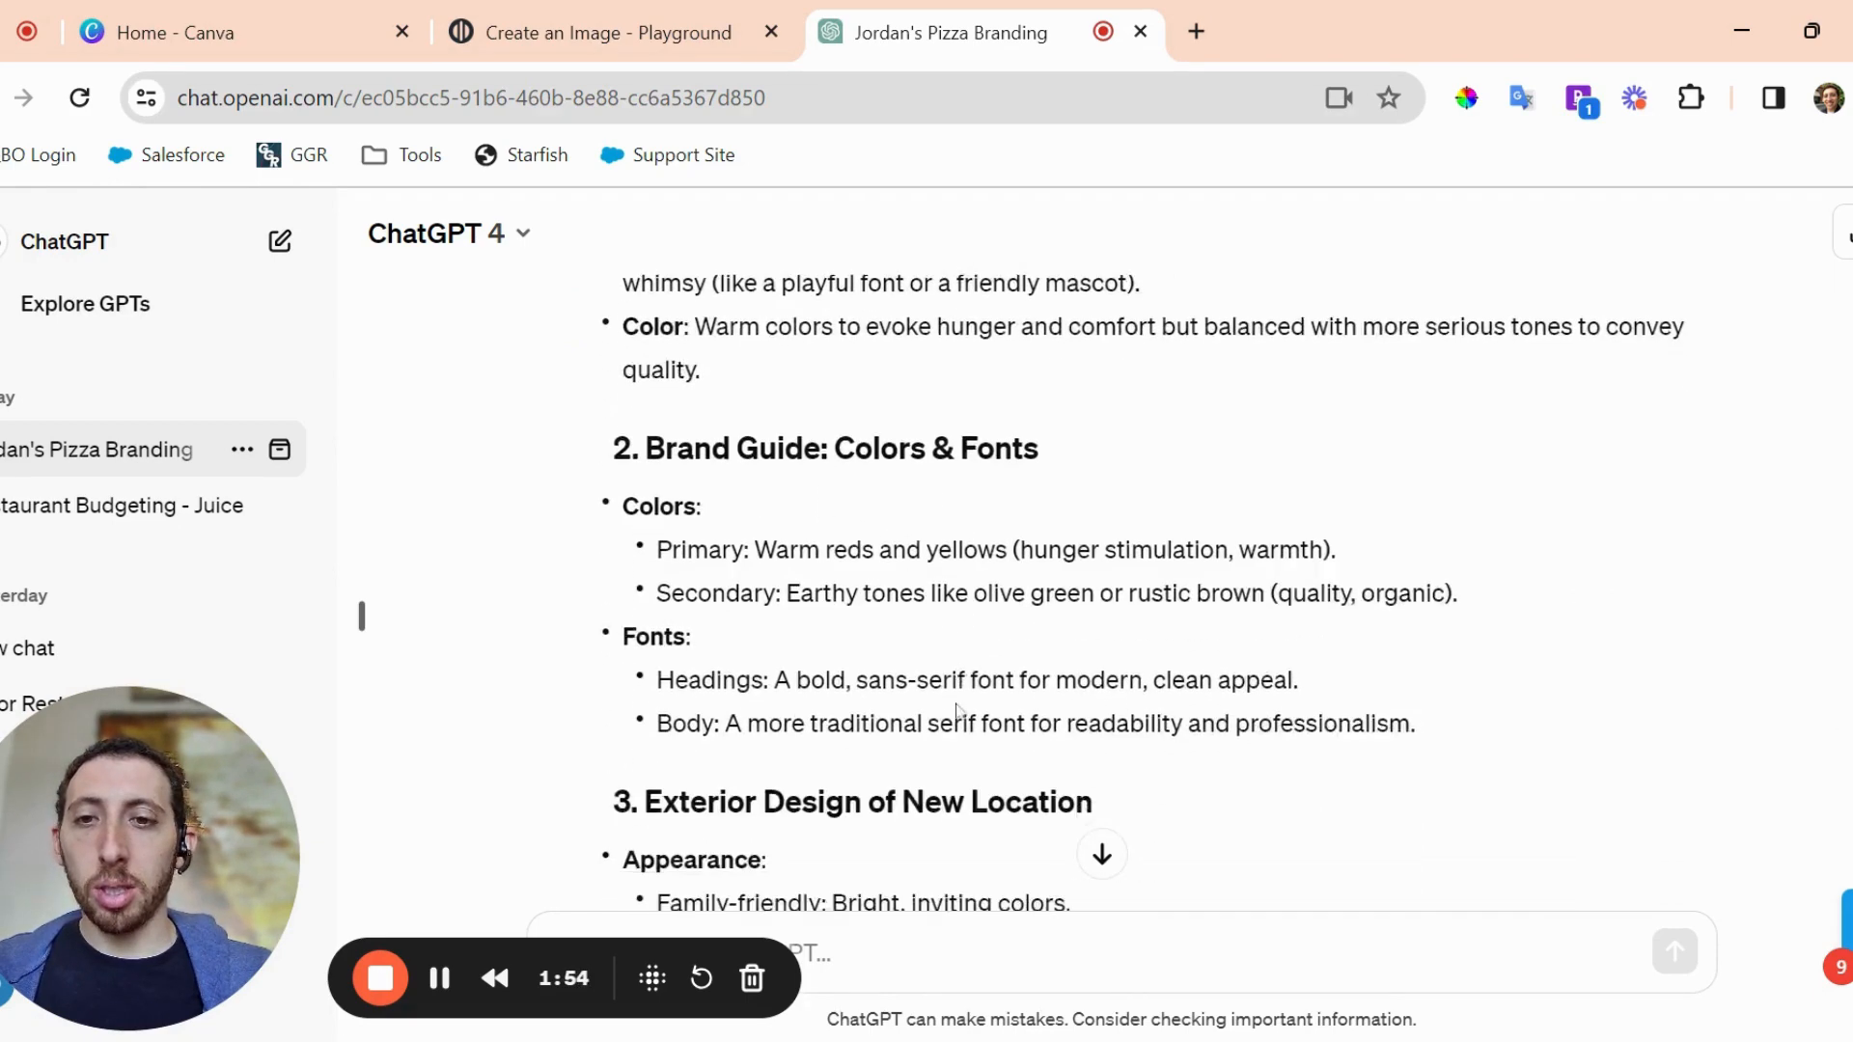
{"action": "scroll", "coordinate": [958, 711], "scroll_direction": "down", "scroll_amount": 4}
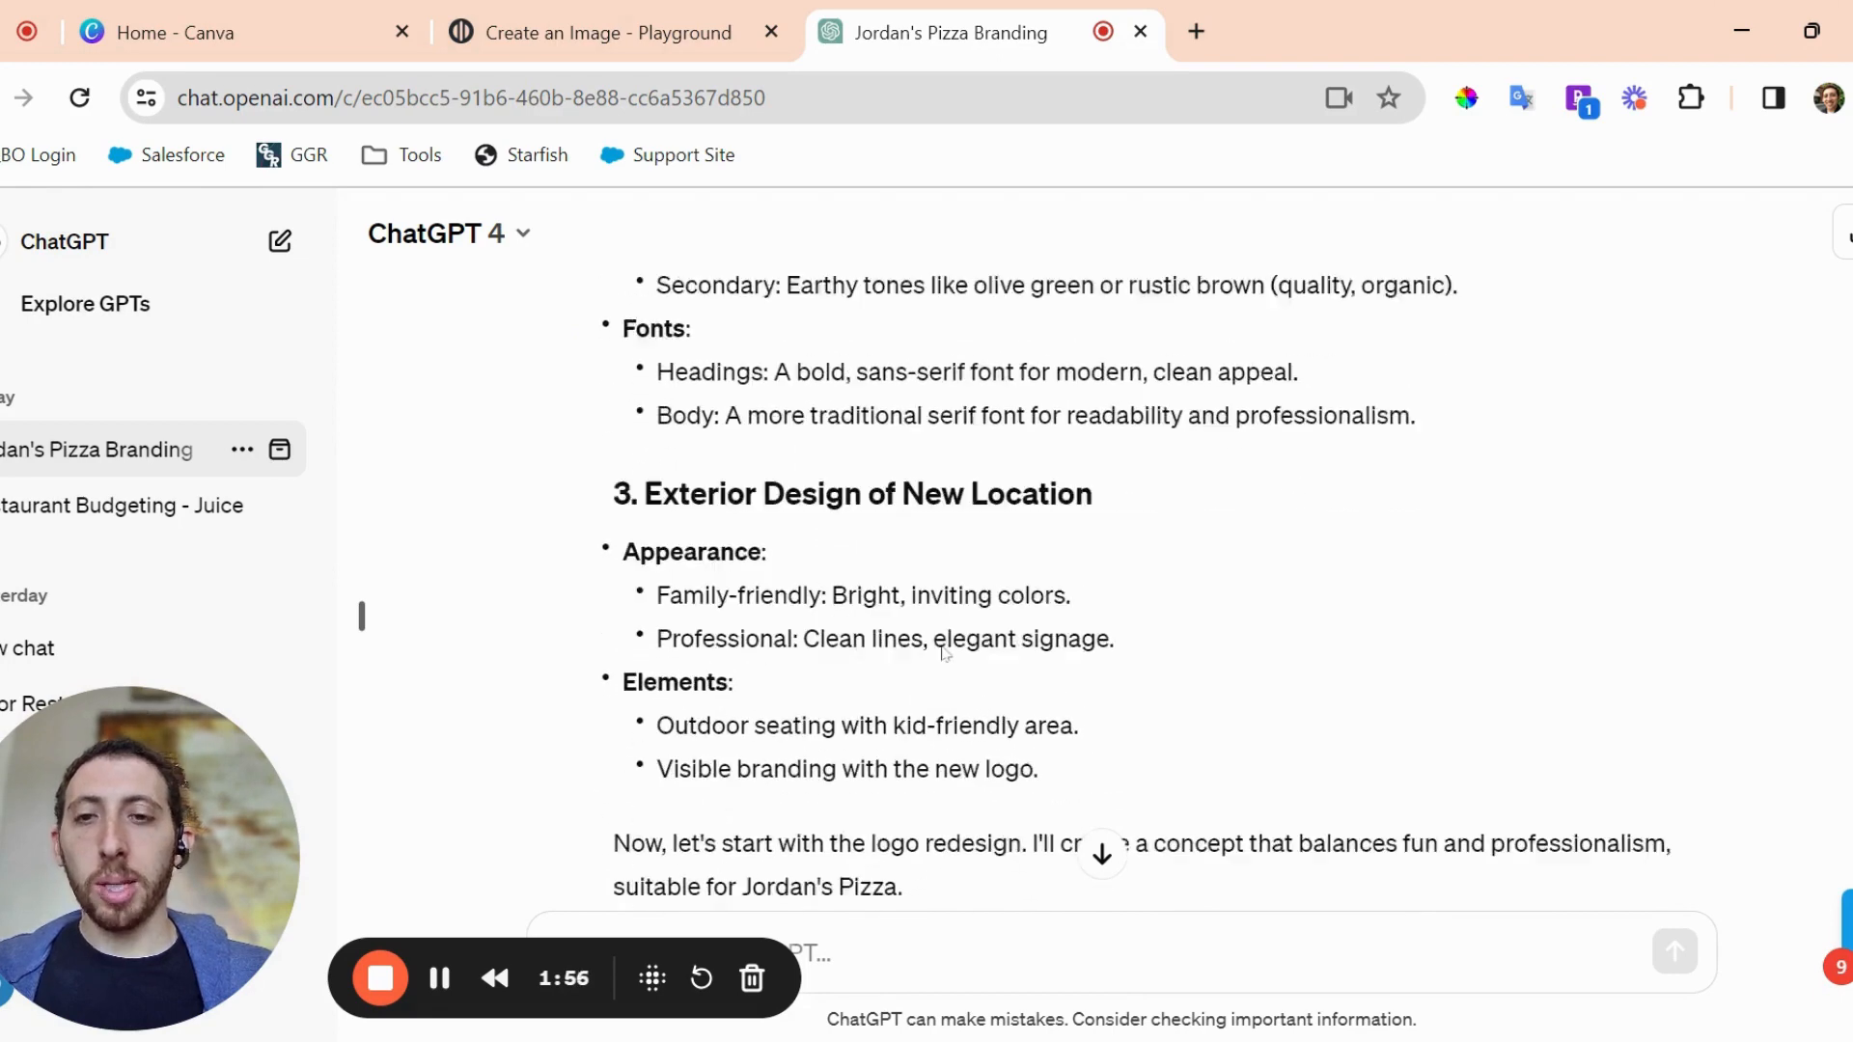
{"action": "scroll", "coordinate": [945, 653], "scroll_direction": "down", "scroll_amount": 1}
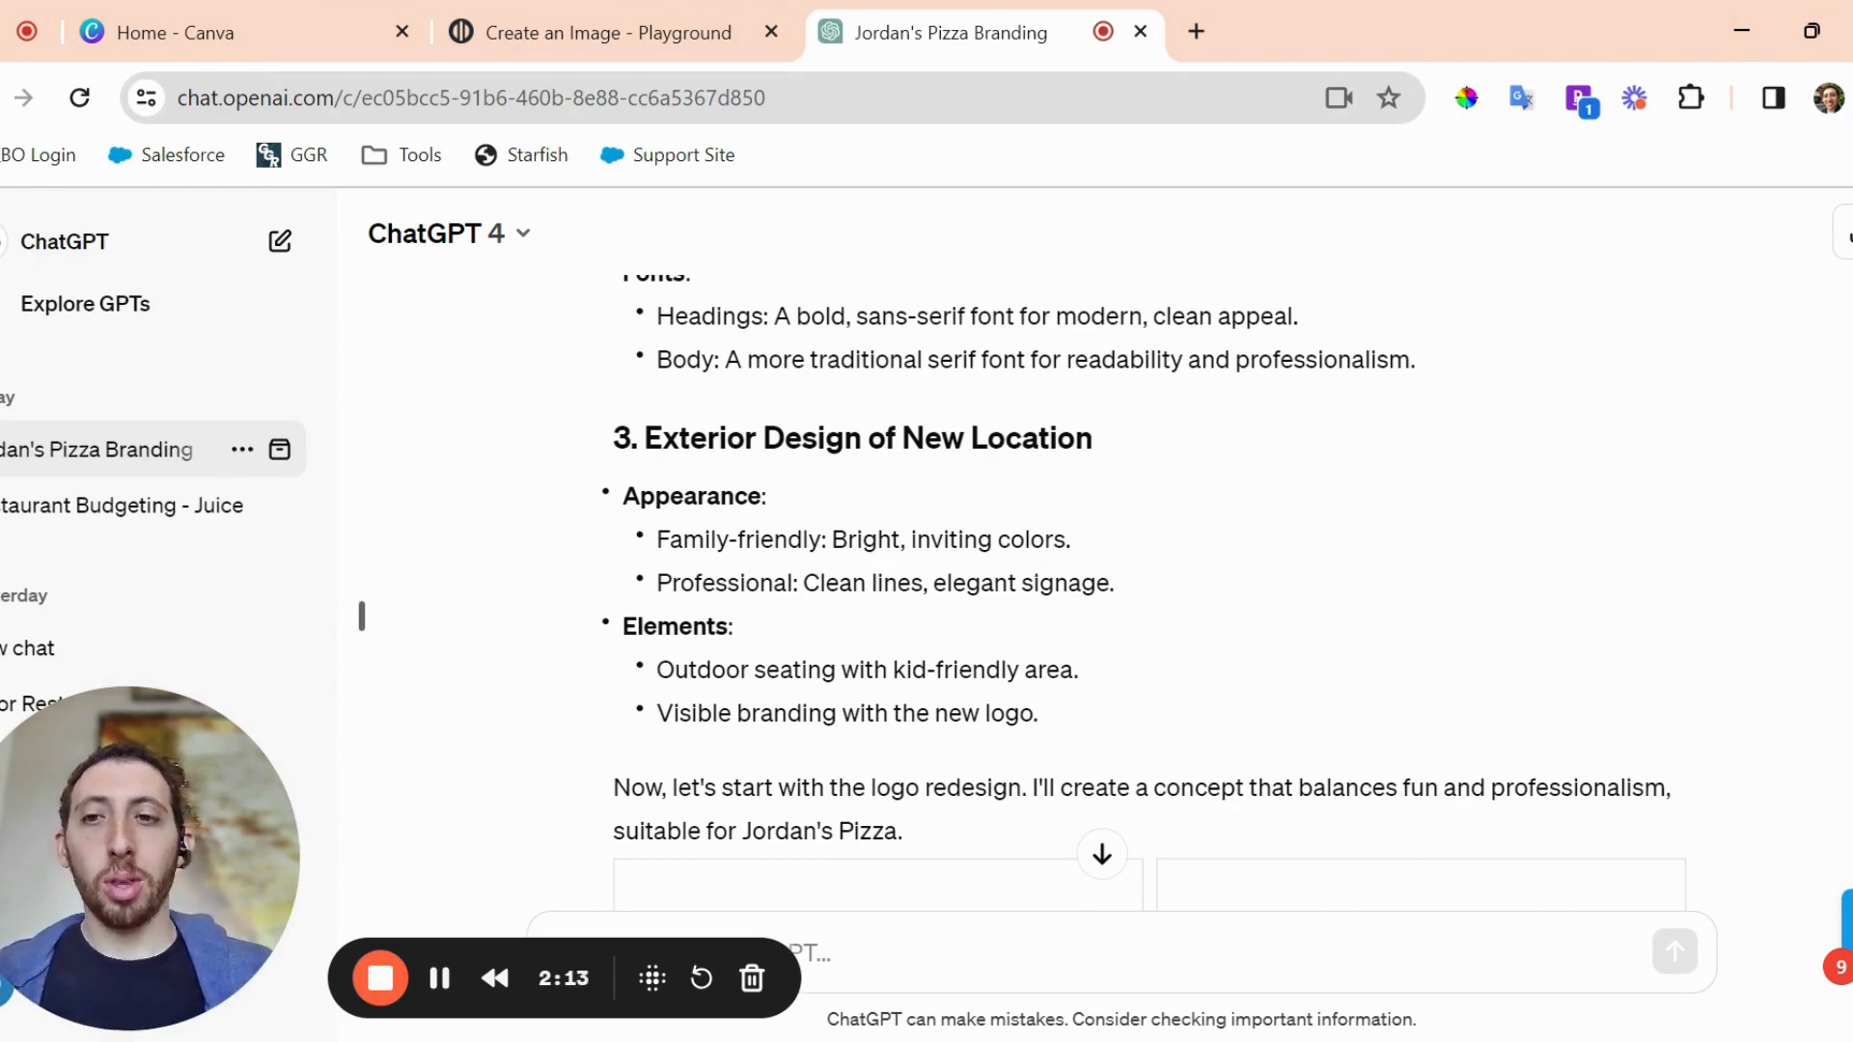
Go over the original request and branding plan again, and examine the first two logo concepts.
{"action": "scroll", "coordinate": [924, 374], "scroll_direction": "up", "scroll_amount": 15}
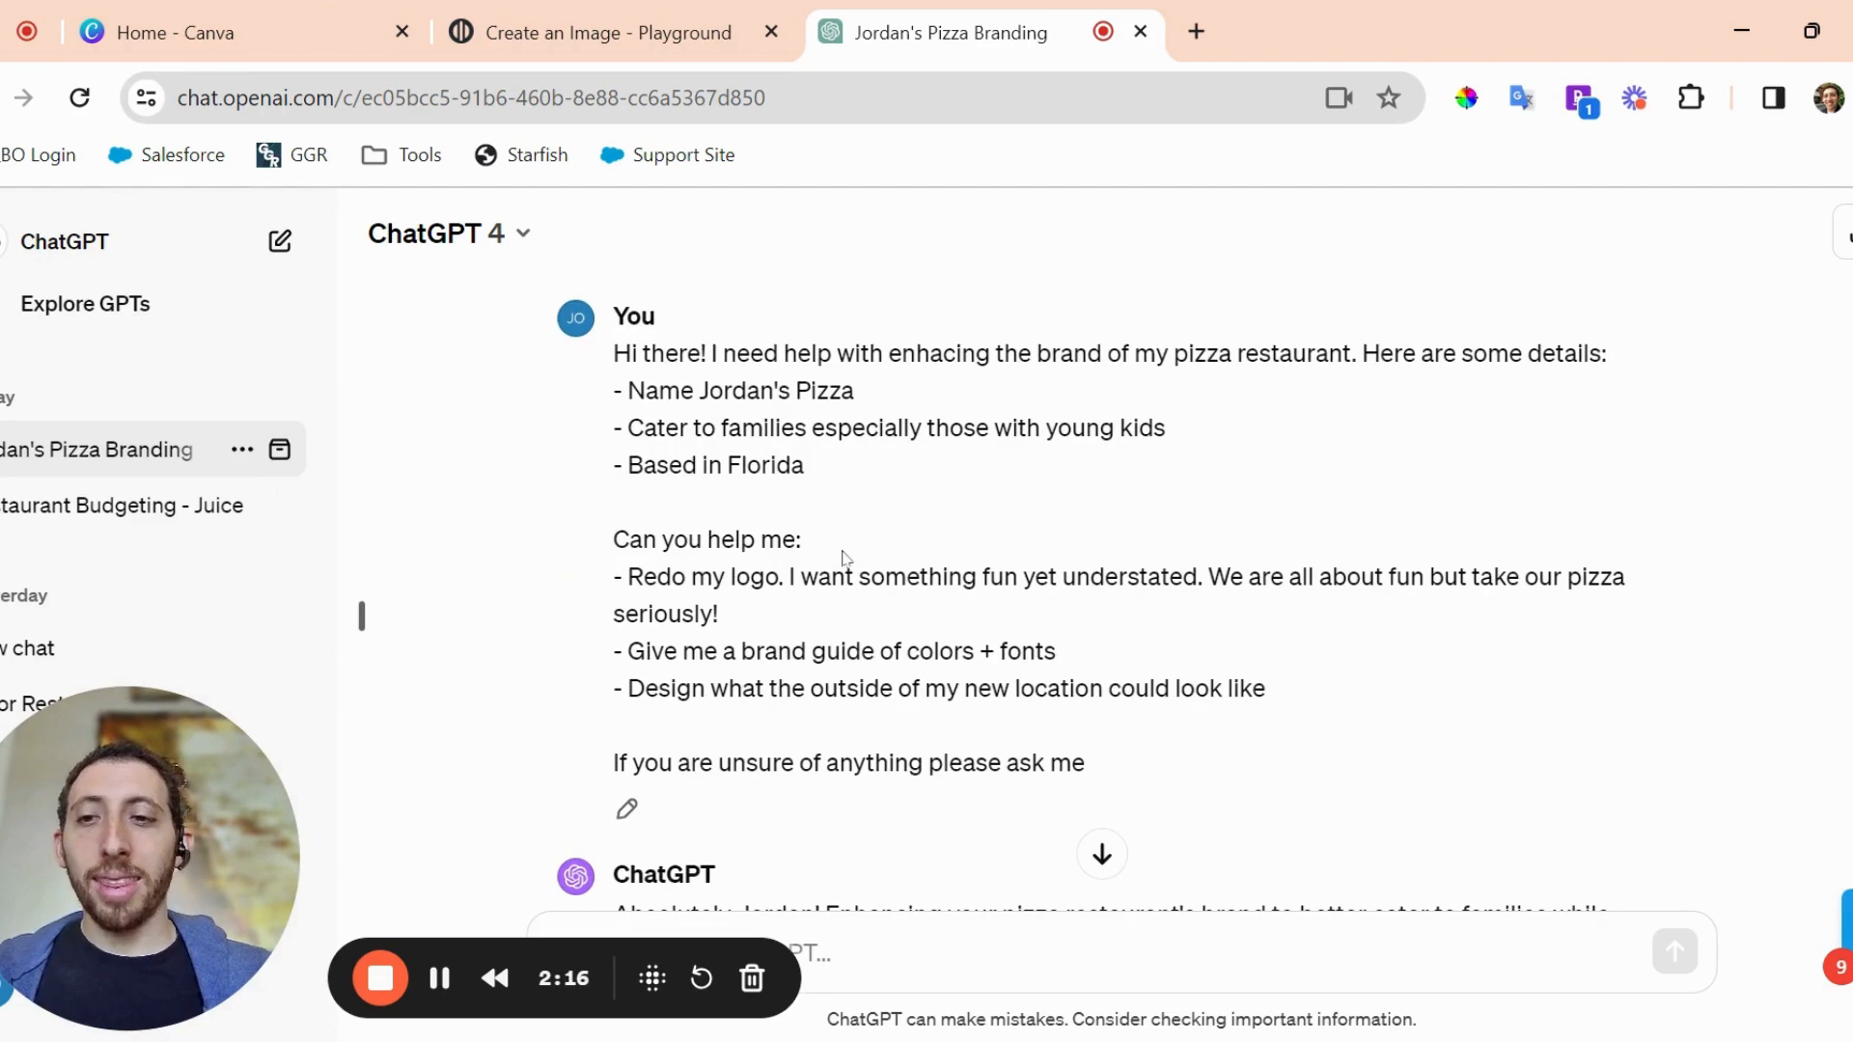
{"action": "scroll", "coordinate": [842, 557], "scroll_direction": "down", "scroll_amount": 5}
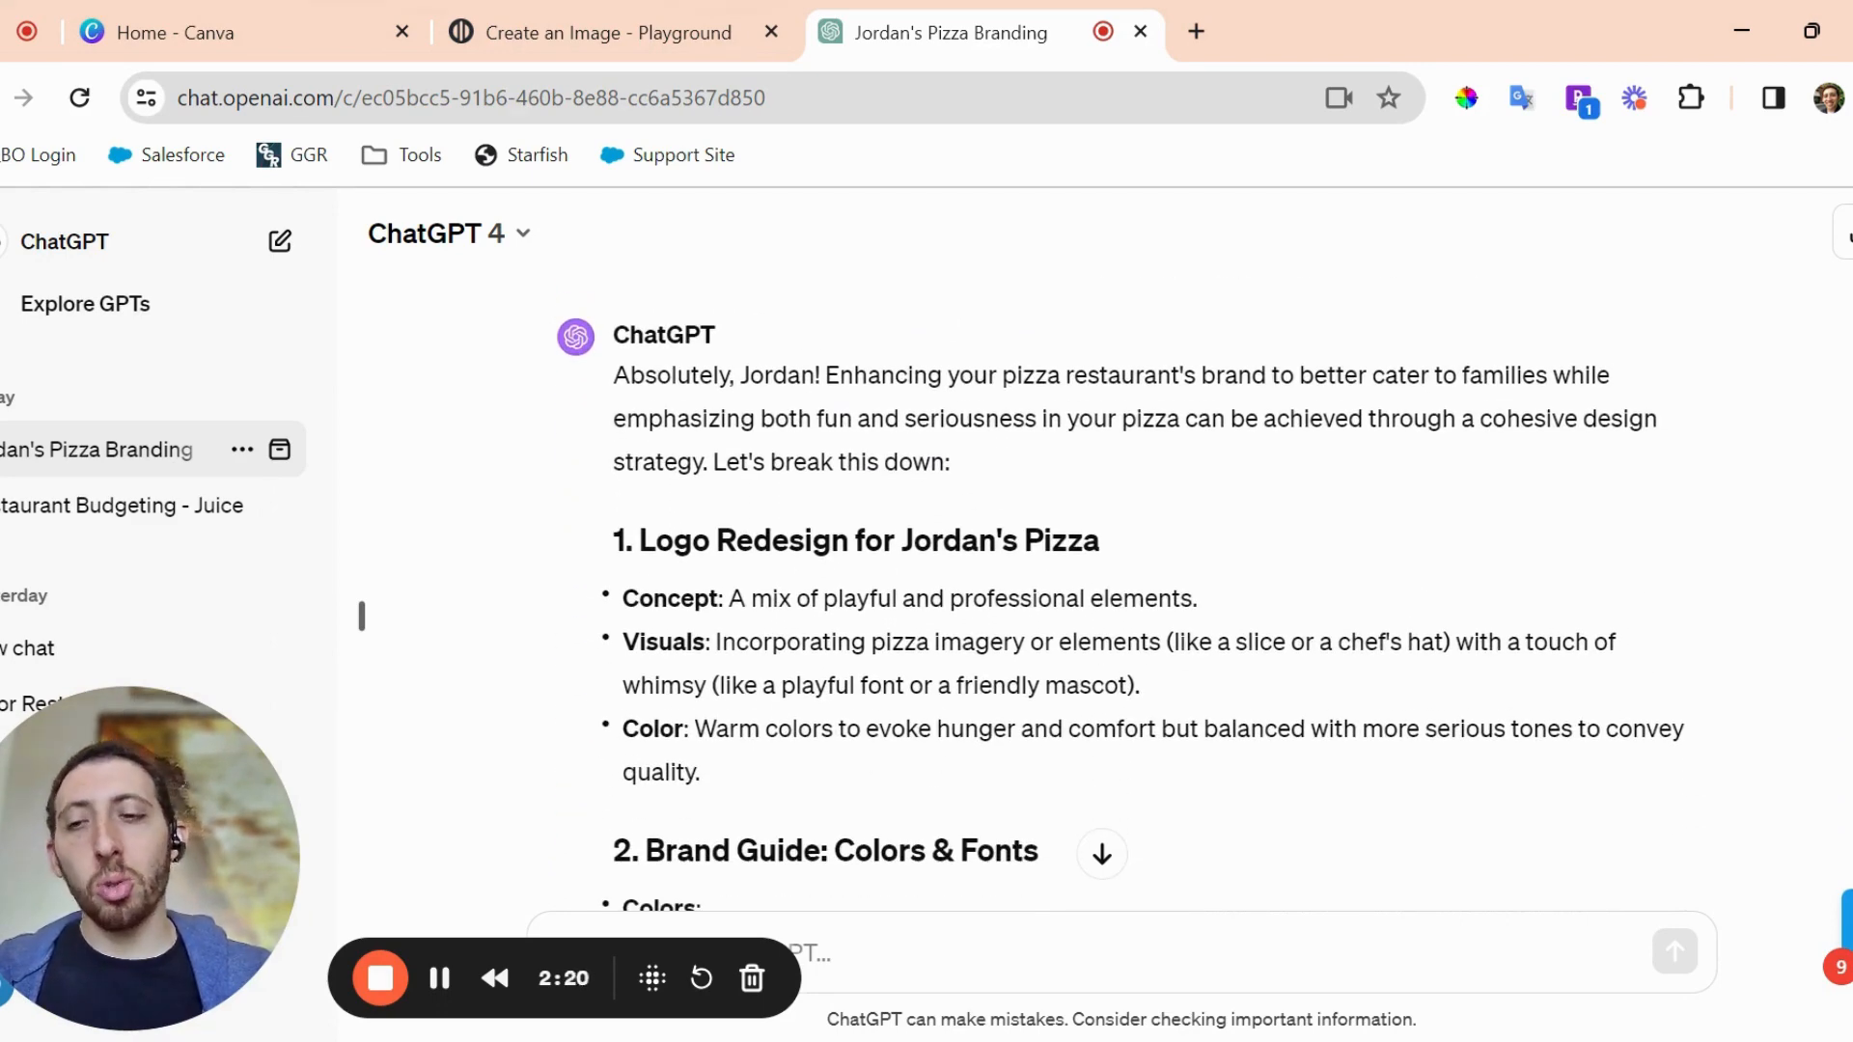
{"action": "scroll", "coordinate": [868, 676], "scroll_direction": "down", "scroll_amount": 3}
{"action": "scroll", "coordinate": [1132, 627], "scroll_direction": "down", "scroll_amount": 9}
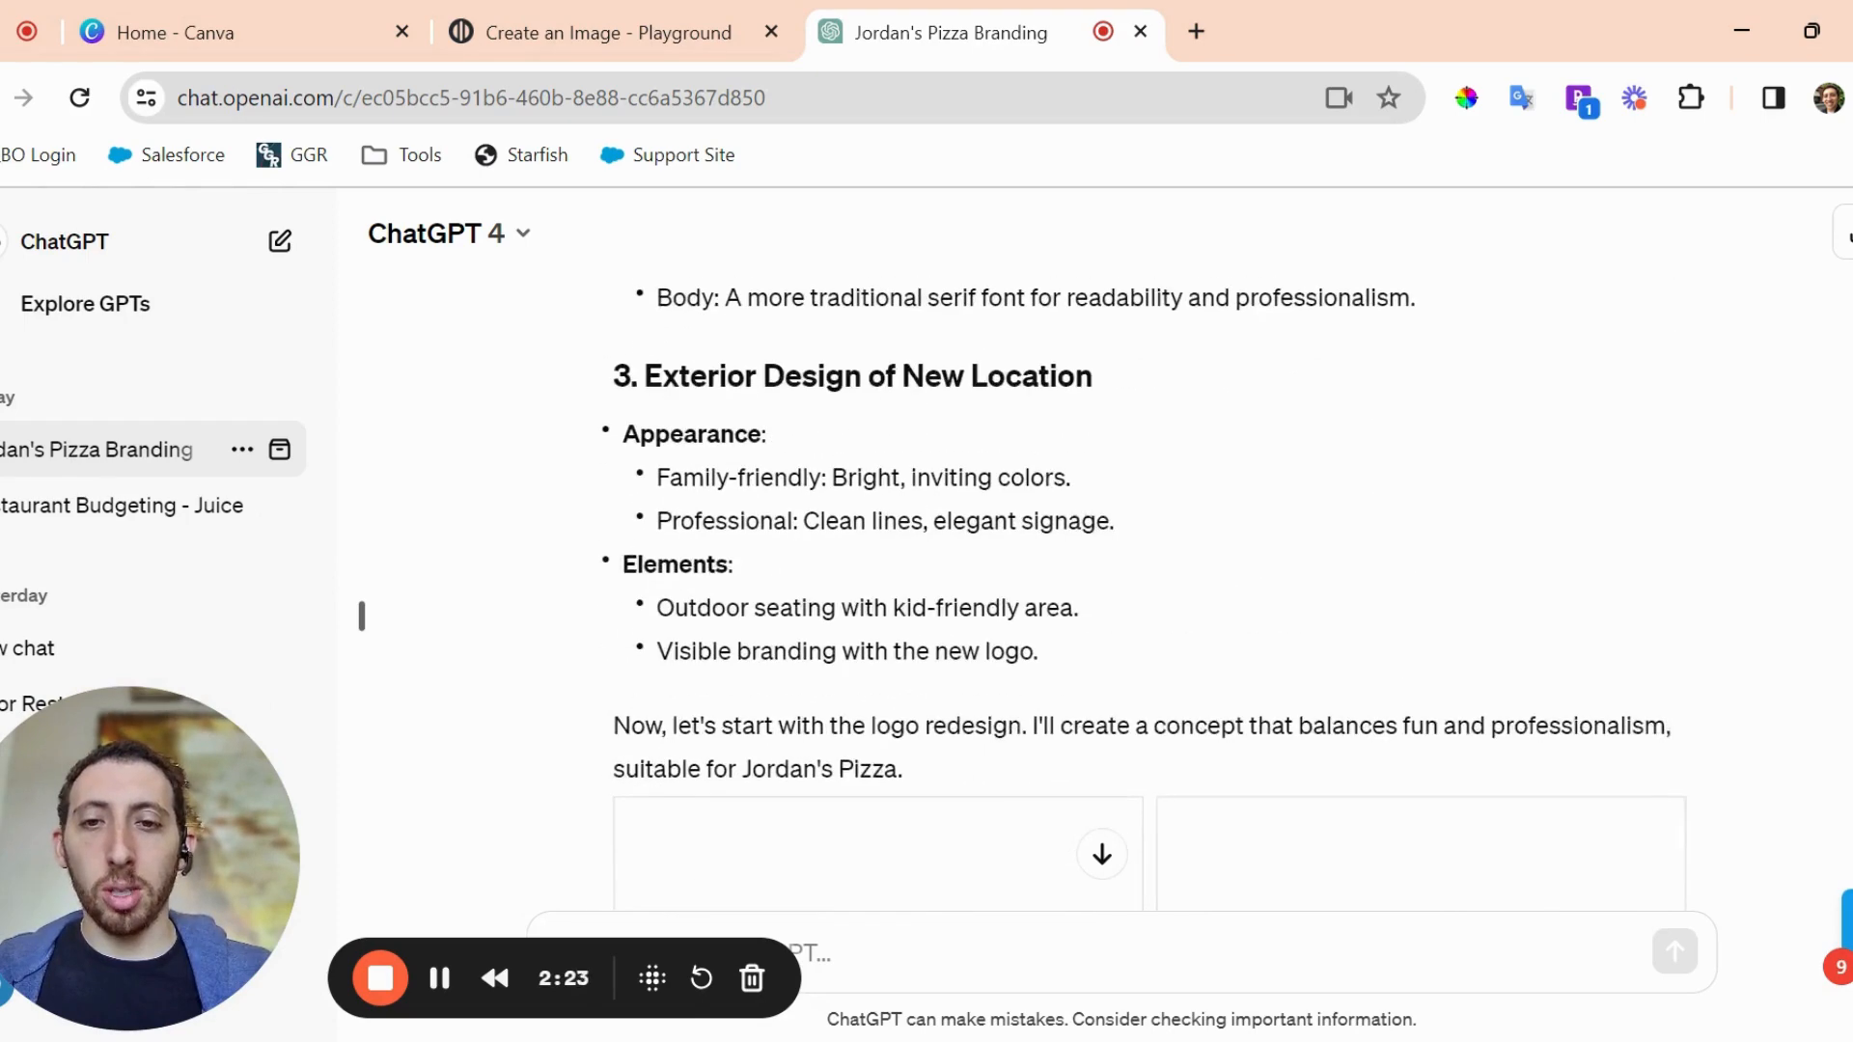
{"action": "scroll", "coordinate": [980, 657], "scroll_direction": "down", "scroll_amount": 1}
{"action": "scroll", "coordinate": [980, 657], "scroll_direction": "up", "scroll_amount": 1}
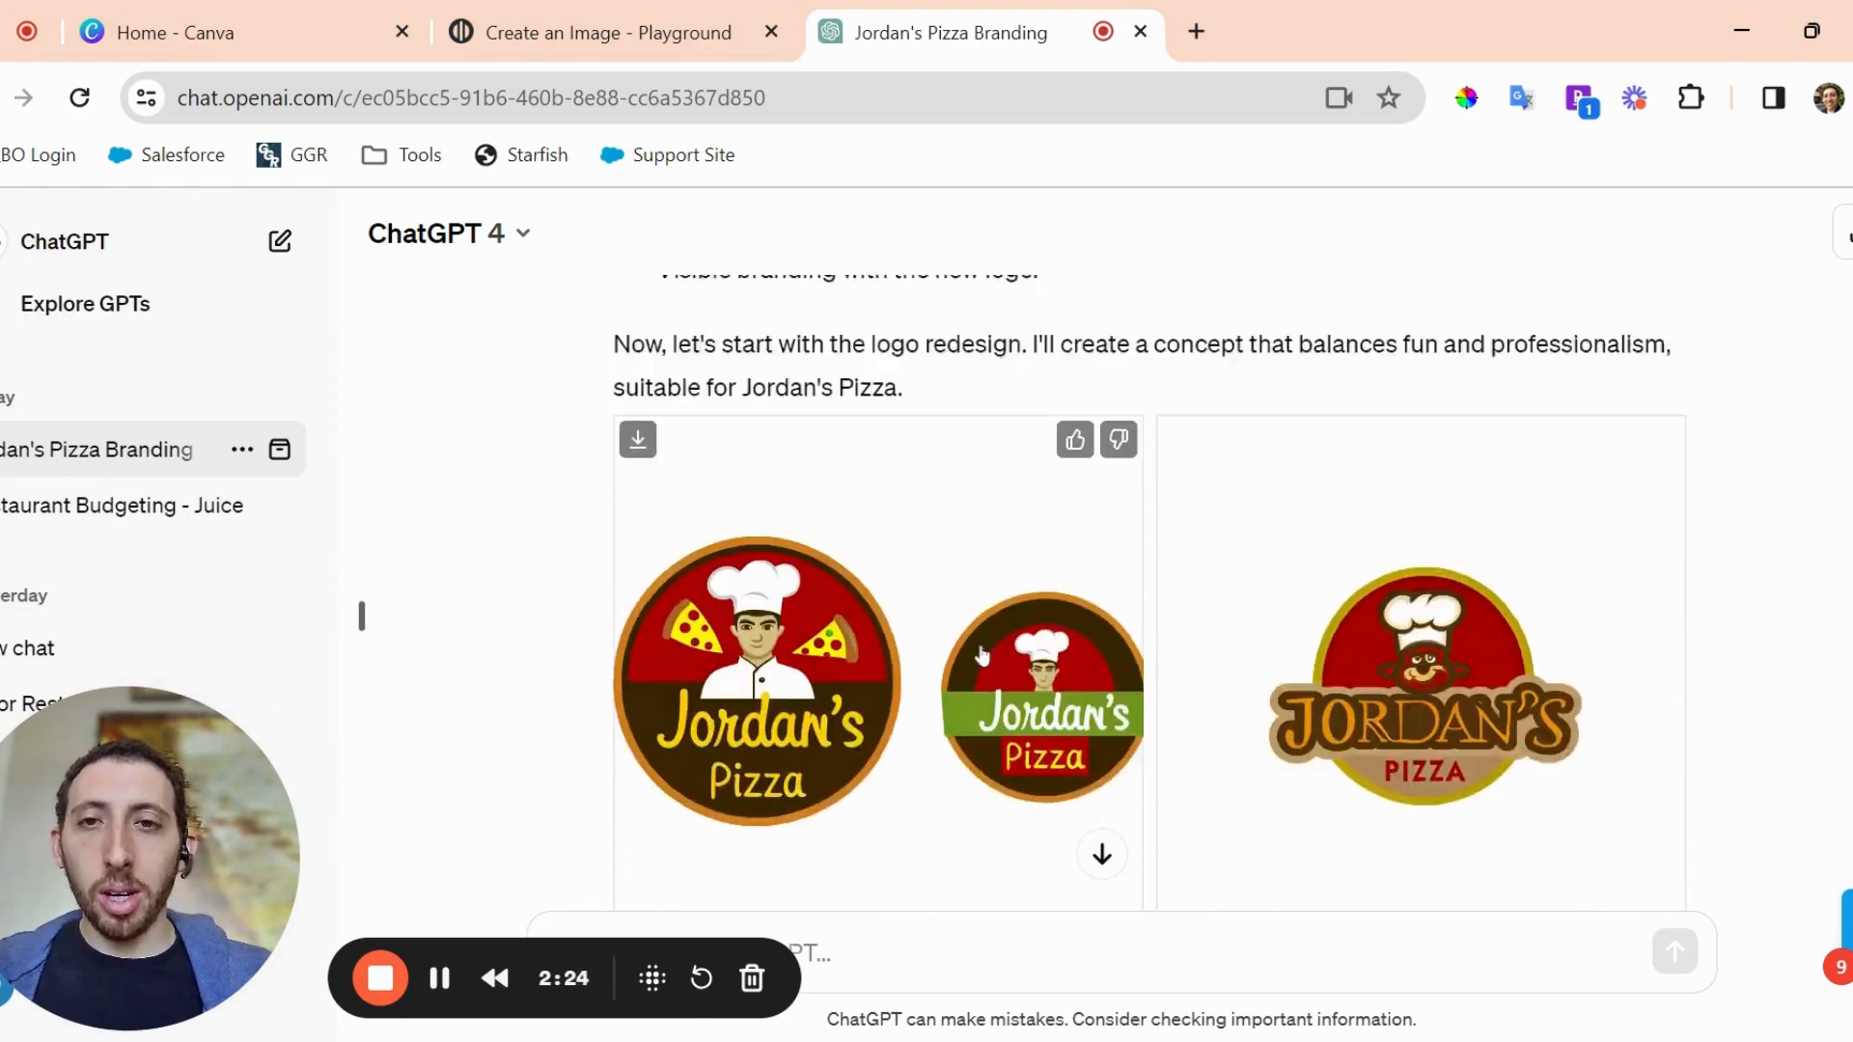
{"action": "scroll", "coordinate": [1129, 767], "scroll_direction": "down", "scroll_amount": 1}
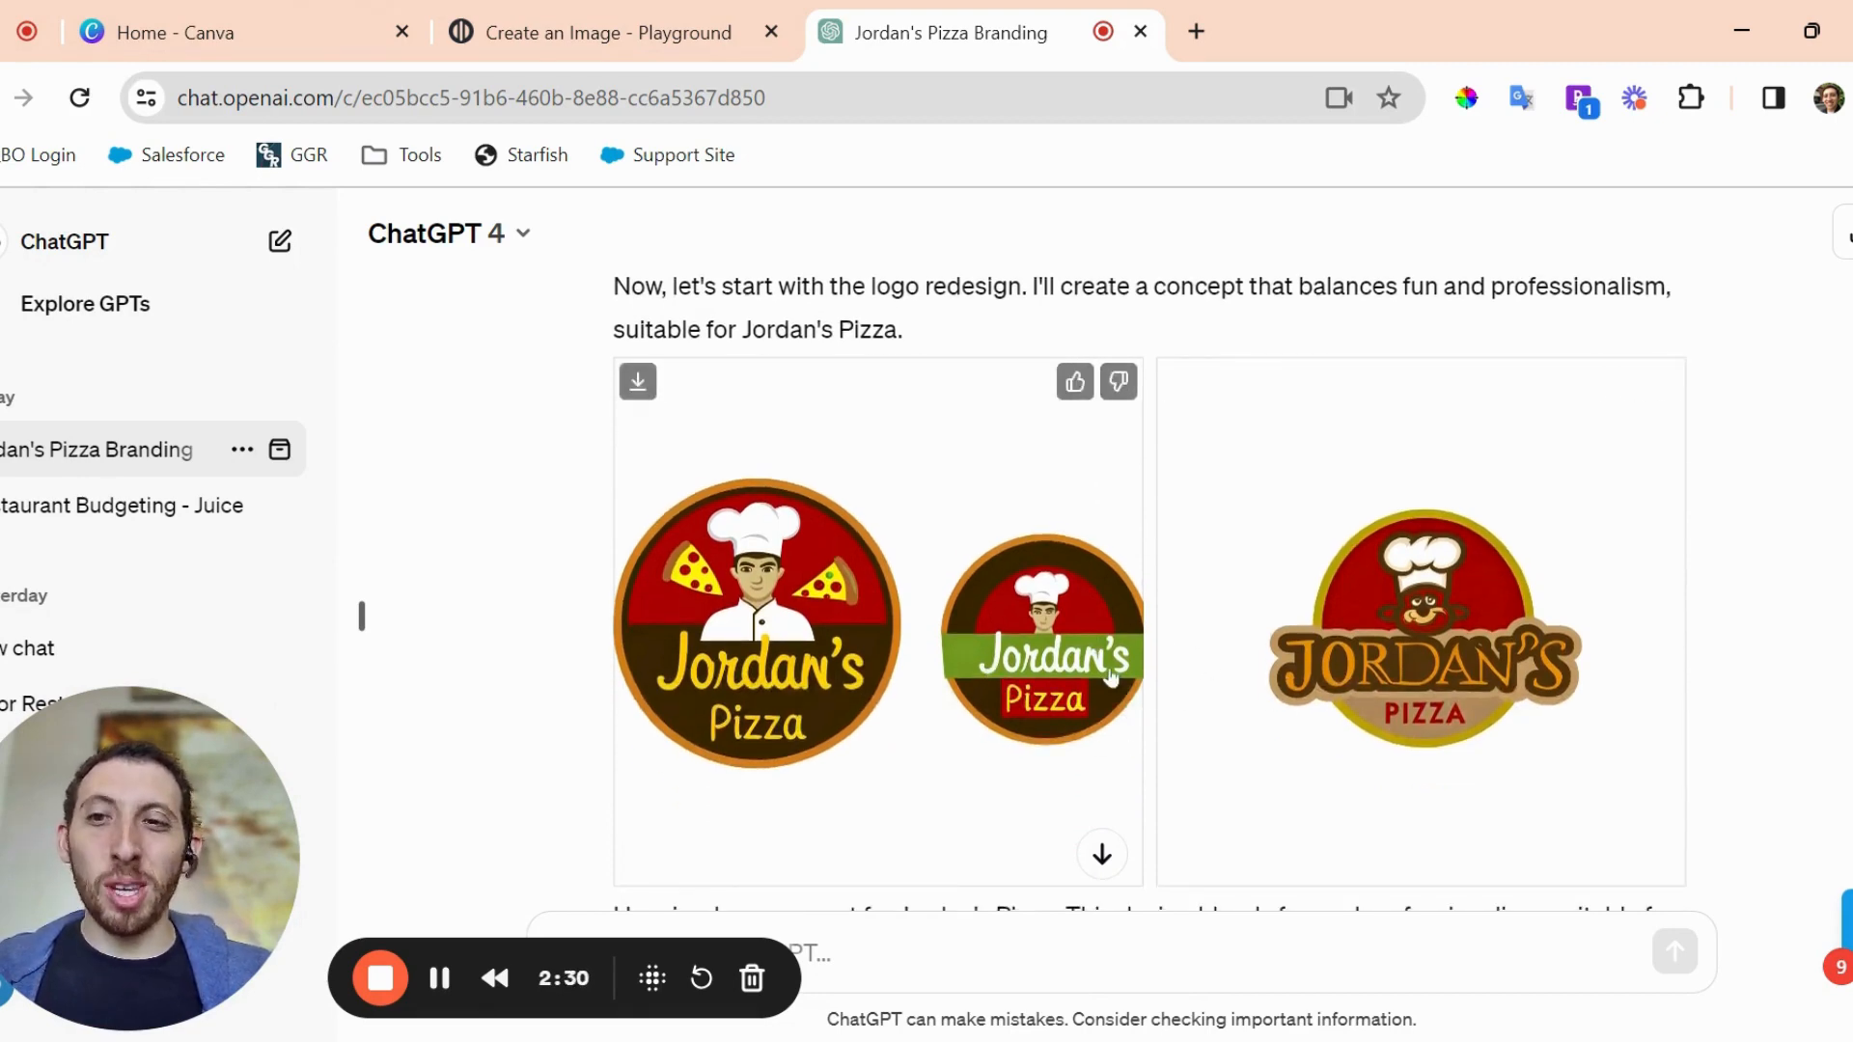
Examine the restaurant exterior concept image in its enlarged view and return to the conversation.
{"action": "scroll", "coordinate": [1110, 676], "scroll_direction": "down", "scroll_amount": 3}
{"action": "scroll", "coordinate": [1109, 675], "scroll_direction": "down", "scroll_amount": 3}
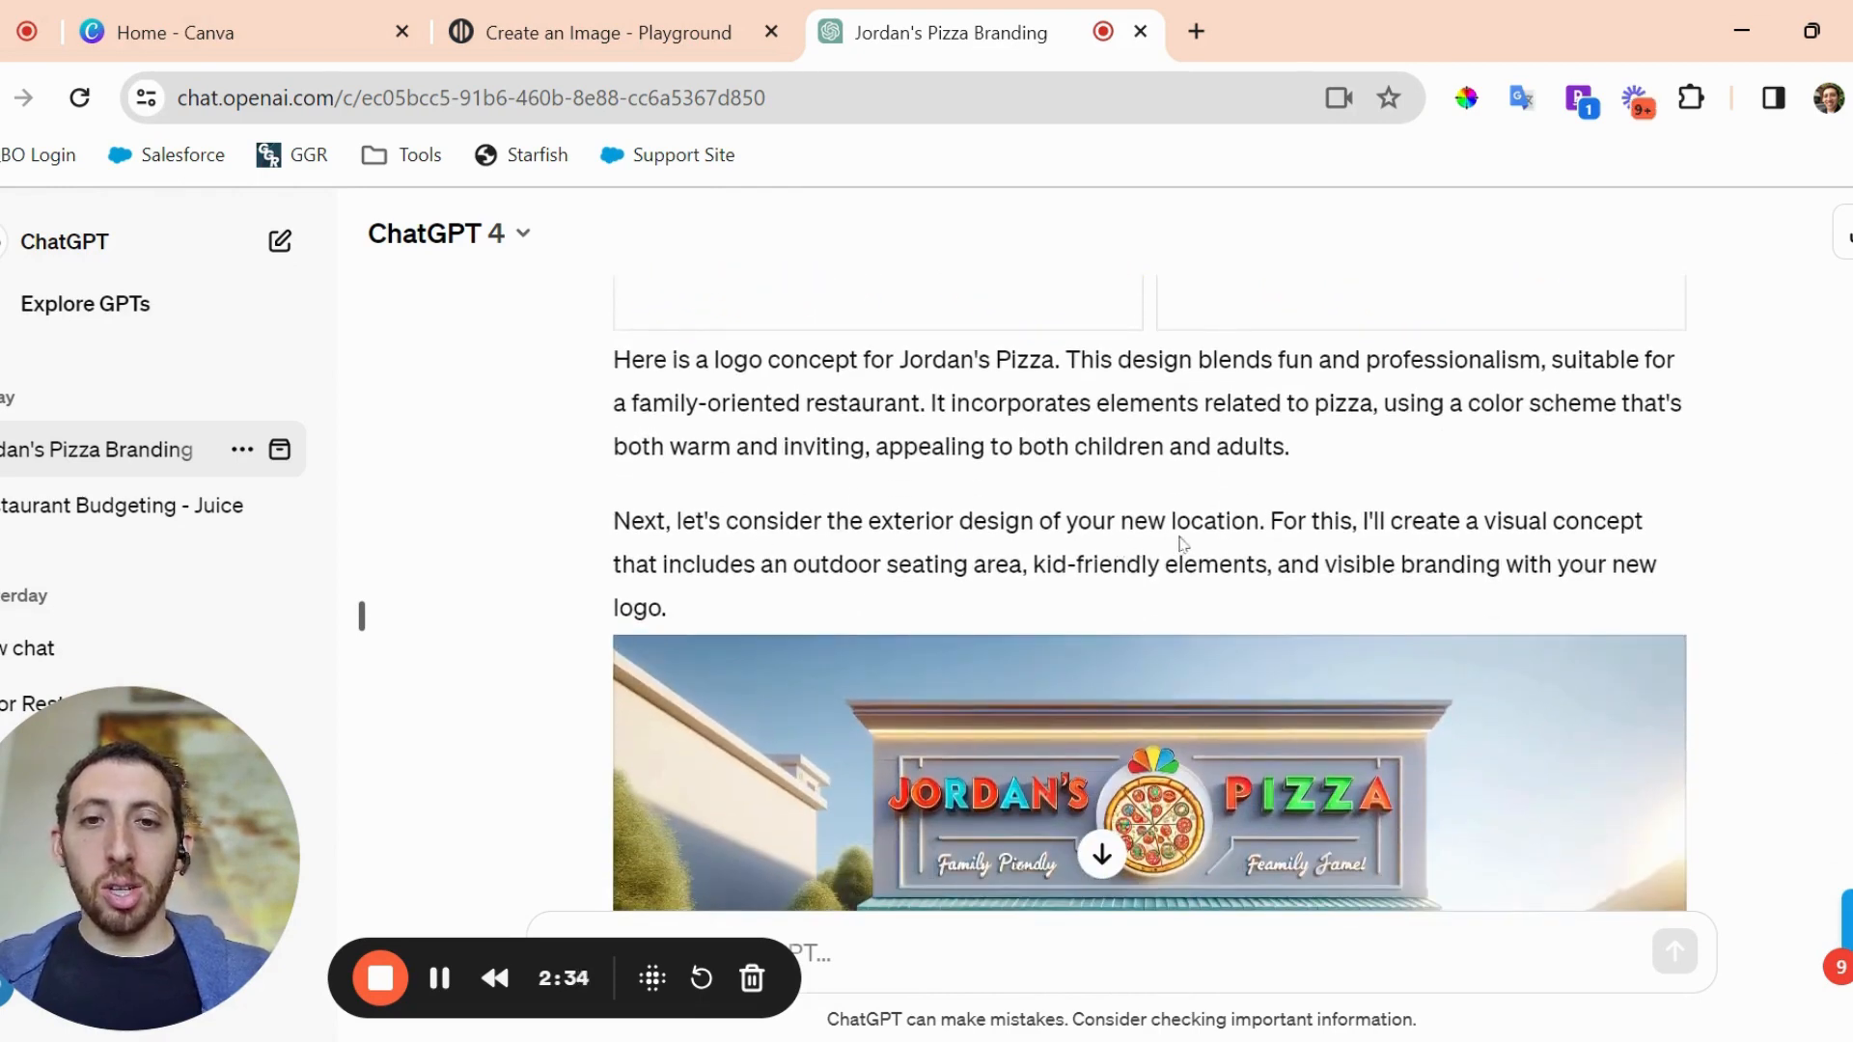
{"action": "scroll", "coordinate": [1306, 593], "scroll_direction": "down", "scroll_amount": 5}
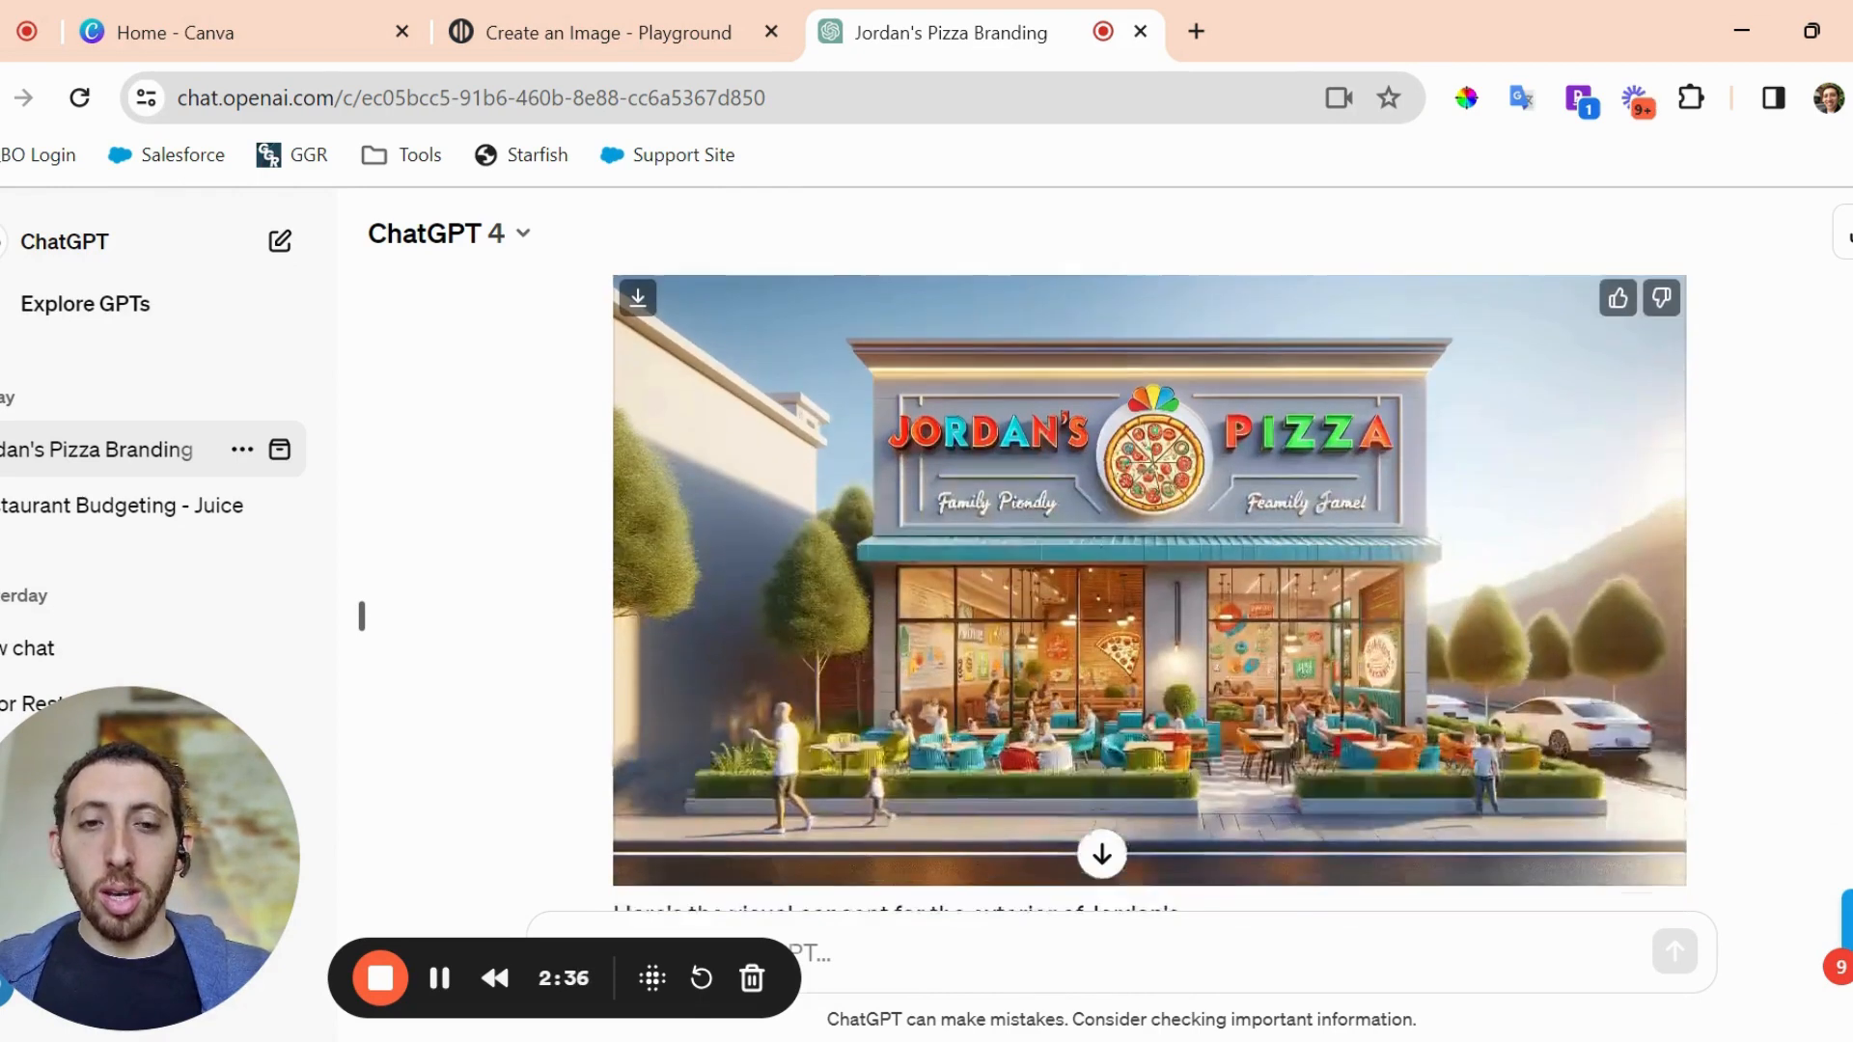
{"action": "left_click", "coordinate": [1307, 594]}
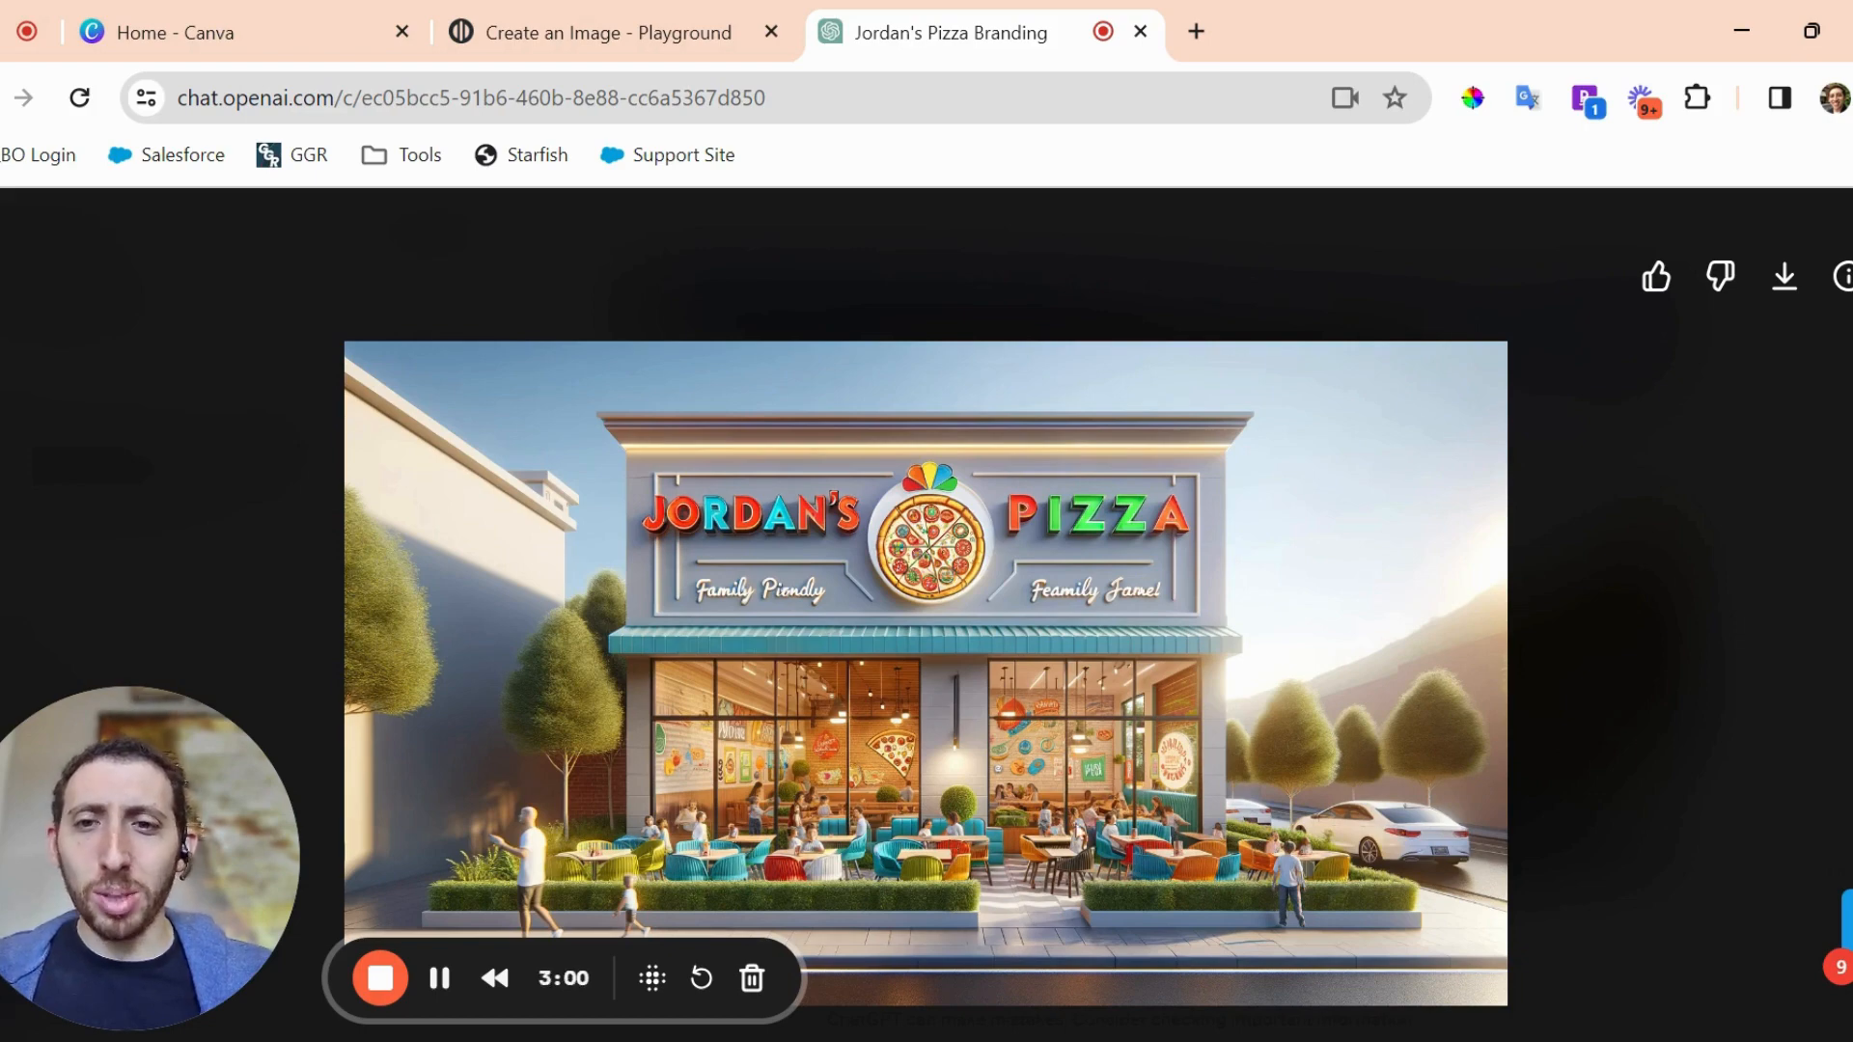
{"action": "left_click", "coordinate": [8, 289]}
Read the follow-up request for hex codes and animal logos, checking it against the first logos and brand guide.
{"action": "scroll", "coordinate": [919, 647], "scroll_direction": "down", "scroll_amount": 4}
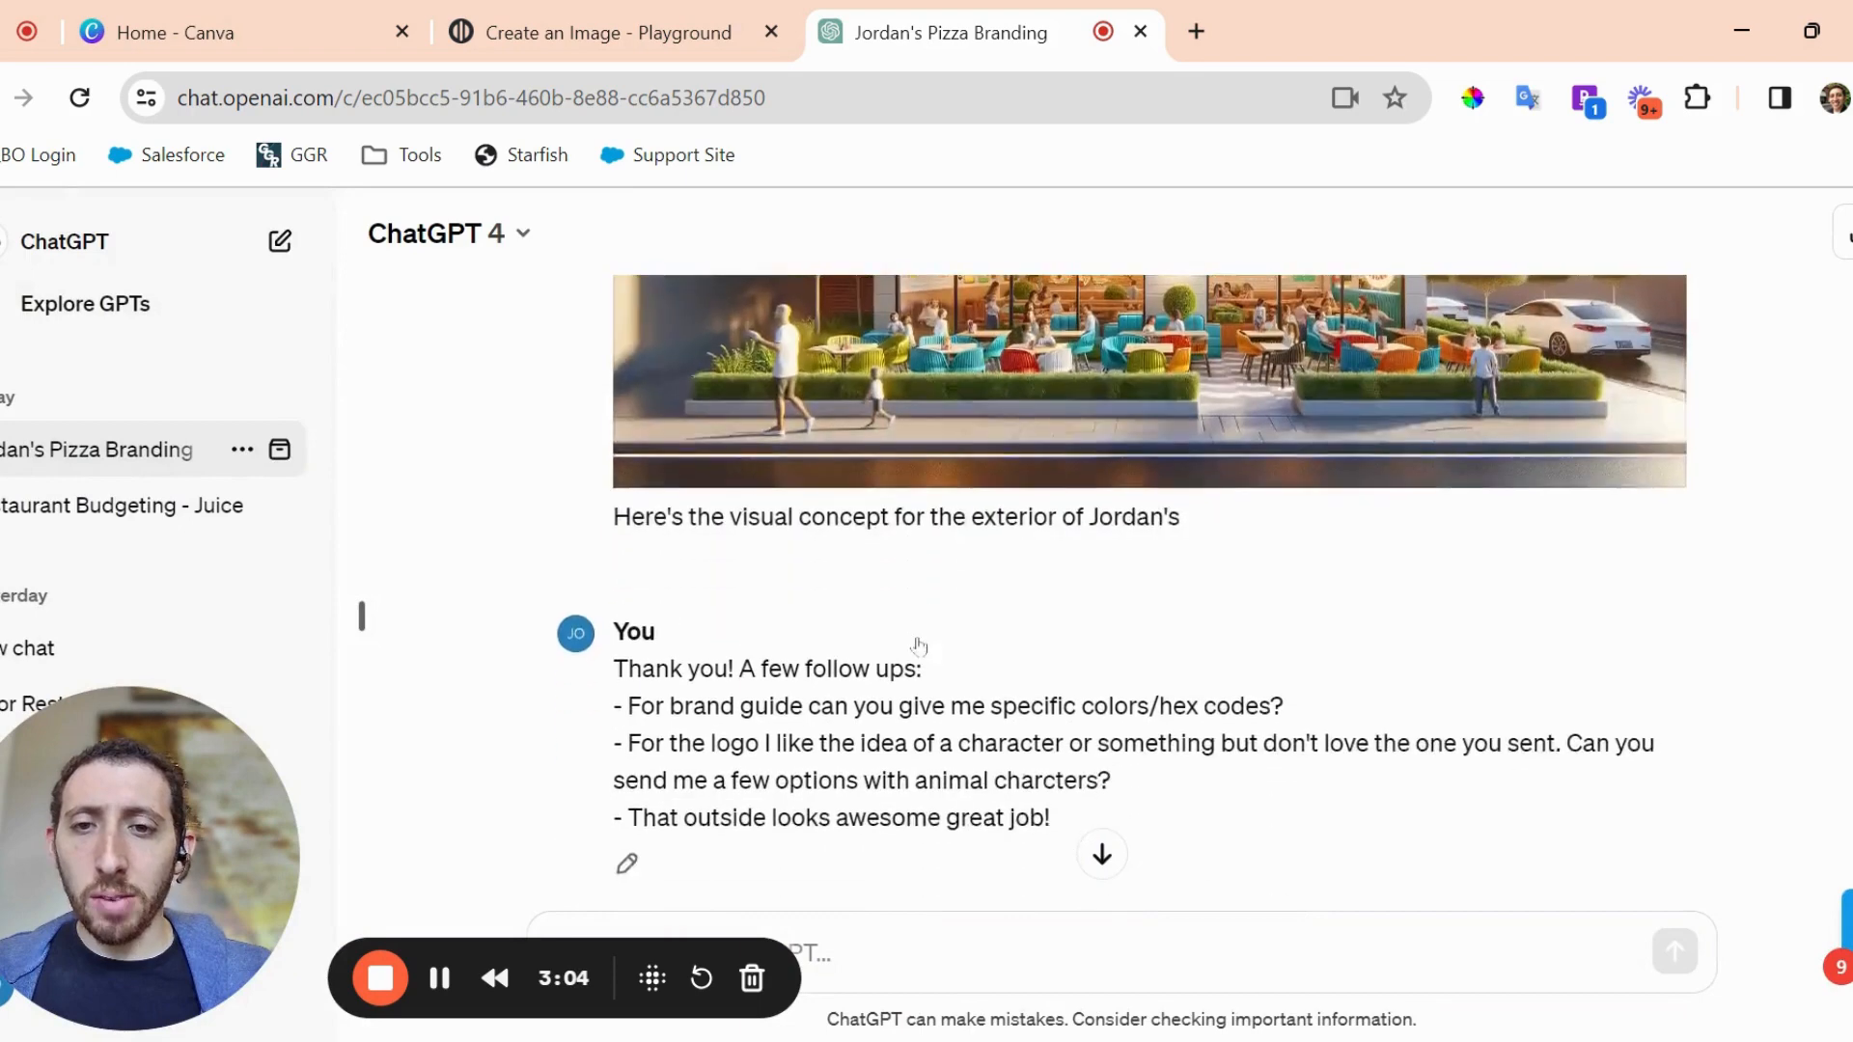
{"action": "scroll", "coordinate": [918, 646], "scroll_direction": "down", "scroll_amount": 1}
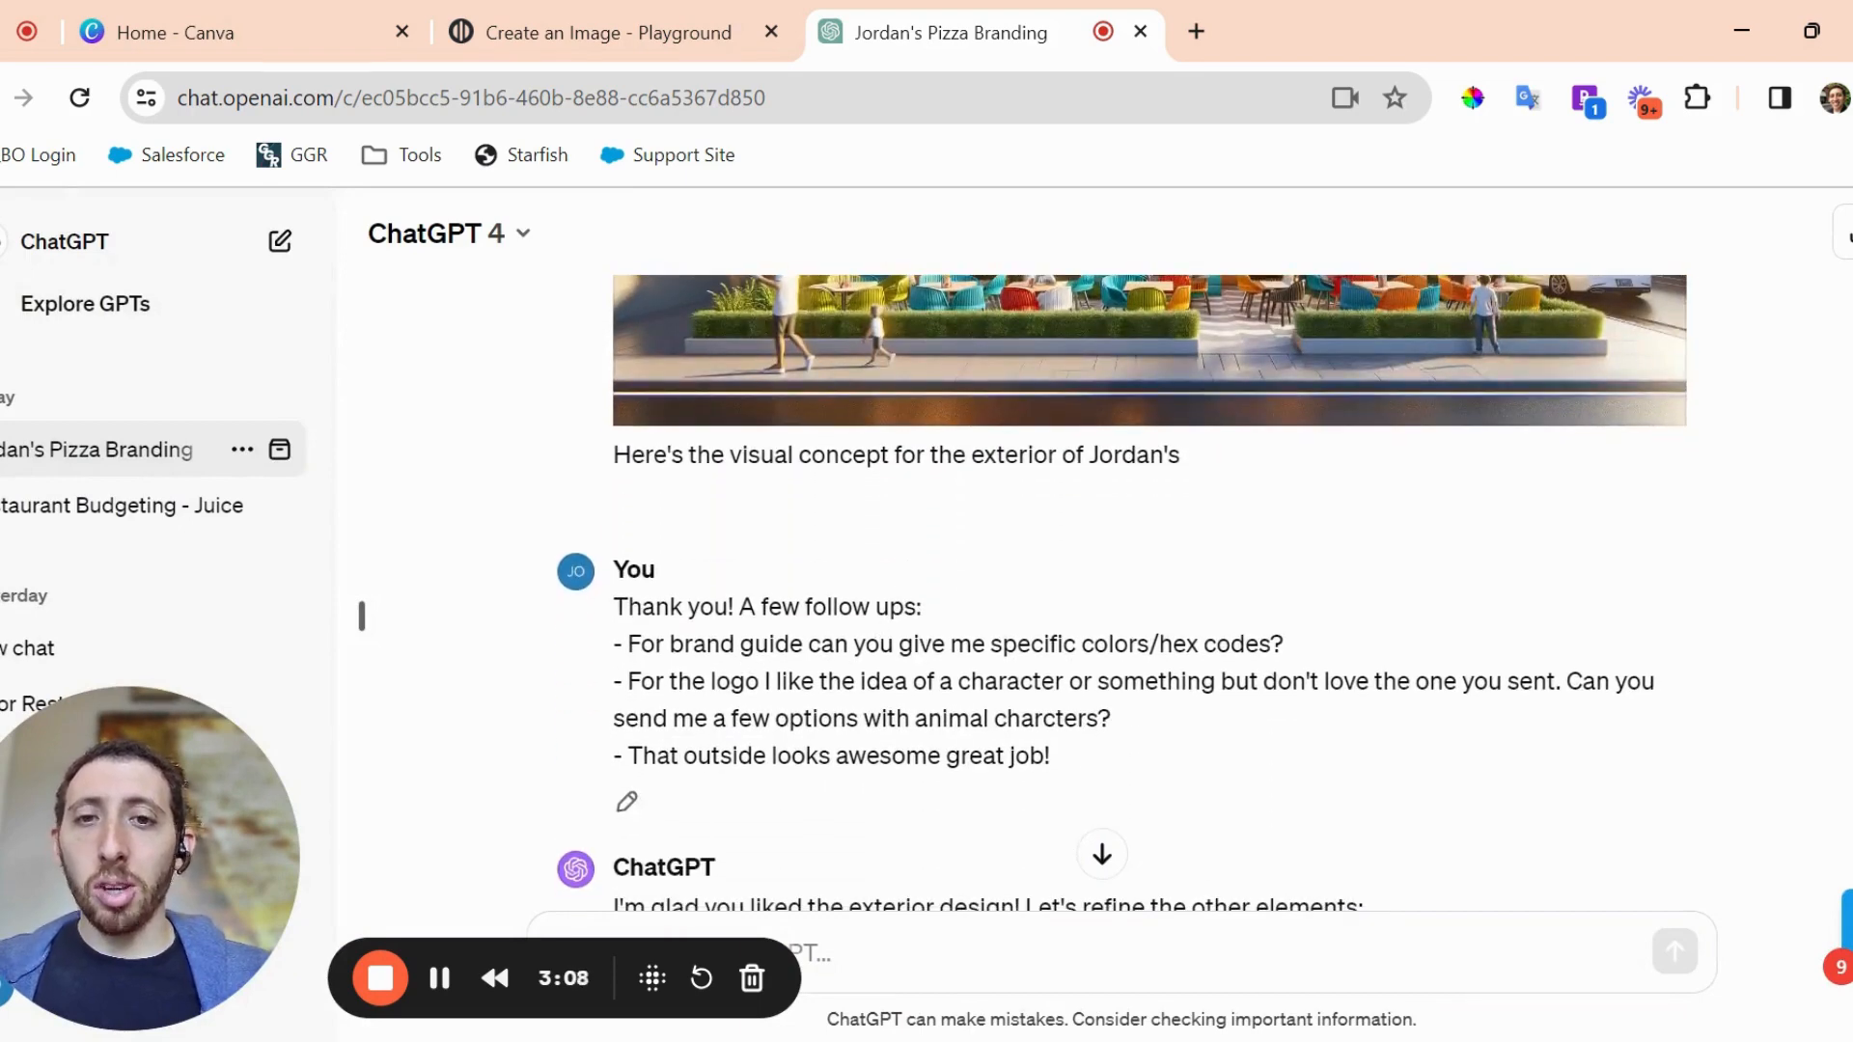
{"action": "scroll", "coordinate": [362, 614], "scroll_direction": "up", "scroll_amount": 15}
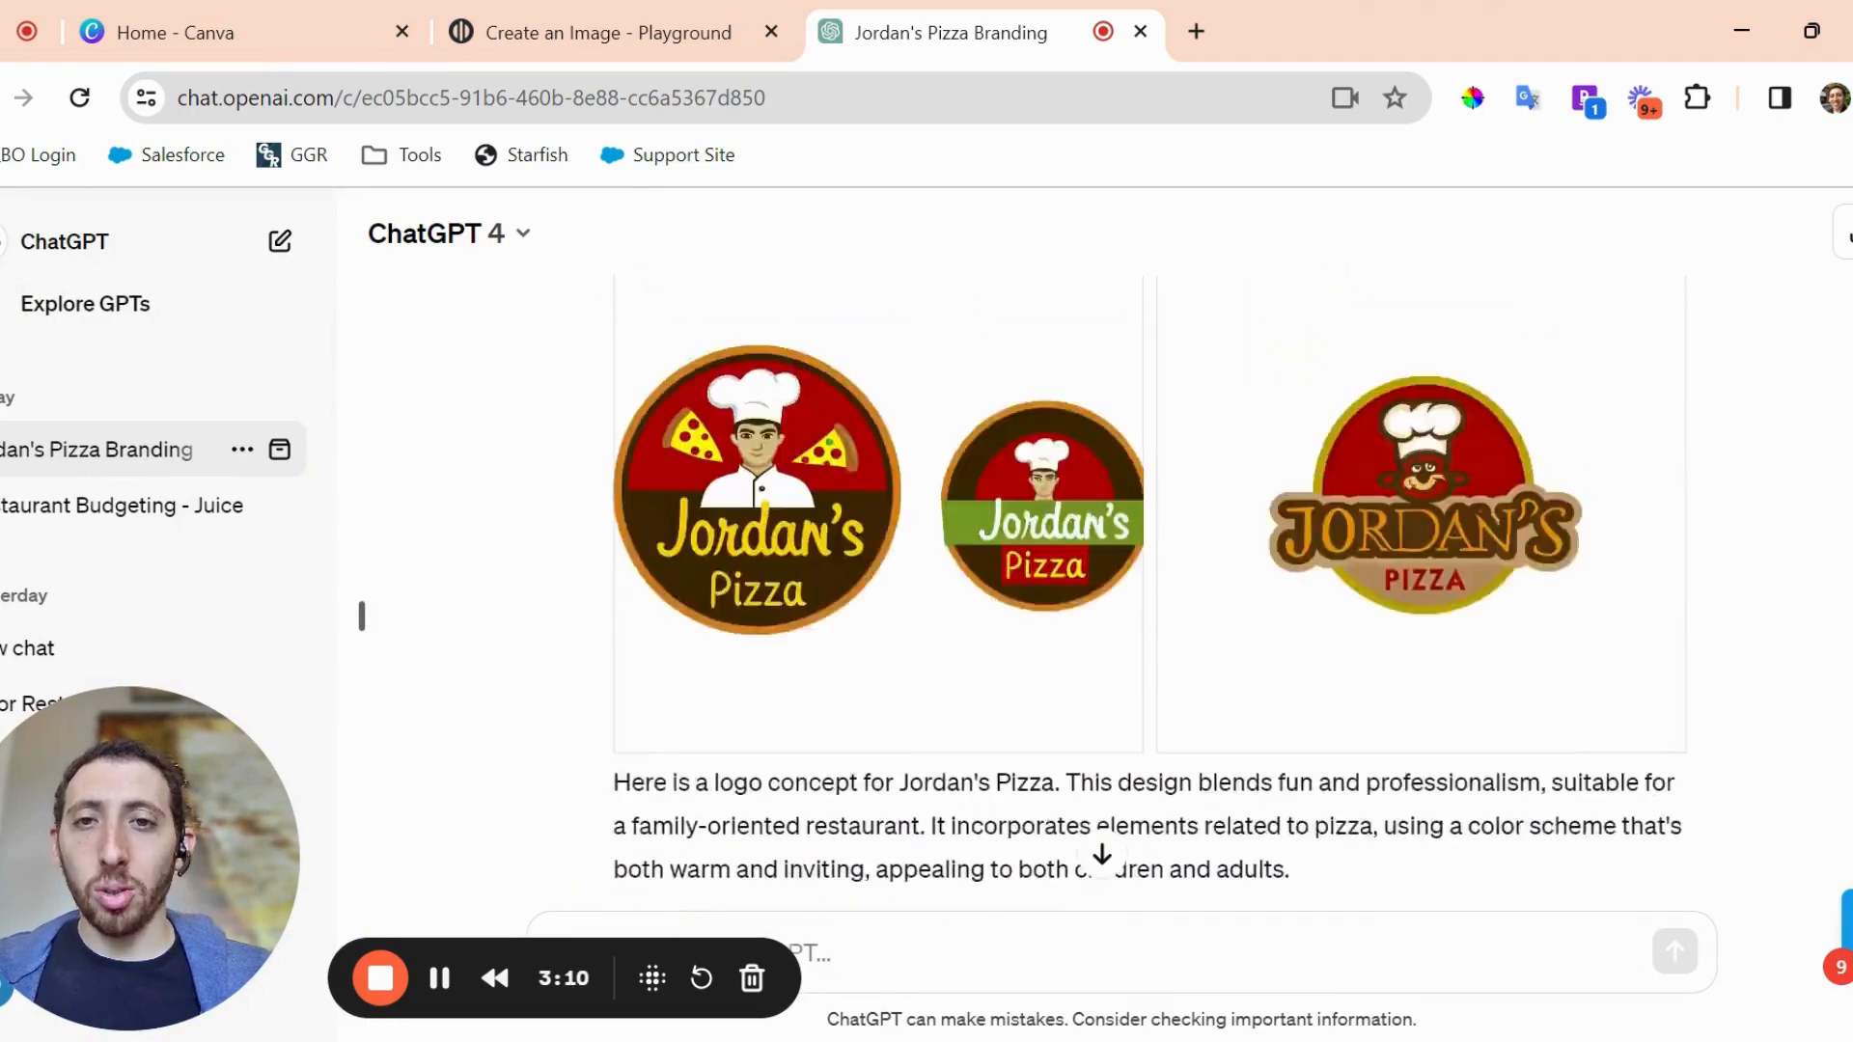
{"action": "scroll", "coordinate": [362, 615], "scroll_direction": "up", "scroll_amount": 5}
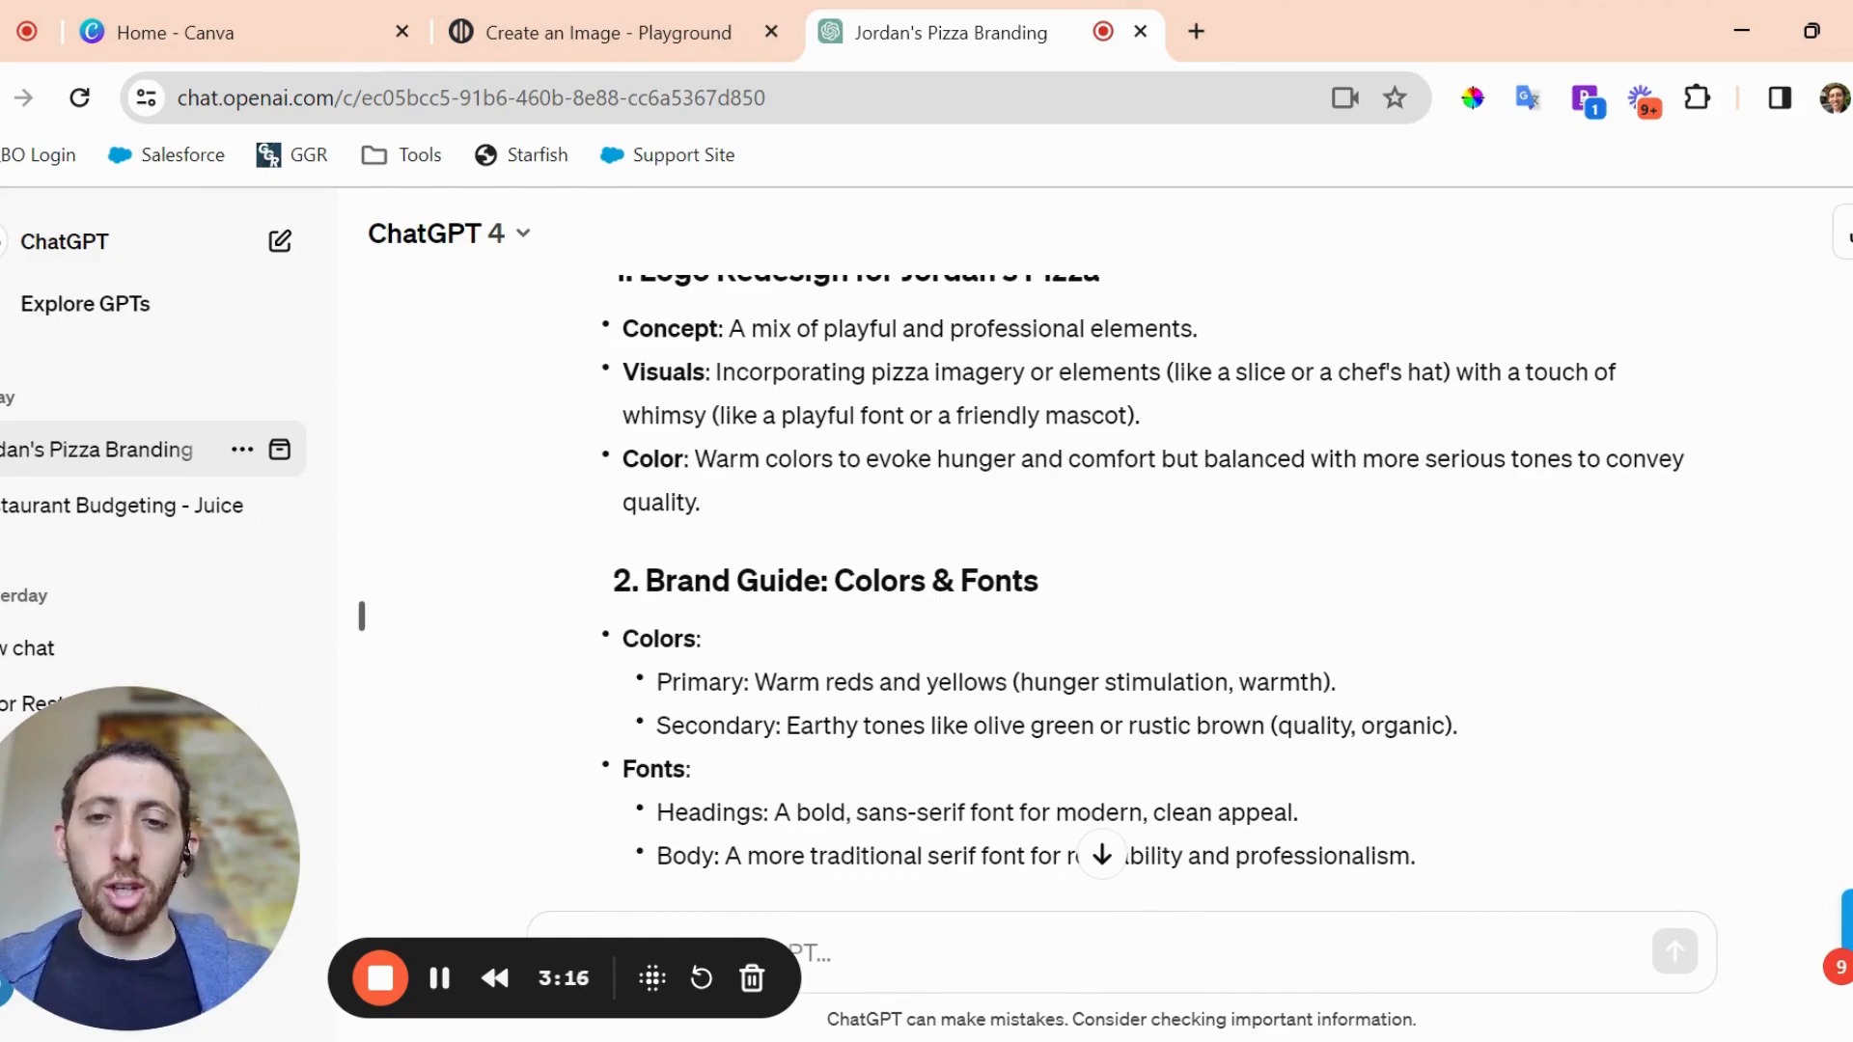
{"action": "scroll", "coordinate": [361, 614], "scroll_direction": "down", "scroll_amount": 15}
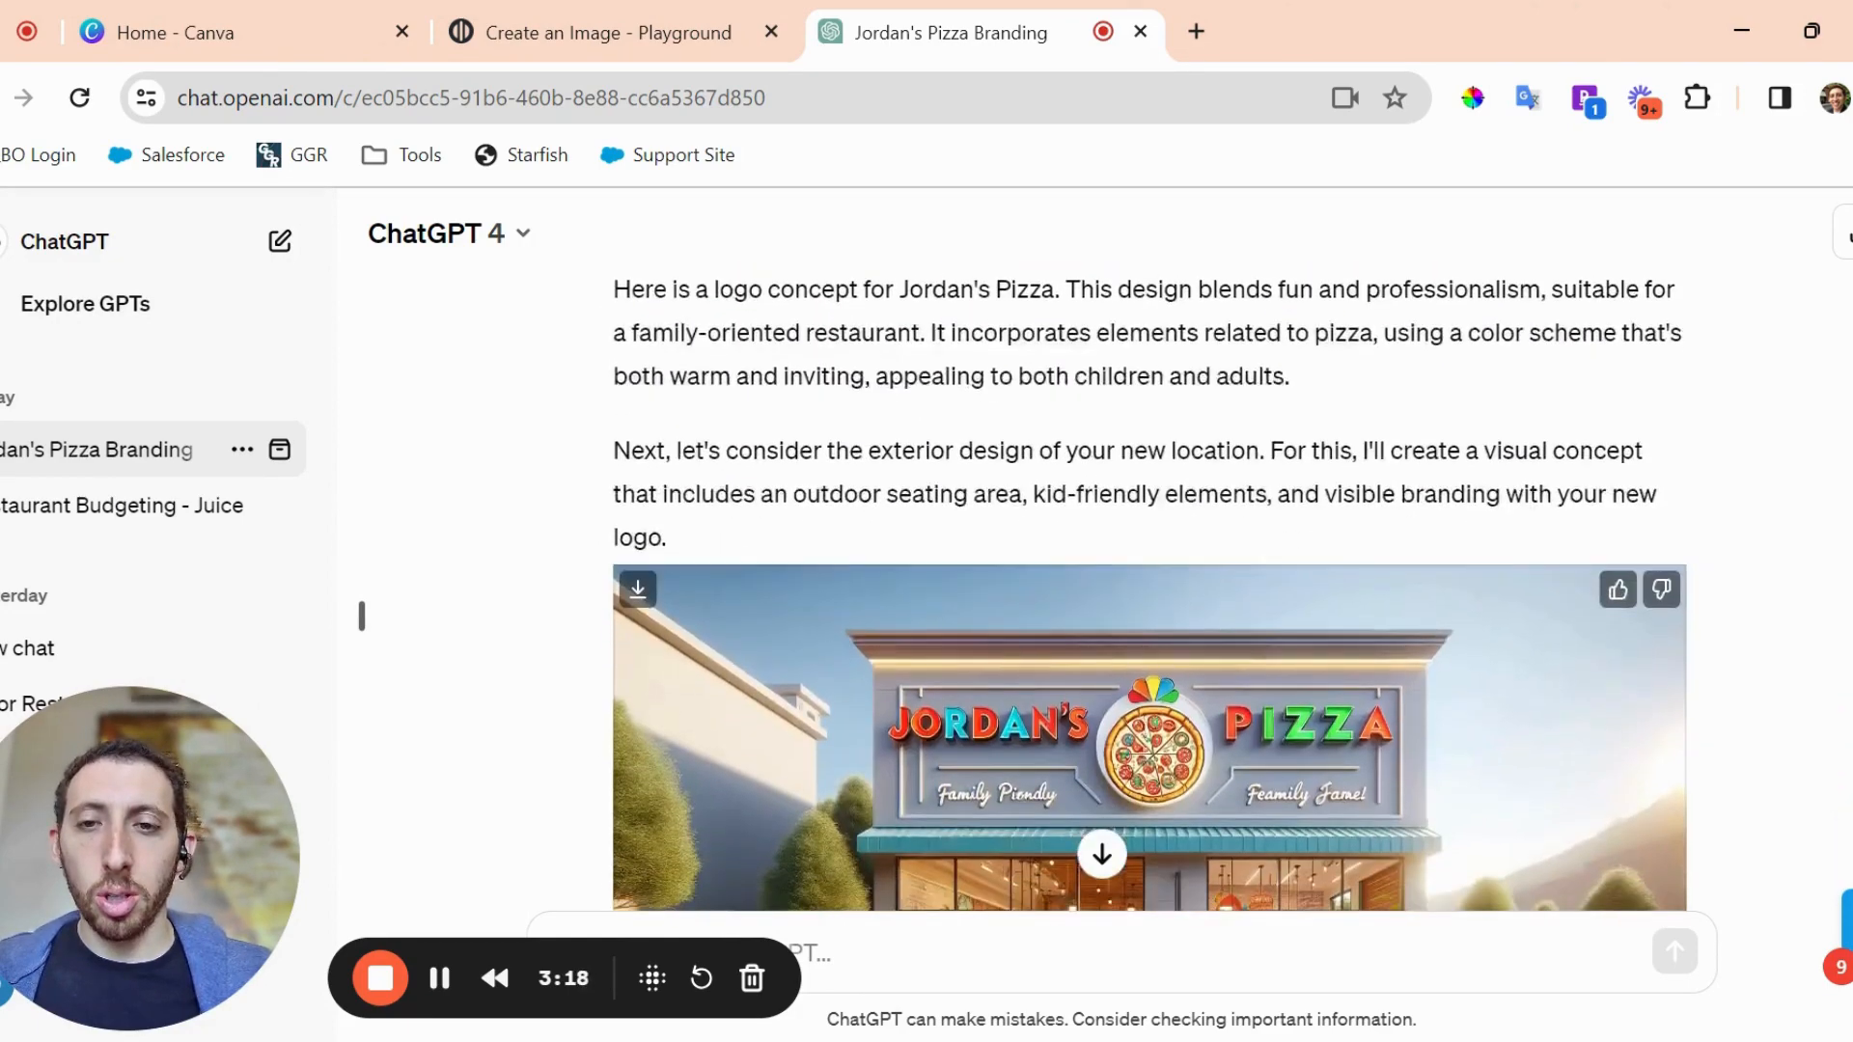
{"action": "scroll", "coordinate": [362, 615], "scroll_direction": "down", "scroll_amount": 12}
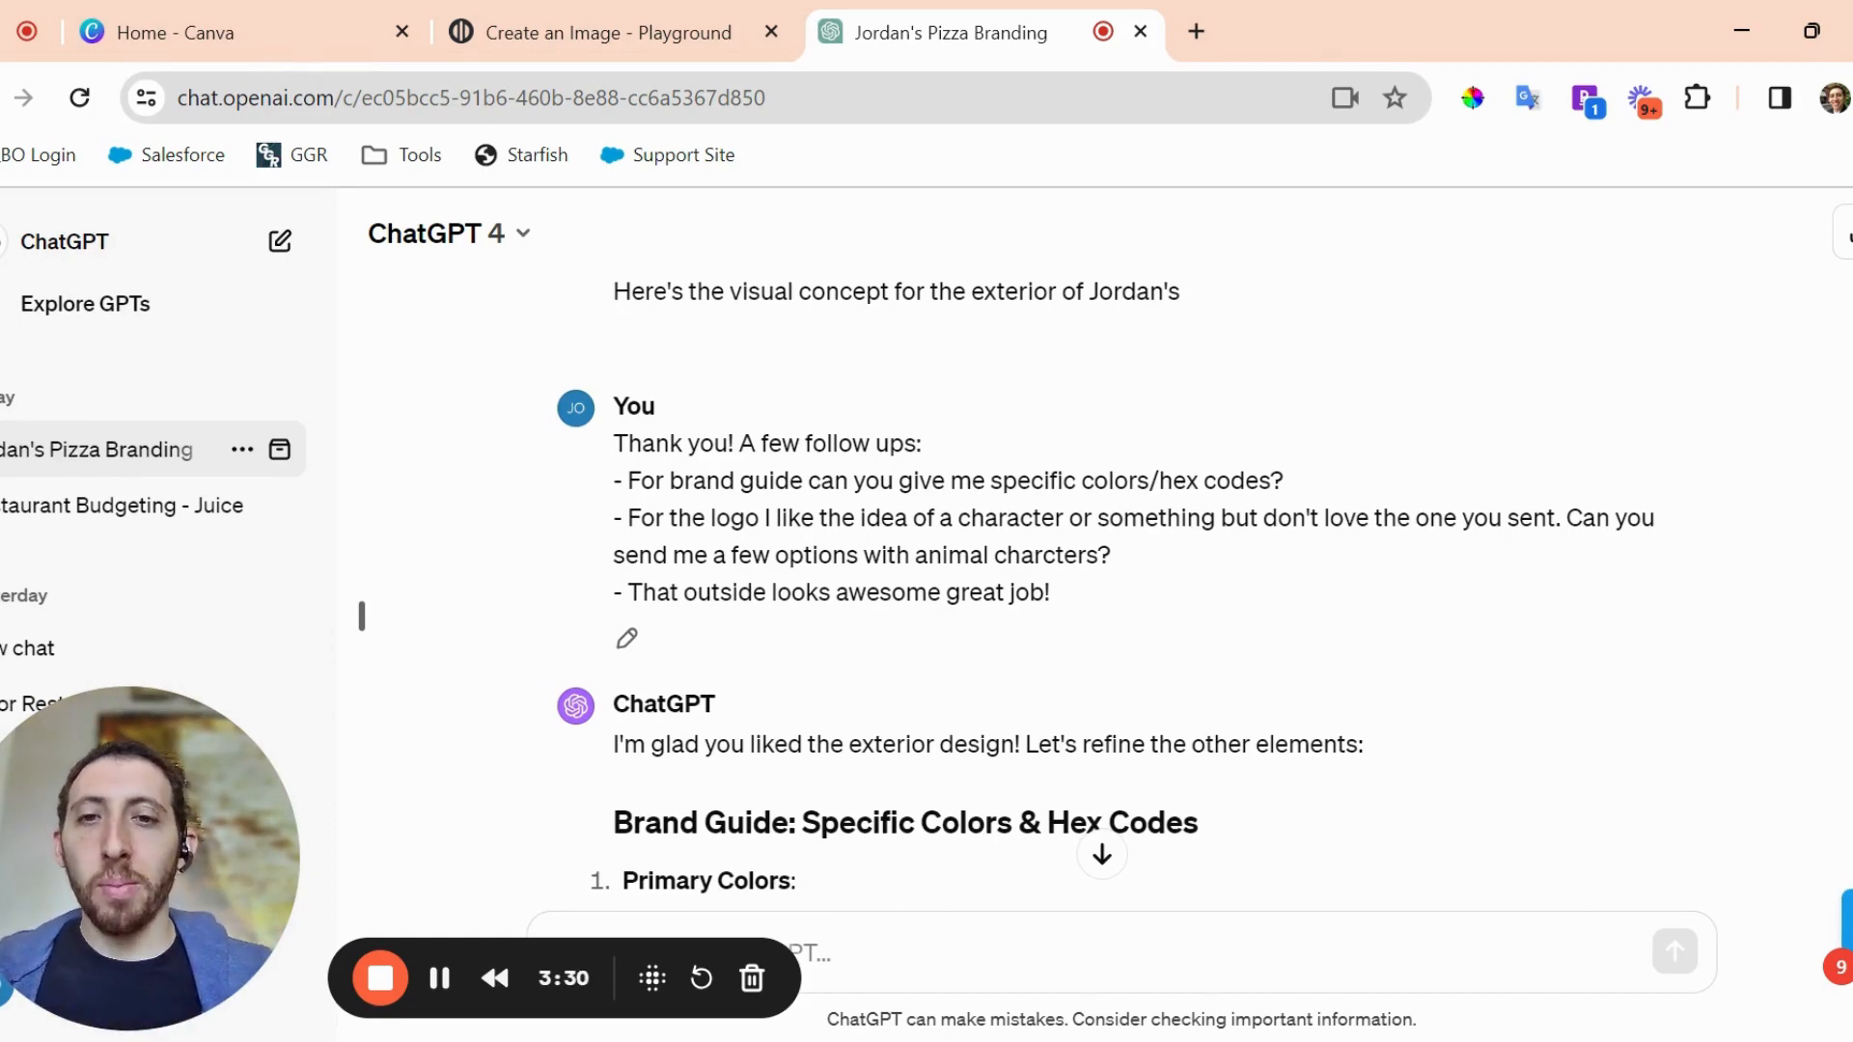
Enlarge the exterior concept image again to examine it and its generation prompt, and close the view.
{"action": "scroll", "coordinate": [965, 579], "scroll_direction": "up", "scroll_amount": 3}
{"action": "left_click", "coordinate": [940, 476]}
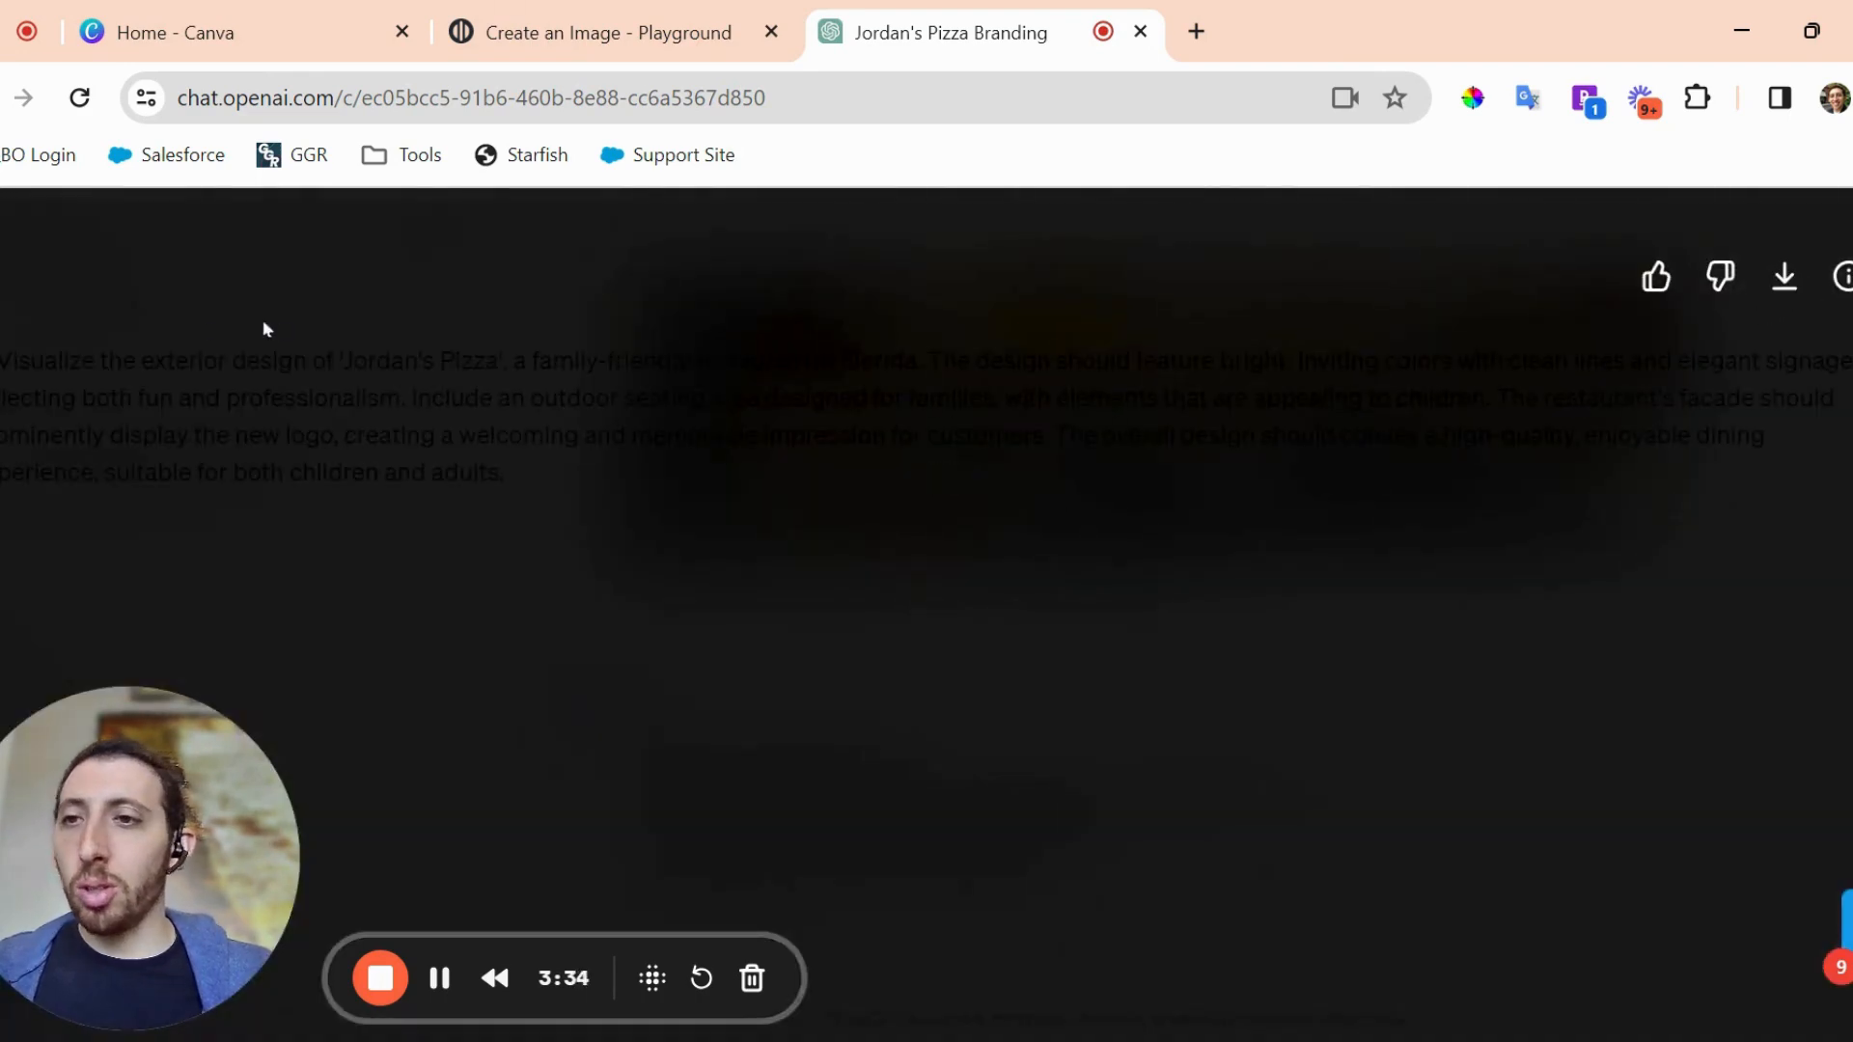
{"action": "left_click", "coordinate": [3, 278]}
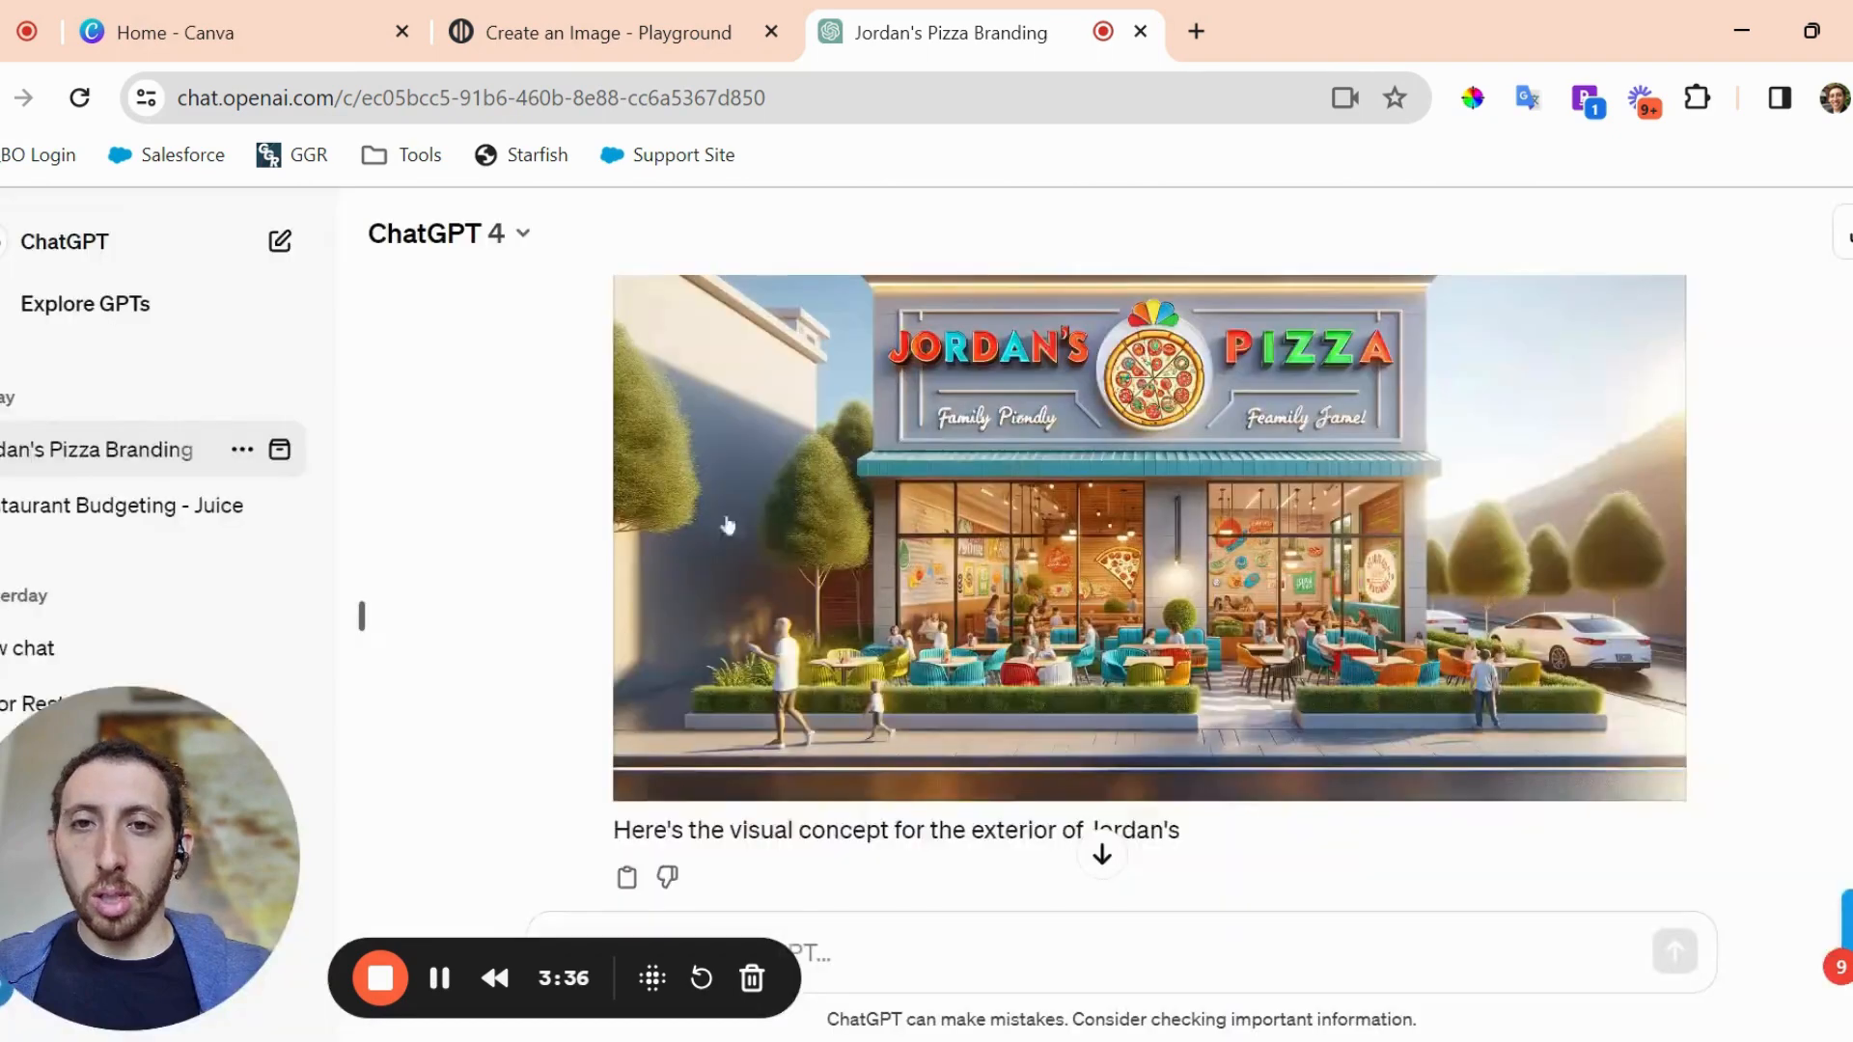
{"action": "scroll", "coordinate": [820, 541], "scroll_direction": "up", "scroll_amount": 1}
{"action": "left_click", "coordinate": [883, 567]}
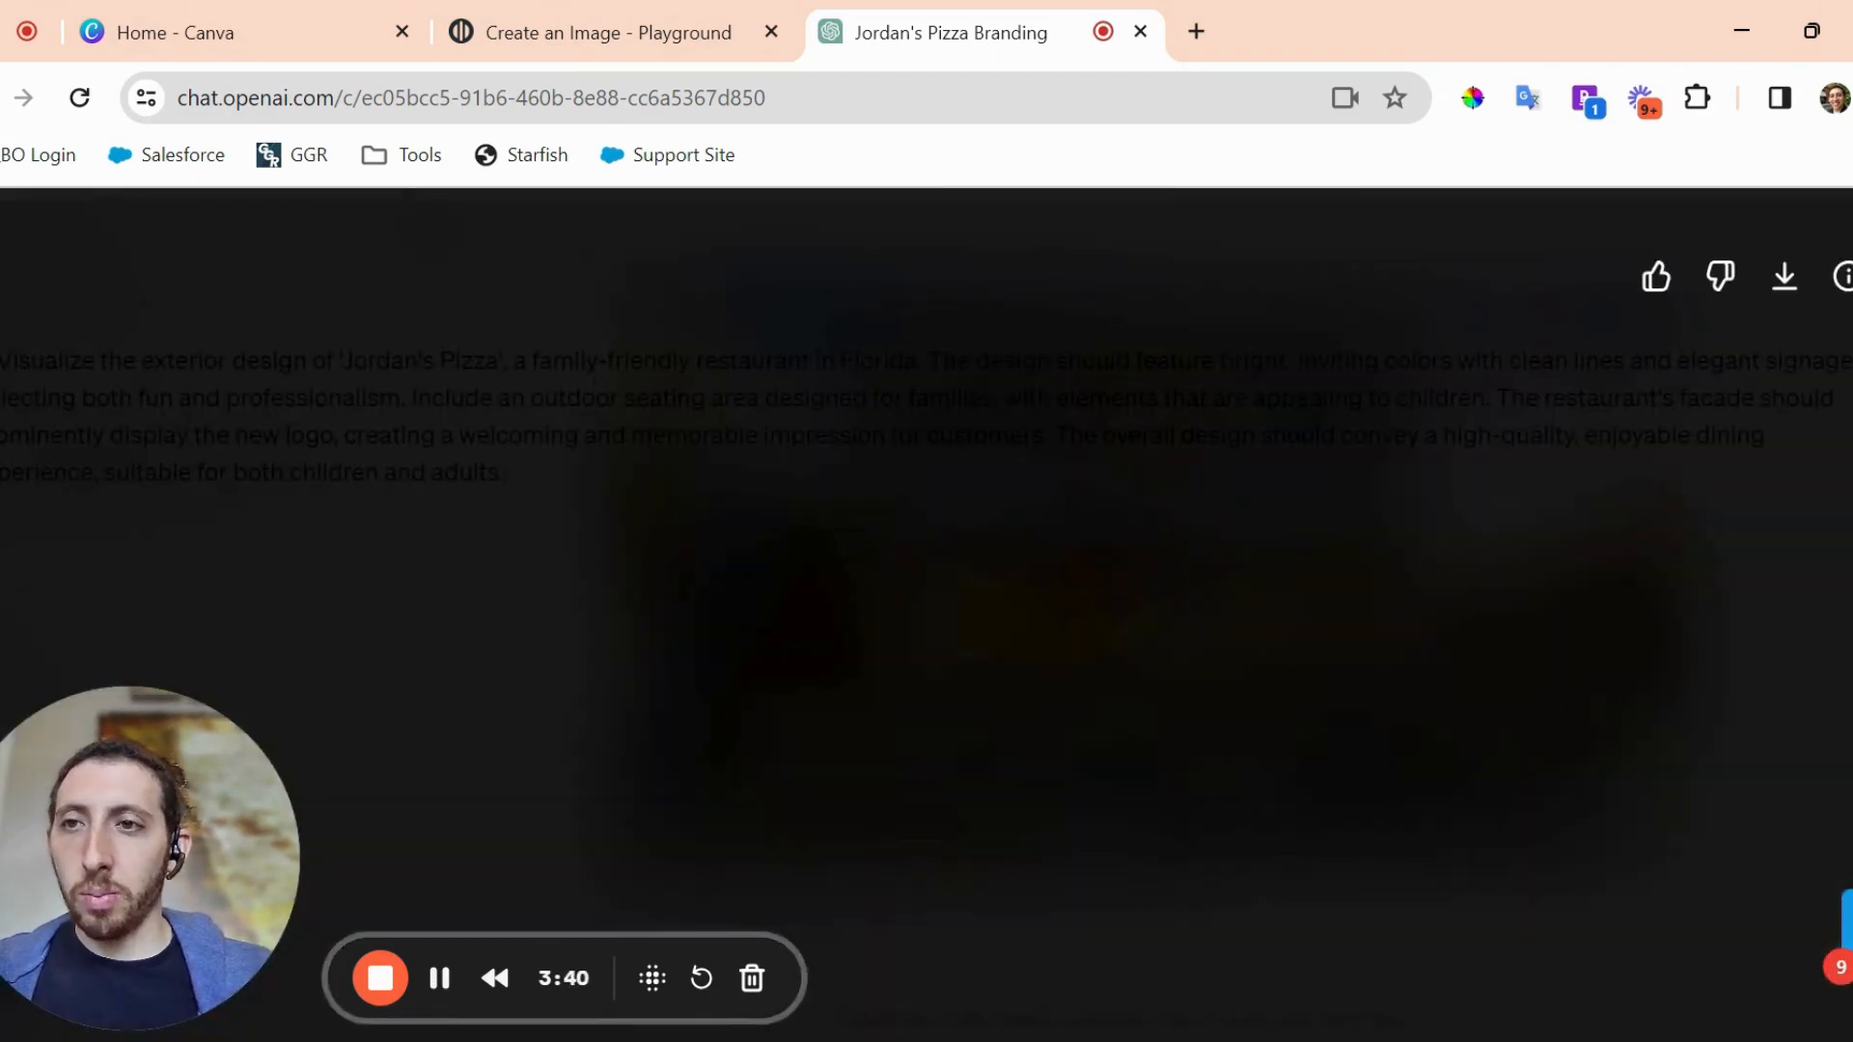
{"action": "left_click", "coordinate": [3, 278]}
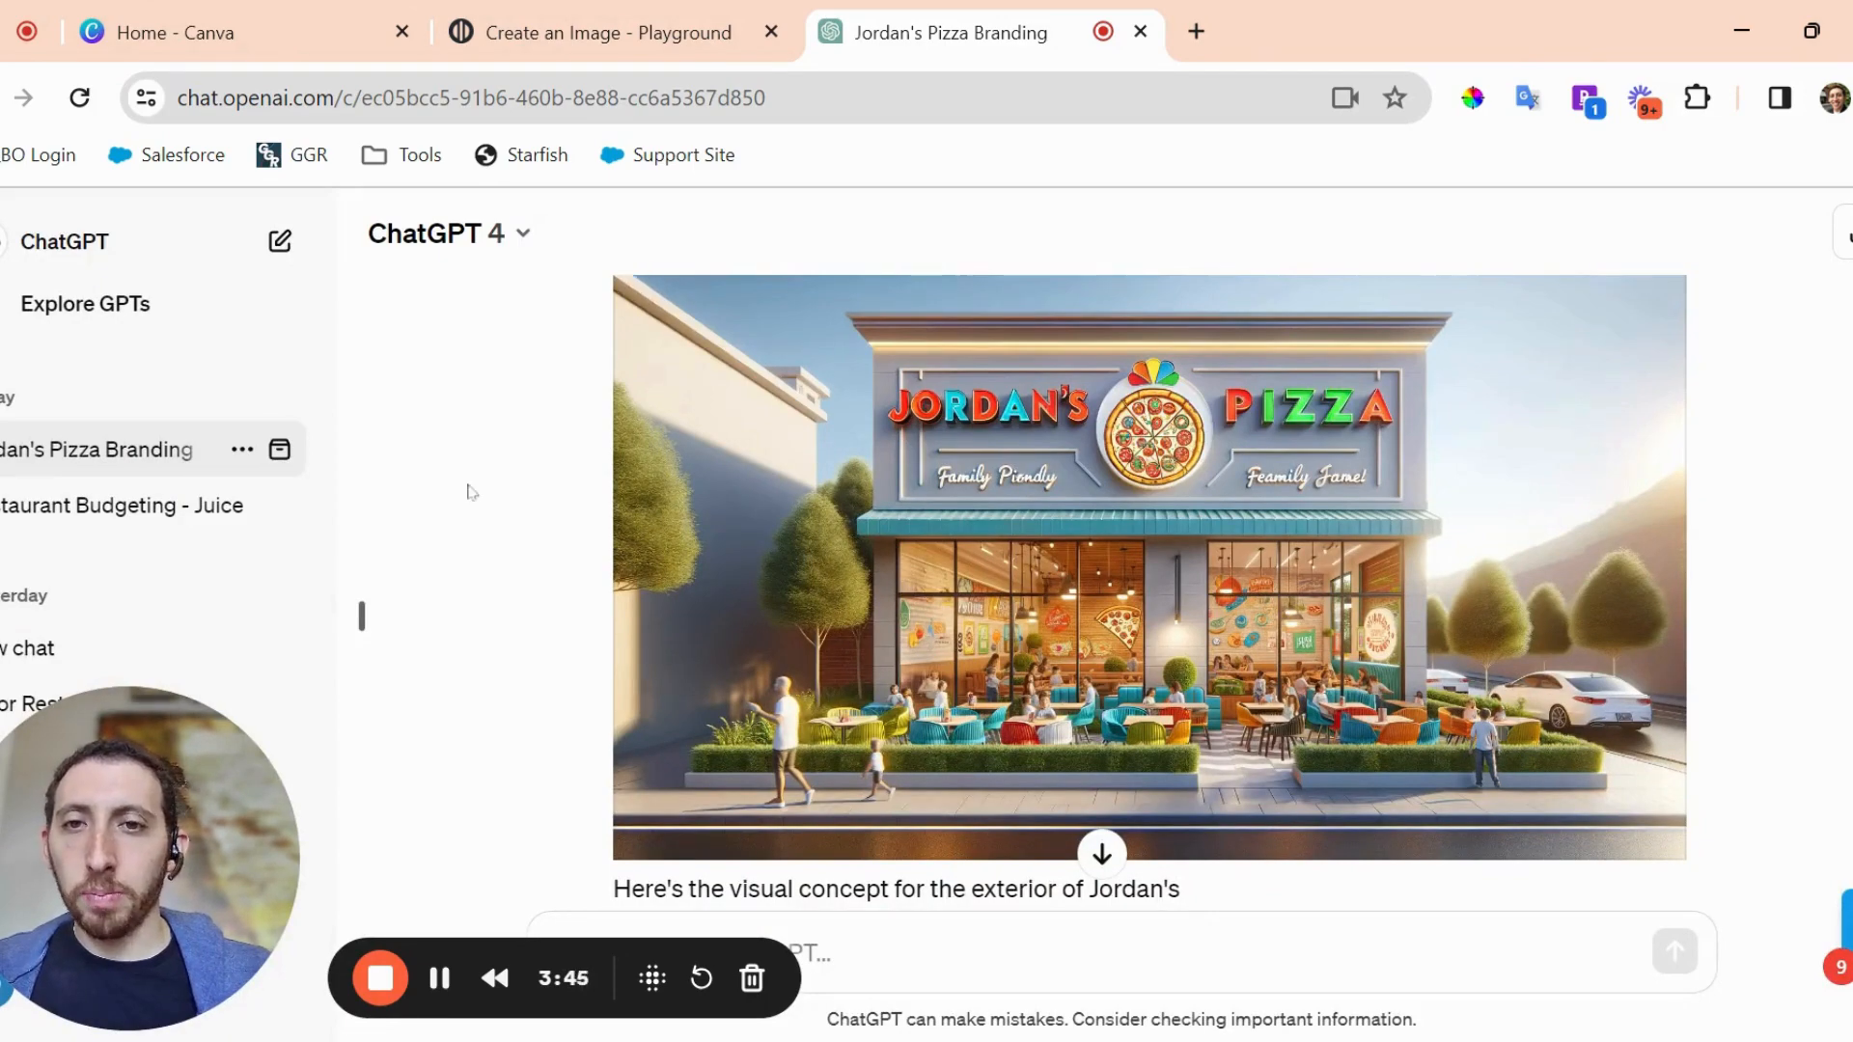
Examine the brand guide's color hex codes and the first logo sheet with animal characters.
{"action": "scroll", "coordinate": [798, 579], "scroll_direction": "down", "scroll_amount": 5}
{"action": "scroll", "coordinate": [798, 579], "scroll_direction": "down", "scroll_amount": 5}
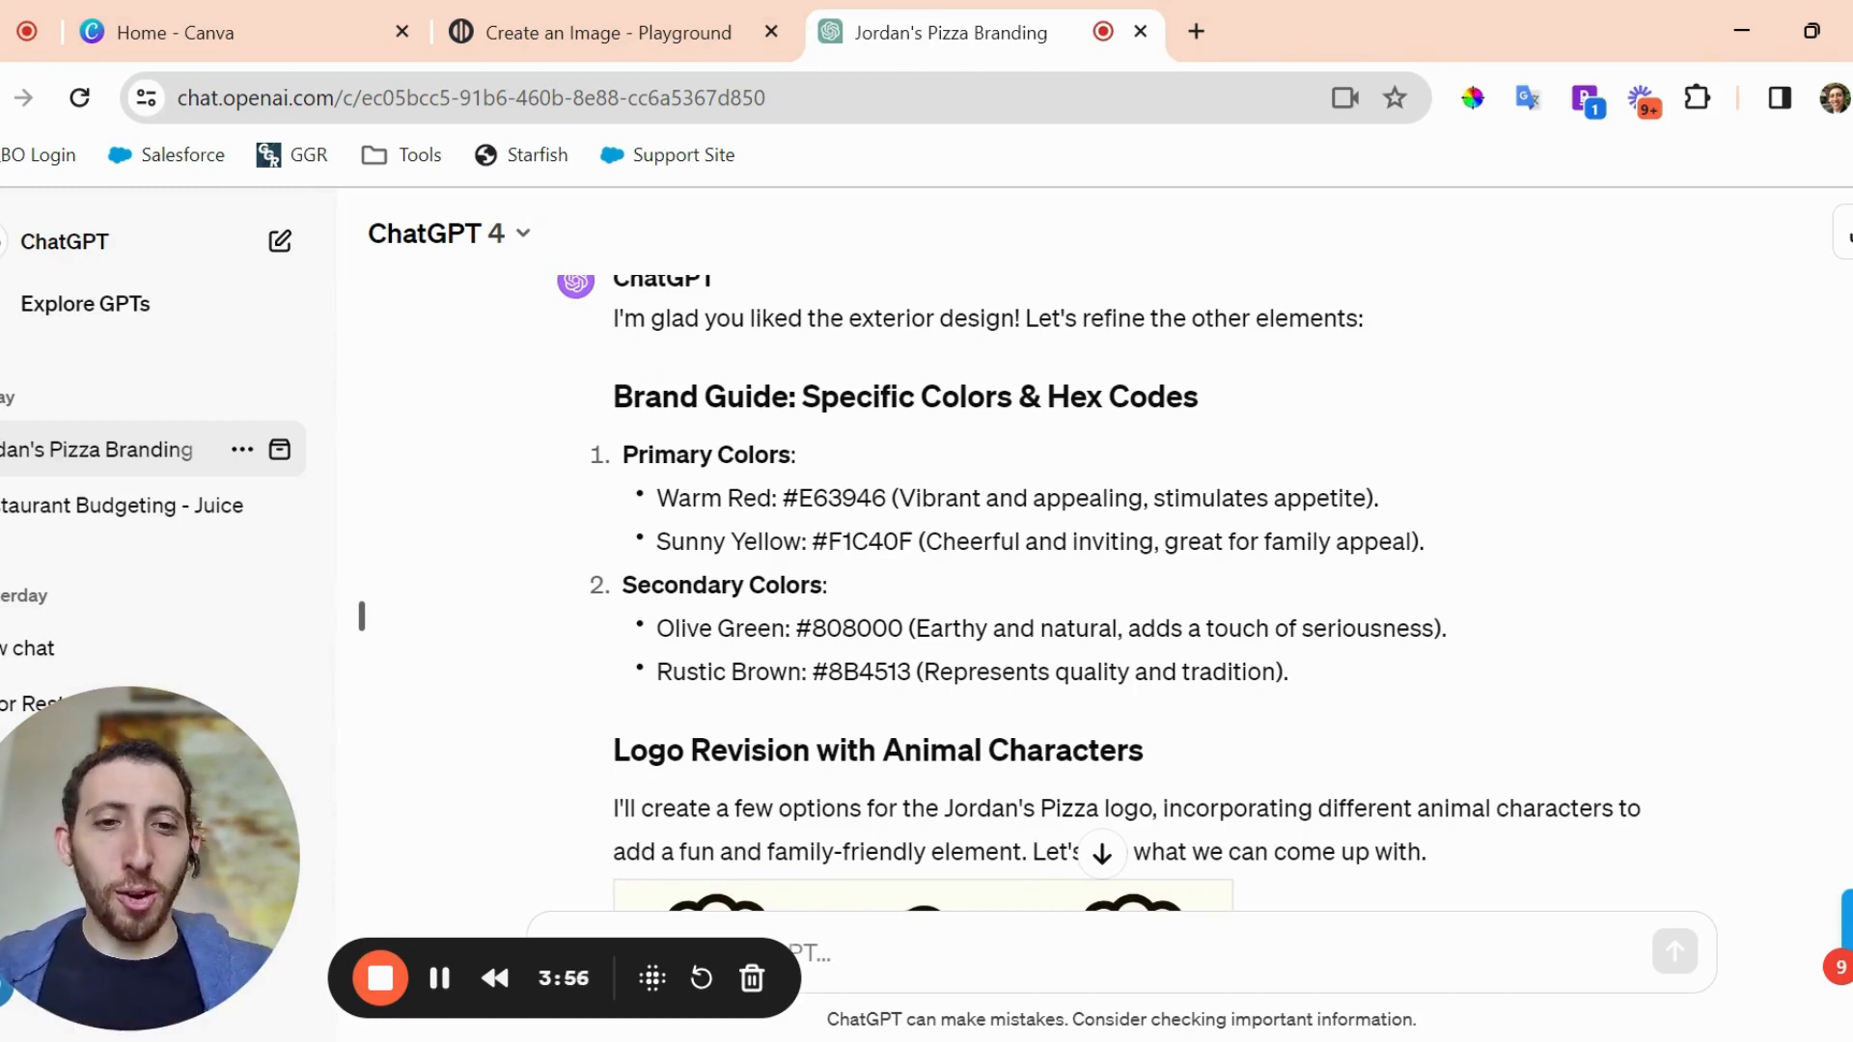
{"action": "scroll", "coordinate": [787, 446], "scroll_direction": "down", "scroll_amount": 3}
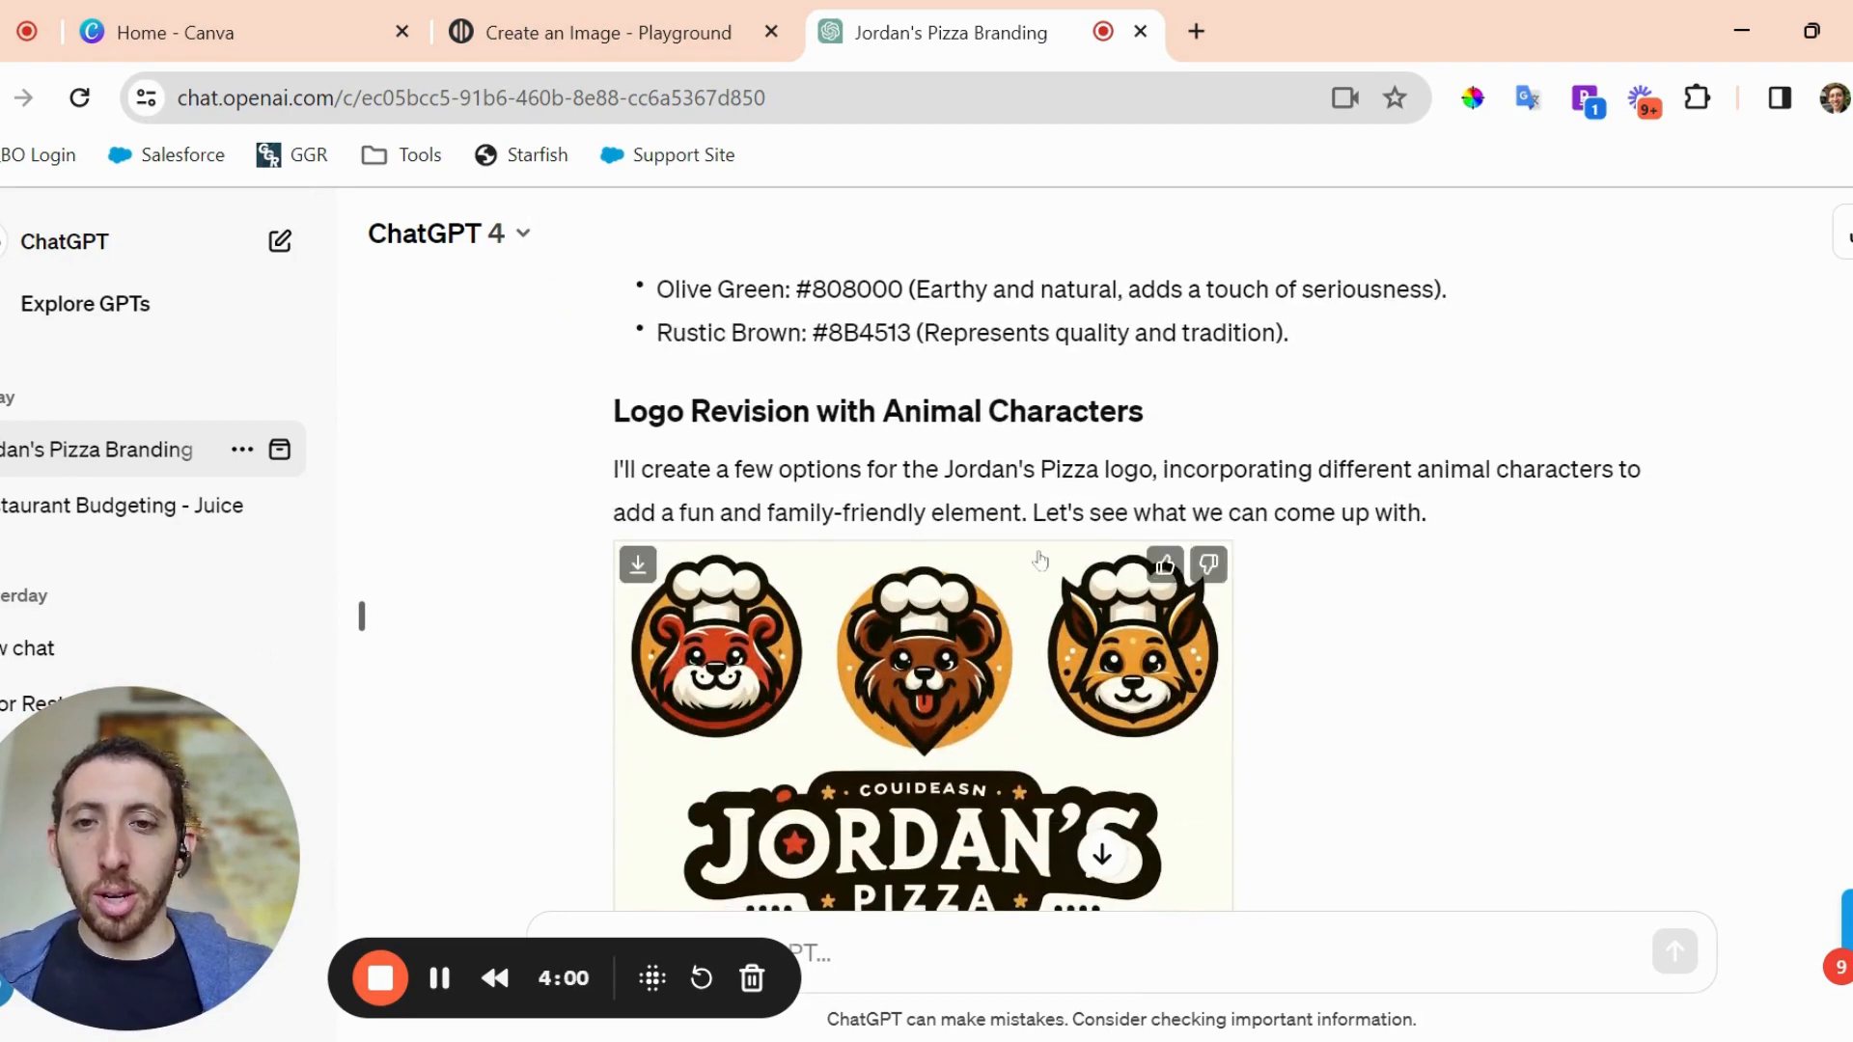
{"action": "scroll", "coordinate": [854, 586], "scroll_direction": "down", "scroll_amount": 2}
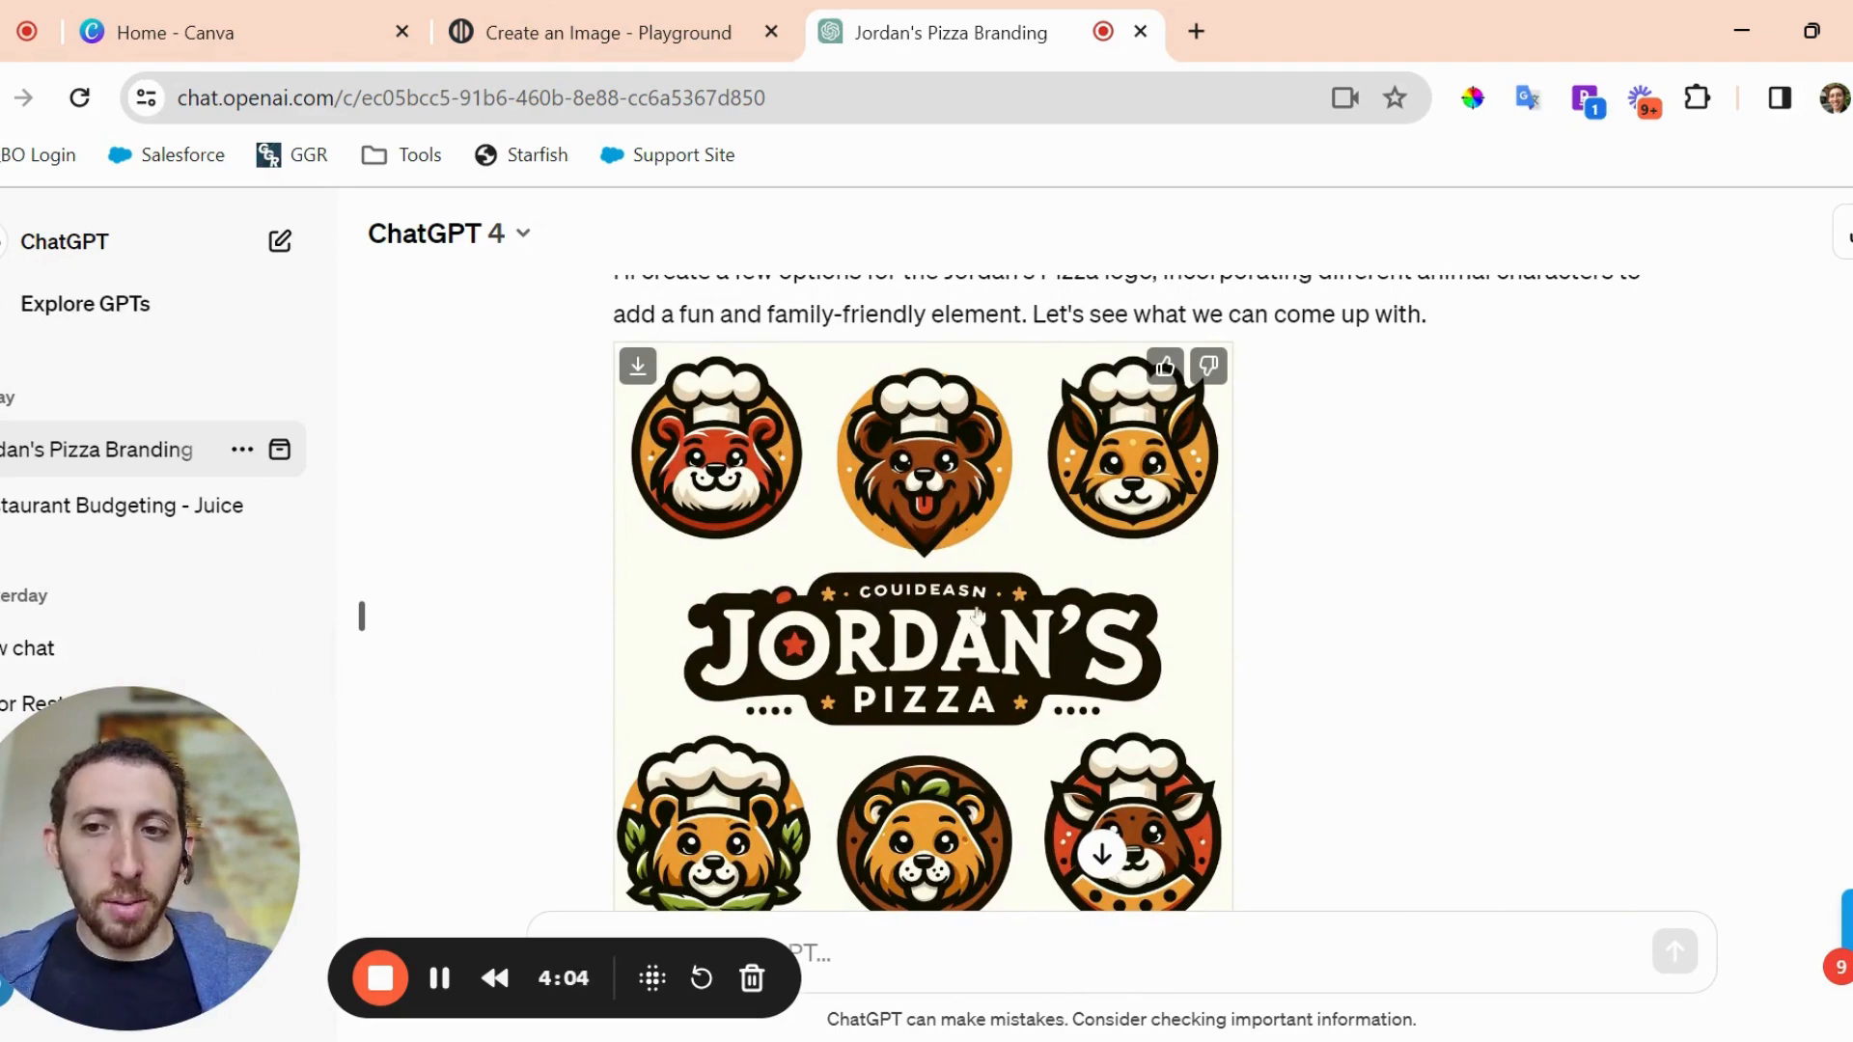
Compare the first animal logo sheet with the revised single-character logos, reading the requests that follow each.
{"action": "scroll", "coordinate": [977, 615], "scroll_direction": "down", "scroll_amount": 6}
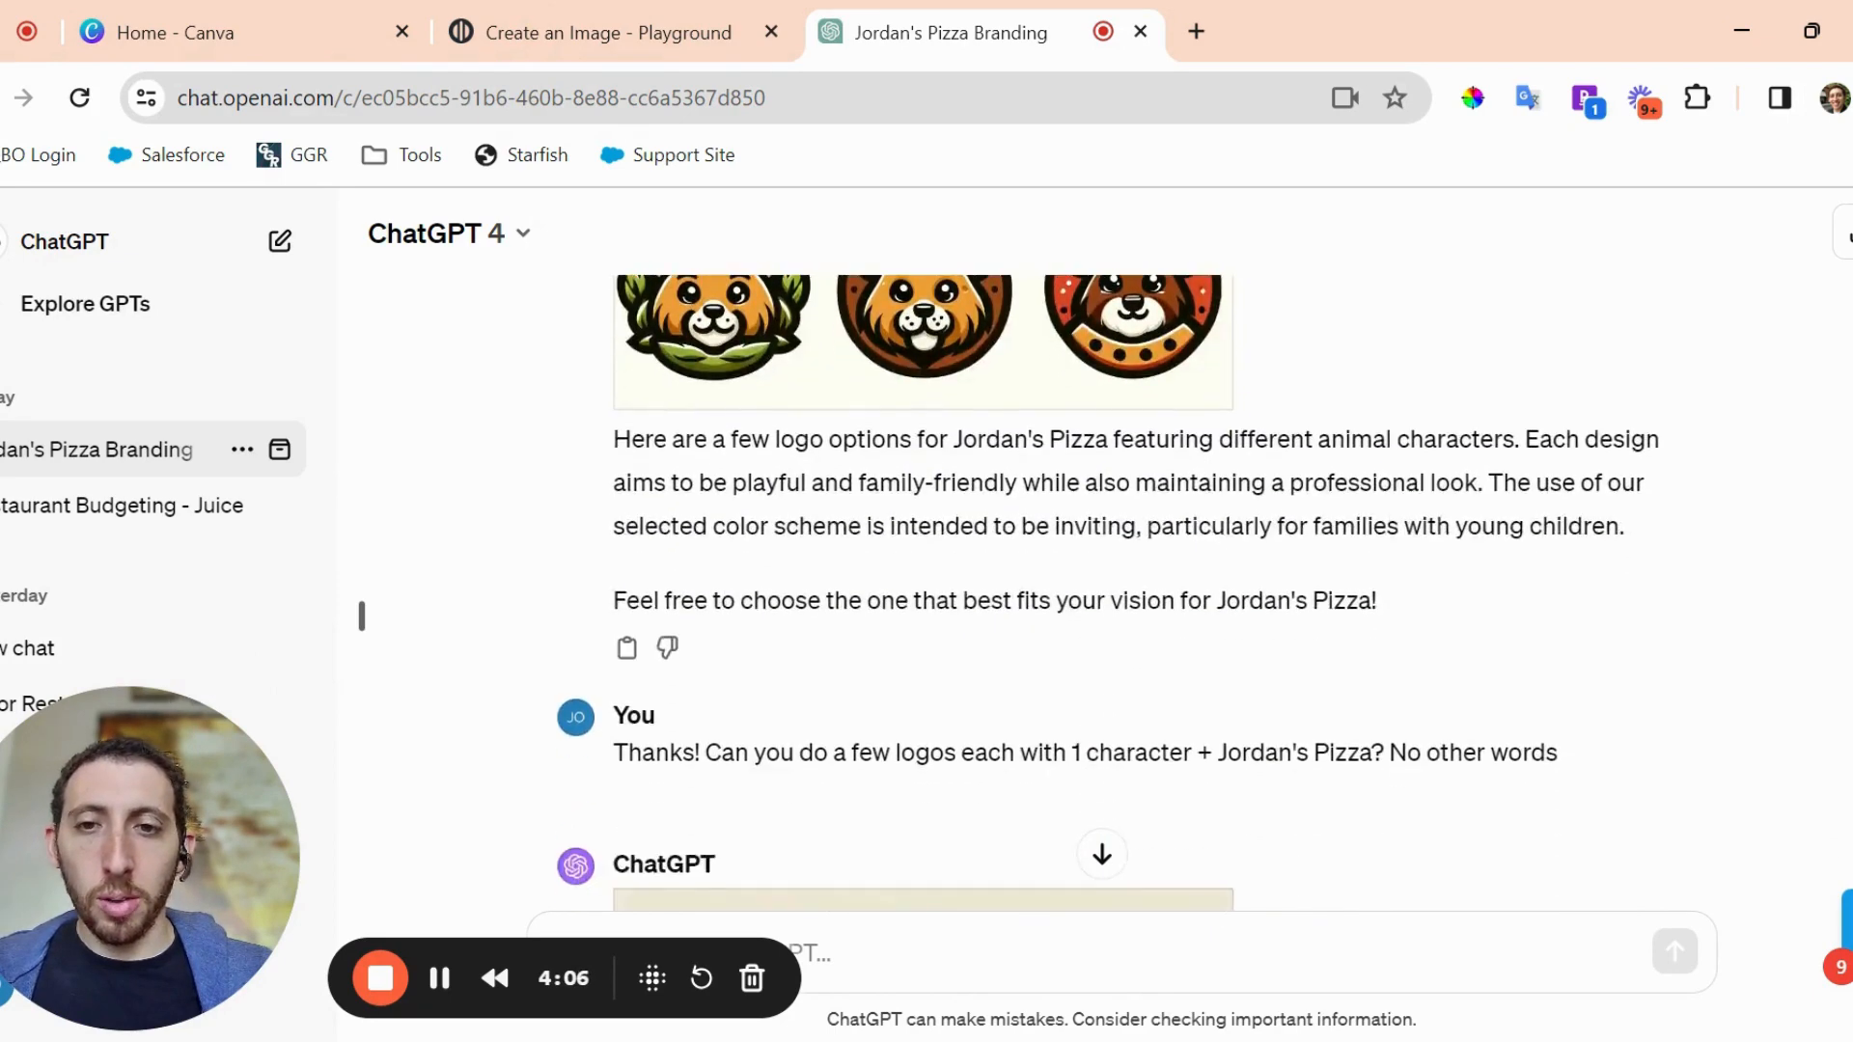
{"action": "scroll", "coordinate": [733, 729], "scroll_direction": "up", "scroll_amount": 5}
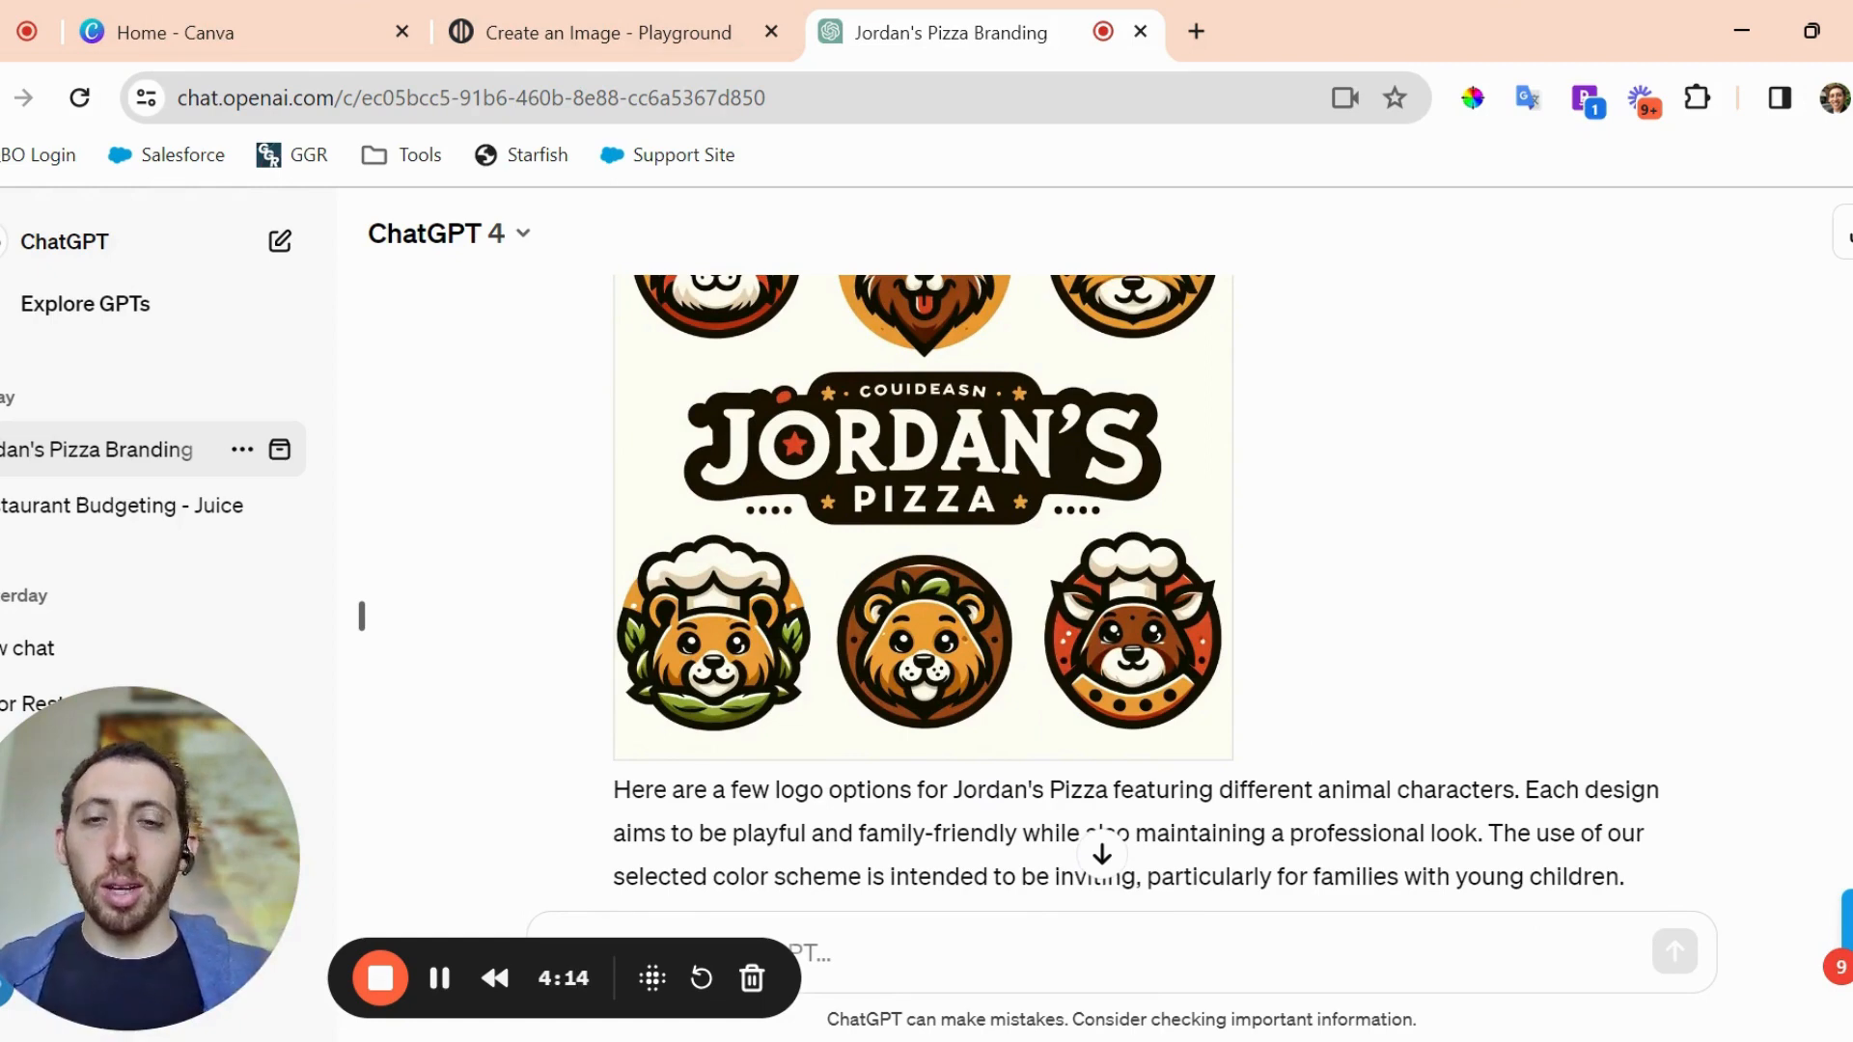
{"action": "scroll", "coordinate": [362, 615], "scroll_direction": "down", "scroll_amount": 8}
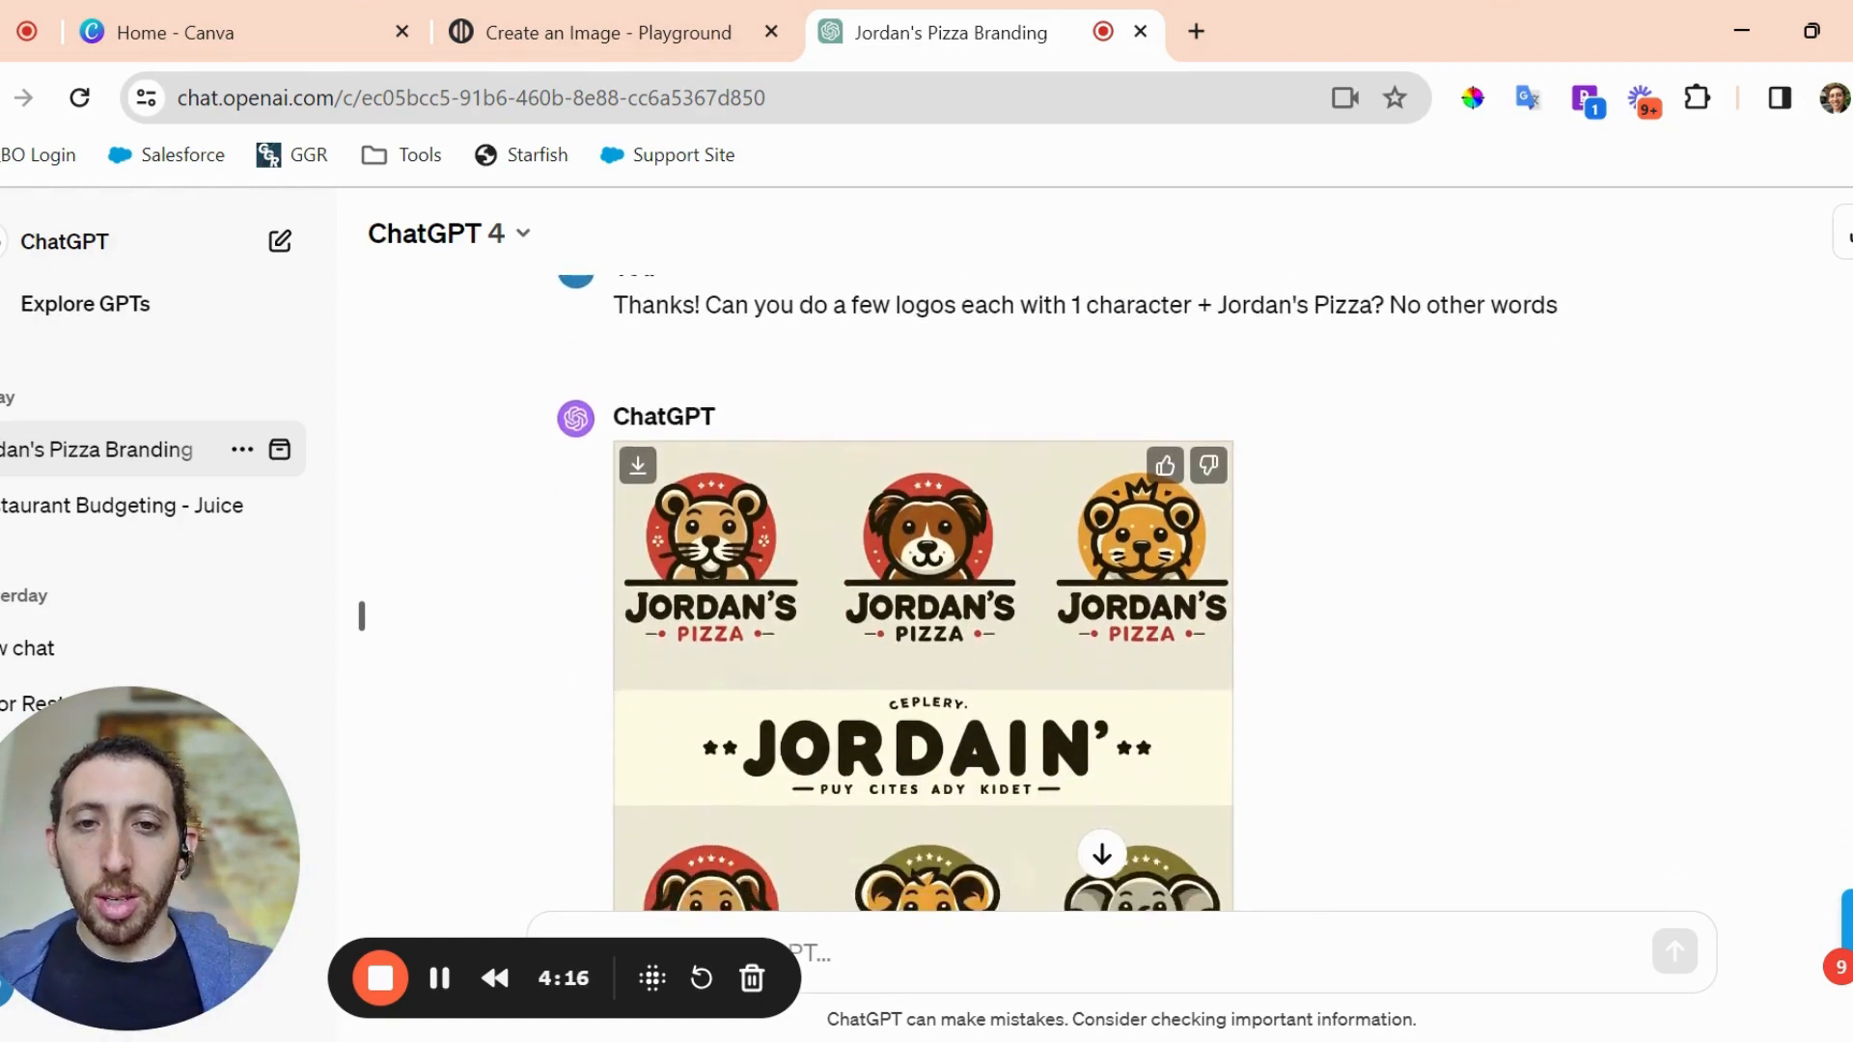
{"action": "scroll", "coordinate": [703, 685], "scroll_direction": "down", "scroll_amount": 1}
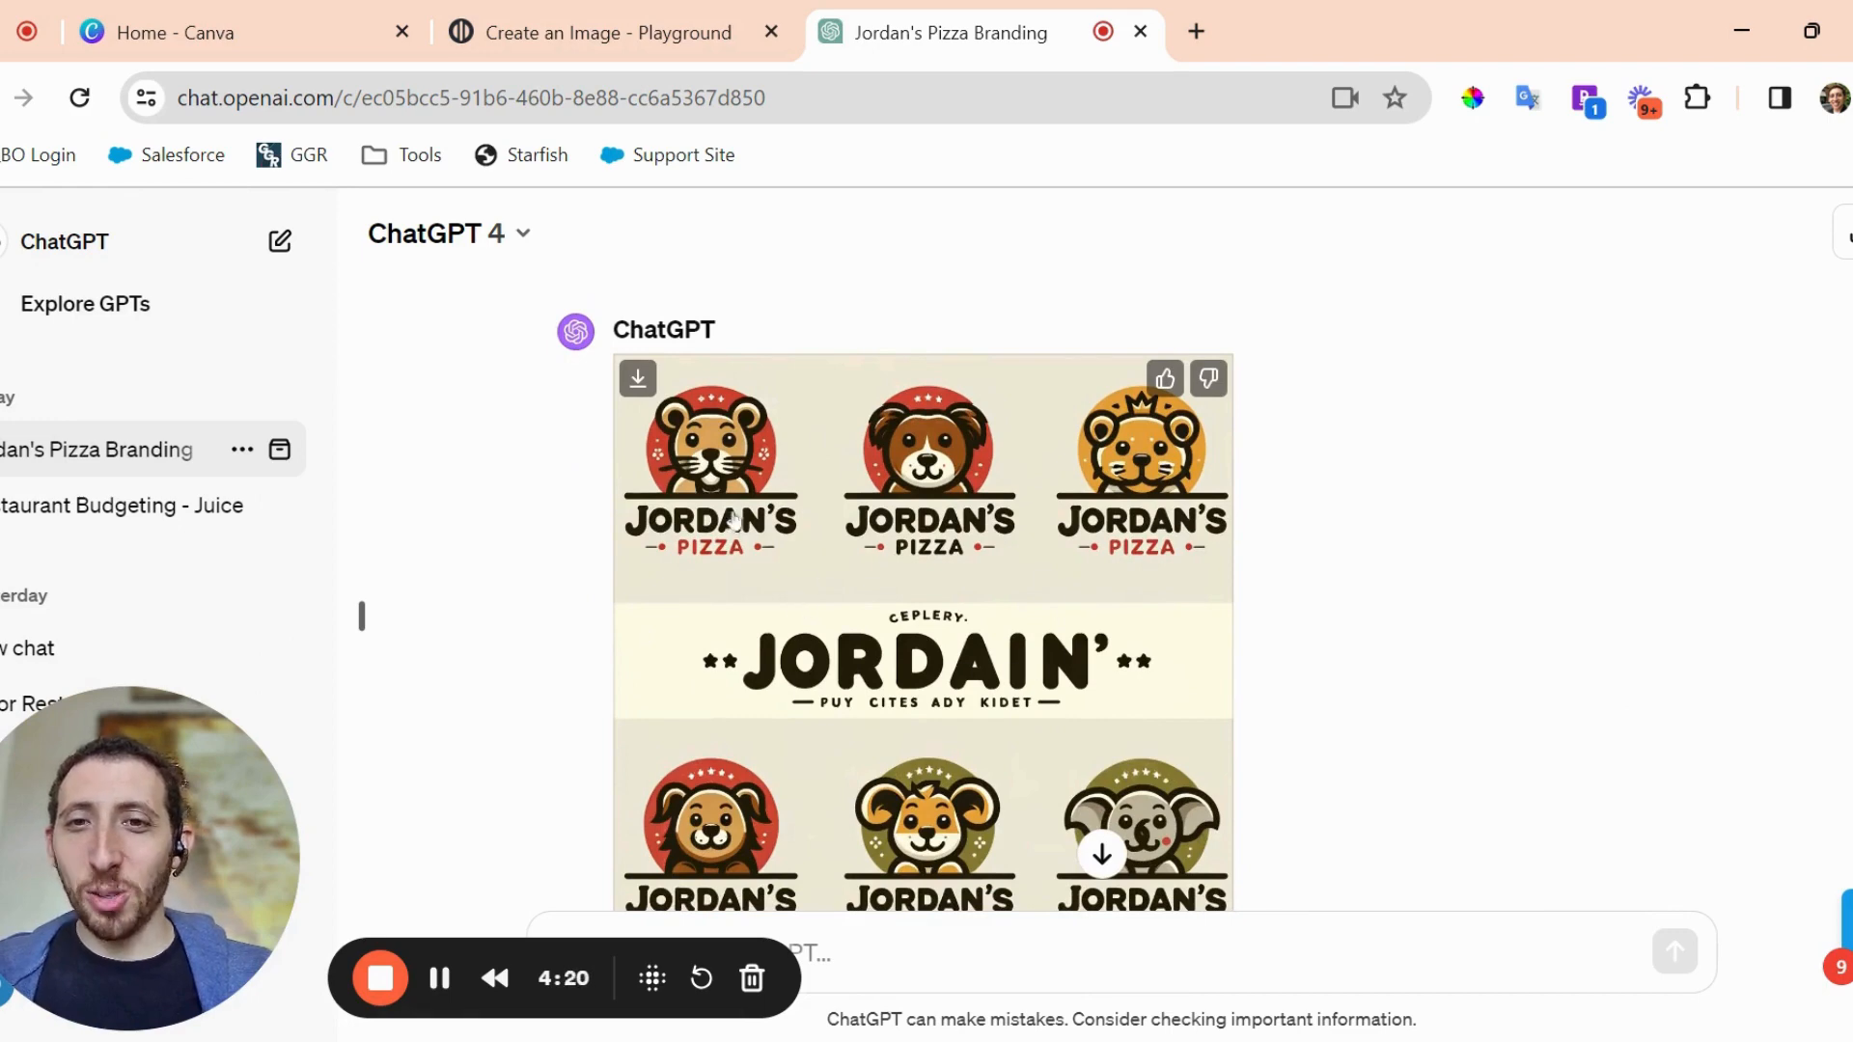
{"action": "scroll", "coordinate": [955, 714], "scroll_direction": "down", "scroll_amount": 3}
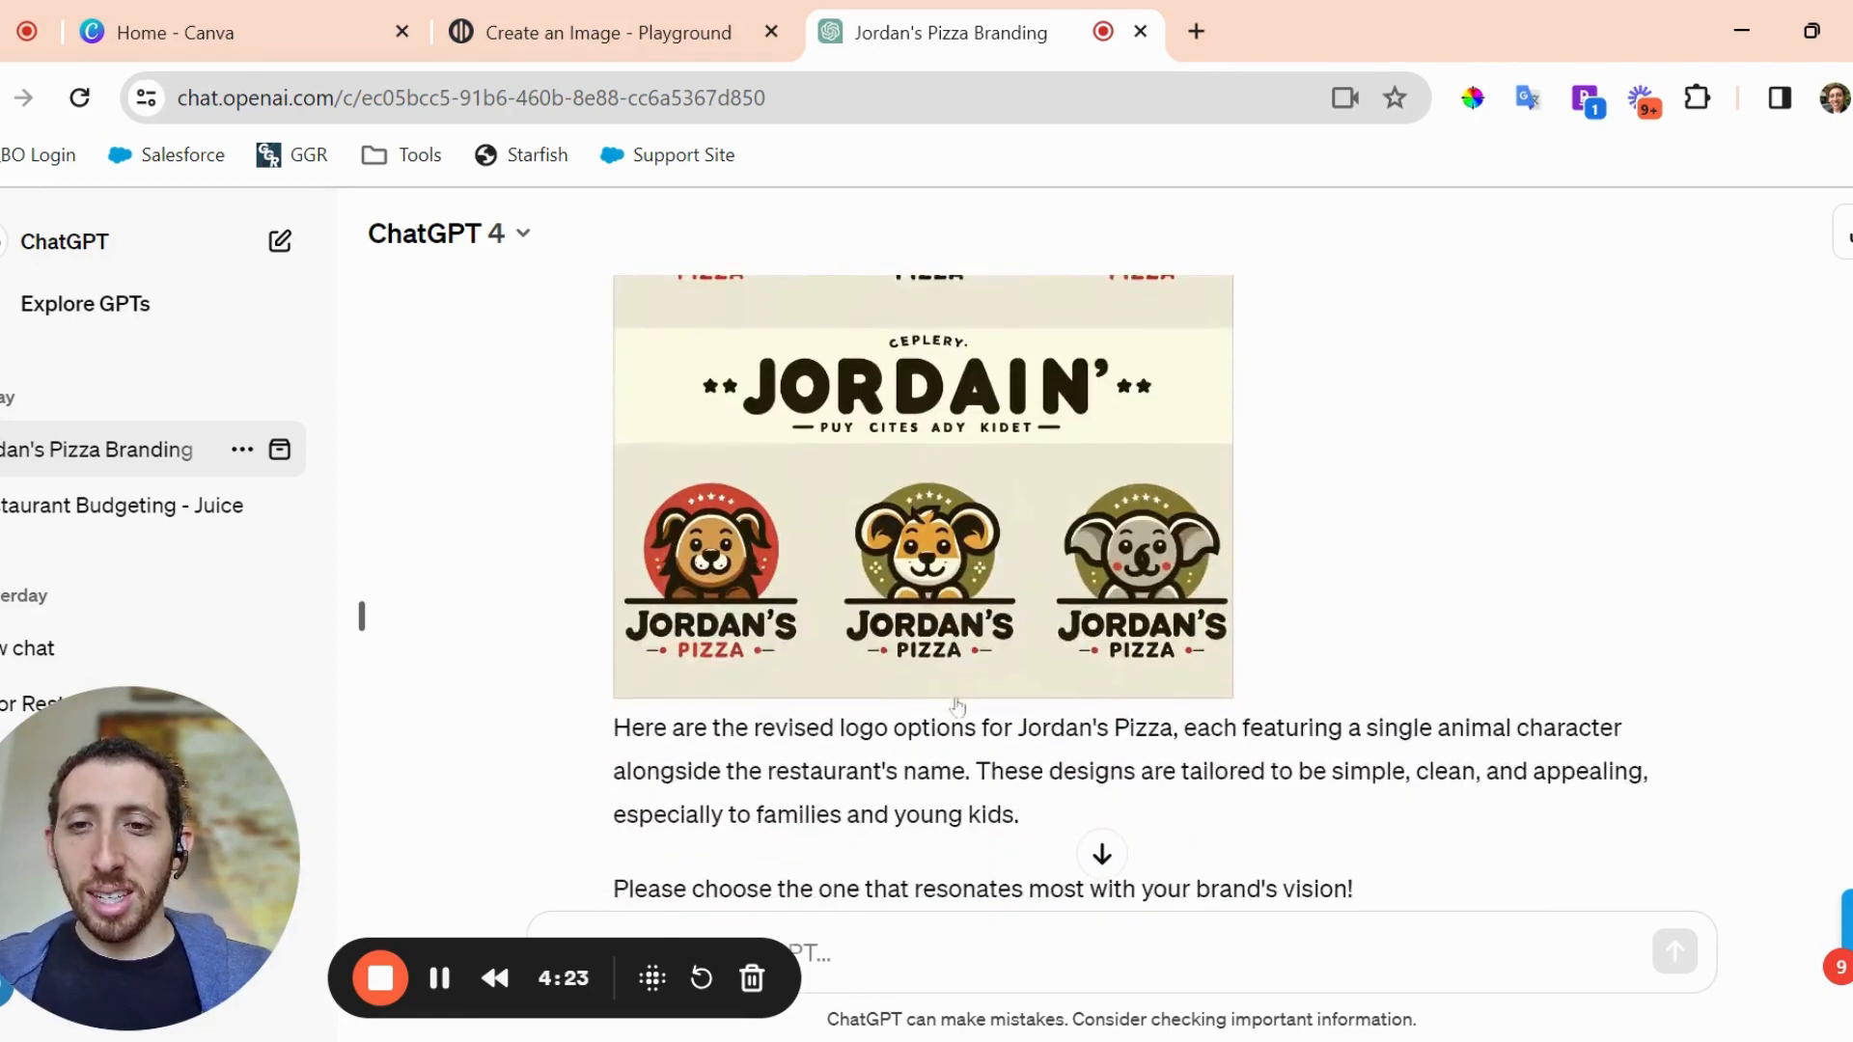
{"action": "scroll", "coordinate": [957, 707], "scroll_direction": "down", "scroll_amount": 2}
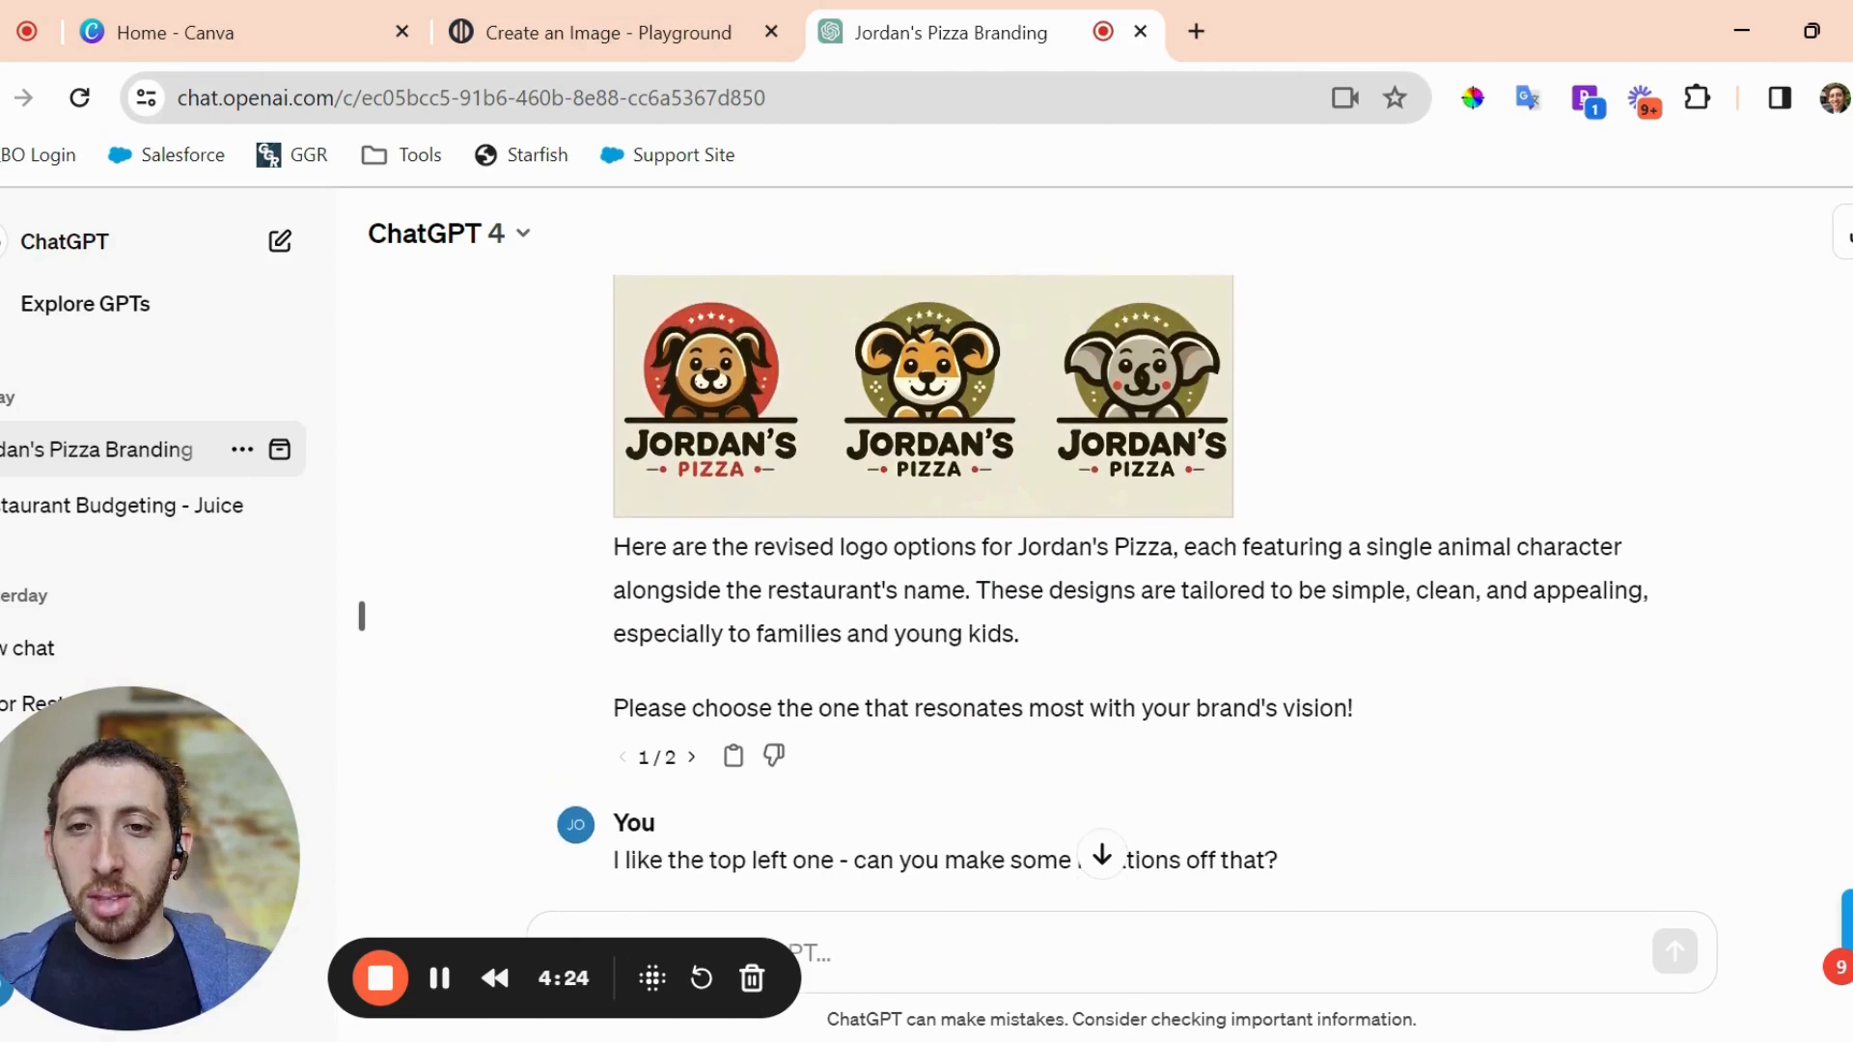
Compare the single-character logos with the iterations of the top left one, and enlarge the iterations image to examine it and its generation prompt.
{"action": "scroll", "coordinate": [725, 687], "scroll_direction": "up", "scroll_amount": 10}
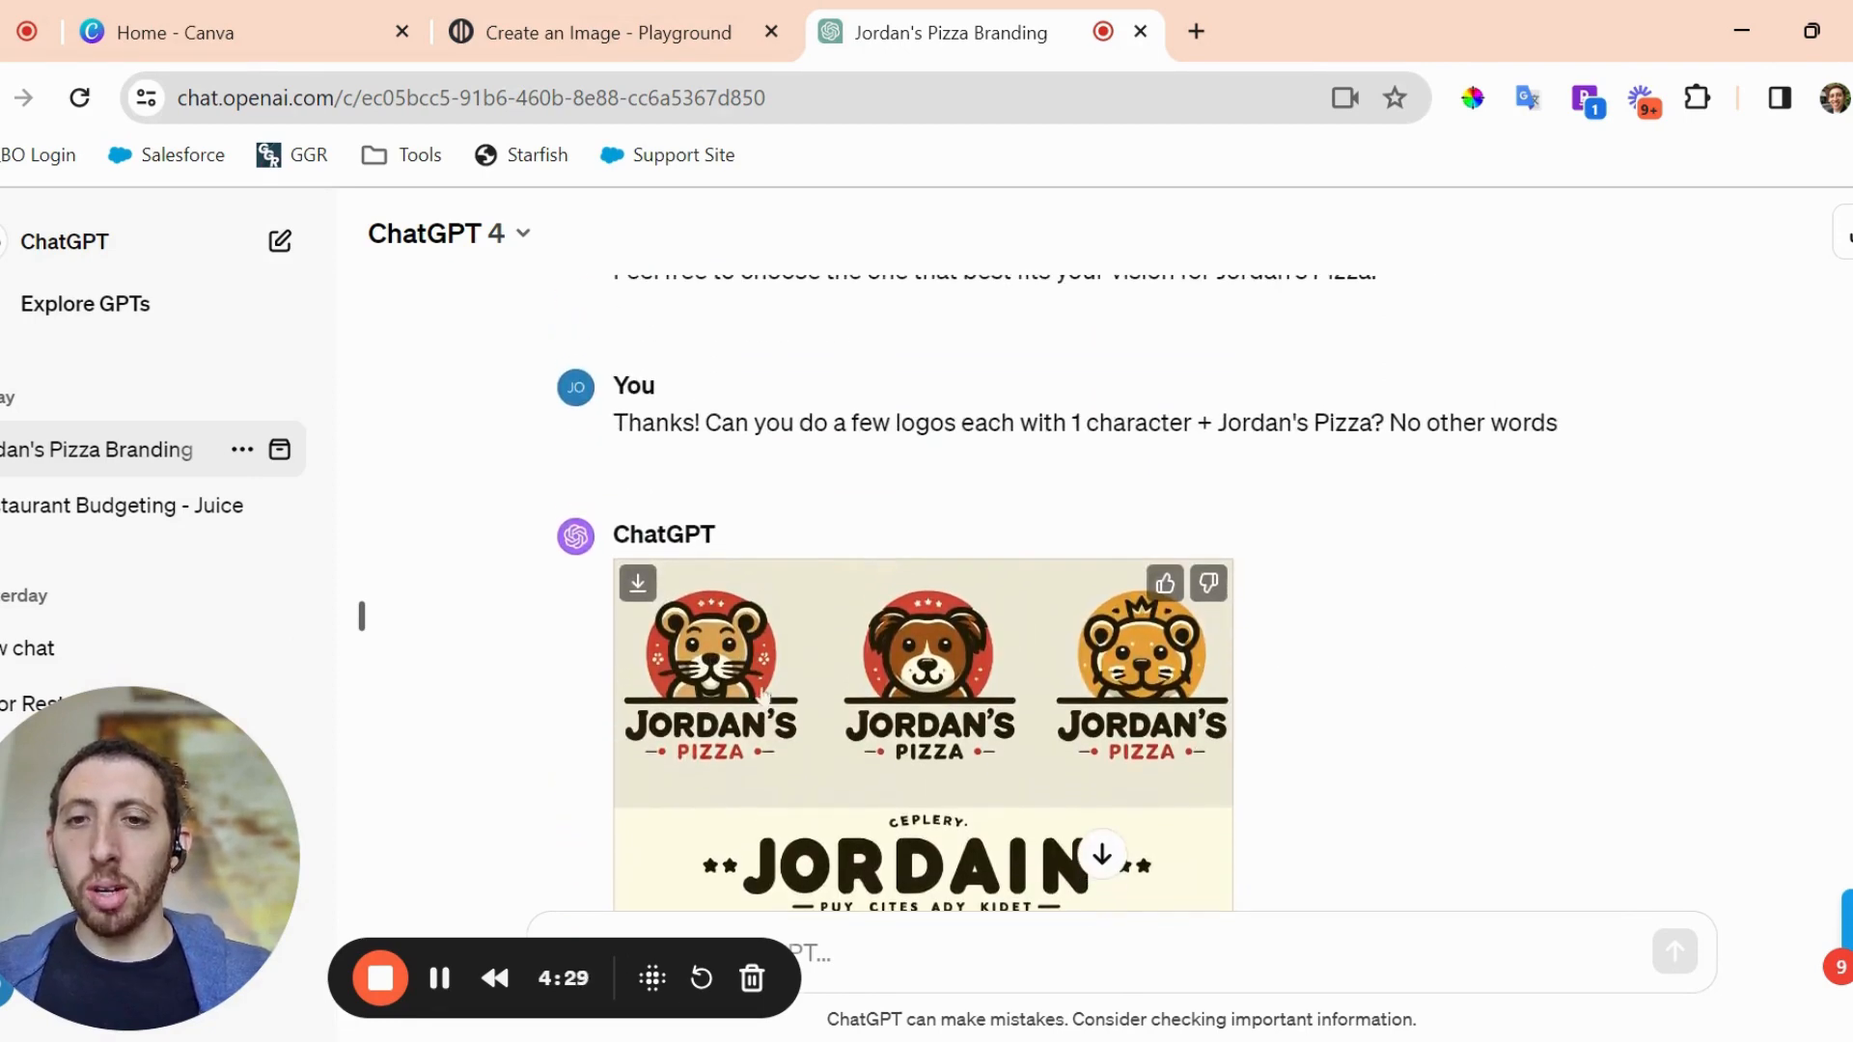
{"action": "scroll", "coordinate": [800, 711], "scroll_direction": "down", "scroll_amount": 8}
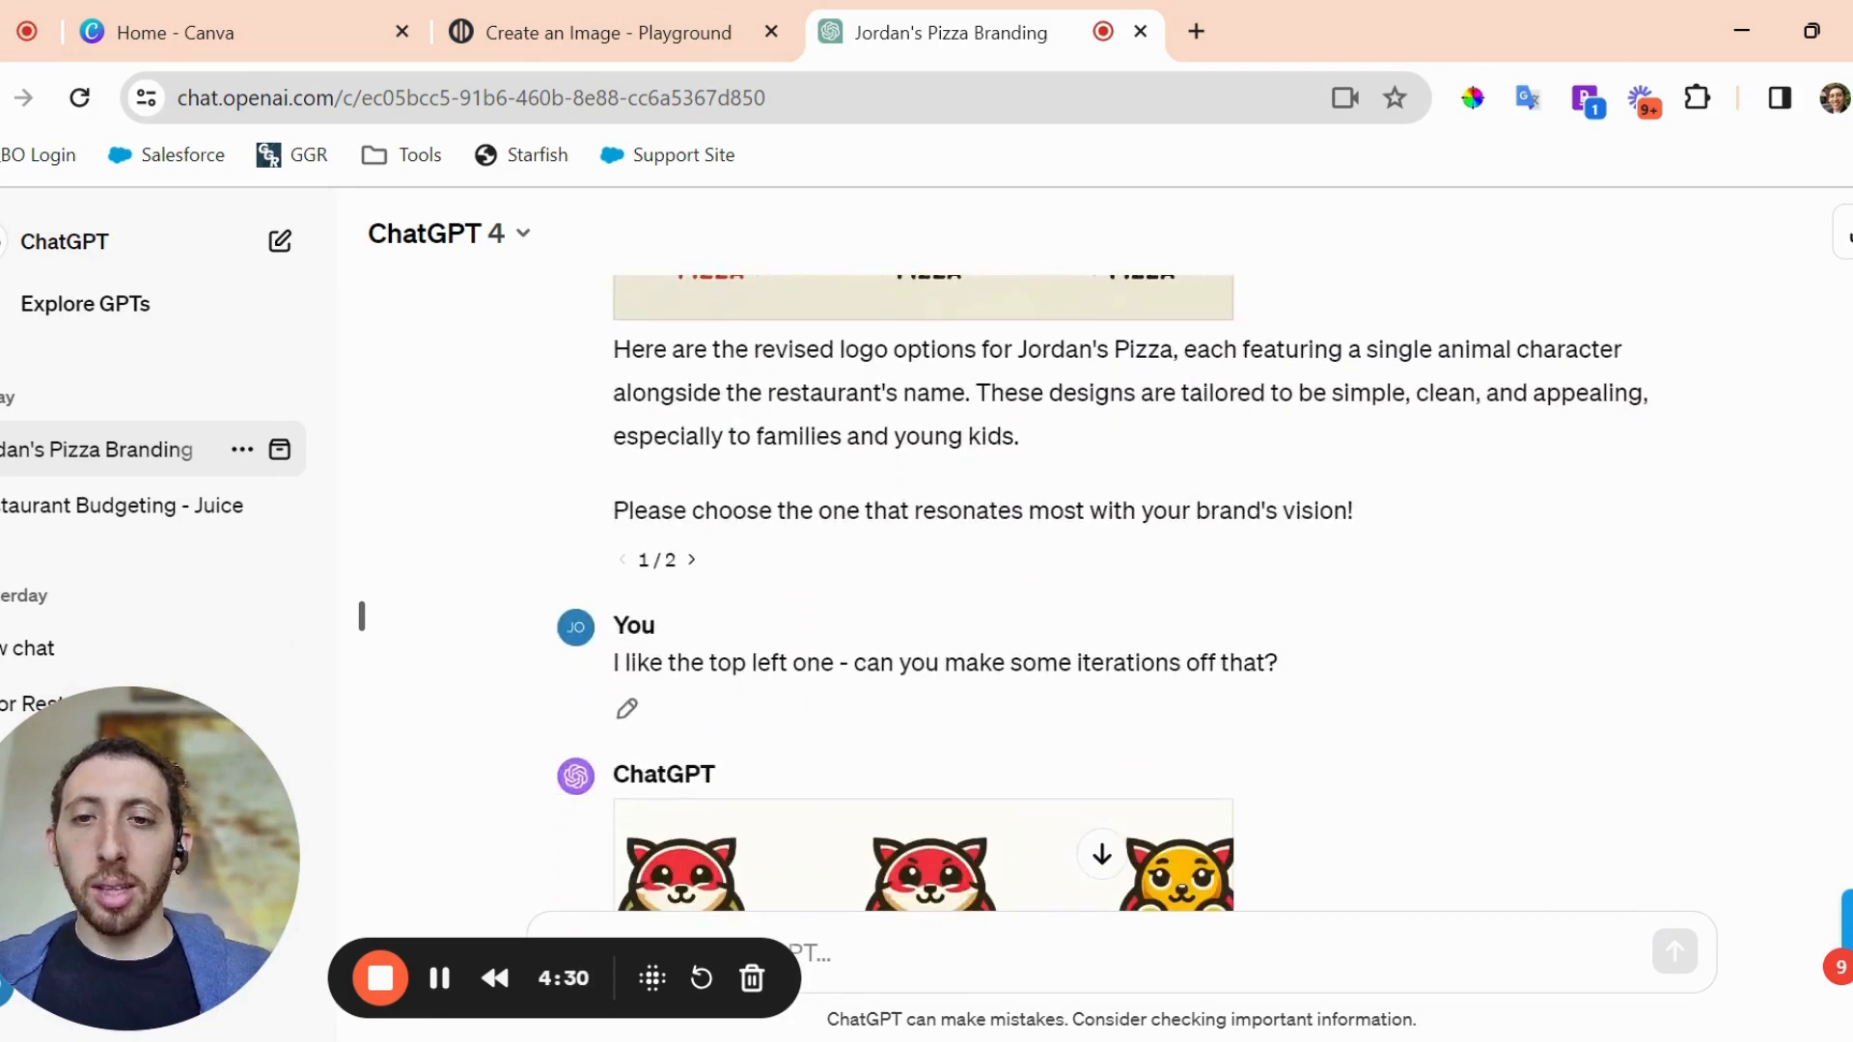
{"action": "scroll", "coordinate": [361, 616], "scroll_direction": "down", "scroll_amount": 5}
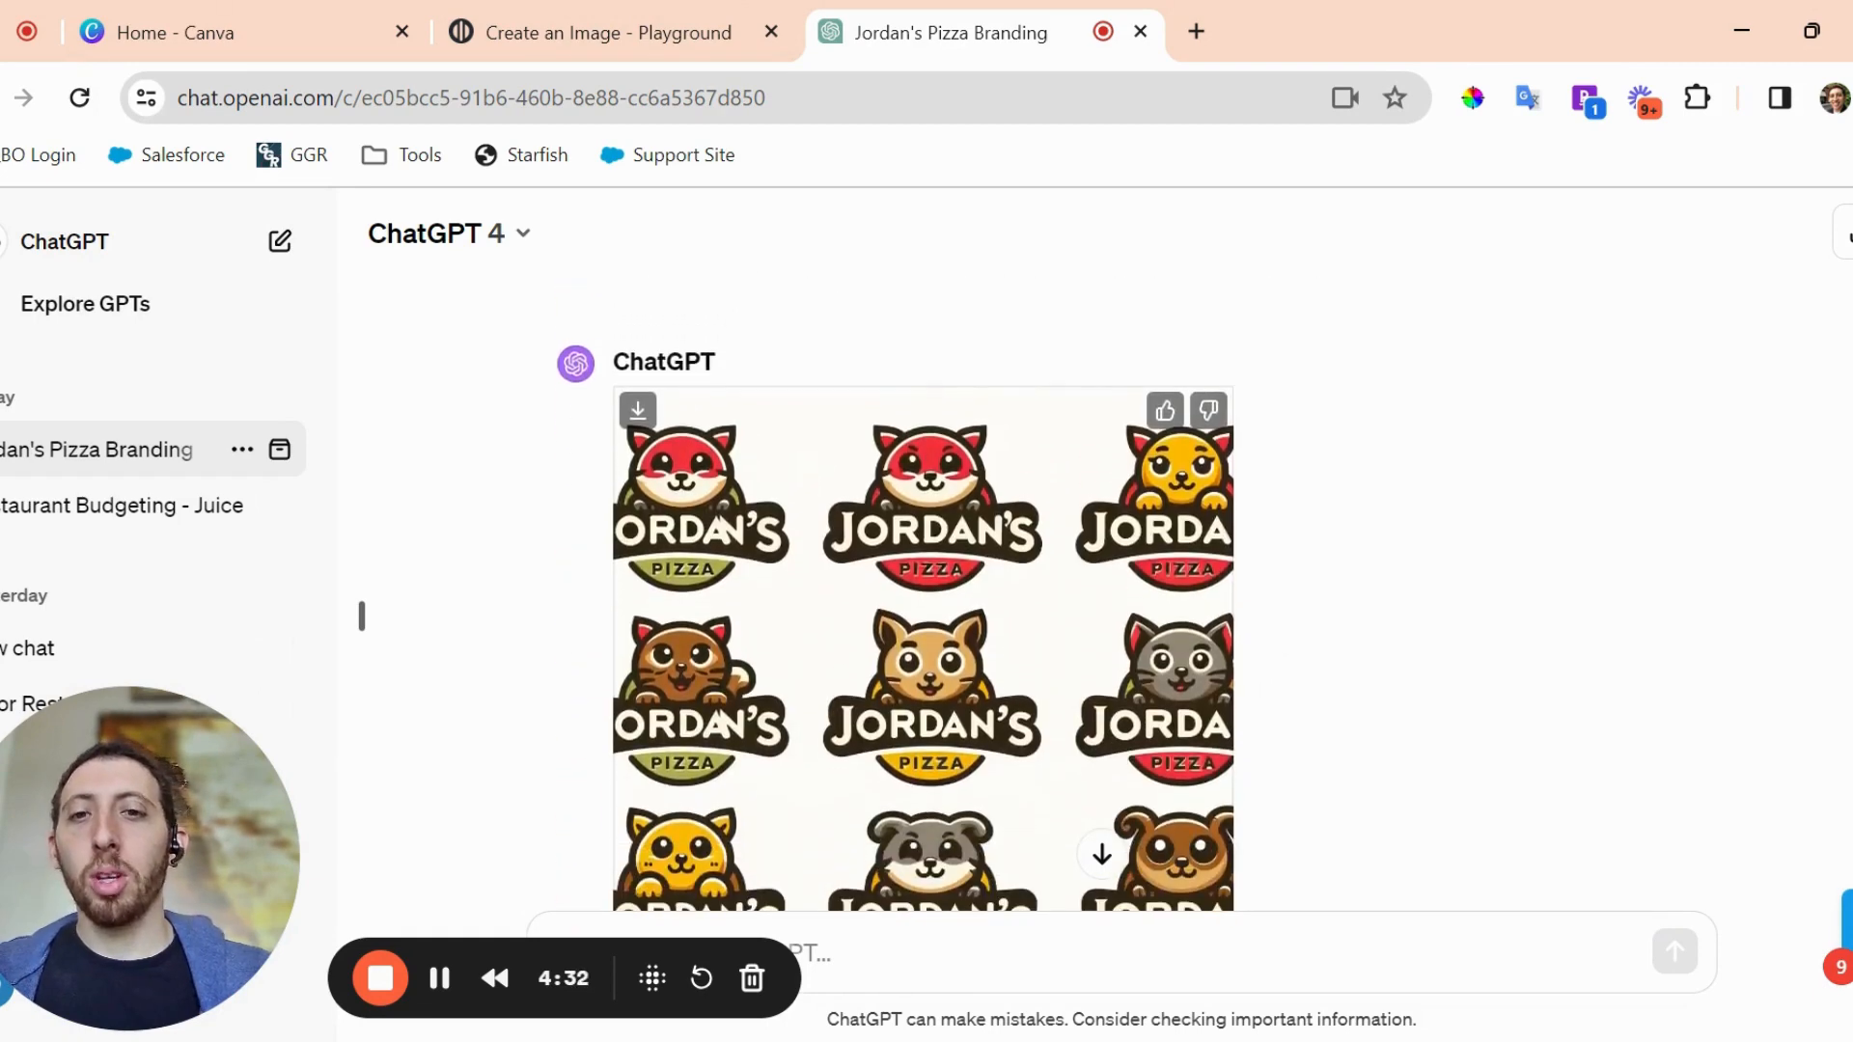
{"action": "left_click", "coordinate": [887, 628]}
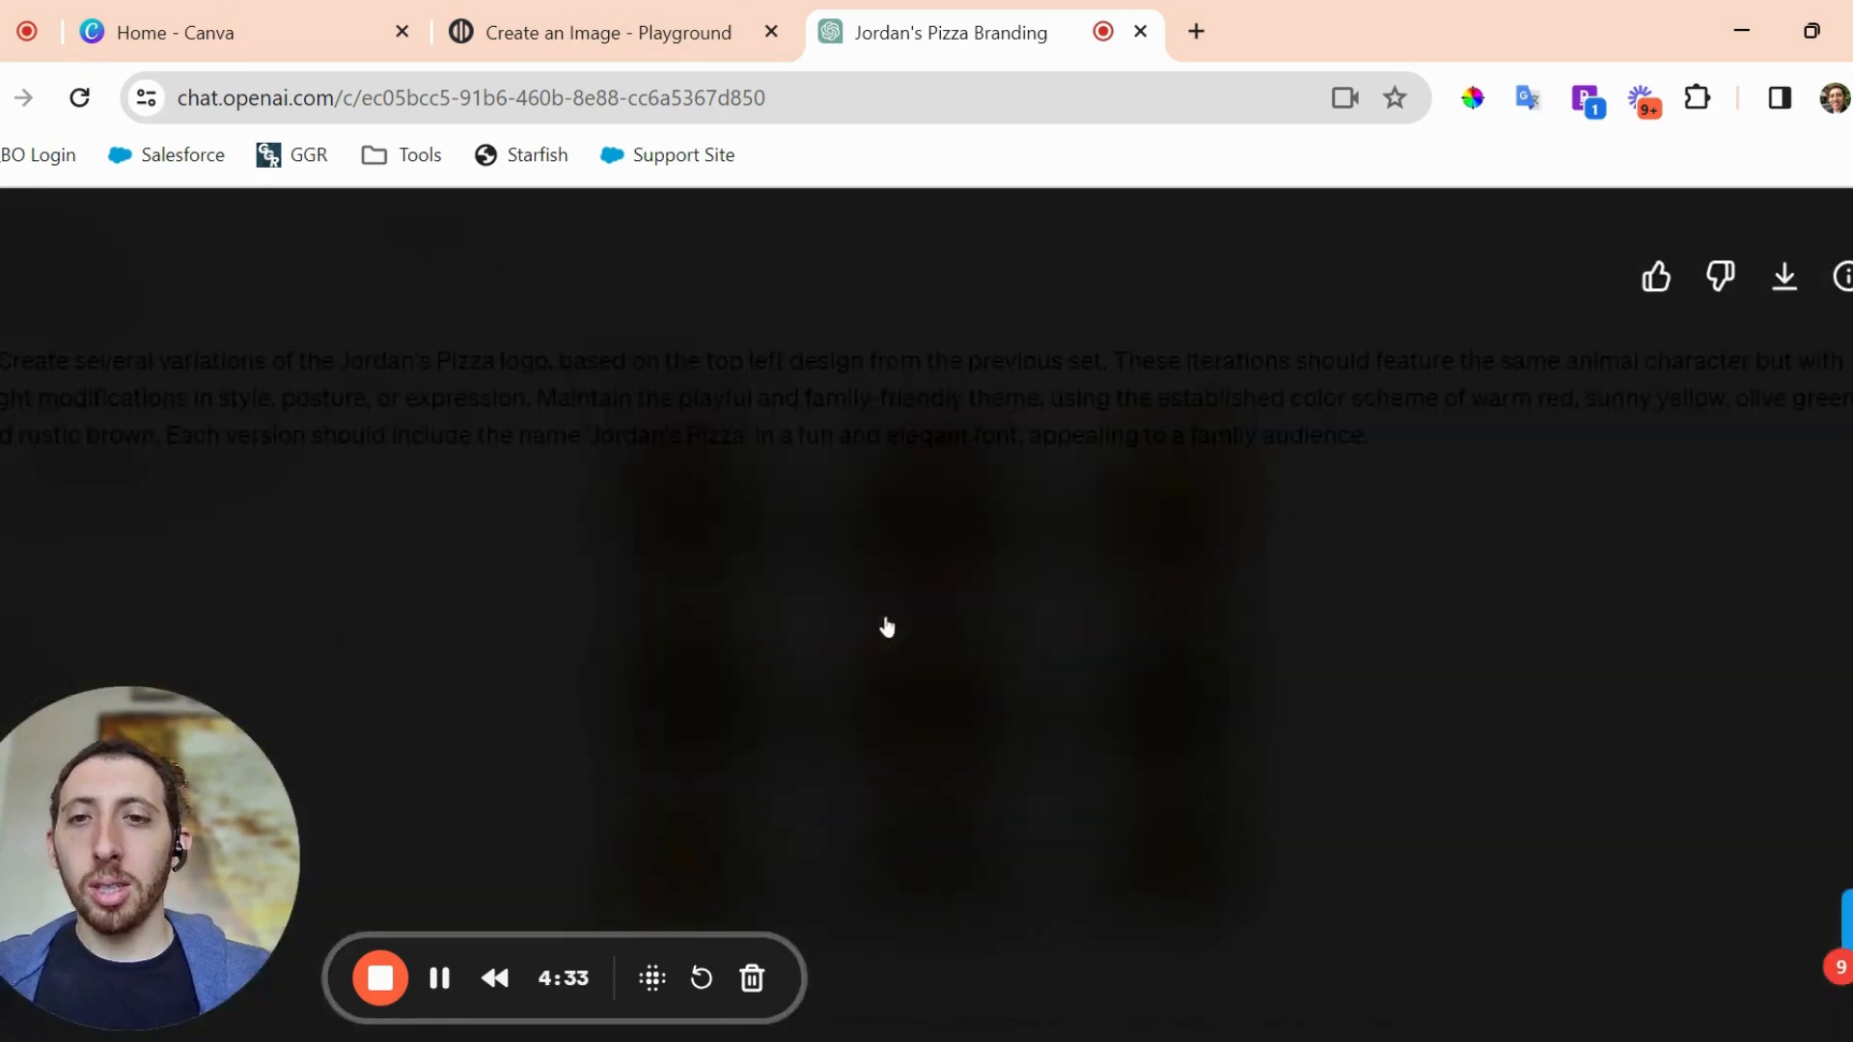
{"action": "left_click", "coordinate": [3, 282]}
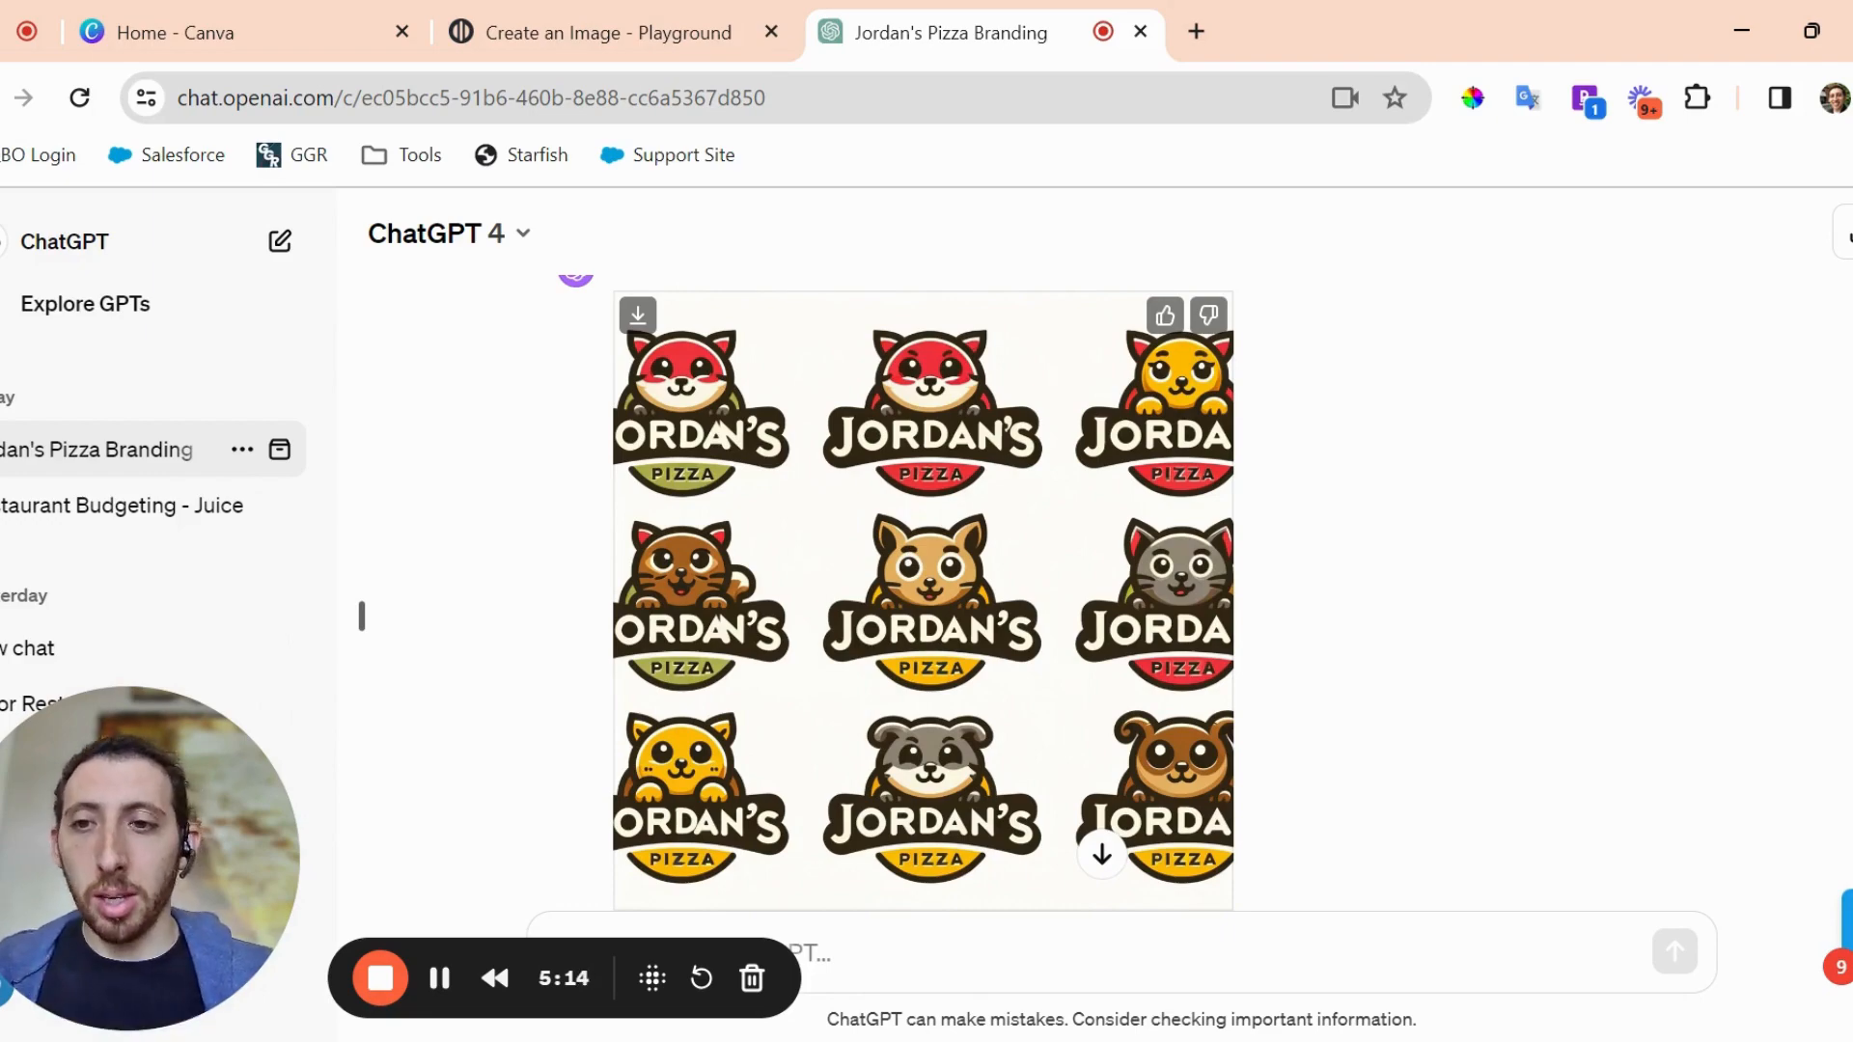
Review the conversation from the initial branding request through the exterior concept and animal logos to the final logo iterations.
{"action": "scroll", "coordinate": [890, 444], "scroll_direction": "up", "scroll_amount": 20}
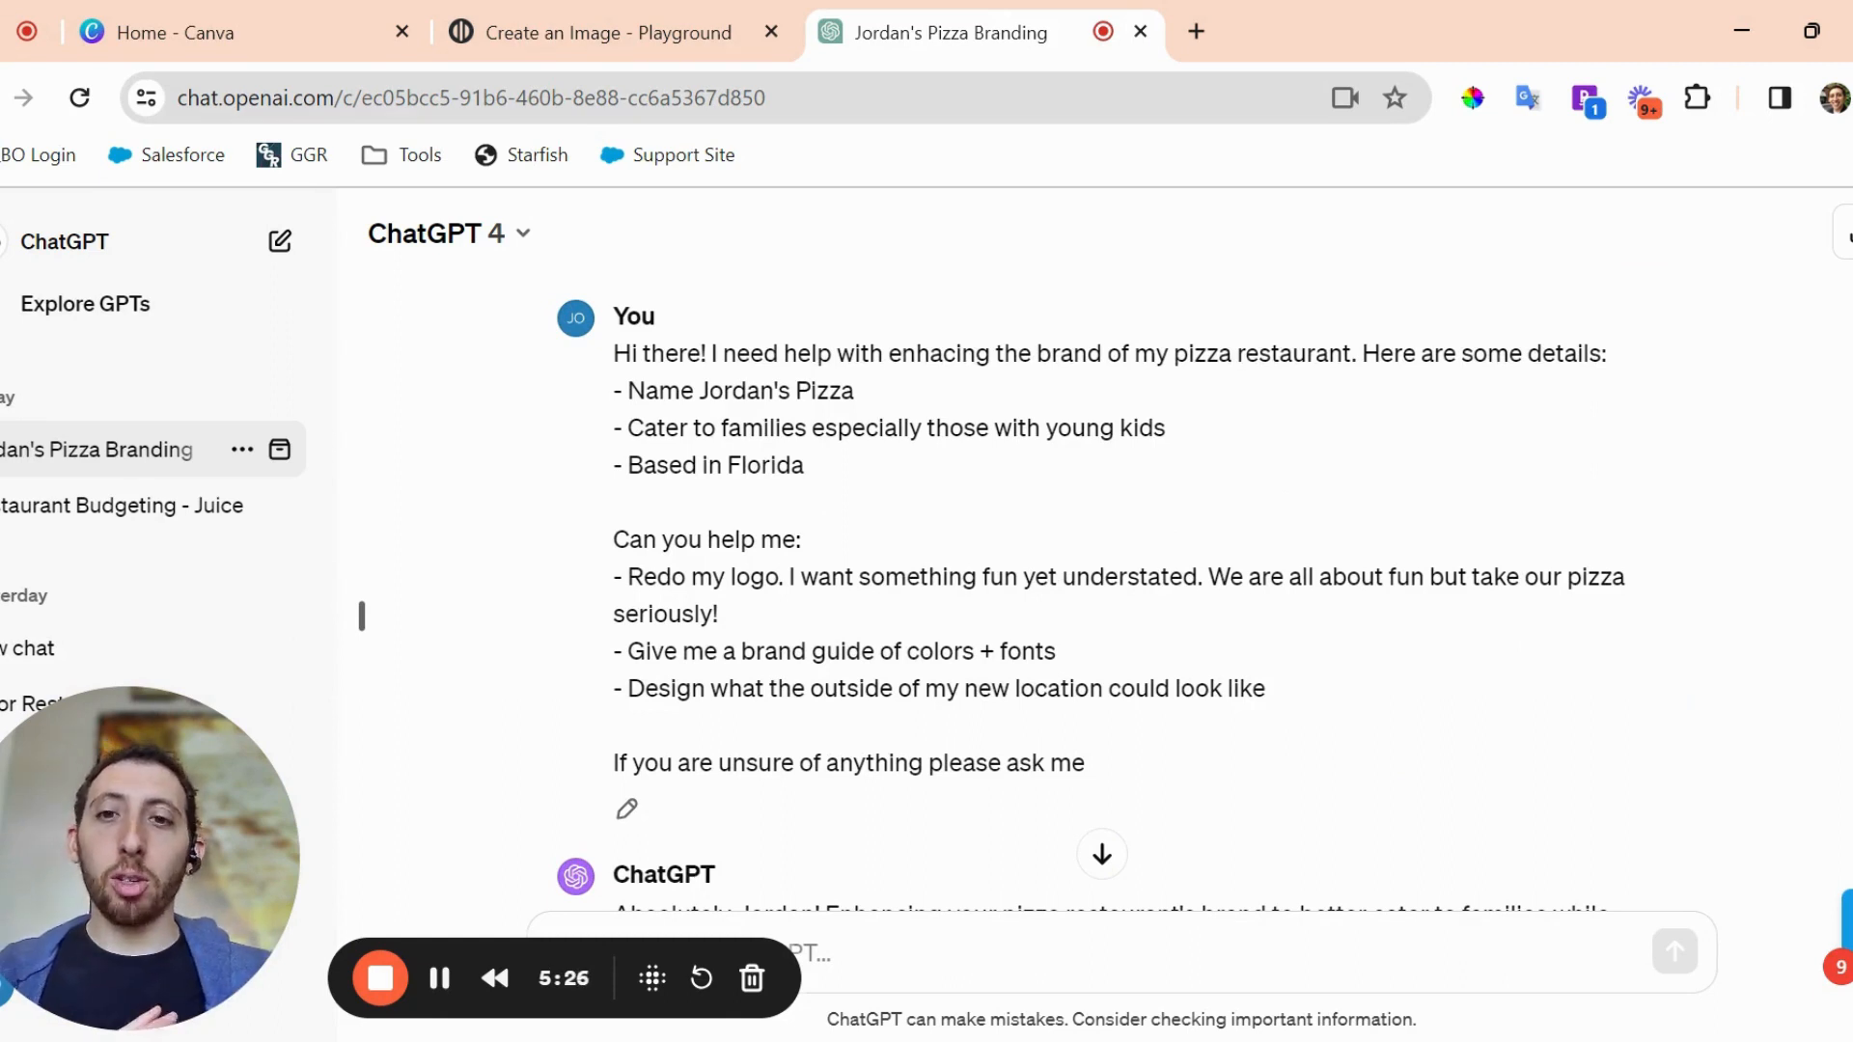
{"action": "scroll", "coordinate": [361, 616], "scroll_direction": "down", "scroll_amount": 20}
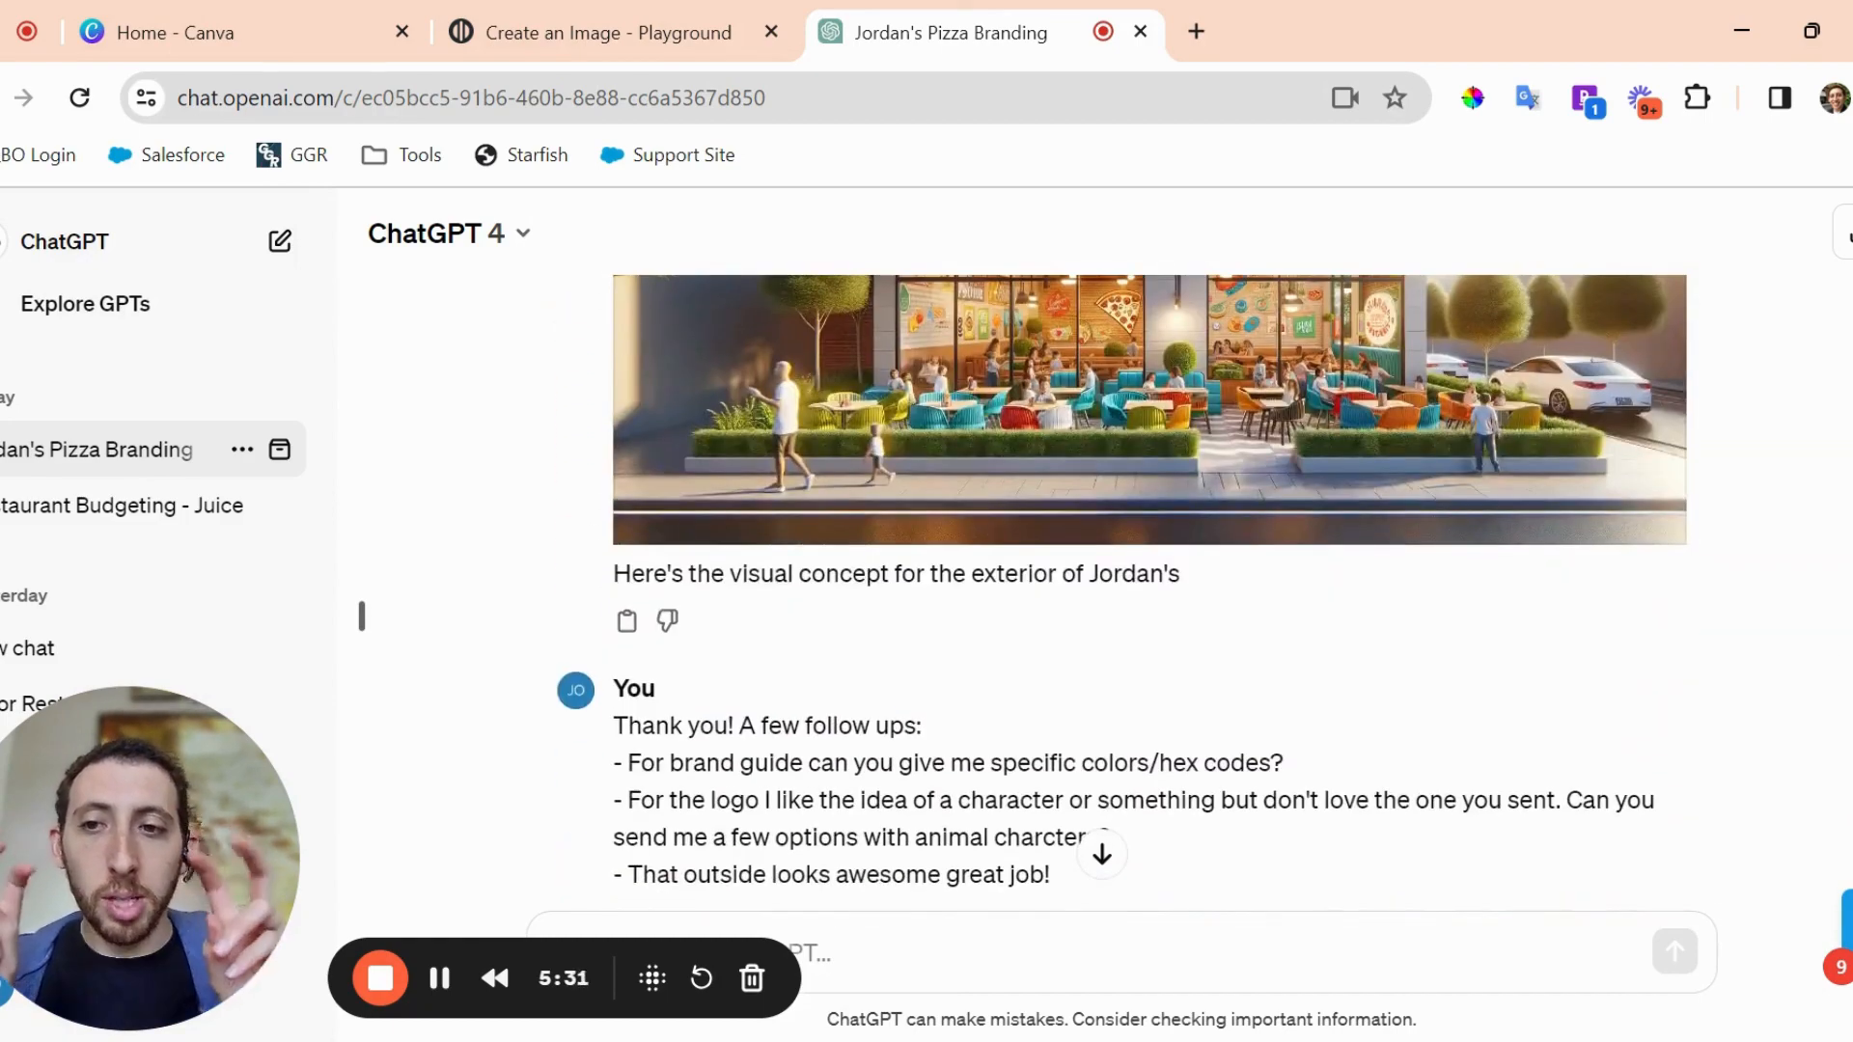
{"action": "scroll", "coordinate": [362, 616], "scroll_direction": "down", "scroll_amount": 20}
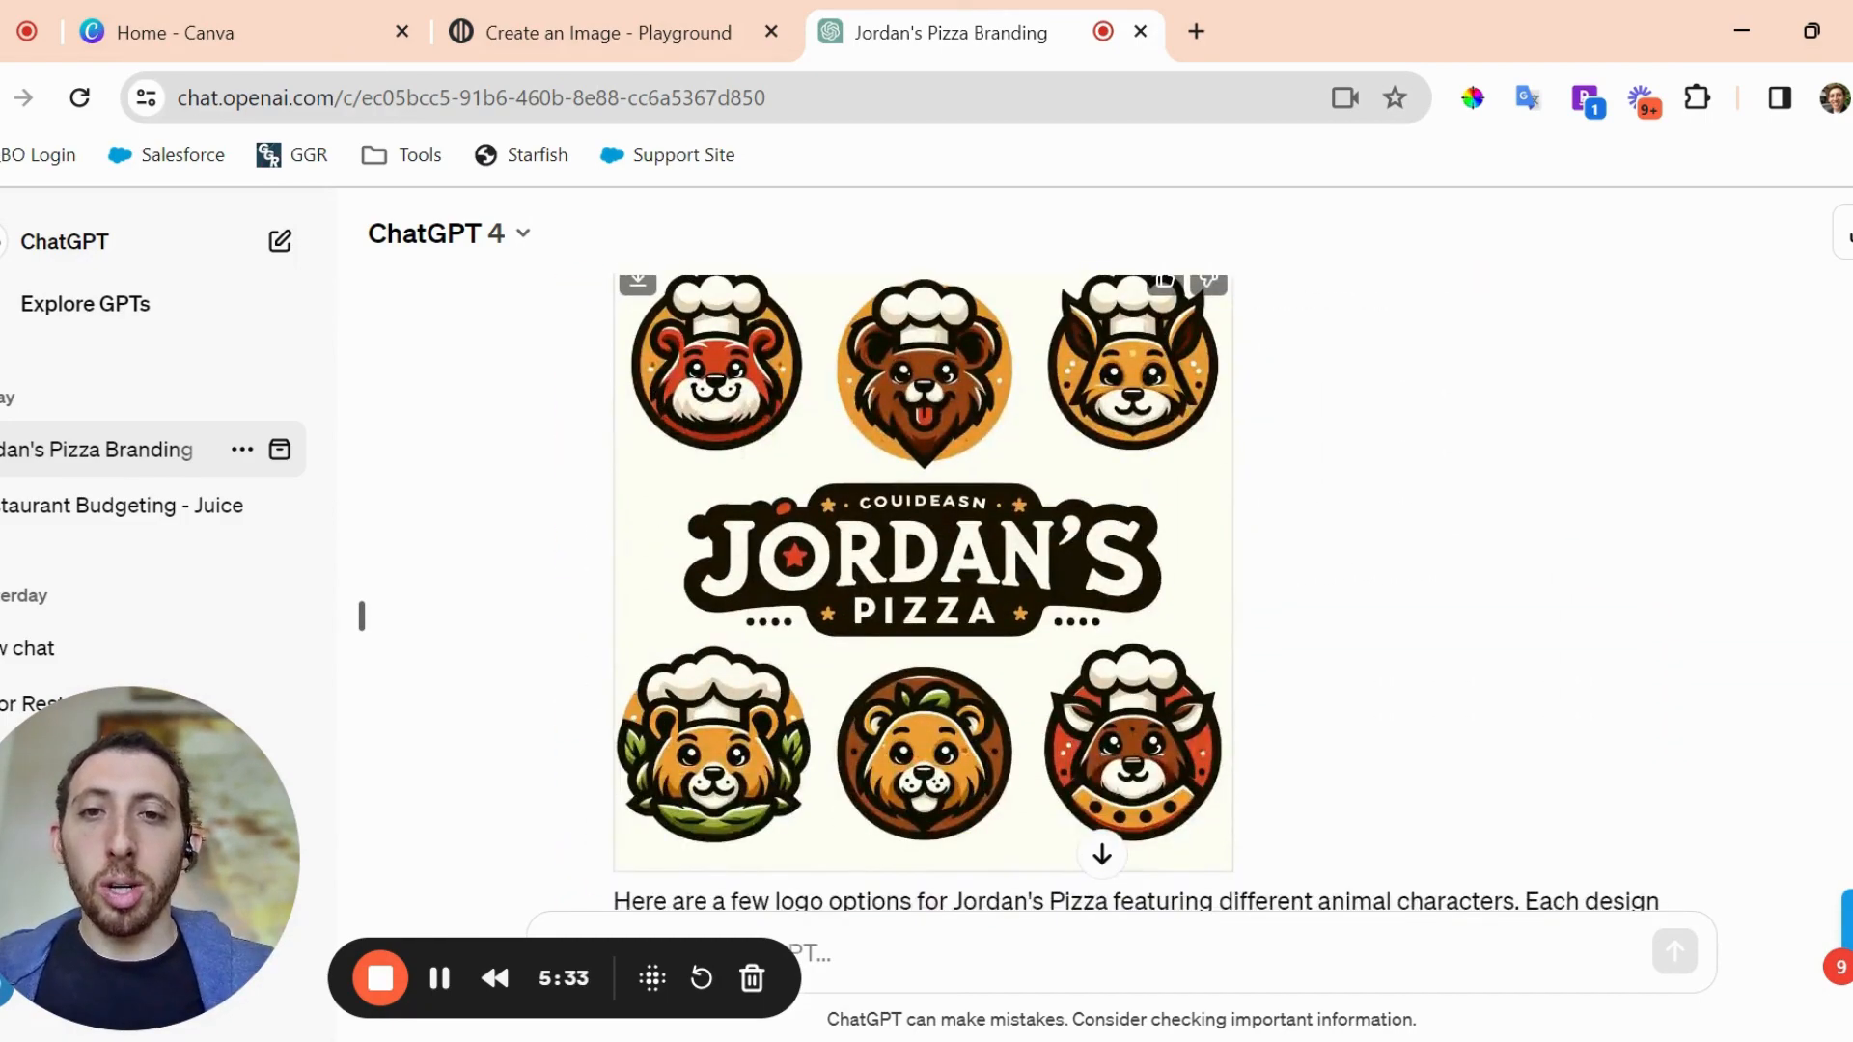
{"action": "scroll", "coordinate": [781, 475], "scroll_direction": "down", "scroll_amount": 15}
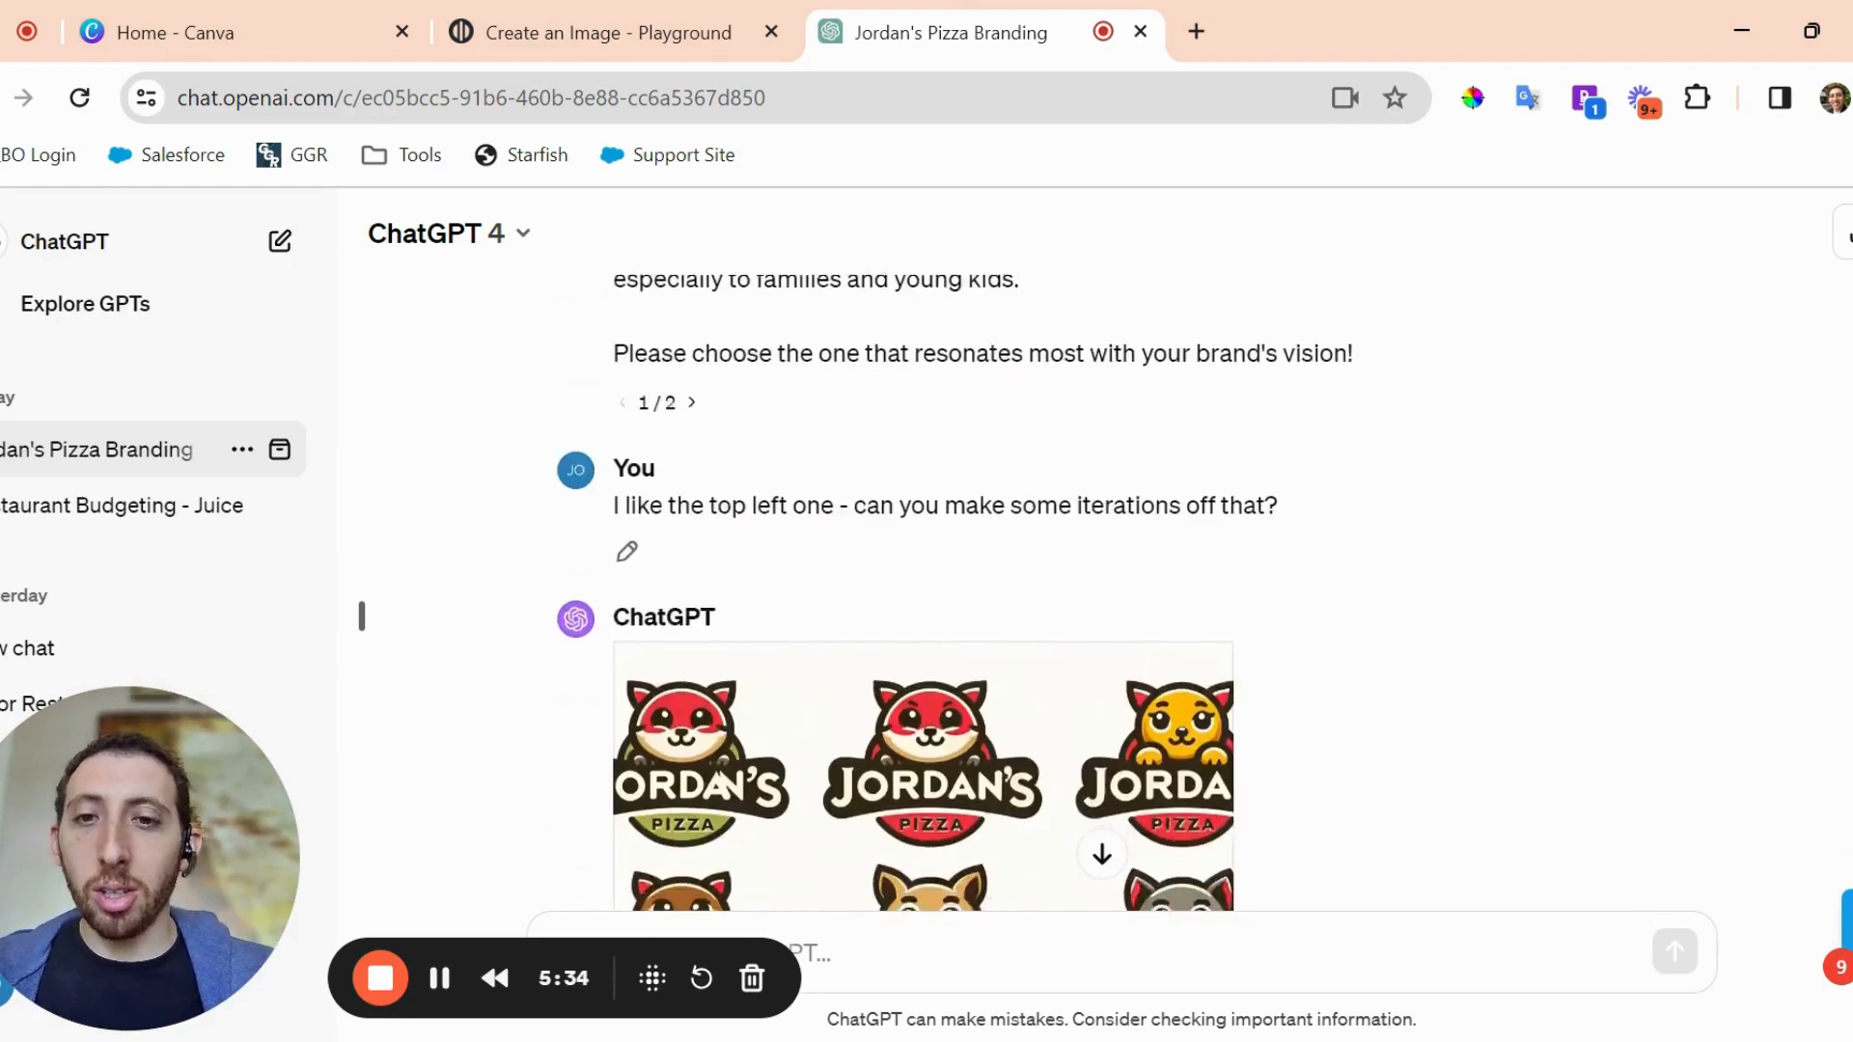
{"action": "scroll", "coordinate": [781, 479], "scroll_direction": "up", "scroll_amount": 1}
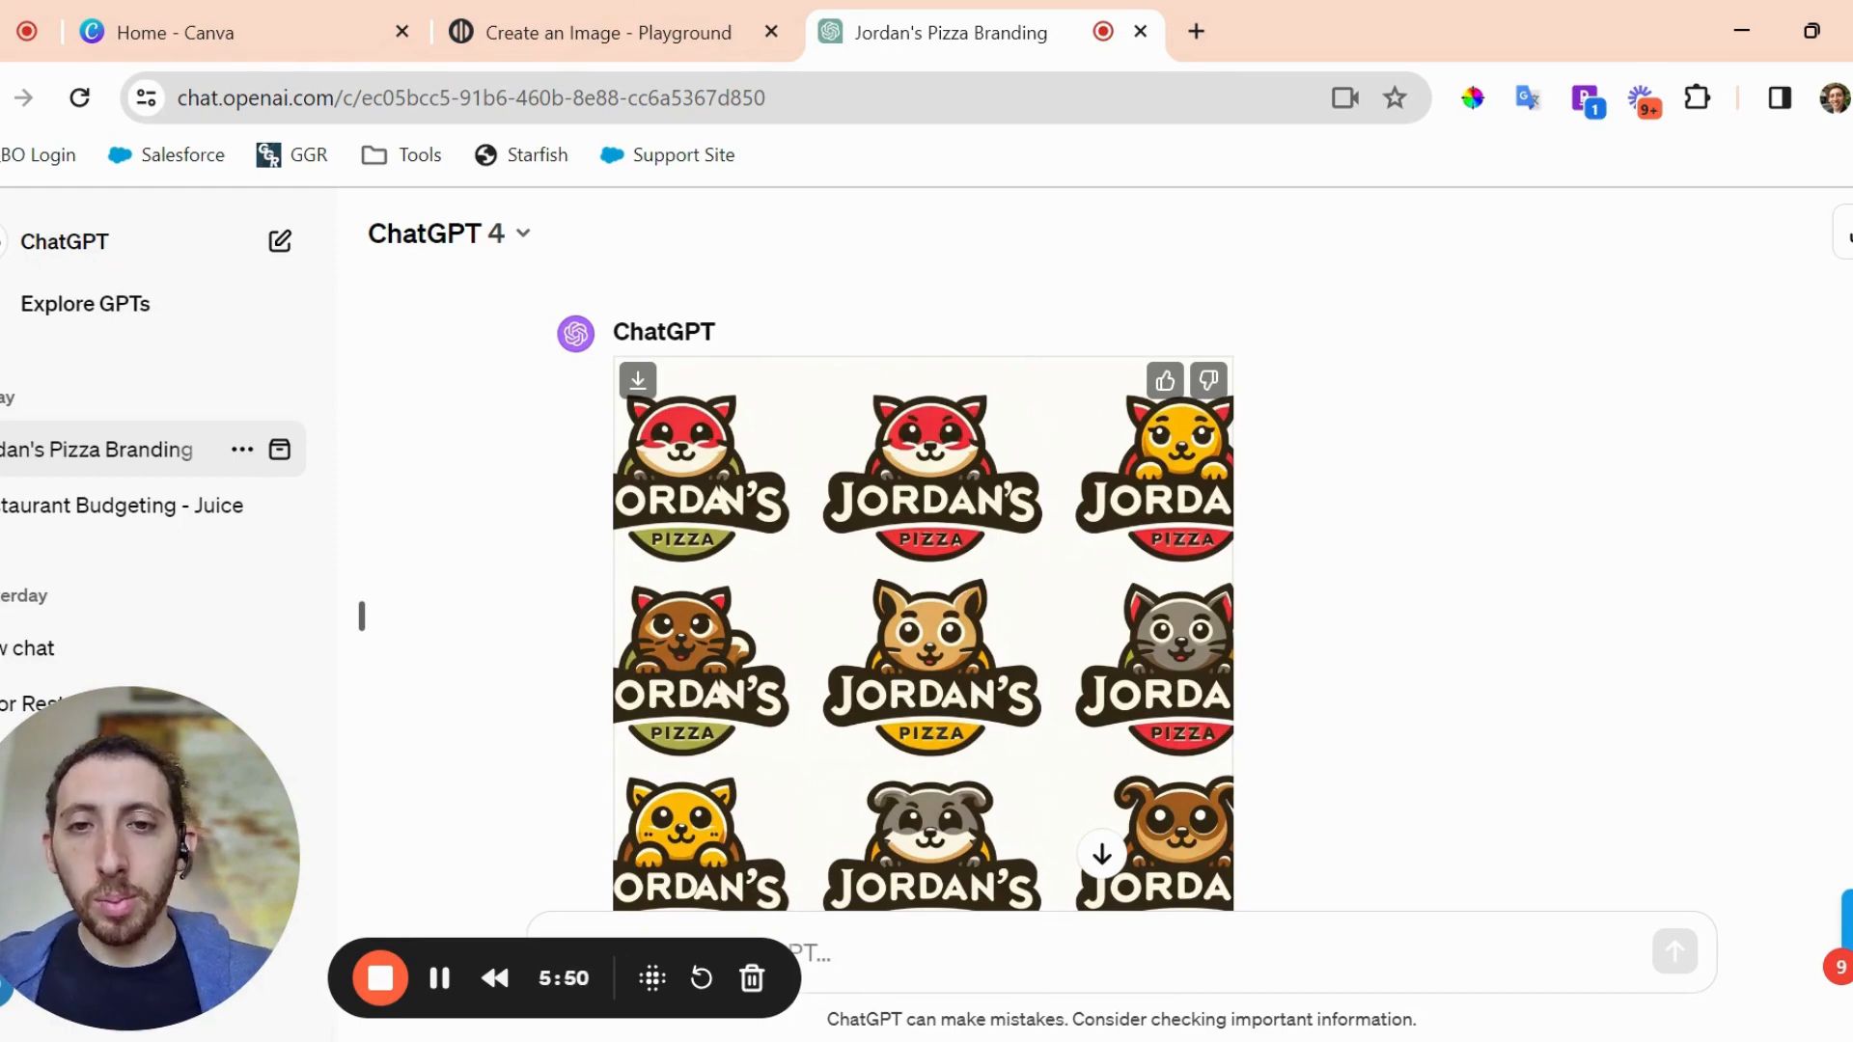
Switch to Canva and look through the recent designs on the home page.
{"action": "left_click", "coordinate": [173, 32]}
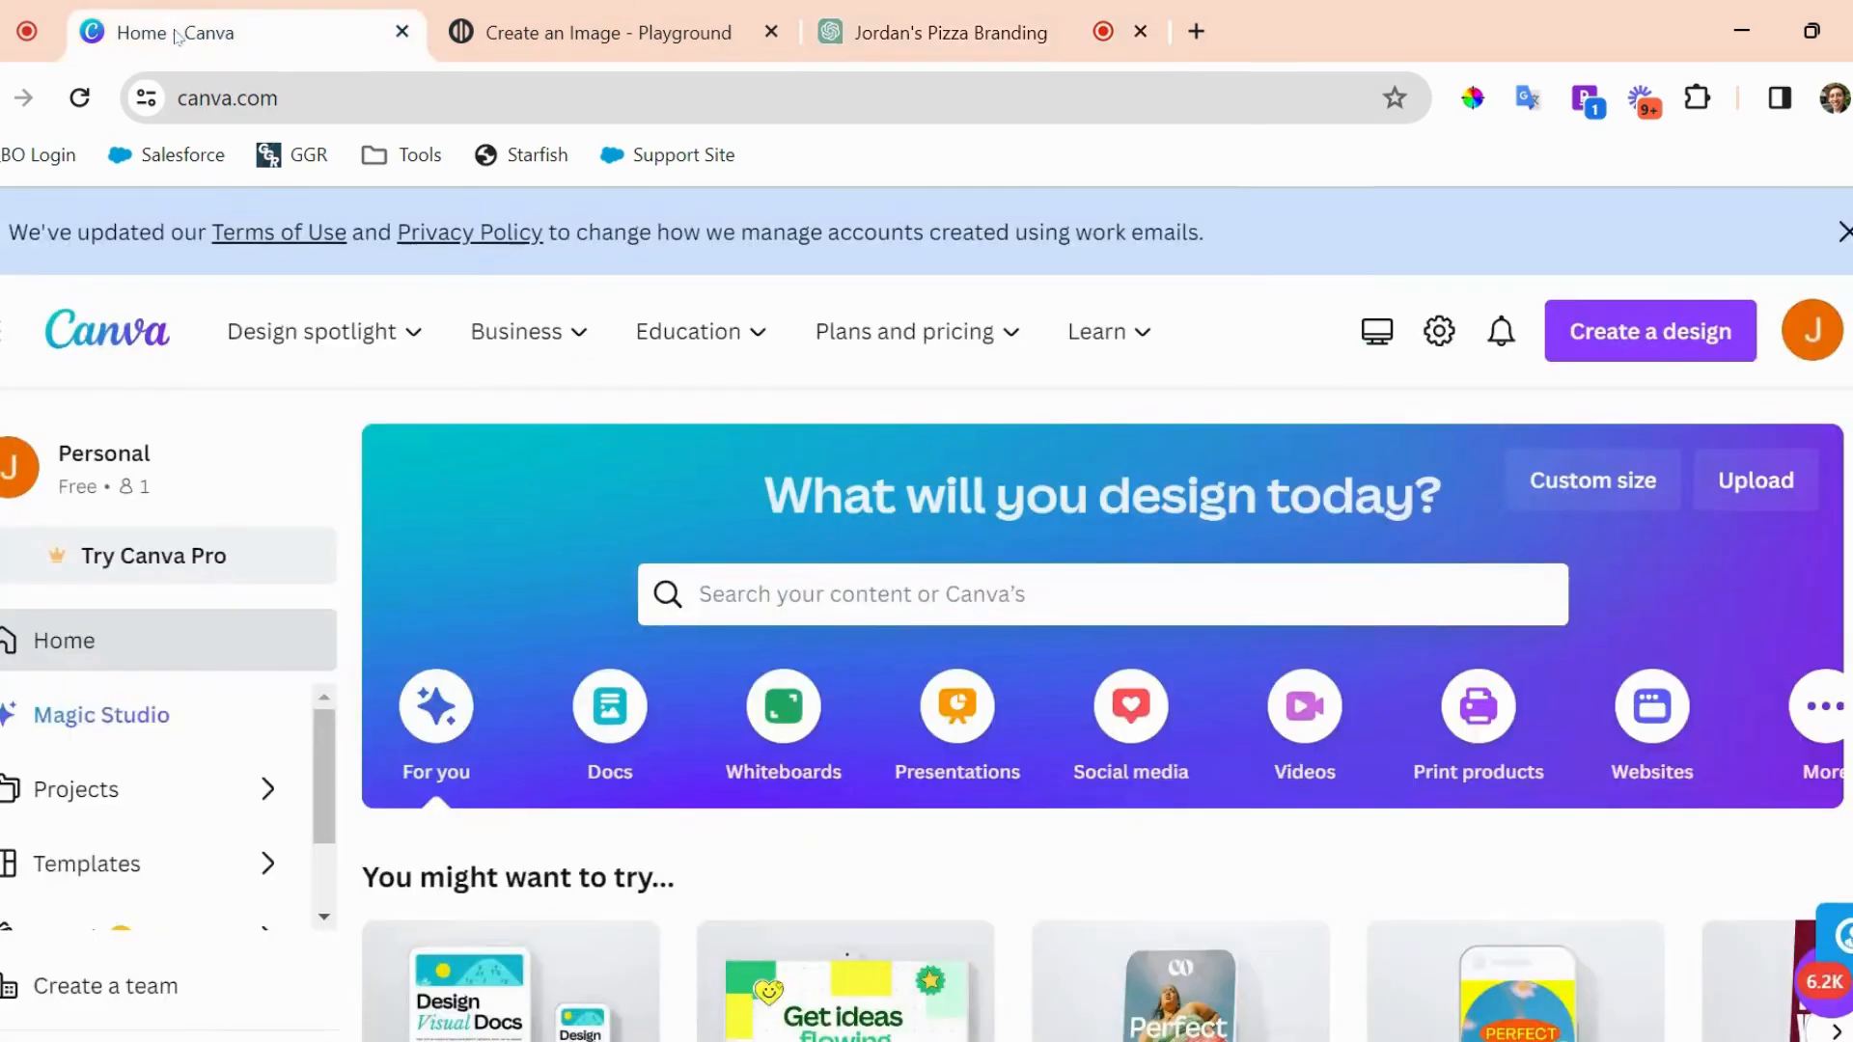
{"action": "scroll", "coordinate": [610, 685], "scroll_direction": "down", "scroll_amount": 8}
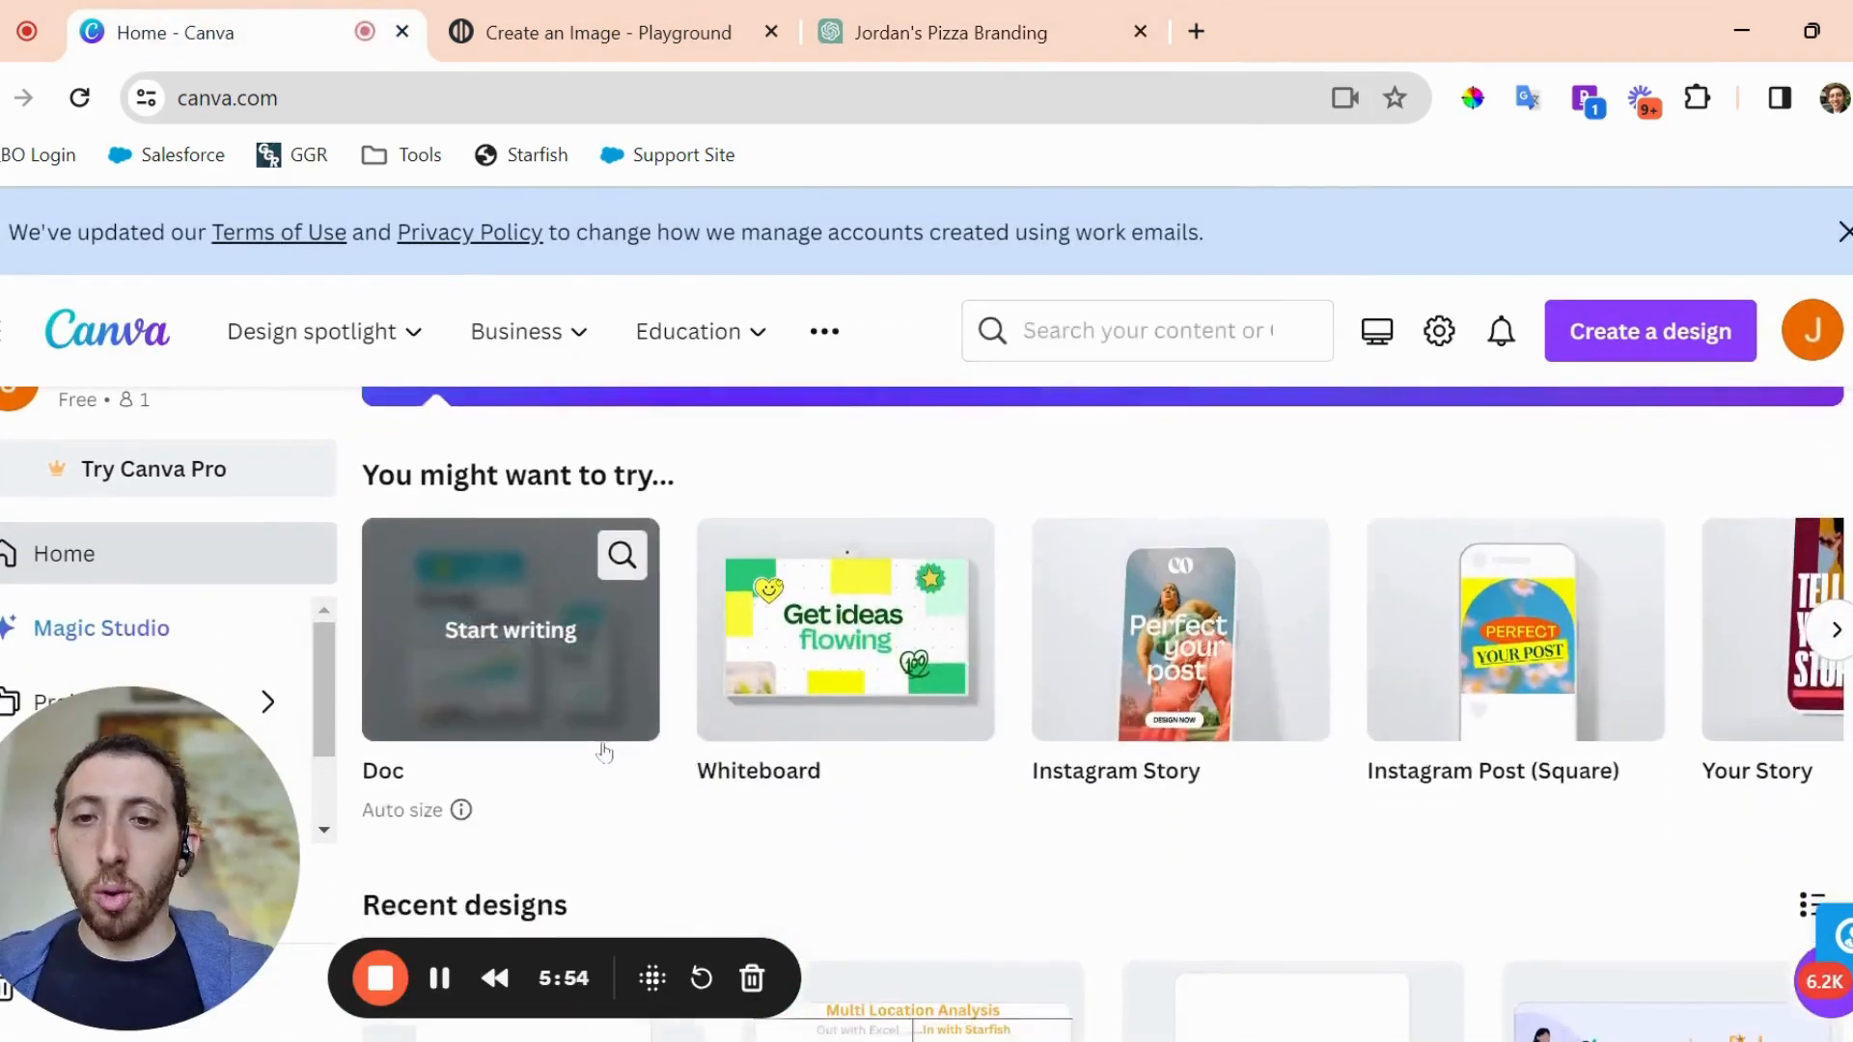
{"action": "scroll", "coordinate": [604, 752], "scroll_direction": "down", "scroll_amount": 5}
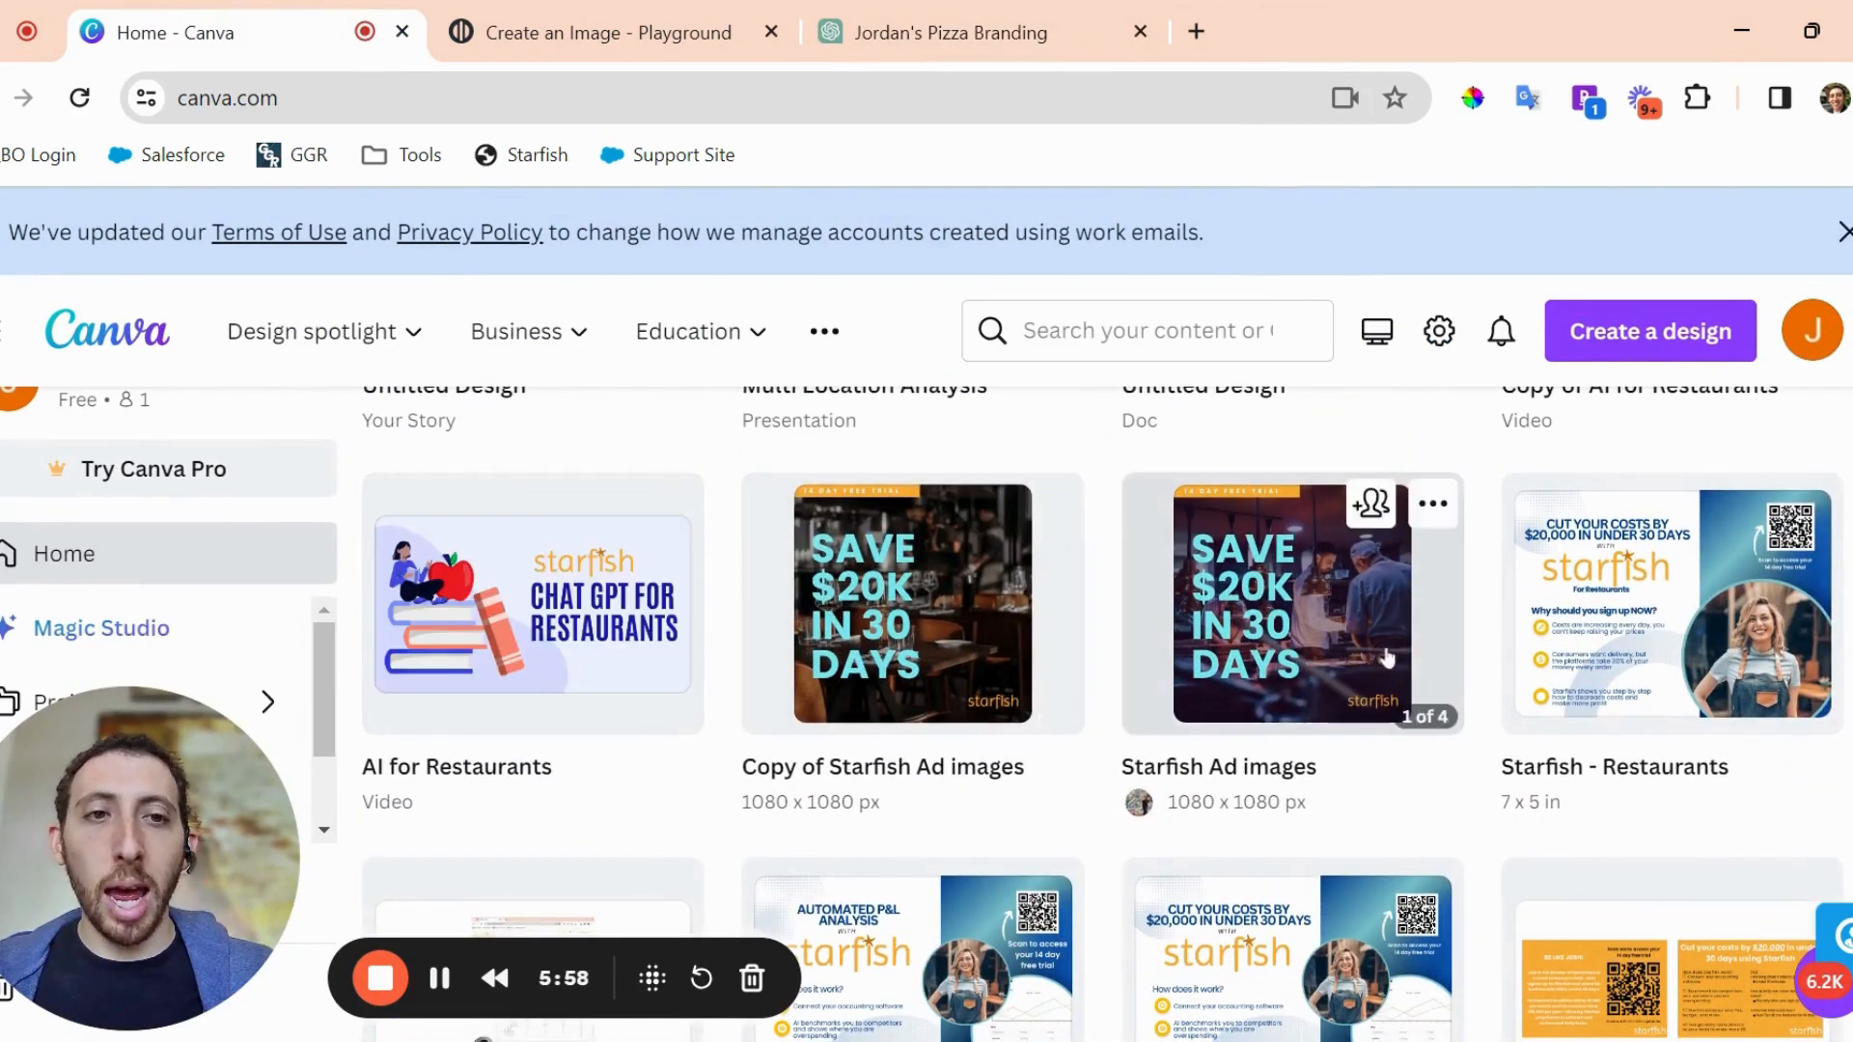
{"action": "scroll", "coordinate": [723, 817], "scroll_direction": "down", "scroll_amount": 3}
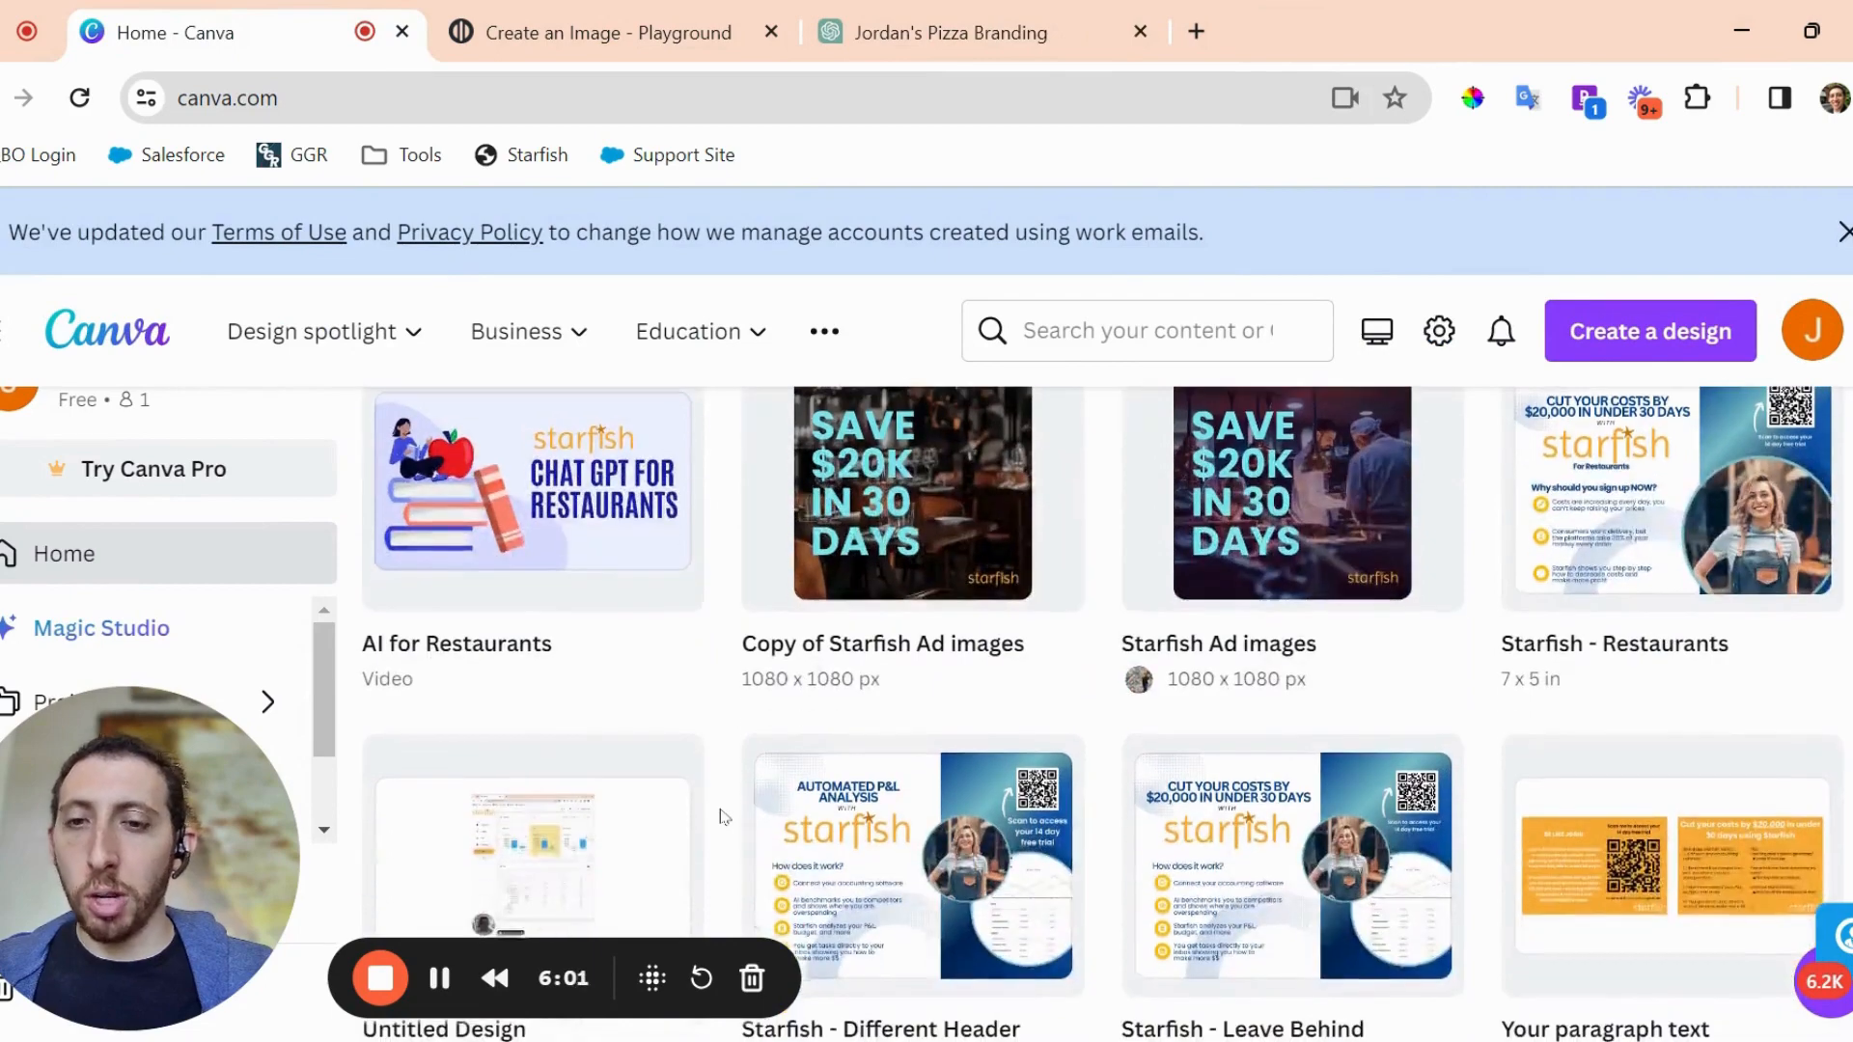
{"action": "scroll", "coordinate": [723, 817], "scroll_direction": "down", "scroll_amount": 2}
{"action": "scroll", "coordinate": [723, 815], "scroll_direction": "up", "scroll_amount": 10}
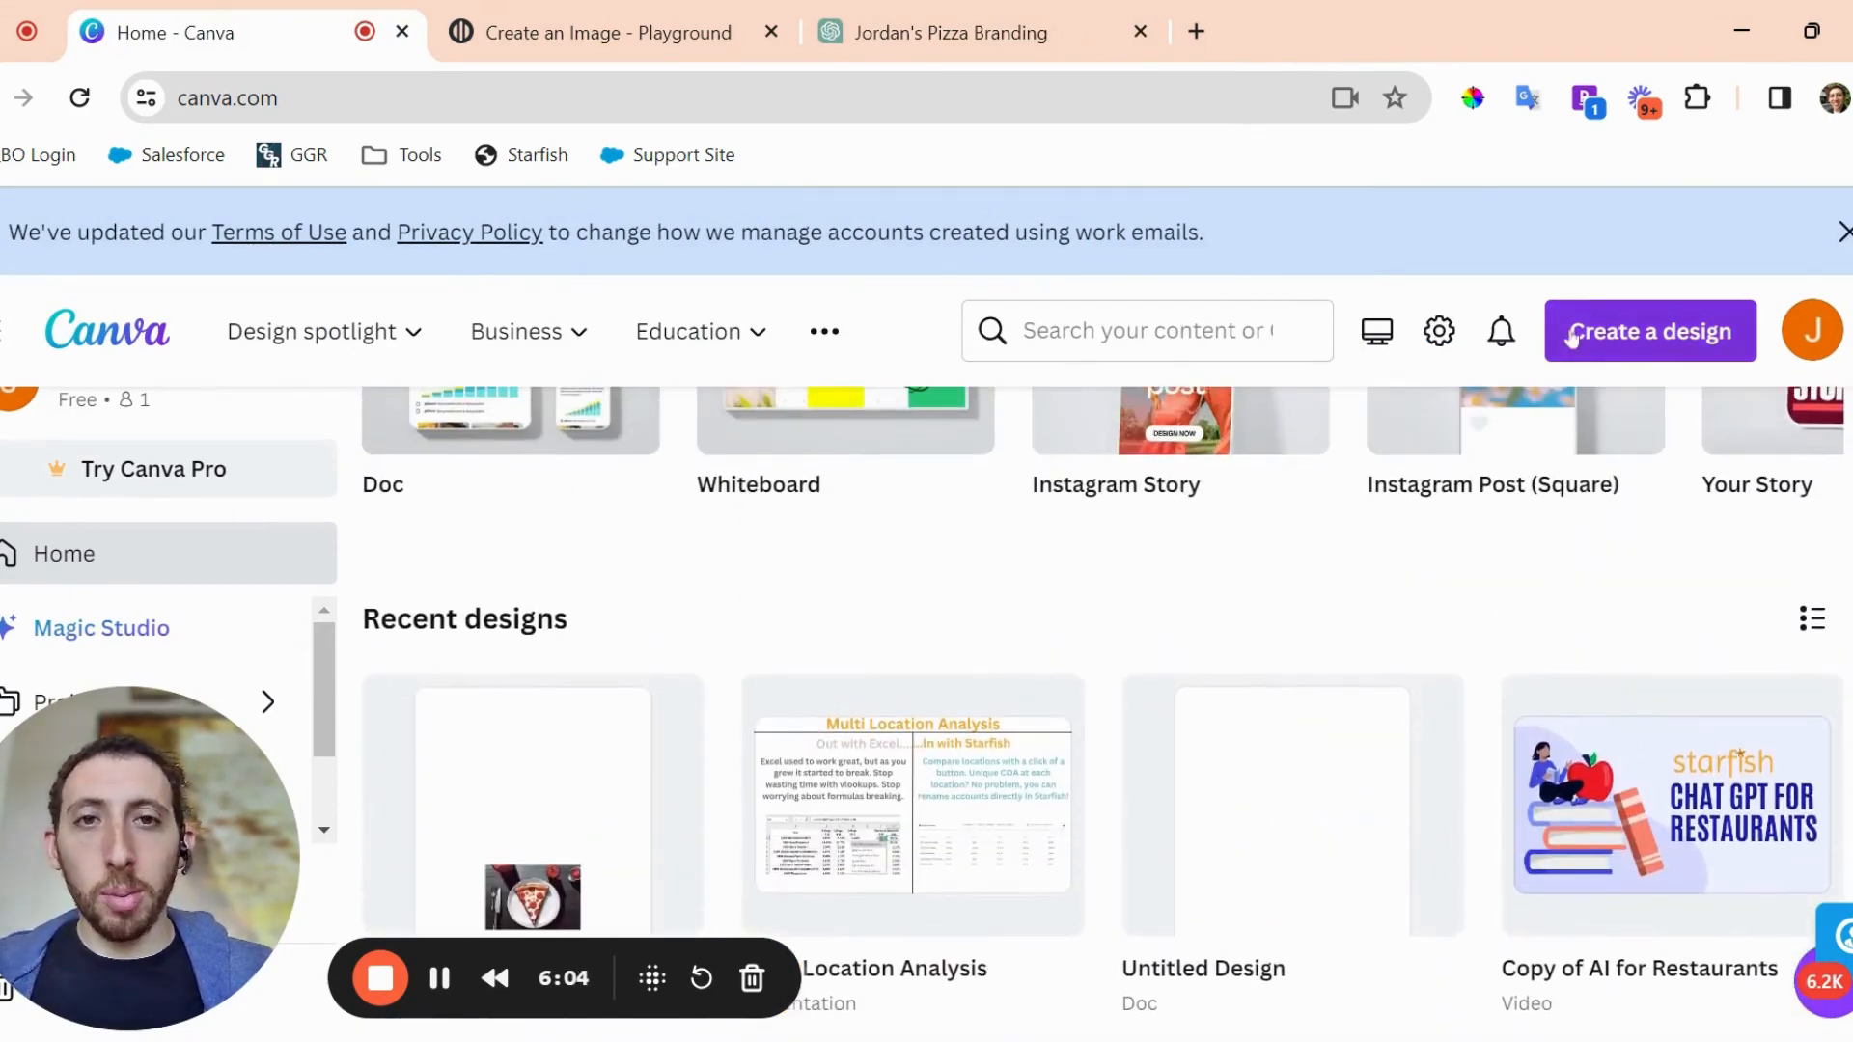
Look through the available design types and create a blank Doc.
{"action": "left_click", "coordinate": [1632, 330]}
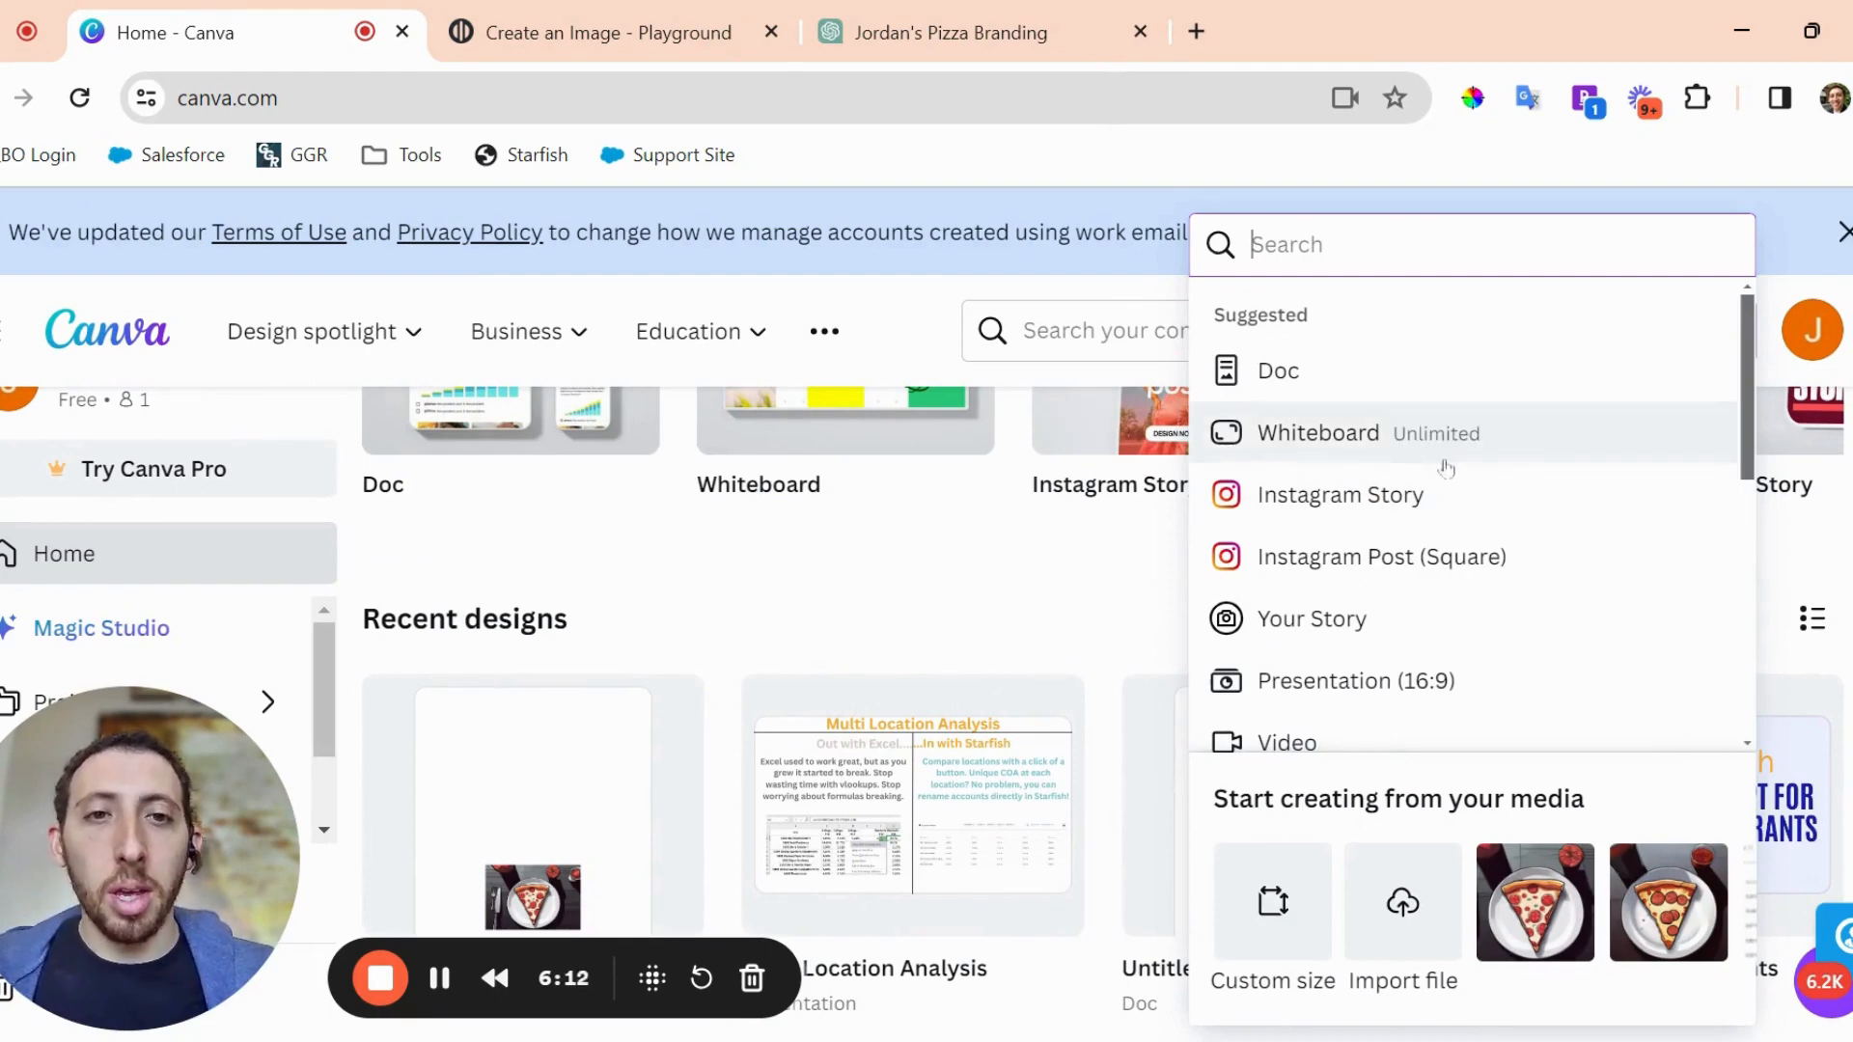
{"action": "scroll", "coordinate": [1452, 469], "scroll_direction": "down", "scroll_amount": 3}
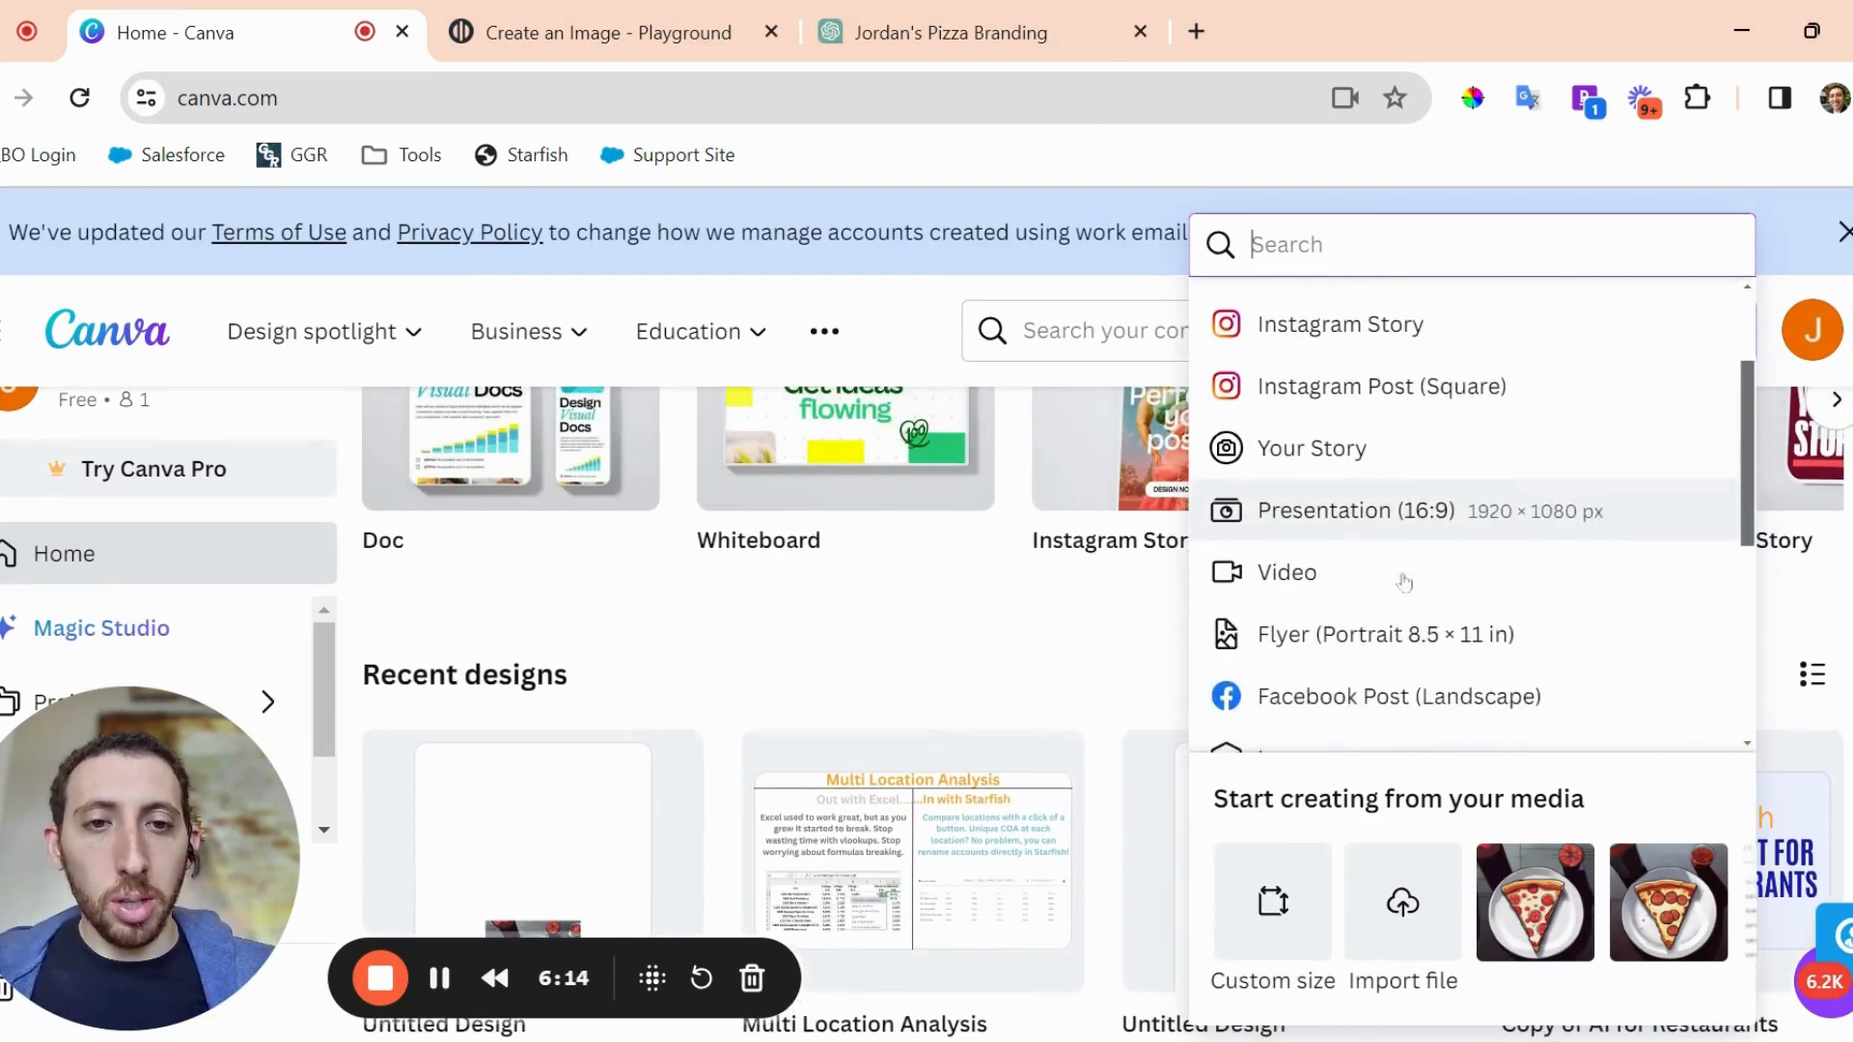
{"action": "scroll", "coordinate": [1404, 582], "scroll_direction": "down", "scroll_amount": 5}
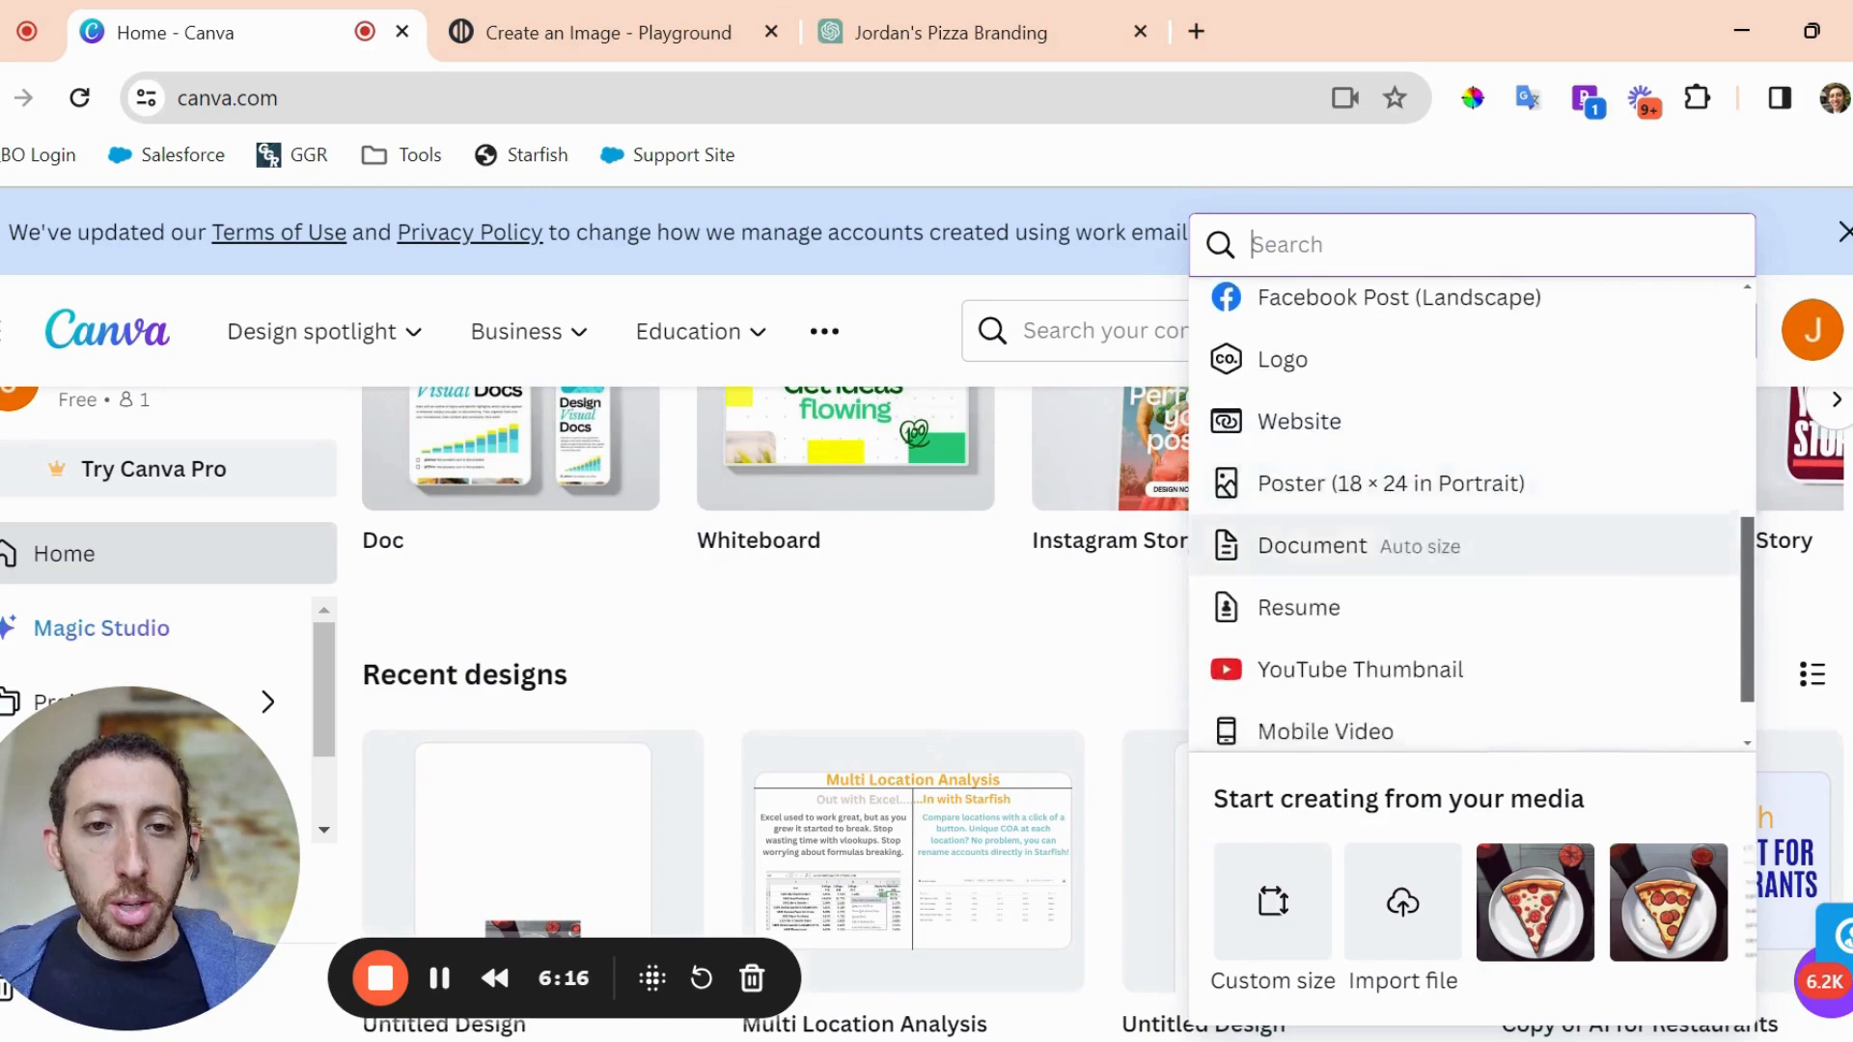
{"action": "scroll", "coordinate": [1404, 588], "scroll_direction": "up", "scroll_amount": 8}
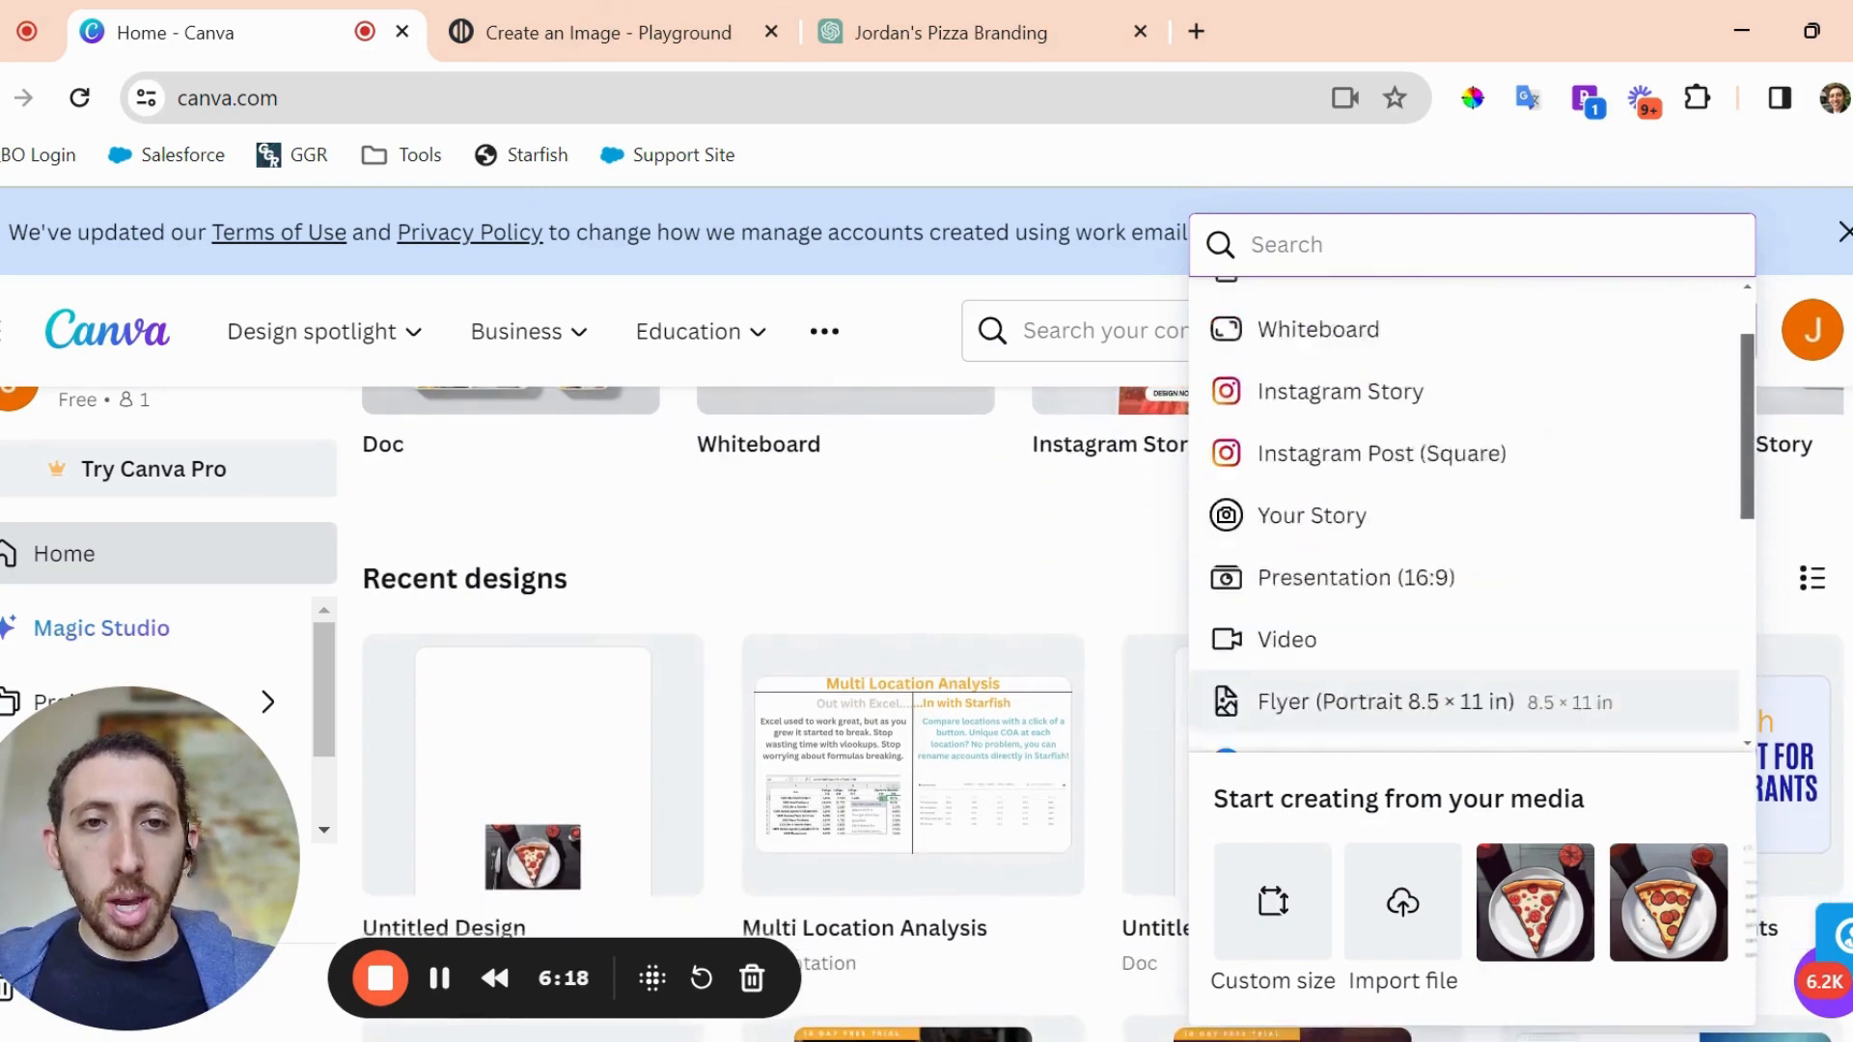
{"action": "left_click", "coordinate": [1310, 354]}
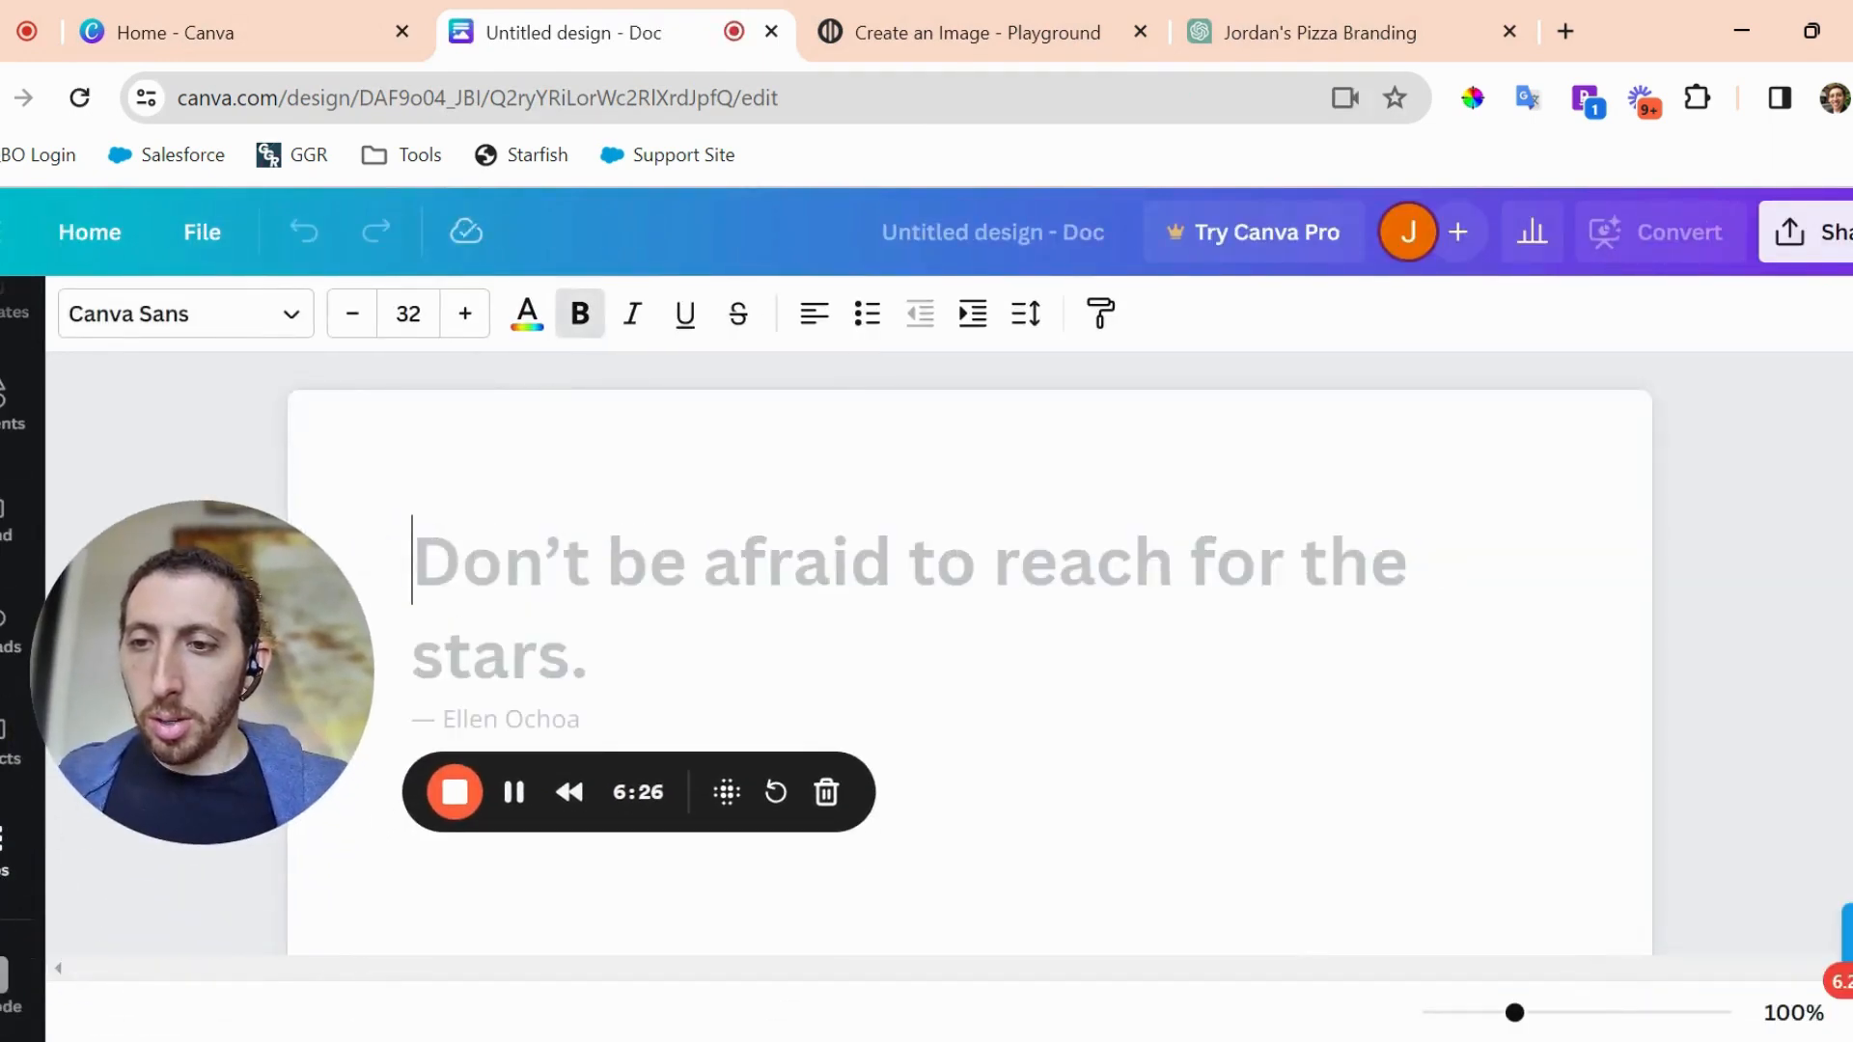
Search the Doc's apps for "cartoonify", and close the Doc.
{"action": "left_click", "coordinate": [29, 866]}
{"action": "left_click_drag", "start_coordinate": [222, 708], "coordinate": [1797, 921]}
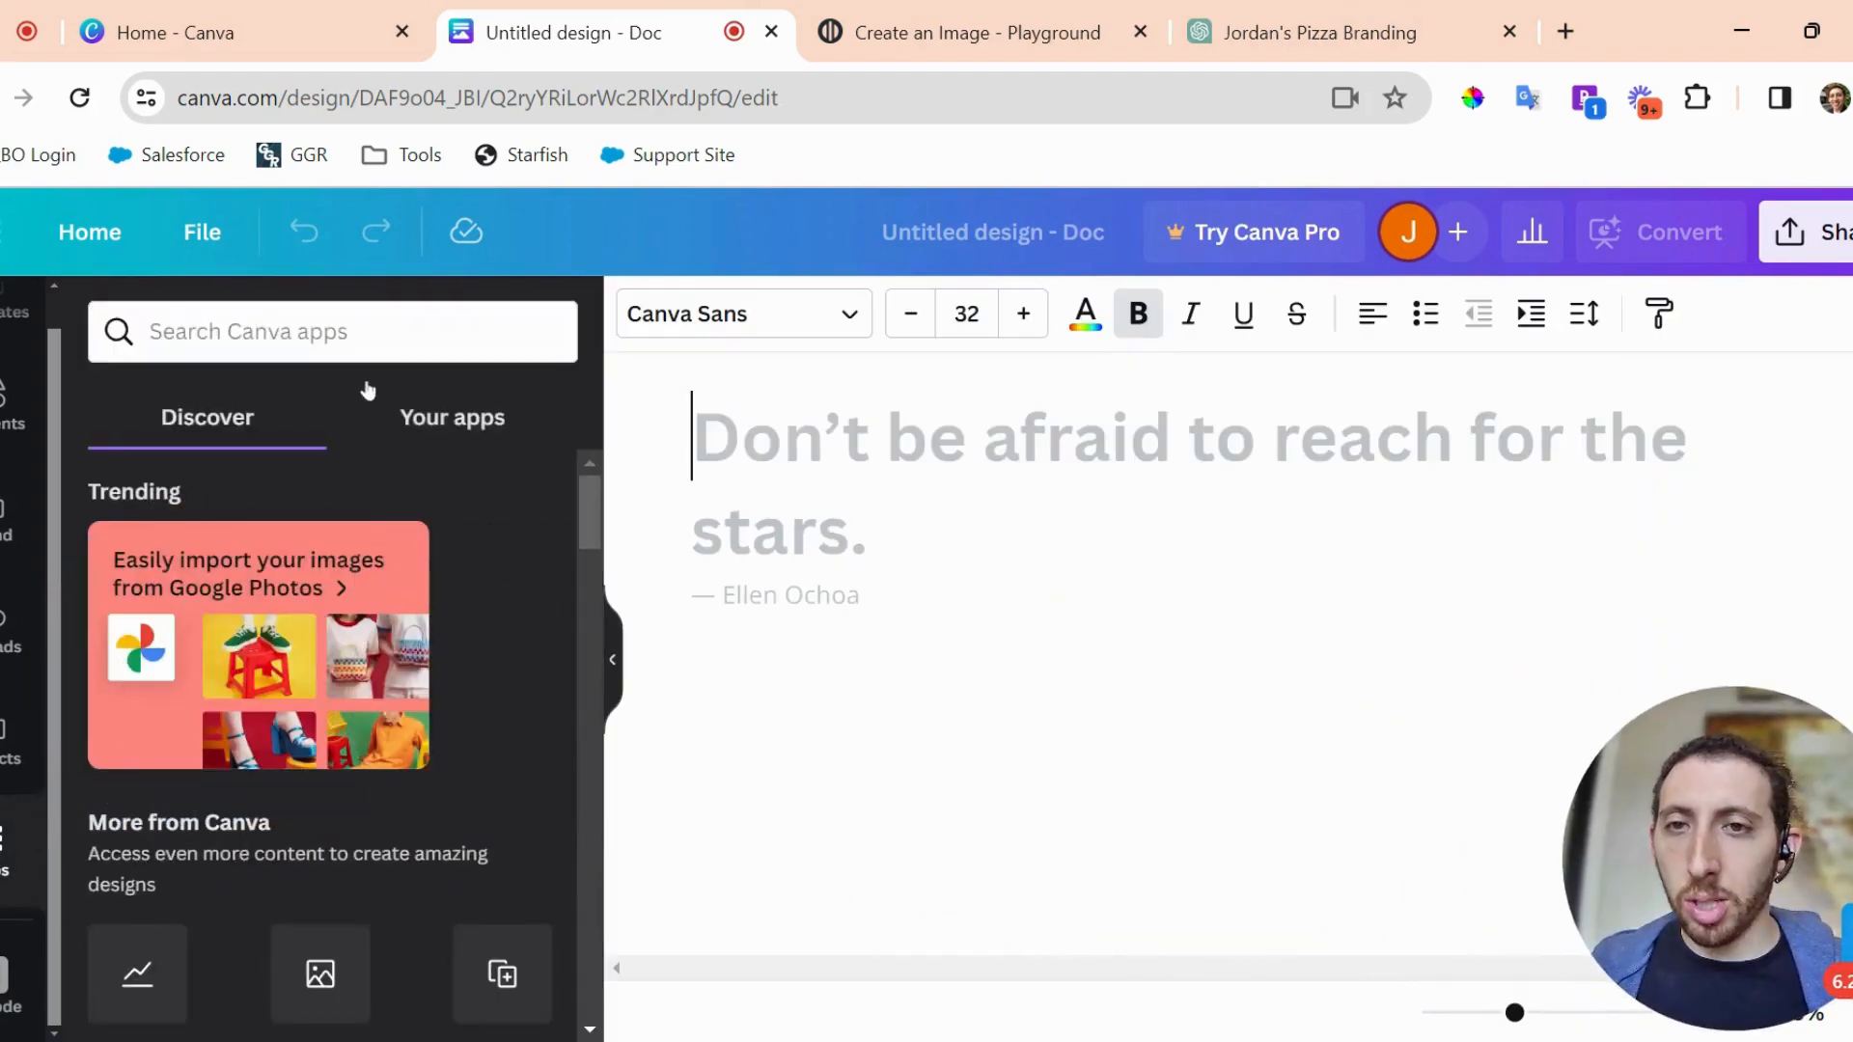
{"action": "left_click", "coordinate": [333, 332]}
{"action": "type", "text": "c"}
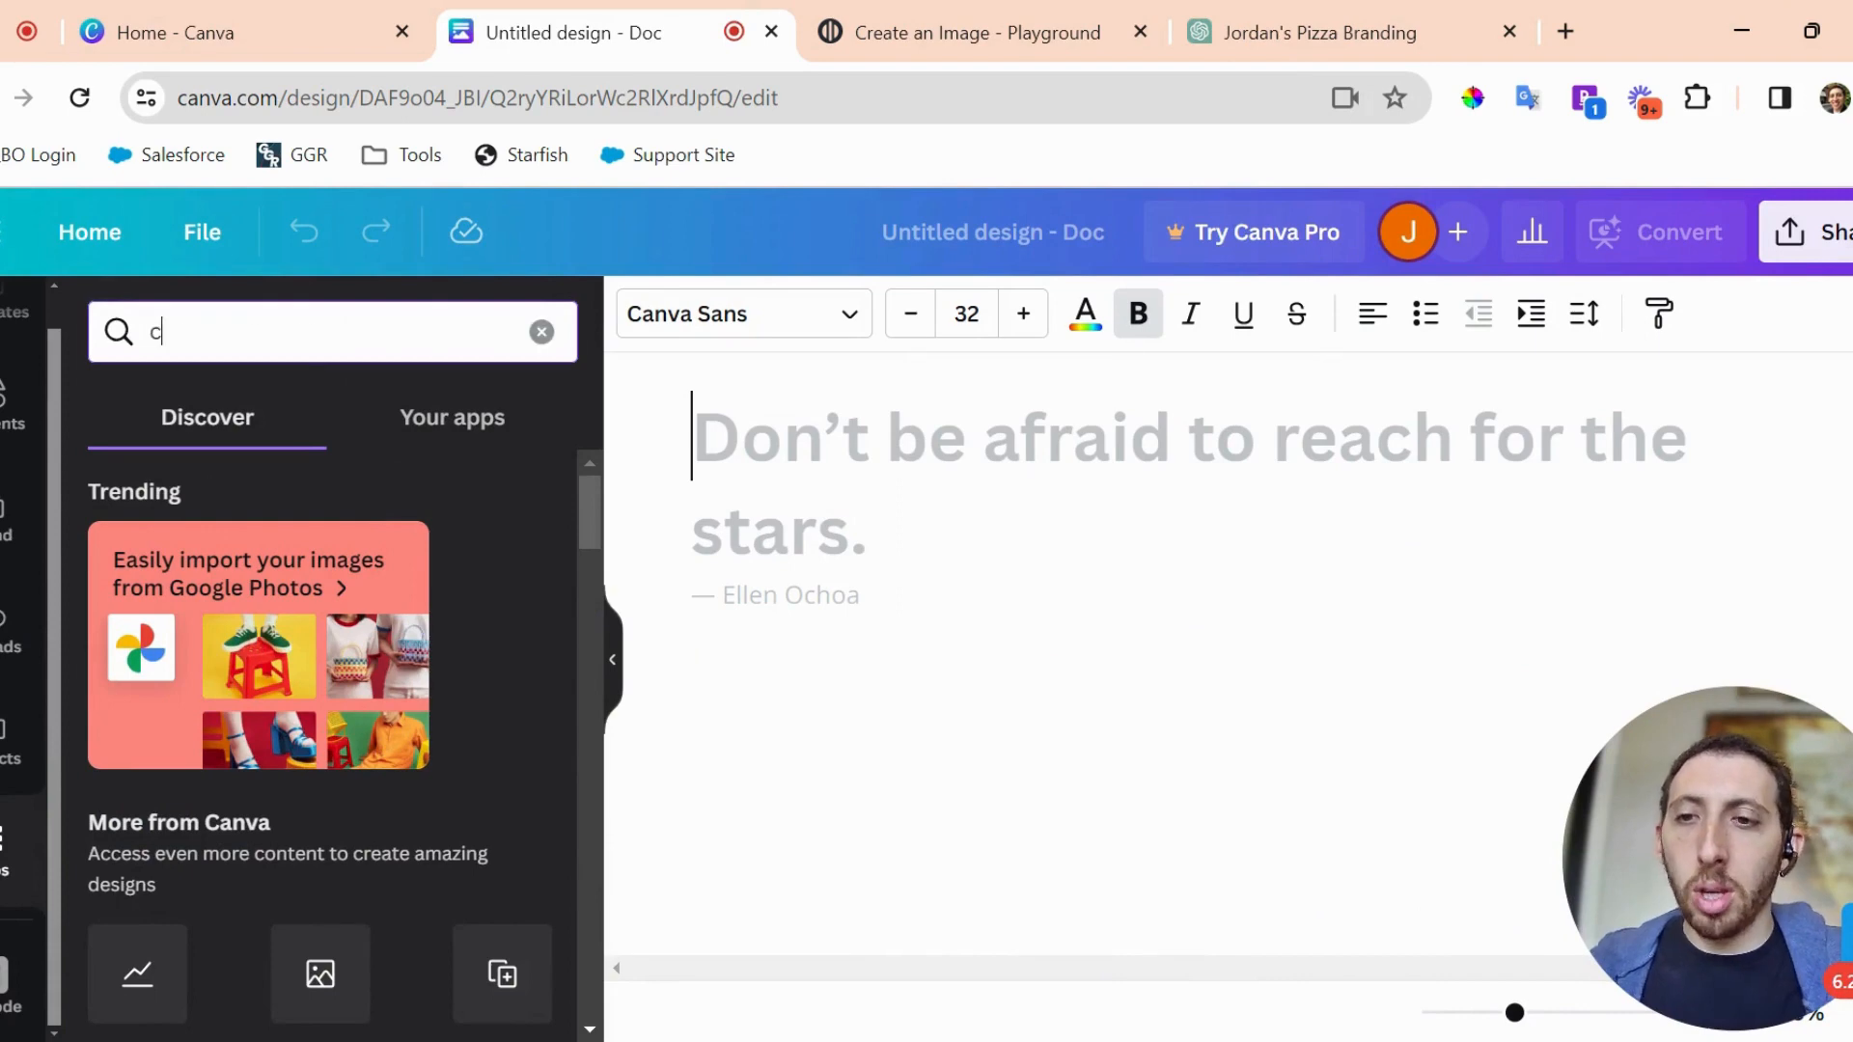
{"action": "type", "text": "artoonify"}
{"action": "key", "text": "Return"}
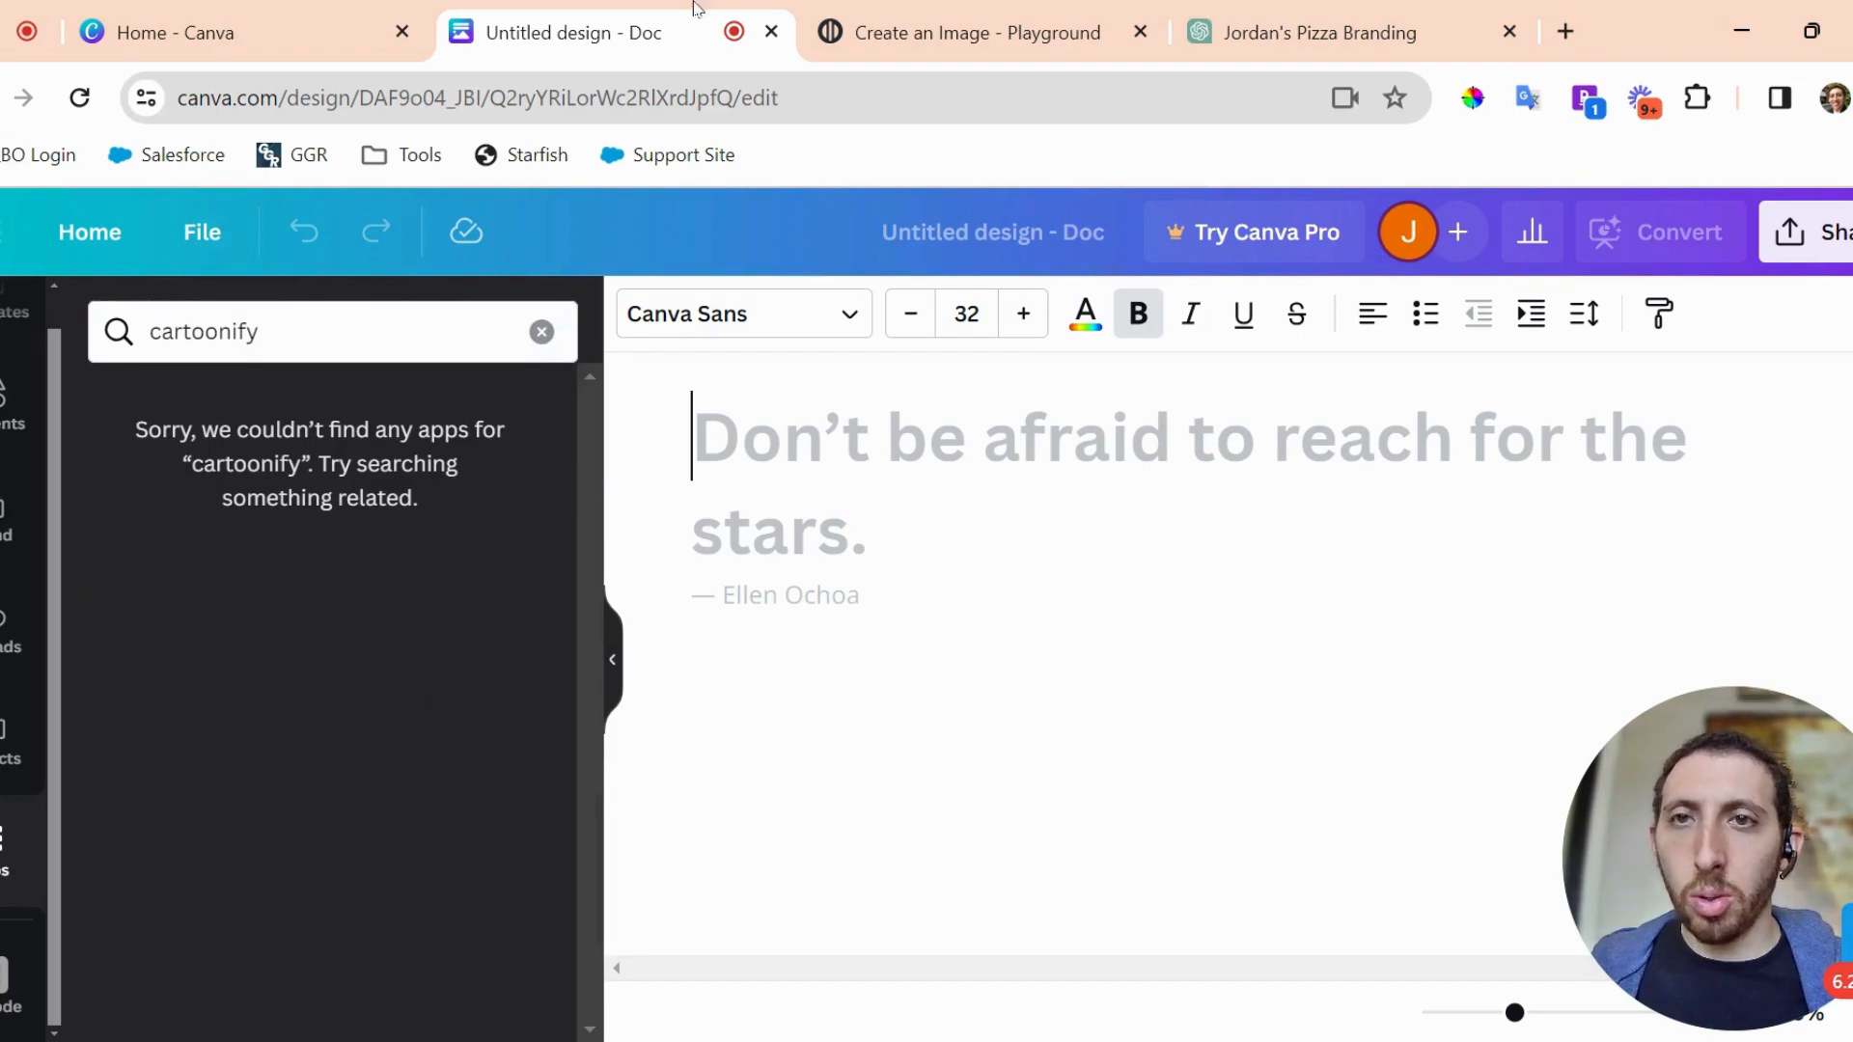
{"action": "left_click", "coordinate": [771, 32]}
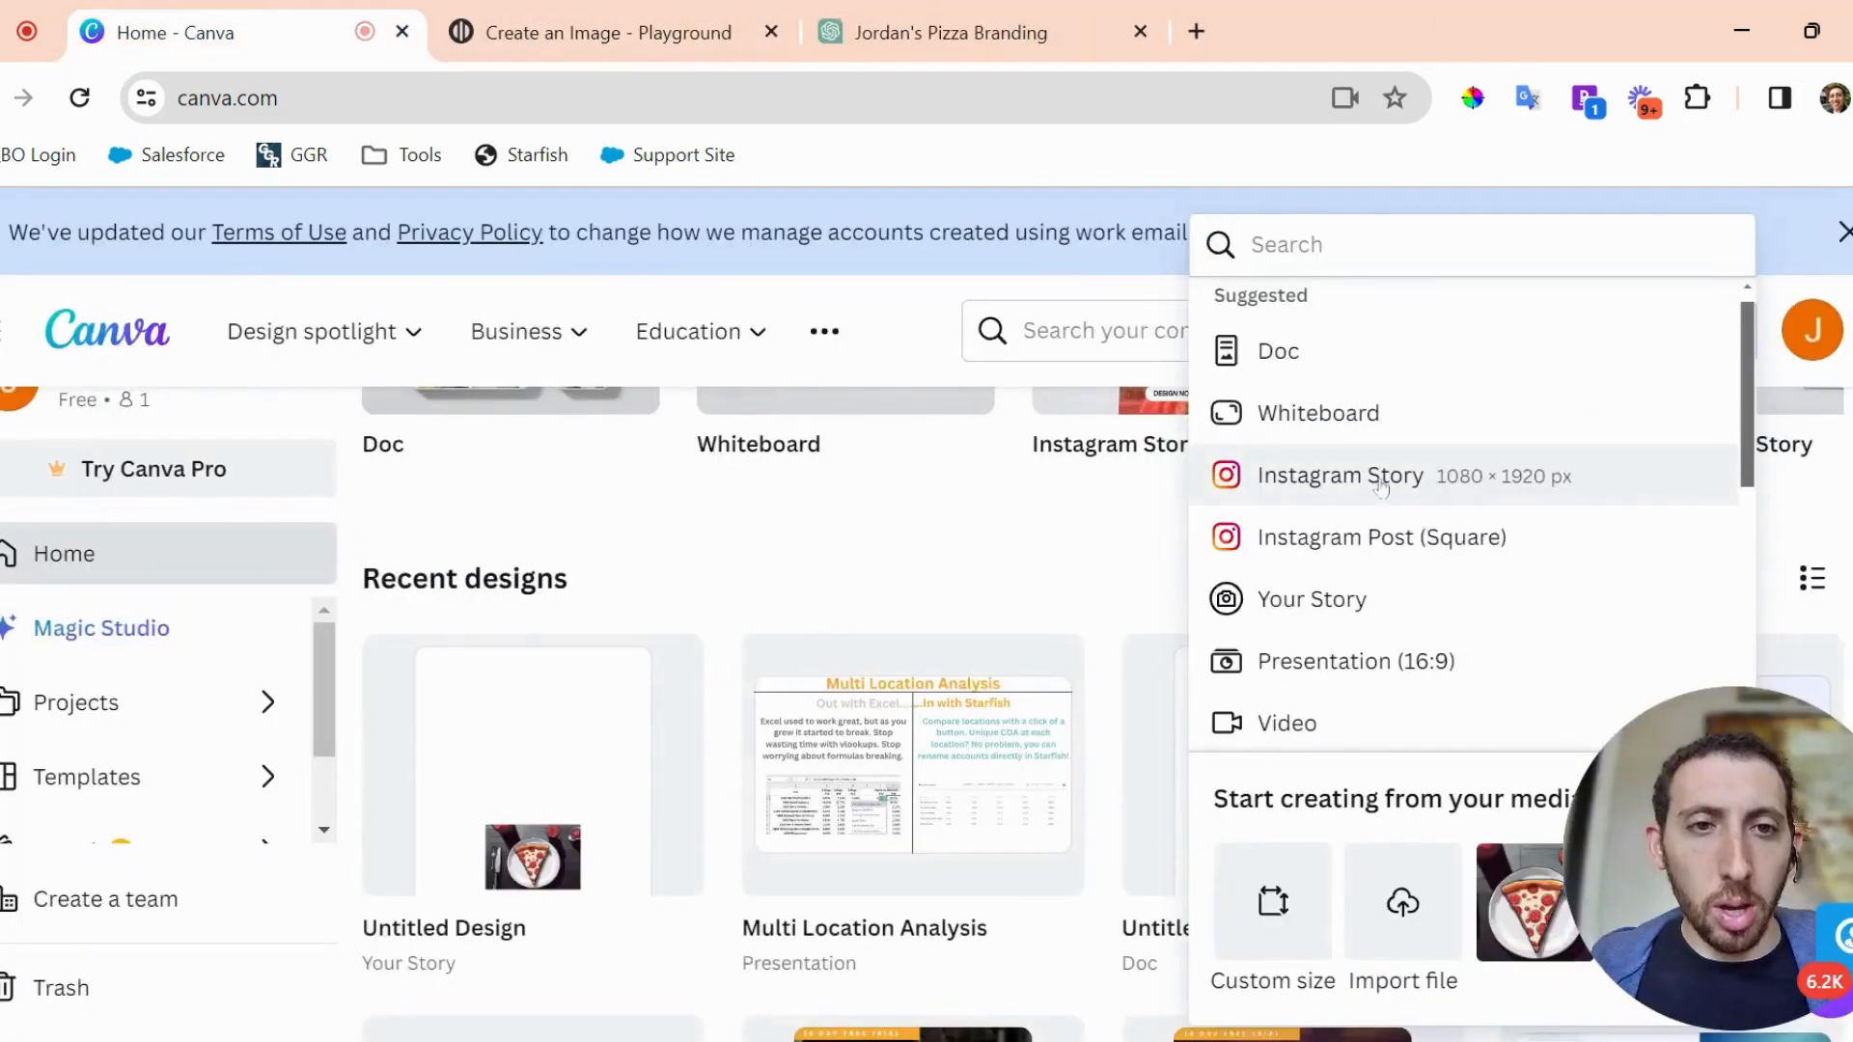
Create a blank Instagram Post (Square) design.
{"action": "scroll", "coordinate": [1382, 487], "scroll_direction": "down", "scroll_amount": 4}
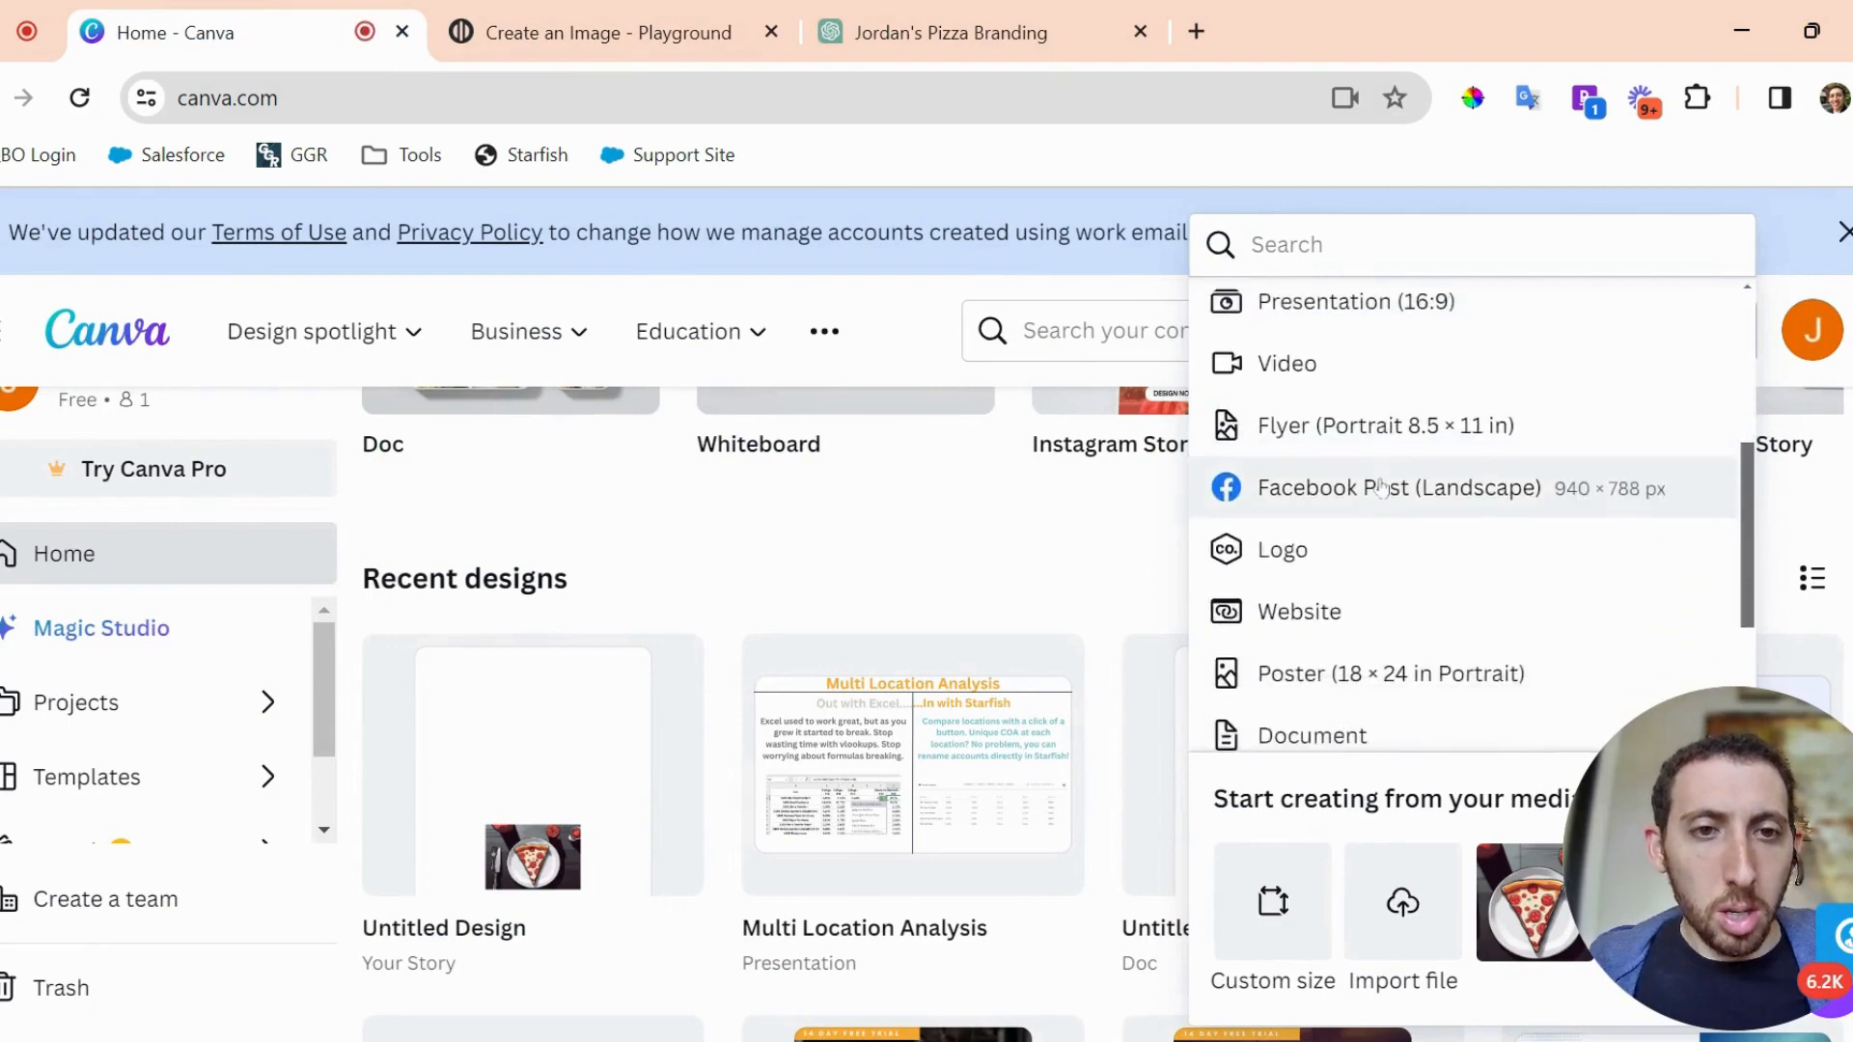
{"action": "scroll", "coordinate": [1382, 488], "scroll_direction": "up", "scroll_amount": 4}
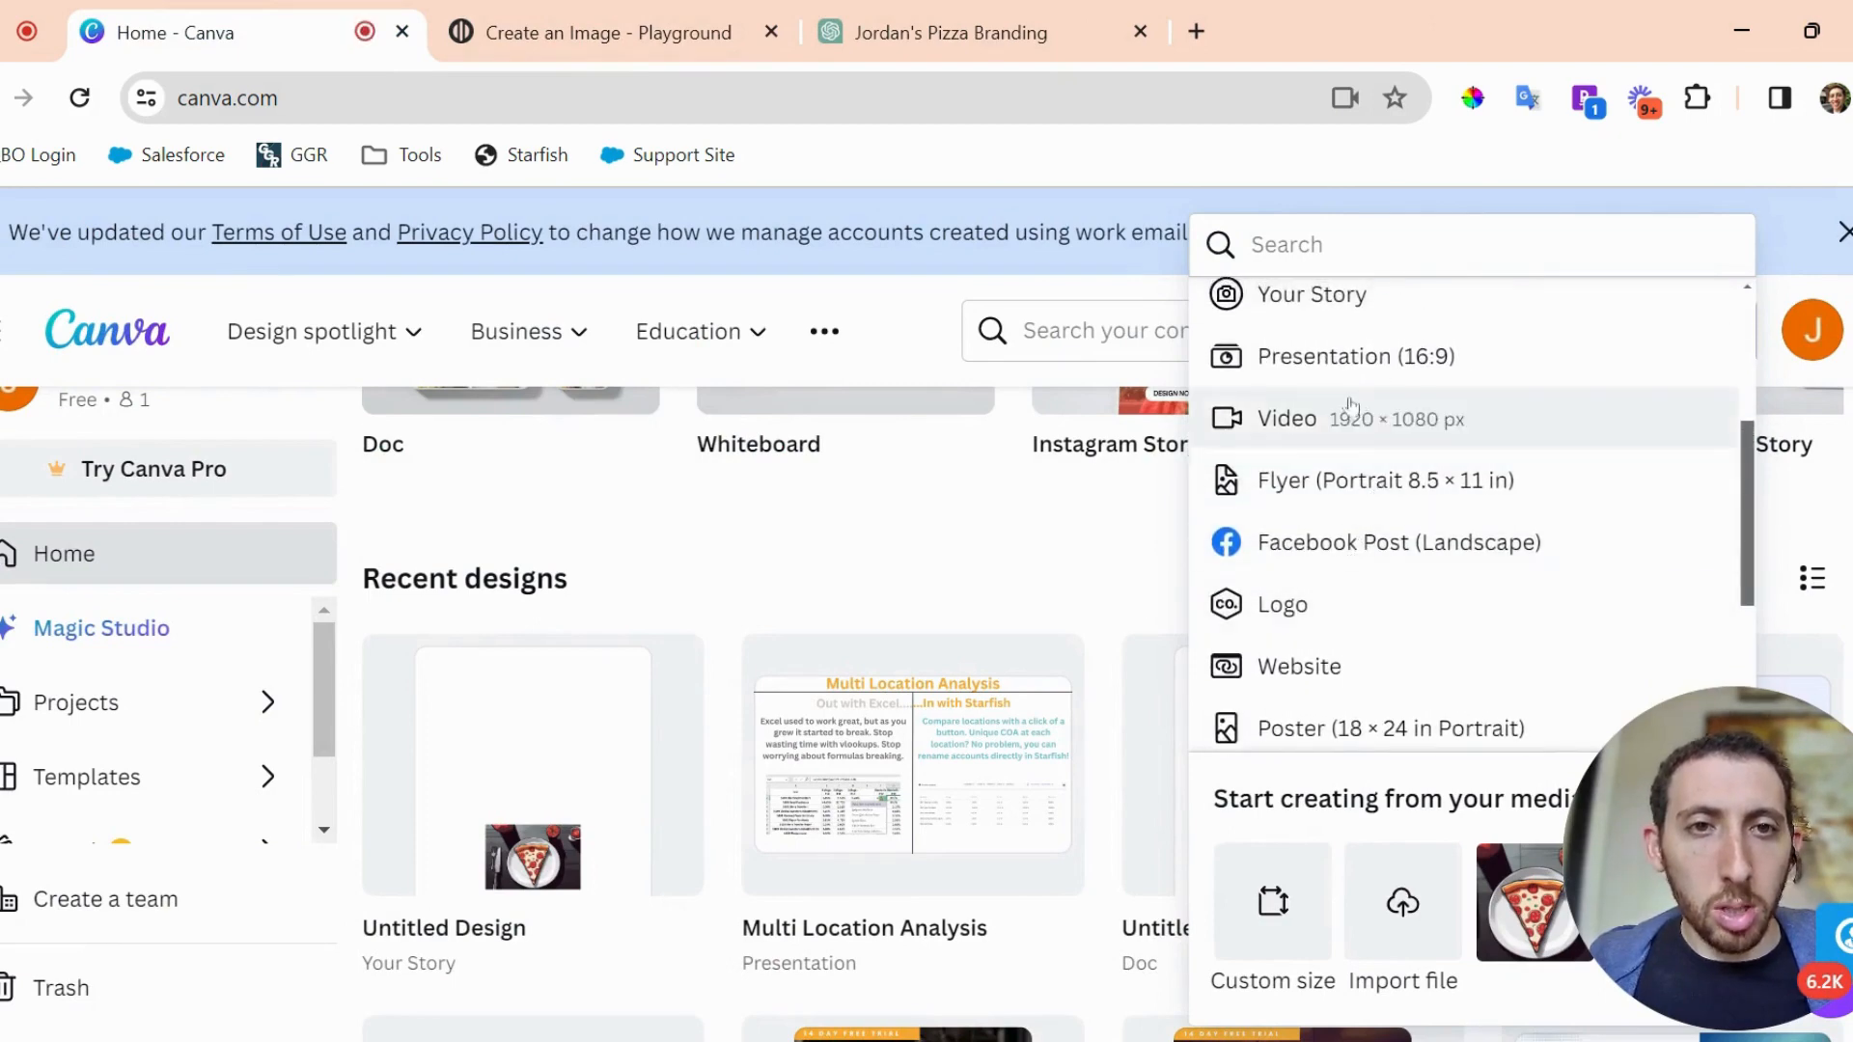
{"action": "scroll", "coordinate": [1355, 469], "scroll_direction": "up", "scroll_amount": 1}
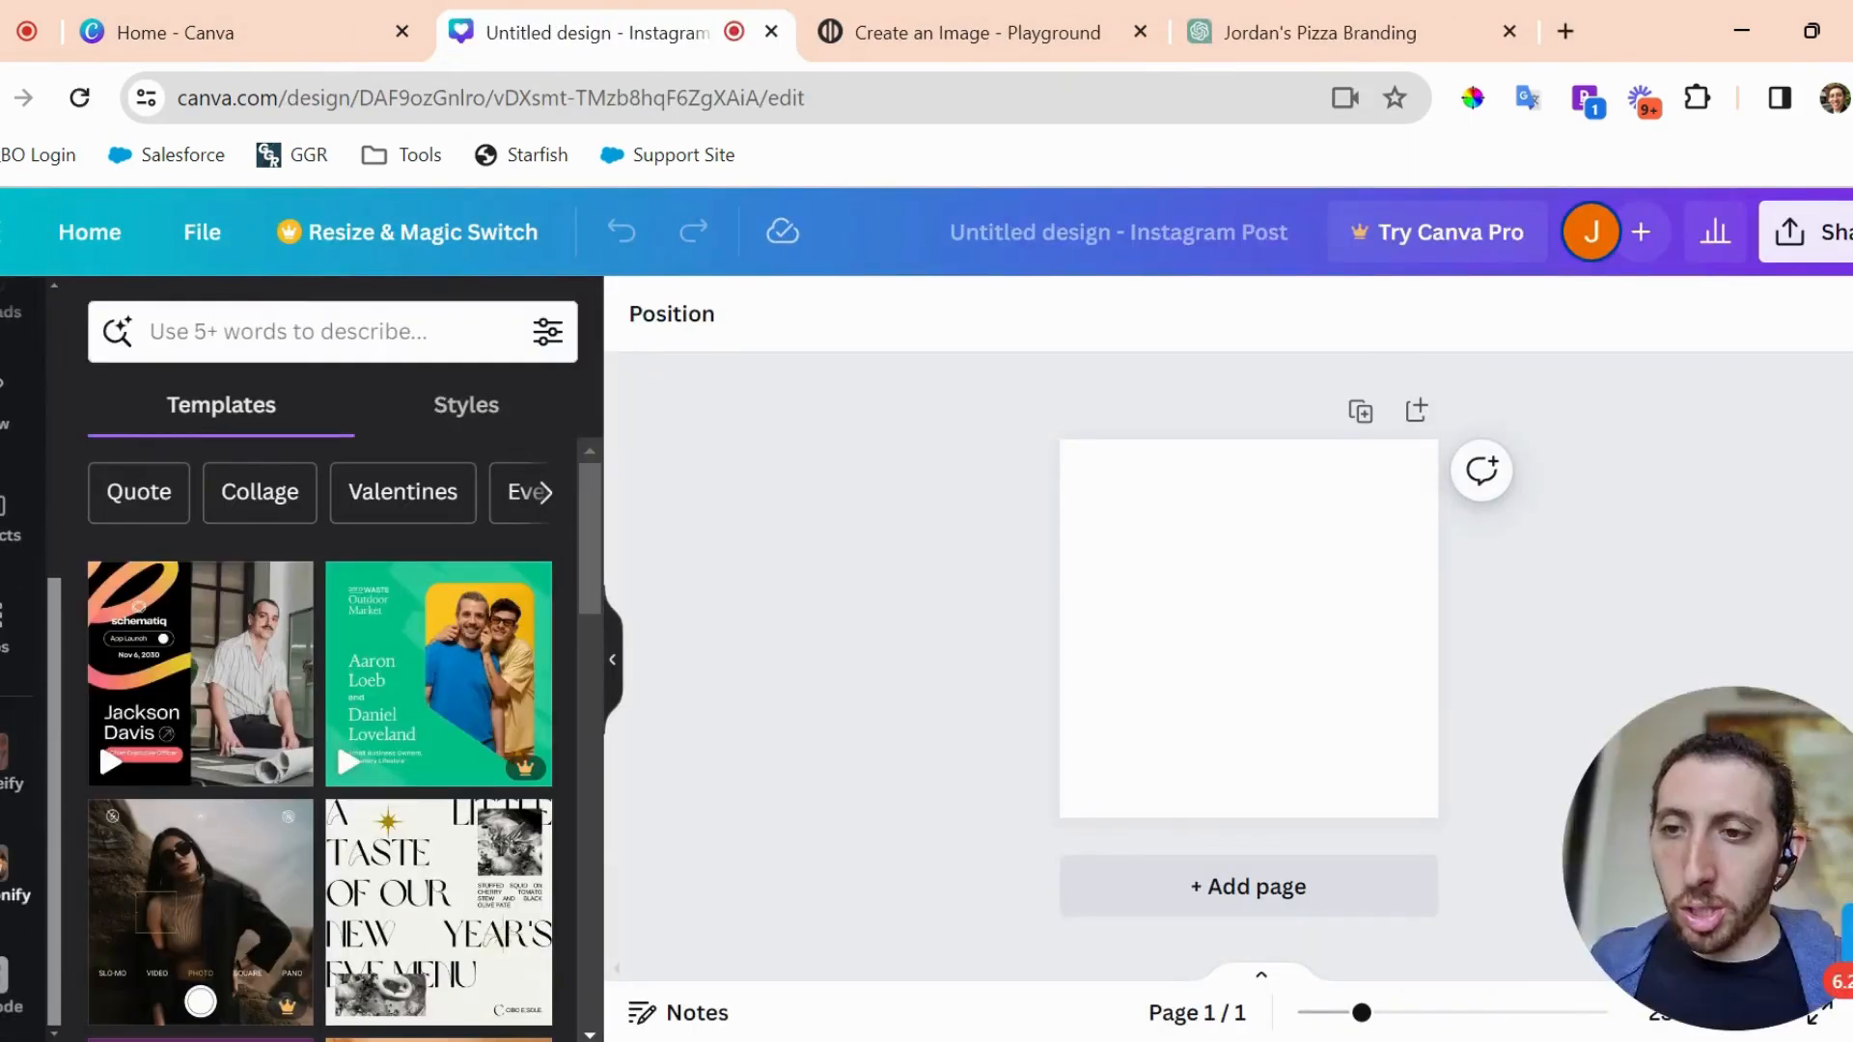
Browse the featured and trending apps available for the Instagram post design.
{"action": "left_click", "coordinate": [8, 627]}
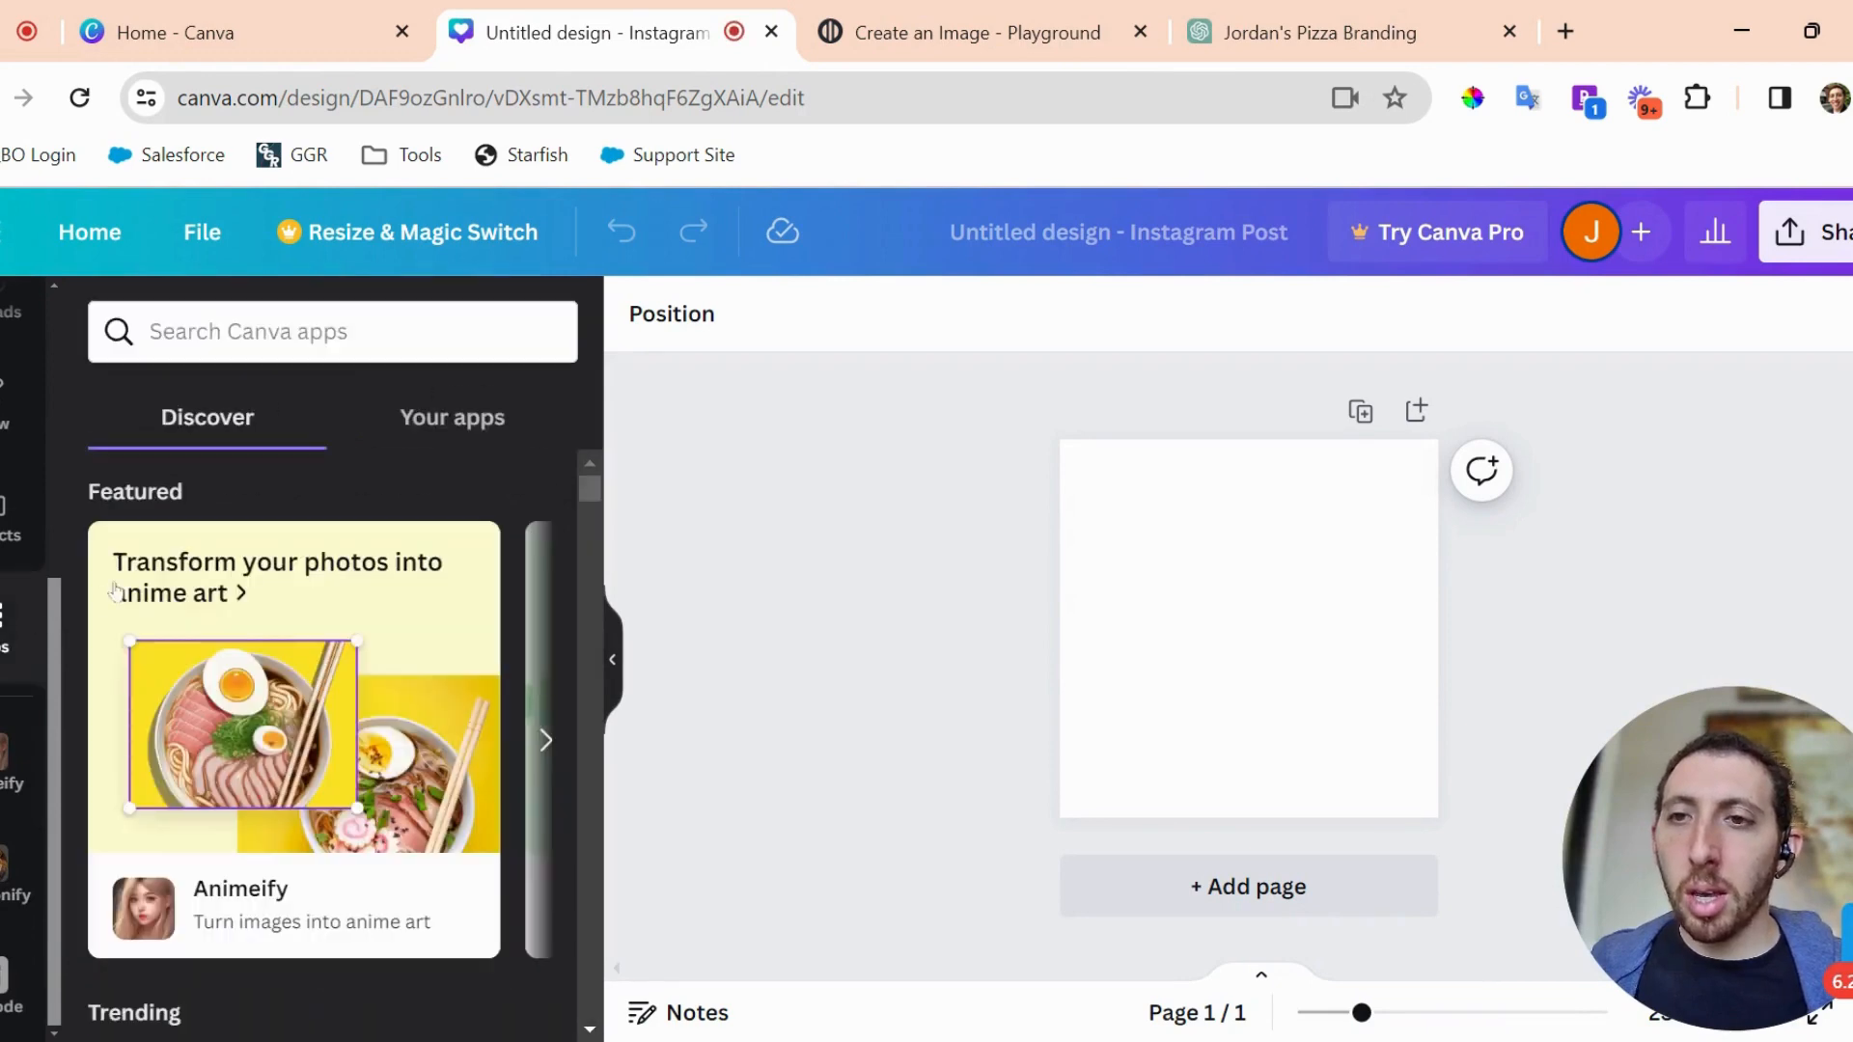
{"action": "scroll", "coordinate": [281, 621], "scroll_direction": "down", "scroll_amount": 1}
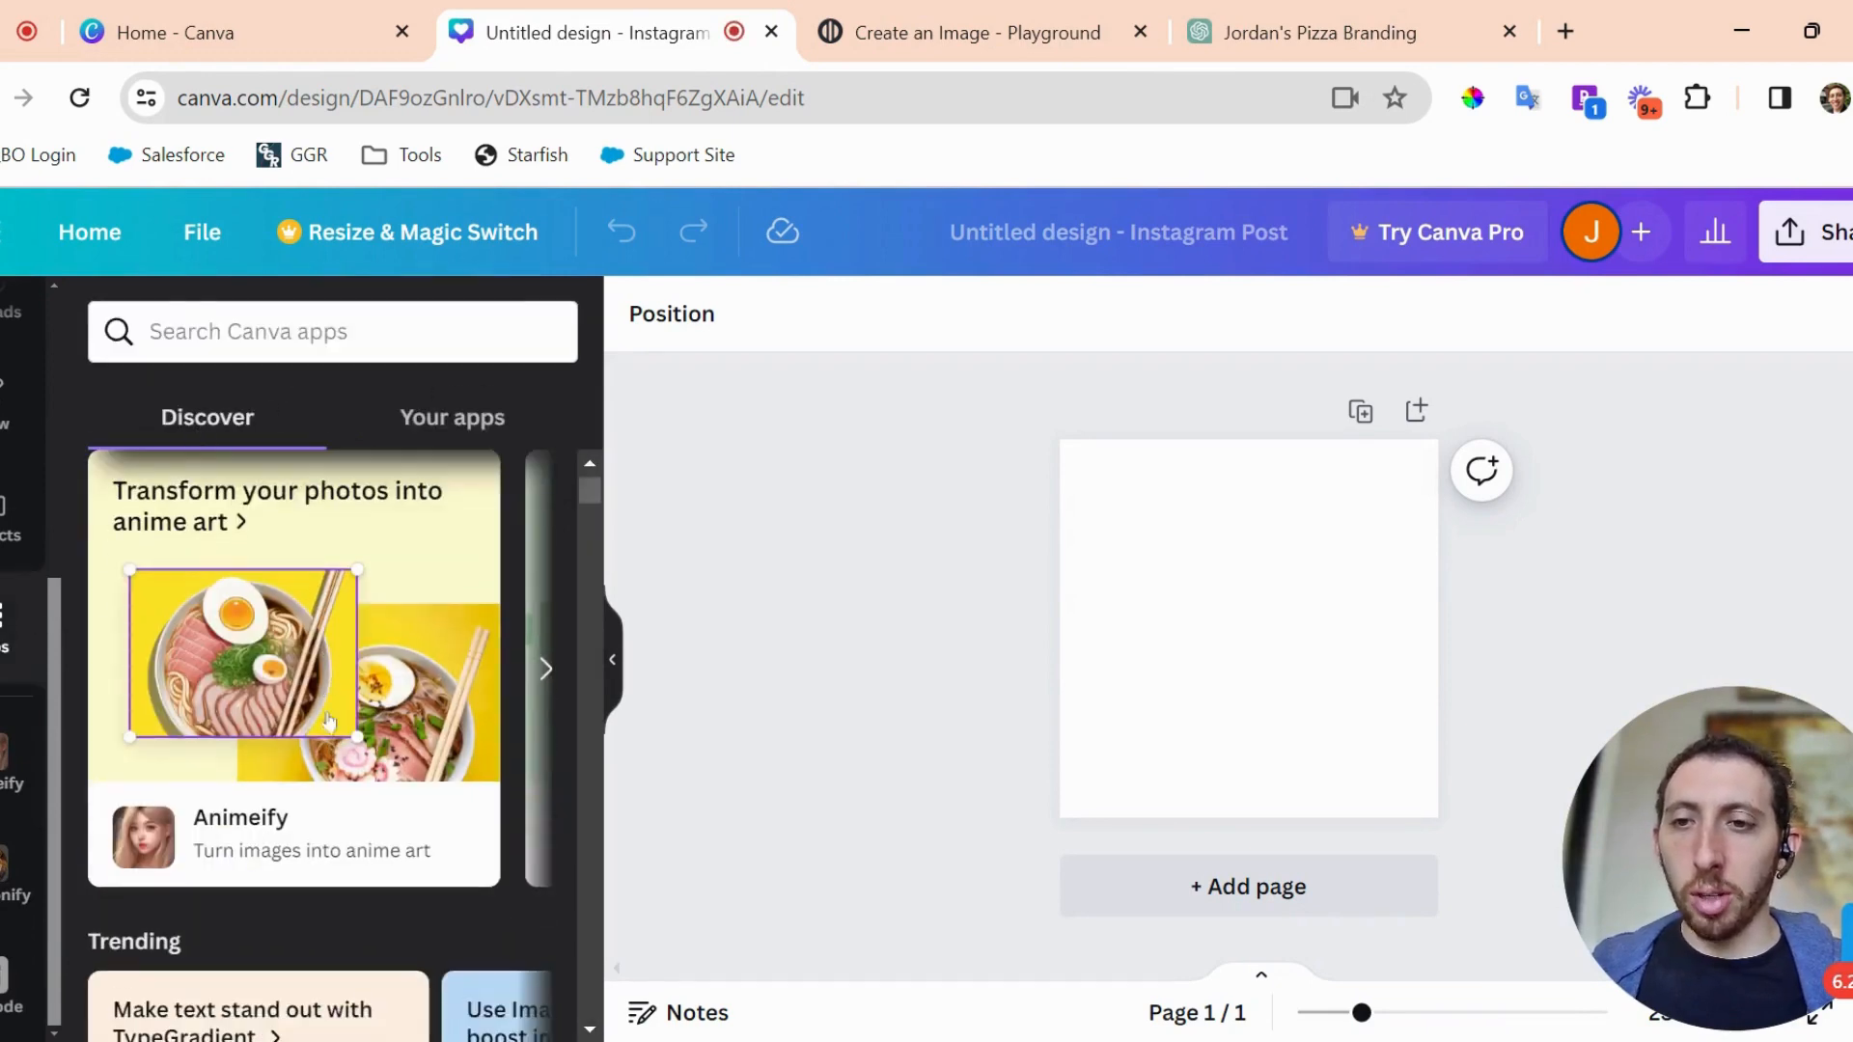
{"action": "scroll", "coordinate": [343, 721], "scroll_direction": "up", "scroll_amount": 1}
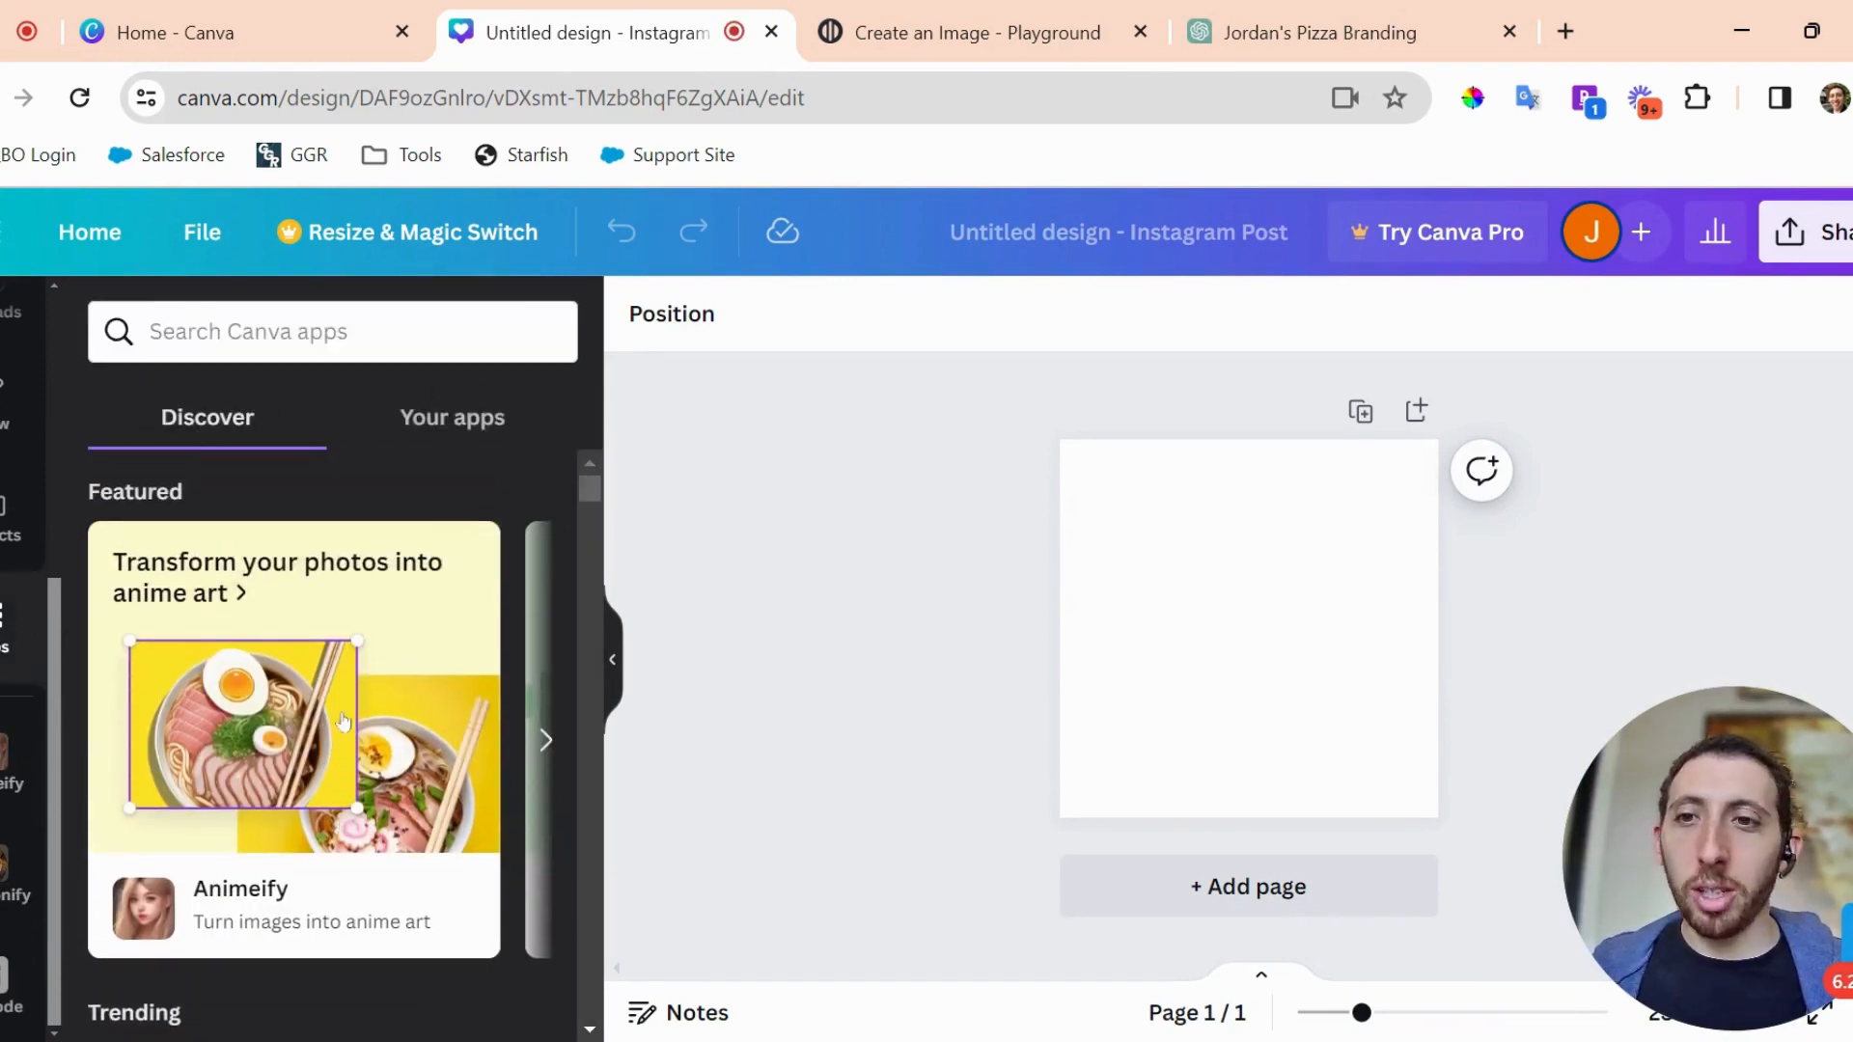
{"action": "left_click", "coordinate": [554, 762]}
{"action": "left_click", "coordinate": [555, 761]}
{"action": "left_click", "coordinate": [555, 762]}
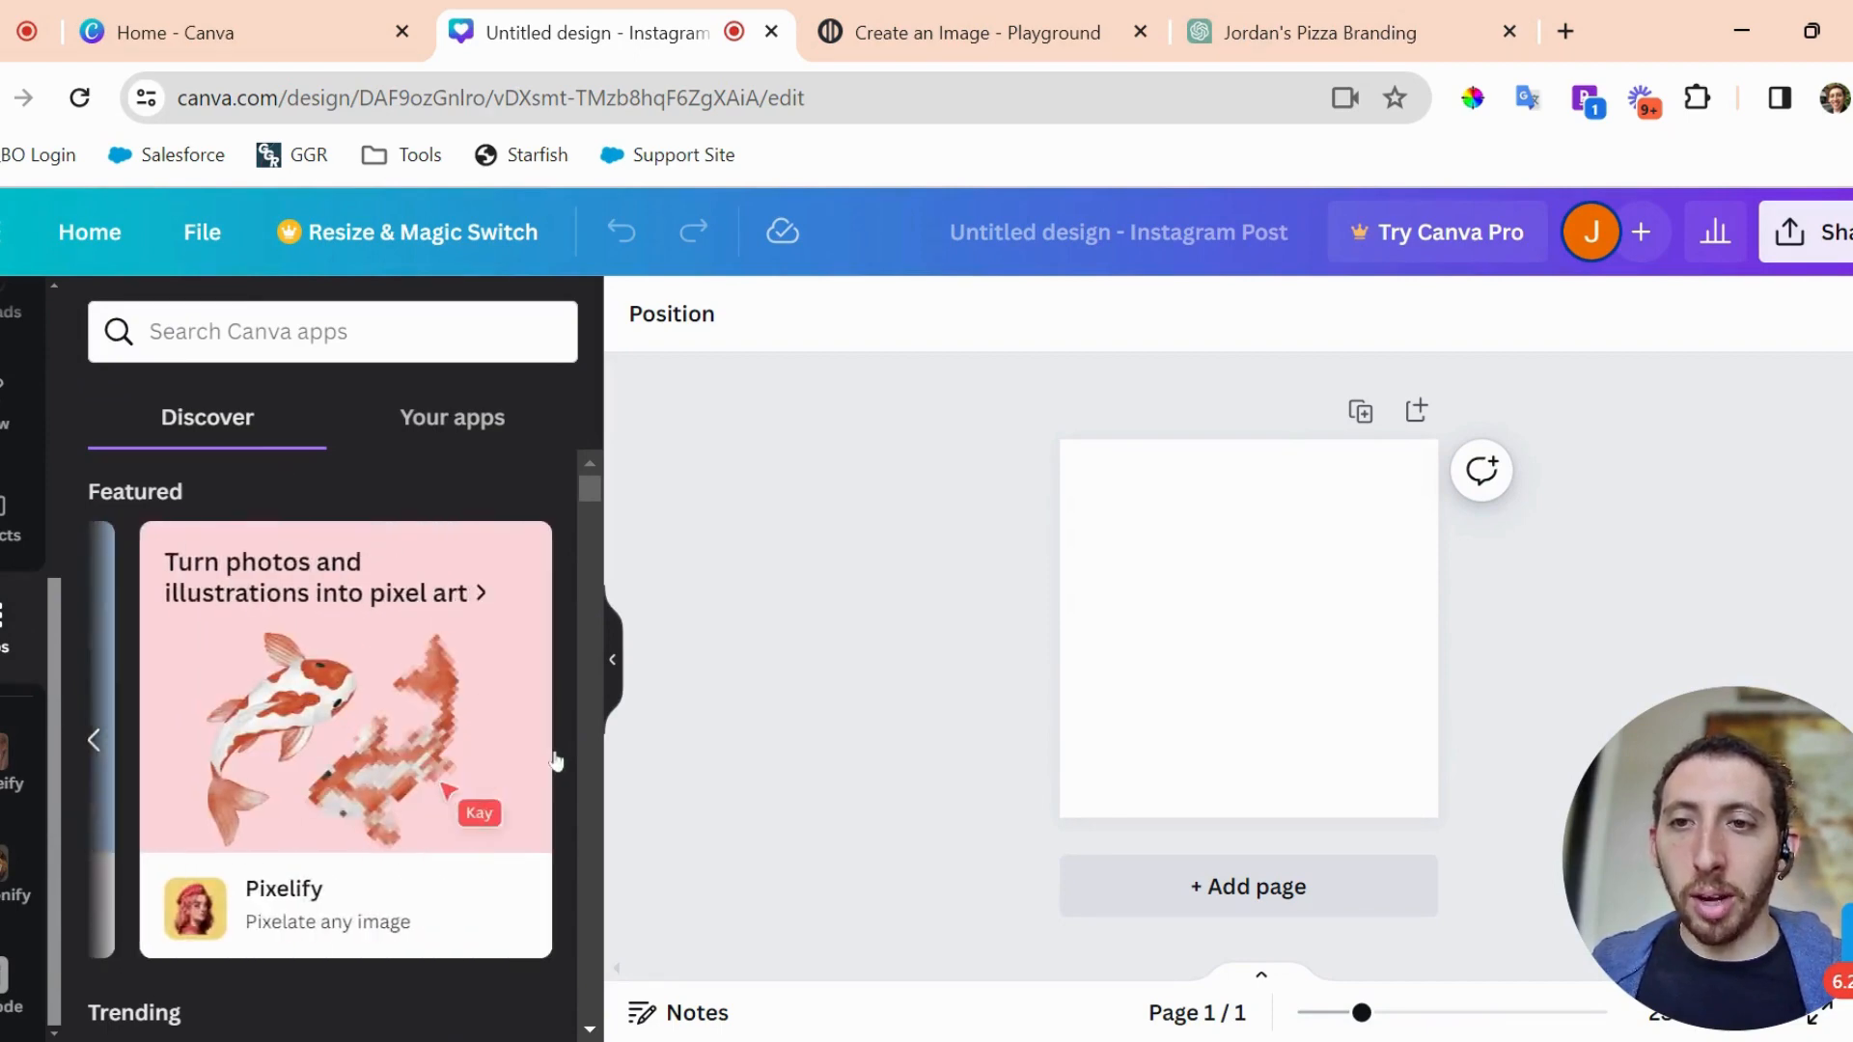
{"action": "scroll", "coordinate": [261, 767], "scroll_direction": "down", "scroll_amount": 2}
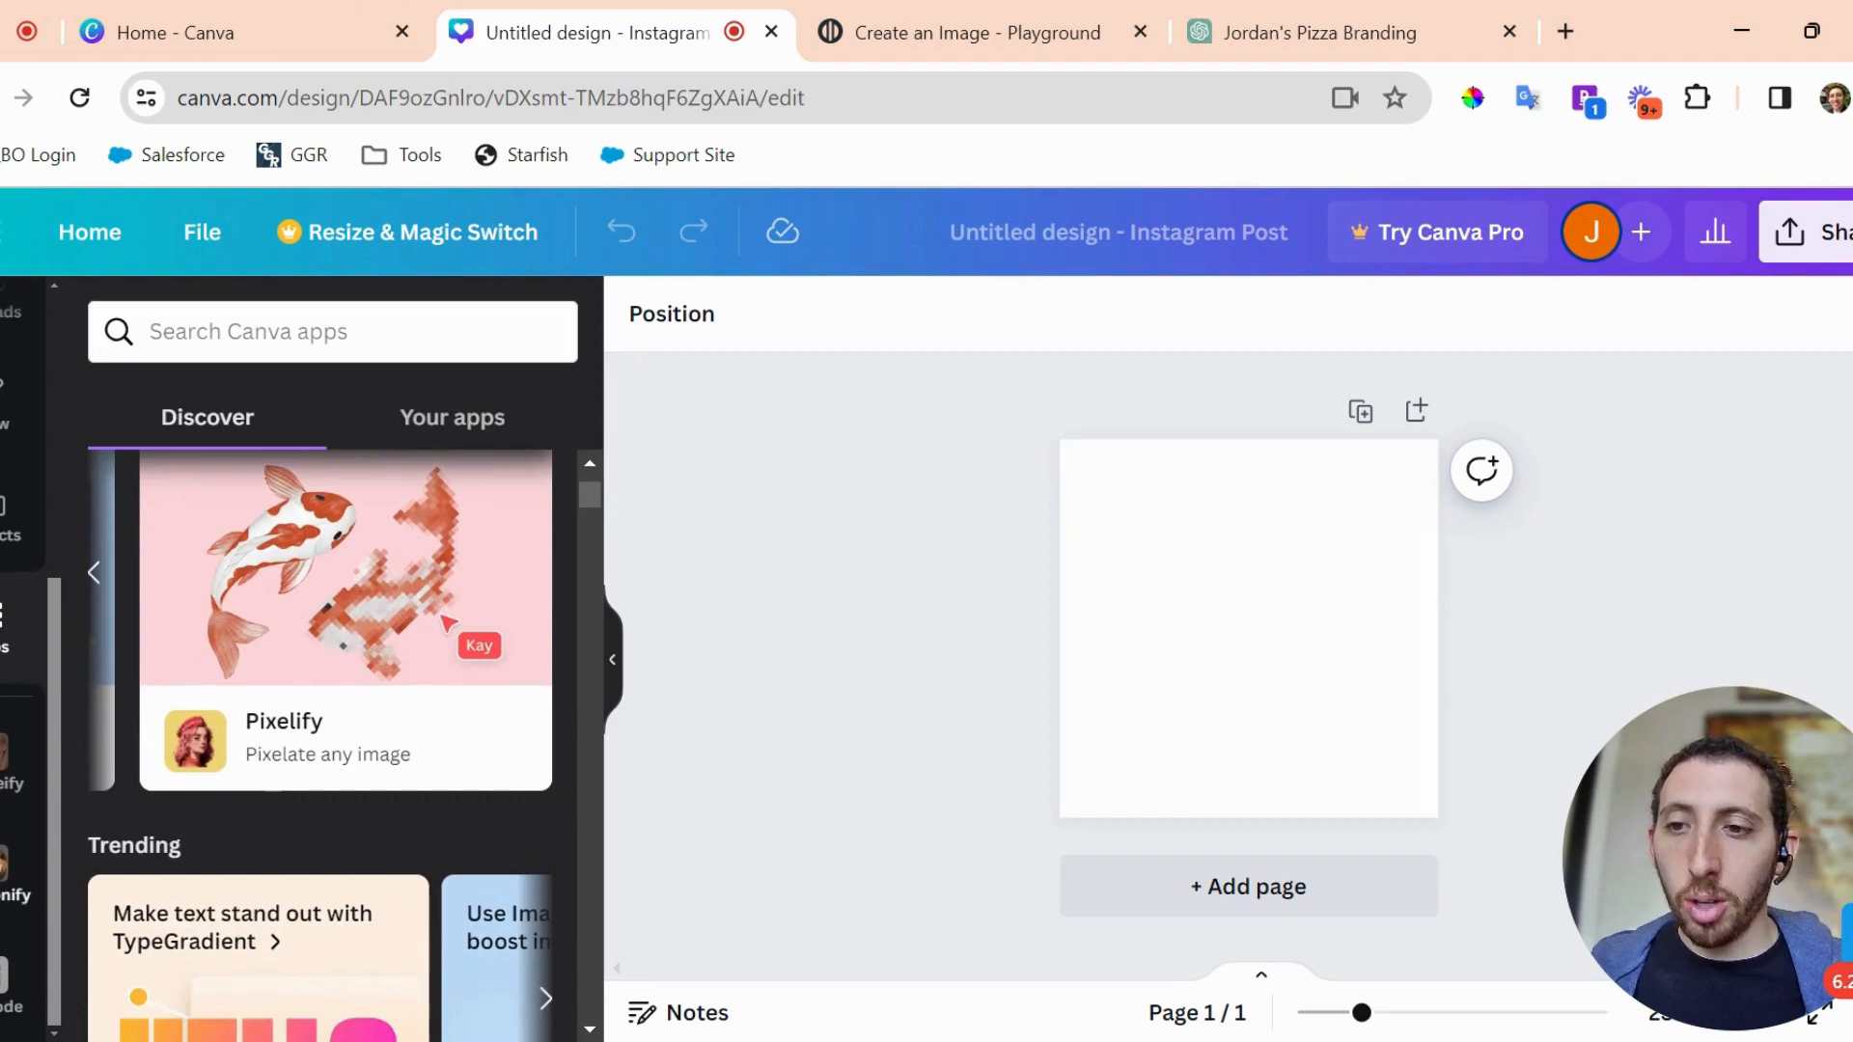
Open the Cartoonify app and upload the image of two pizzas into the Instagram post design.
{"action": "left_click", "coordinate": [19, 863]}
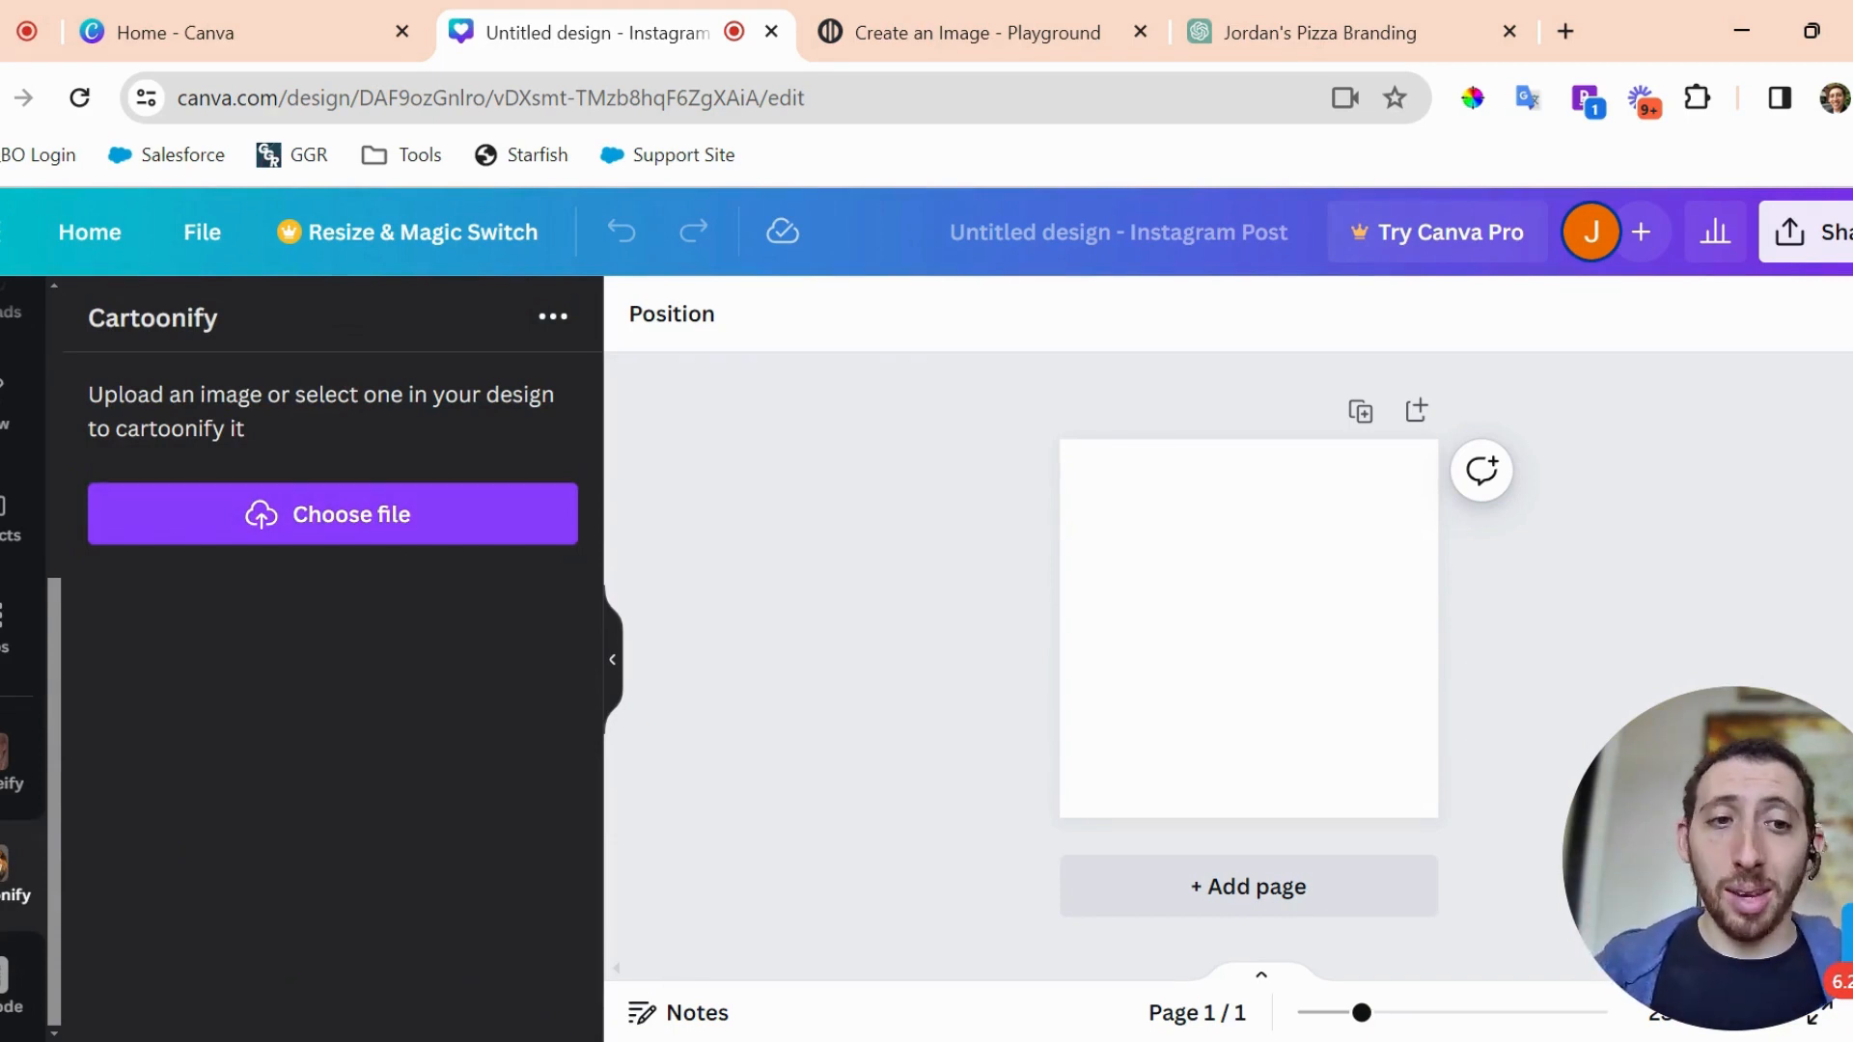
{"action": "left_click", "coordinate": [355, 519]}
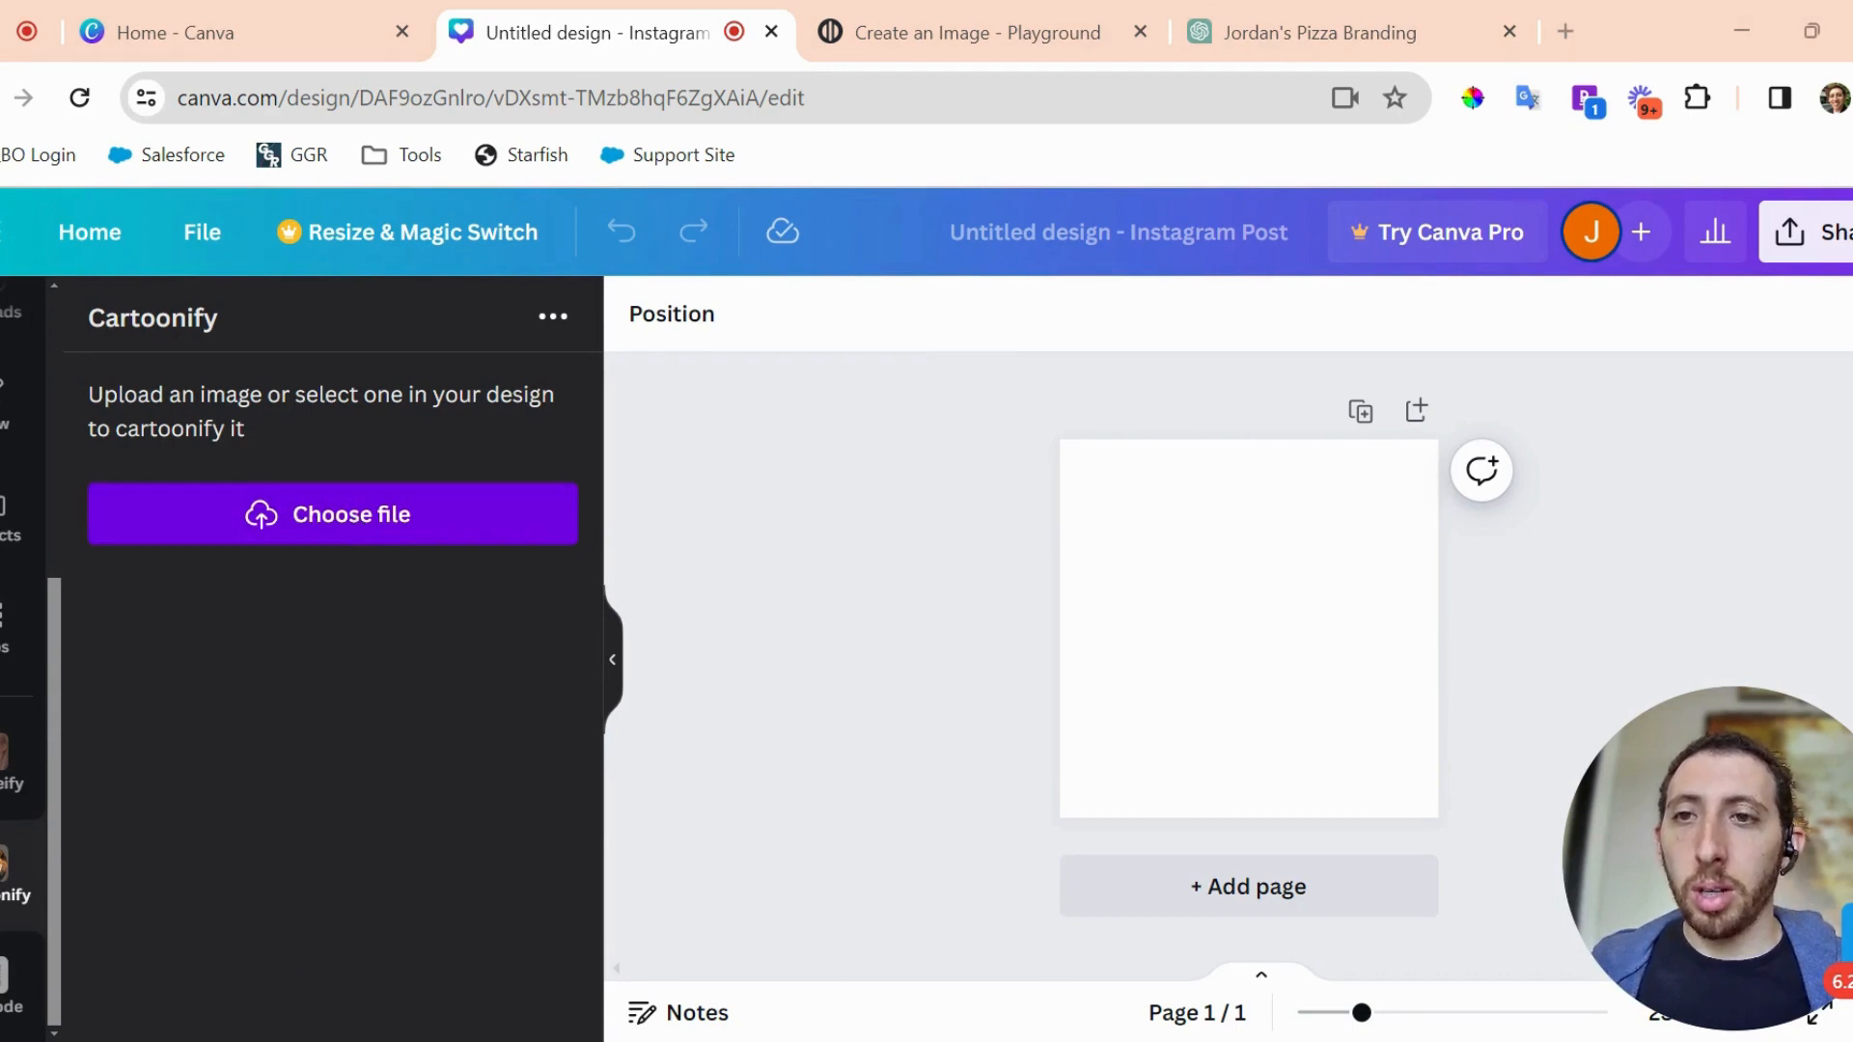
{"action": "double_click", "coordinate": [374, 338]}
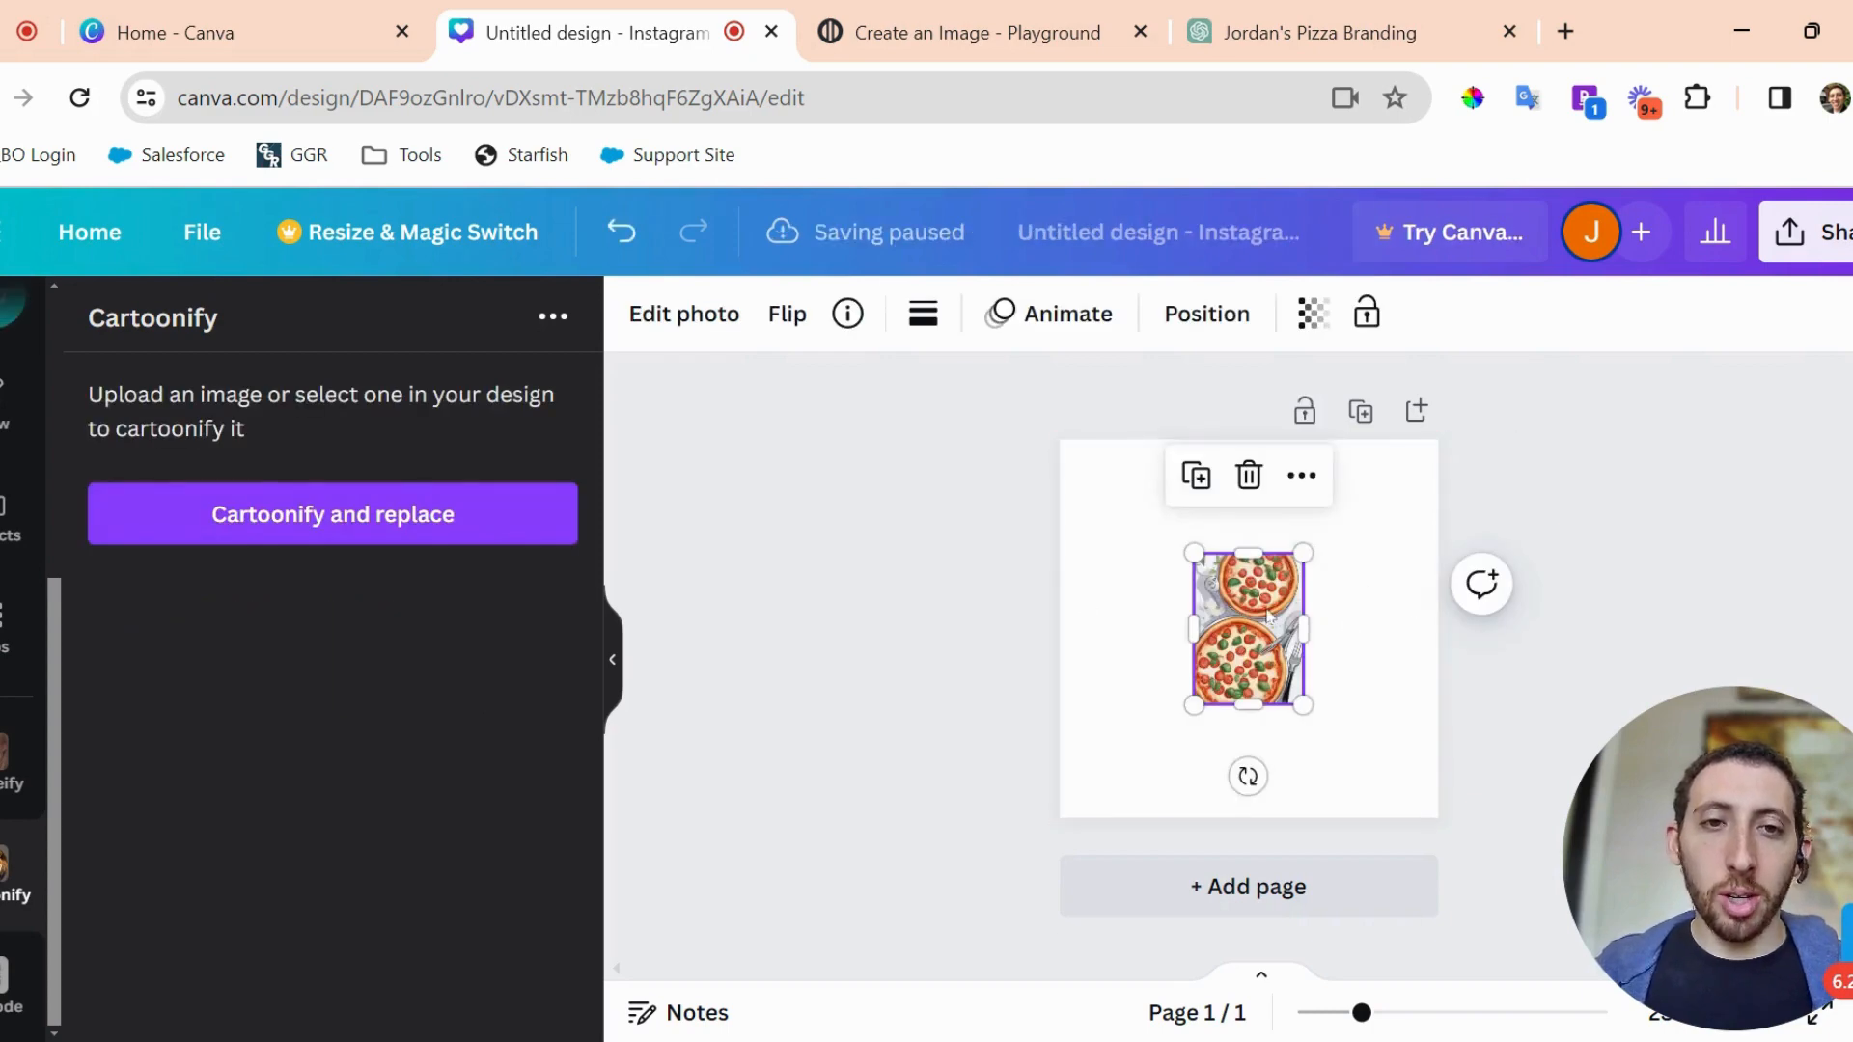
Search the web for free stock photos in a new browser tab and open the Pexels website.
{"action": "scroll", "coordinate": [1267, 615], "scroll_direction": "up", "scroll_amount": 5}
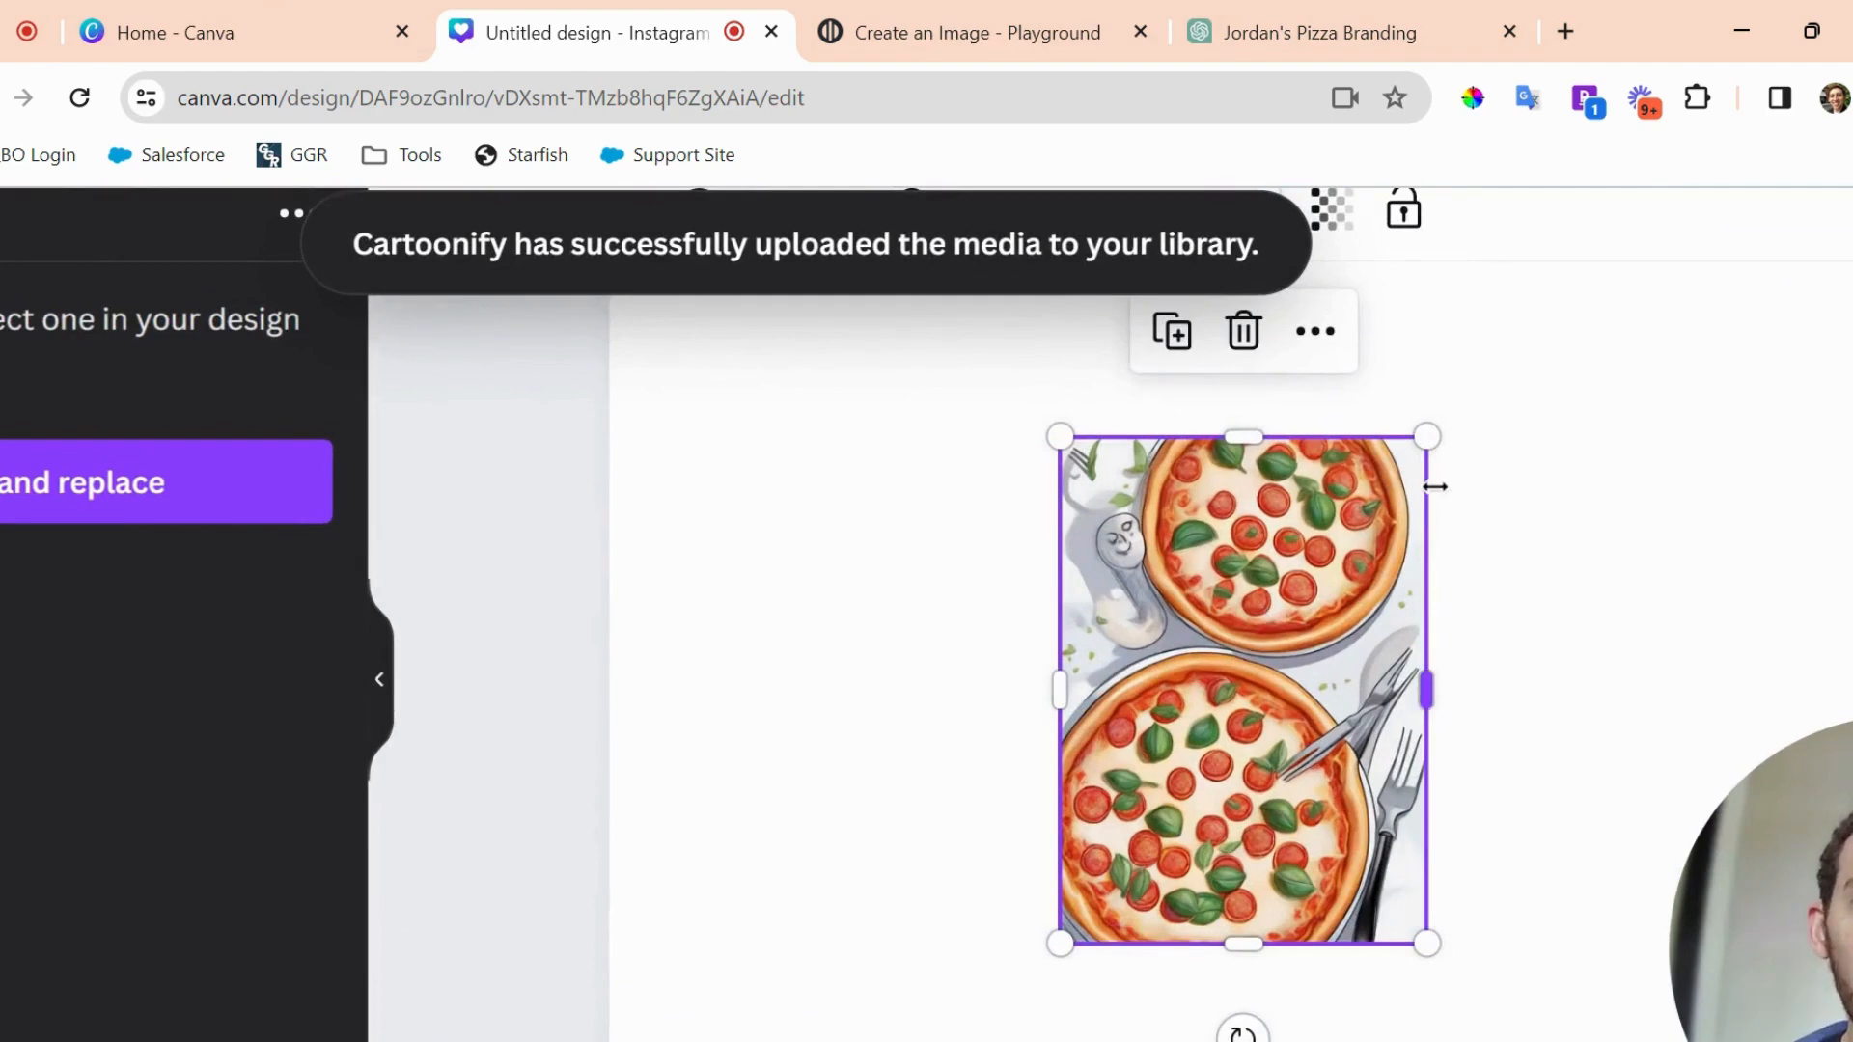
{"action": "scroll", "coordinate": [1428, 488], "scroll_direction": "down", "scroll_amount": 5}
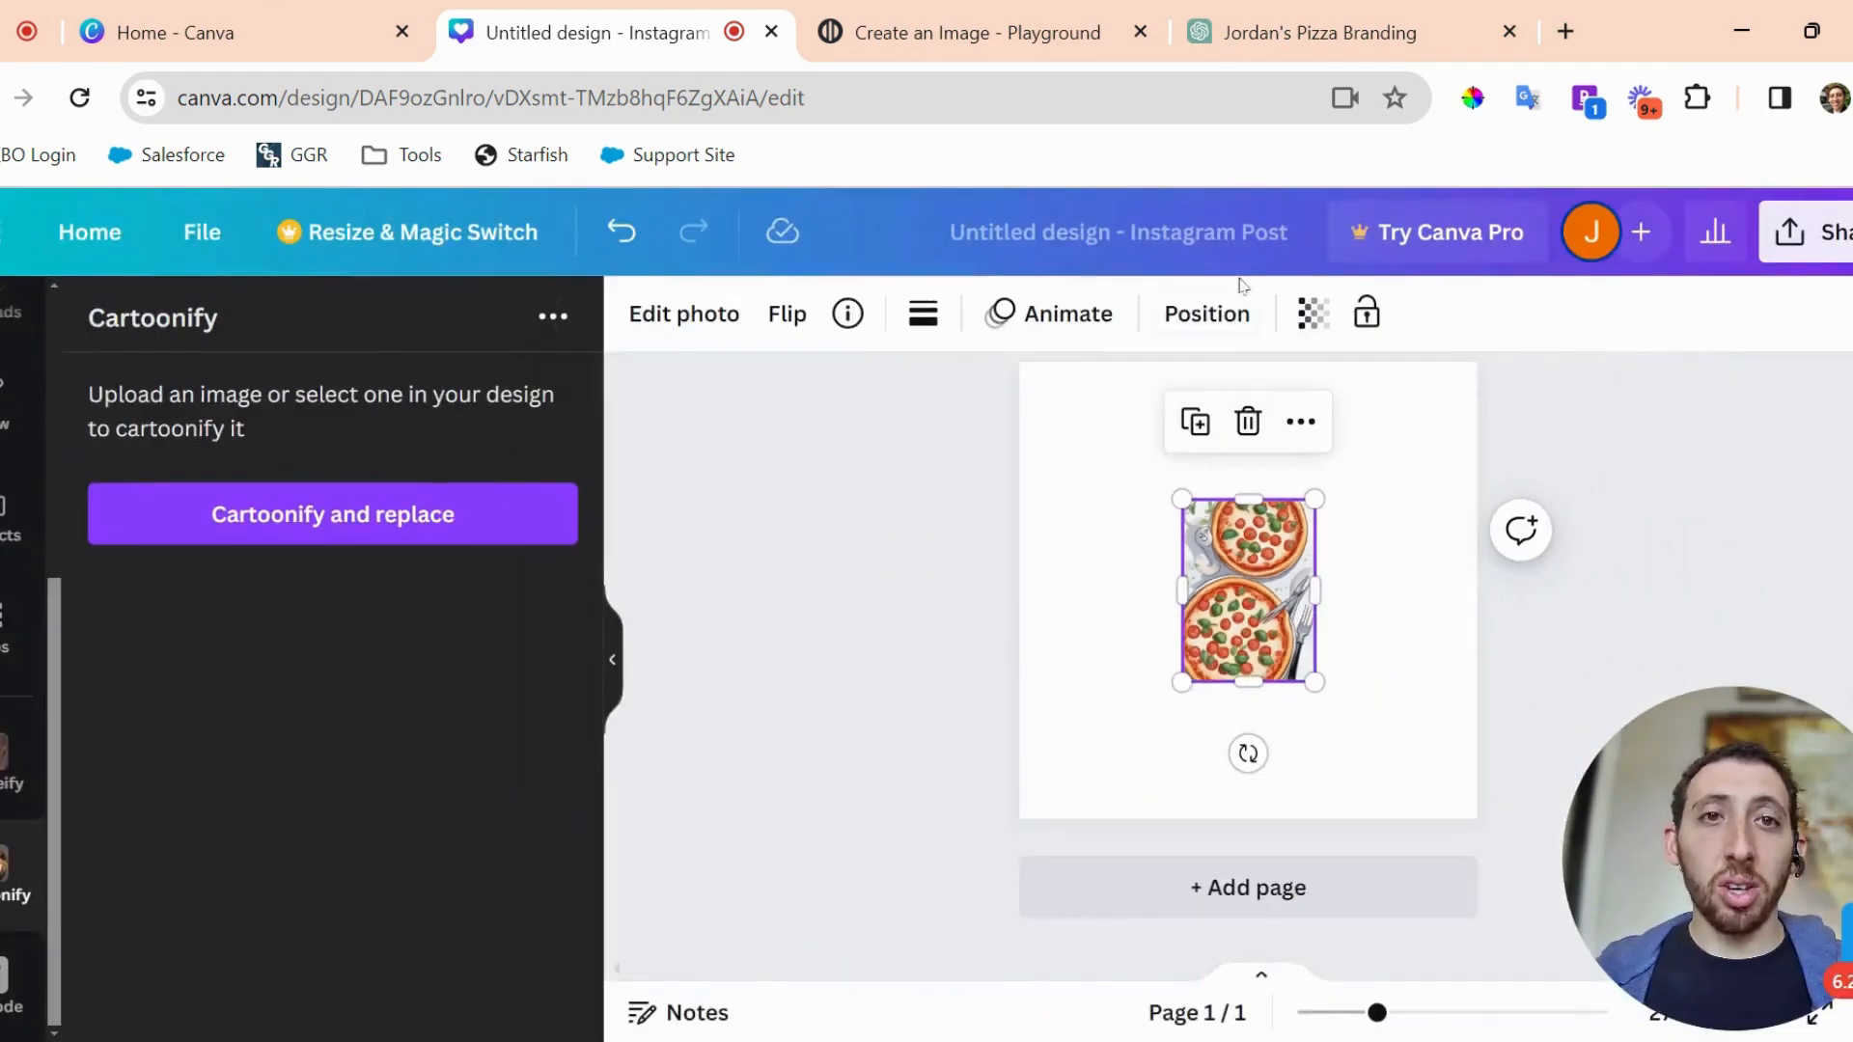
{"action": "left_click", "coordinate": [1577, 37]}
{"action": "type", "text": "free st"}
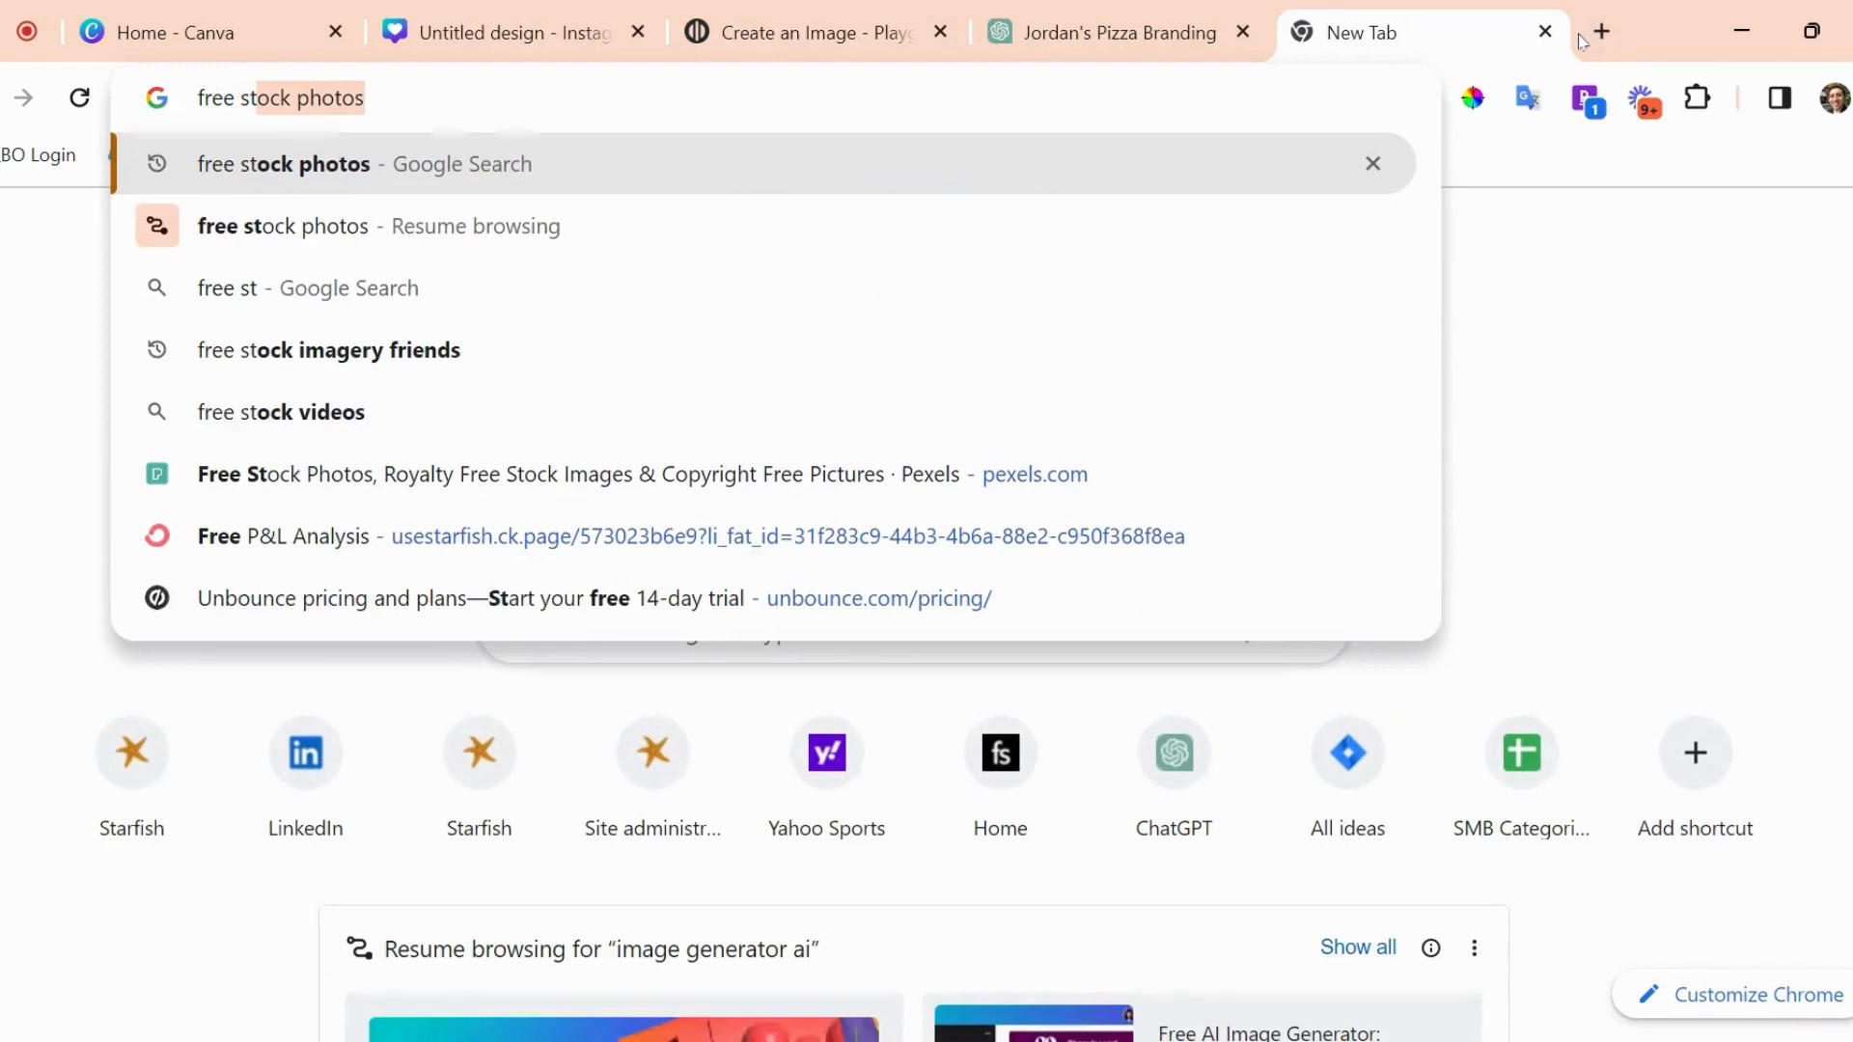
{"action": "key", "text": "Return"}
{"action": "scroll", "coordinate": [881, 364], "scroll_direction": "down", "scroll_amount": 10}
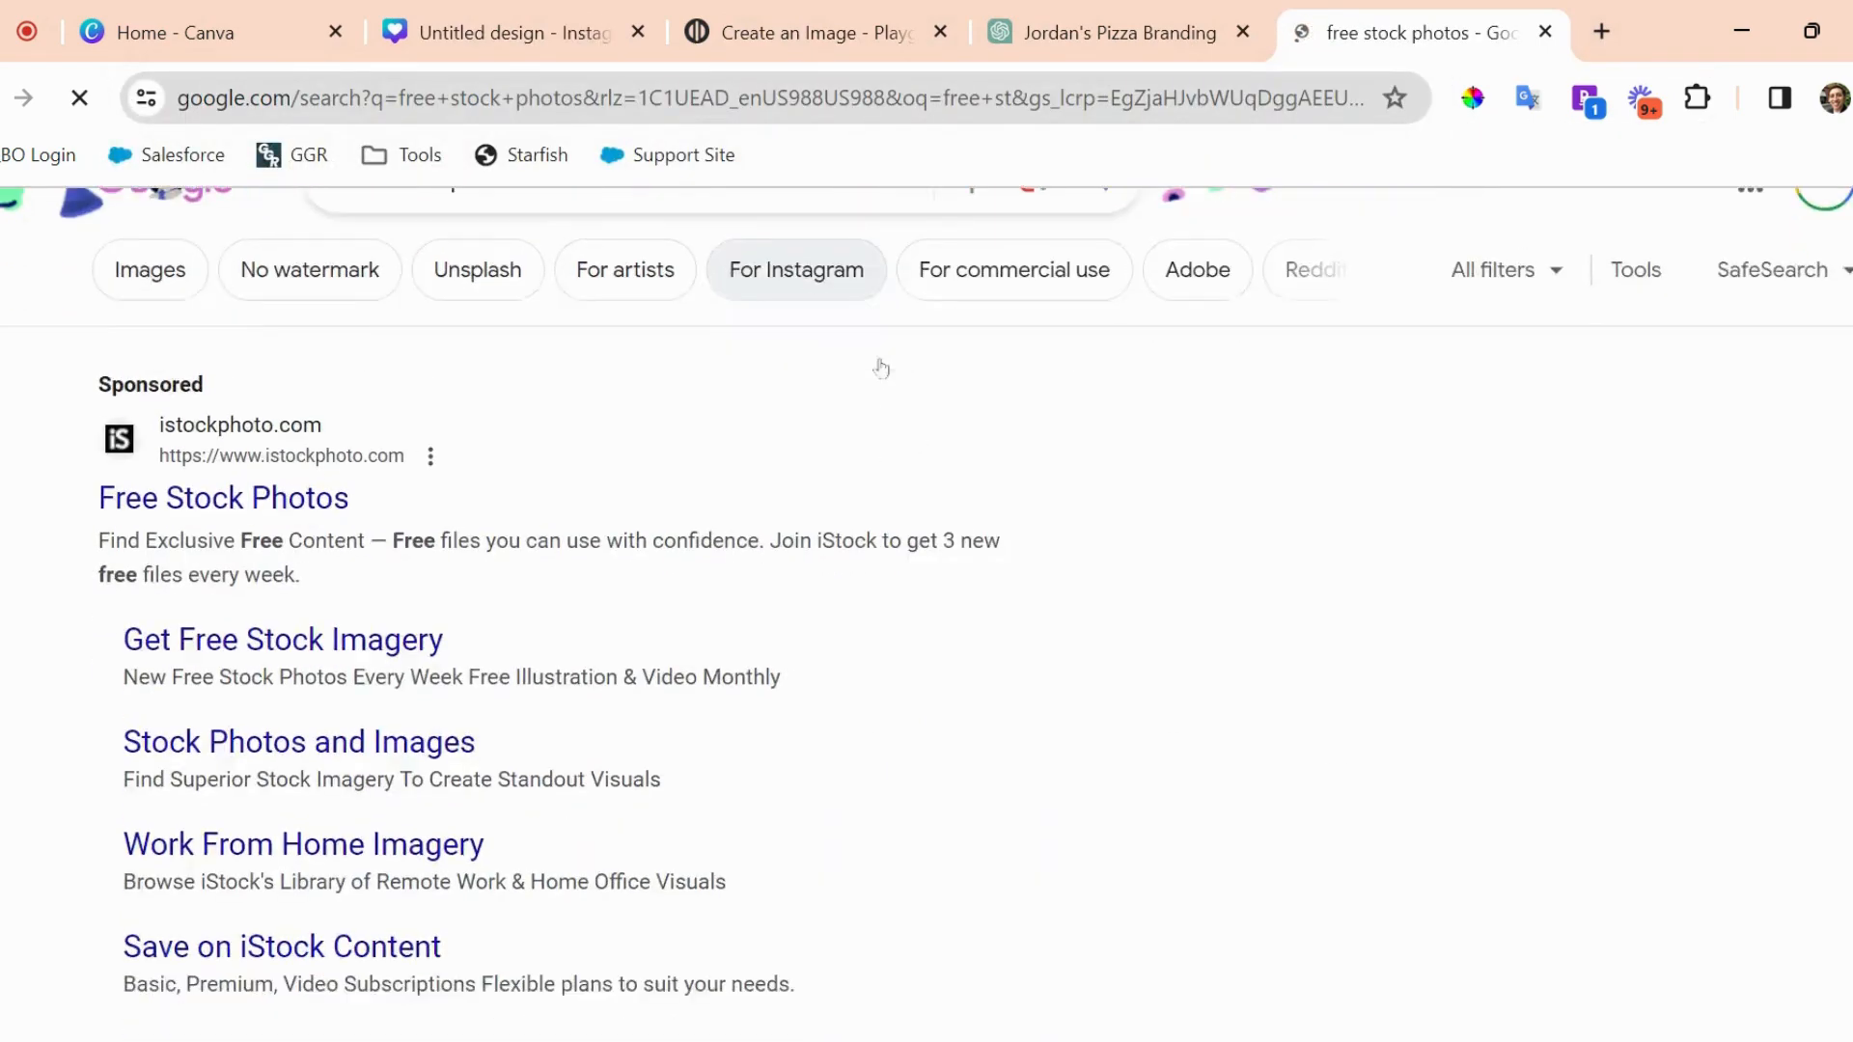
{"action": "left_click", "coordinate": [522, 591]}
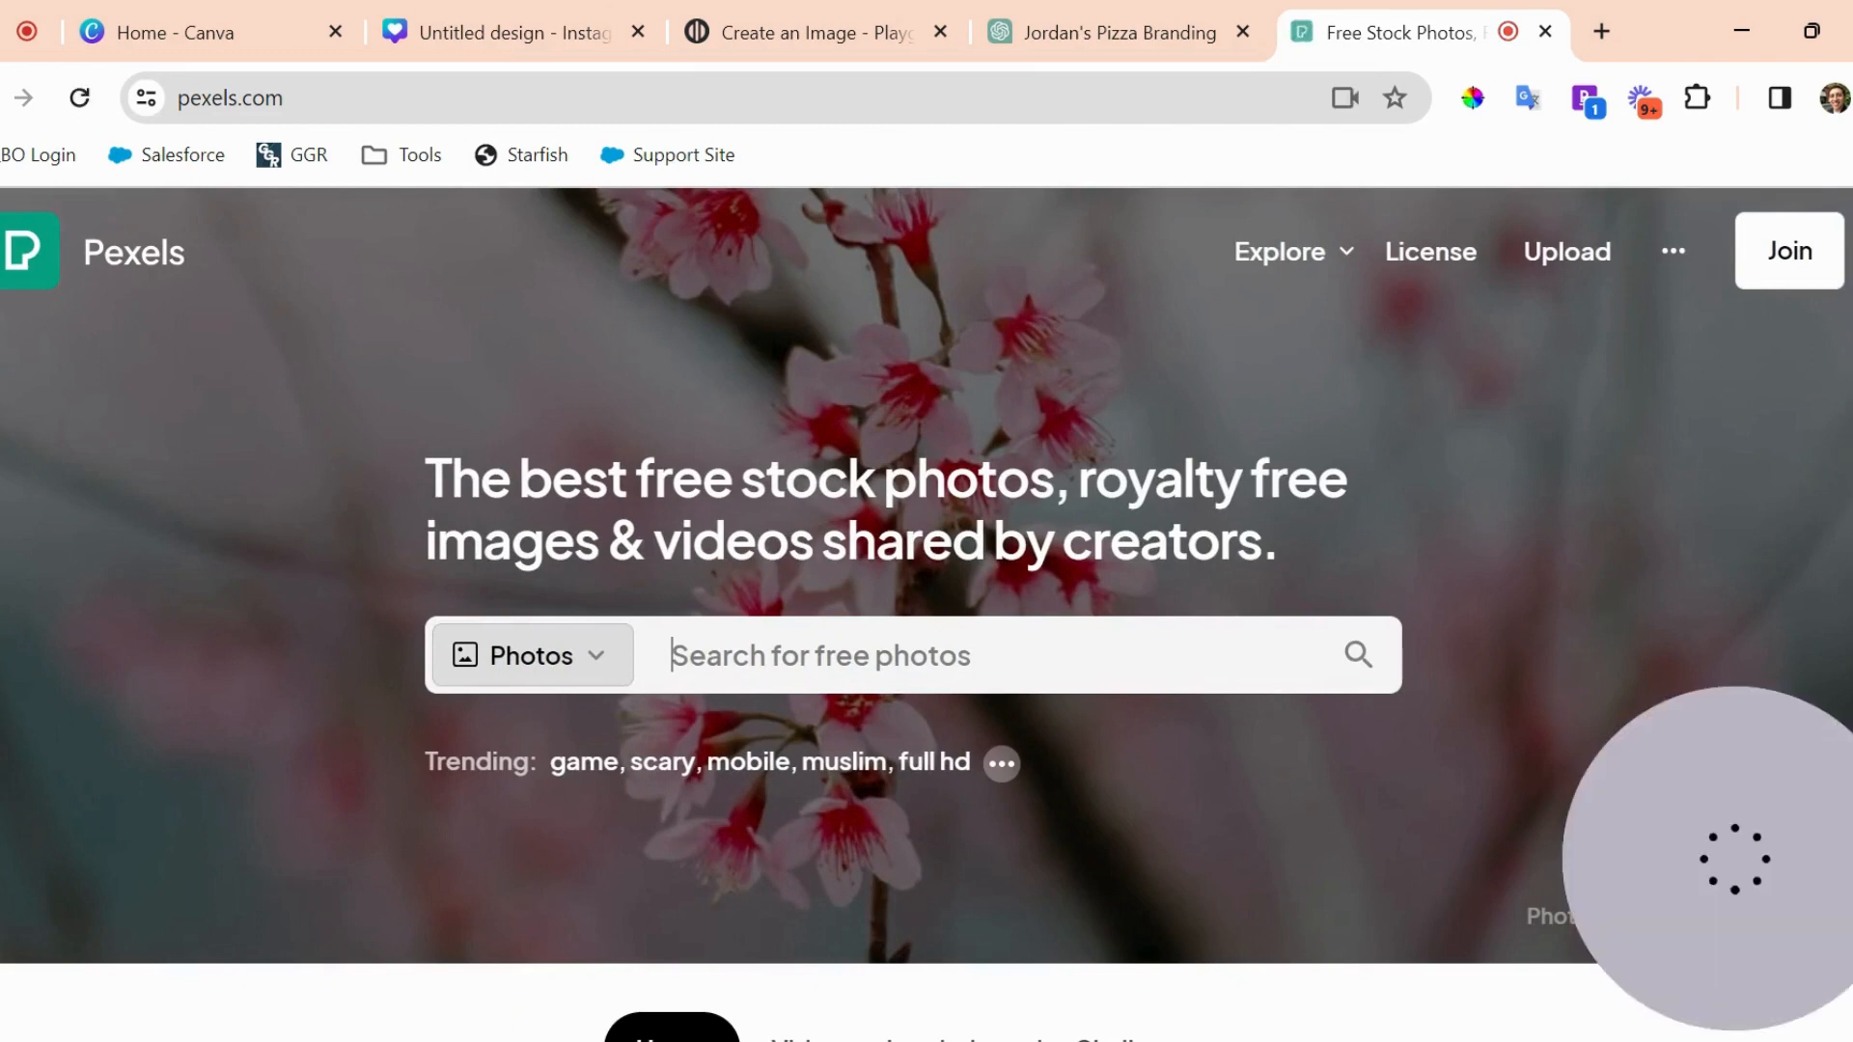
Search Pexels for "pizza party" and download the photo of two women on a couch with wine and open pizza boxes.
{"action": "type", "text": "pi"}
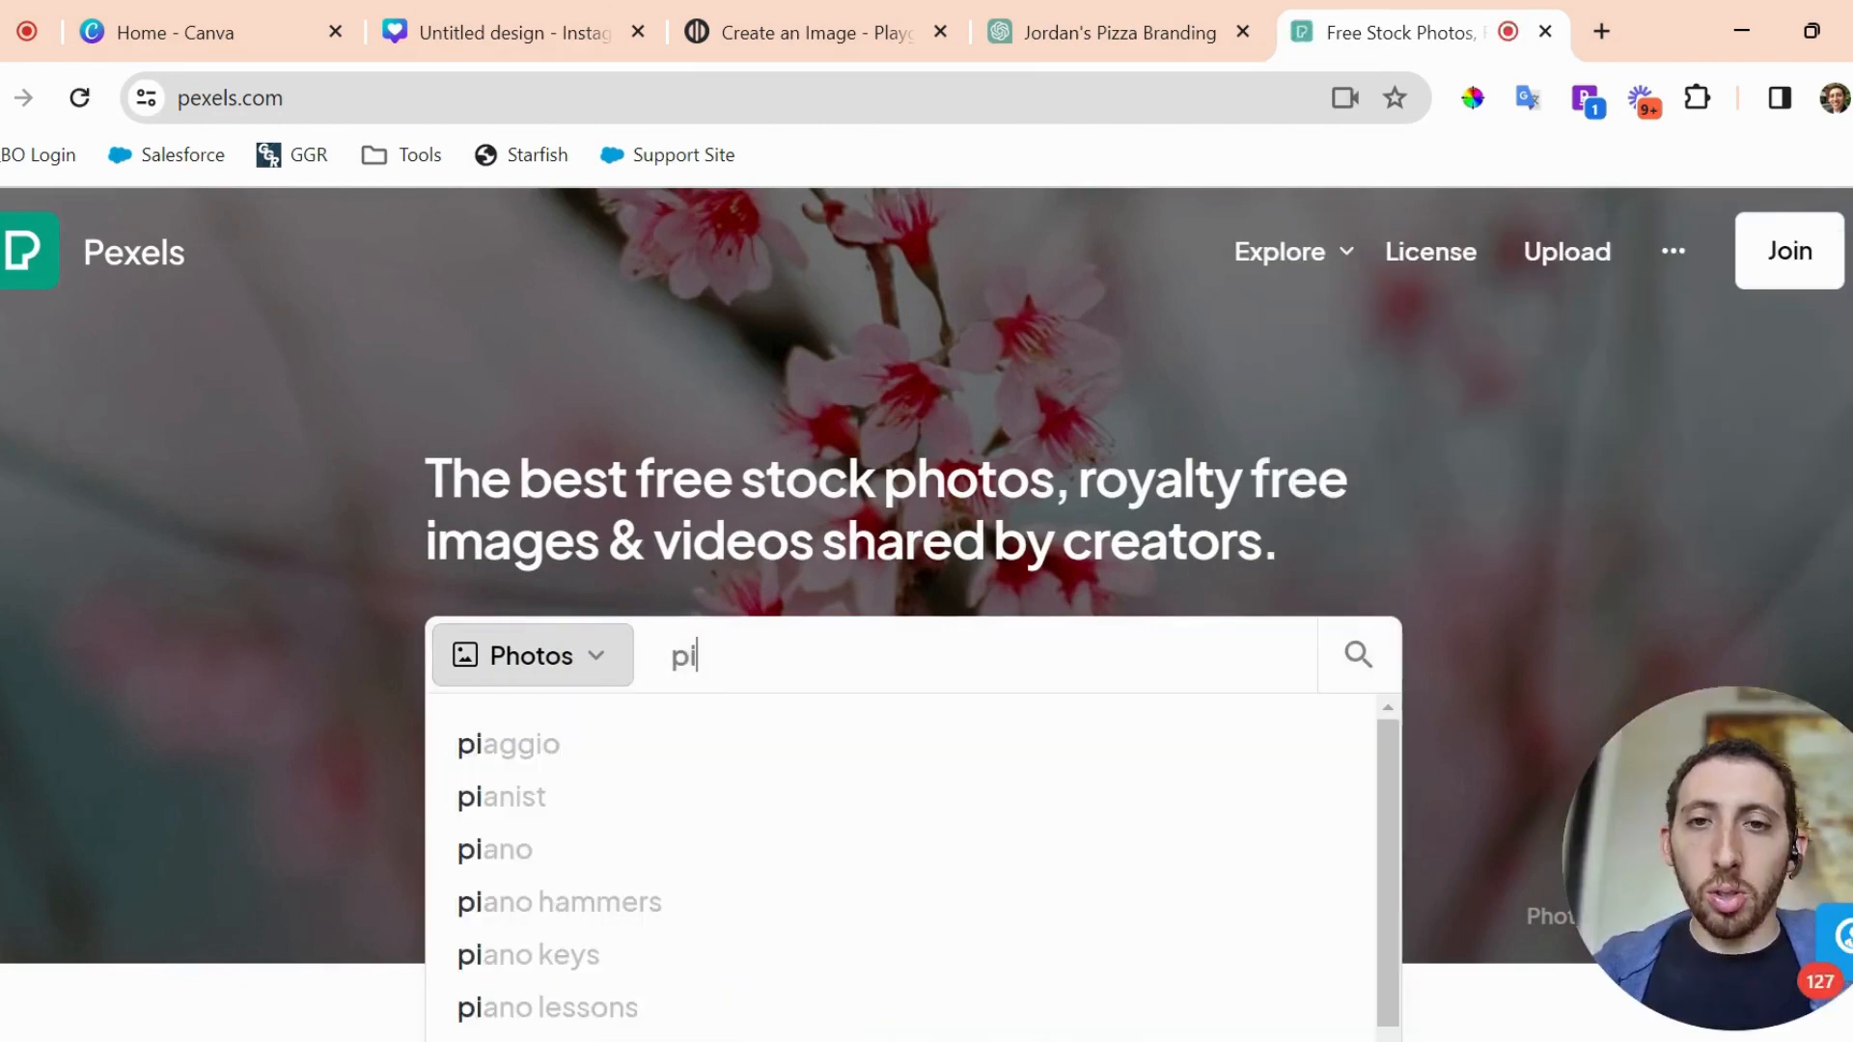
{"action": "type", "text": "zza party"}
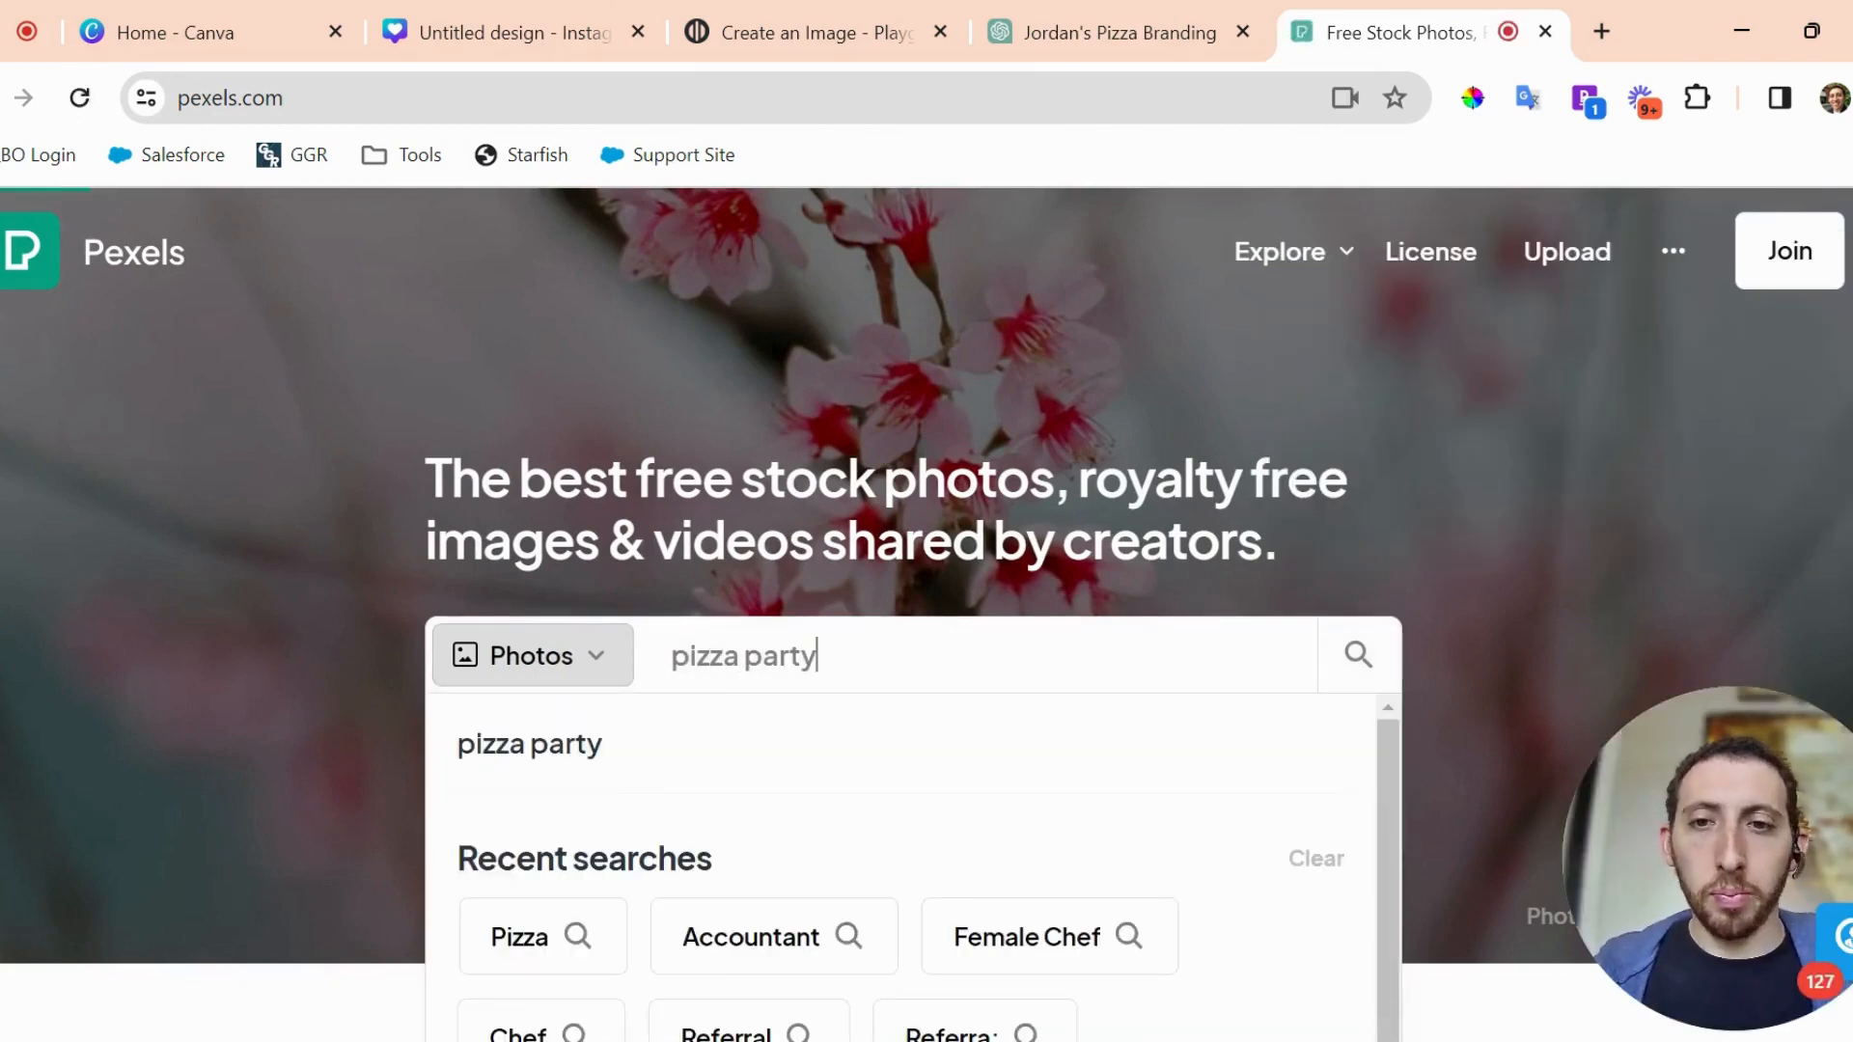
{"action": "key", "text": "Return"}
{"action": "scroll", "coordinate": [766, 681], "scroll_direction": "down", "scroll_amount": 4}
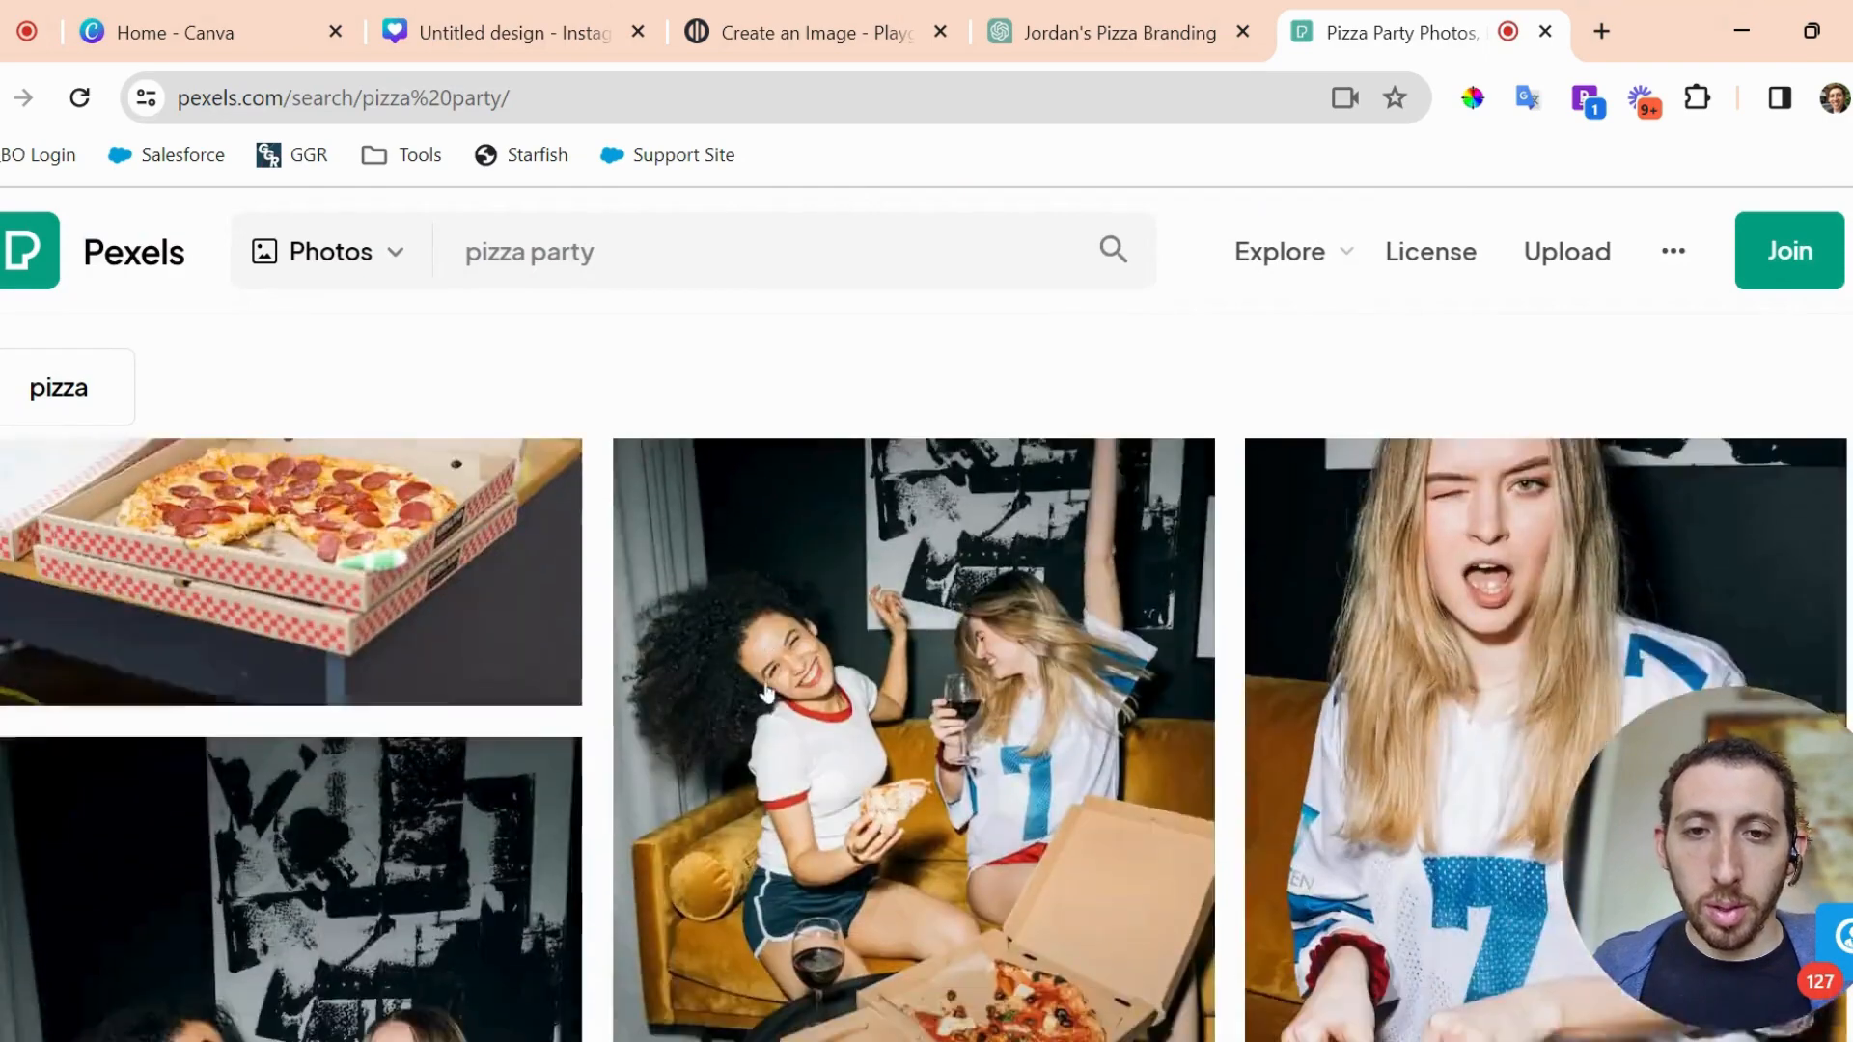
{"action": "scroll", "coordinate": [766, 691], "scroll_direction": "down", "scroll_amount": 3}
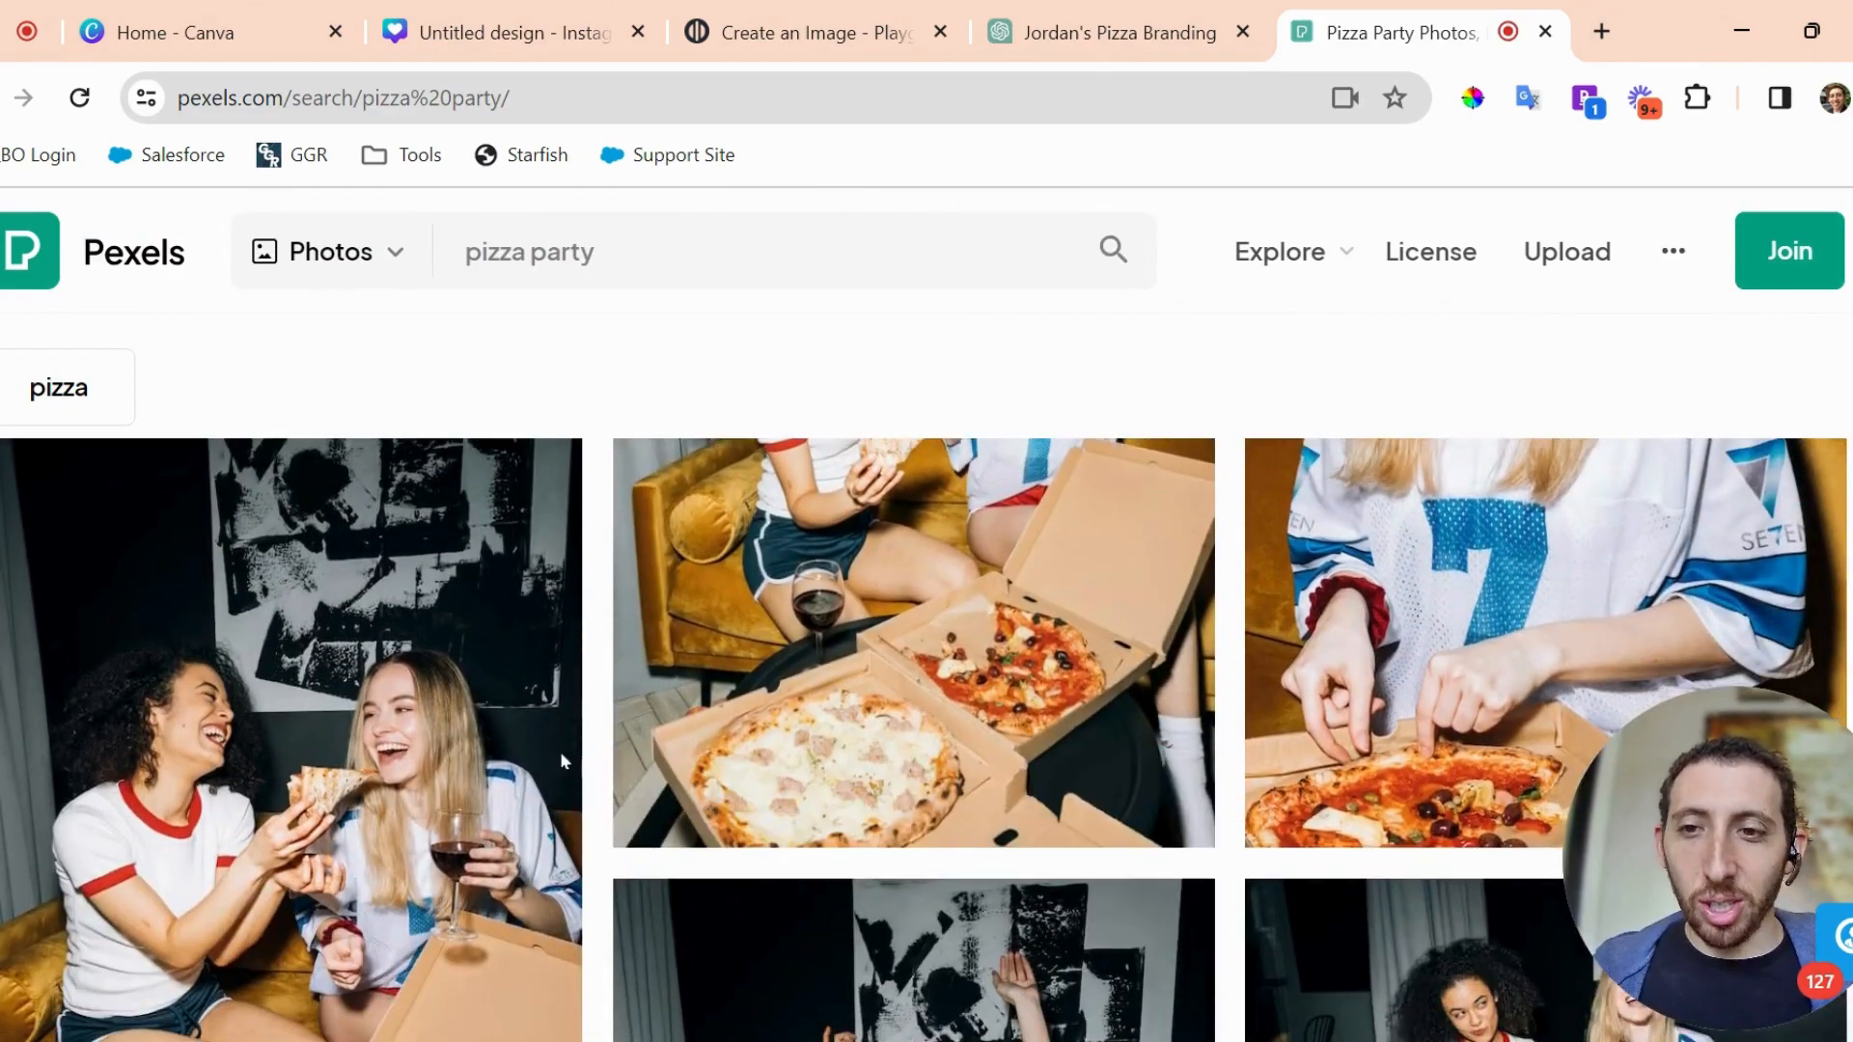
{"action": "left_click", "coordinate": [1110, 703]}
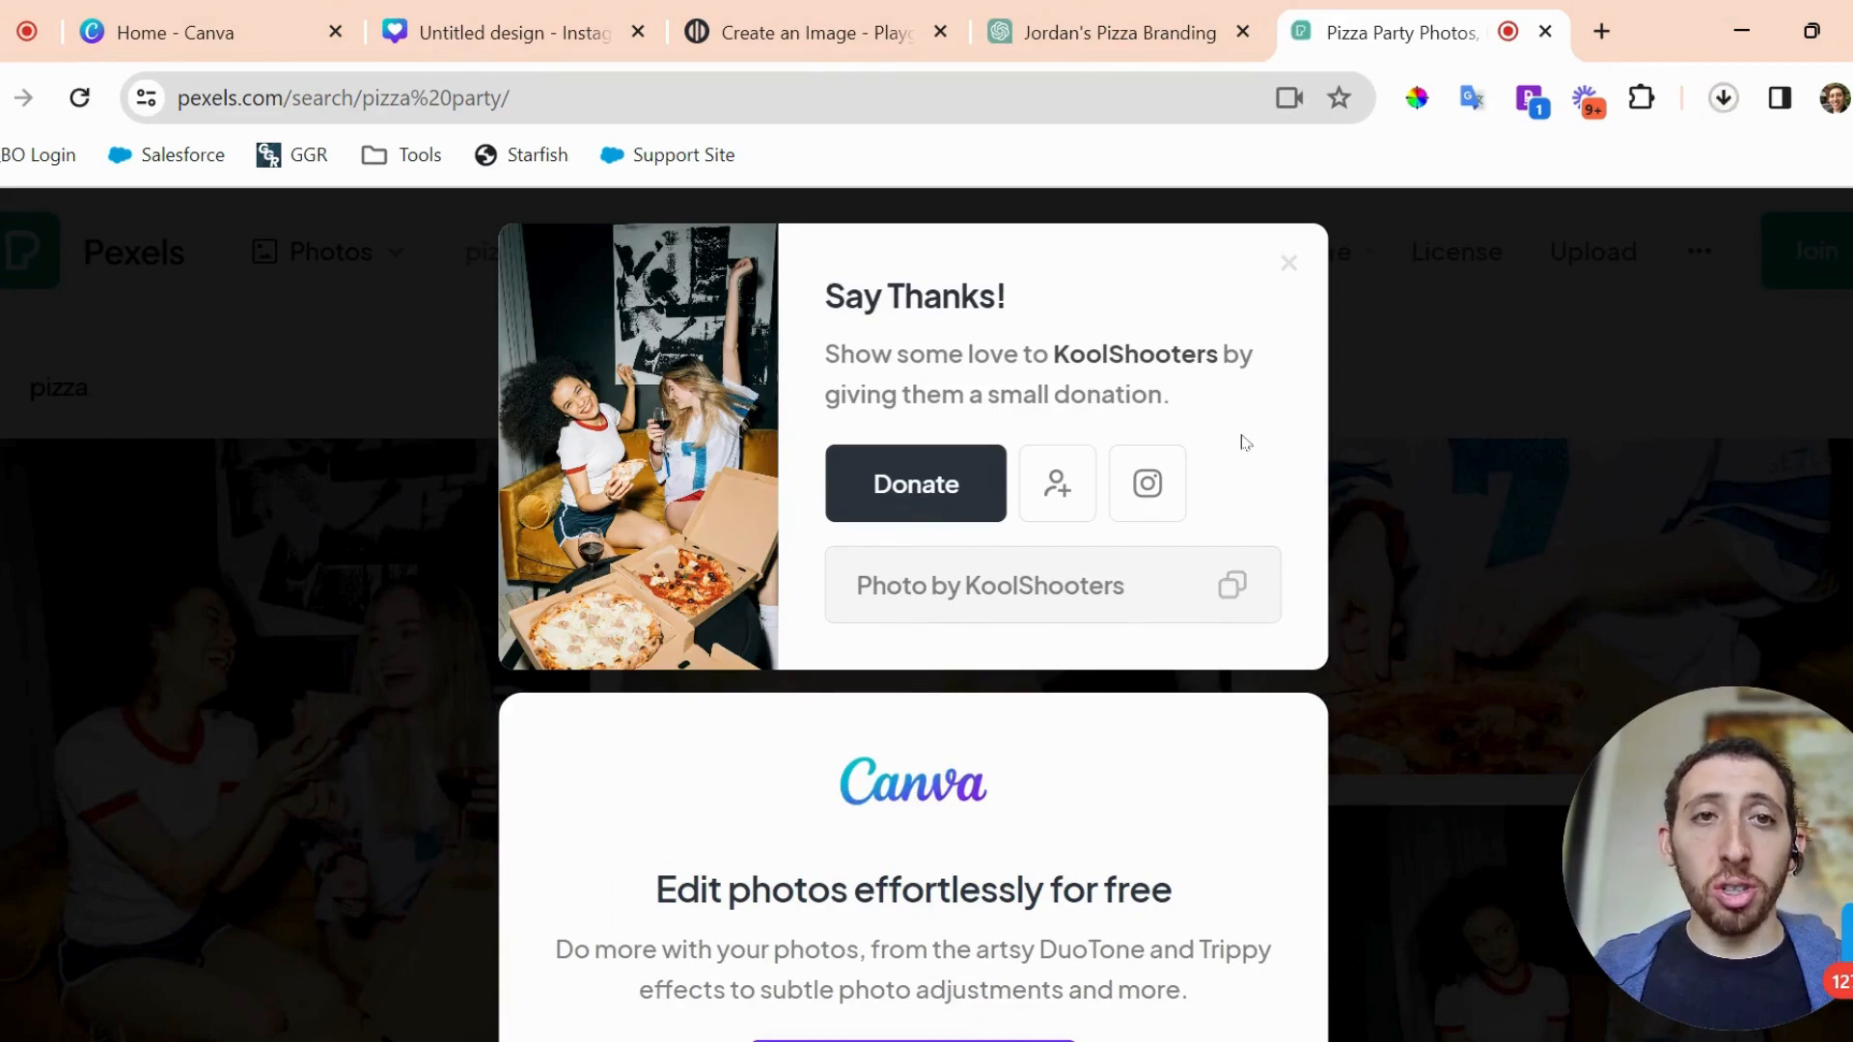
Return to the Canva Instagram post design and add a blank second page.
{"action": "left_click", "coordinate": [827, 33]}
{"action": "left_click", "coordinate": [569, 33]}
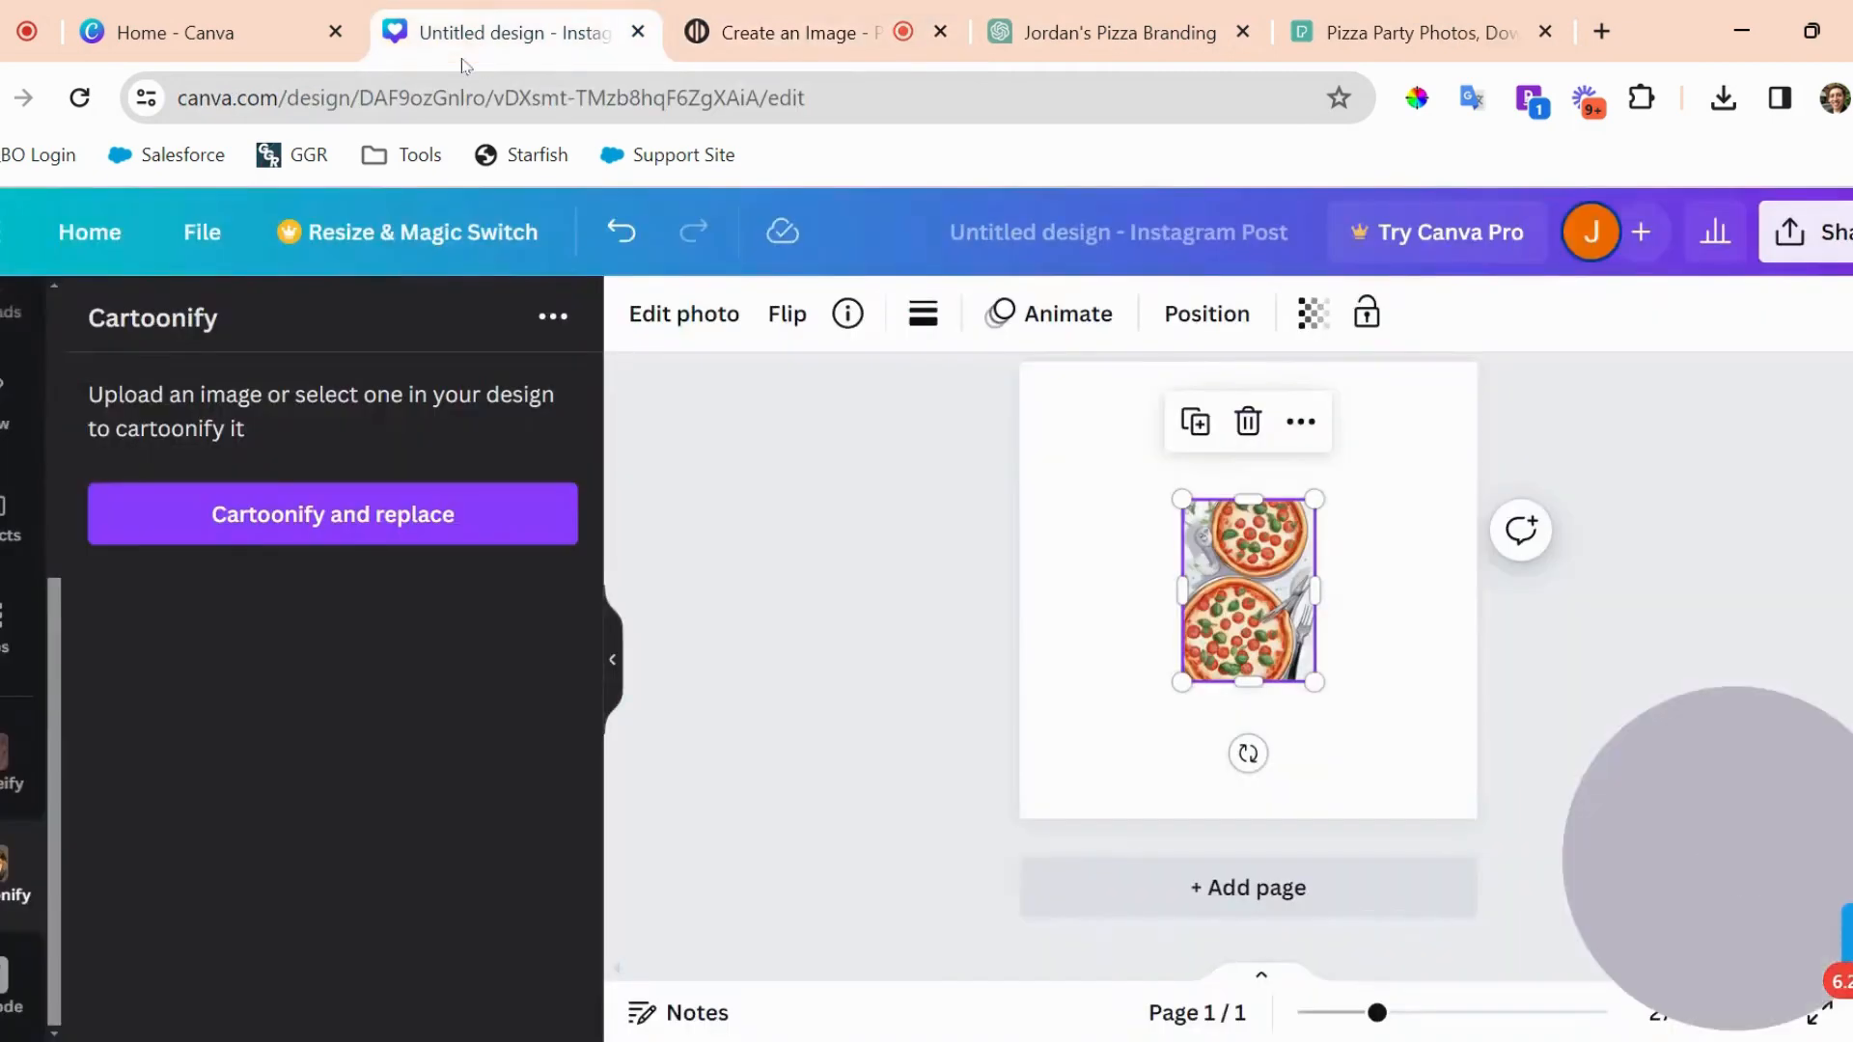
{"action": "left_click", "coordinate": [317, 536]}
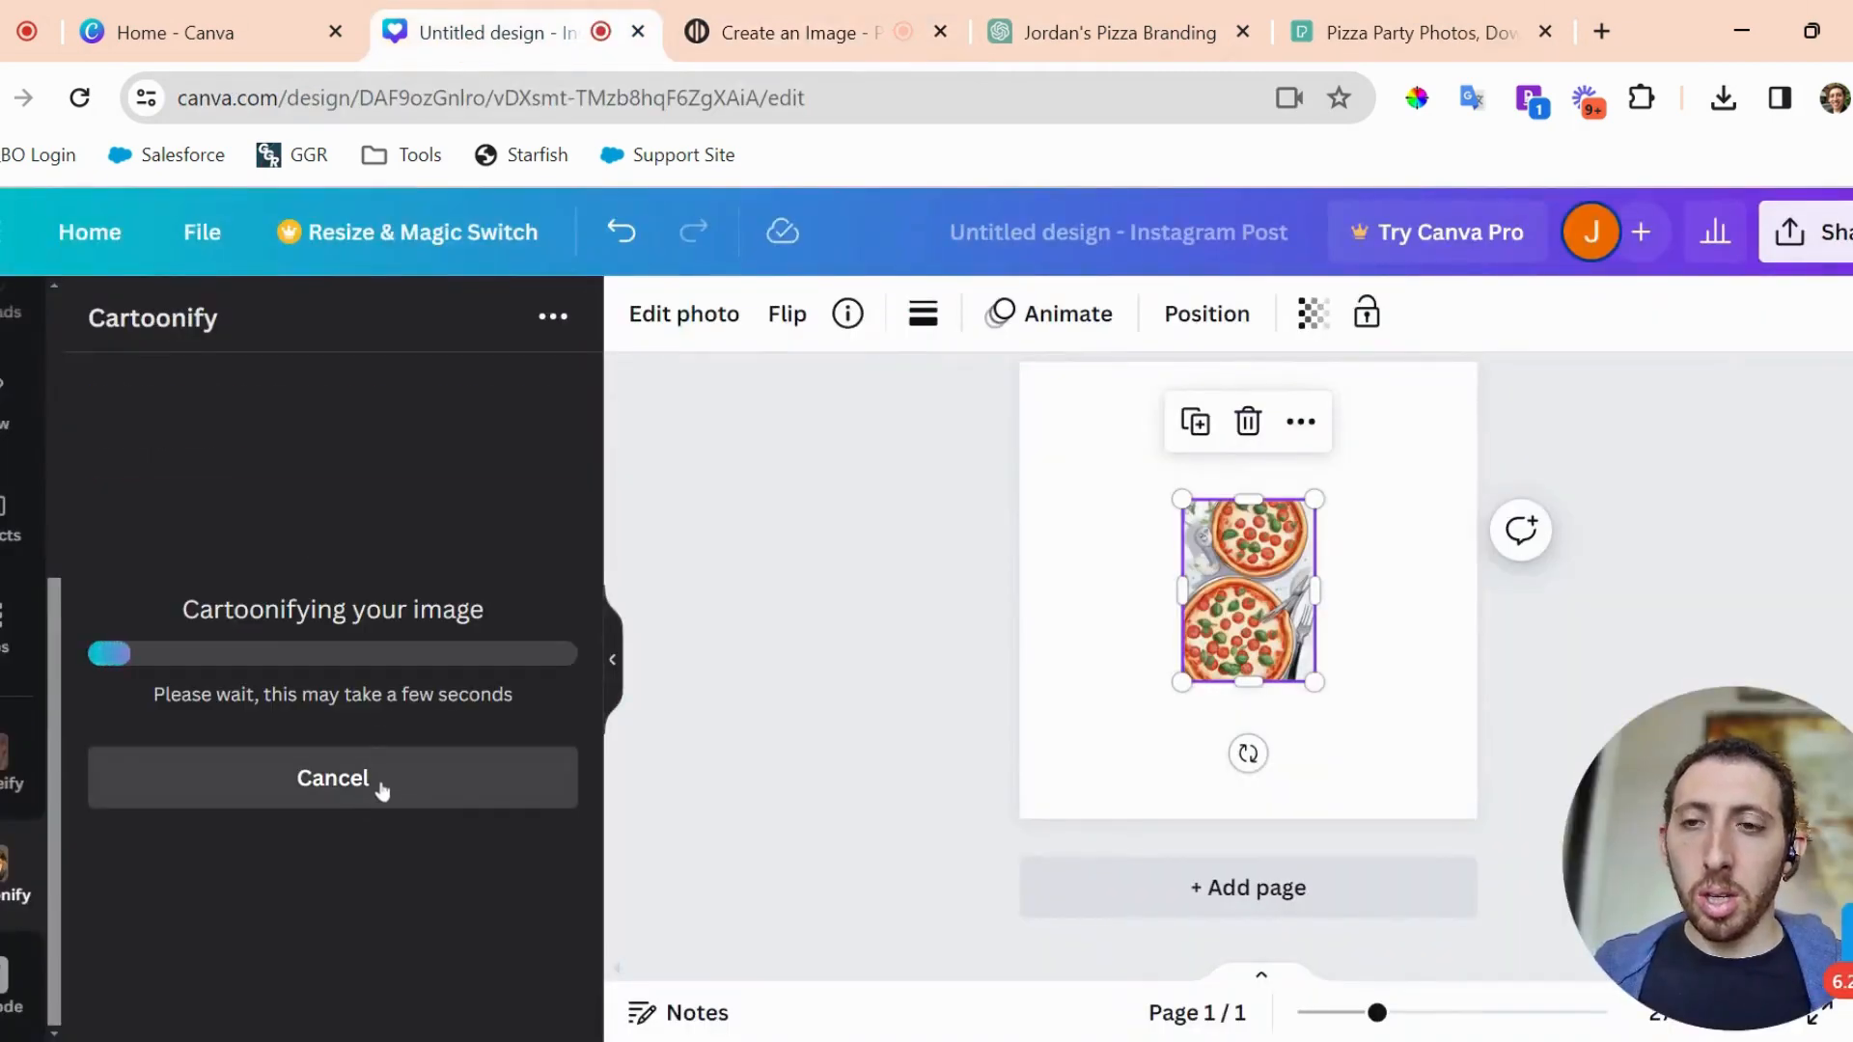
{"action": "left_click", "coordinate": [333, 778]}
{"action": "left_click", "coordinate": [1230, 885]}
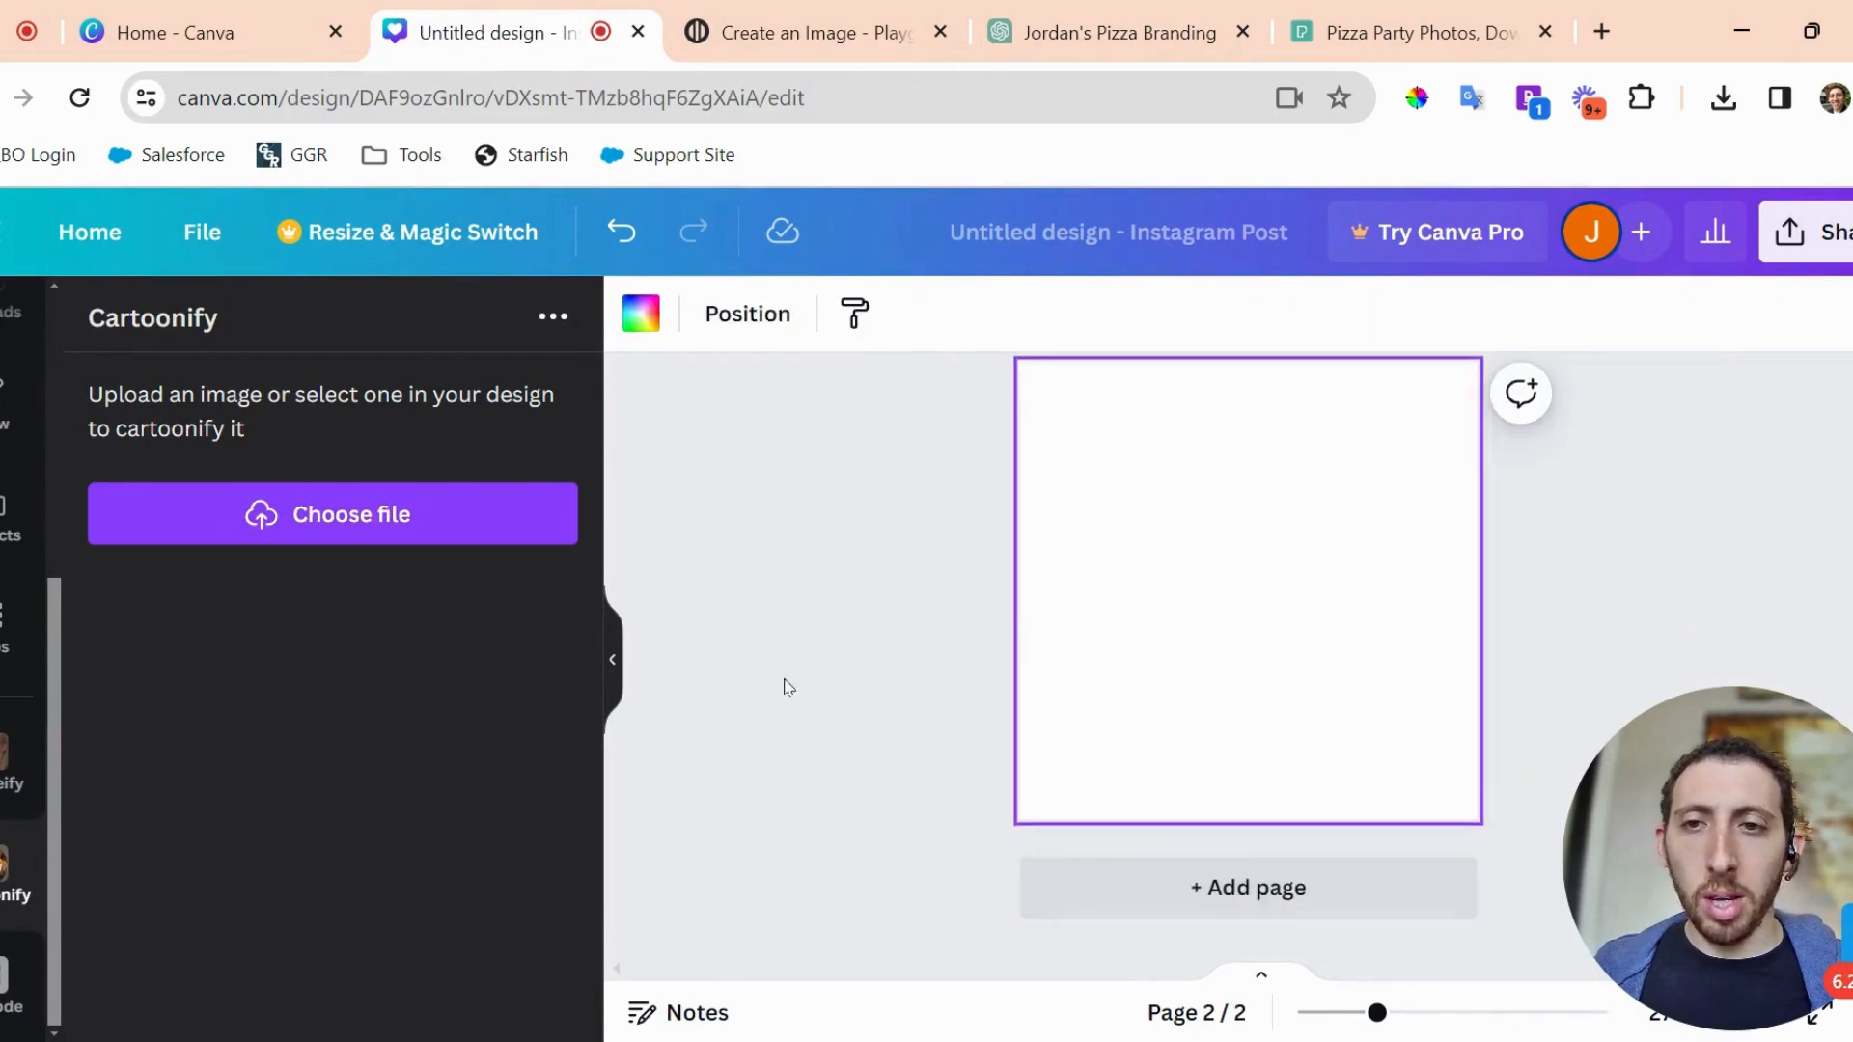
Cartoonify the downloaded pizza party photo onto page 2, and run Cartoonify and replace once more on the resulting image.
{"action": "left_click", "coordinate": [394, 523]}
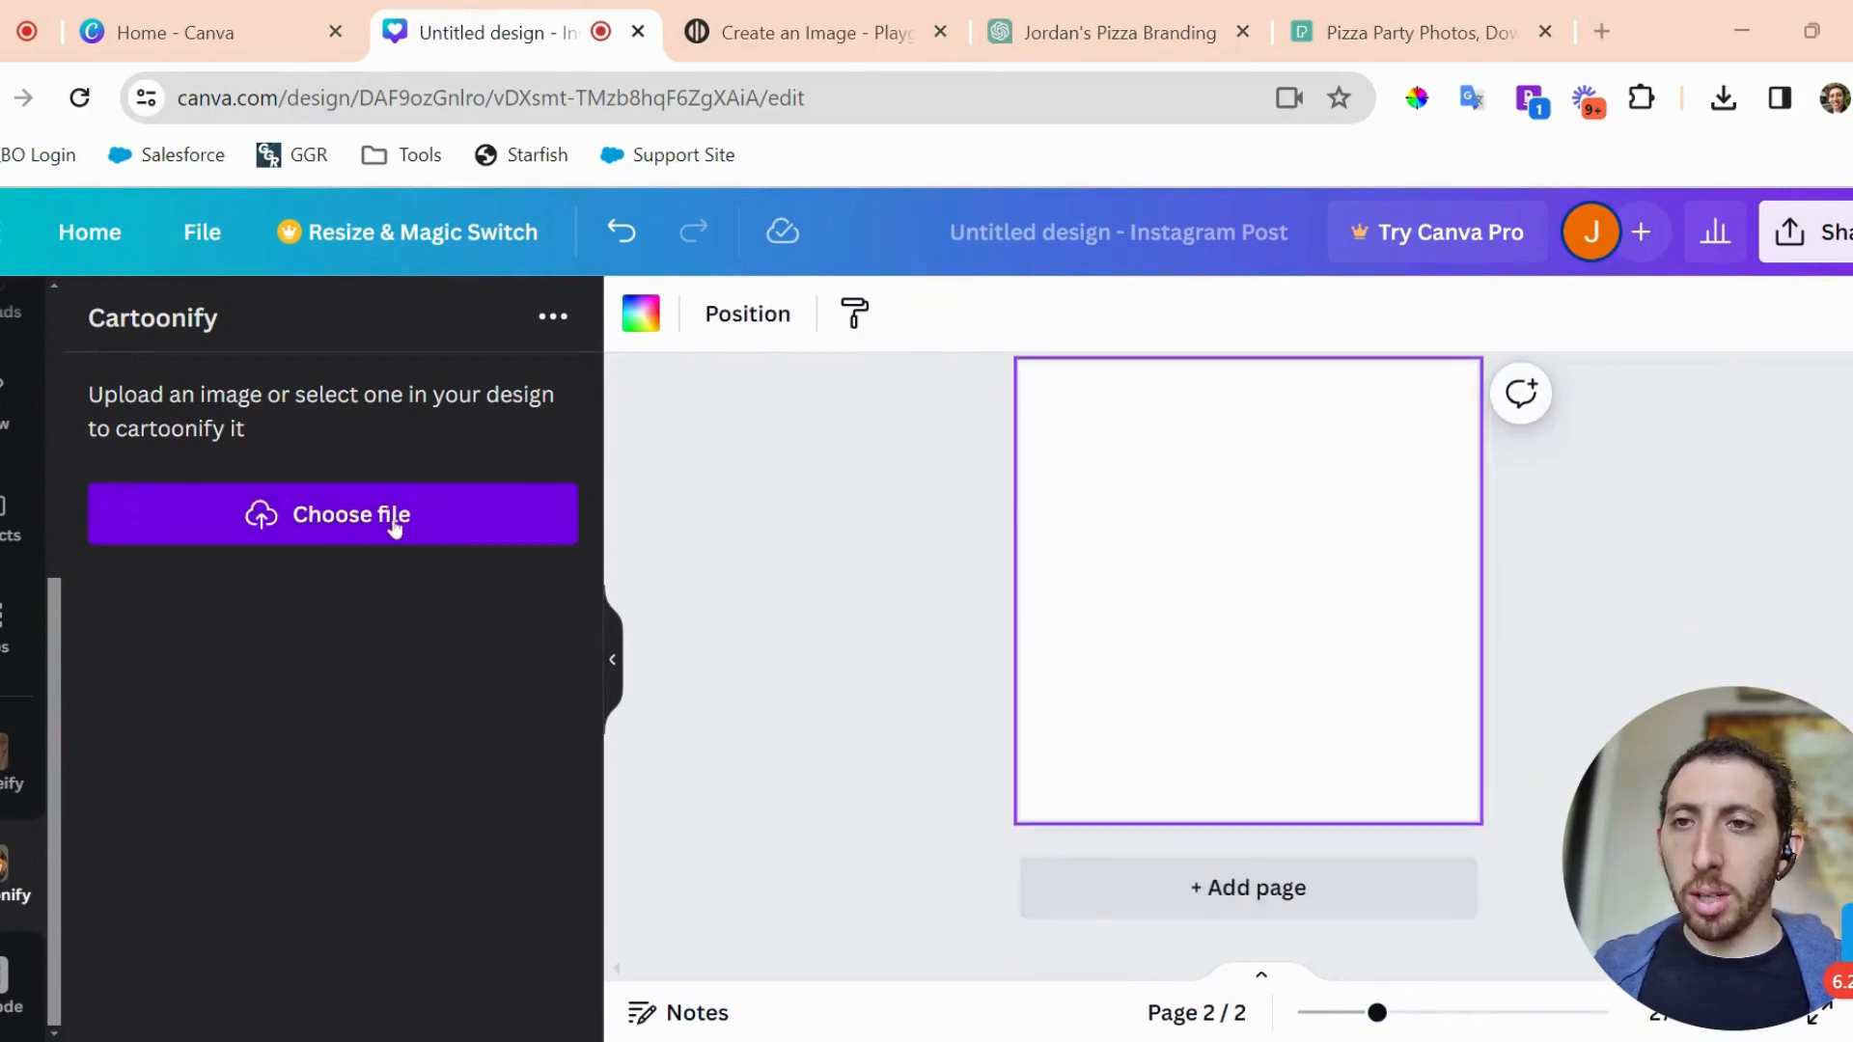
{"action": "double_click", "coordinate": [416, 287]}
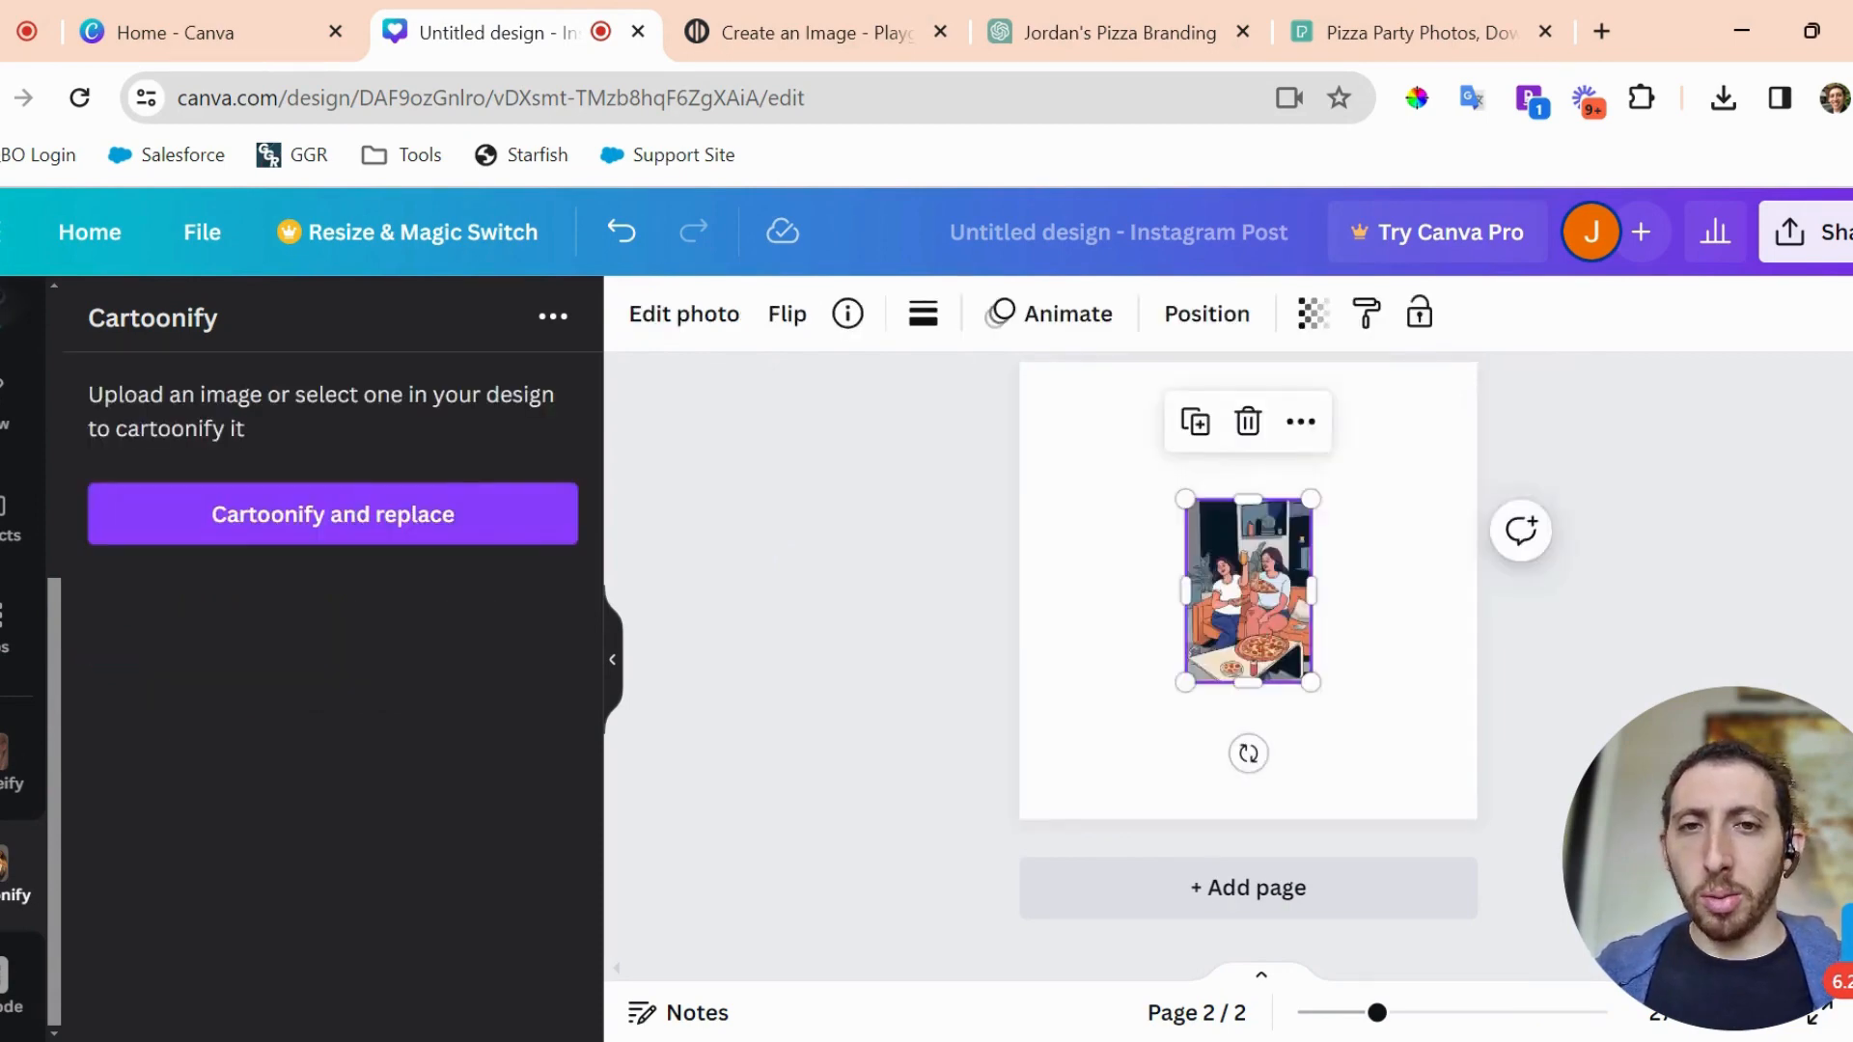
{"action": "scroll", "coordinate": [1247, 546], "scroll_direction": "up", "scroll_amount": 5}
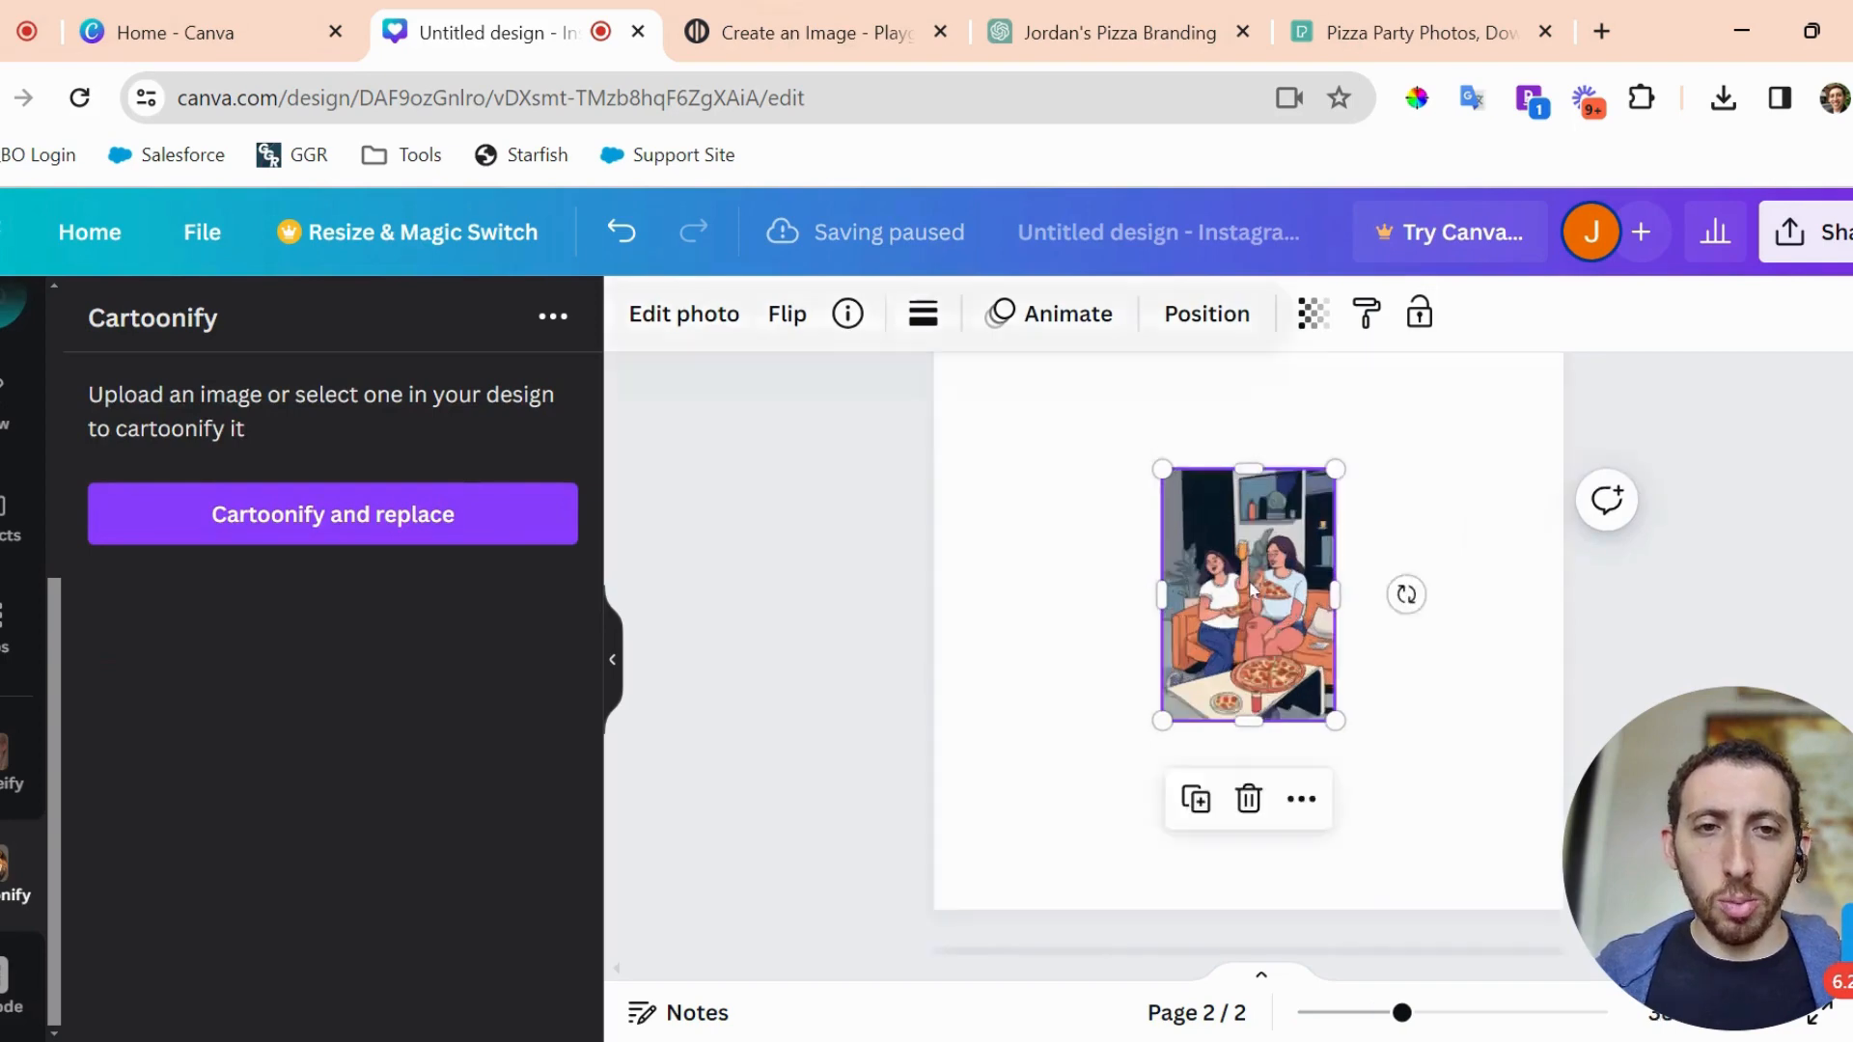
{"action": "scroll", "coordinate": [1249, 660], "scroll_direction": "up", "scroll_amount": 2}
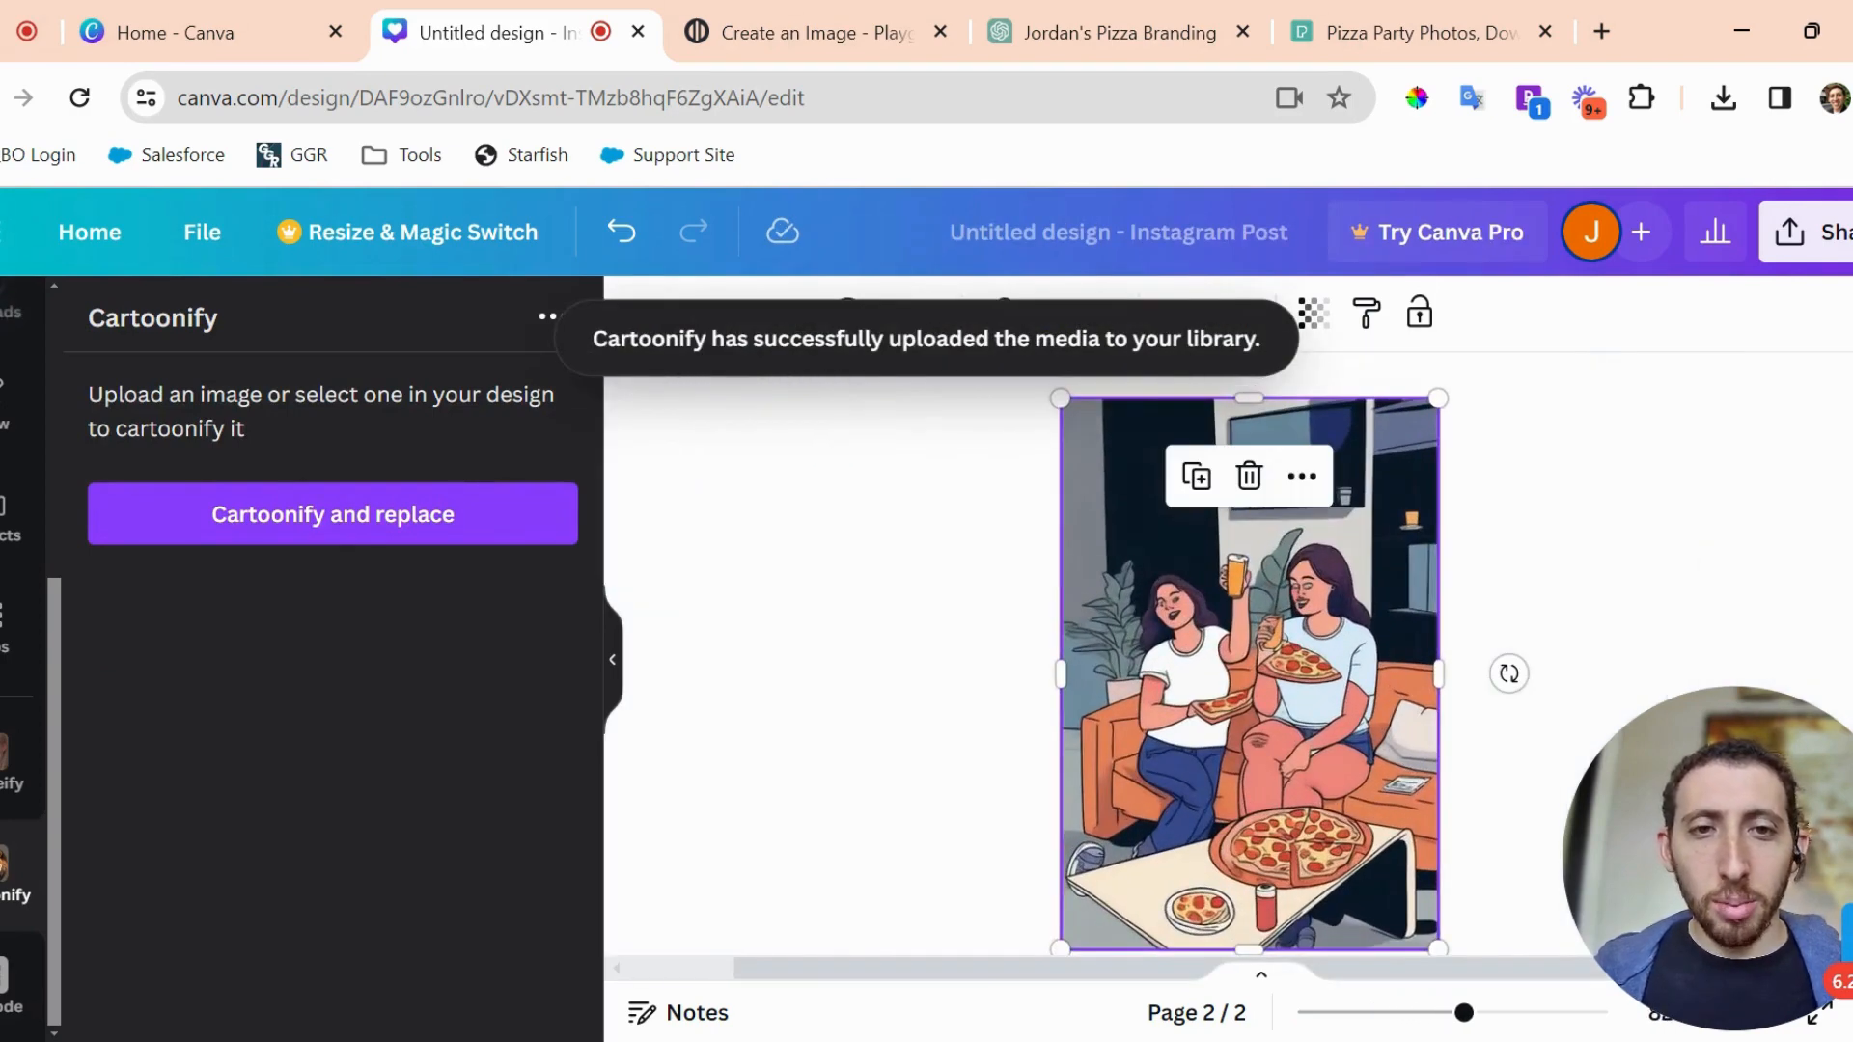
{"action": "scroll", "coordinate": [1249, 660], "scroll_direction": "up", "scroll_amount": 2}
{"action": "scroll", "coordinate": [1249, 660], "scroll_direction": "down", "scroll_amount": 5}
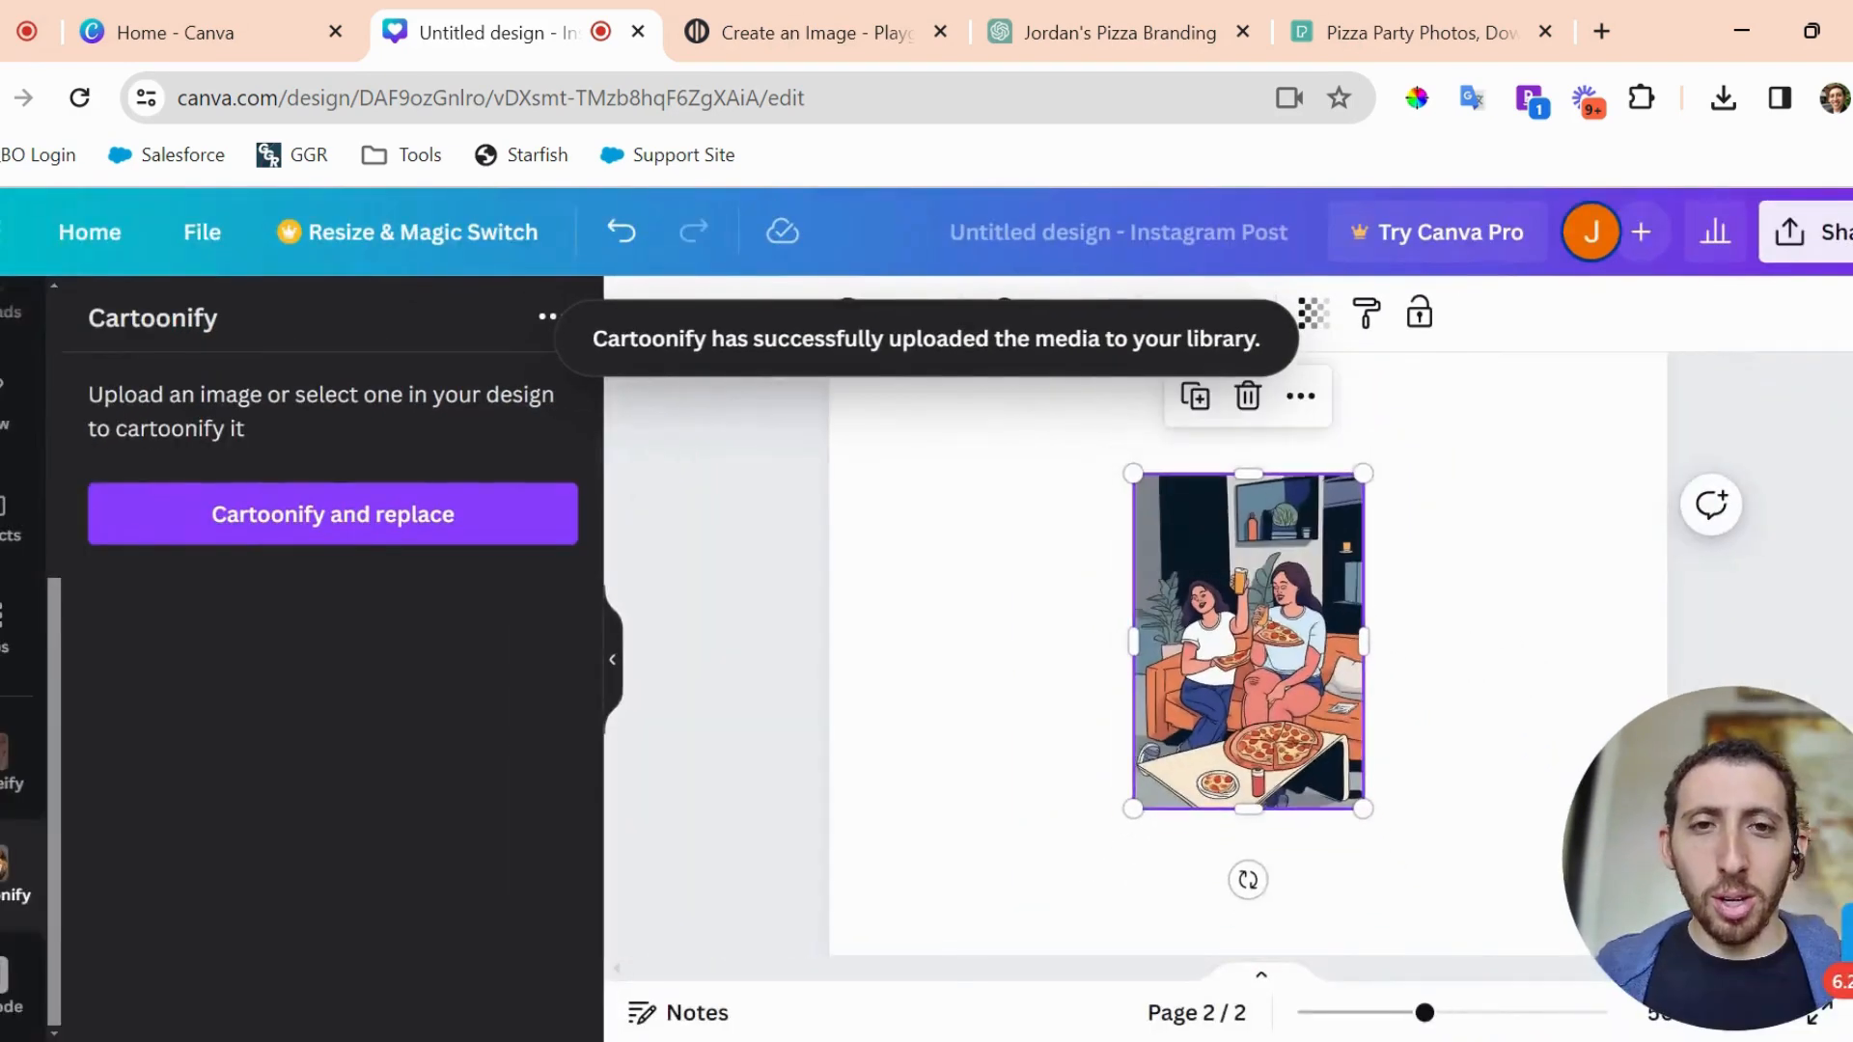
{"action": "left_click", "coordinate": [430, 531]}
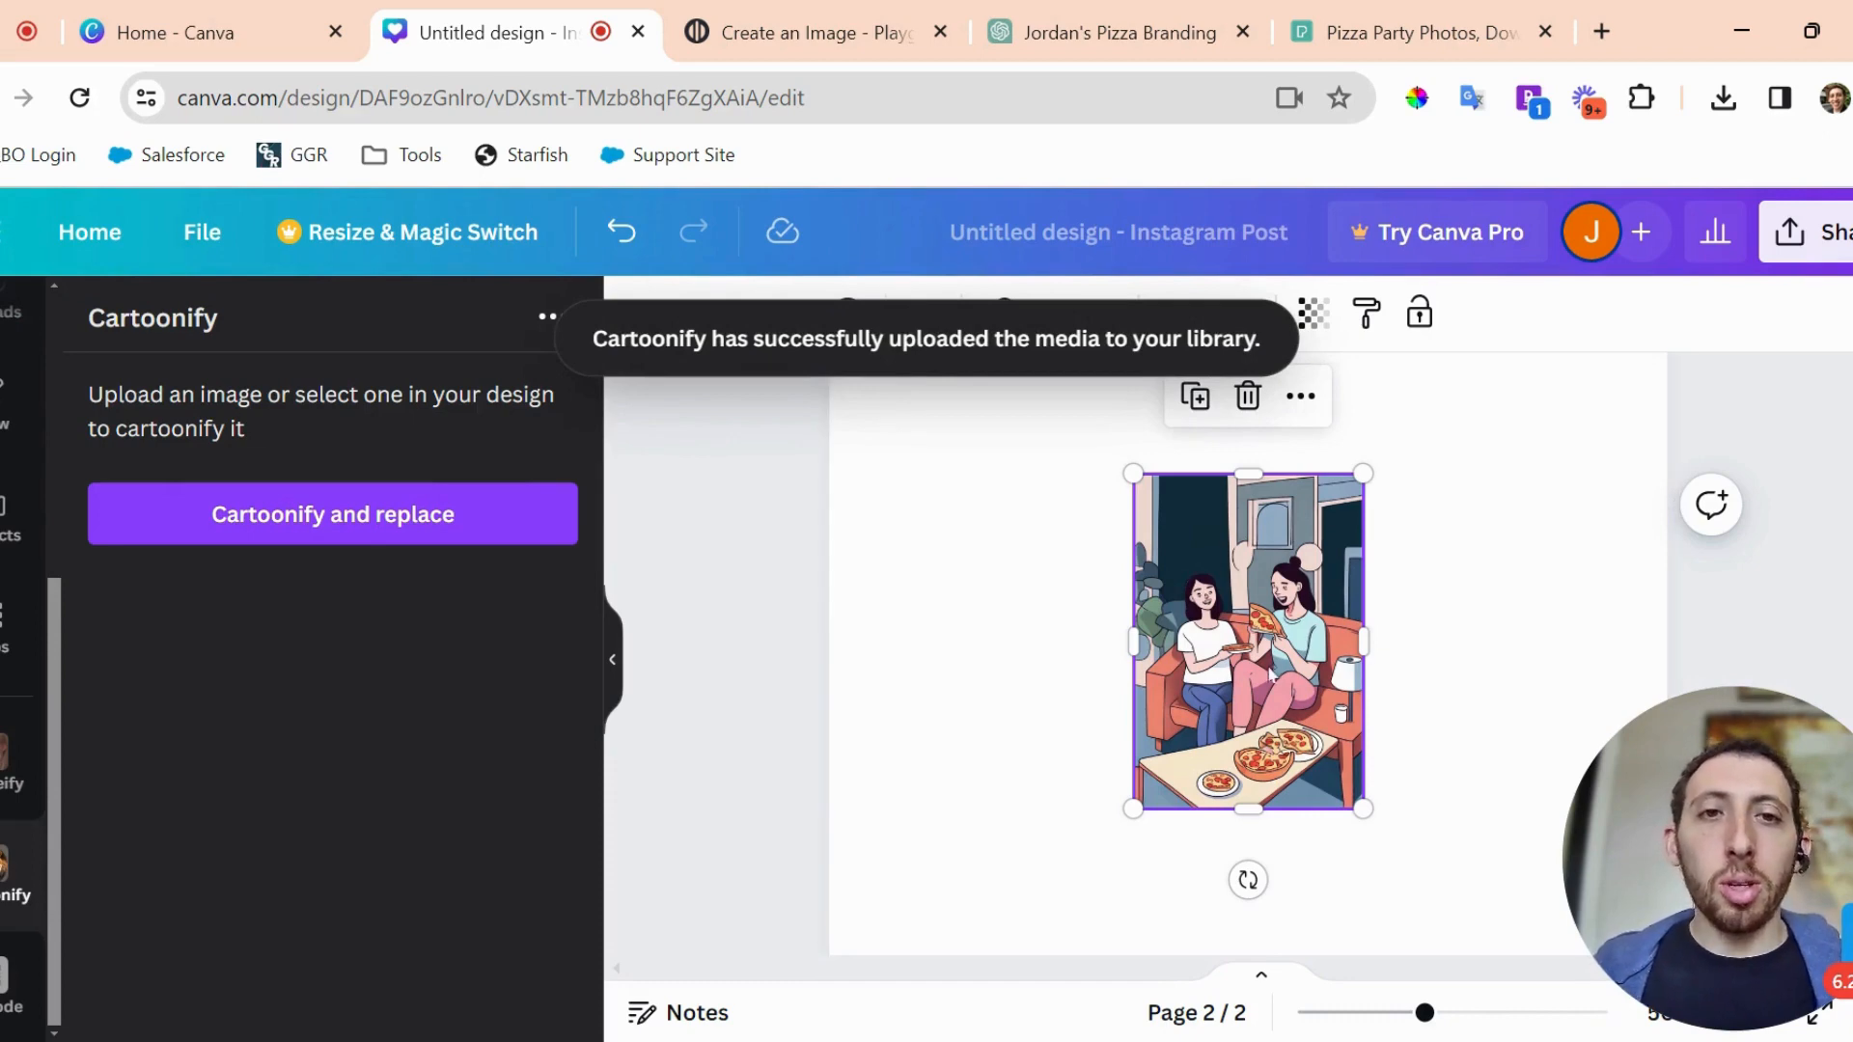
{"action": "scroll", "coordinate": [8, 664], "scroll_direction": "up", "scroll_amount": 4}
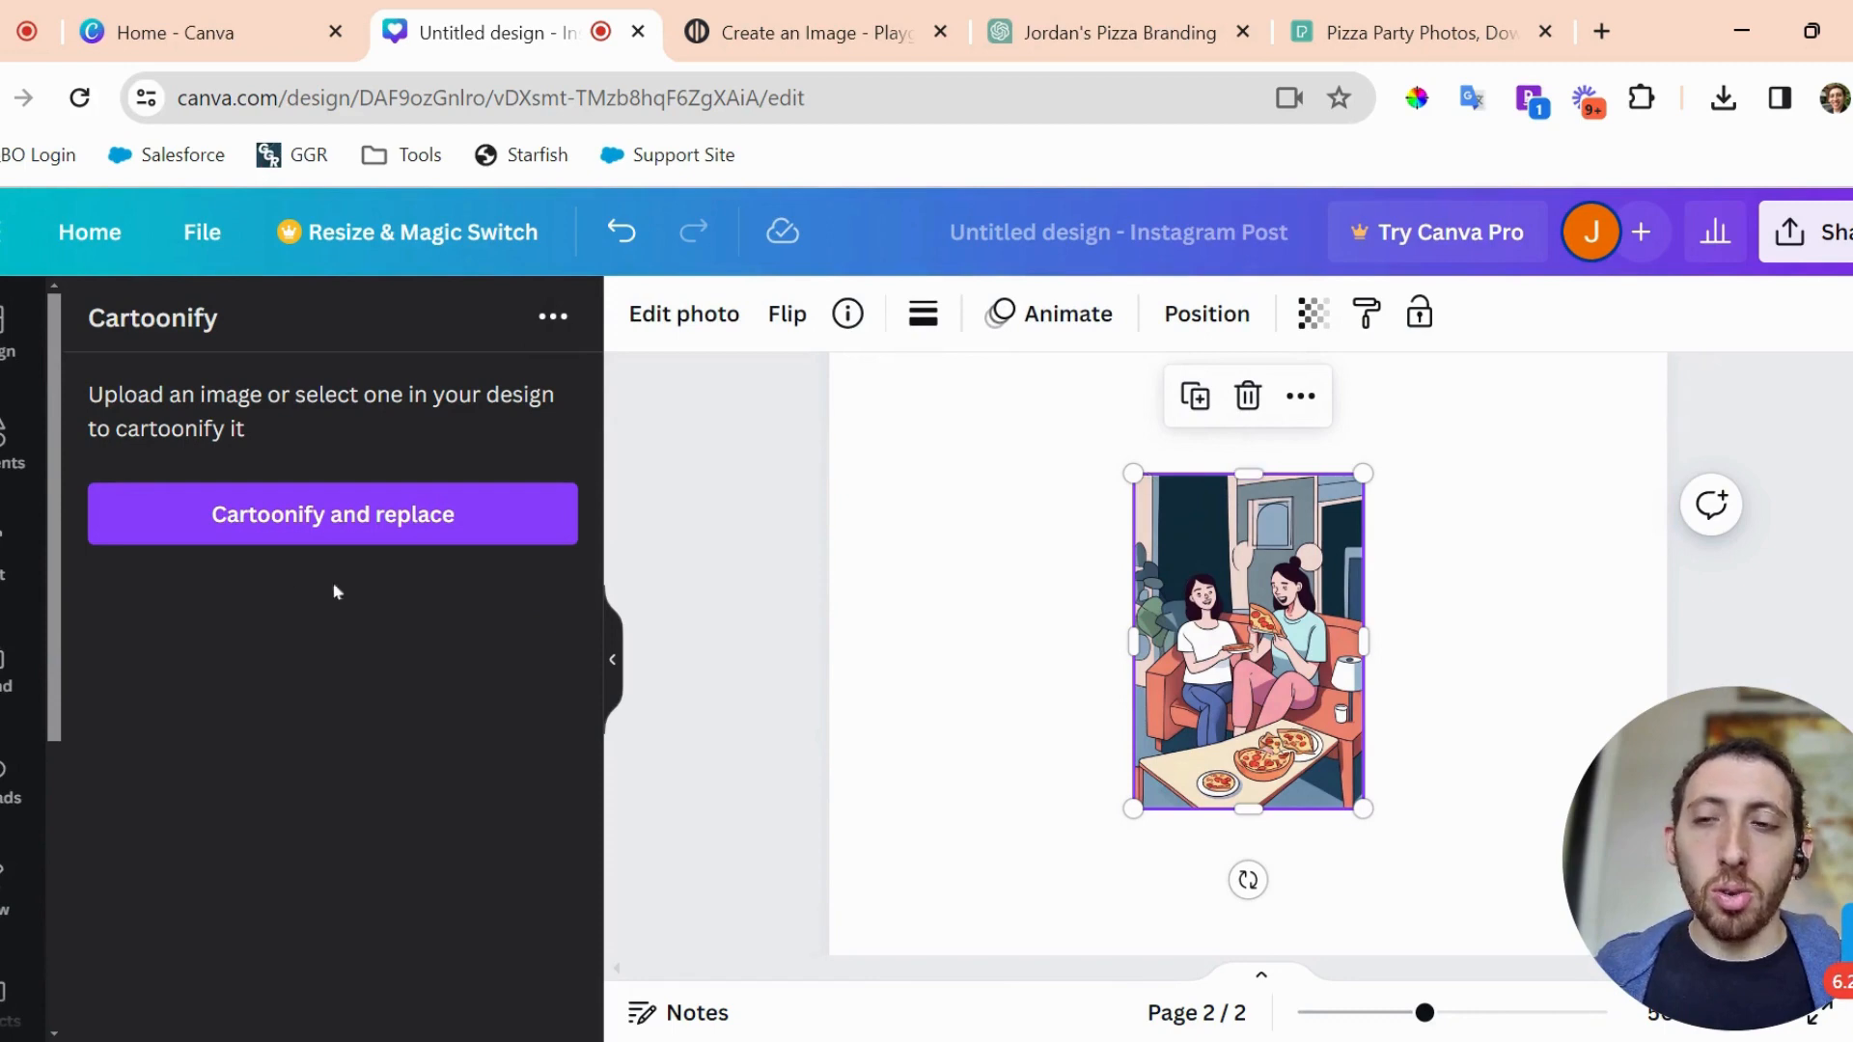
Add the heading "Celebrate Friday with a Pizza Party" over the pizza image on page 1, scaled down to about size 42.9.
{"action": "scroll", "coordinate": [1292, 790], "scroll_direction": "up", "scroll_amount": 5}
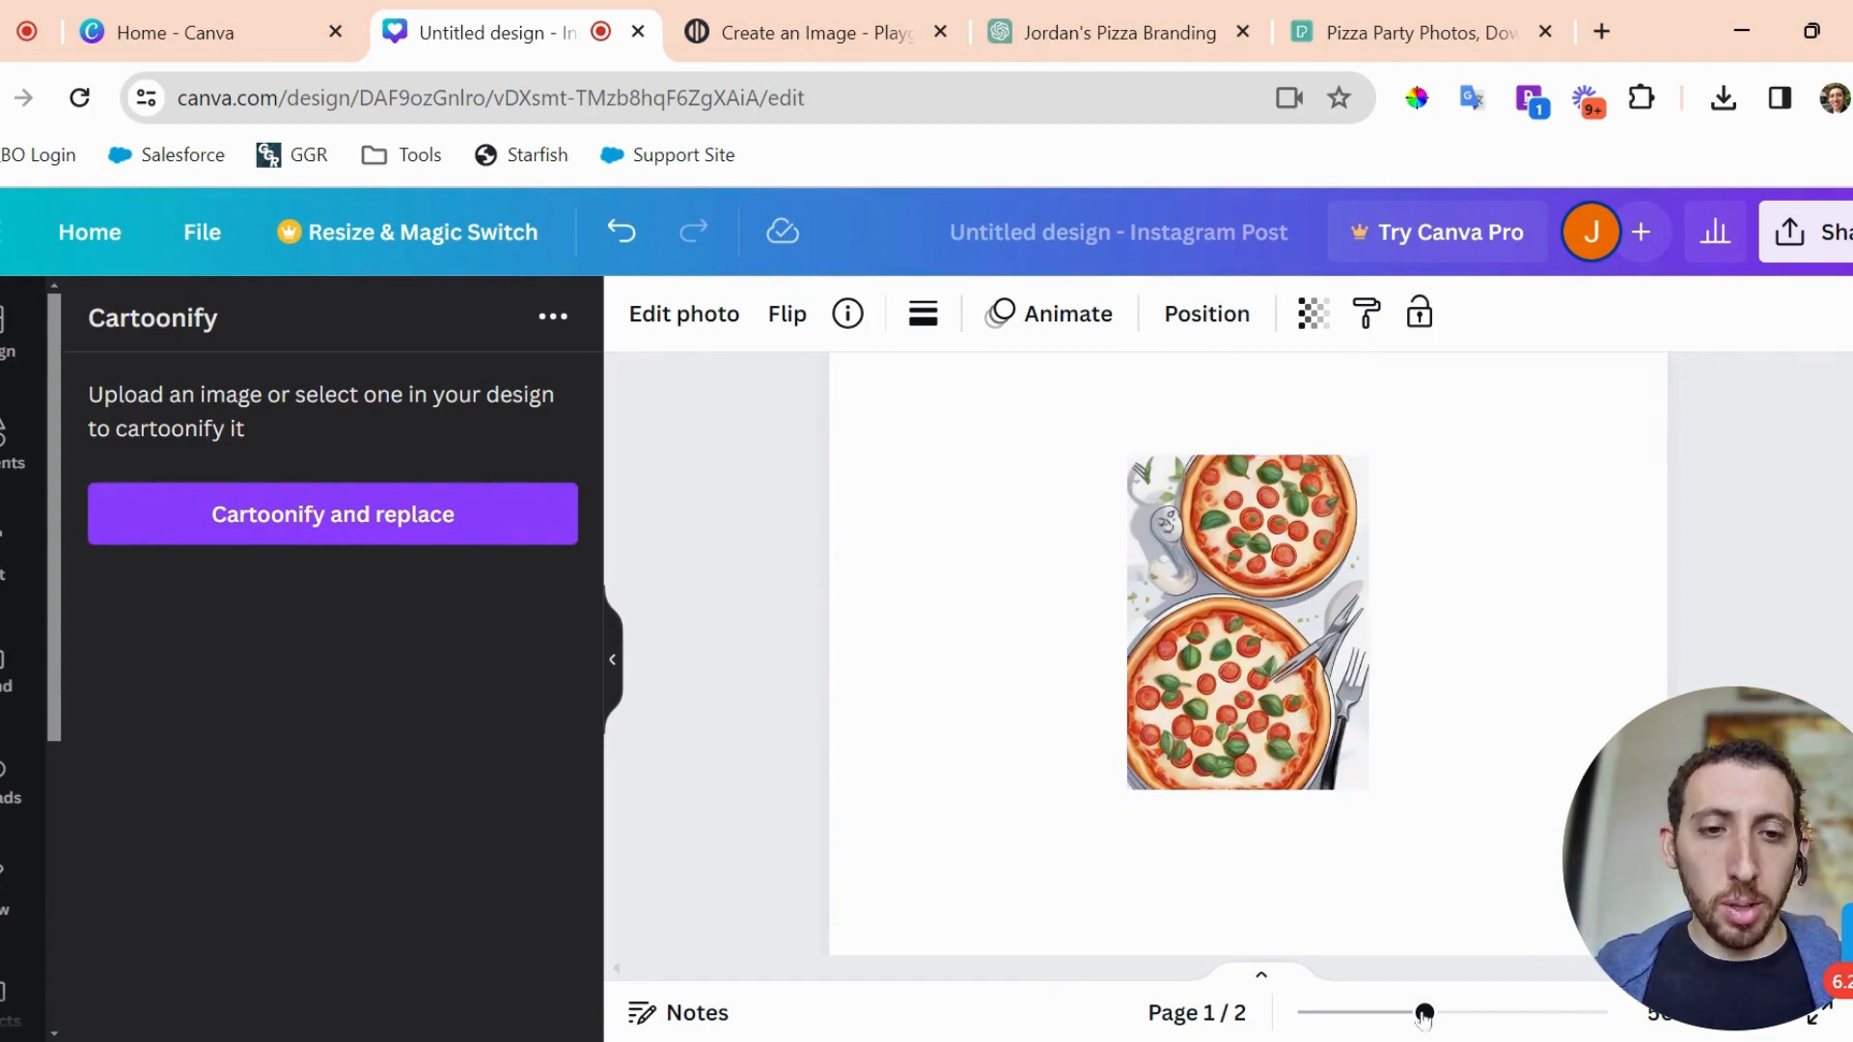
{"action": "left_click_drag", "start_coordinate": [1423, 1013], "coordinate": [1483, 1013]}
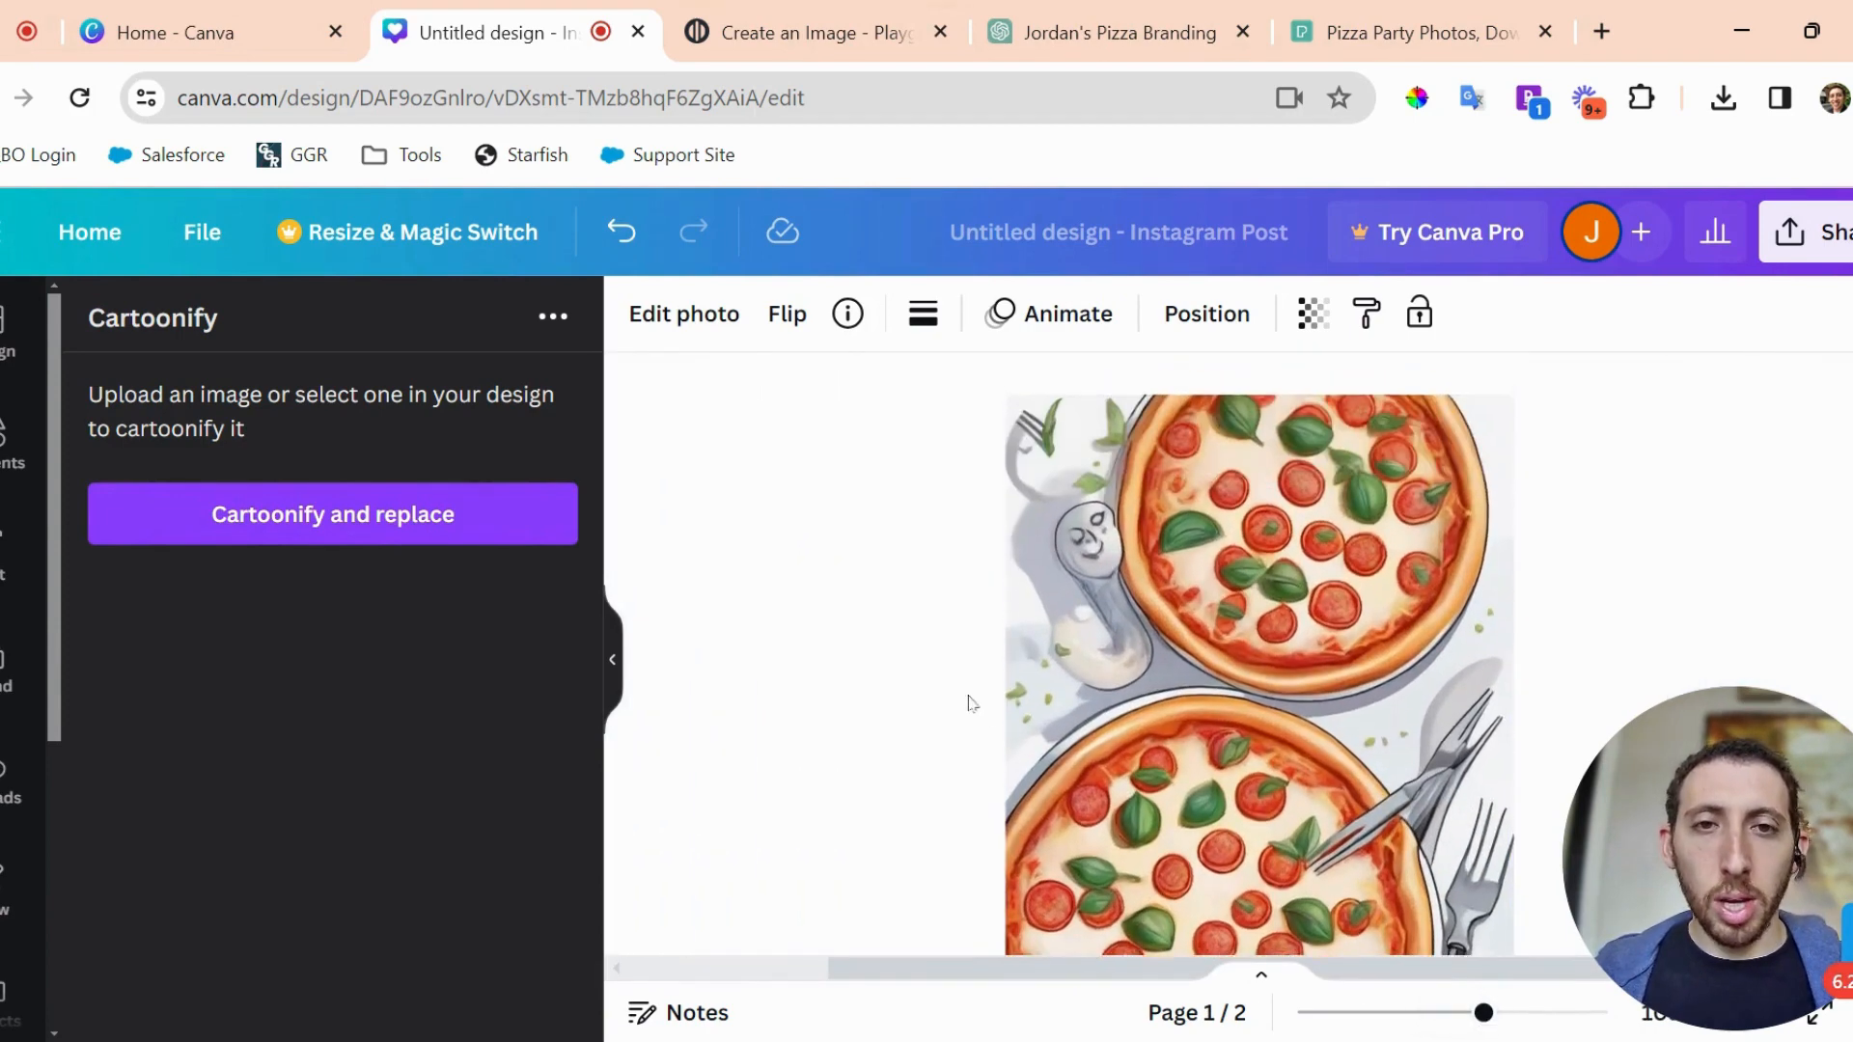
{"action": "scroll", "coordinate": [972, 704], "scroll_direction": "up", "scroll_amount": 1}
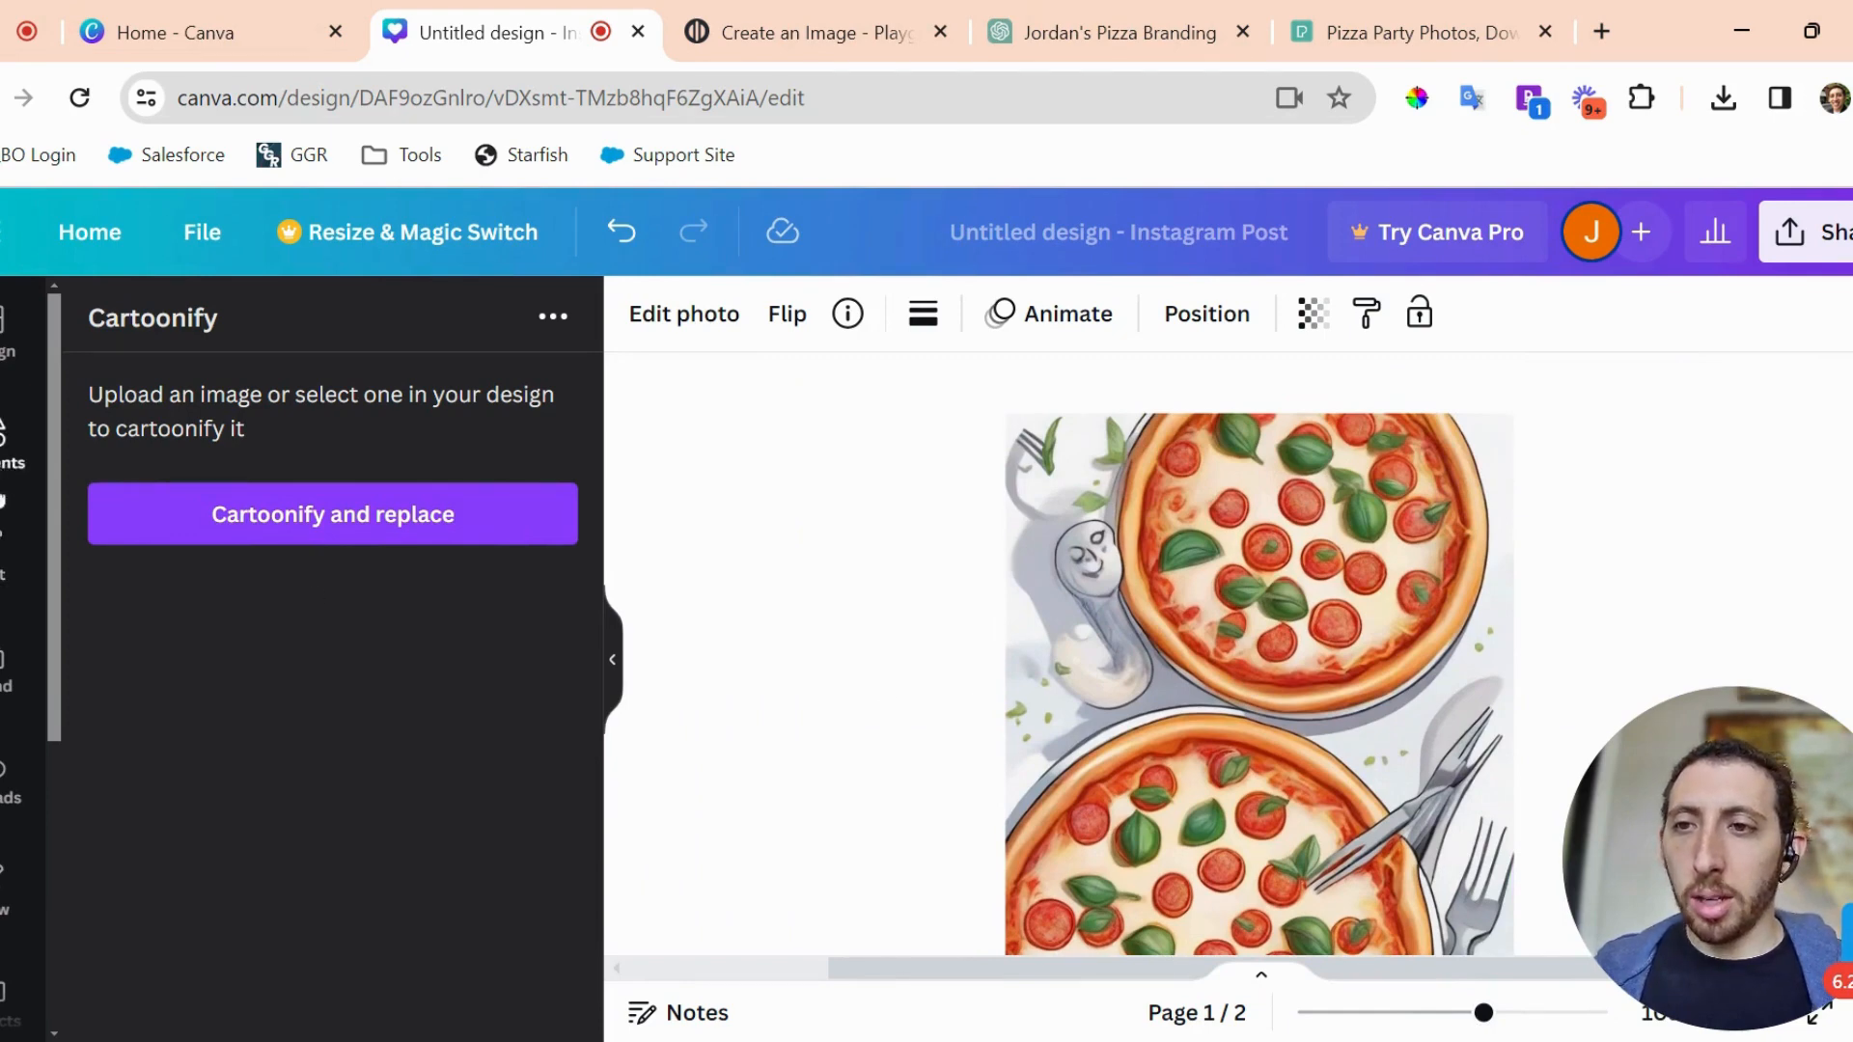
{"action": "left_click", "coordinate": [3, 536]}
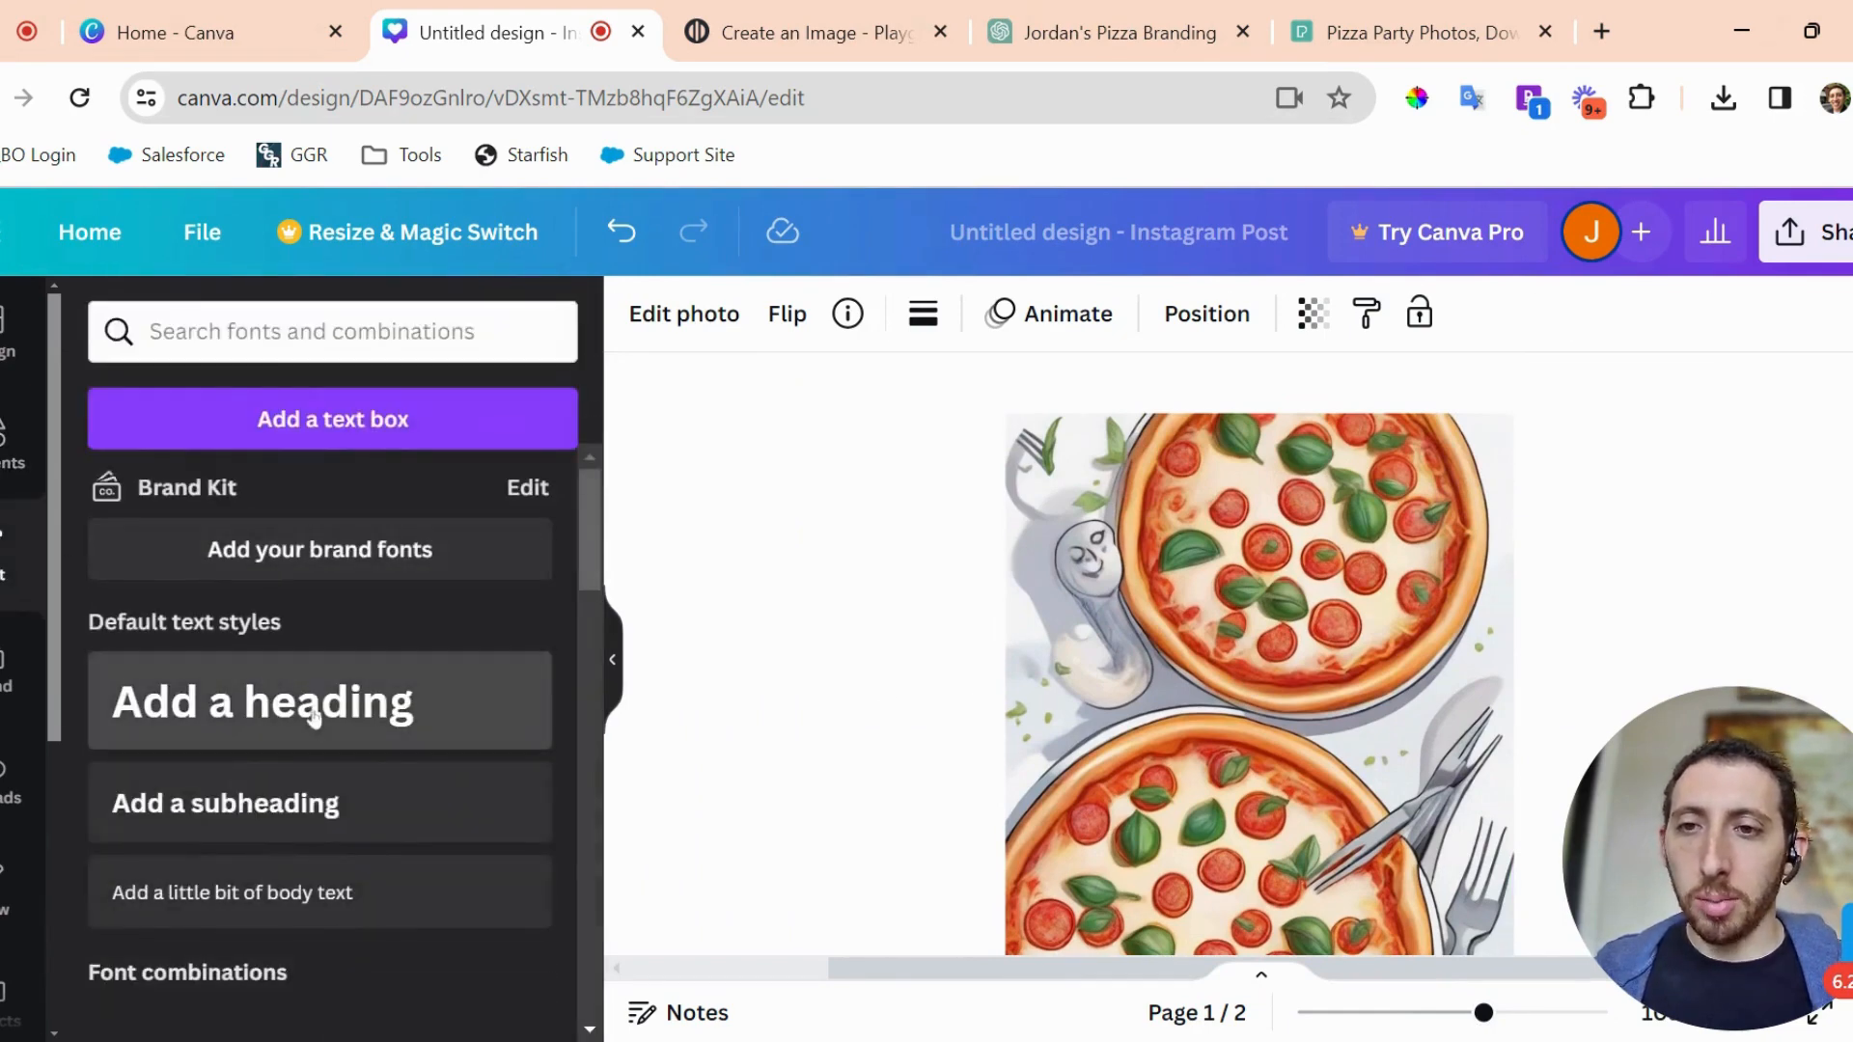
{"action": "left_click", "coordinate": [313, 718]}
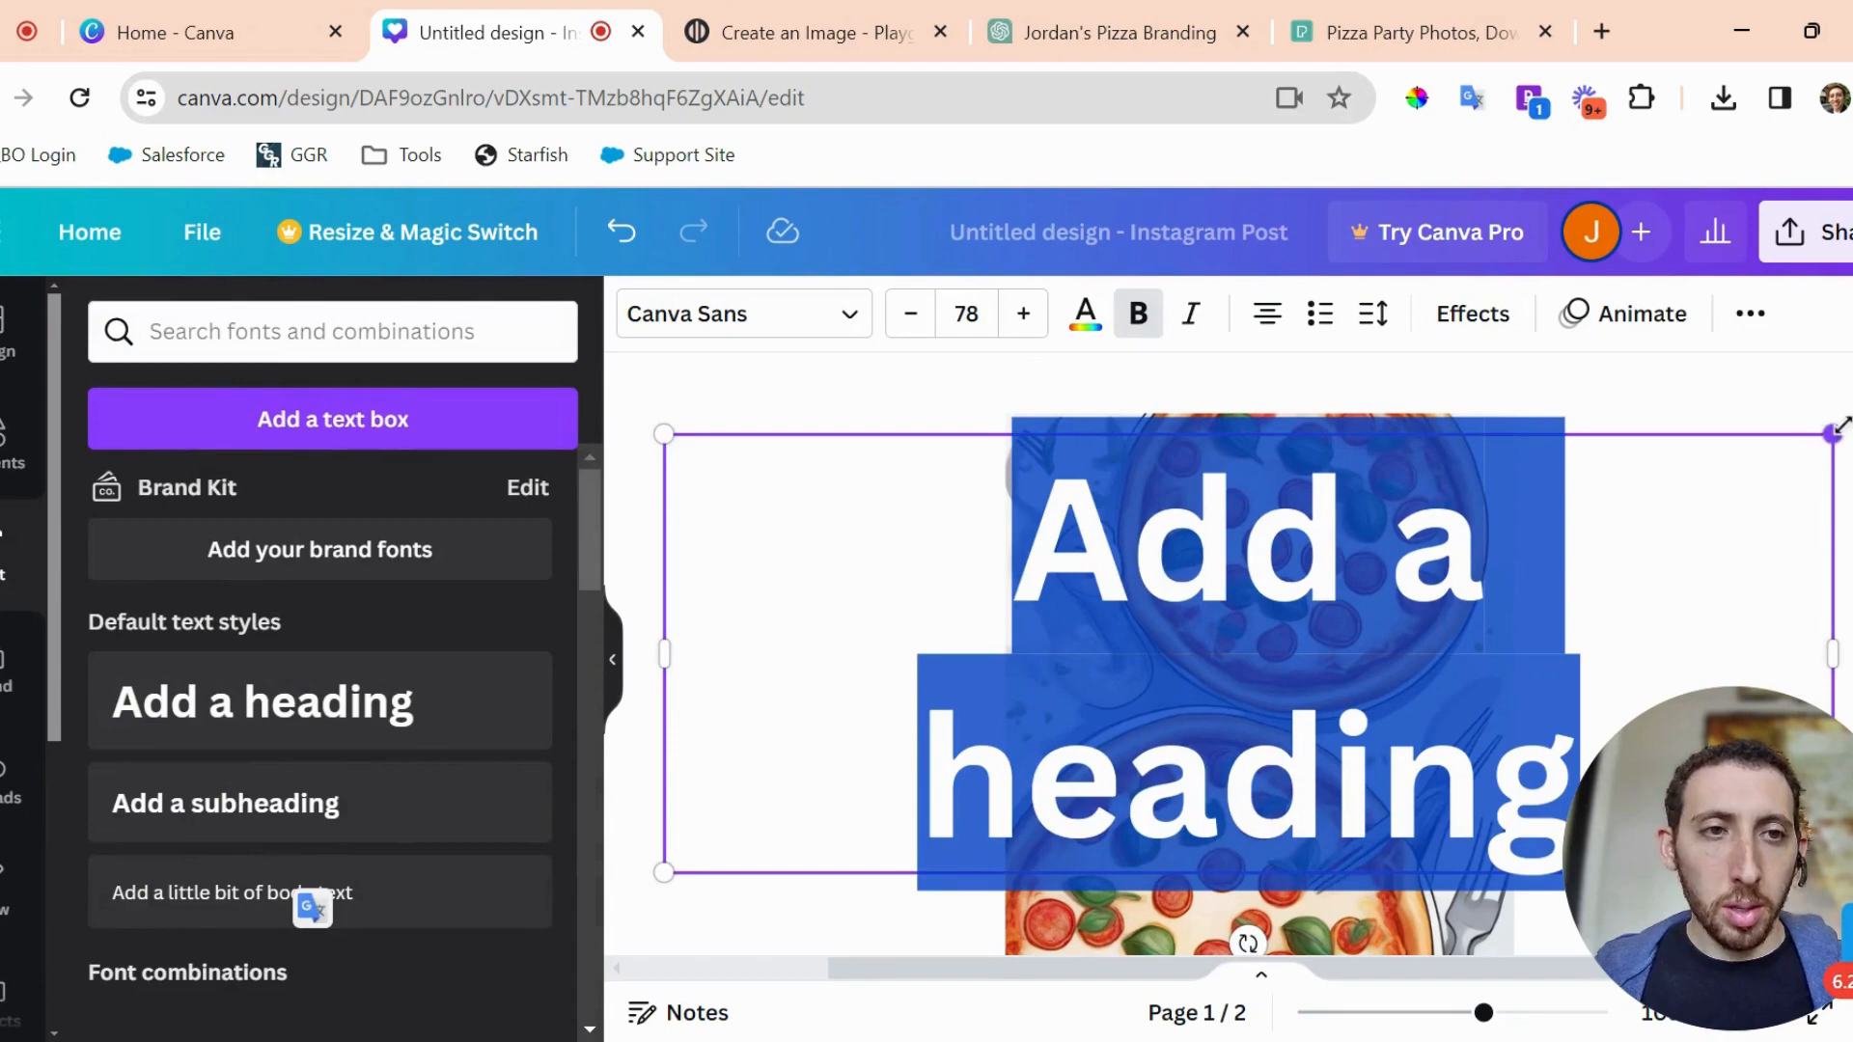
{"action": "left_click_drag", "start_coordinate": [1840, 425], "coordinate": [1307, 632]}
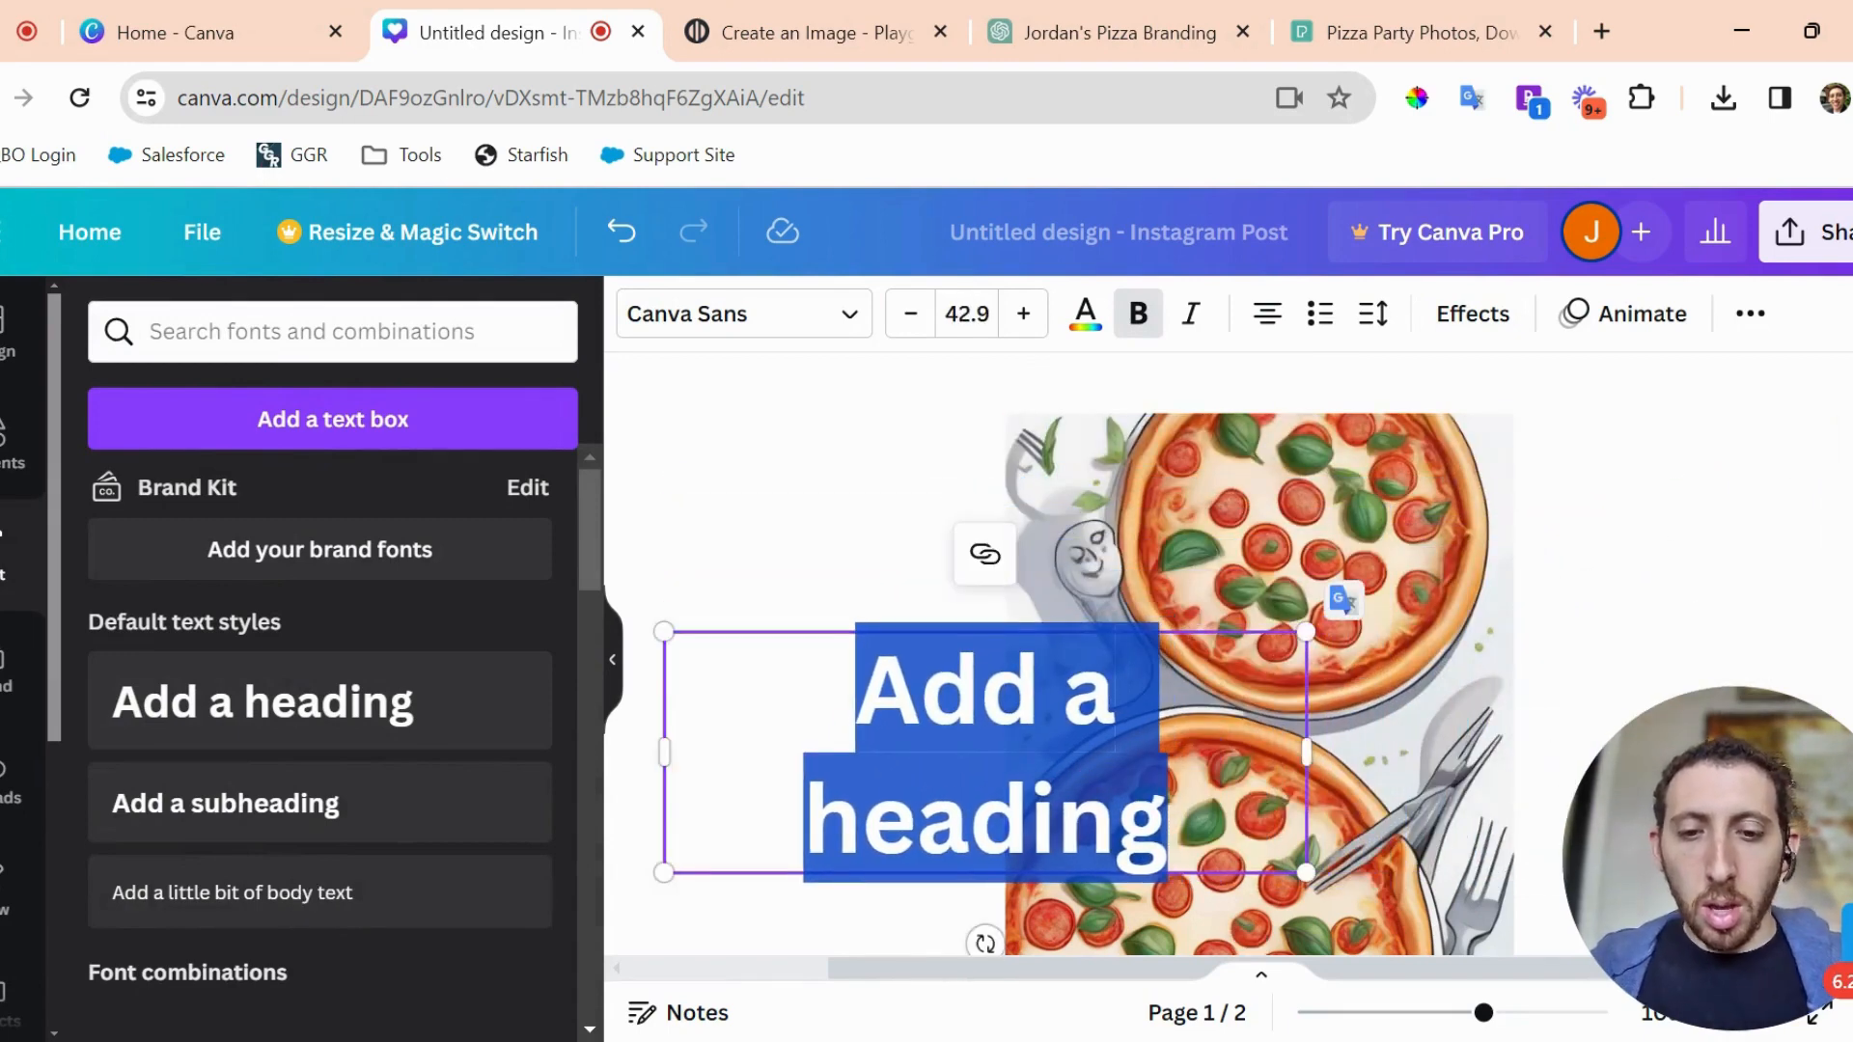
{"action": "type", "text": "Celebrate"}
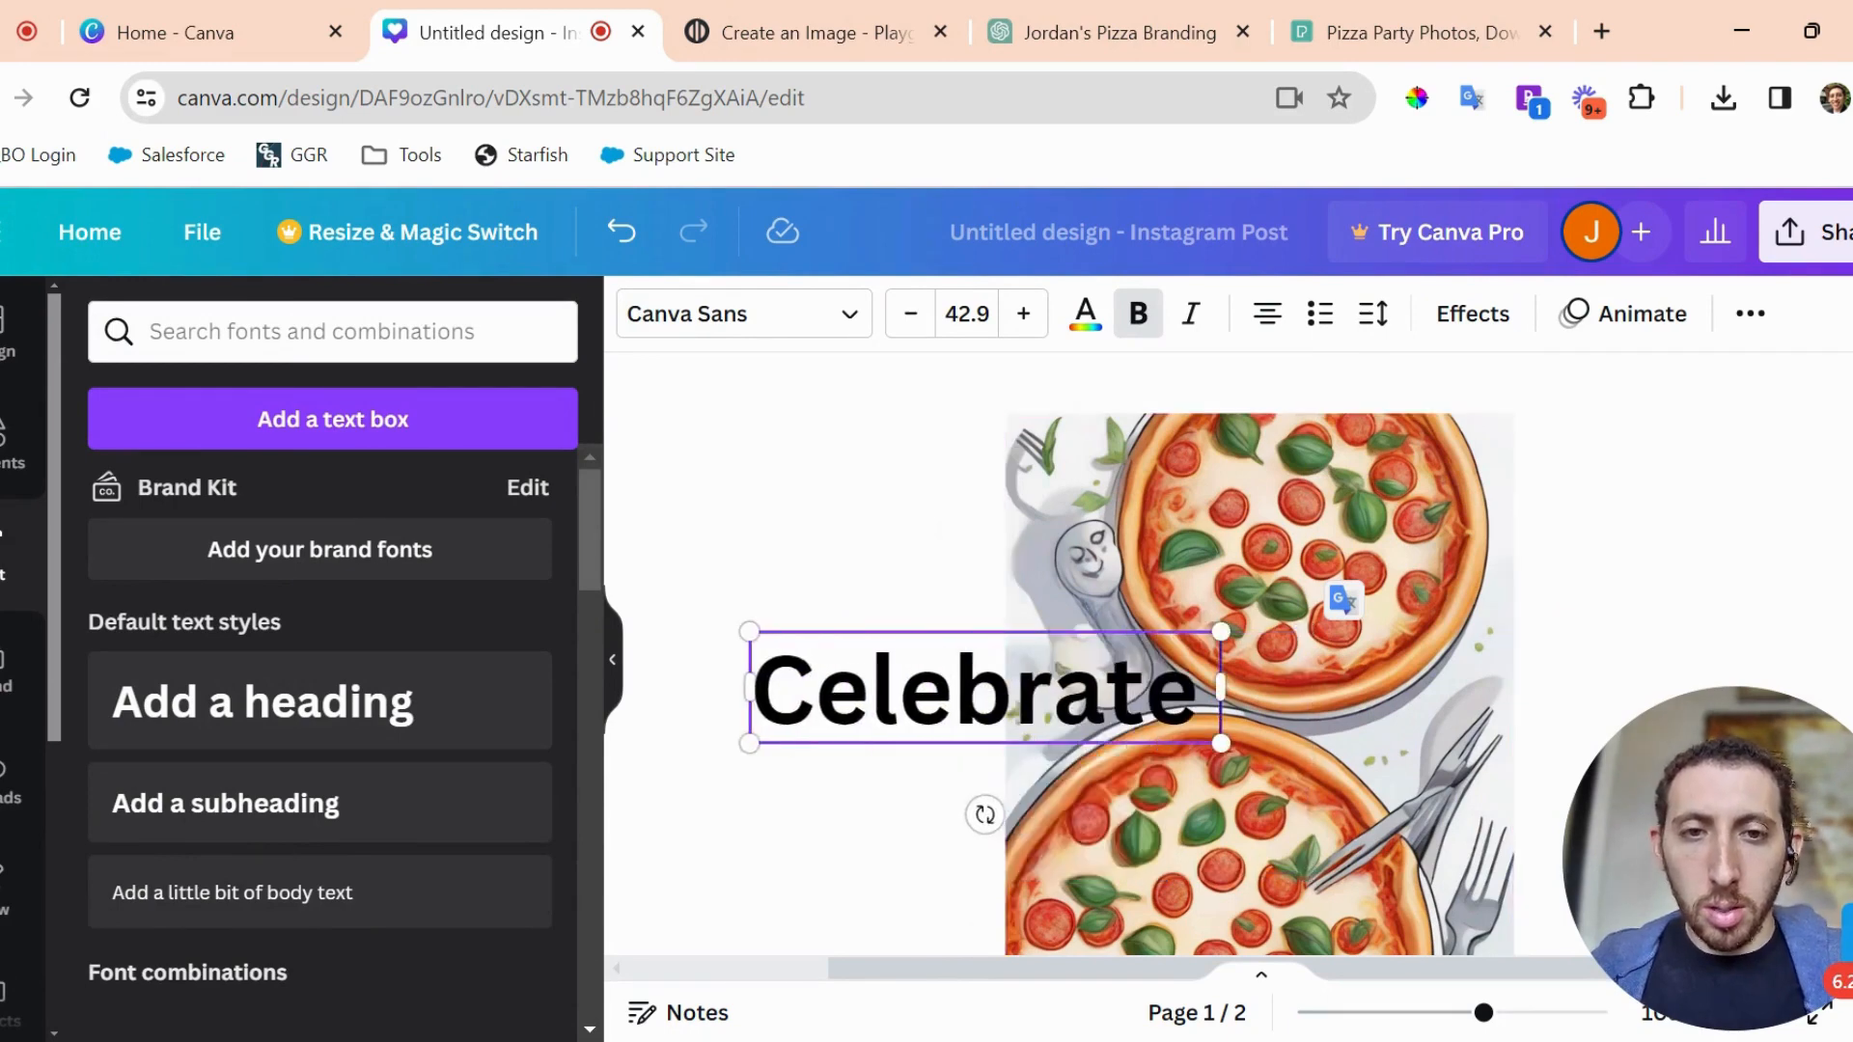
{"action": "type", "text": " Friday with a Pizza Party"}
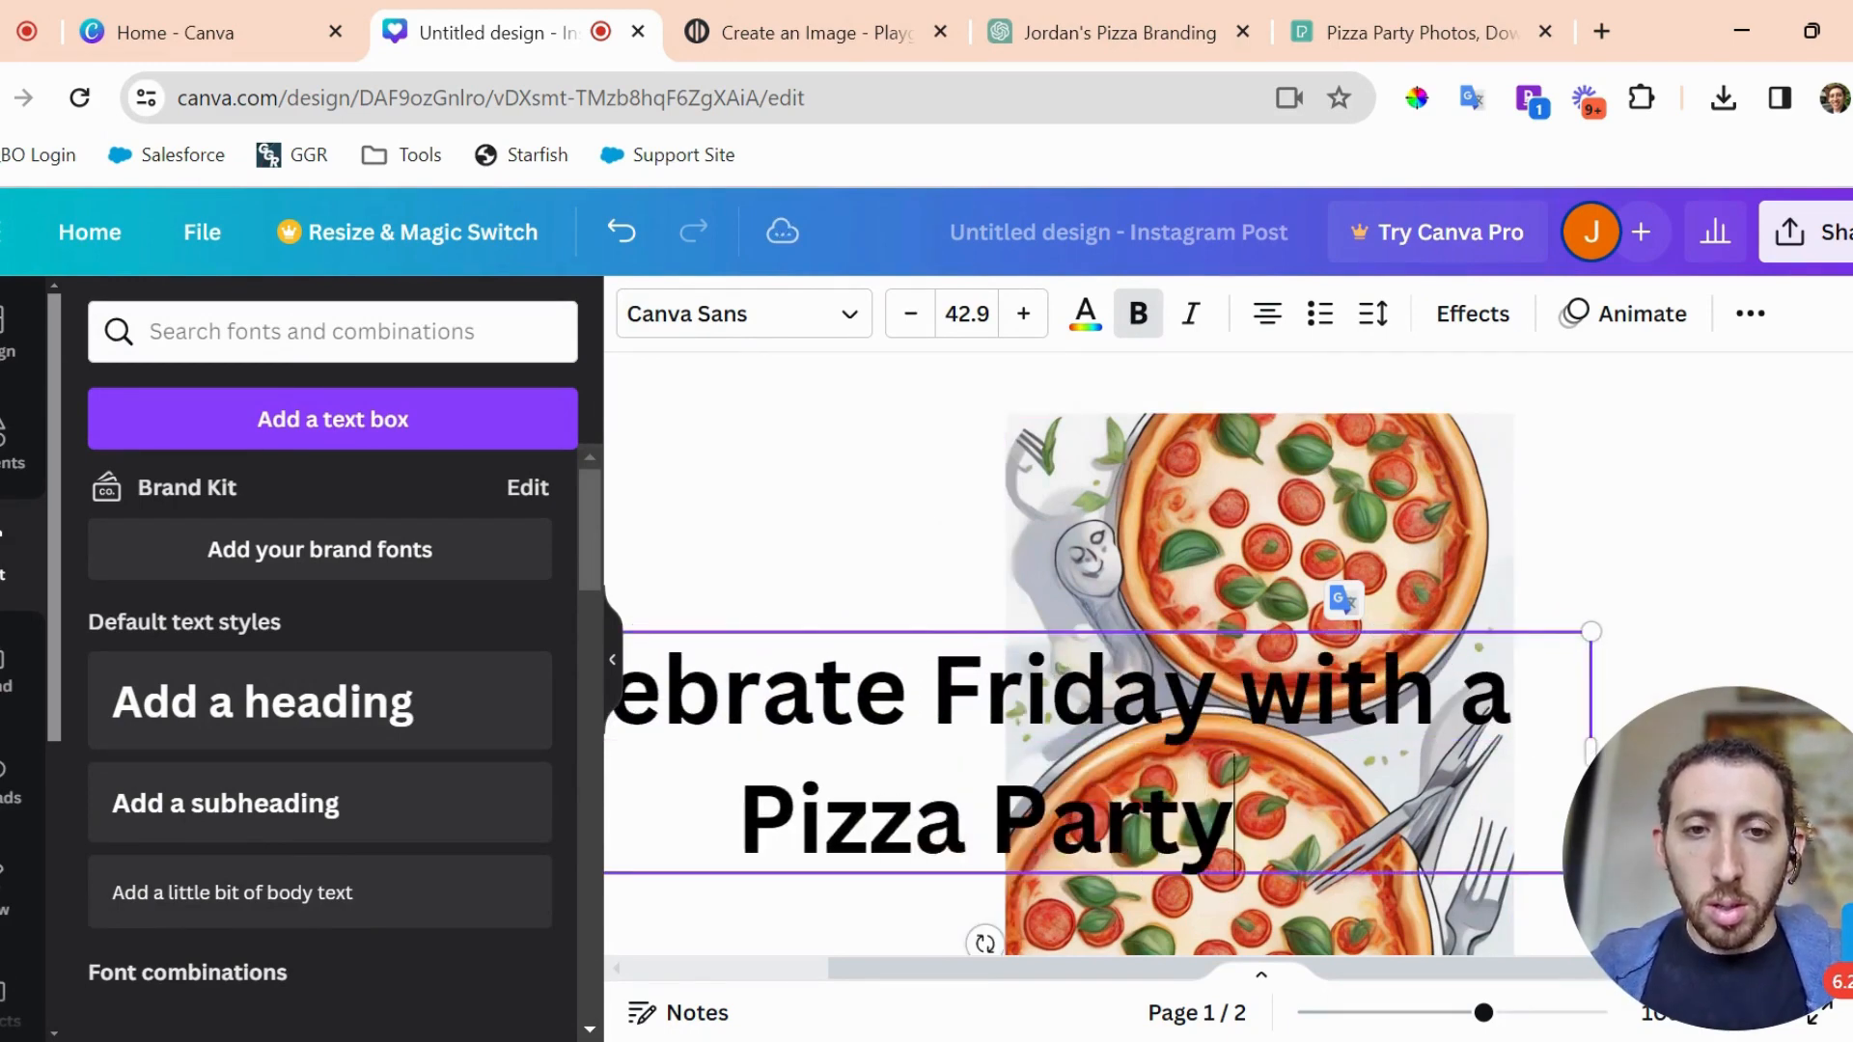
Select the Sunny Yellow hex code F1C40F in the brand guide of the ChatGPT branding conversation, and switch back to Canva.
{"action": "key", "text": "ctrl+a"}
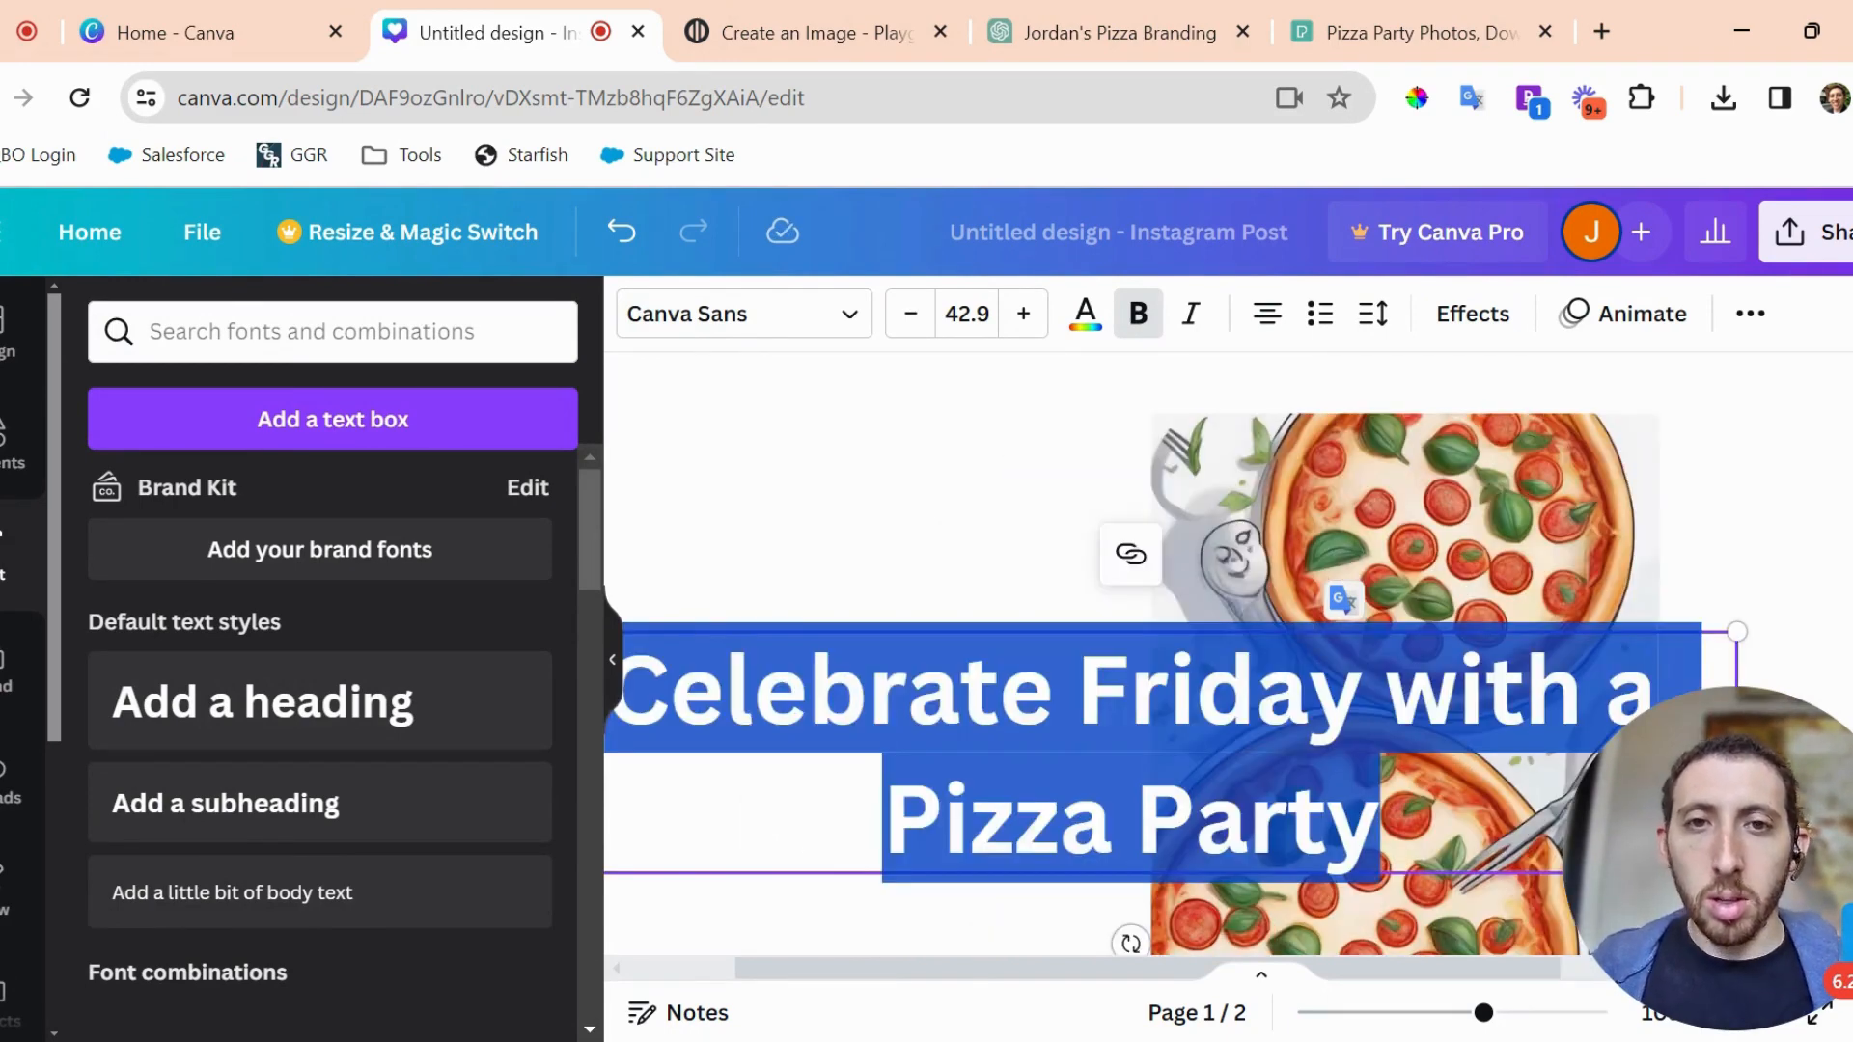
{"action": "left_click", "coordinate": [1206, 43]}
{"action": "left_click", "coordinate": [1063, 573]}
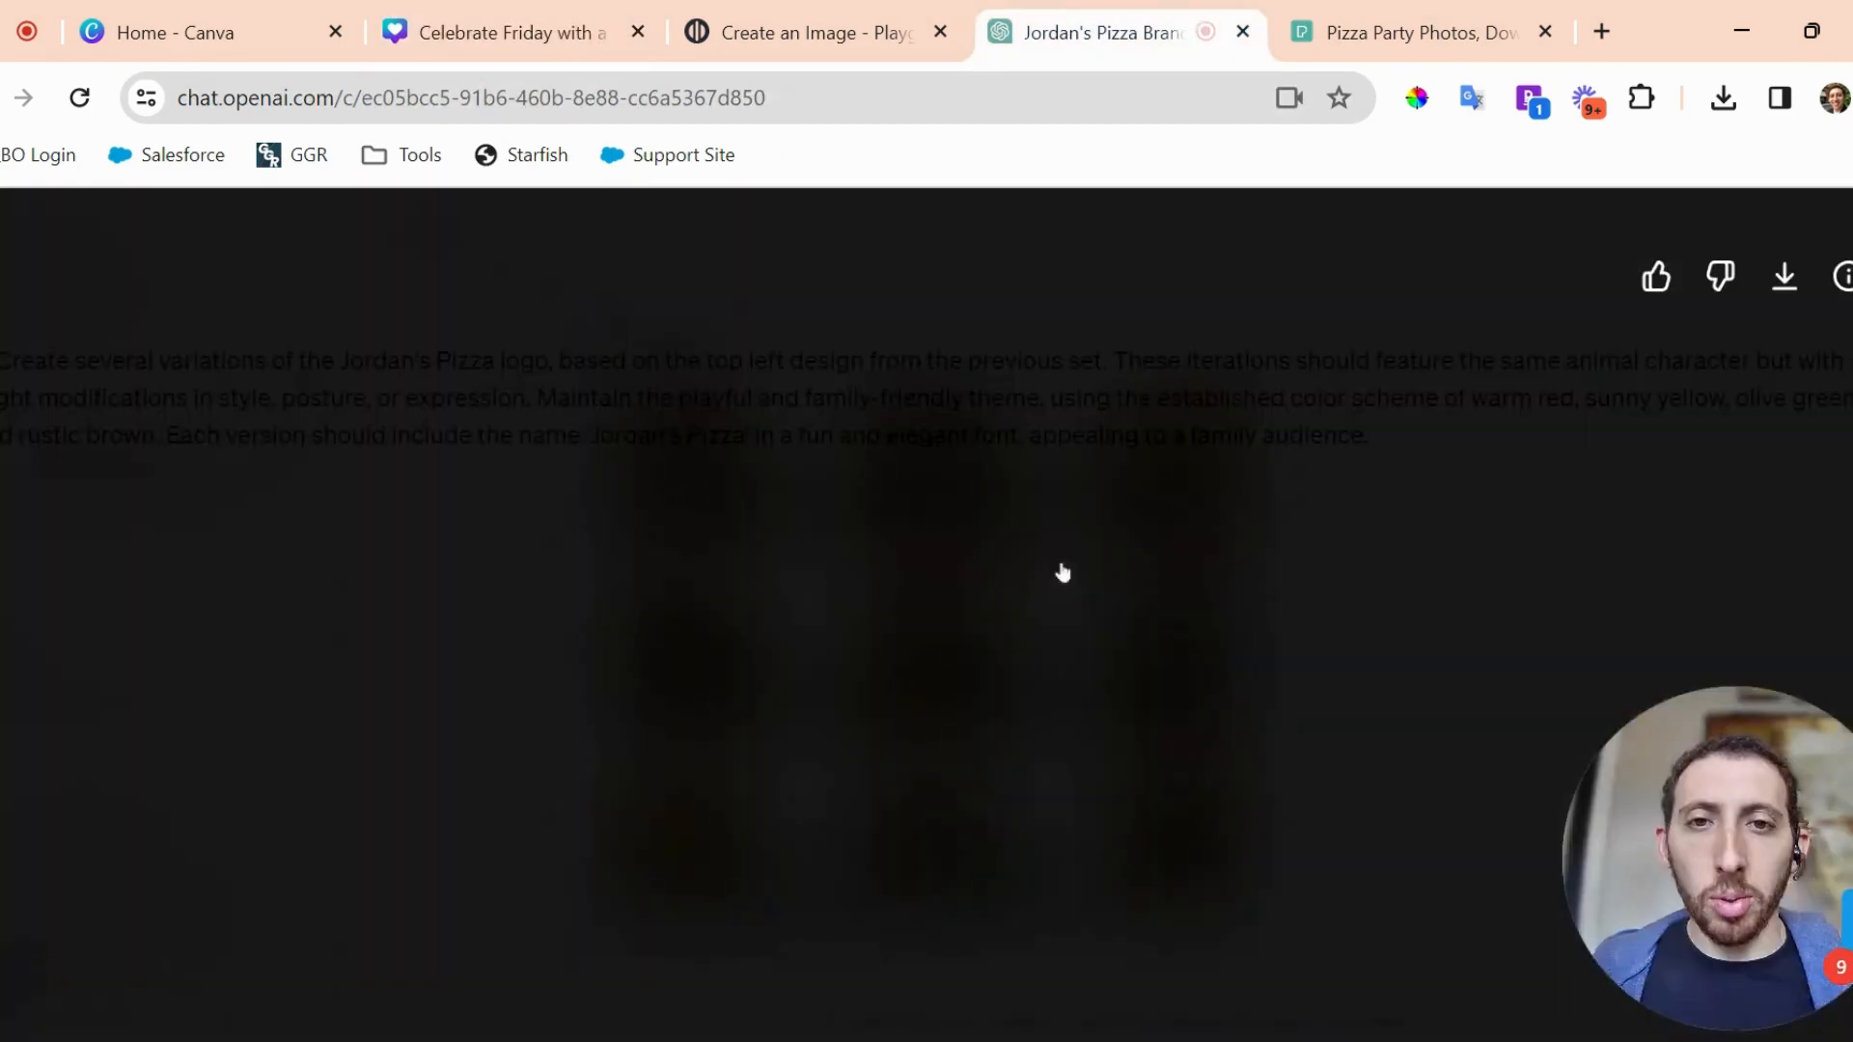
{"action": "left_click", "coordinate": [2, 294]}
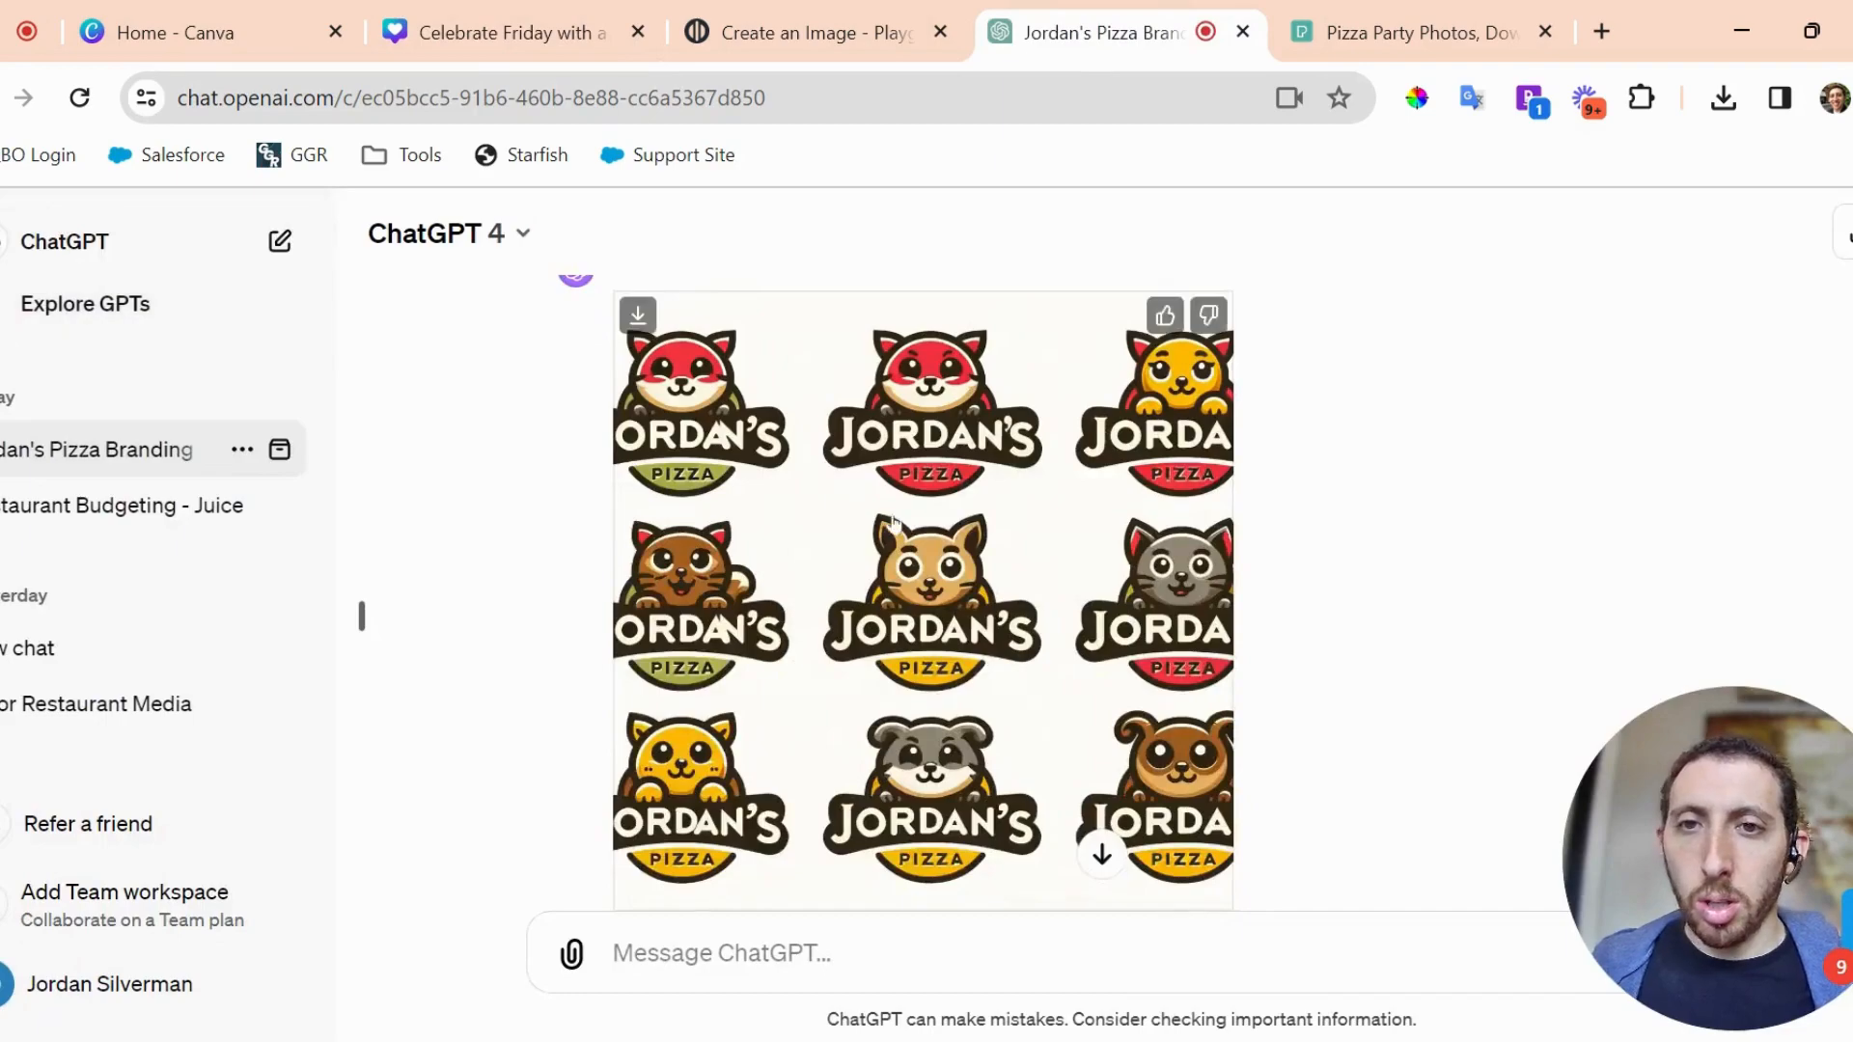
{"action": "scroll", "coordinate": [892, 521], "scroll_direction": "up", "scroll_amount": 10}
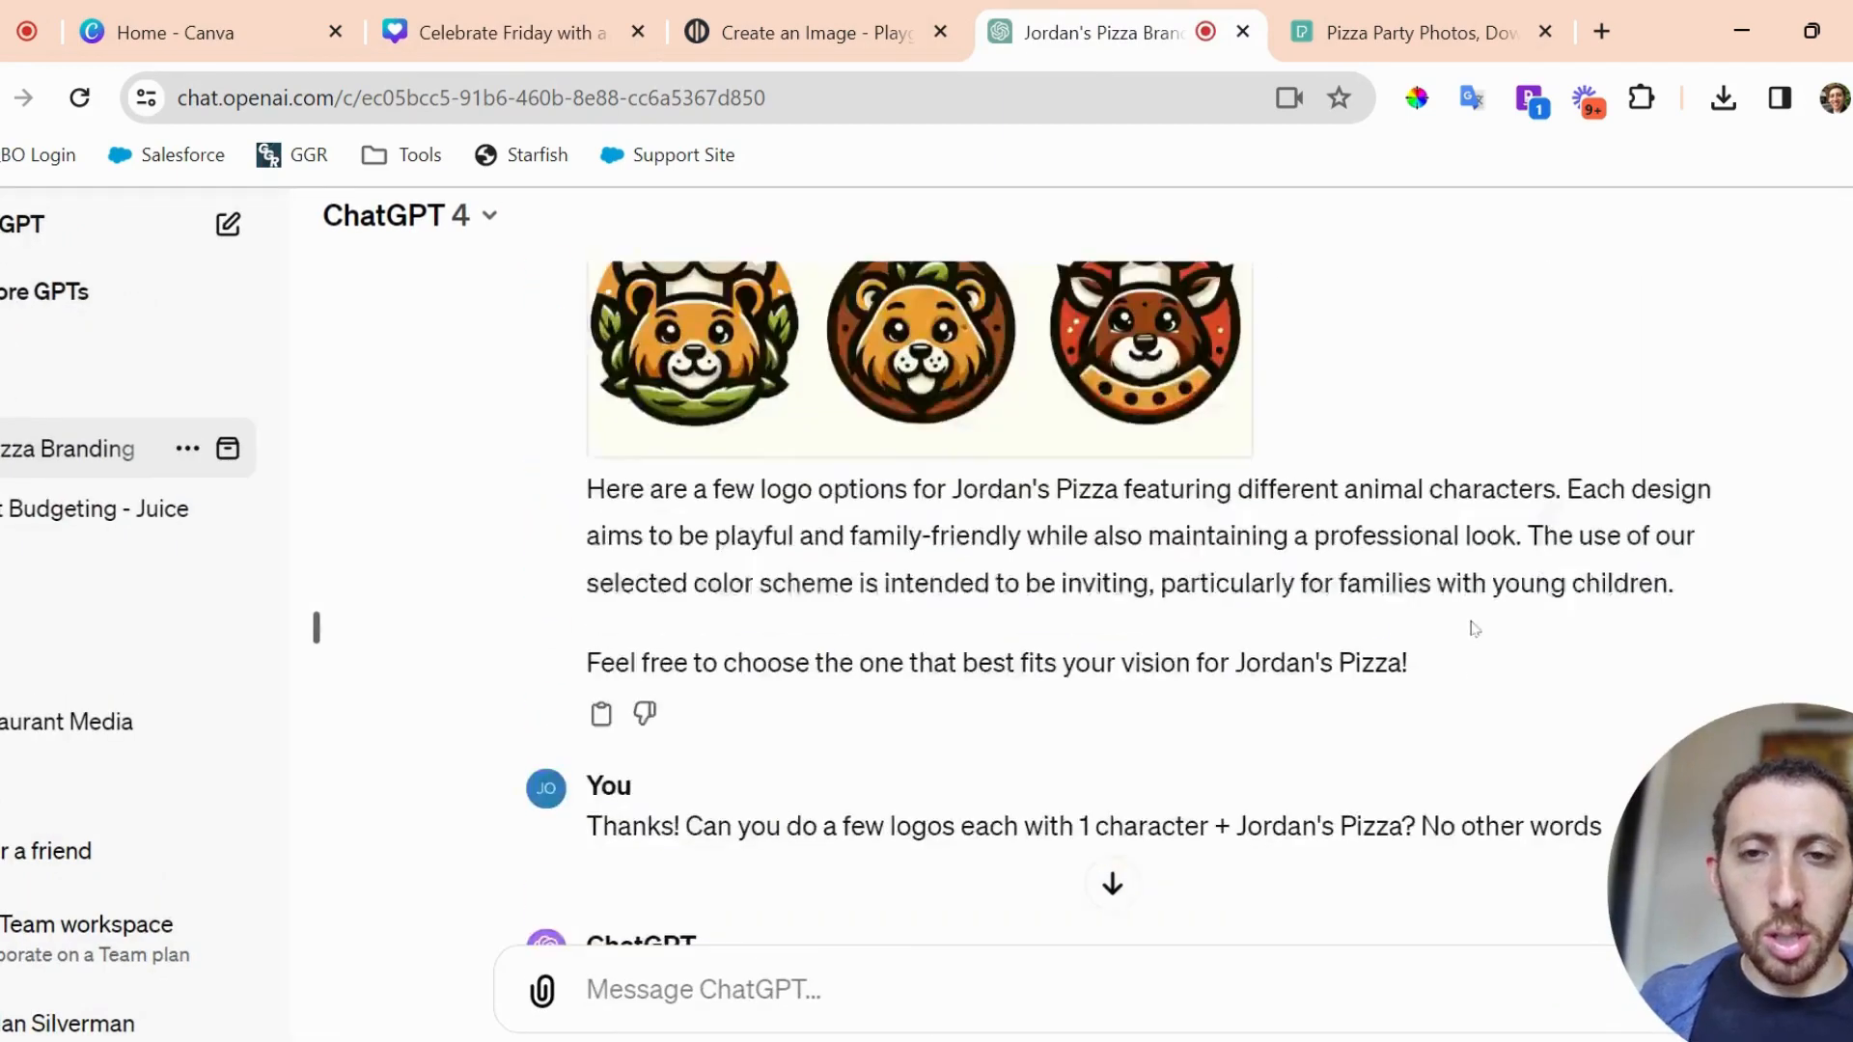
{"action": "scroll", "coordinate": [1474, 628], "scroll_direction": "up", "scroll_amount": 15}
{"action": "scroll", "coordinate": [1474, 628], "scroll_direction": "down", "scroll_amount": 8}
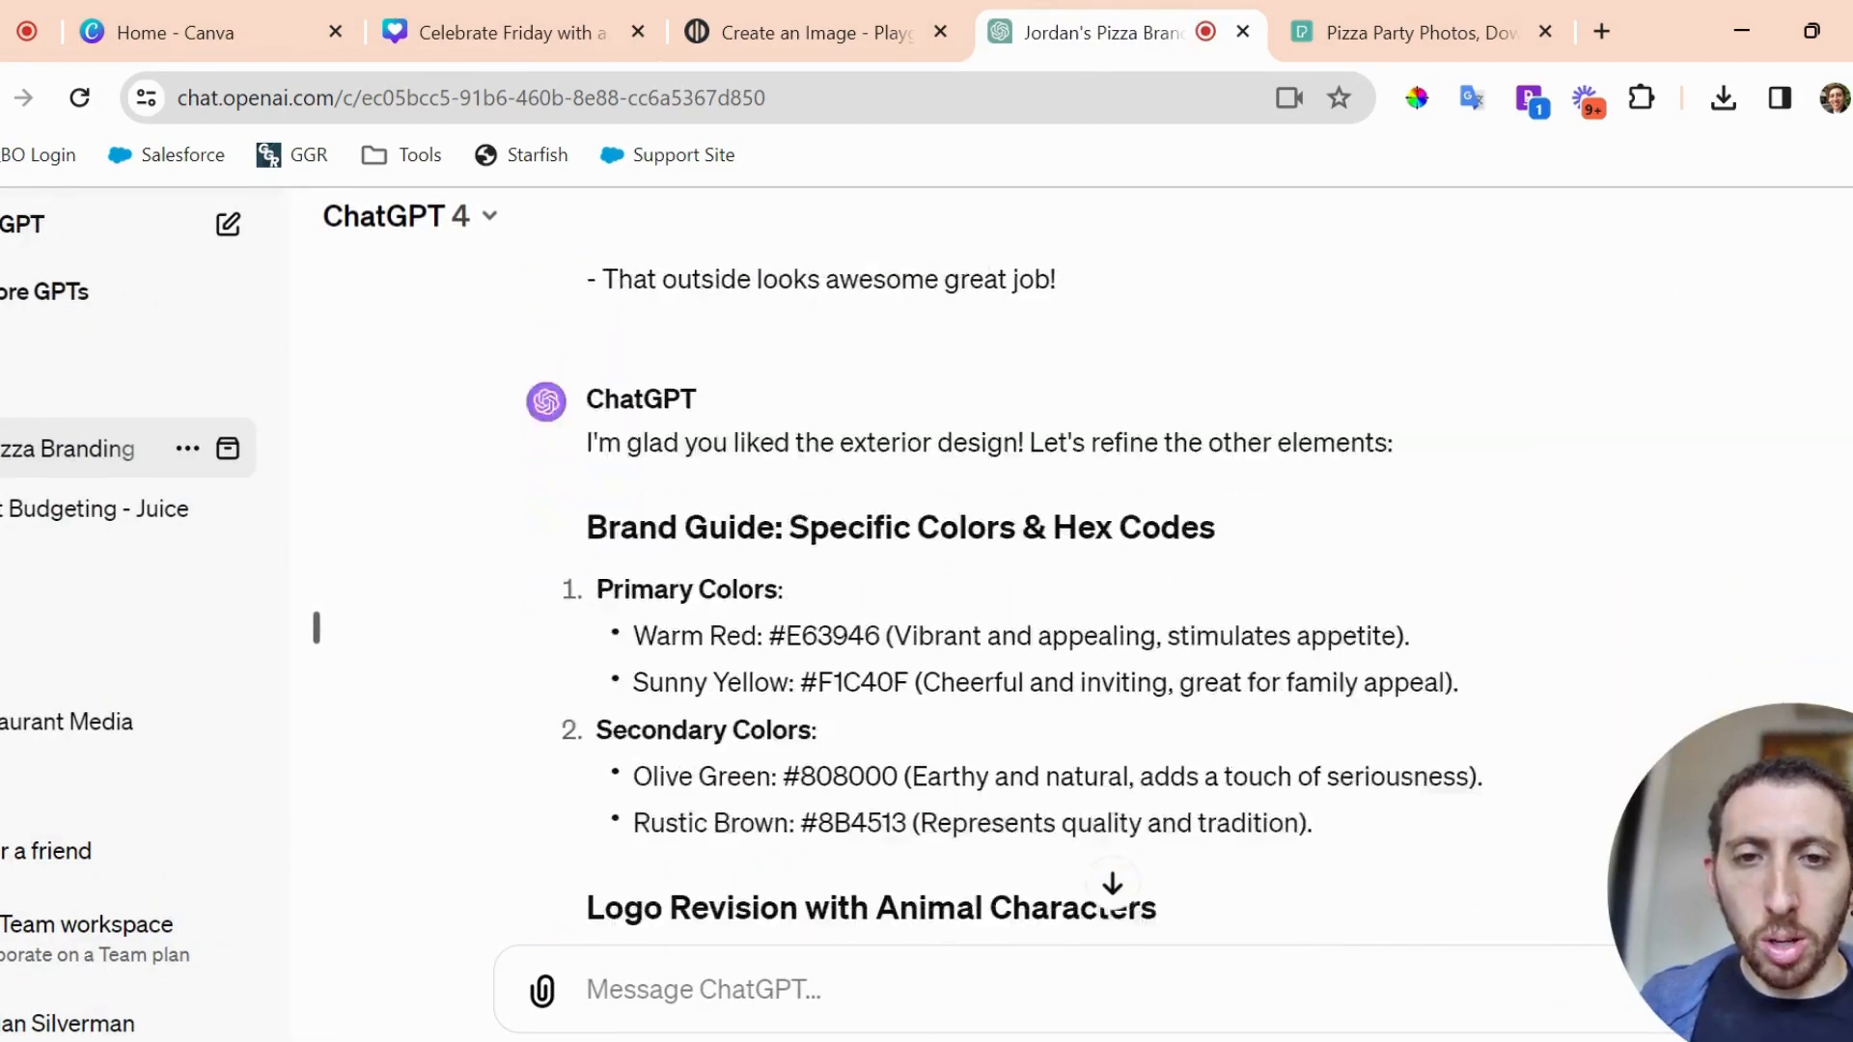
{"action": "scroll", "coordinate": [1097, 663], "scroll_direction": "down", "scroll_amount": 1}
{"action": "double_click", "coordinate": [865, 619]}
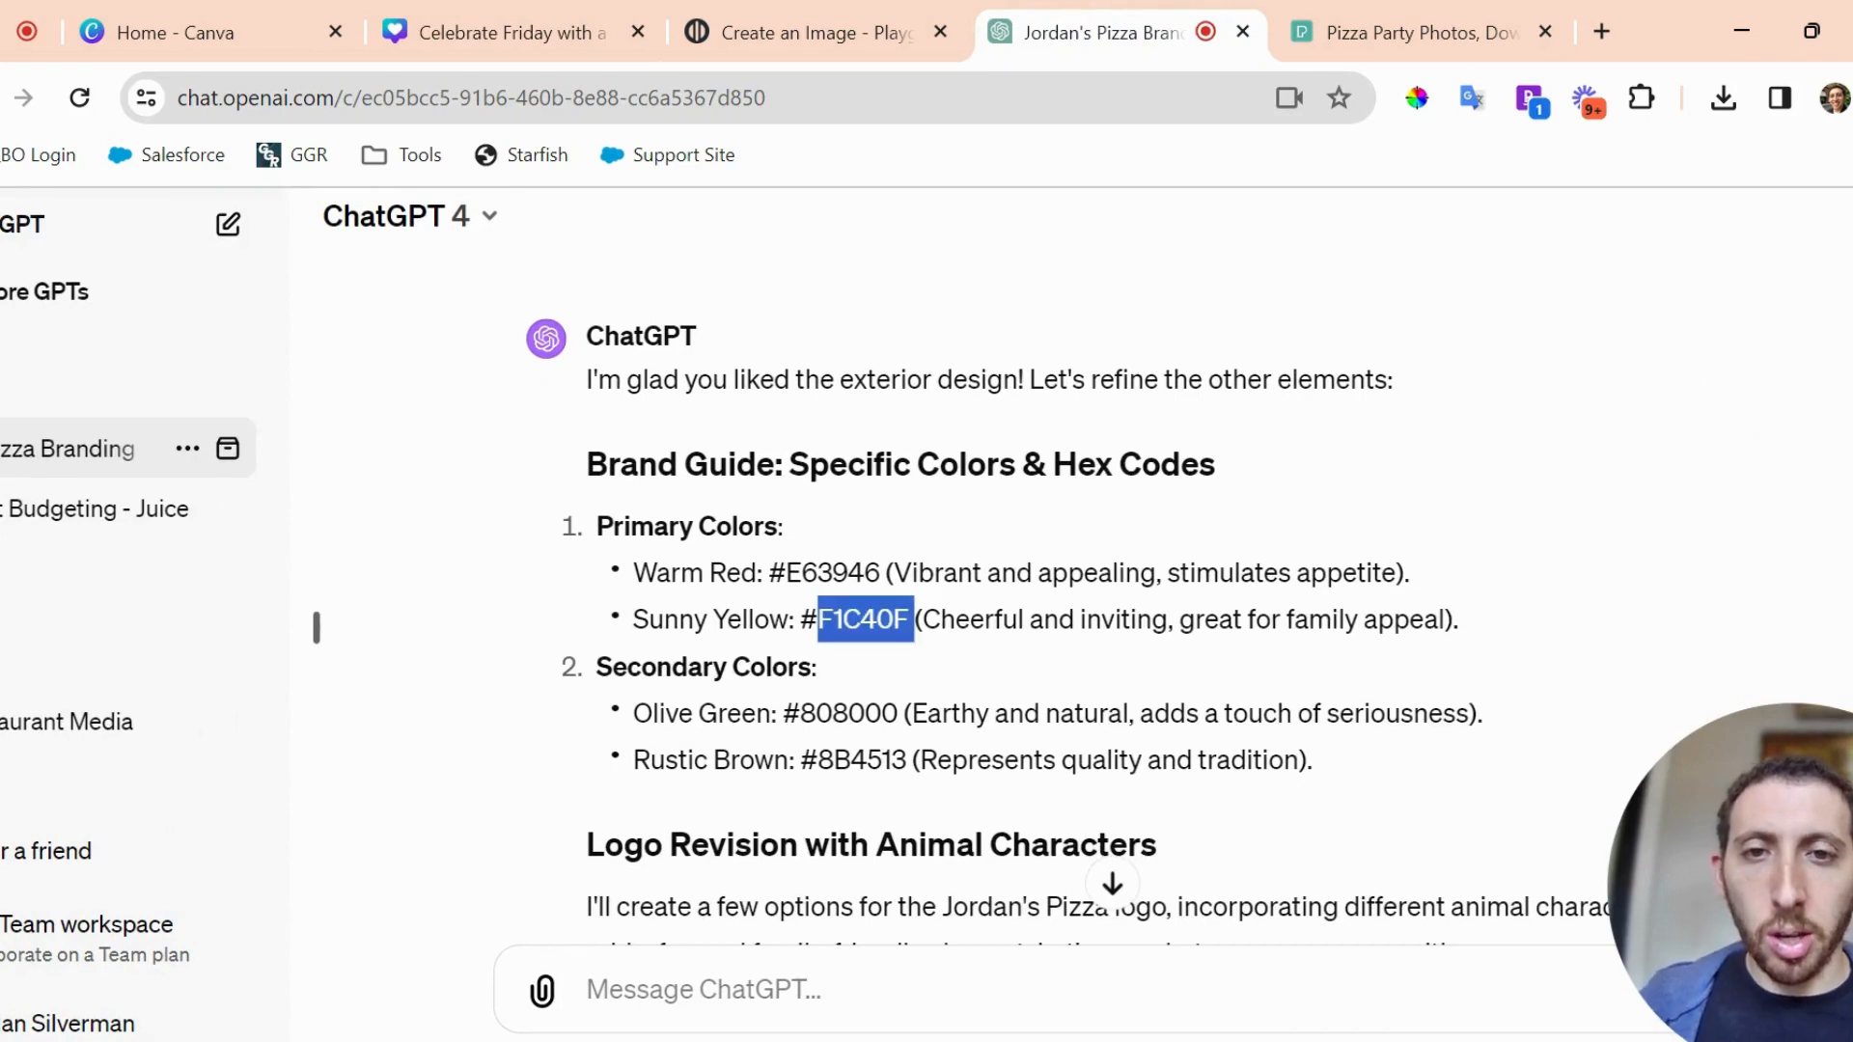
{"action": "left_click", "coordinate": [232, 37]}
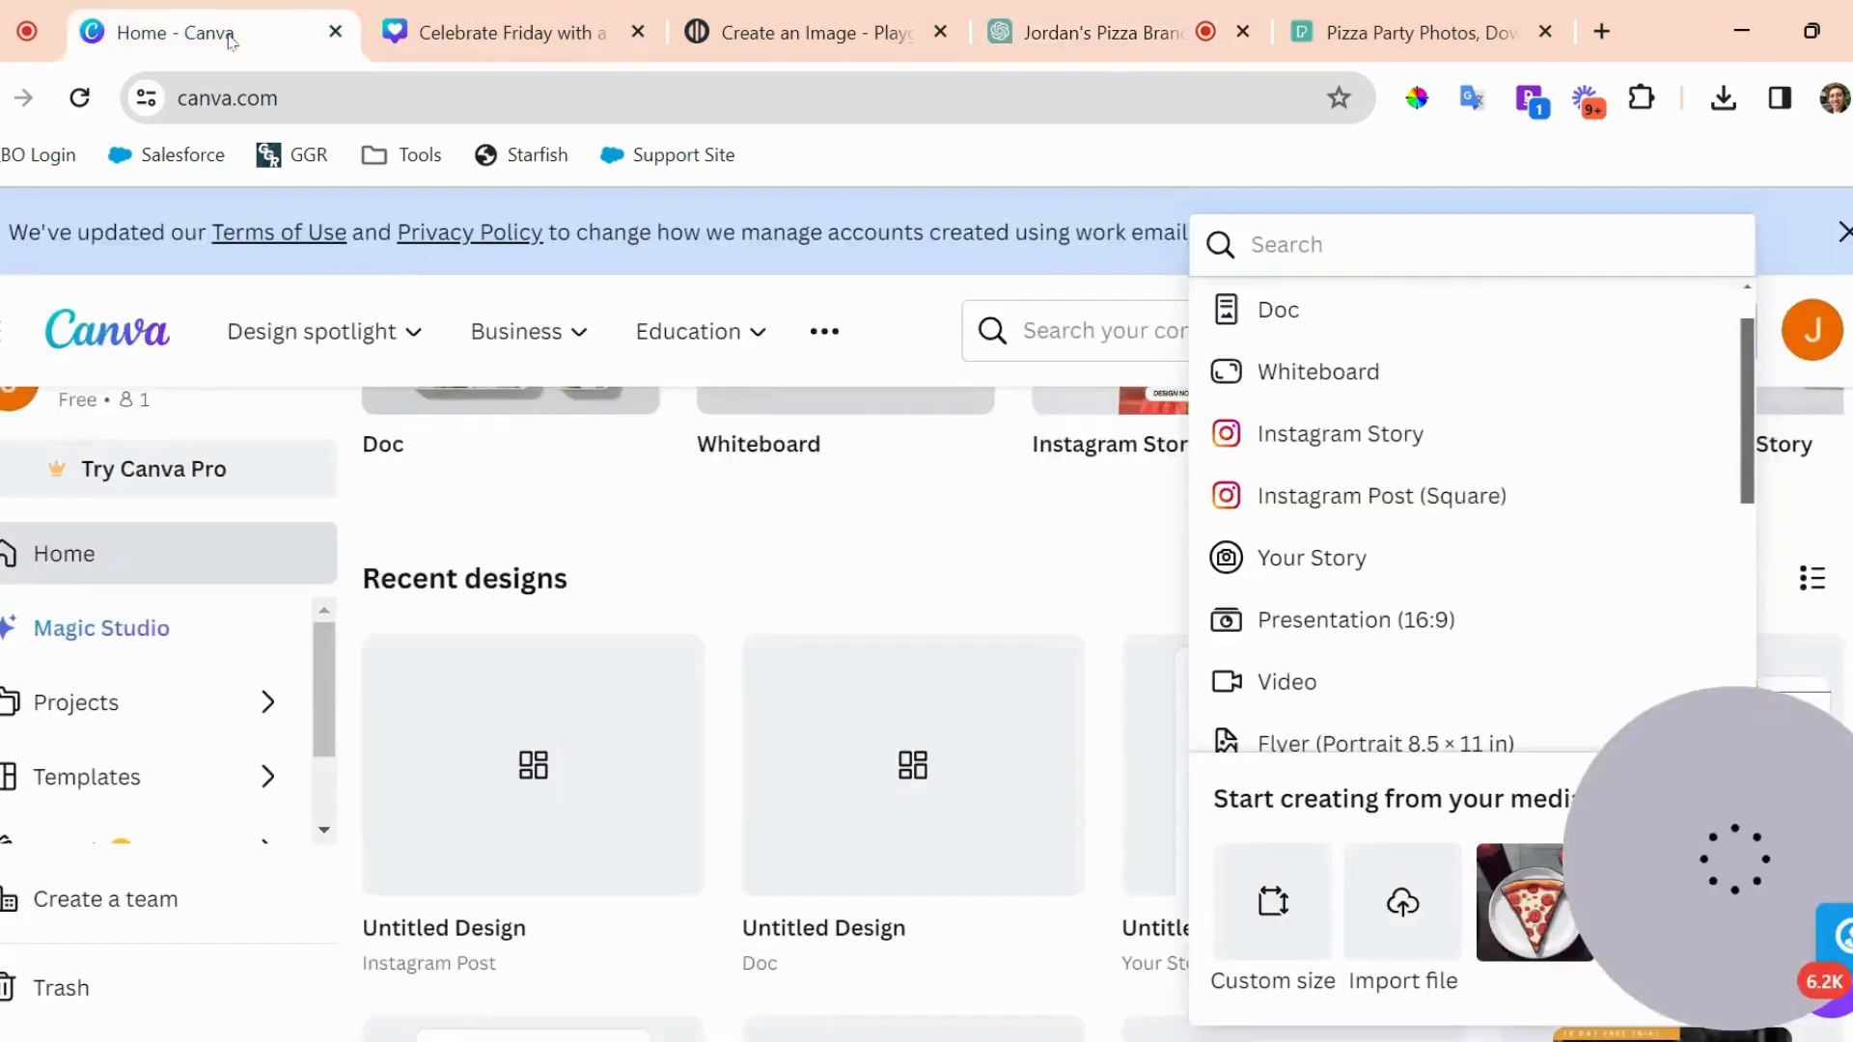
Return to the Celebrate Friday design in Canva and recolor the whole heading to #F1C40F.
{"action": "left_click", "coordinate": [444, 29]}
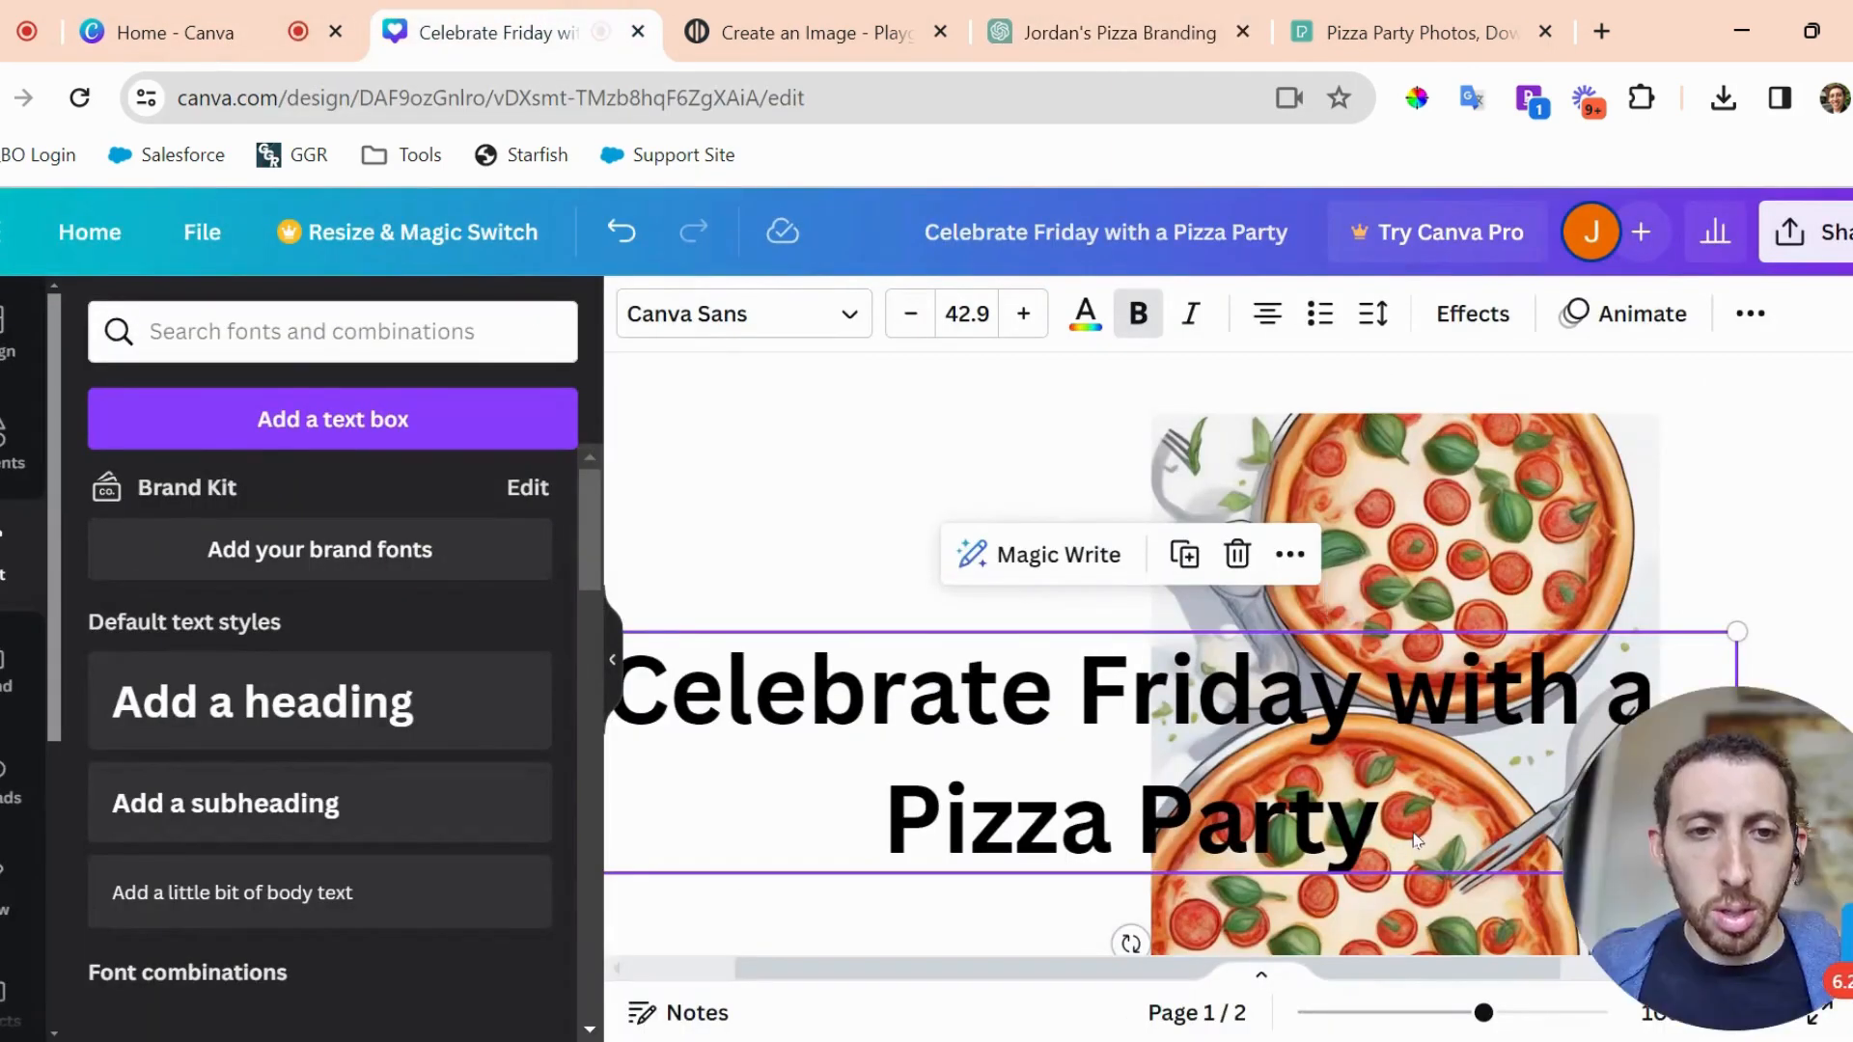
{"action": "left_click", "coordinate": [1110, 709]}
{"action": "key", "text": "ctrl+a"}
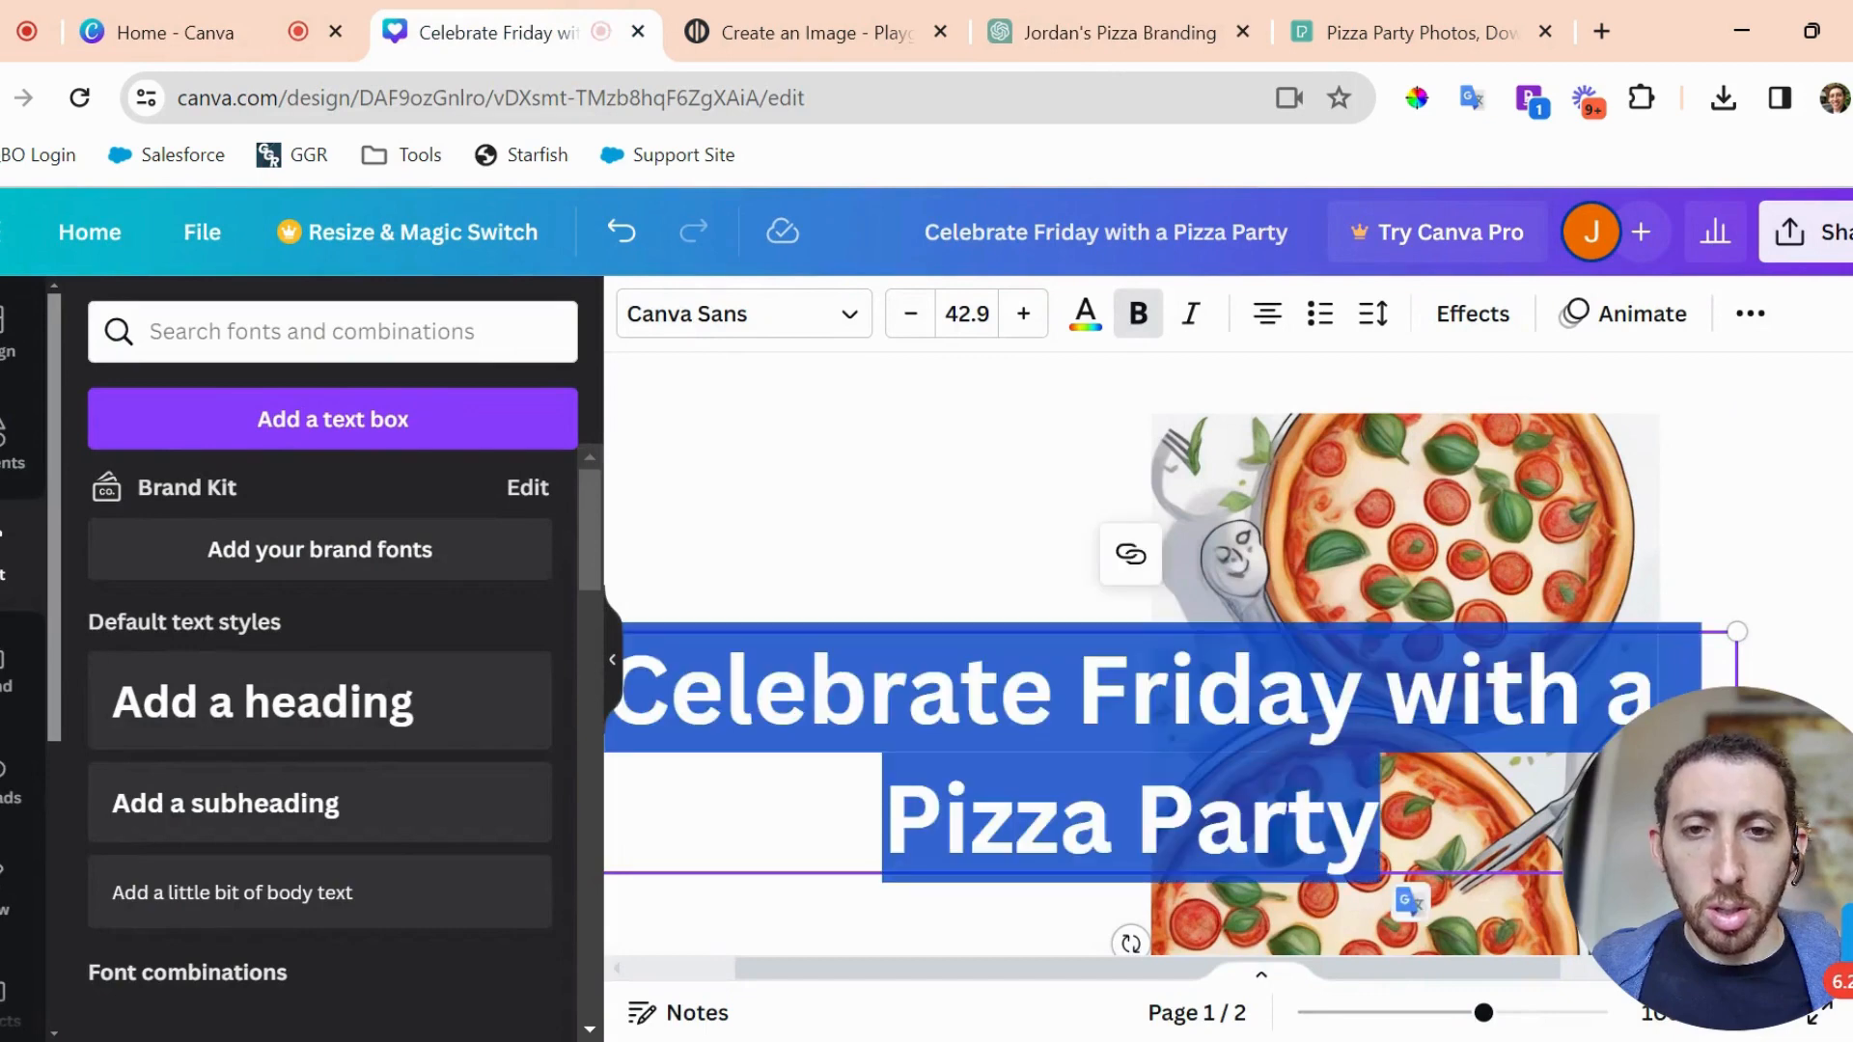
{"action": "left_click", "coordinate": [1085, 316]}
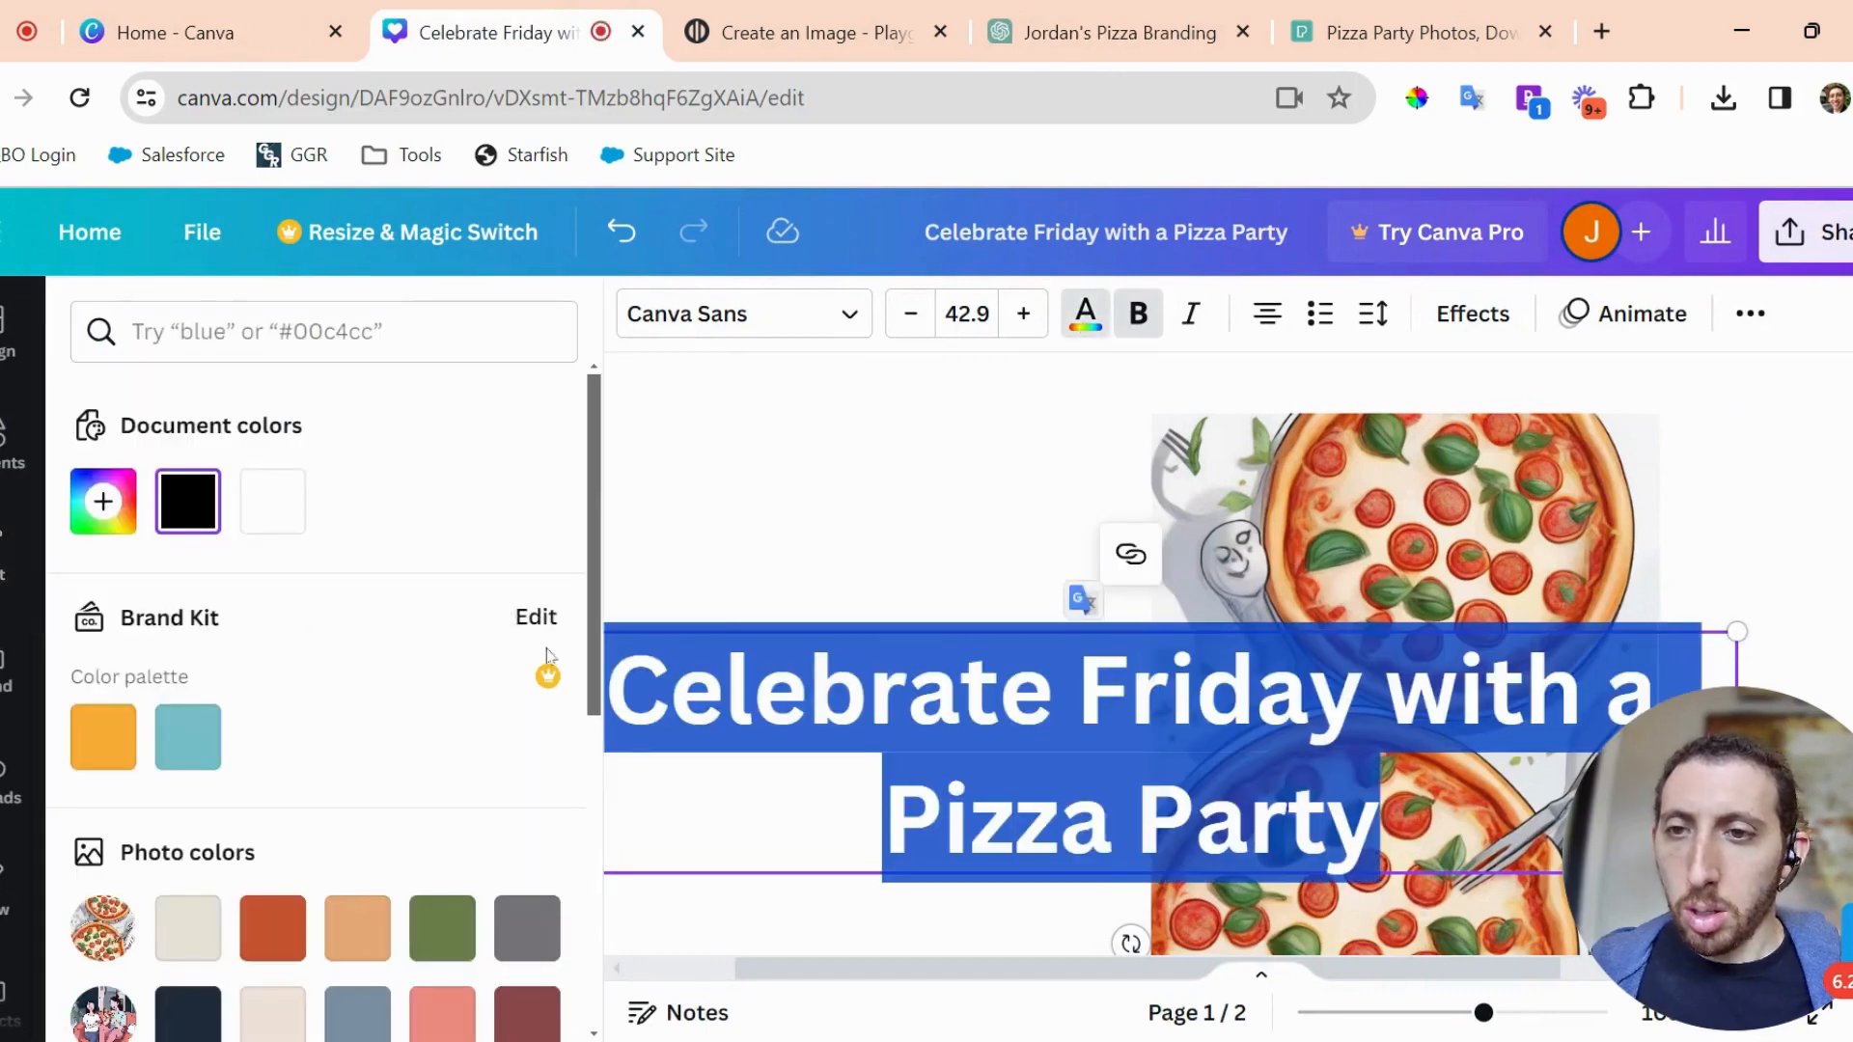
{"action": "left_click", "coordinate": [103, 501]}
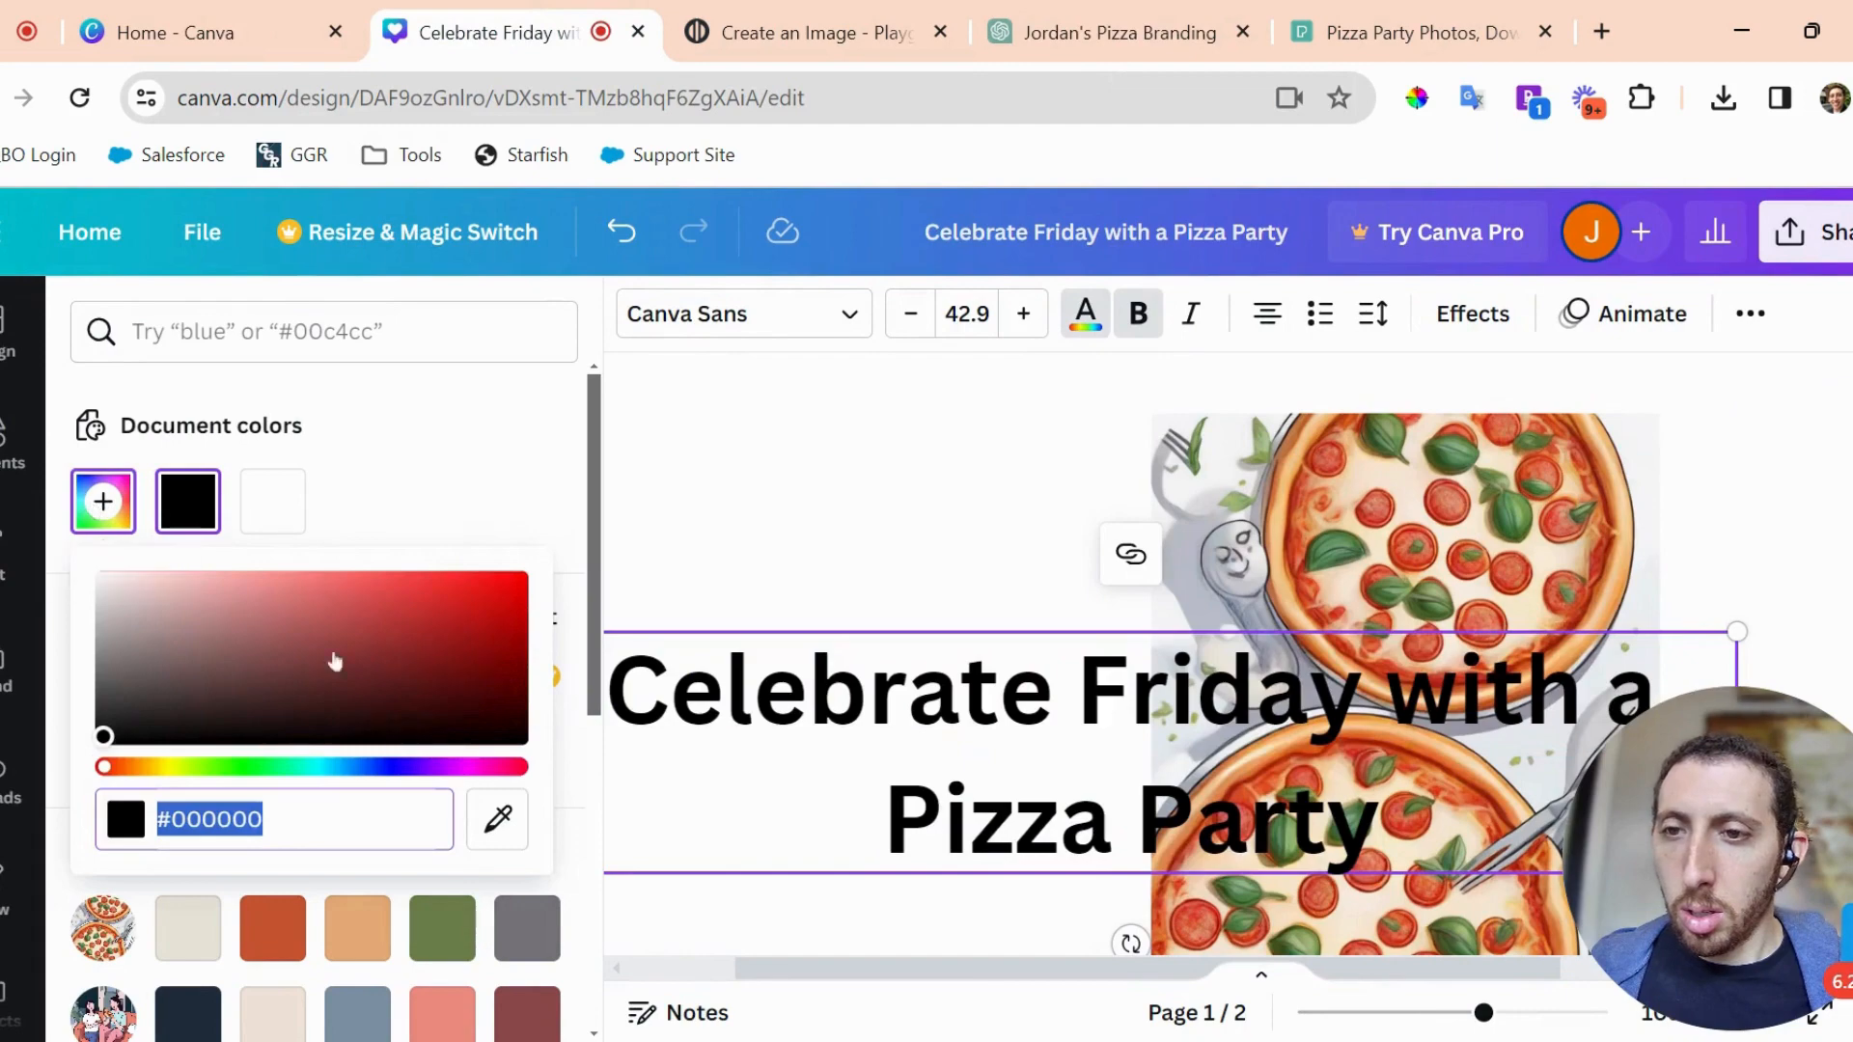
{"action": "type", "text": "#F1C40F"}
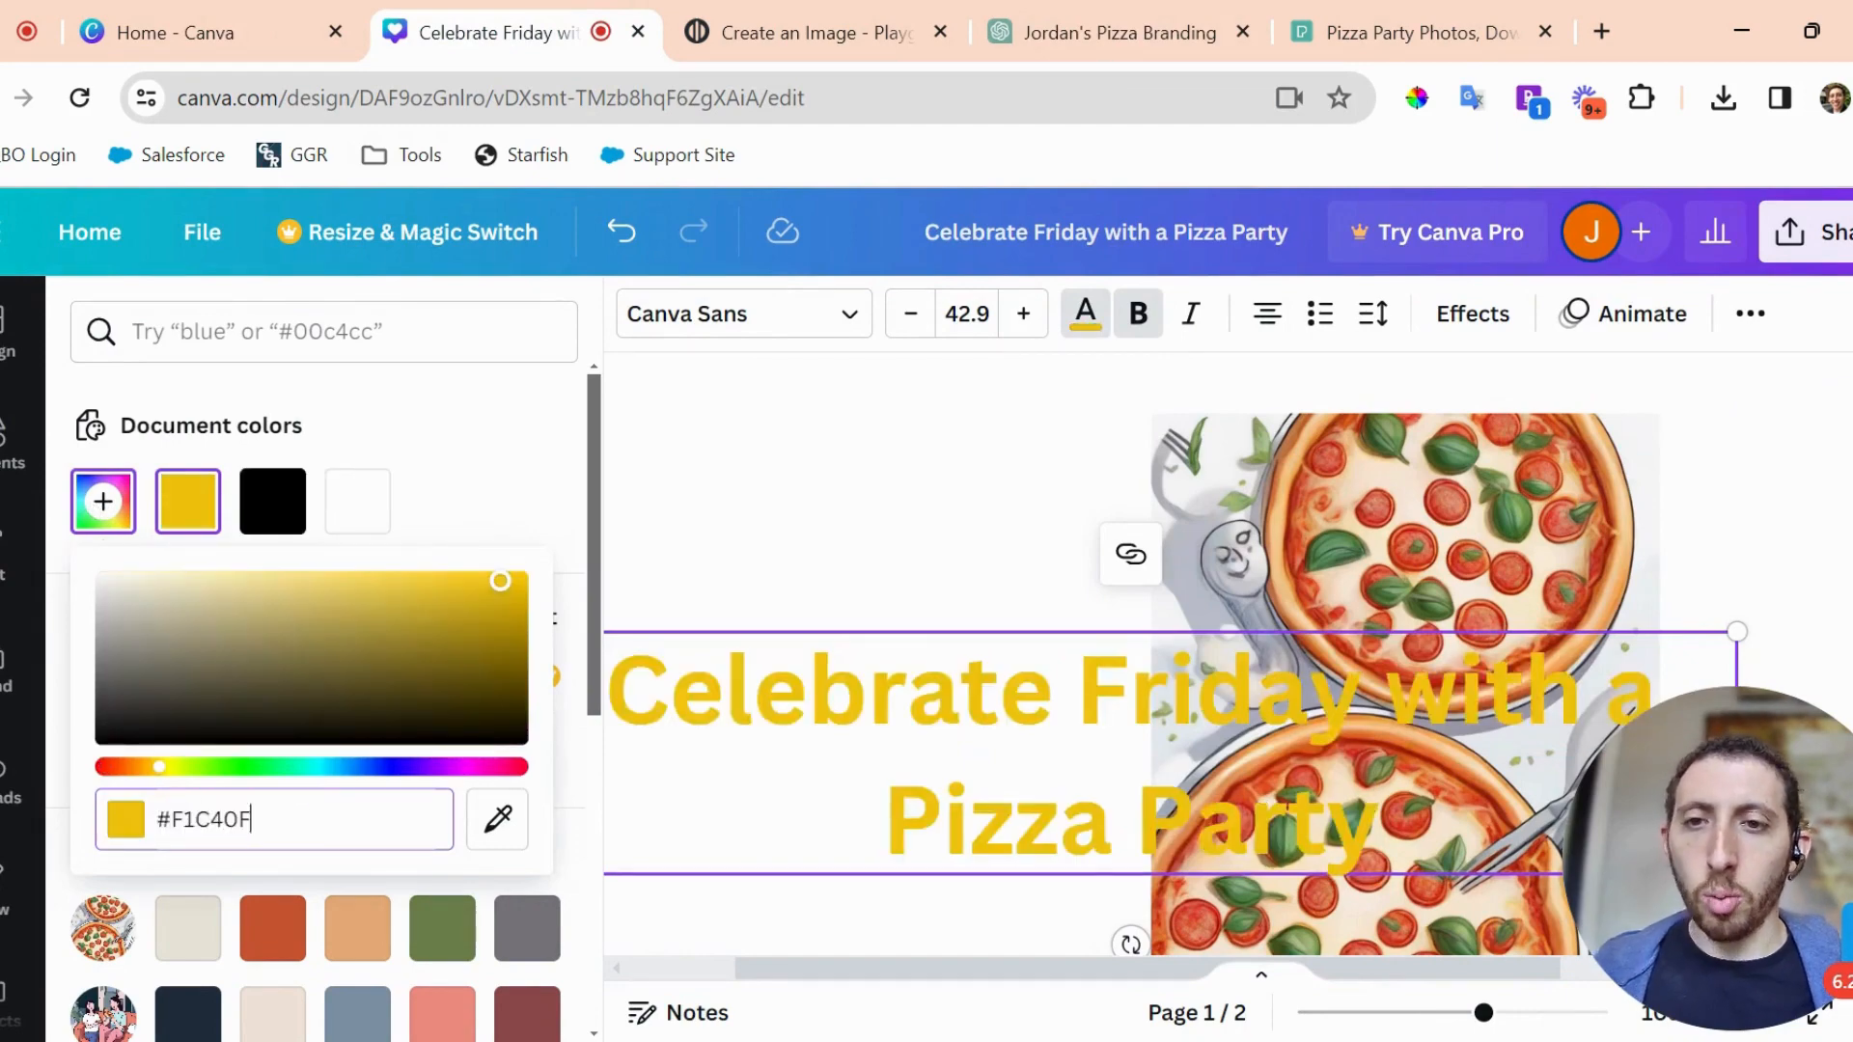
{"action": "left_click", "coordinate": [917, 537]}
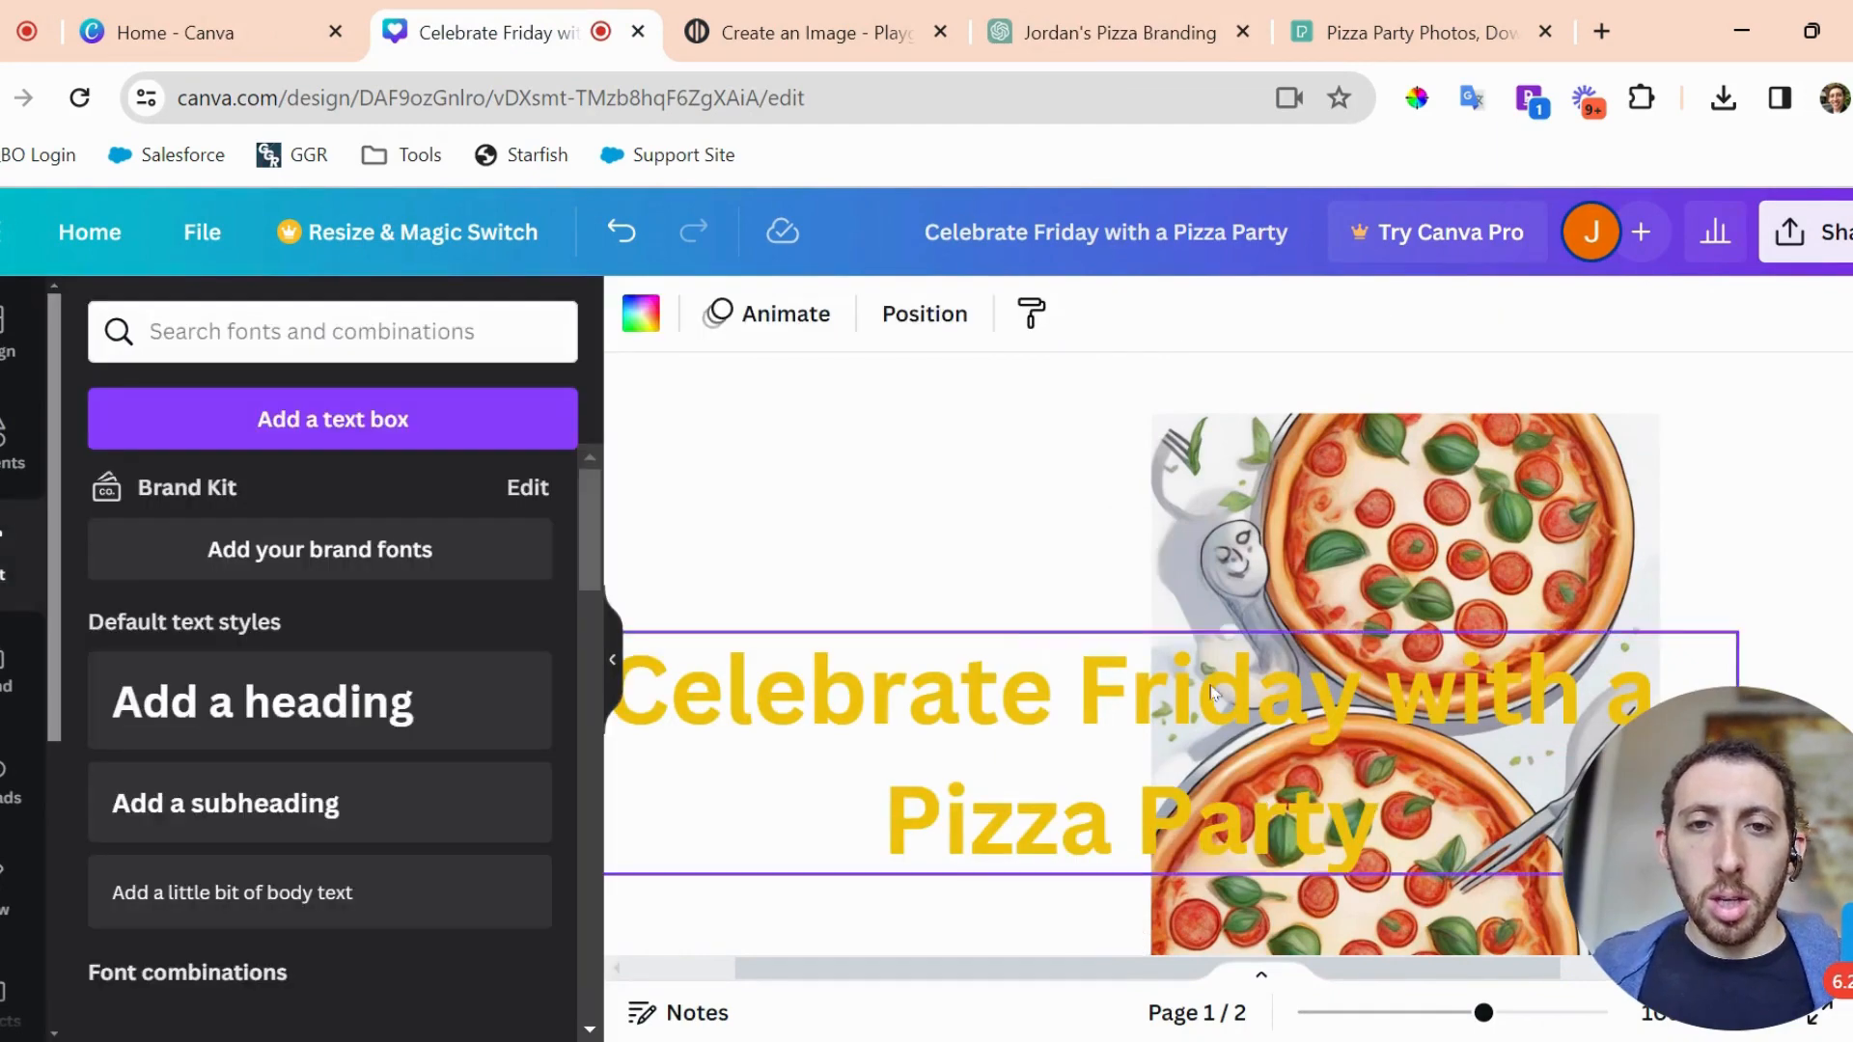
Scale the heading down to about size 16.8 and place it across the upper edge of the page 1 pizza image, nudging the image slightly.
{"action": "left_click_drag", "start_coordinate": [1212, 692], "coordinate": [1382, 584]}
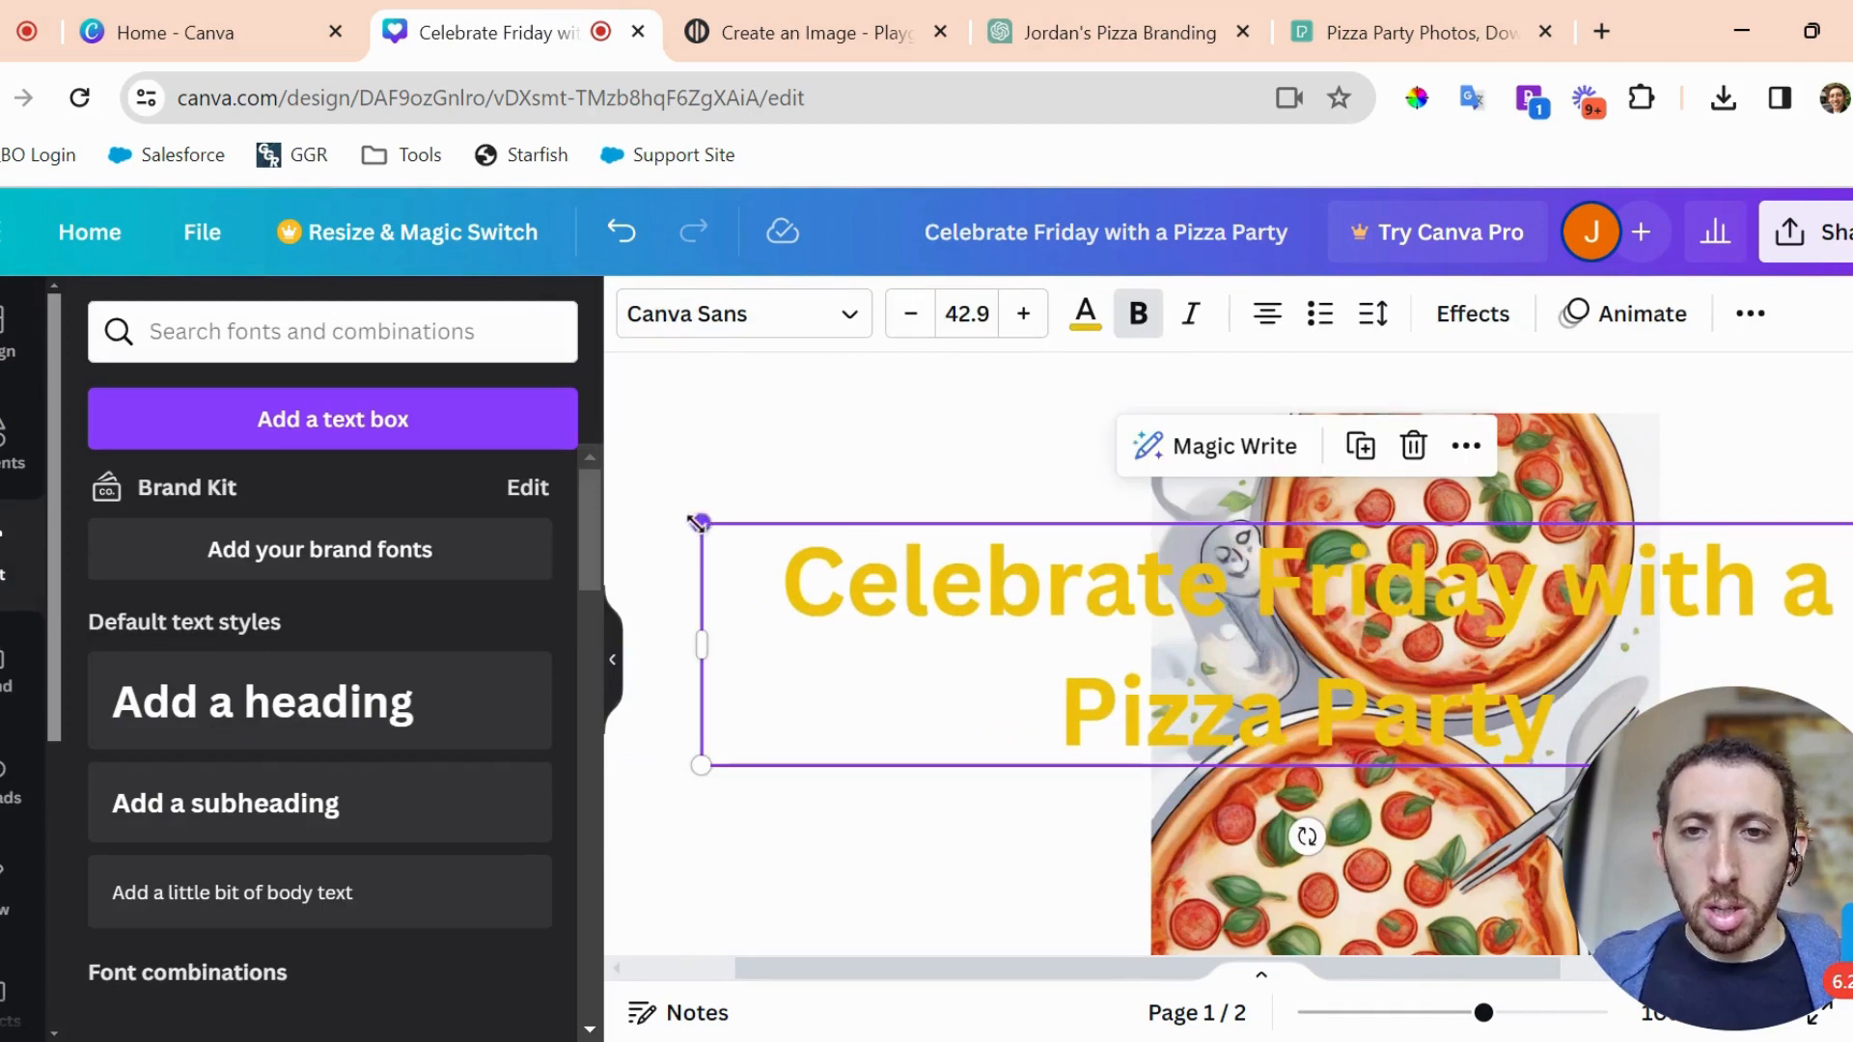
{"action": "left_click_drag", "start_coordinate": [698, 522], "coordinate": [1223, 628]}
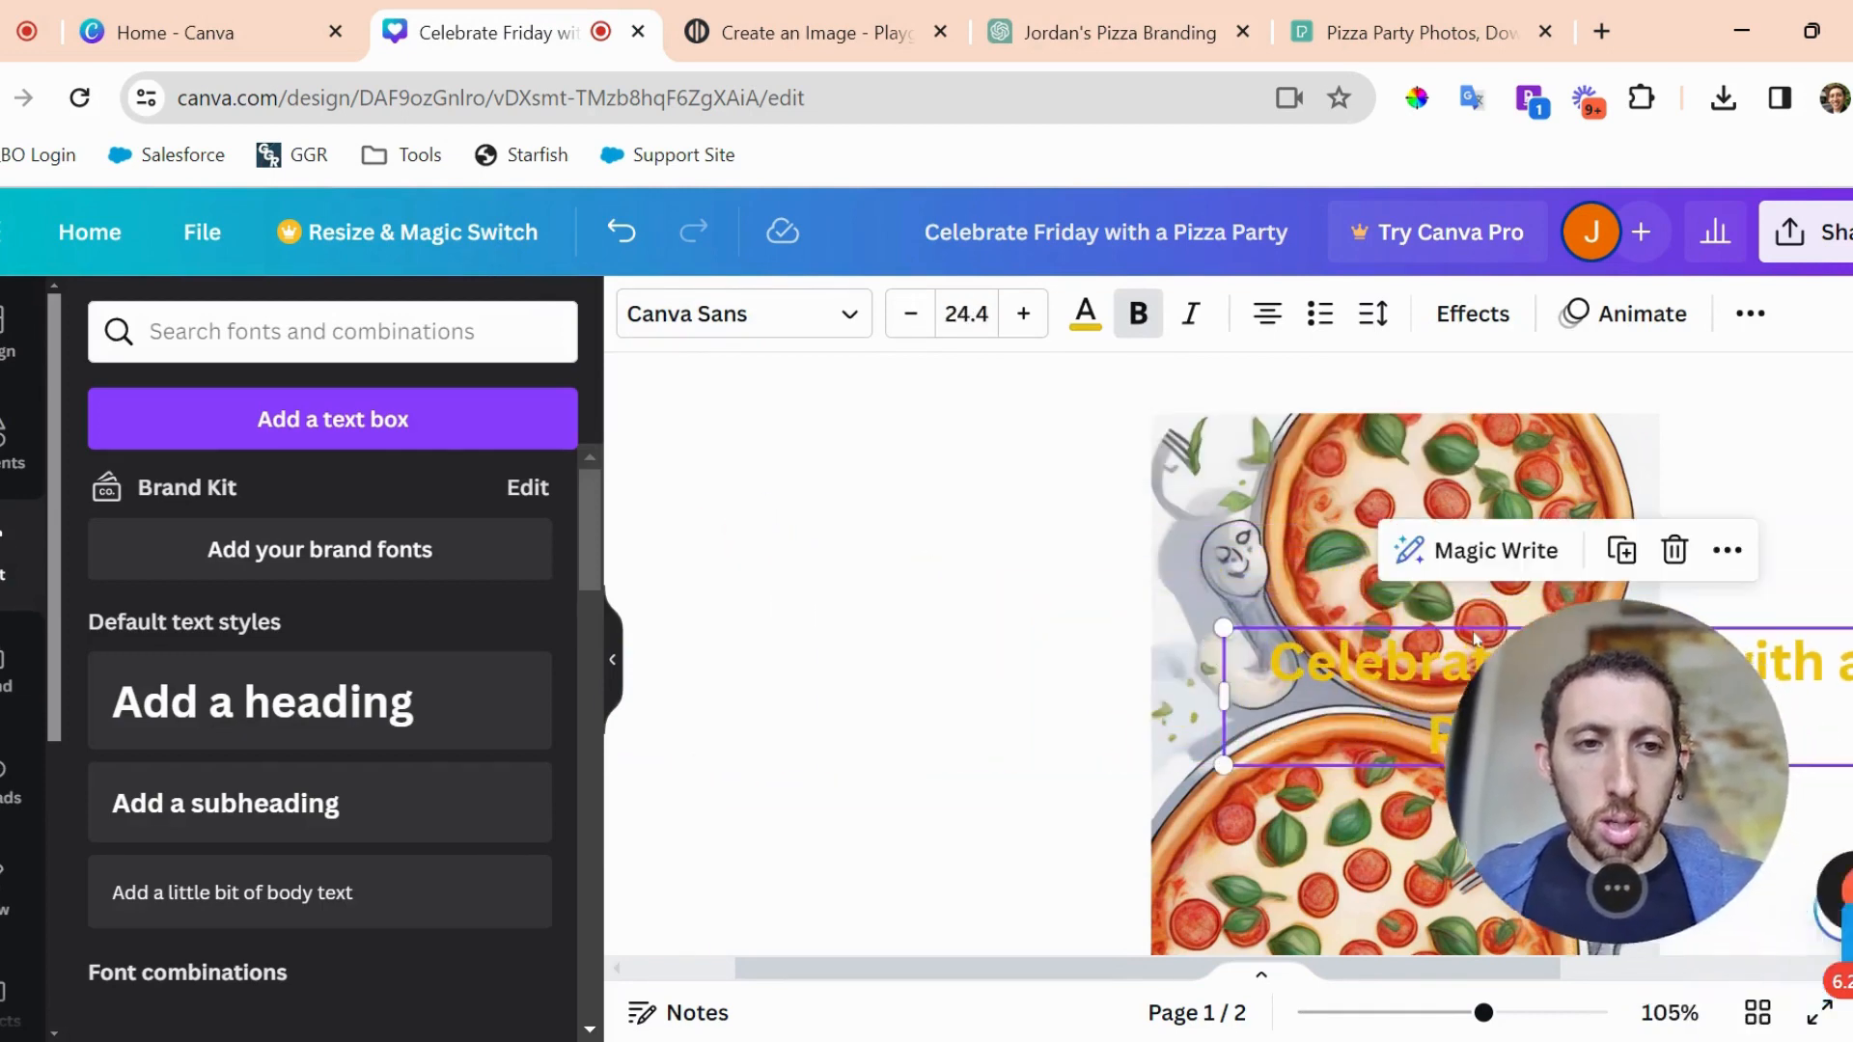
{"action": "left_click_drag", "start_coordinate": [1501, 675], "coordinate": [1419, 449]}
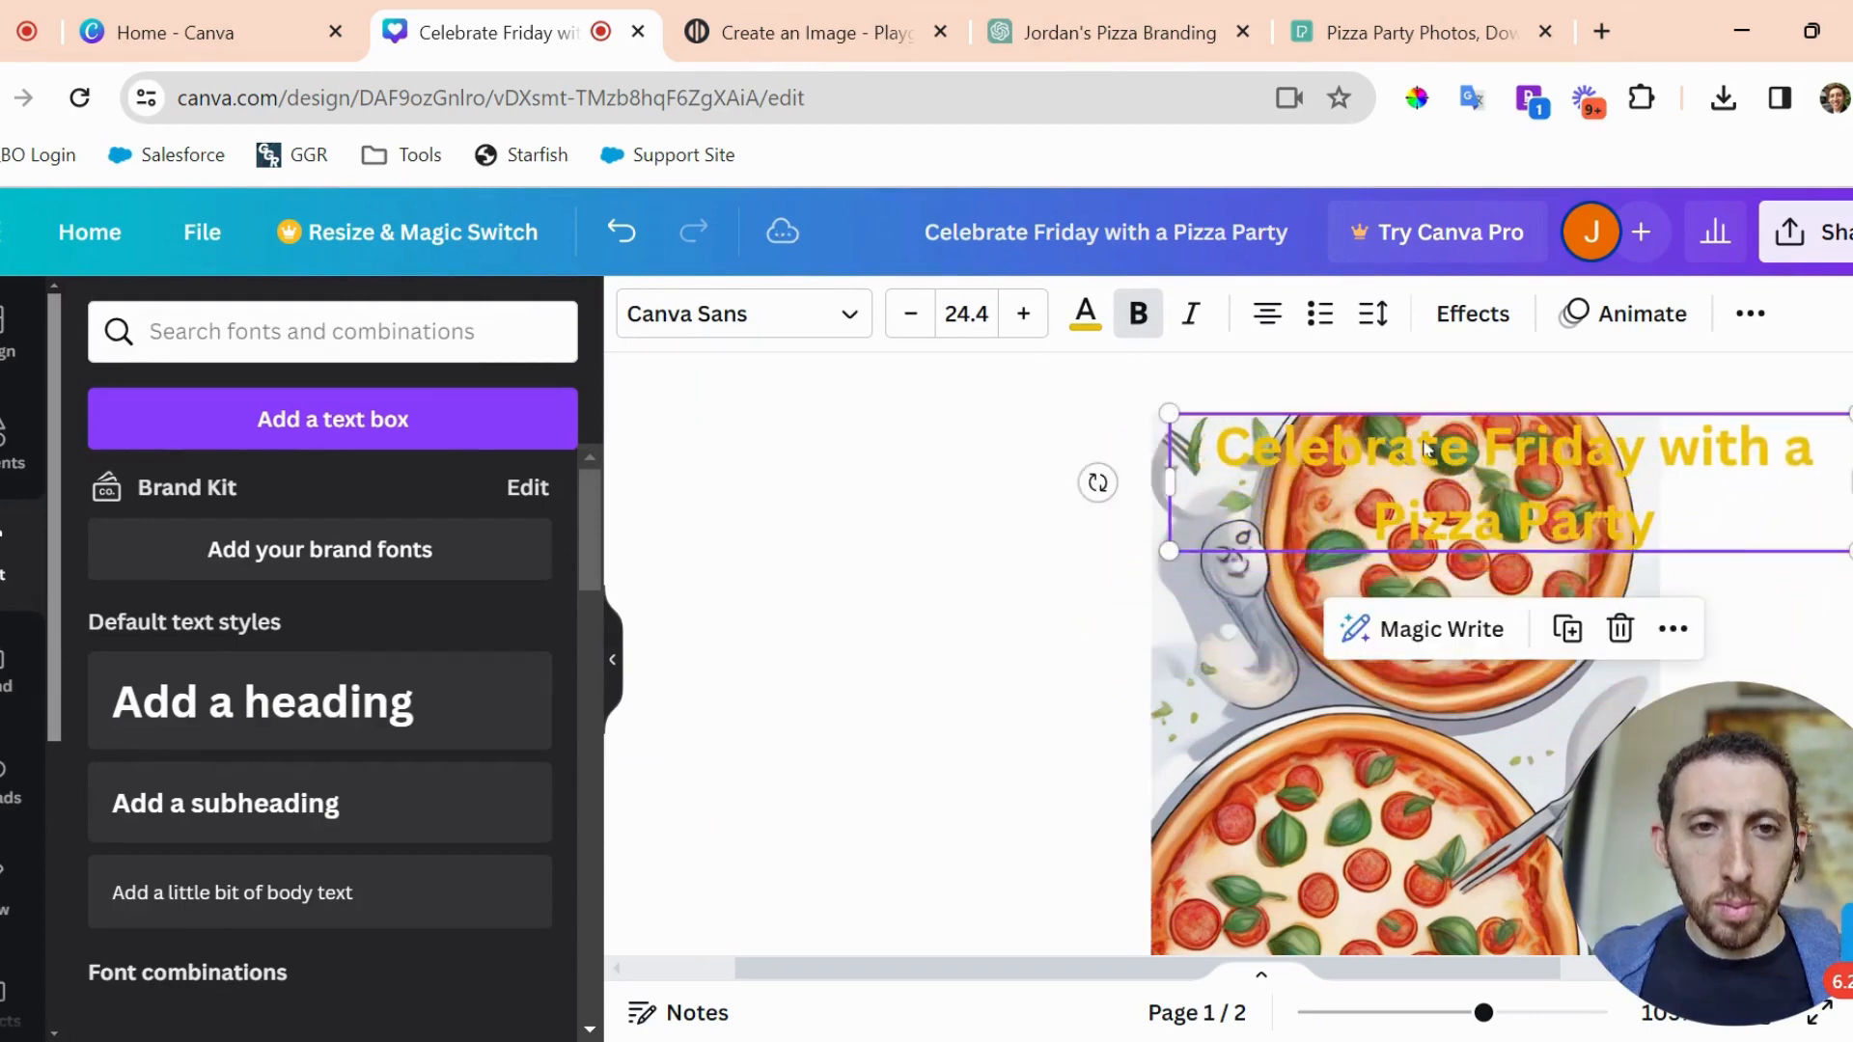
{"action": "left_click_drag", "start_coordinate": [1849, 550], "coordinate": [1643, 506]}
{"action": "left_click_drag", "start_coordinate": [1511, 670], "coordinate": [1494, 669]}
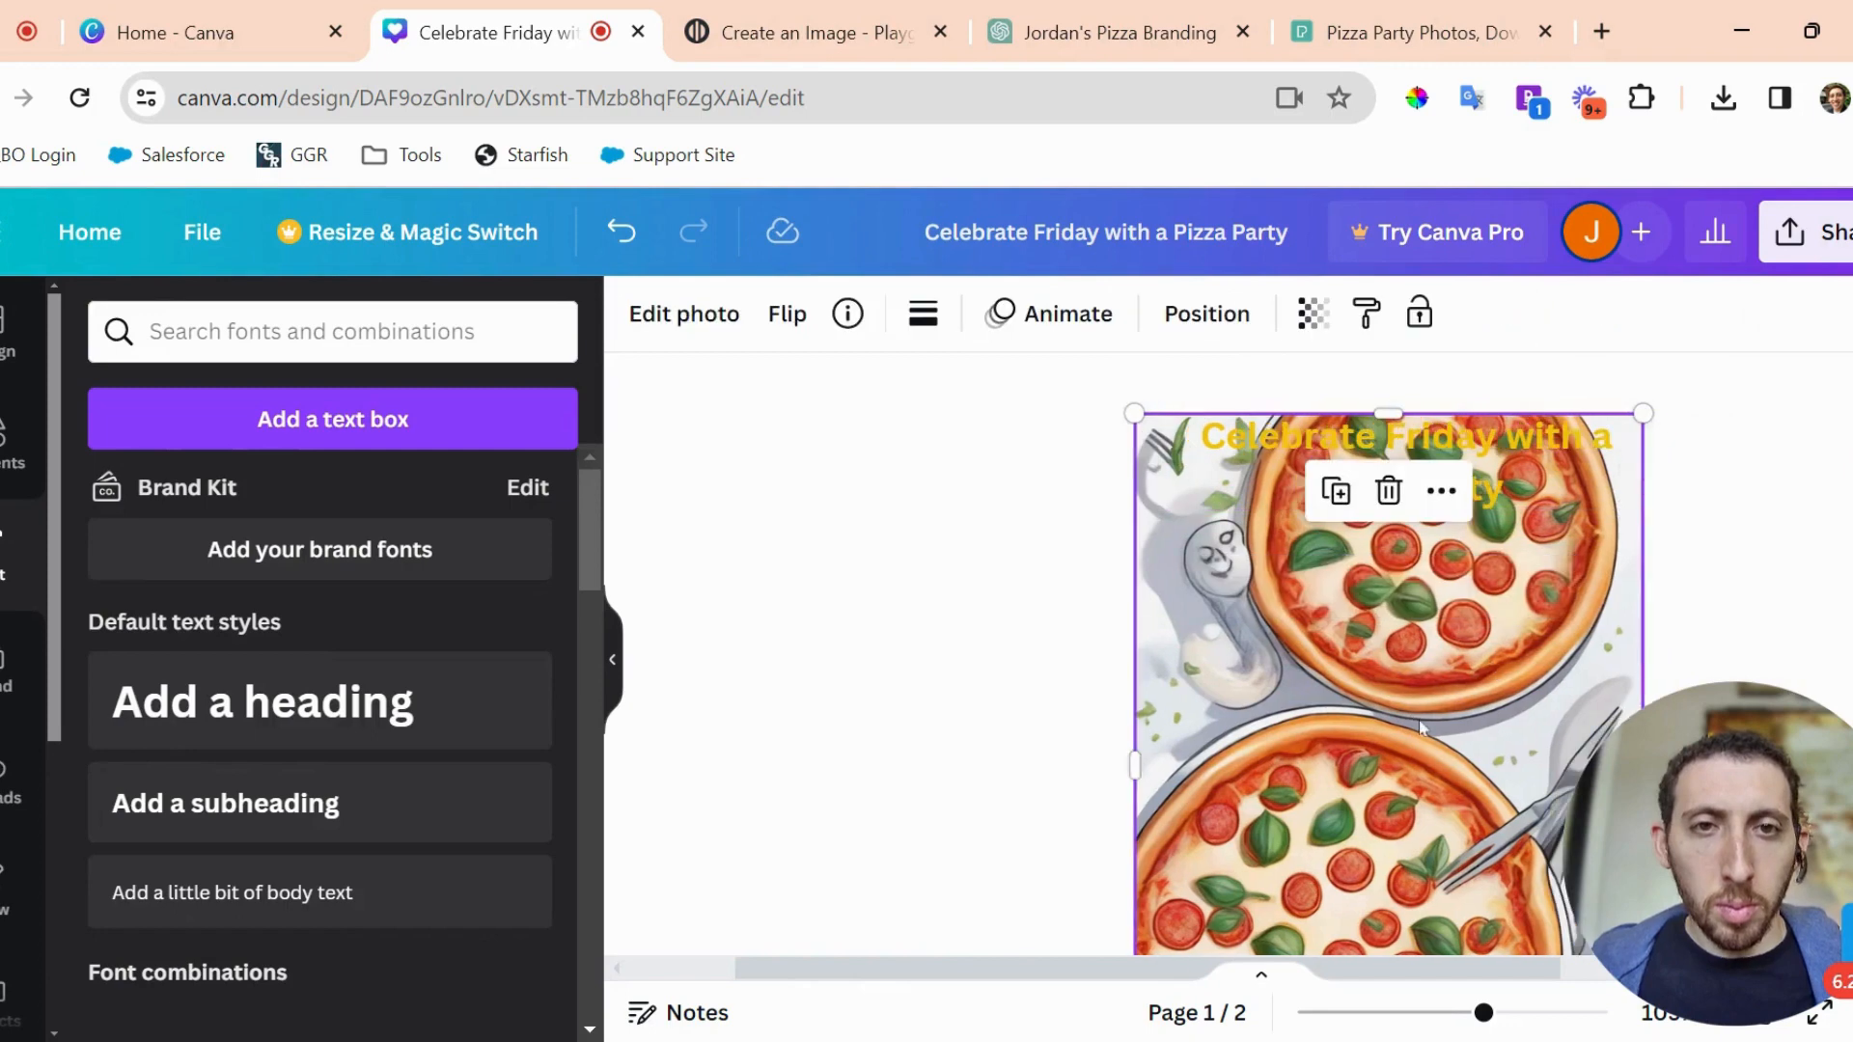
{"action": "left_click", "coordinate": [1409, 451]}
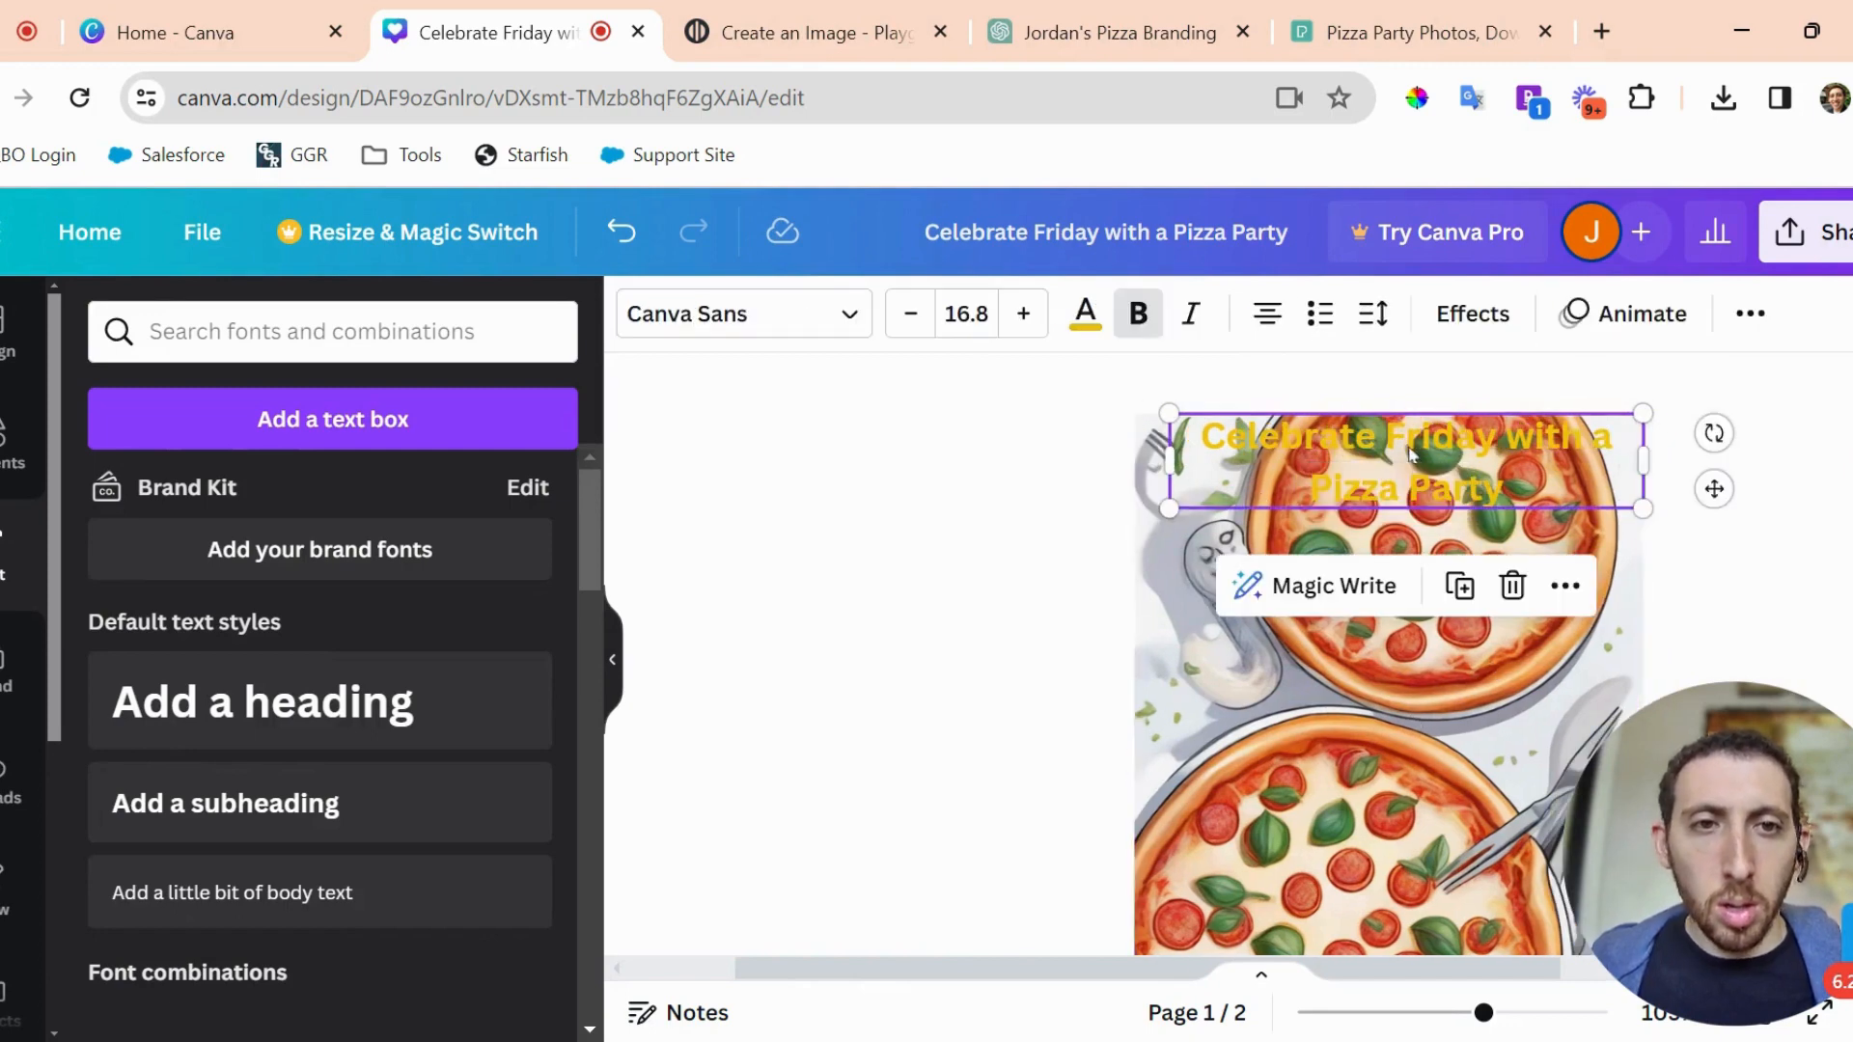
{"action": "left_click_drag", "start_coordinate": [1409, 451], "coordinate": [1391, 454]}
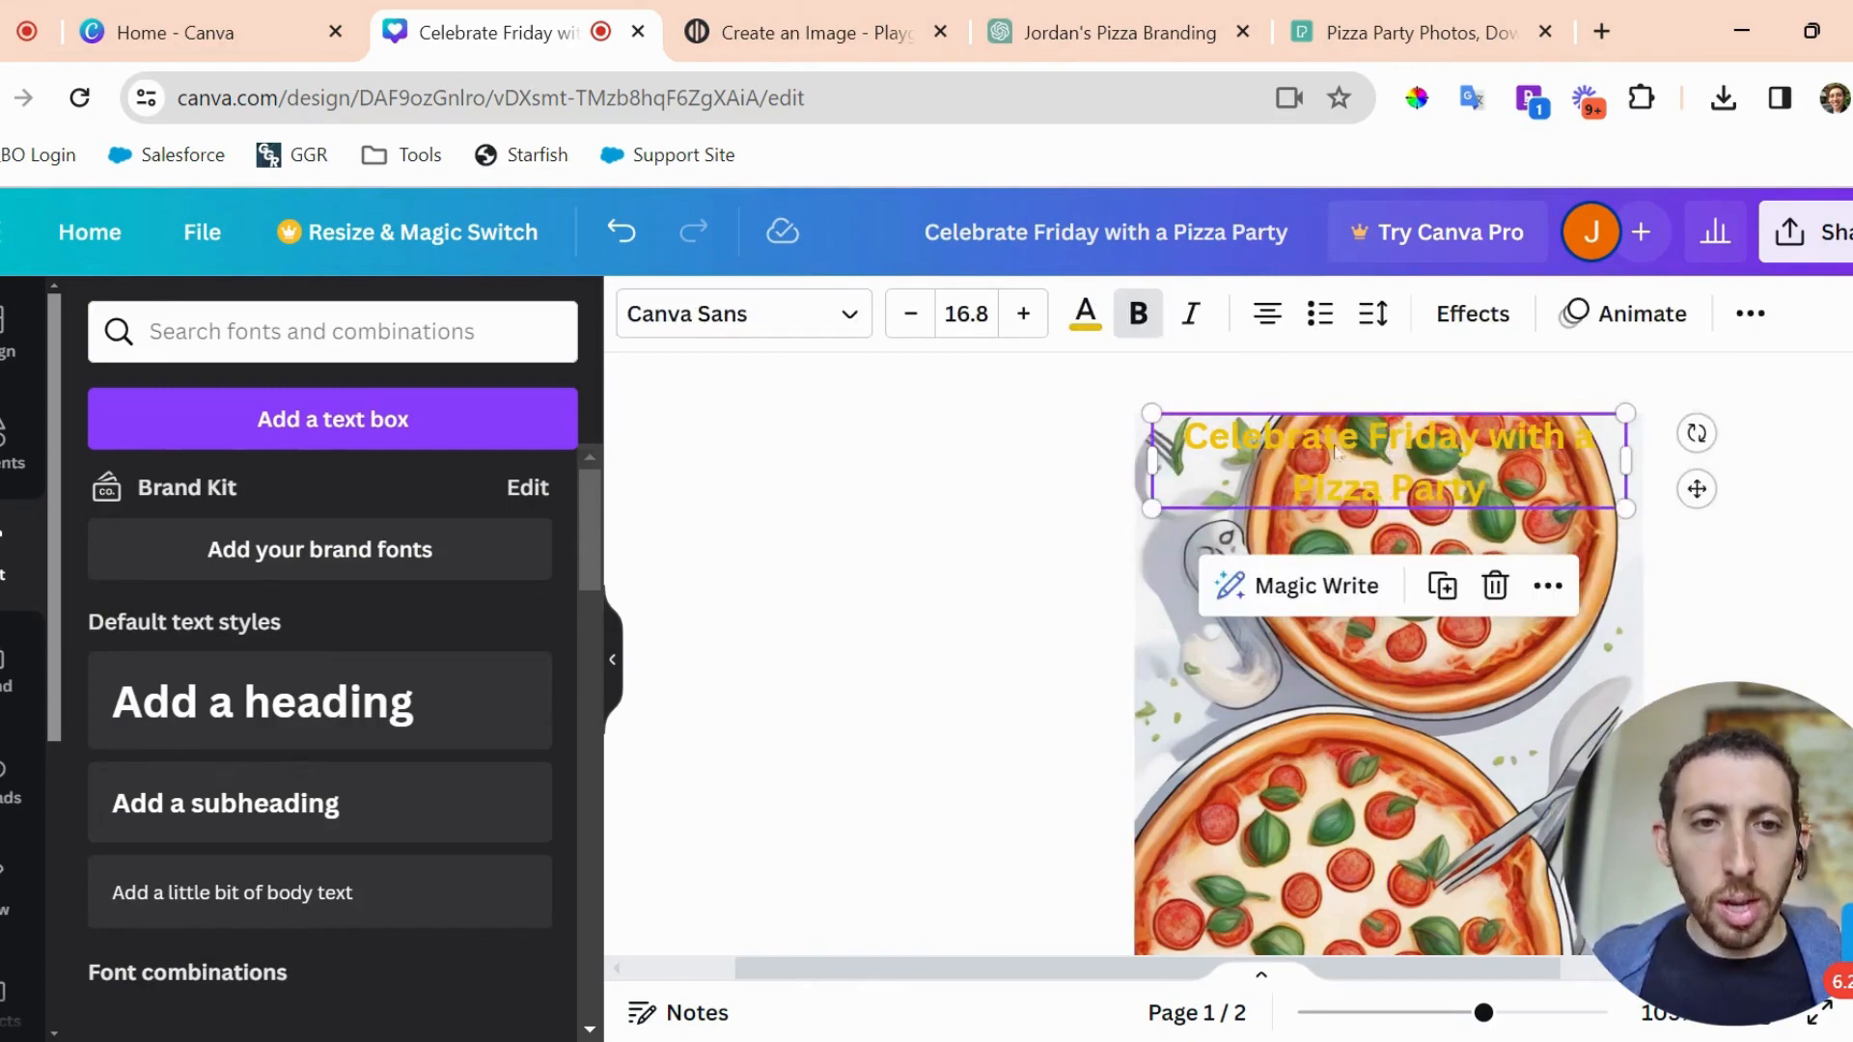
Look through the available text colors for the heading, and move the heading down between the two pizzas on page 1.
{"action": "left_click", "coordinate": [1085, 316]}
{"action": "scroll", "coordinate": [310, 603], "scroll_direction": "down", "scroll_amount": 5}
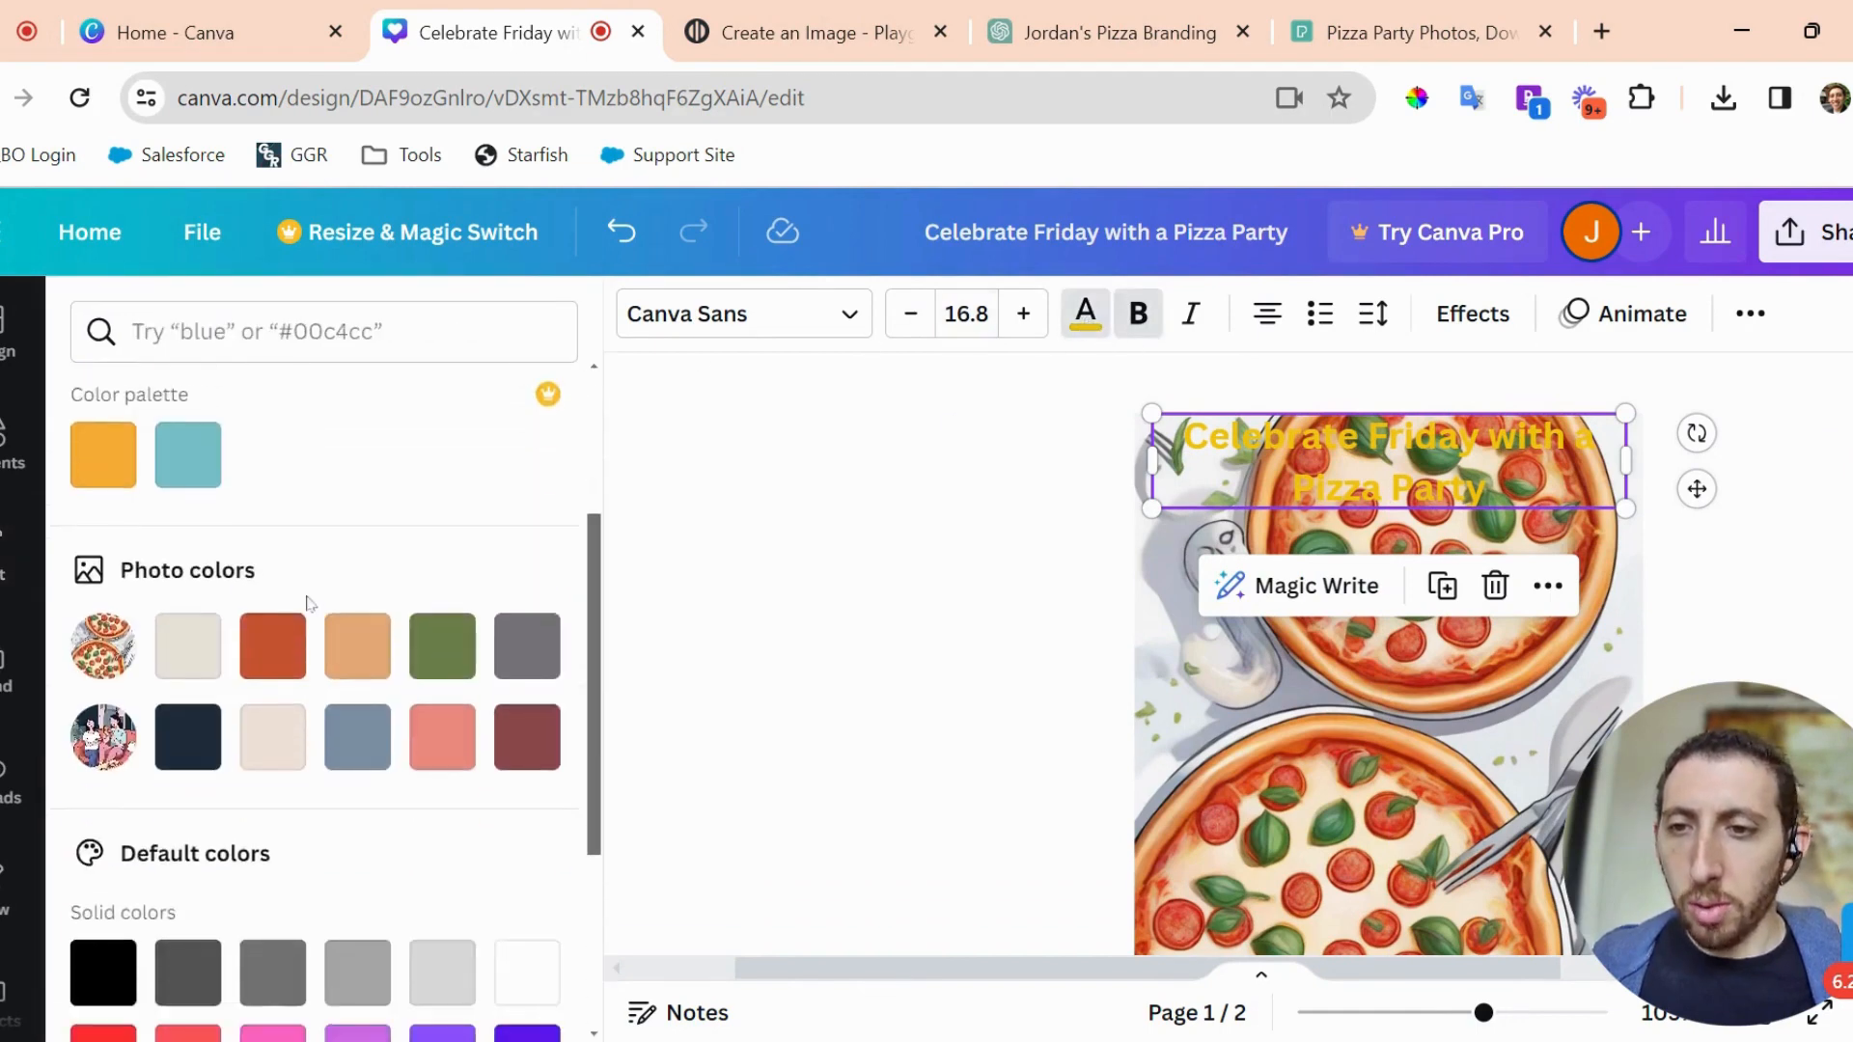
{"action": "scroll", "coordinate": [460, 653], "scroll_direction": "up", "scroll_amount": 5}
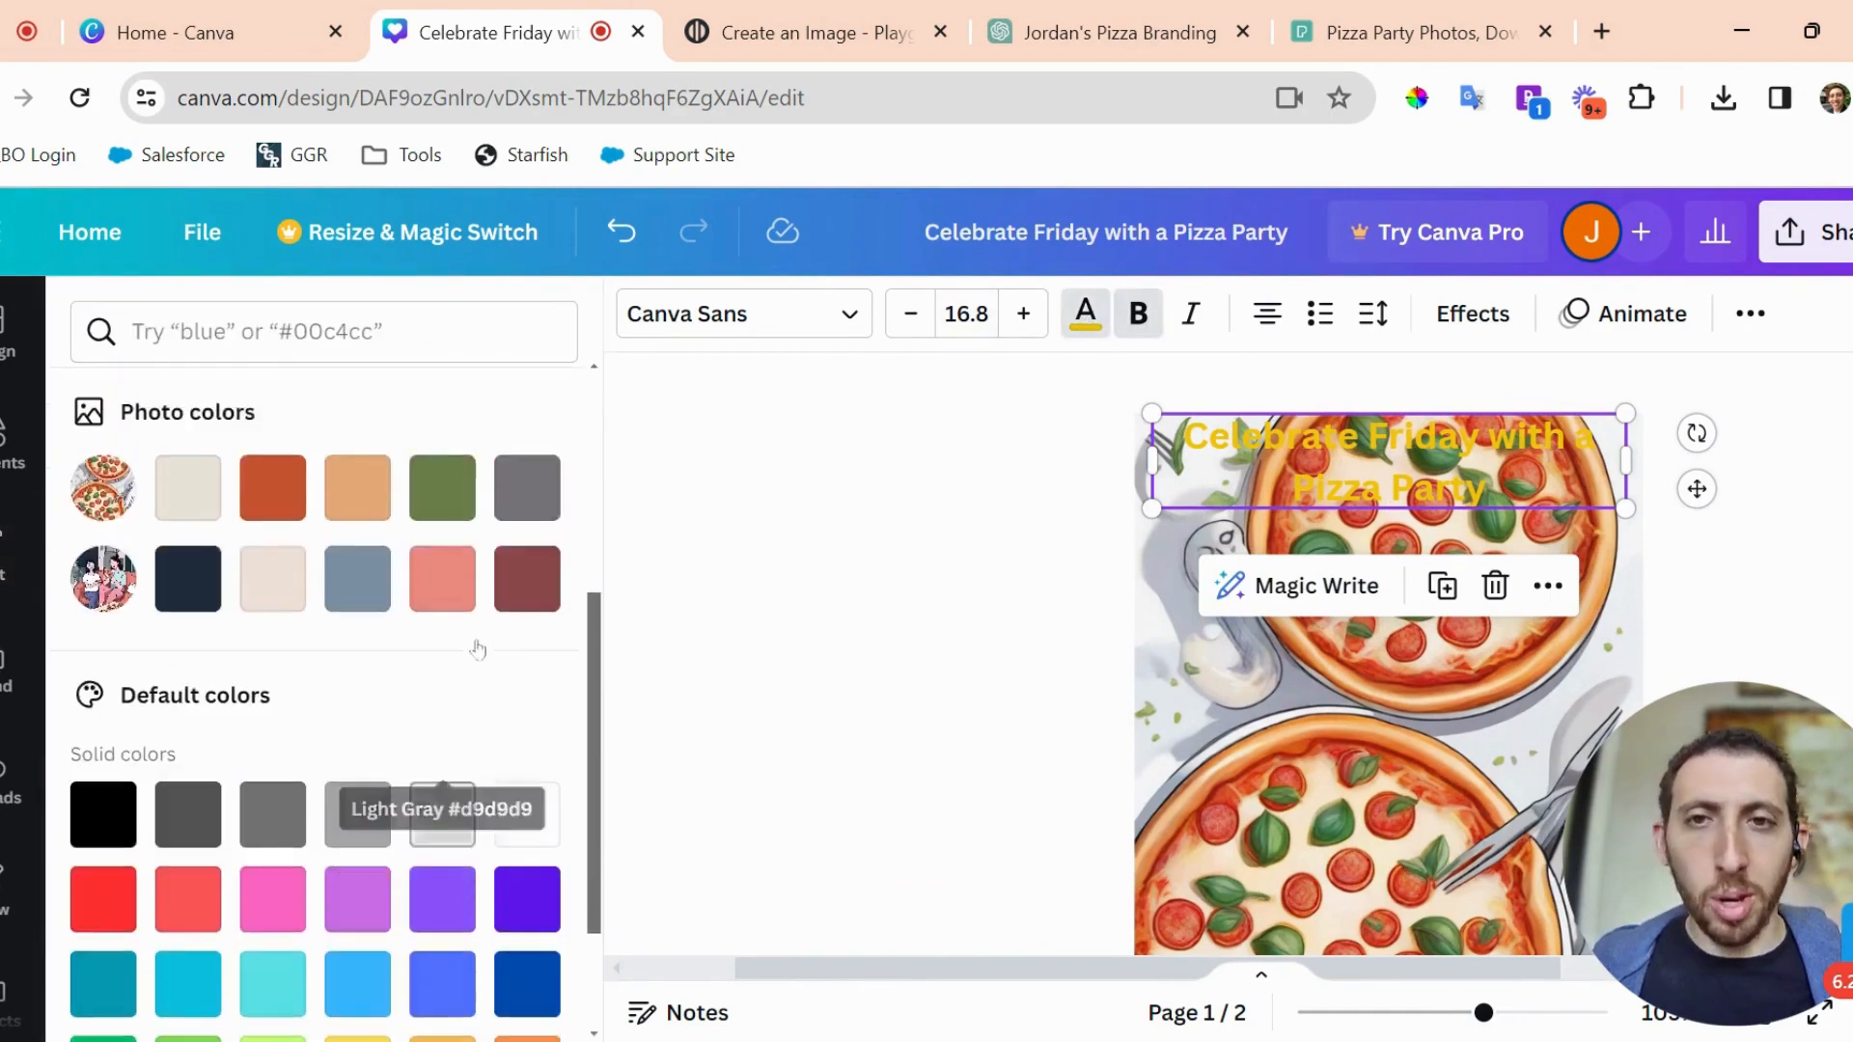
{"action": "left_click", "coordinate": [830, 608]}
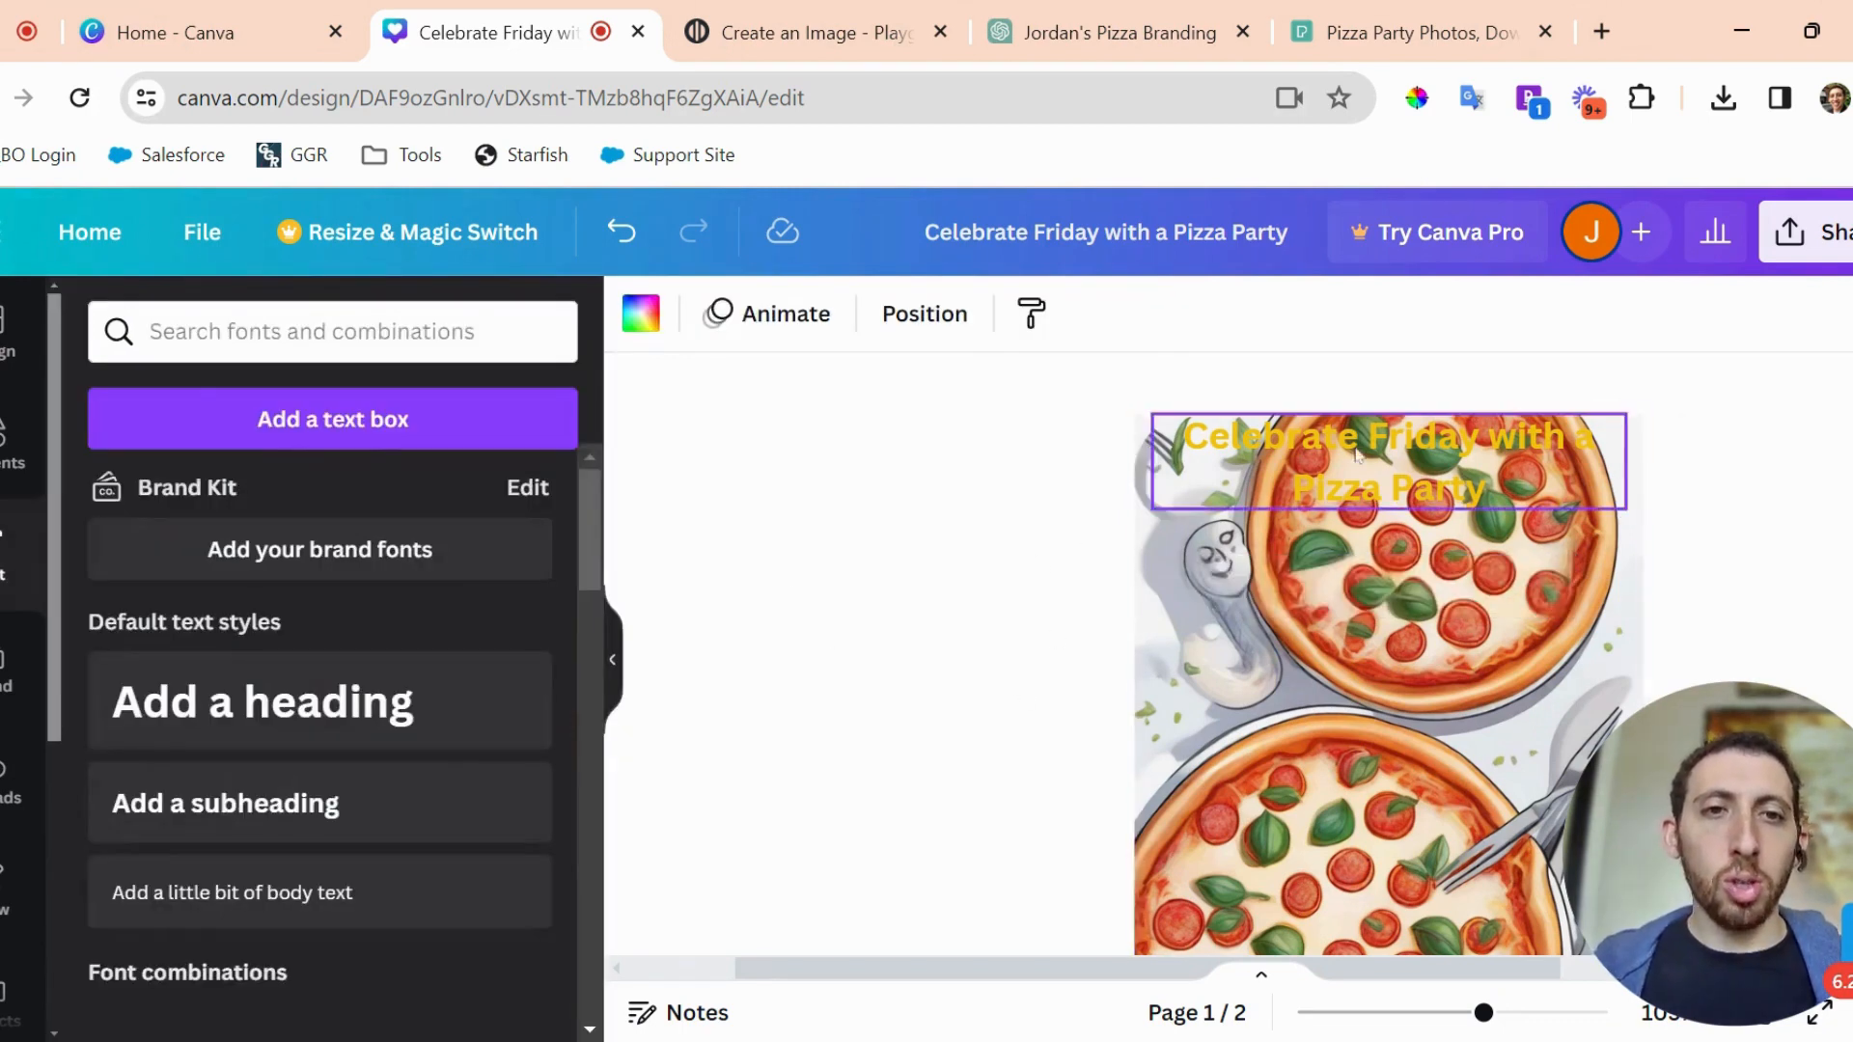
{"action": "left_click_drag", "start_coordinate": [1361, 453], "coordinate": [1357, 679]}
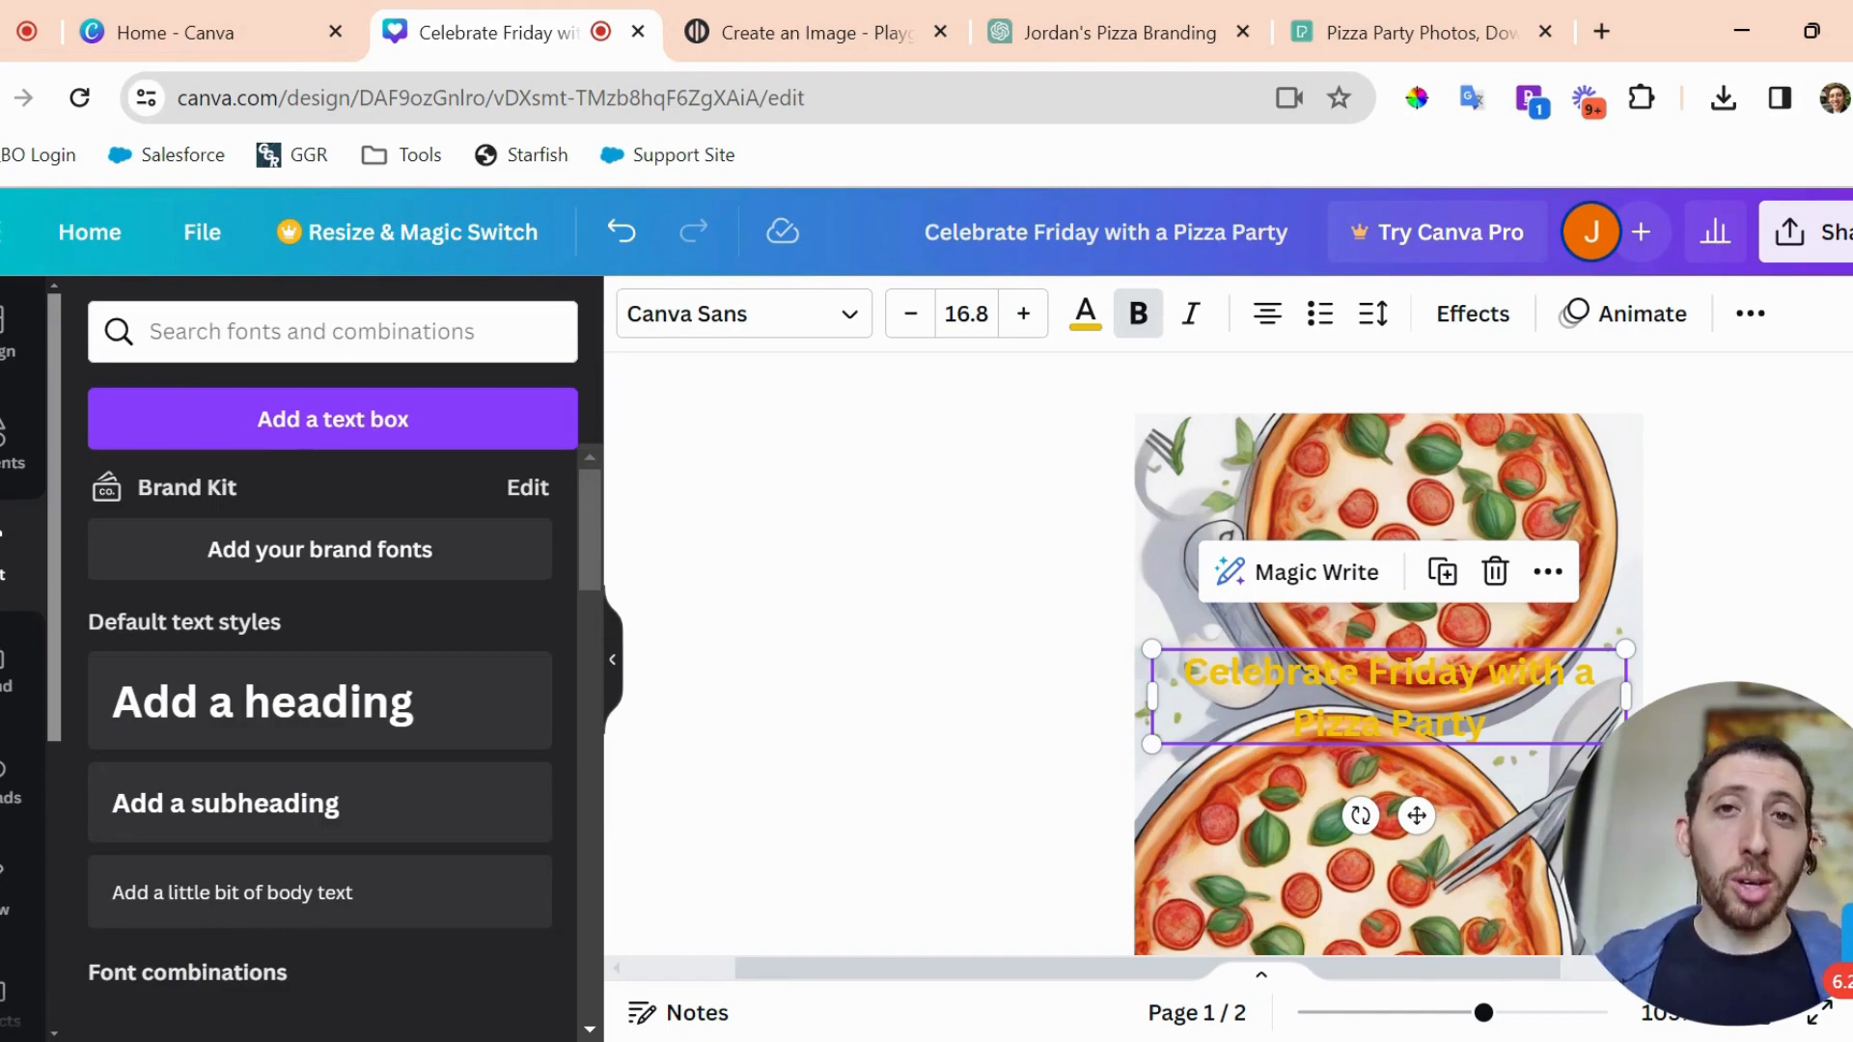
Switch to Playground and look through the previously generated cartoon pizza party images.
{"action": "left_click", "coordinate": [845, 37]}
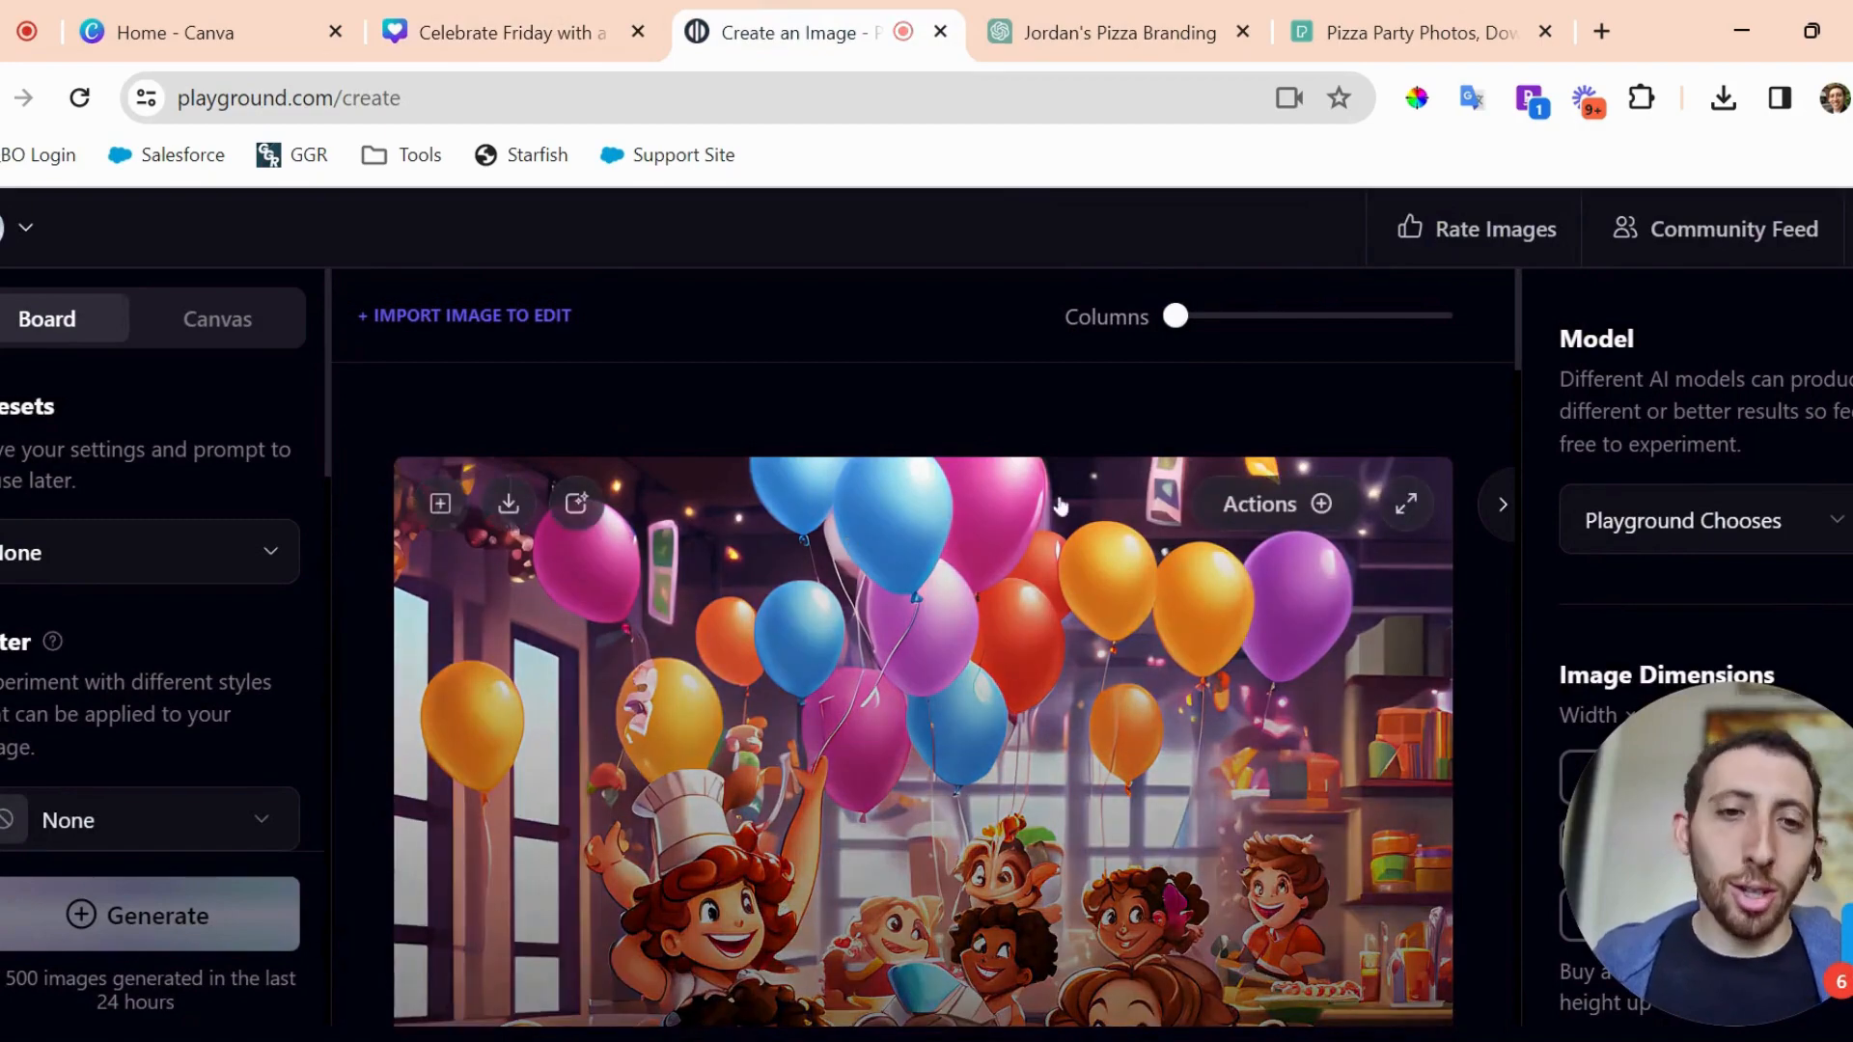
{"action": "scroll", "coordinate": [932, 648], "scroll_direction": "down", "scroll_amount": 2}
{"action": "scroll", "coordinate": [932, 648], "scroll_direction": "down", "scroll_amount": 15}
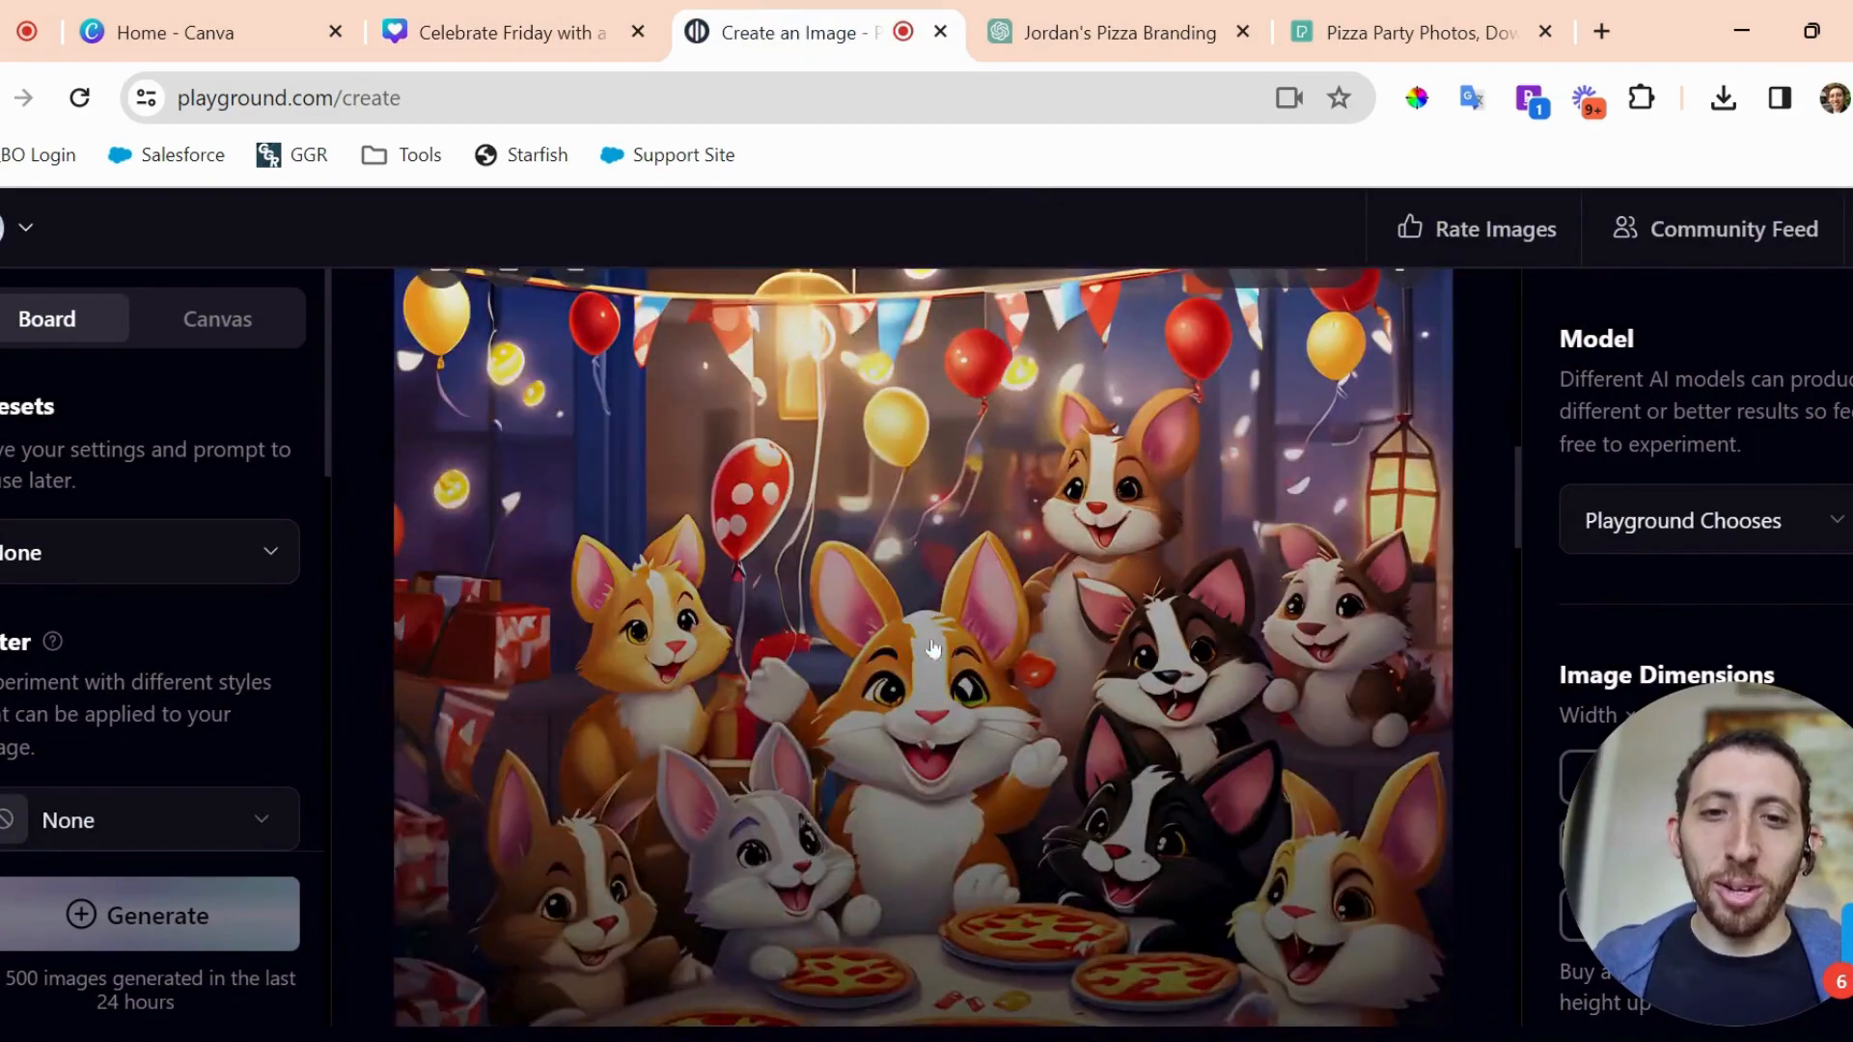
{"action": "scroll", "coordinate": [932, 648], "scroll_direction": "up", "scroll_amount": 17}
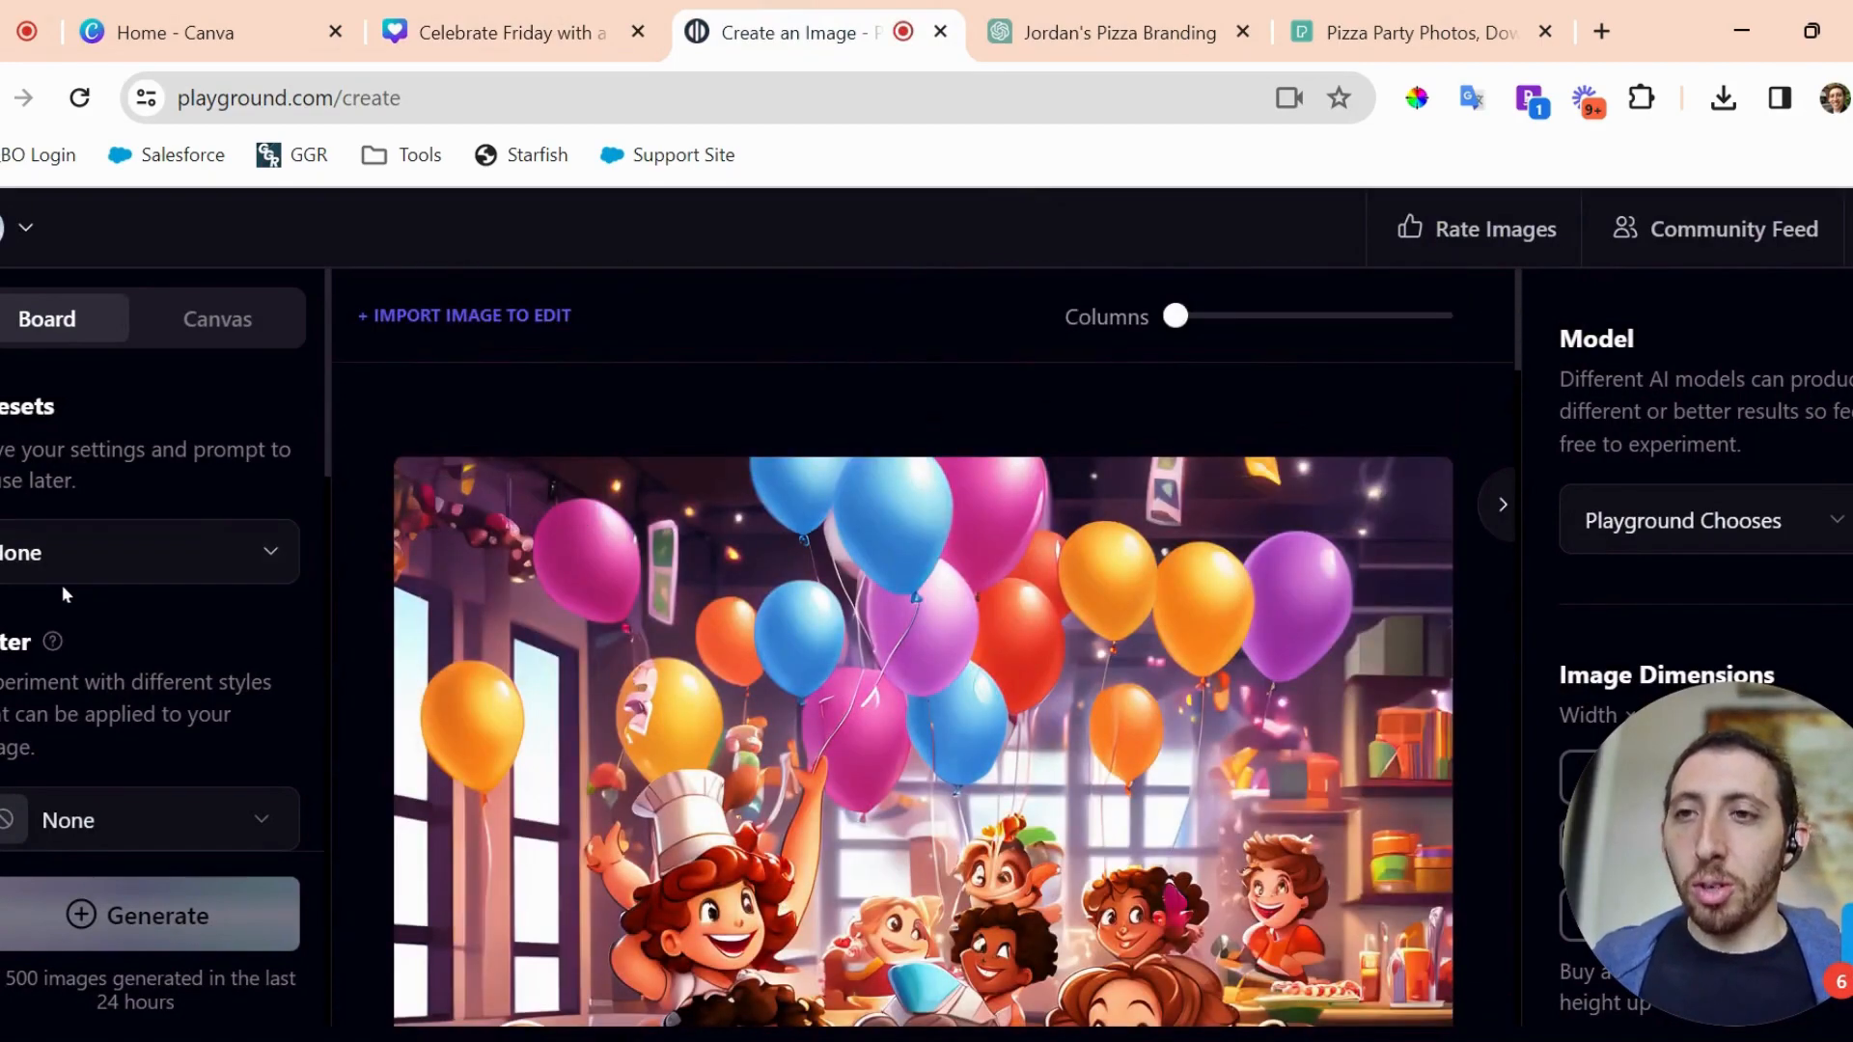
Enter the image prompt "Cartoon pizza party with kids and animals having a great time eating pizza".
{"action": "scroll", "coordinate": [117, 542], "scroll_direction": "down", "scroll_amount": 3}
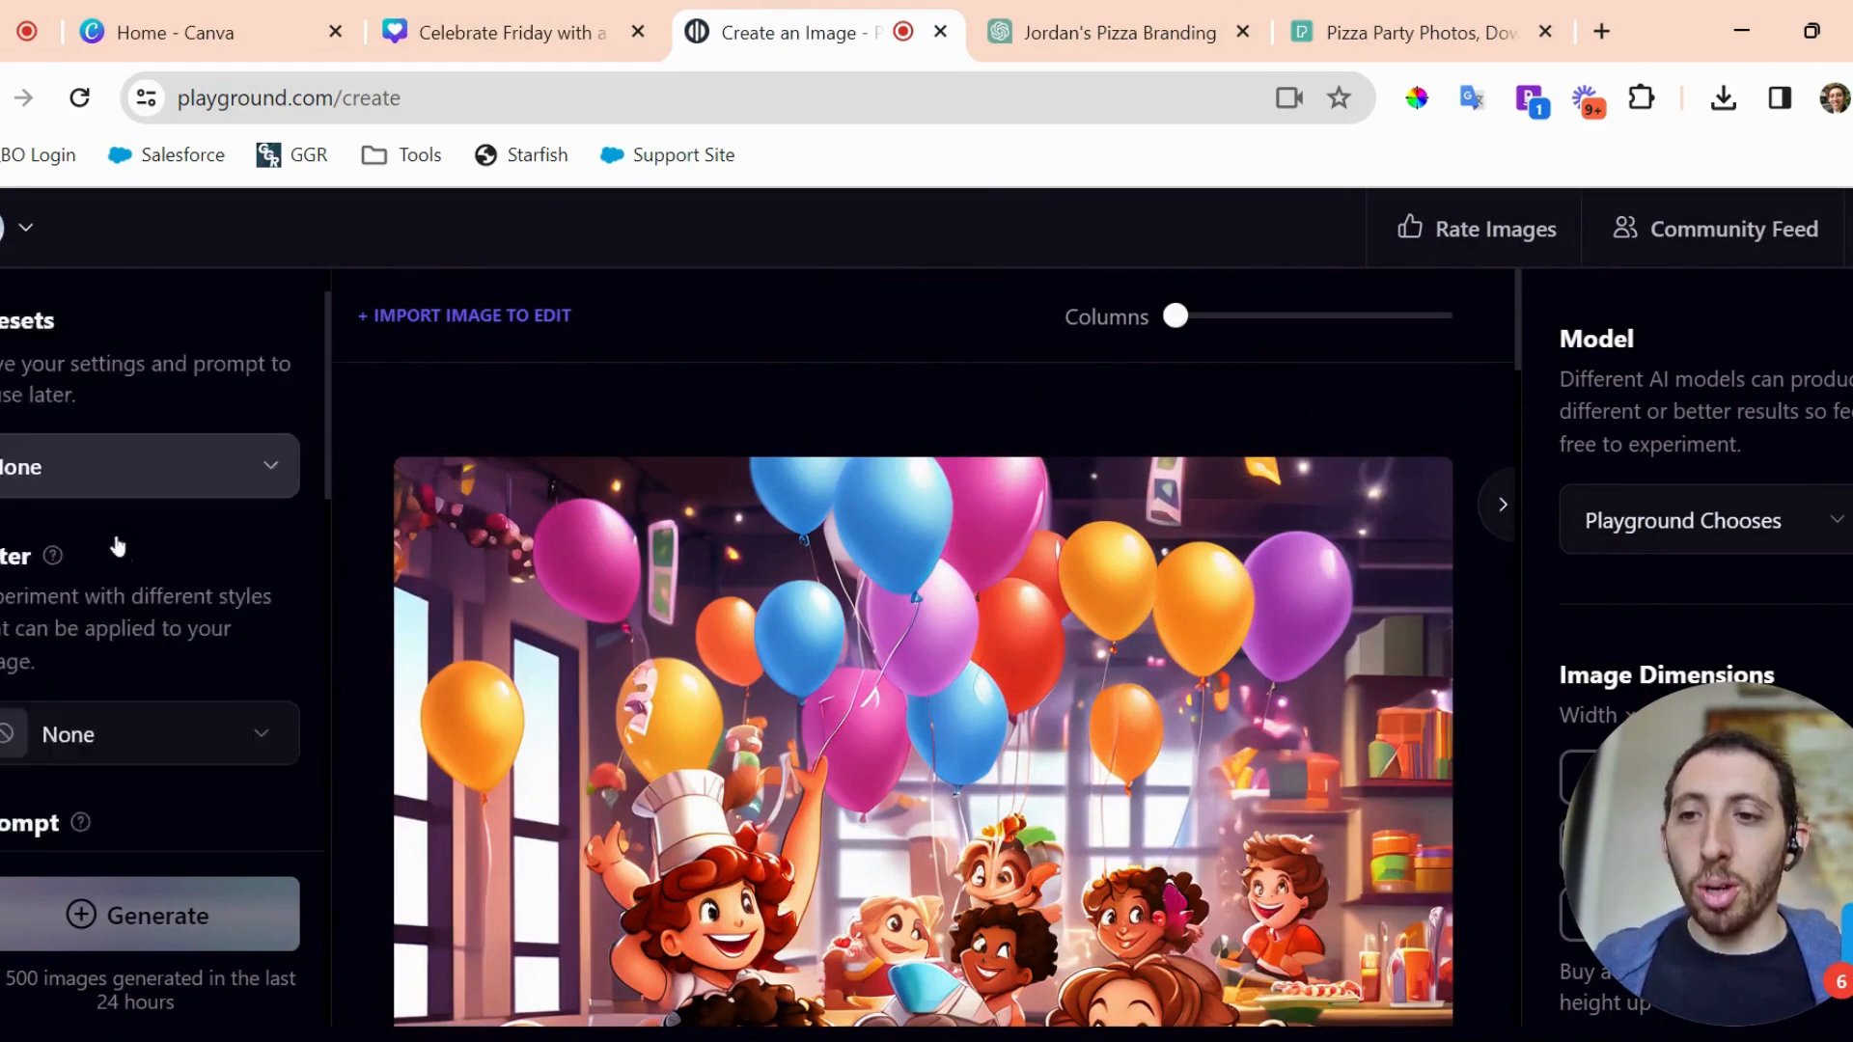
{"action": "scroll", "coordinate": [117, 543], "scroll_direction": "down", "scroll_amount": 2}
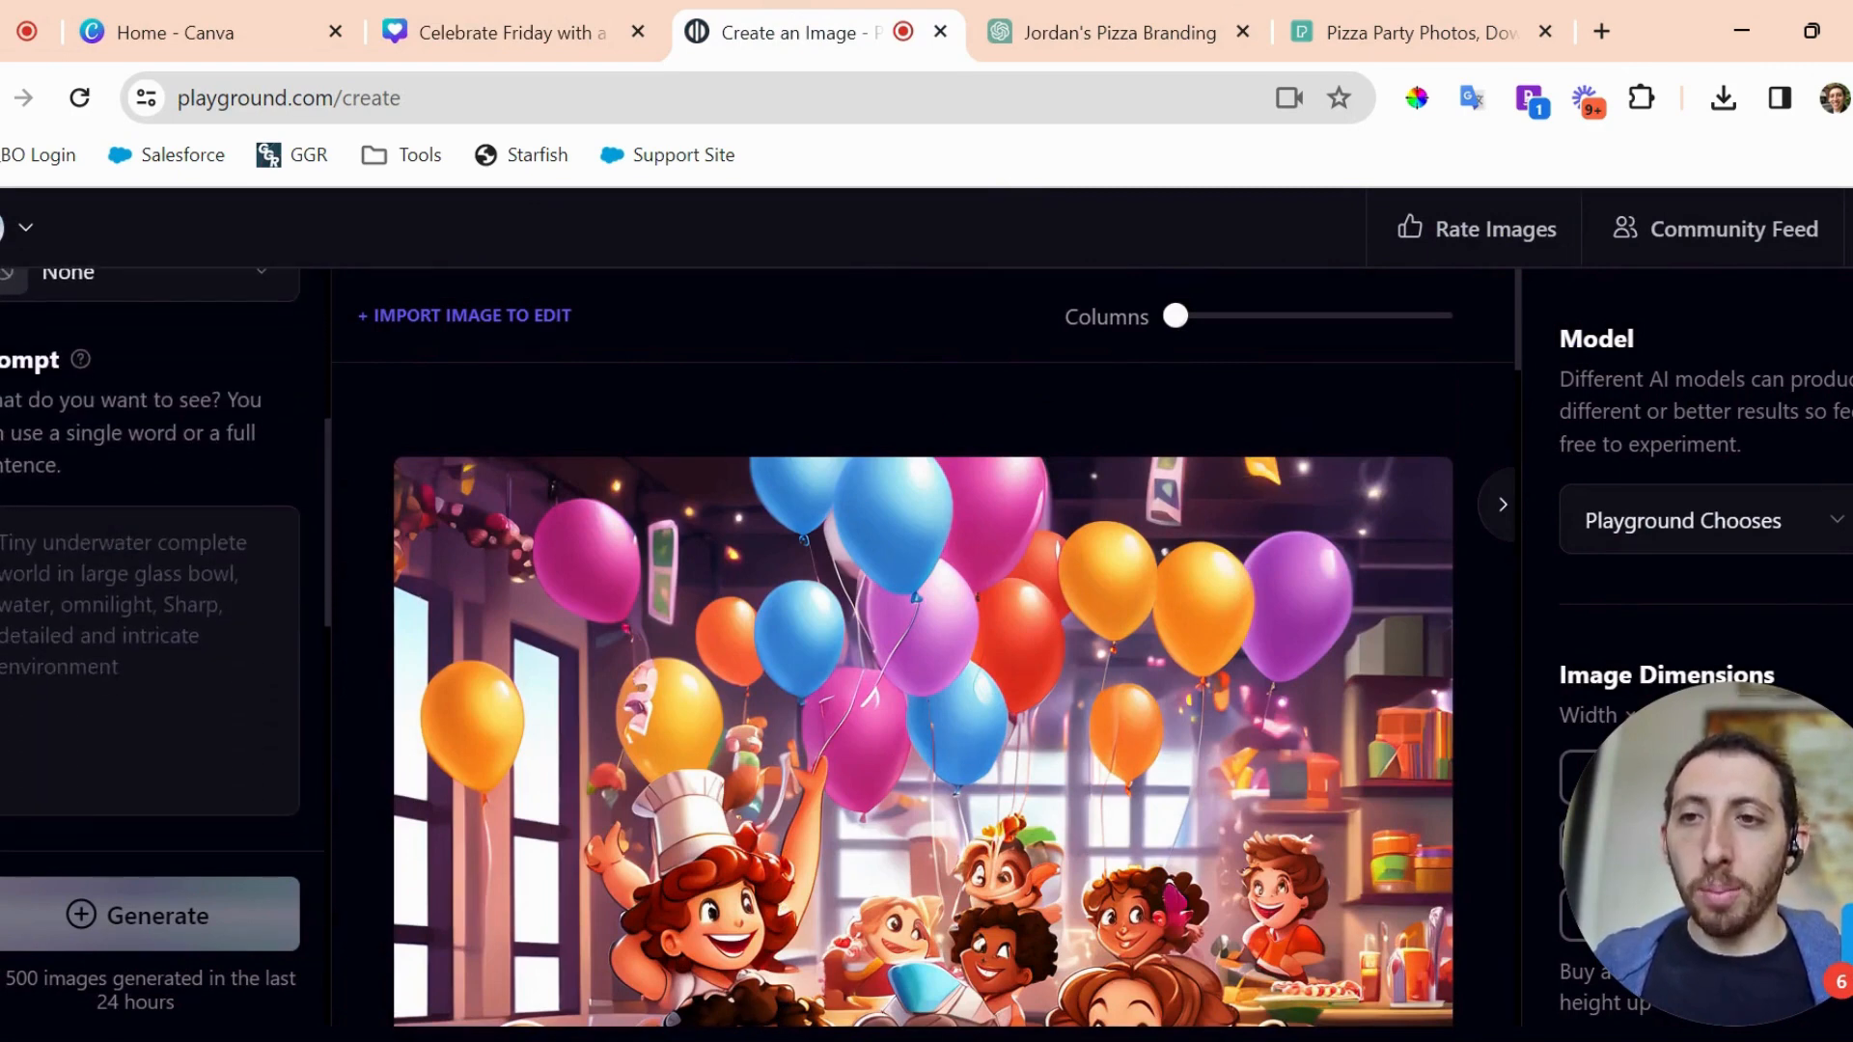
{"action": "scroll", "coordinate": [87, 676], "scroll_direction": "up", "scroll_amount": 5}
{"action": "scroll", "coordinate": [87, 675], "scroll_direction": "down", "scroll_amount": 3}
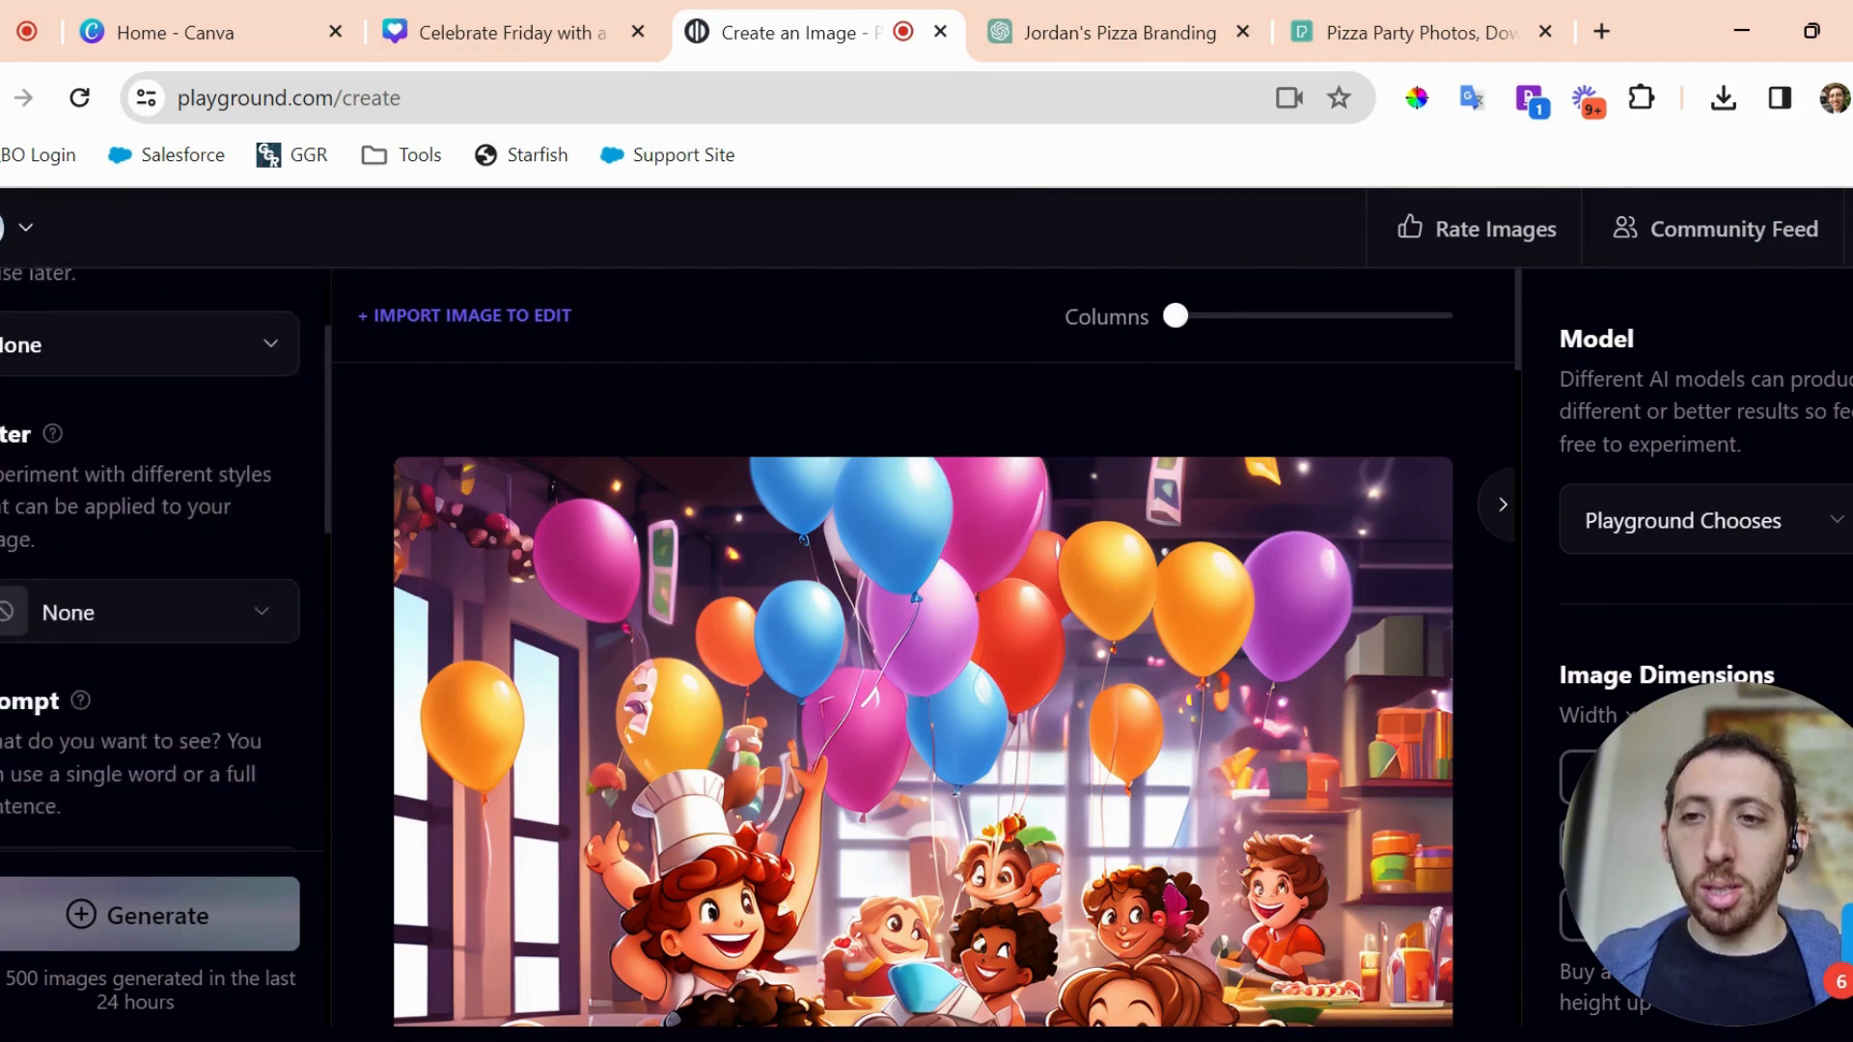
{"action": "scroll", "coordinate": [116, 676], "scroll_direction": "down", "scroll_amount": 1}
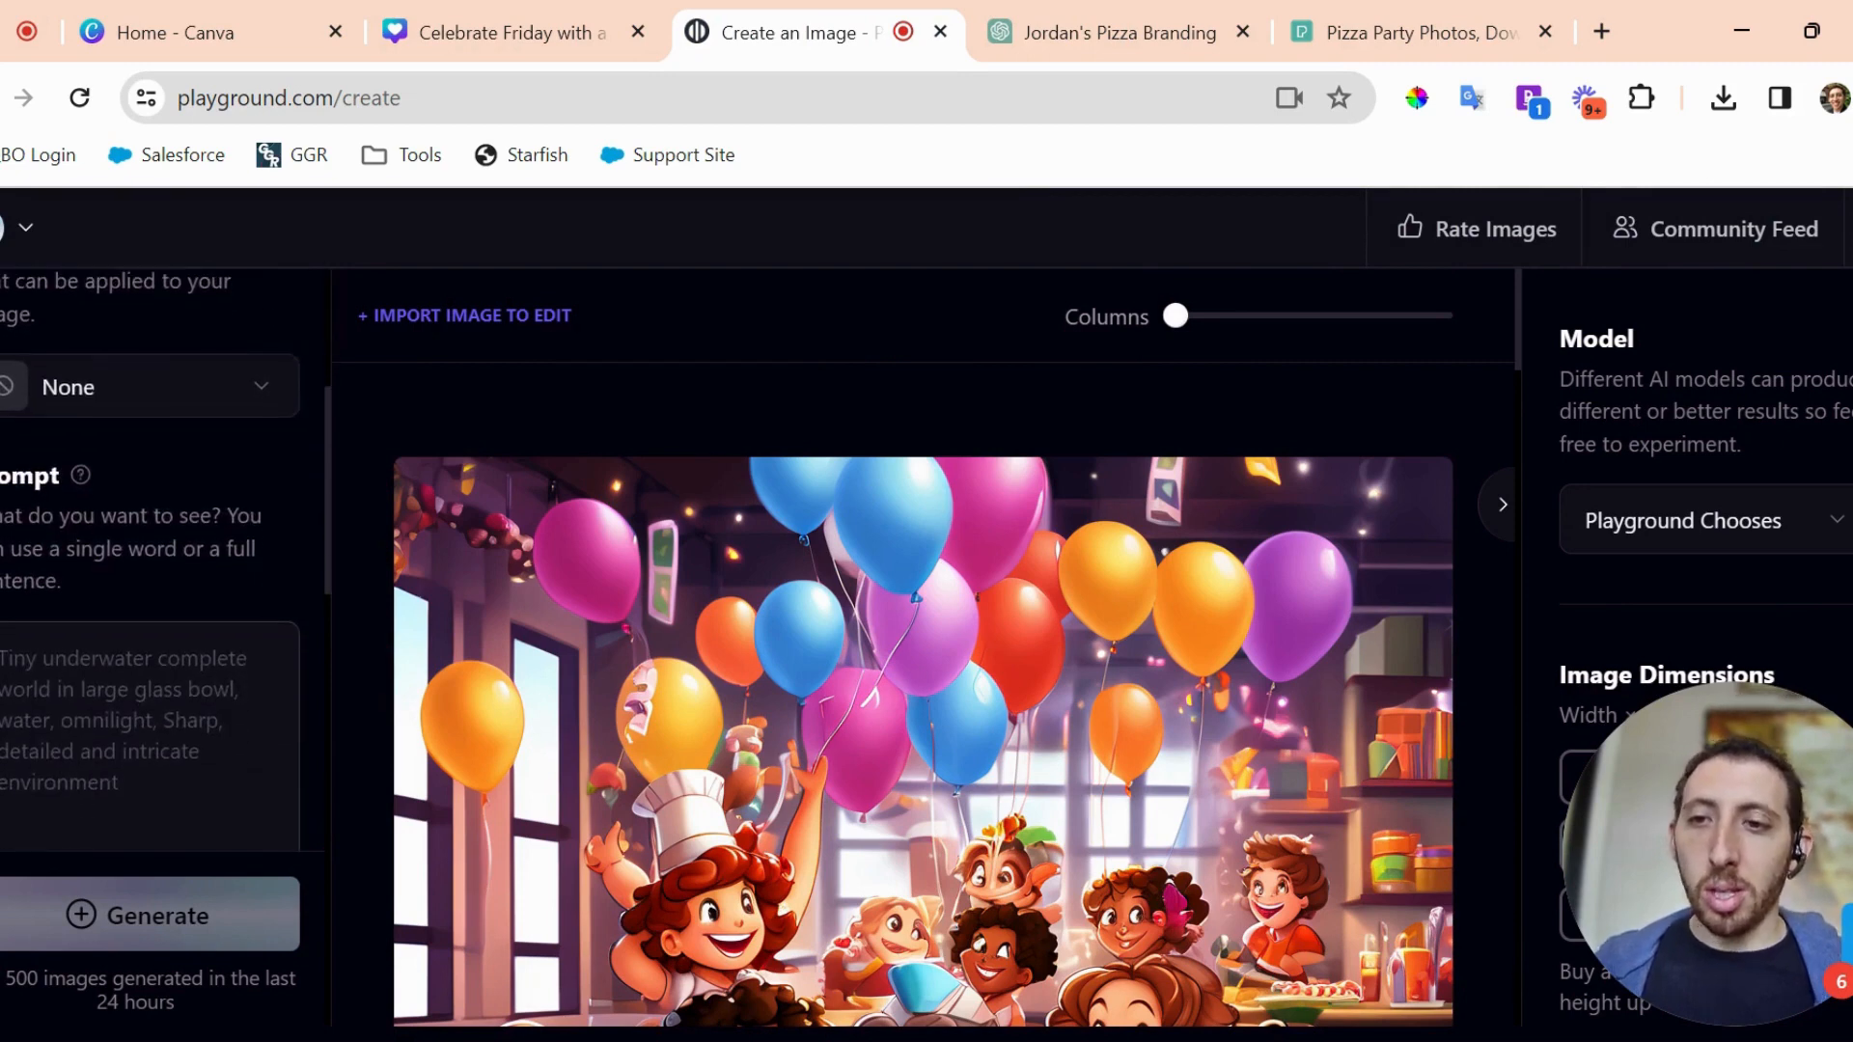
{"action": "left_click", "coordinate": [117, 714]}
{"action": "type", "text": "Cartoon pizza party with "}
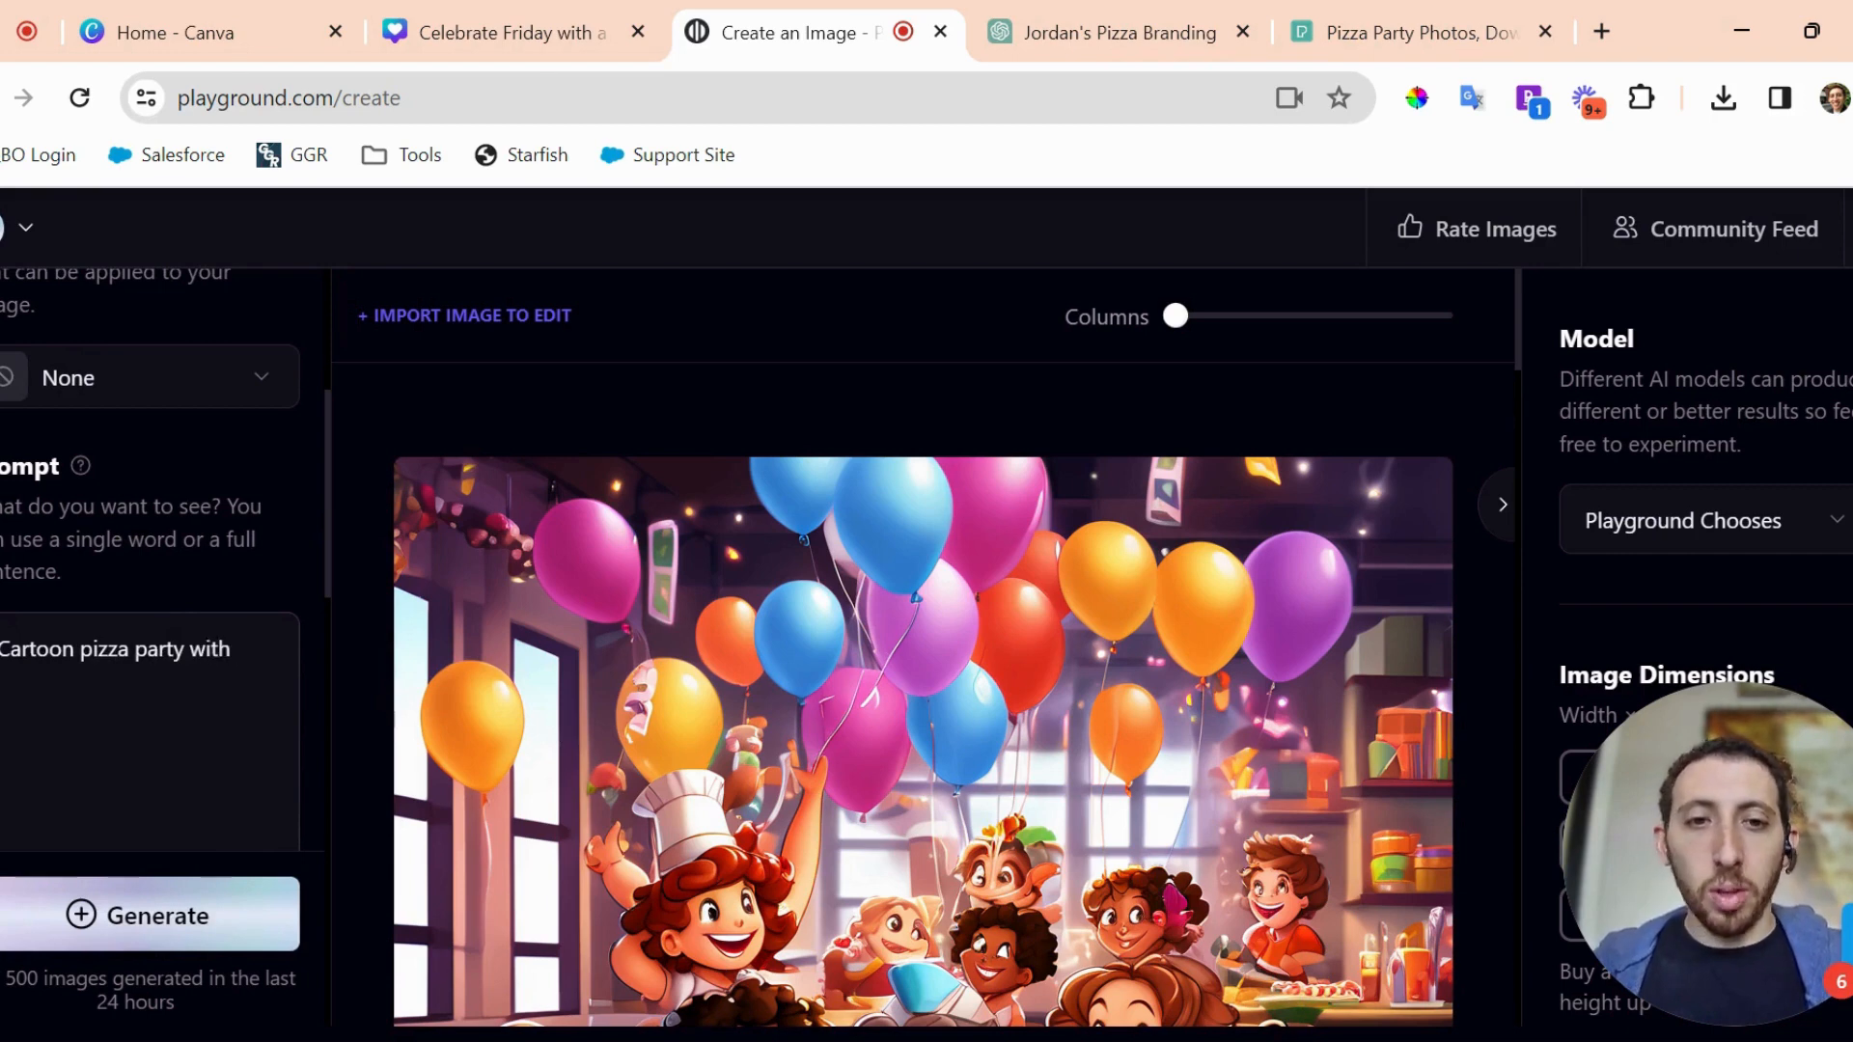
{"action": "type", "text": "kids and "}
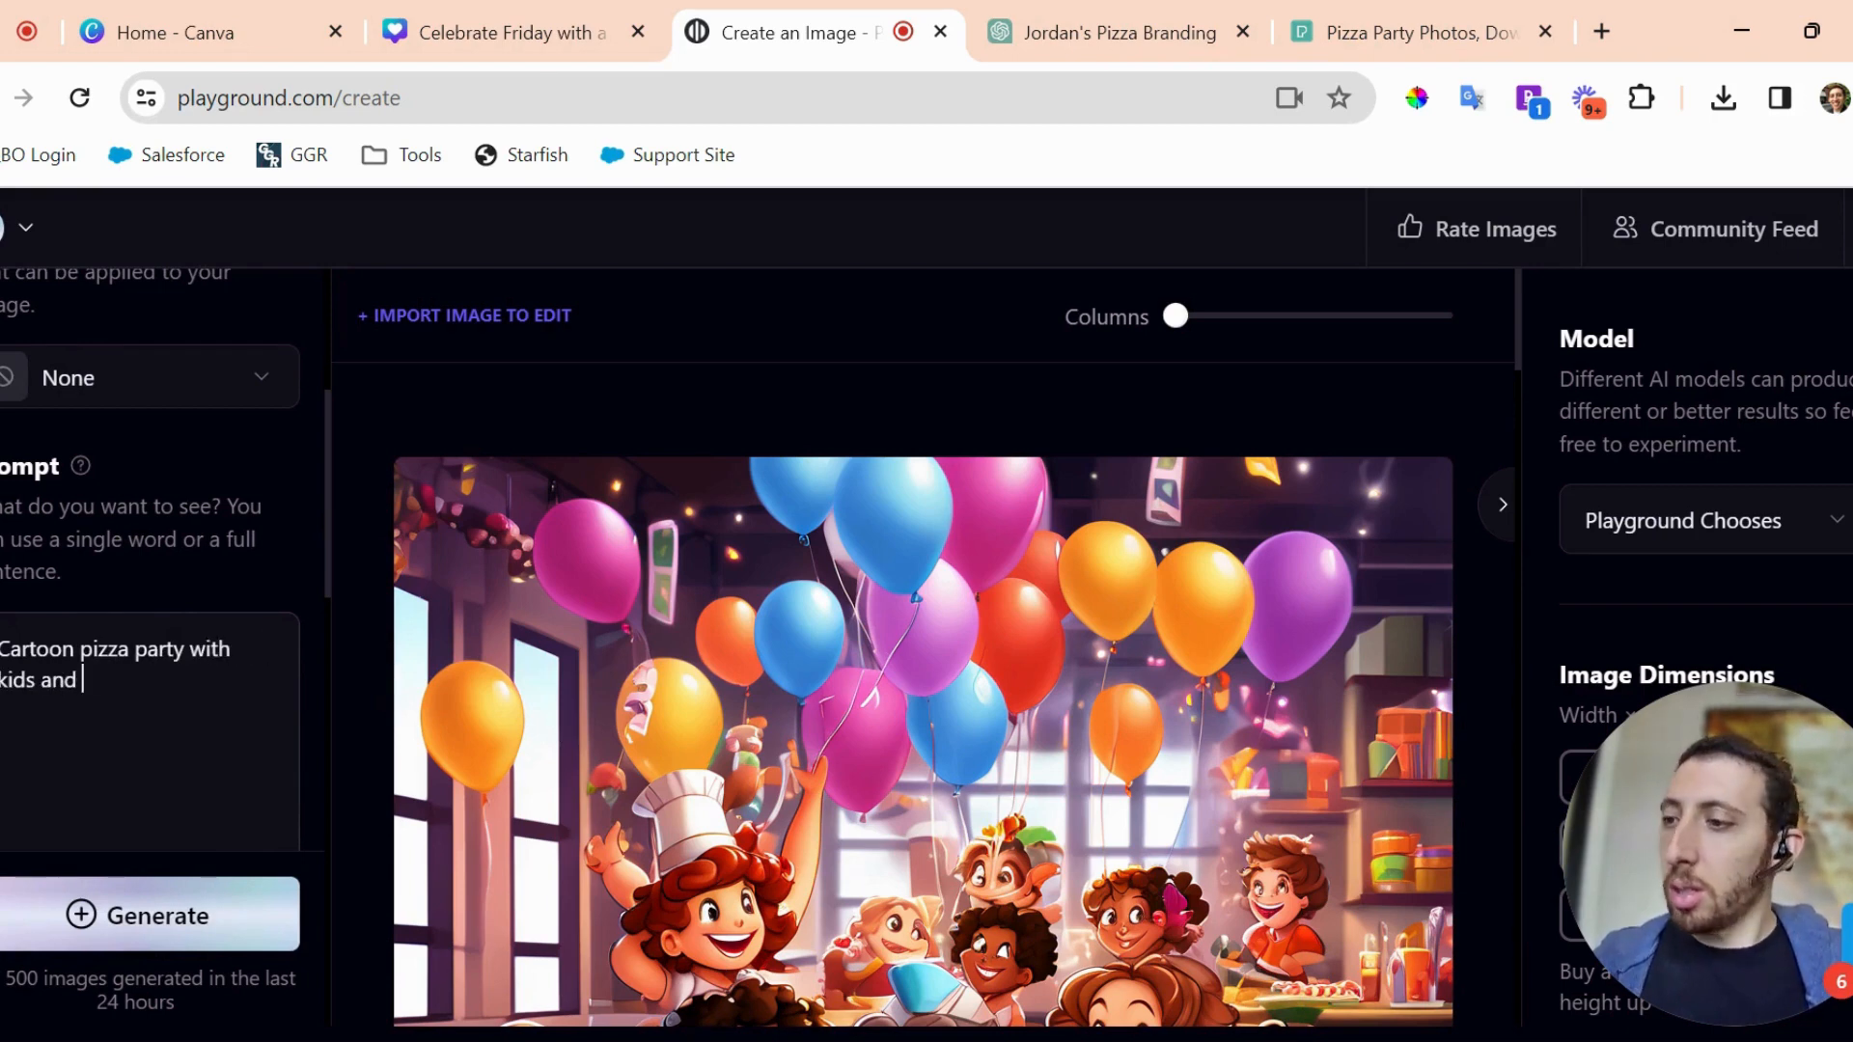
{"action": "type", "text": "animals having a g"}
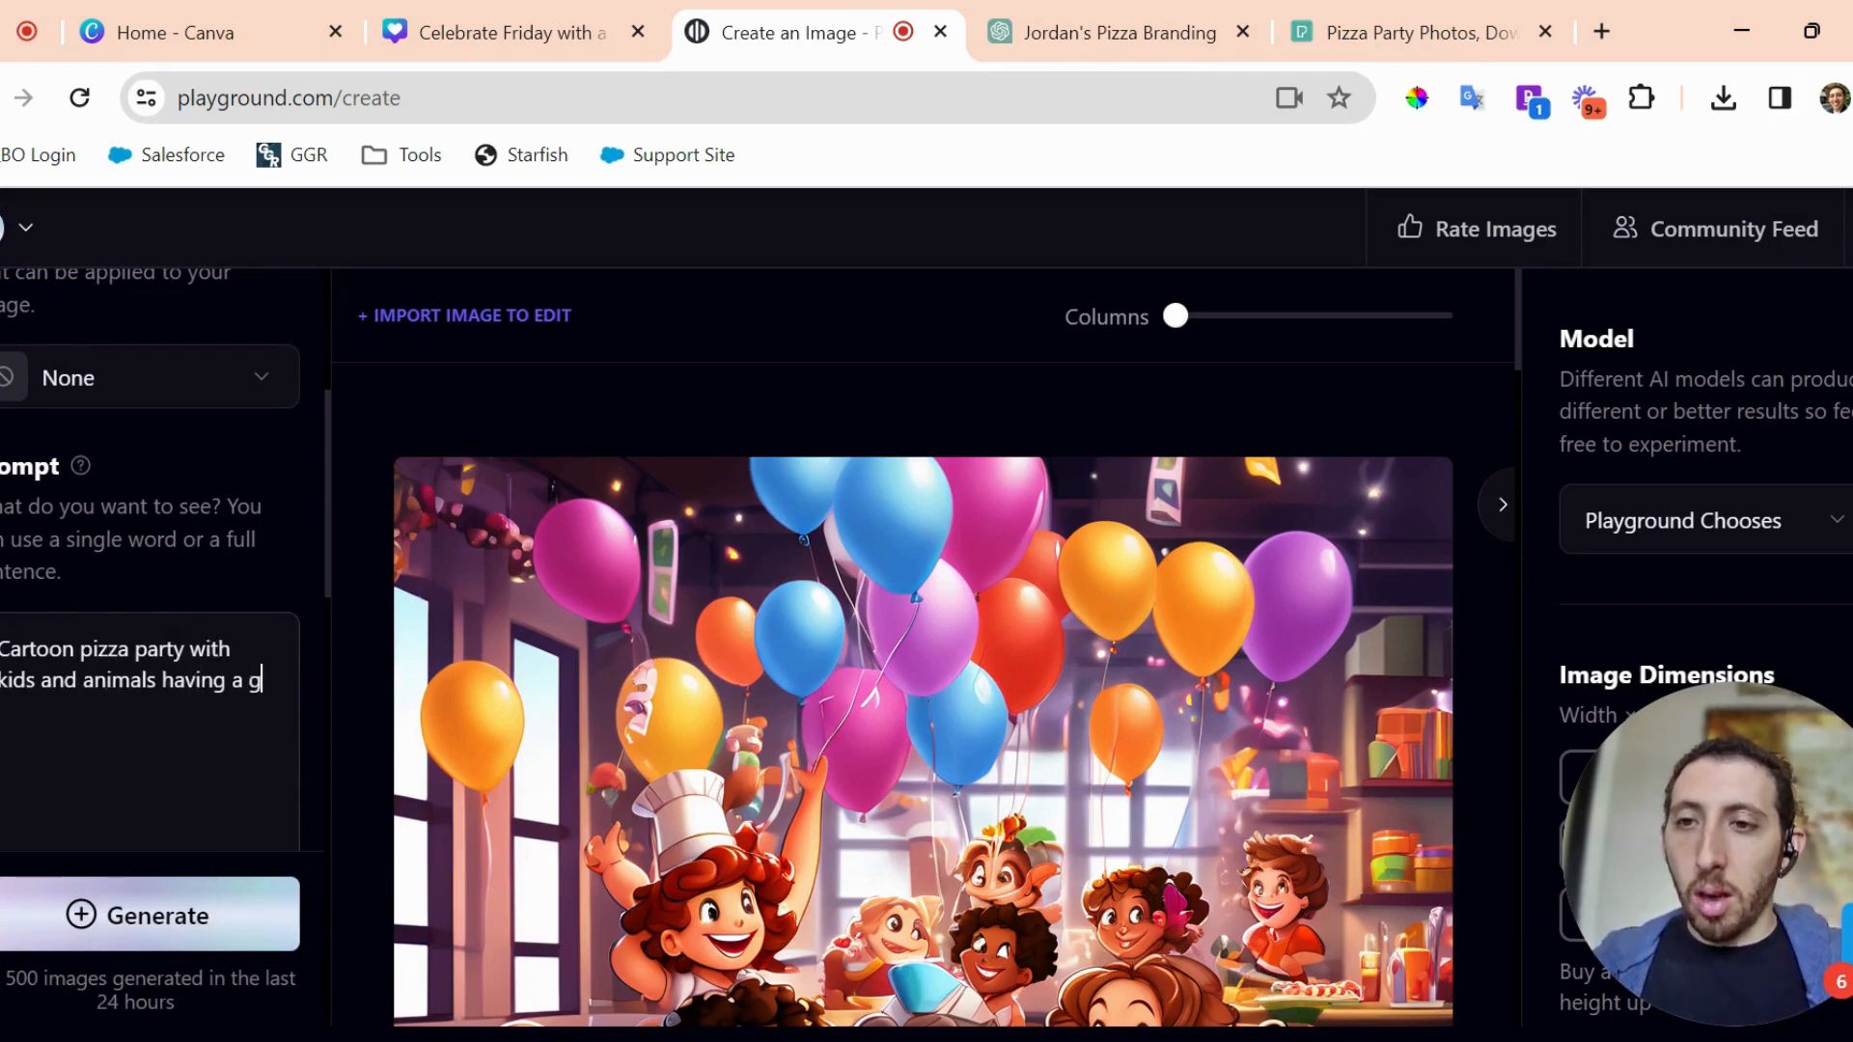
{"action": "type", "text": "reat time eating pizza"}
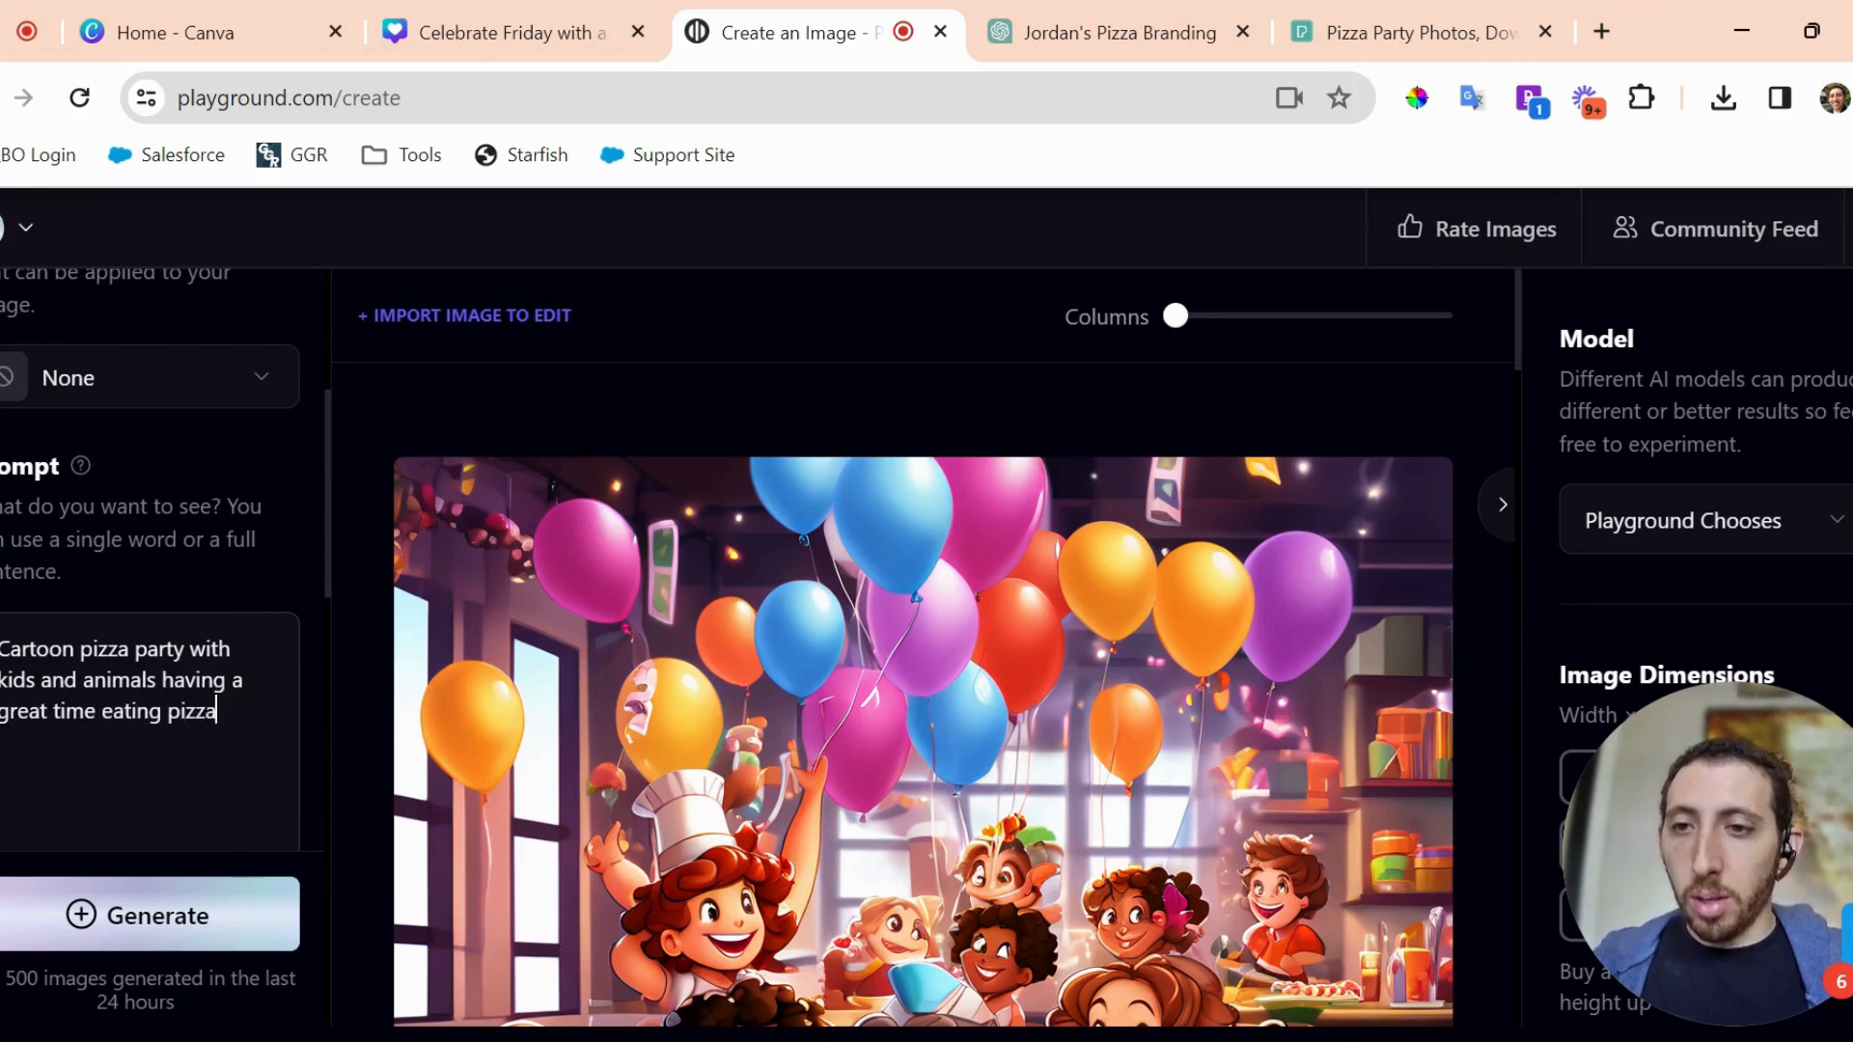
Turn on Expand Prompt for the image and review the custom details listed for exclusion.
{"action": "scroll", "coordinate": [248, 739], "scroll_direction": "down", "scroll_amount": 4}
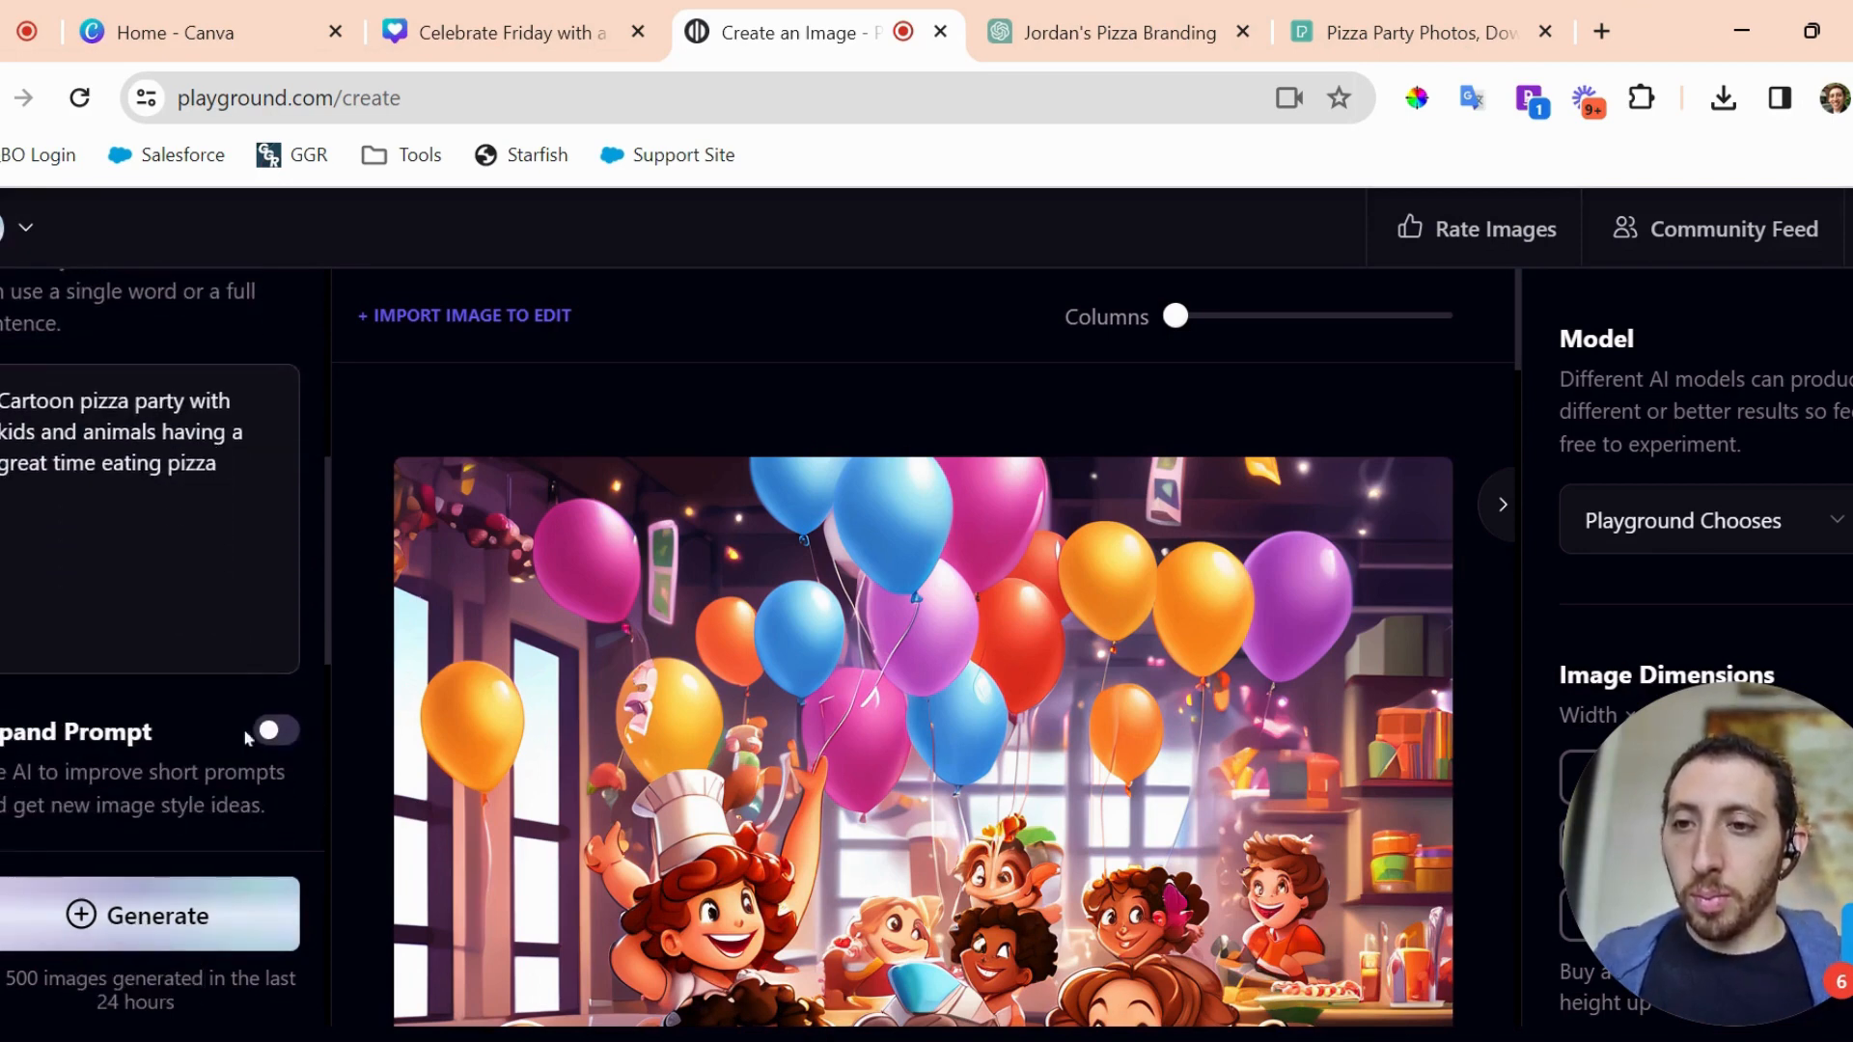
{"action": "scroll", "coordinate": [255, 695], "scroll_direction": "down", "scroll_amount": 1}
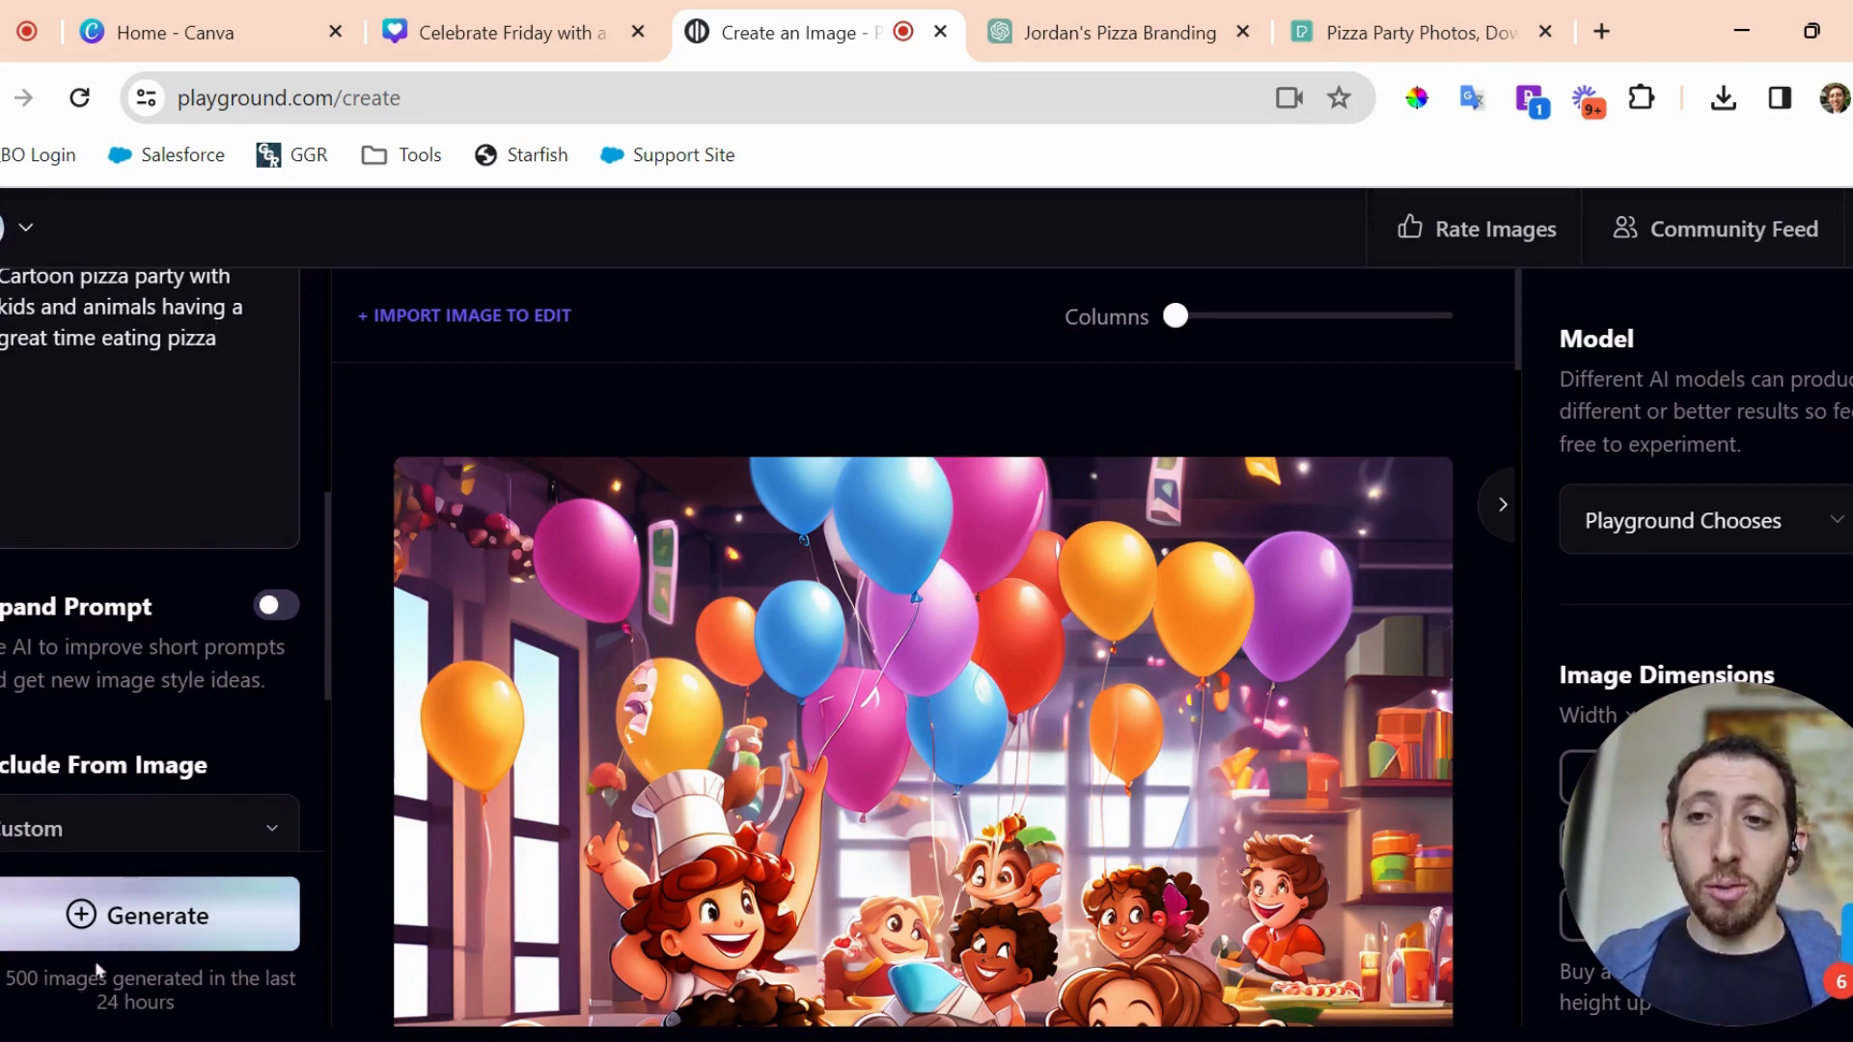
{"action": "left_click", "coordinate": [273, 608]}
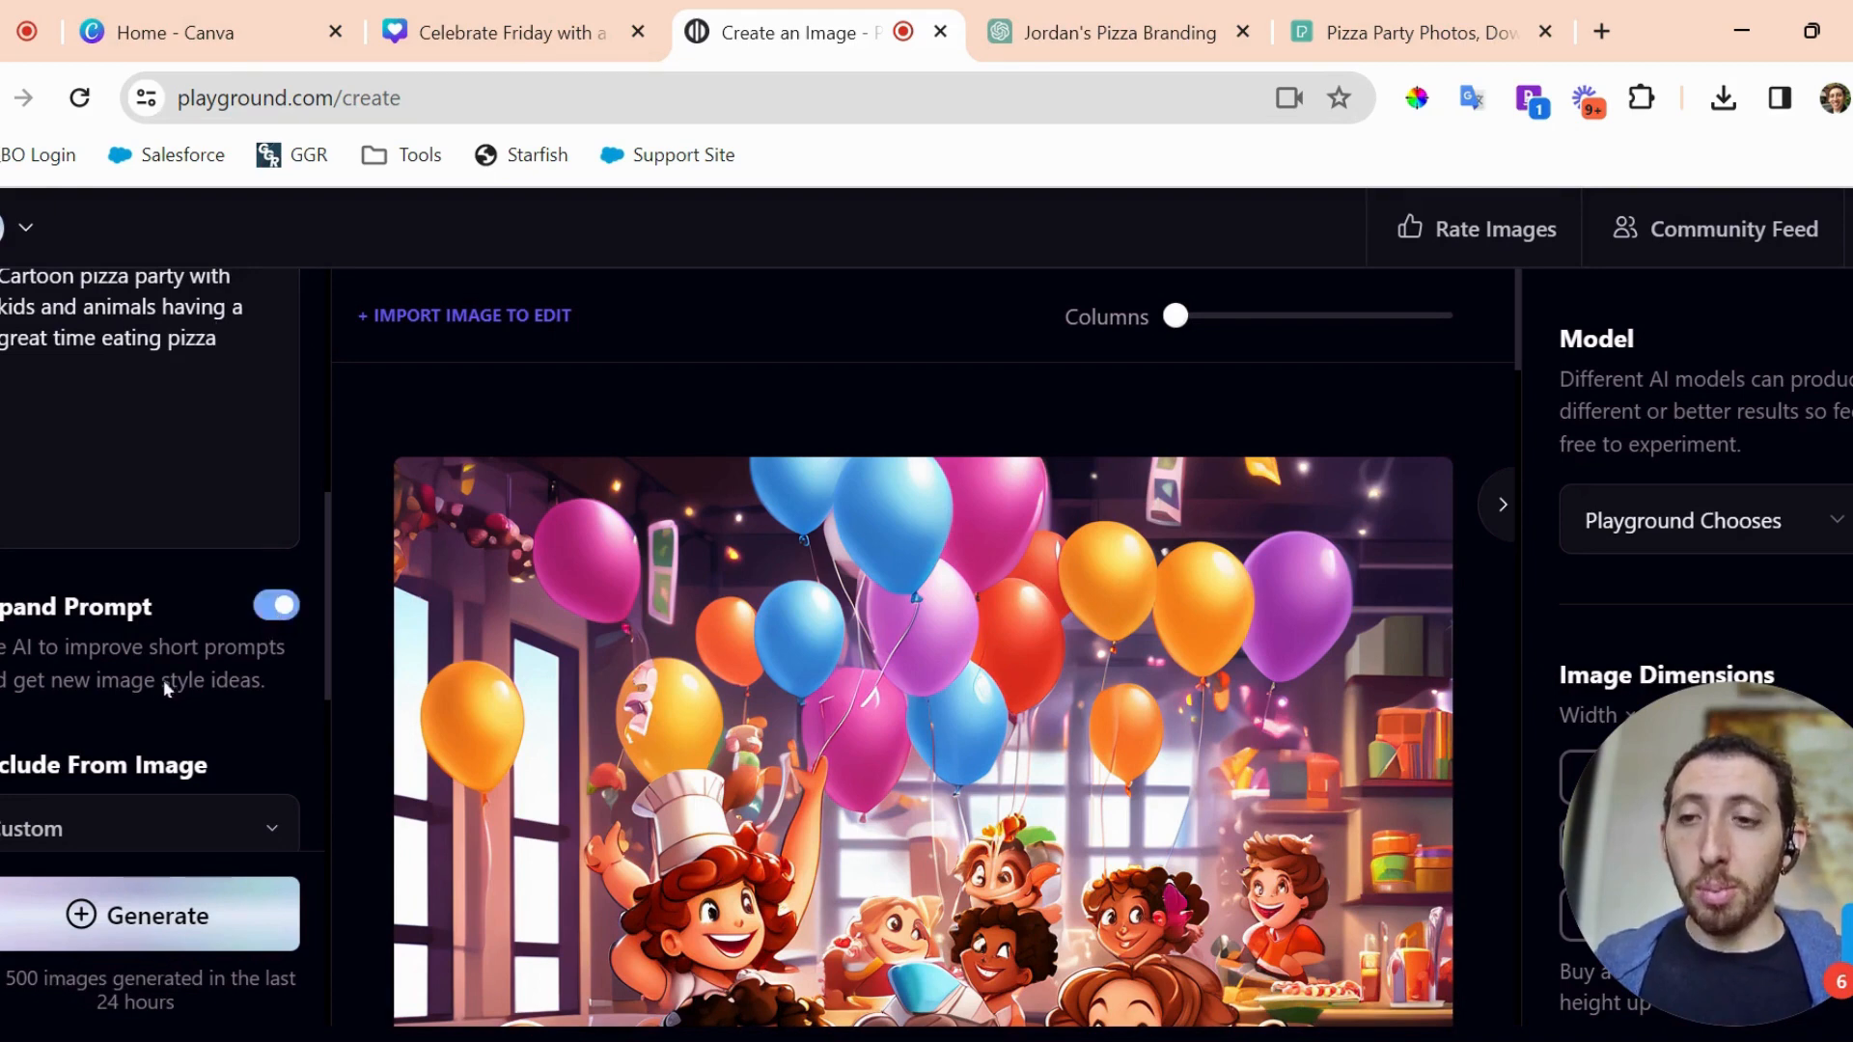
{"action": "scroll", "coordinate": [162, 692], "scroll_direction": "down", "scroll_amount": 2}
{"action": "scroll", "coordinate": [162, 692], "scroll_direction": "down", "scroll_amount": 1}
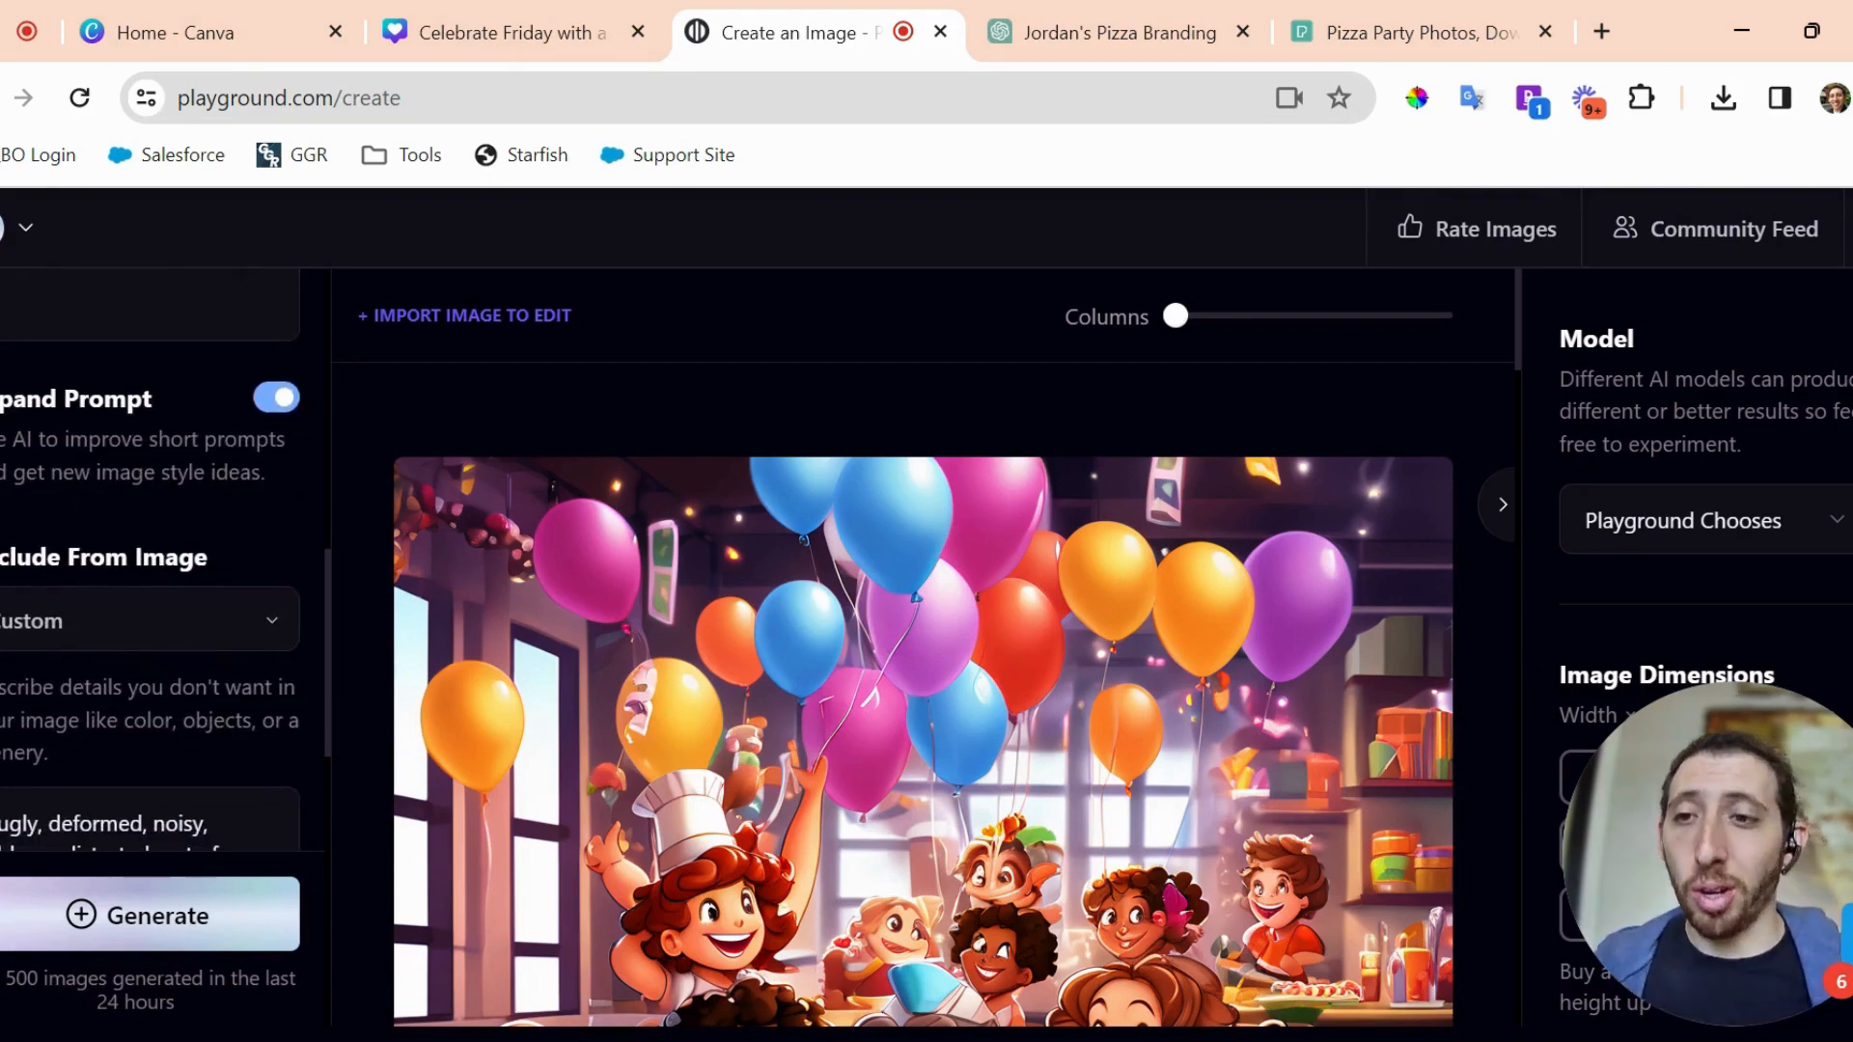
{"action": "scroll", "coordinate": [162, 675], "scroll_direction": "down", "scroll_amount": 3}
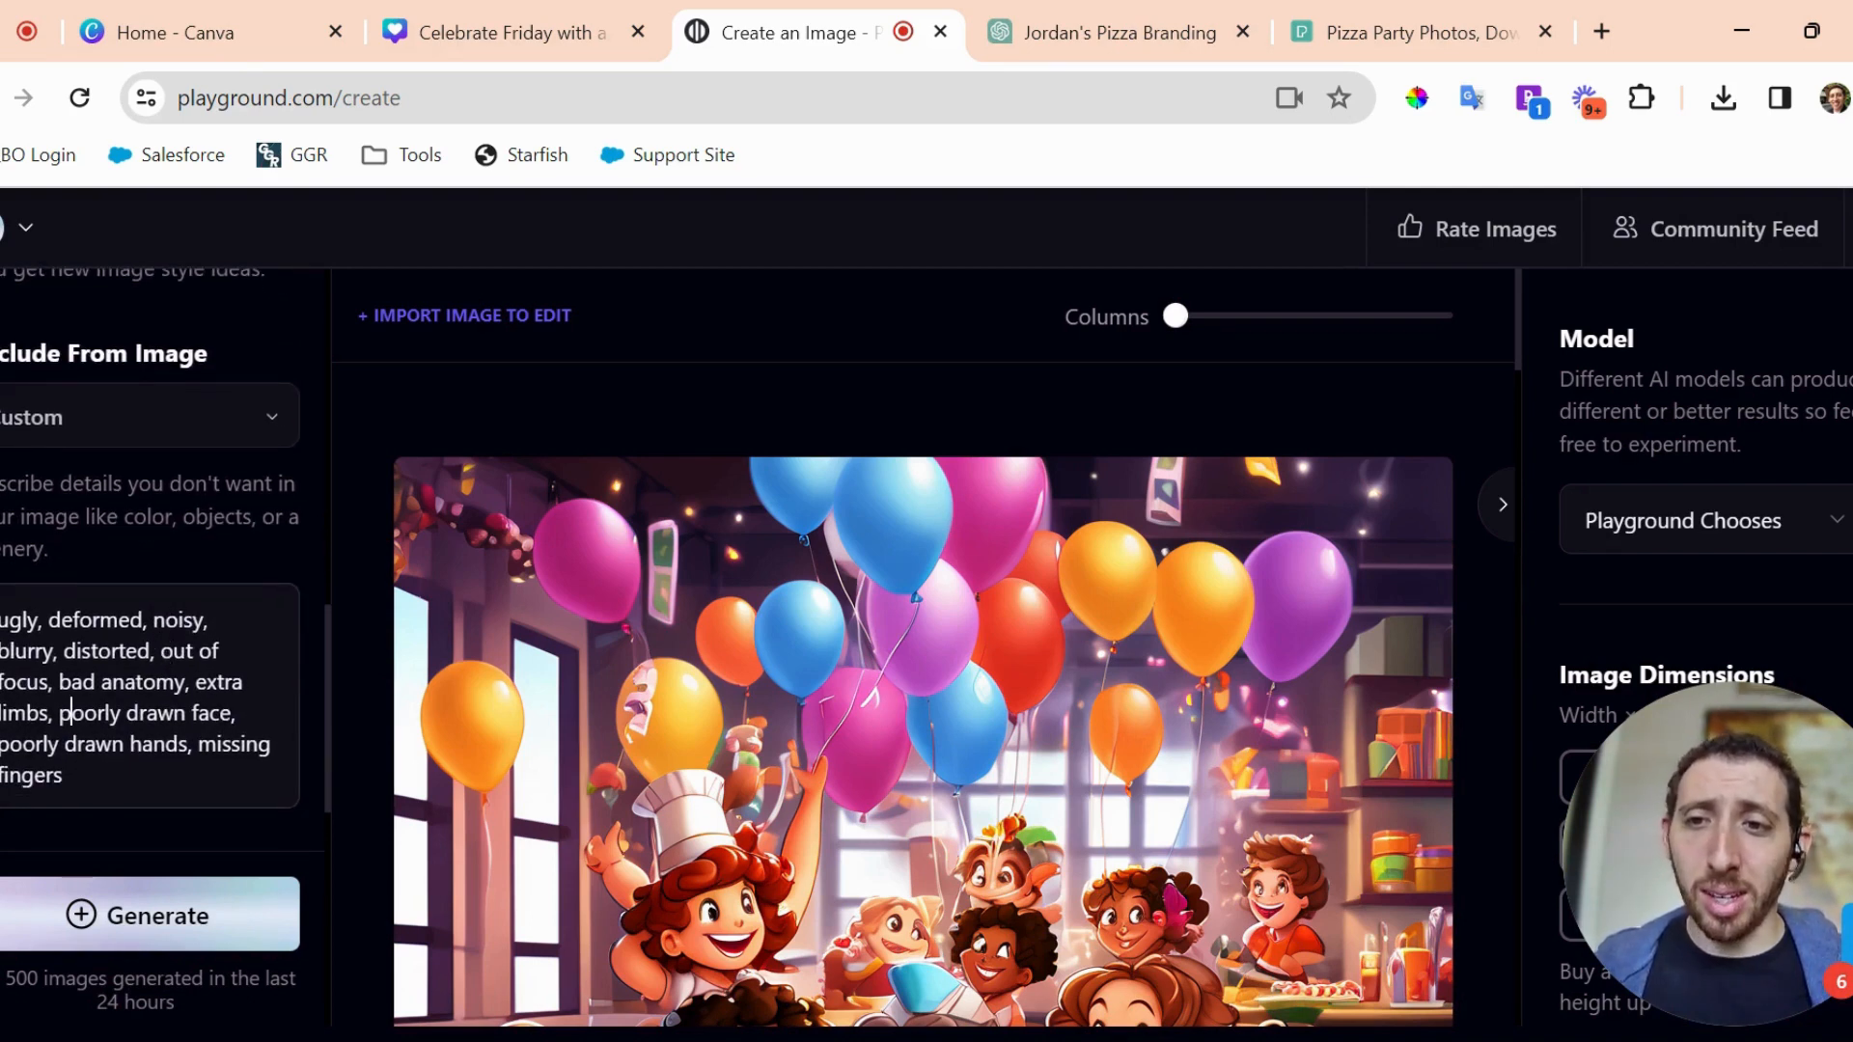
Generate the image from the prompt, dismiss the aesthetic quality survey, and look at the generated result.
{"action": "left_click", "coordinate": [130, 915]}
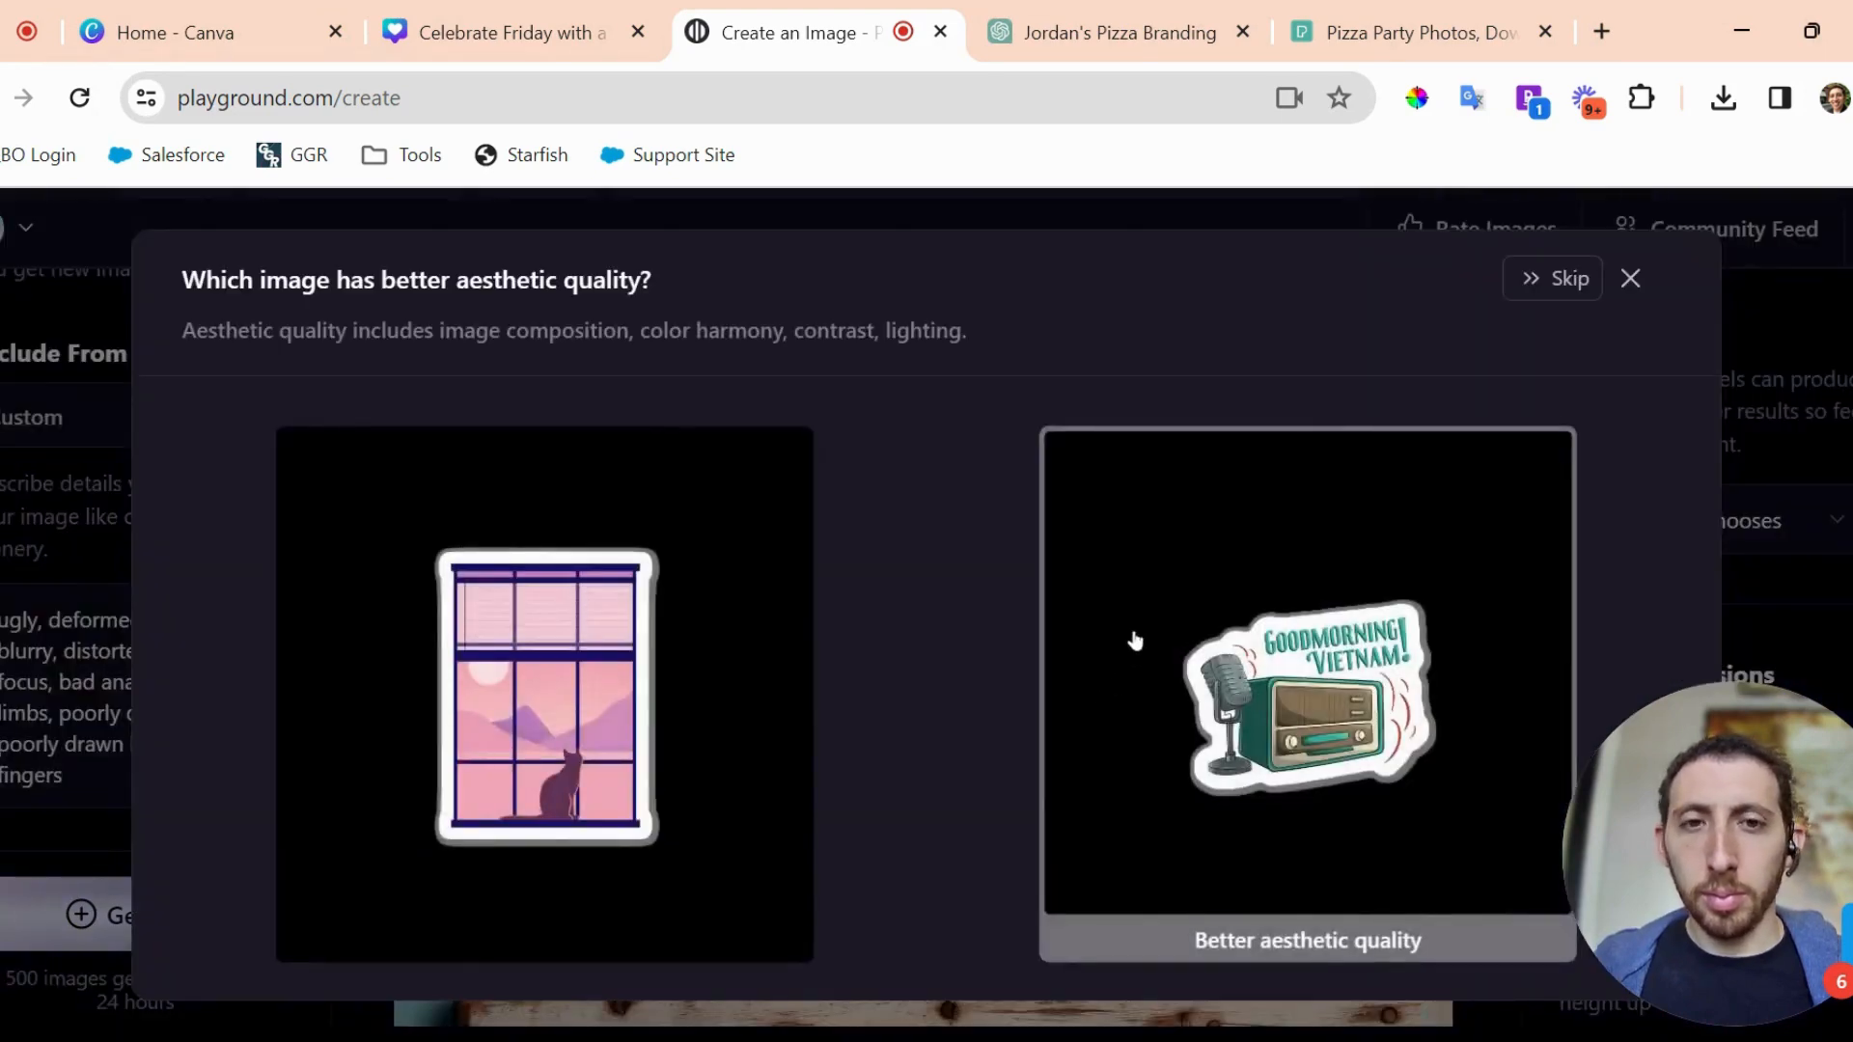
{"action": "left_click", "coordinate": [1629, 280]}
{"action": "scroll", "coordinate": [1274, 579], "scroll_direction": "down", "scroll_amount": 4}
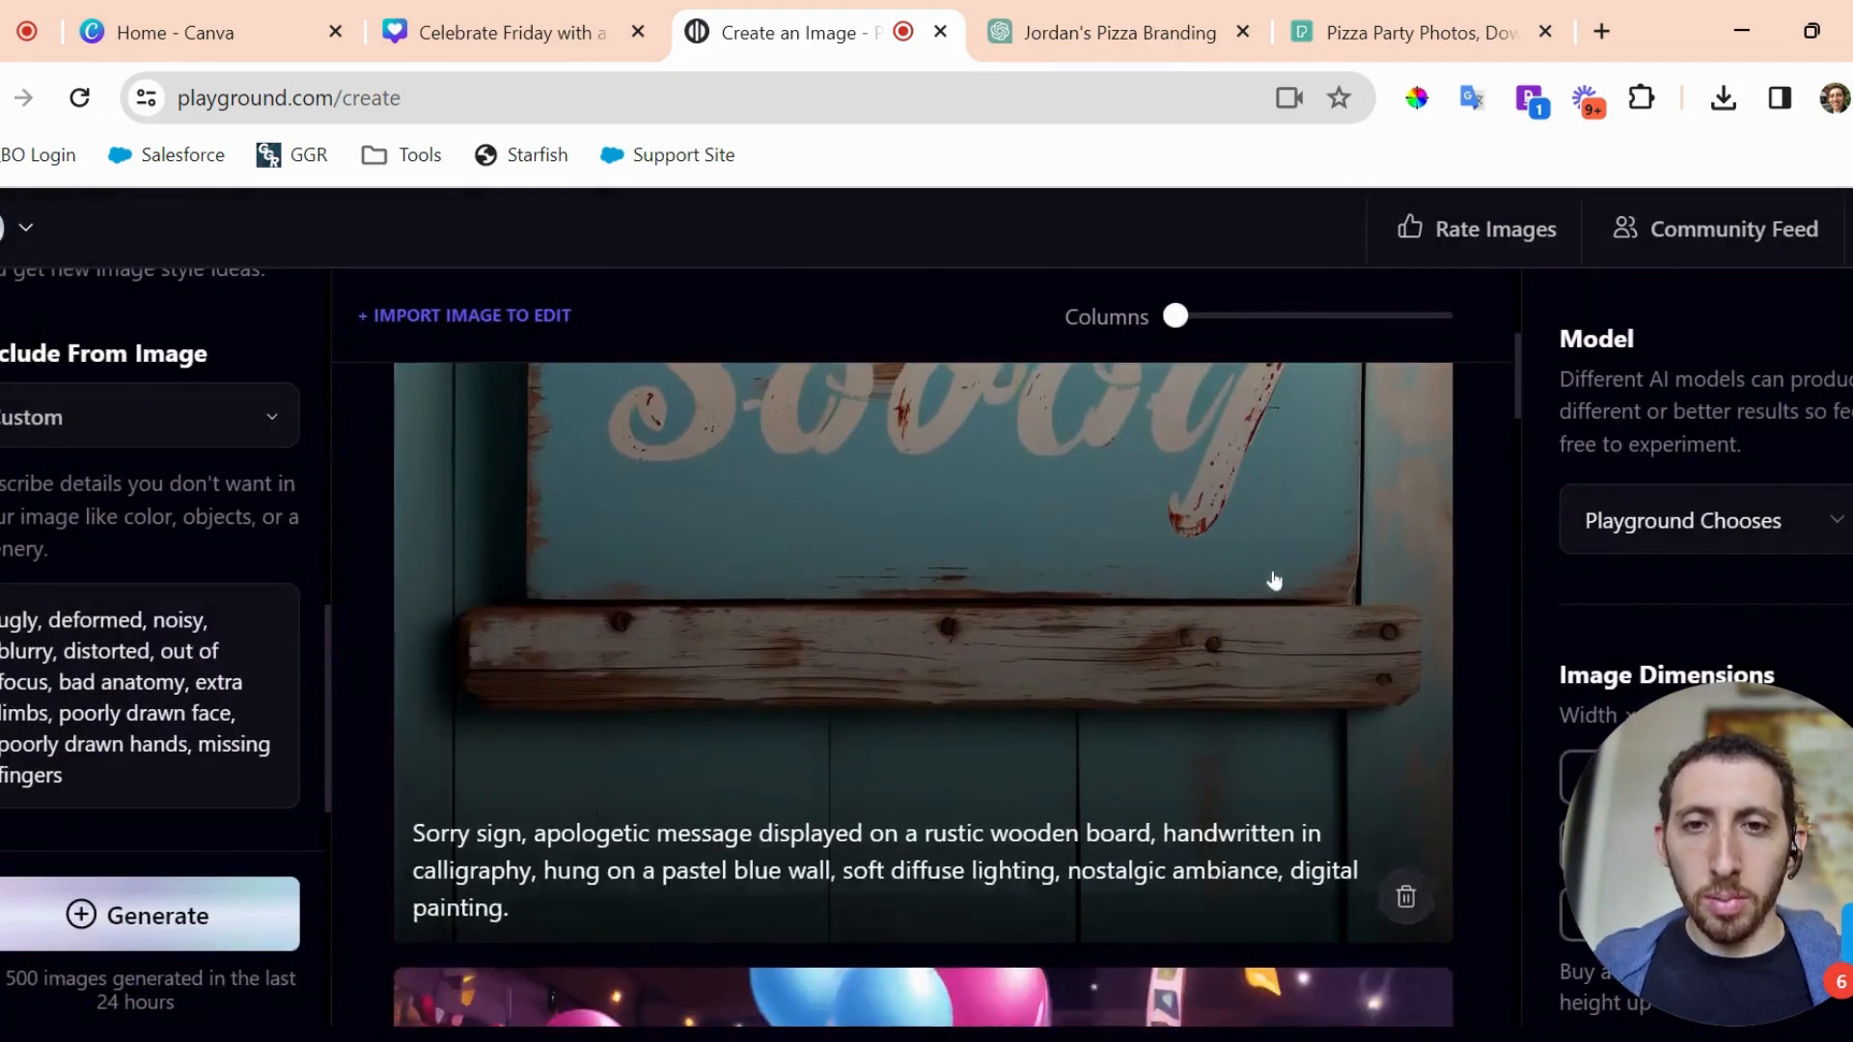
{"action": "scroll", "coordinate": [1274, 579], "scroll_direction": "down", "scroll_amount": 2}
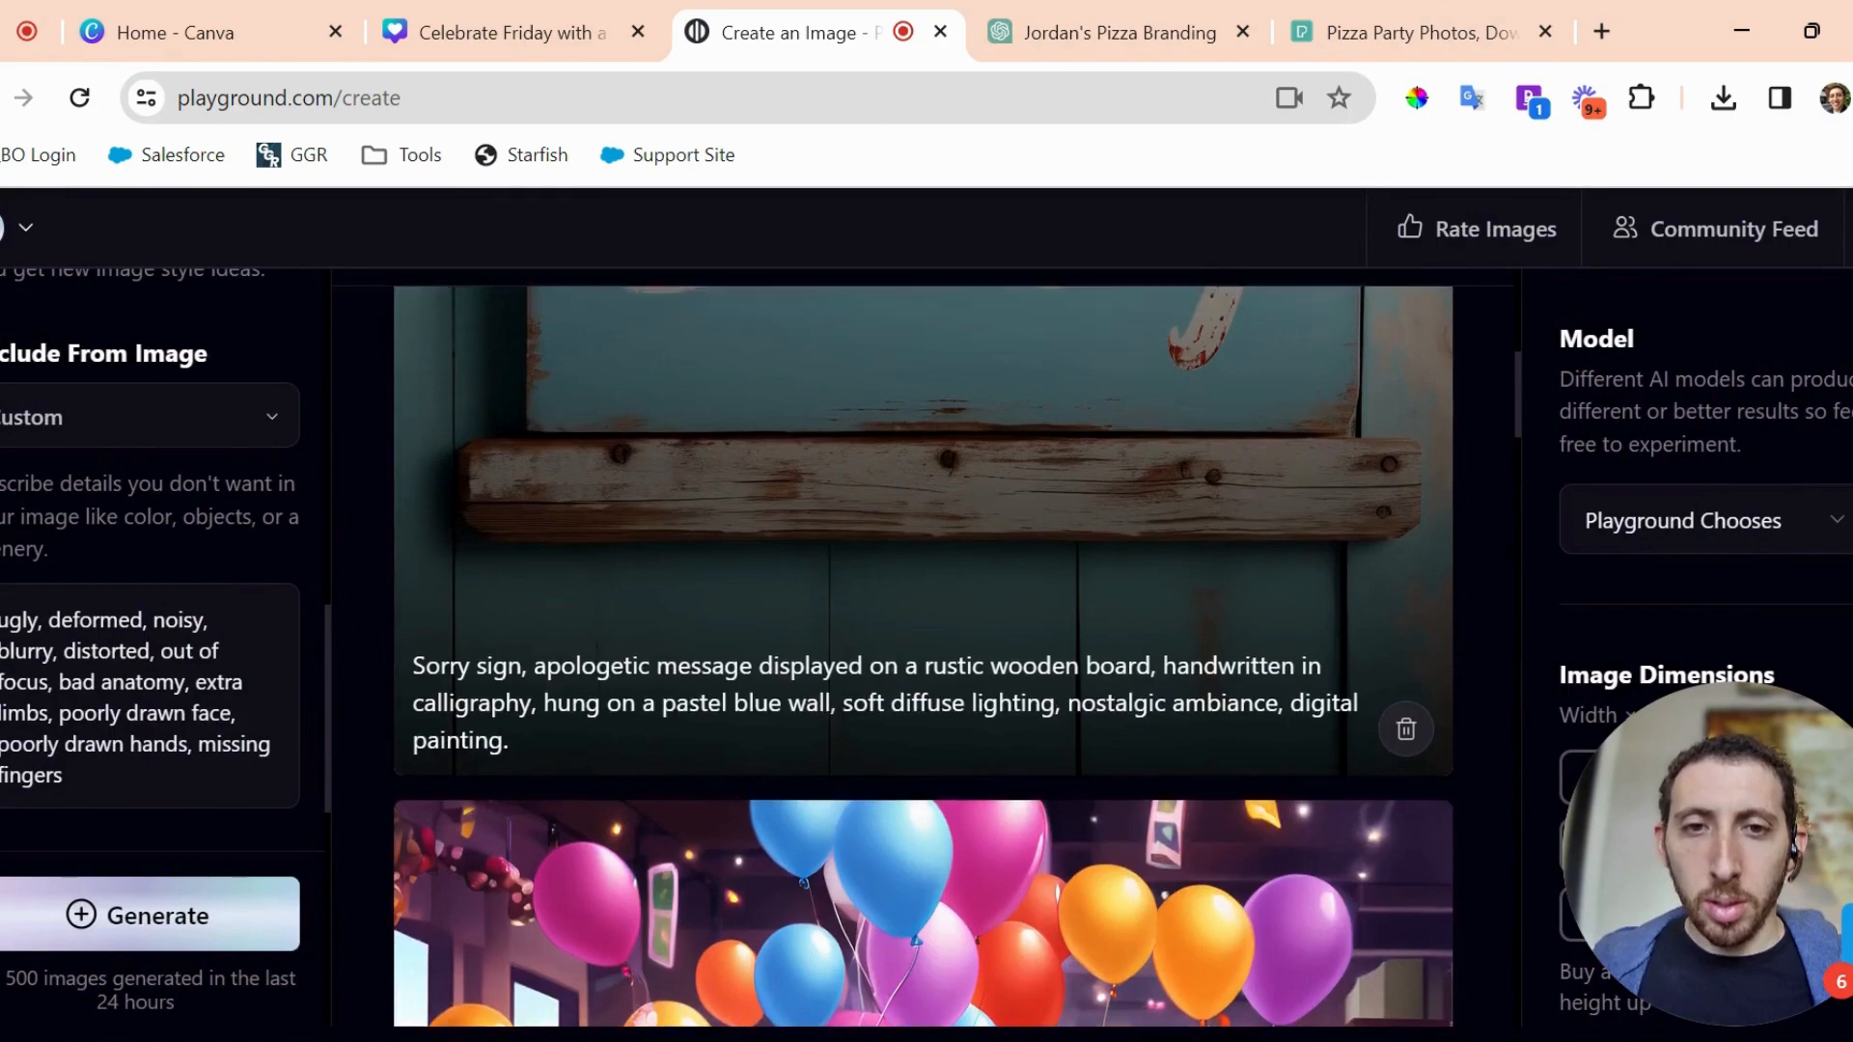
Generate another image from the same cartoon pizza party prompt and look over the result.
{"action": "scroll", "coordinate": [1212, 601], "scroll_direction": "up", "scroll_amount": 5}
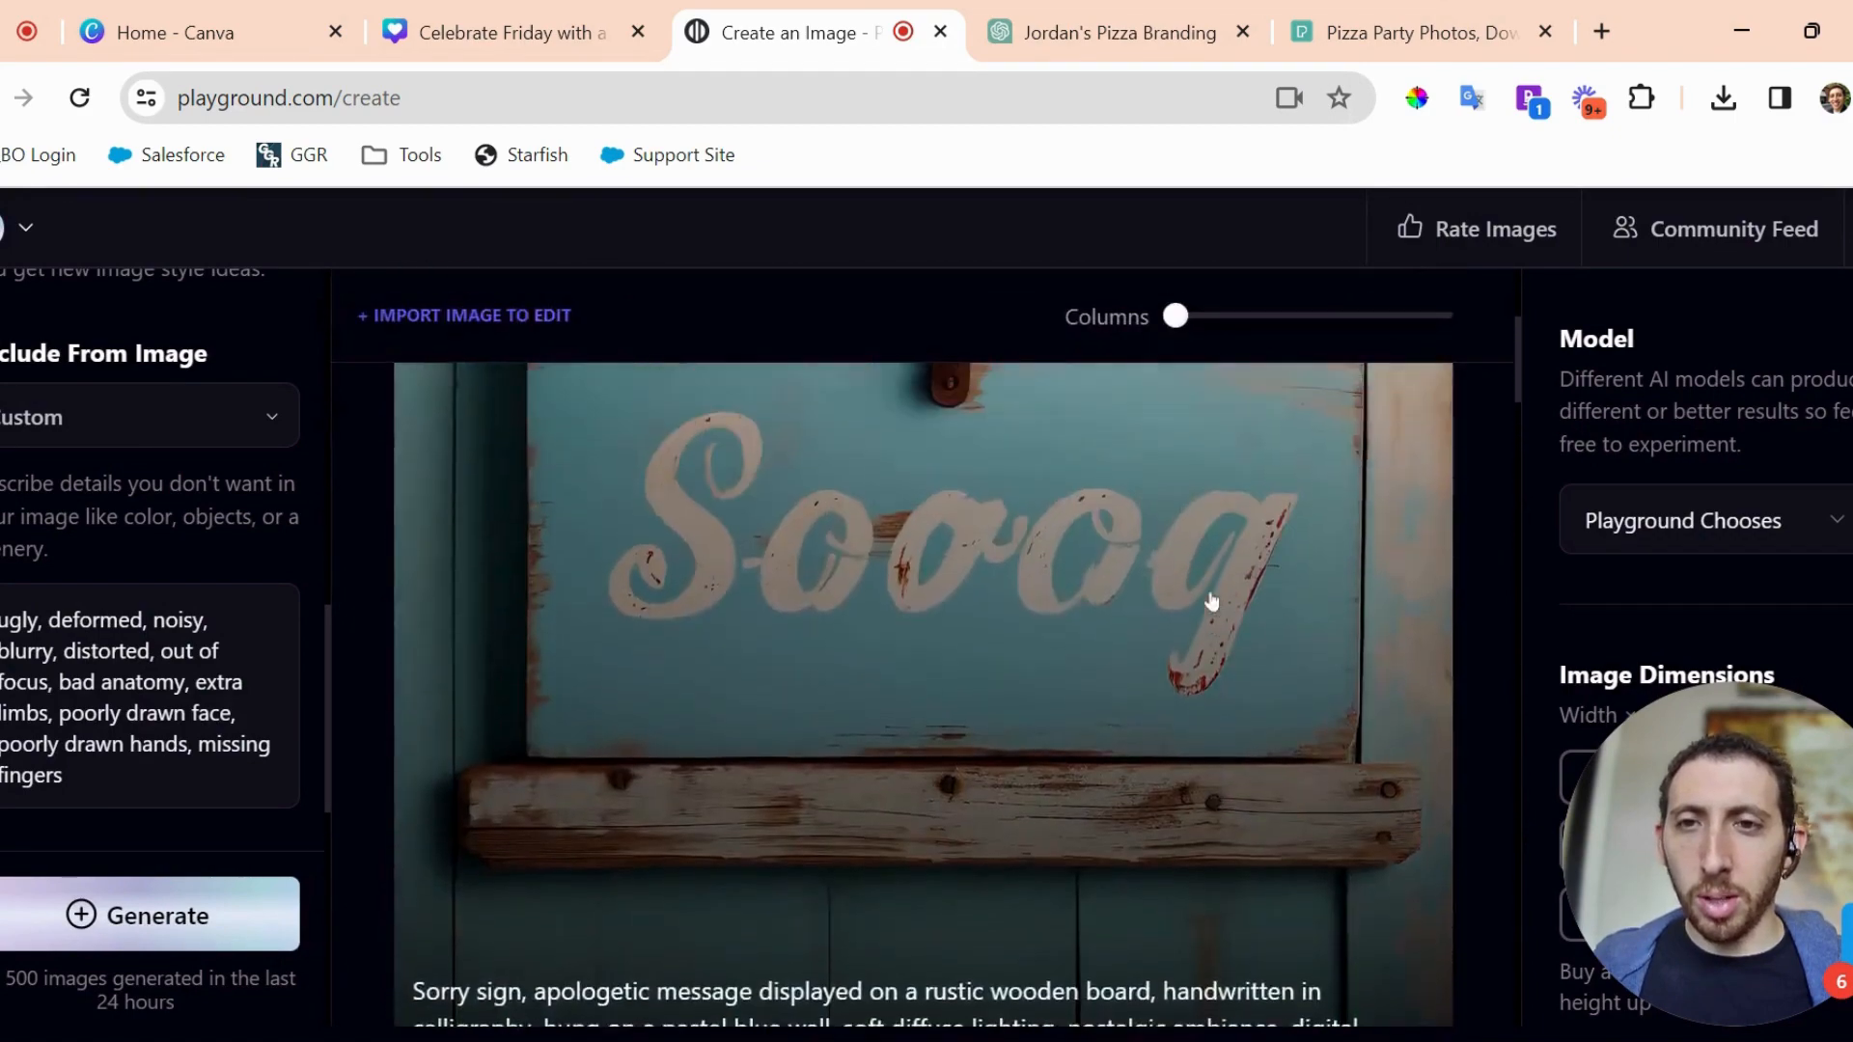
{"action": "scroll", "coordinate": [1212, 602], "scroll_direction": "up", "scroll_amount": 4}
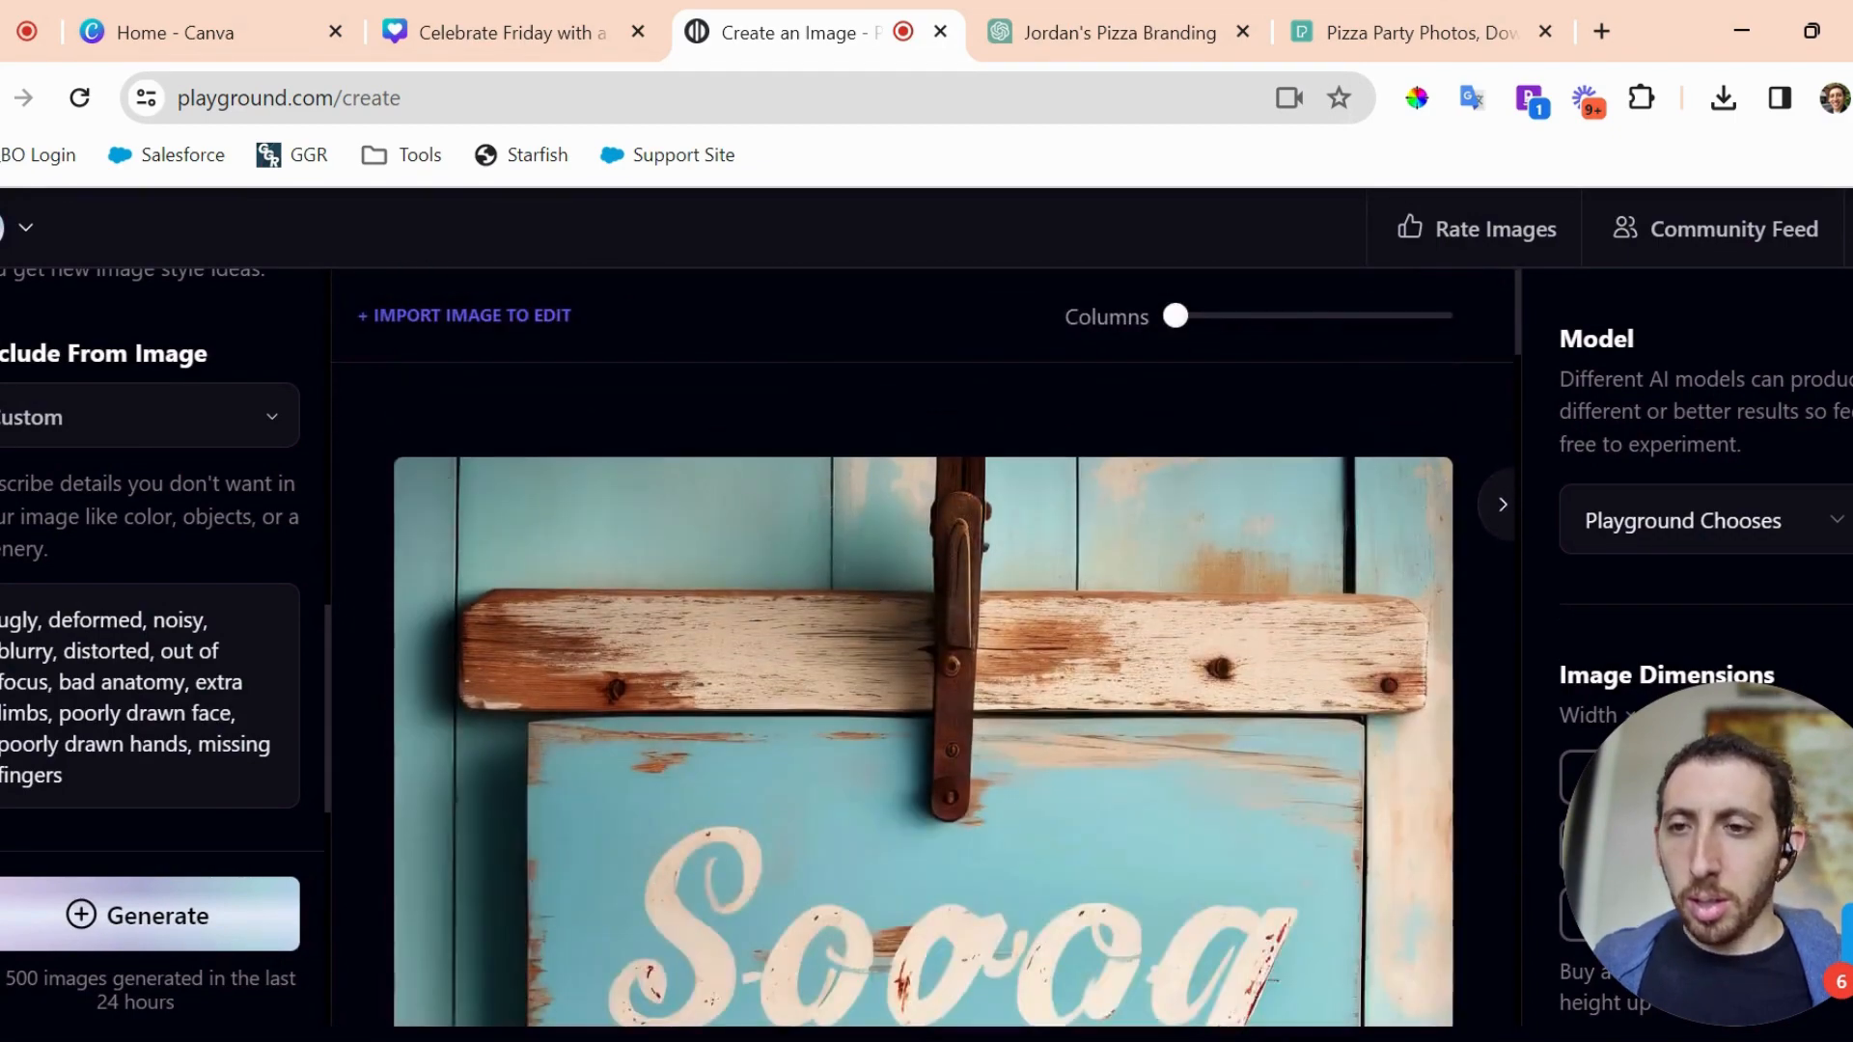
{"action": "scroll", "coordinate": [151, 579], "scroll_direction": "up", "scroll_amount": 6}
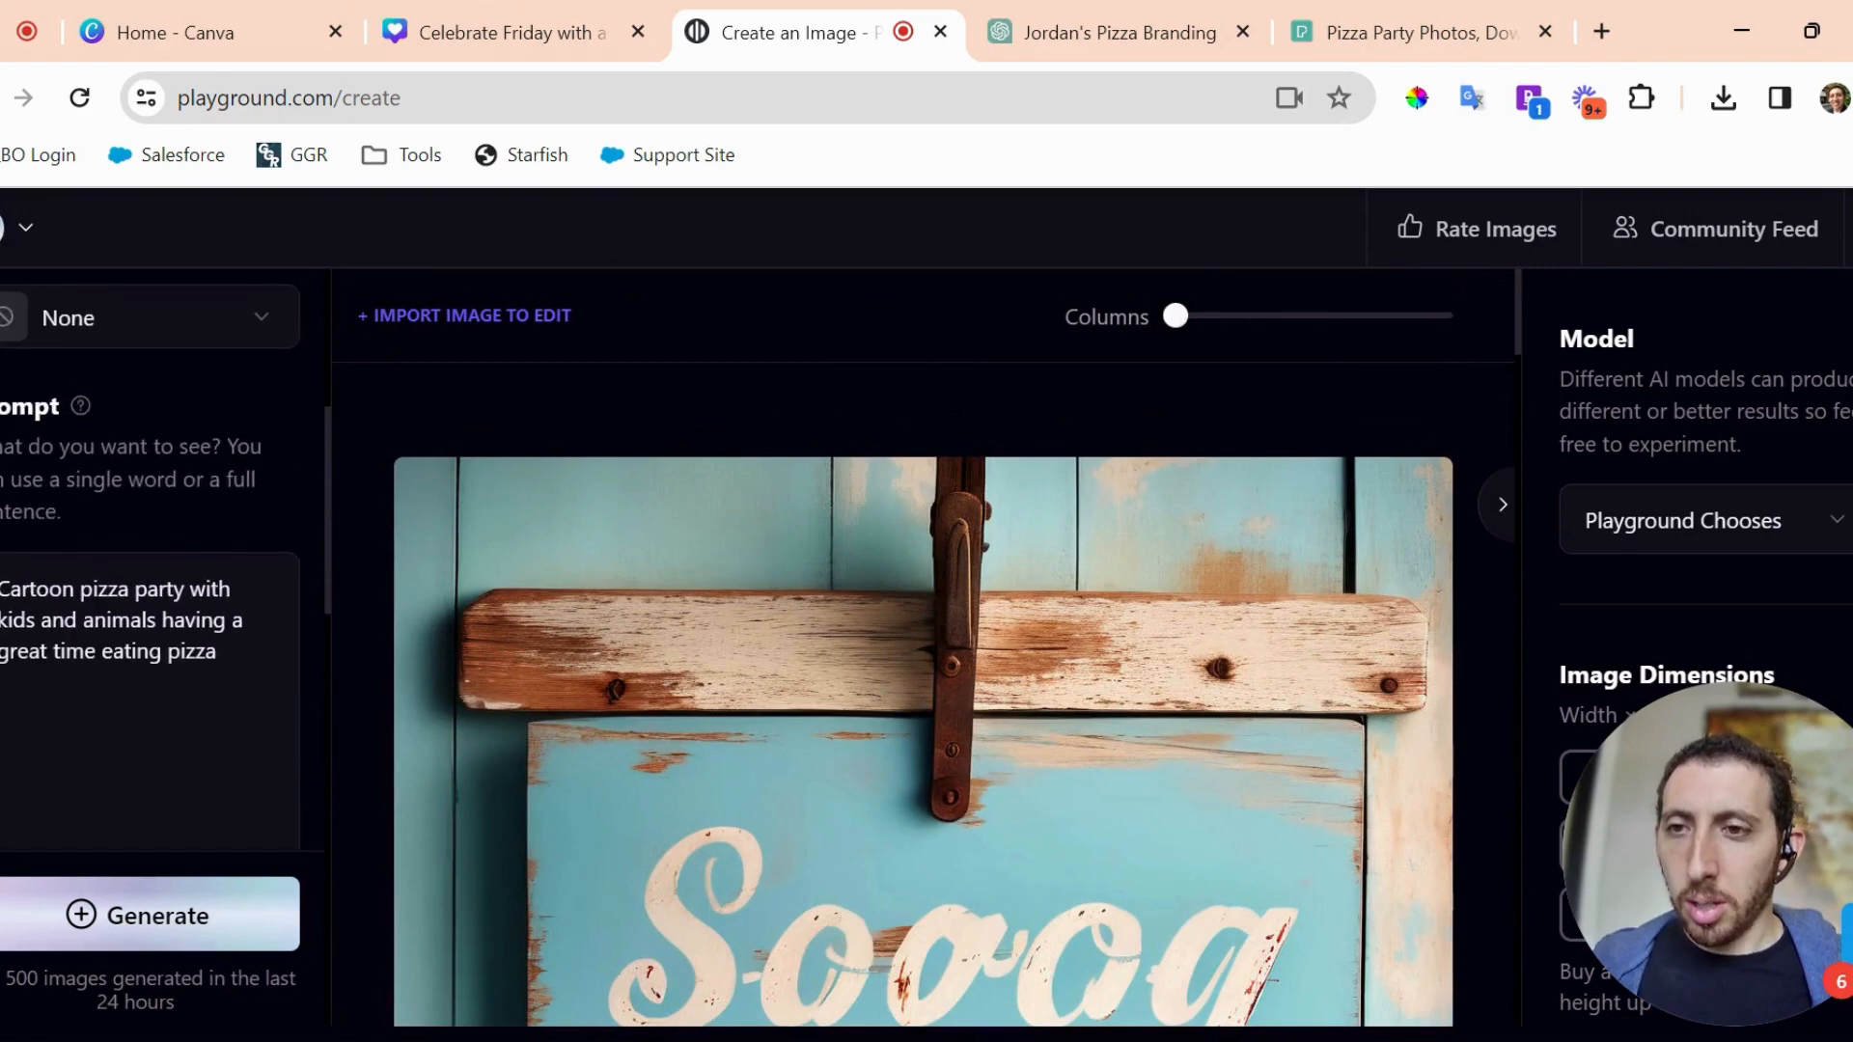
{"action": "left_click", "coordinate": [136, 922]}
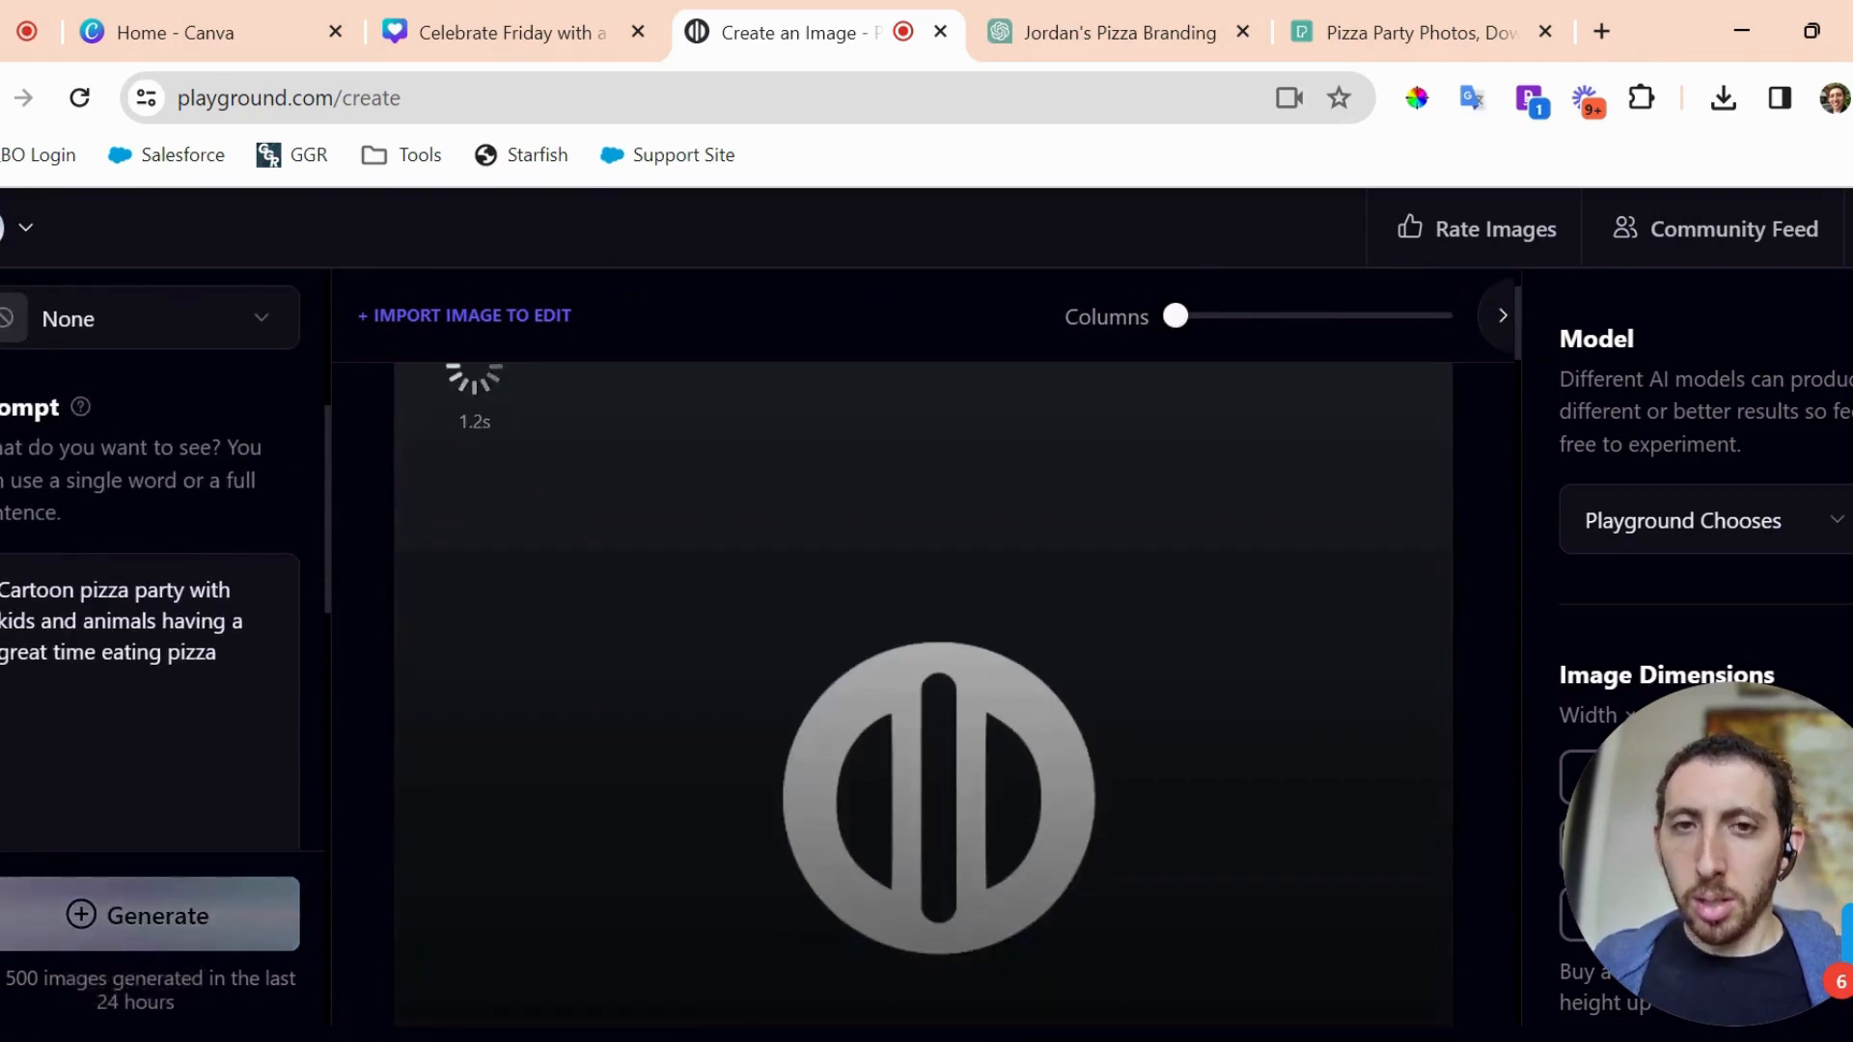
{"action": "scroll", "coordinate": [165, 579], "scroll_direction": "up", "scroll_amount": 4}
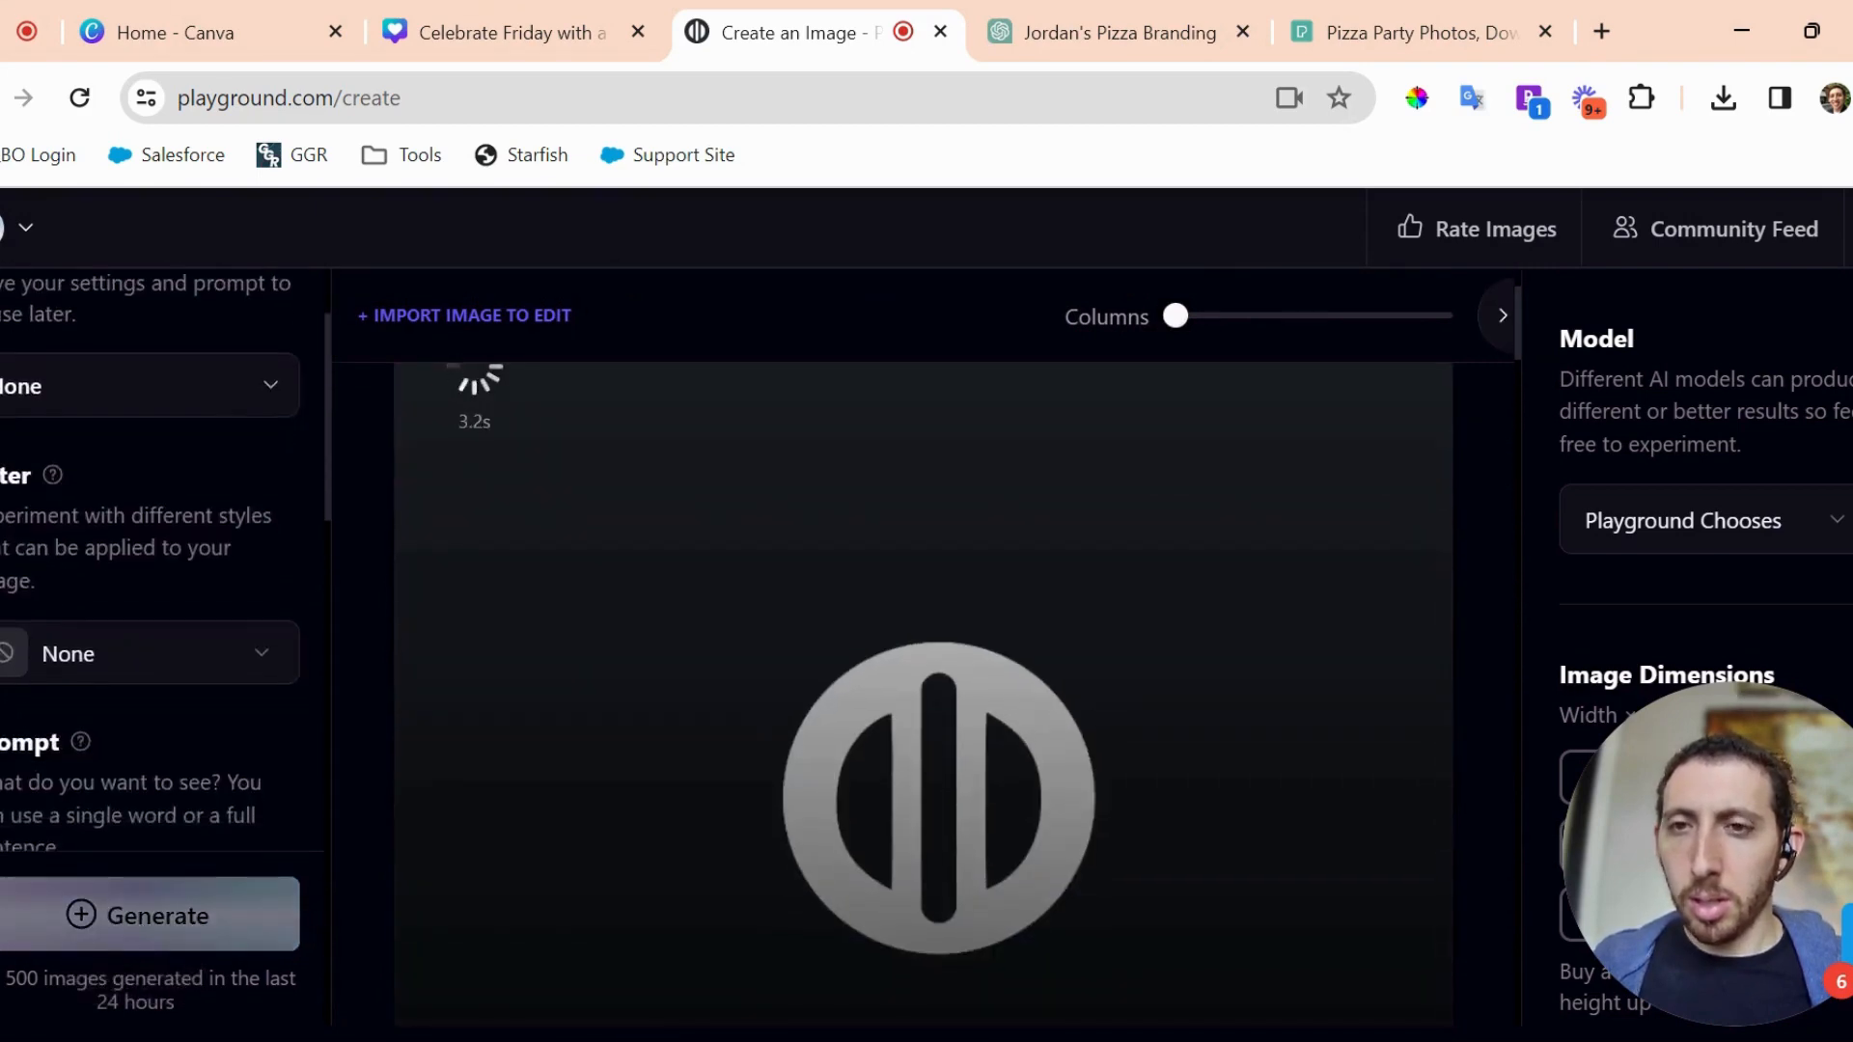
{"action": "scroll", "coordinate": [164, 579], "scroll_direction": "down", "scroll_amount": 4}
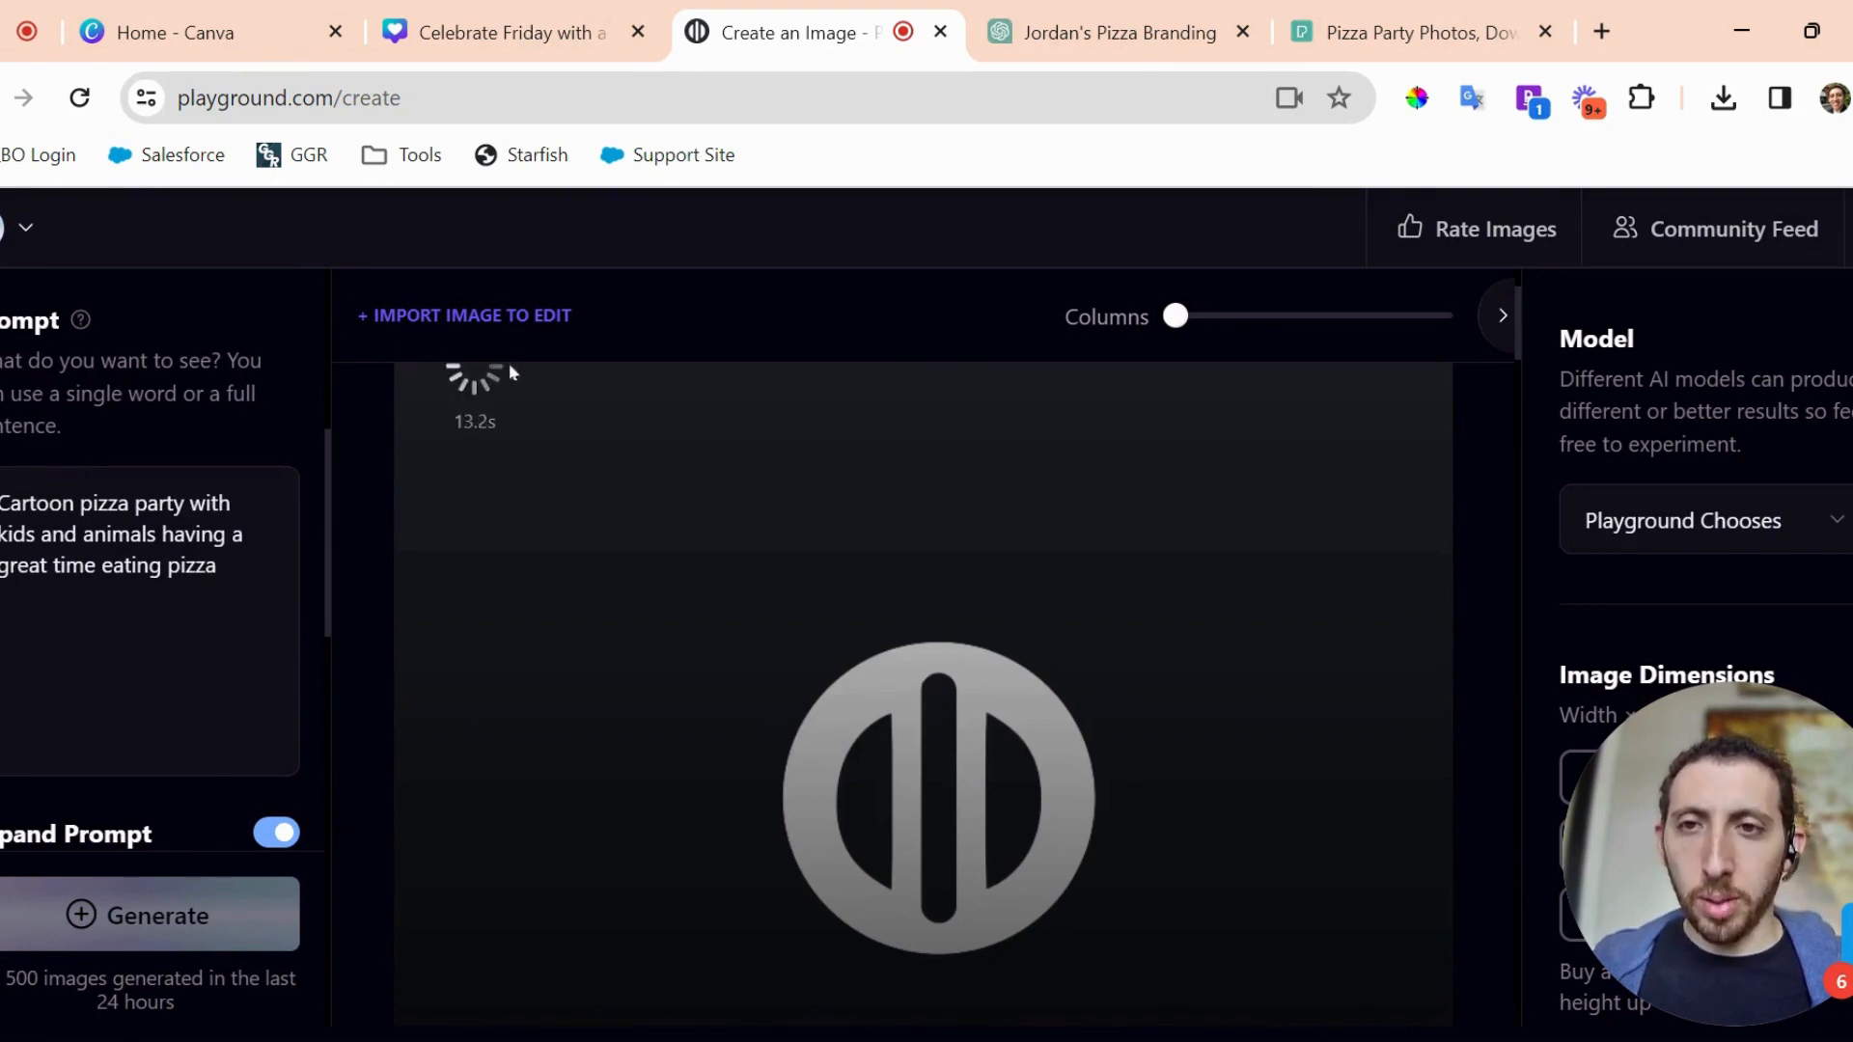
{"action": "scroll", "coordinate": [680, 622], "scroll_direction": "down", "scroll_amount": 3}
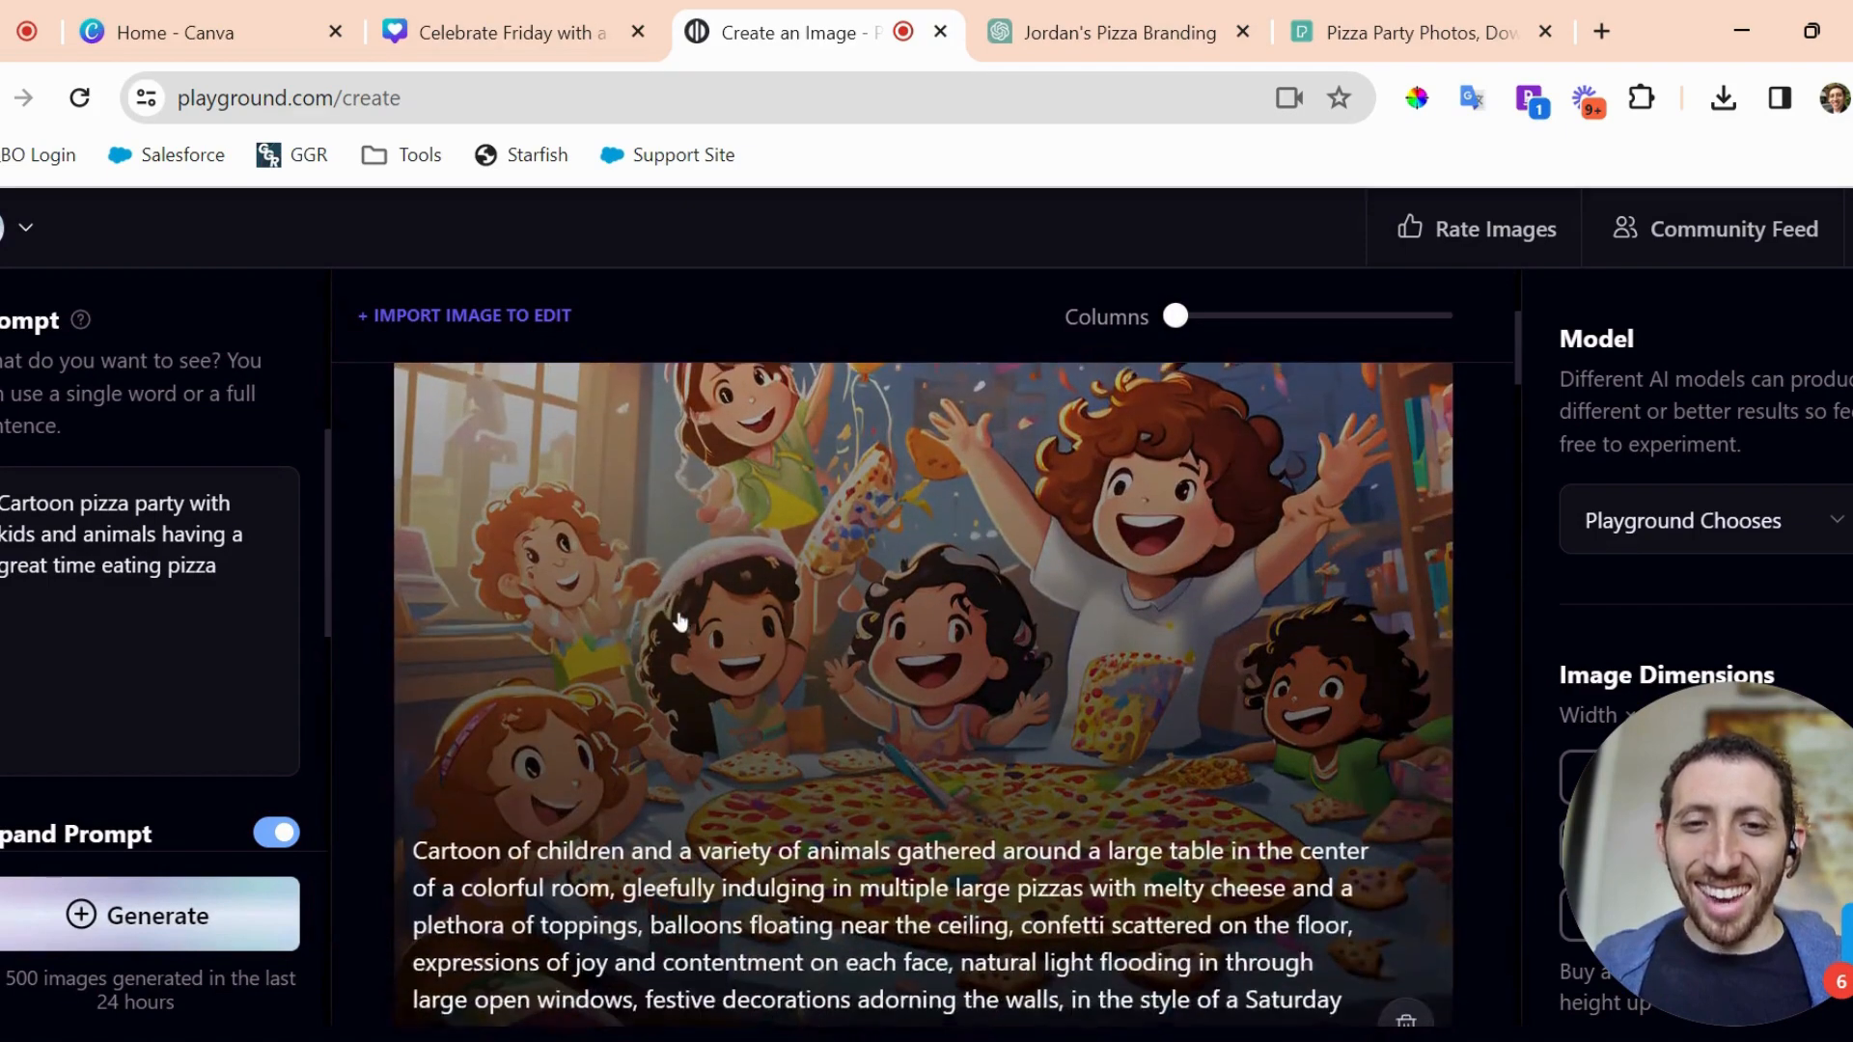
{"action": "scroll", "coordinate": [680, 622], "scroll_direction": "up", "scroll_amount": 4}
{"action": "scroll", "coordinate": [924, 695], "scroll_direction": "down", "scroll_amount": 4}
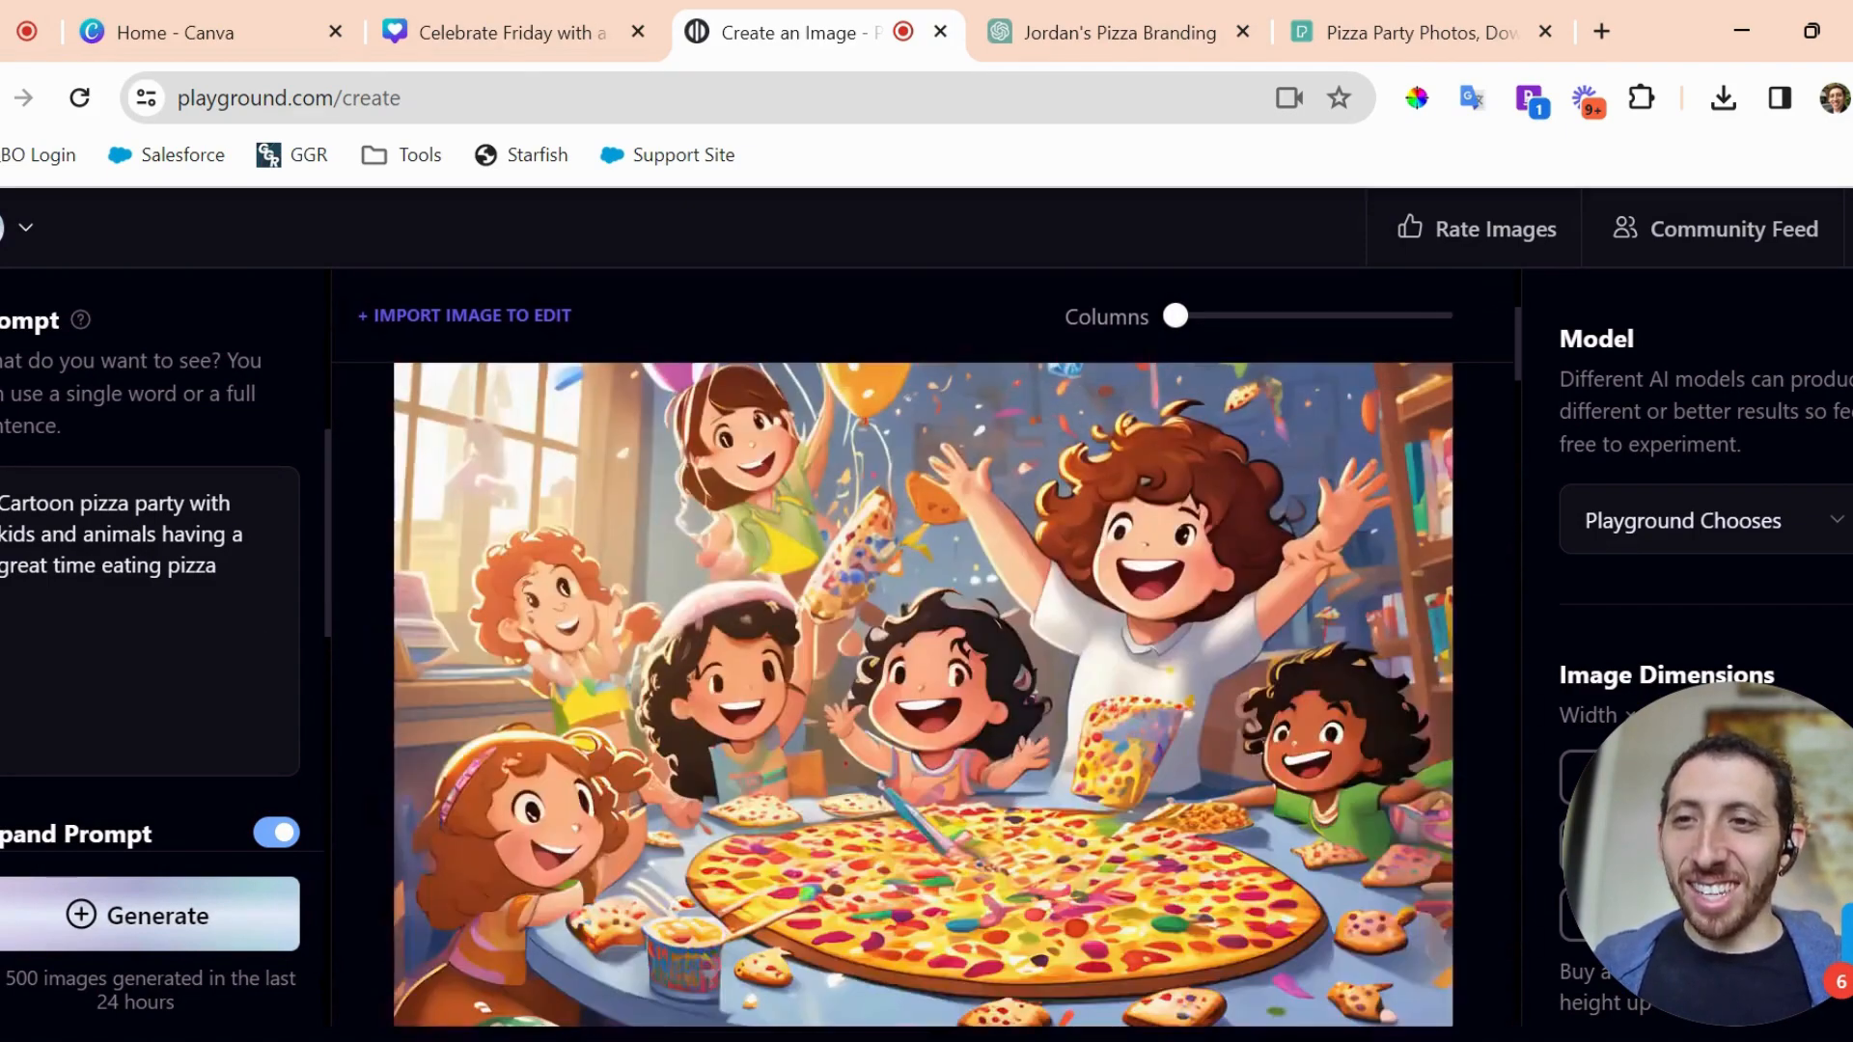
Switch the image creation from Board to Canvas mode.
{"action": "scroll", "coordinate": [149, 579], "scroll_direction": "up", "scroll_amount": 5}
{"action": "scroll", "coordinate": [150, 579], "scroll_direction": "up", "scroll_amount": 2}
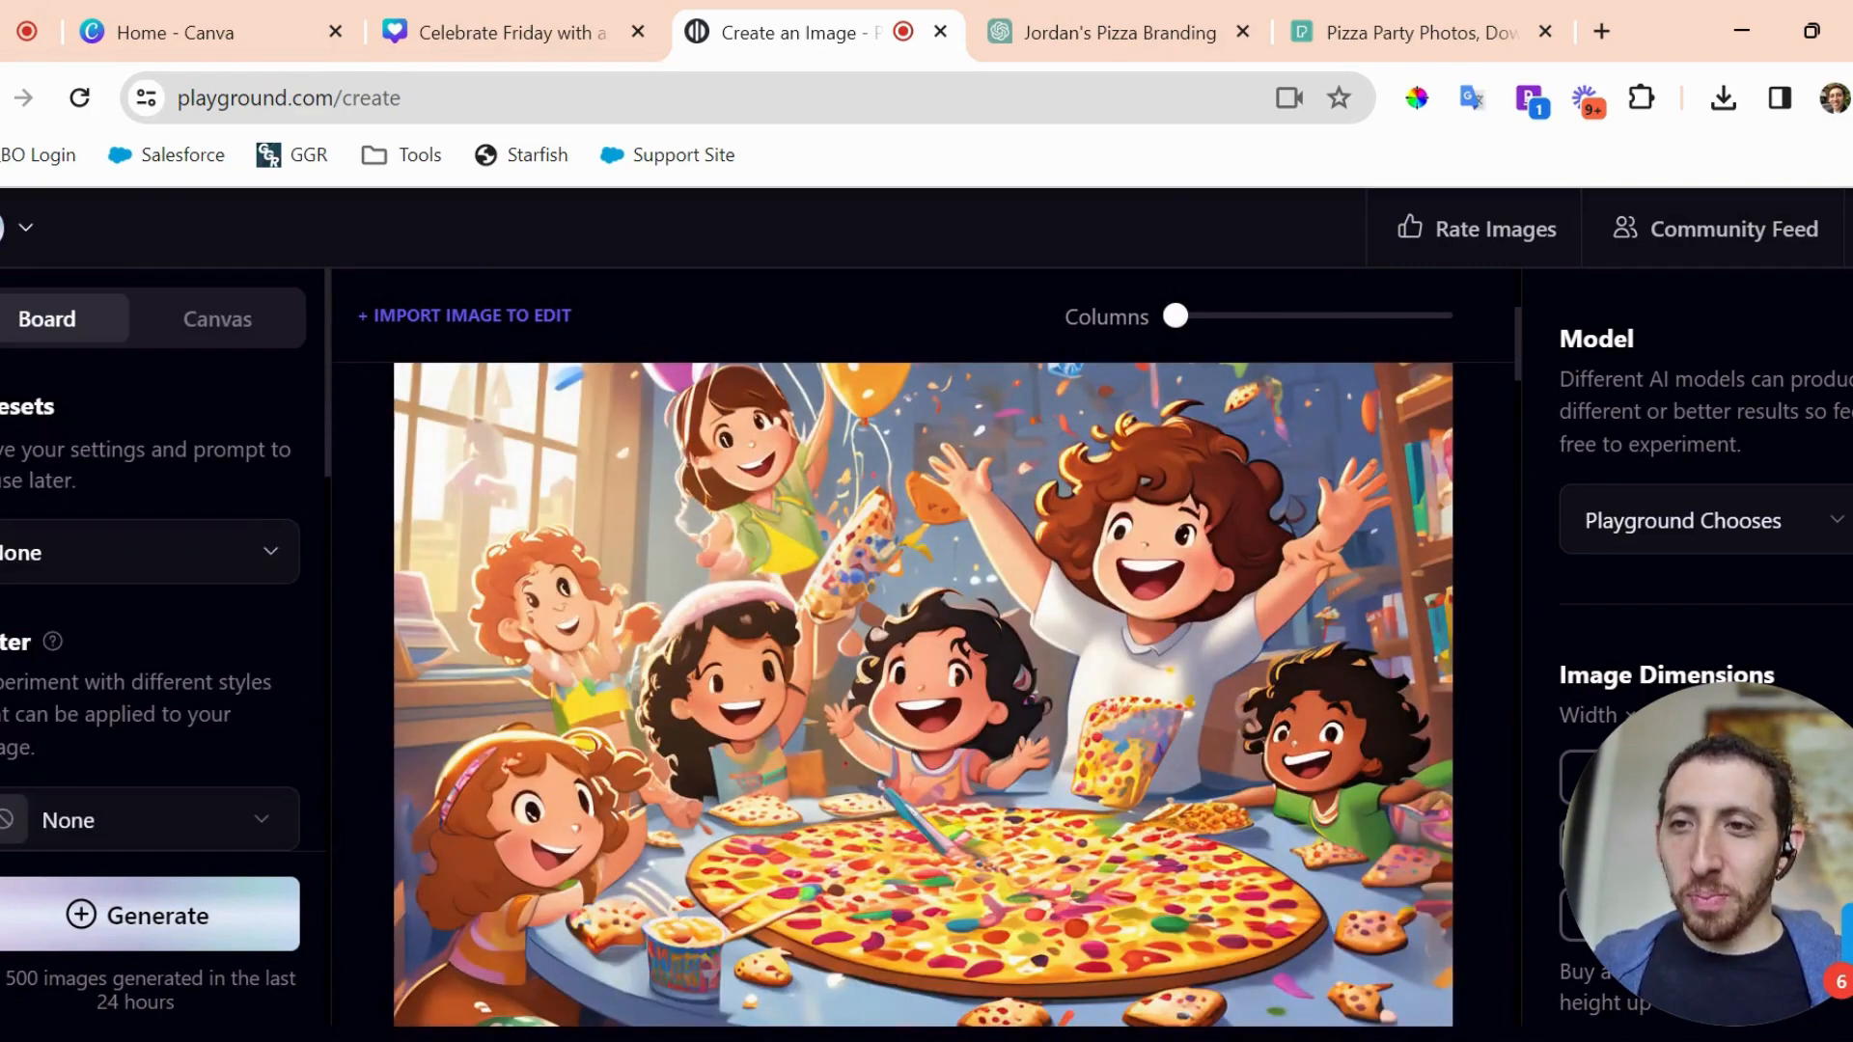
{"action": "left_click", "coordinate": [227, 321]}
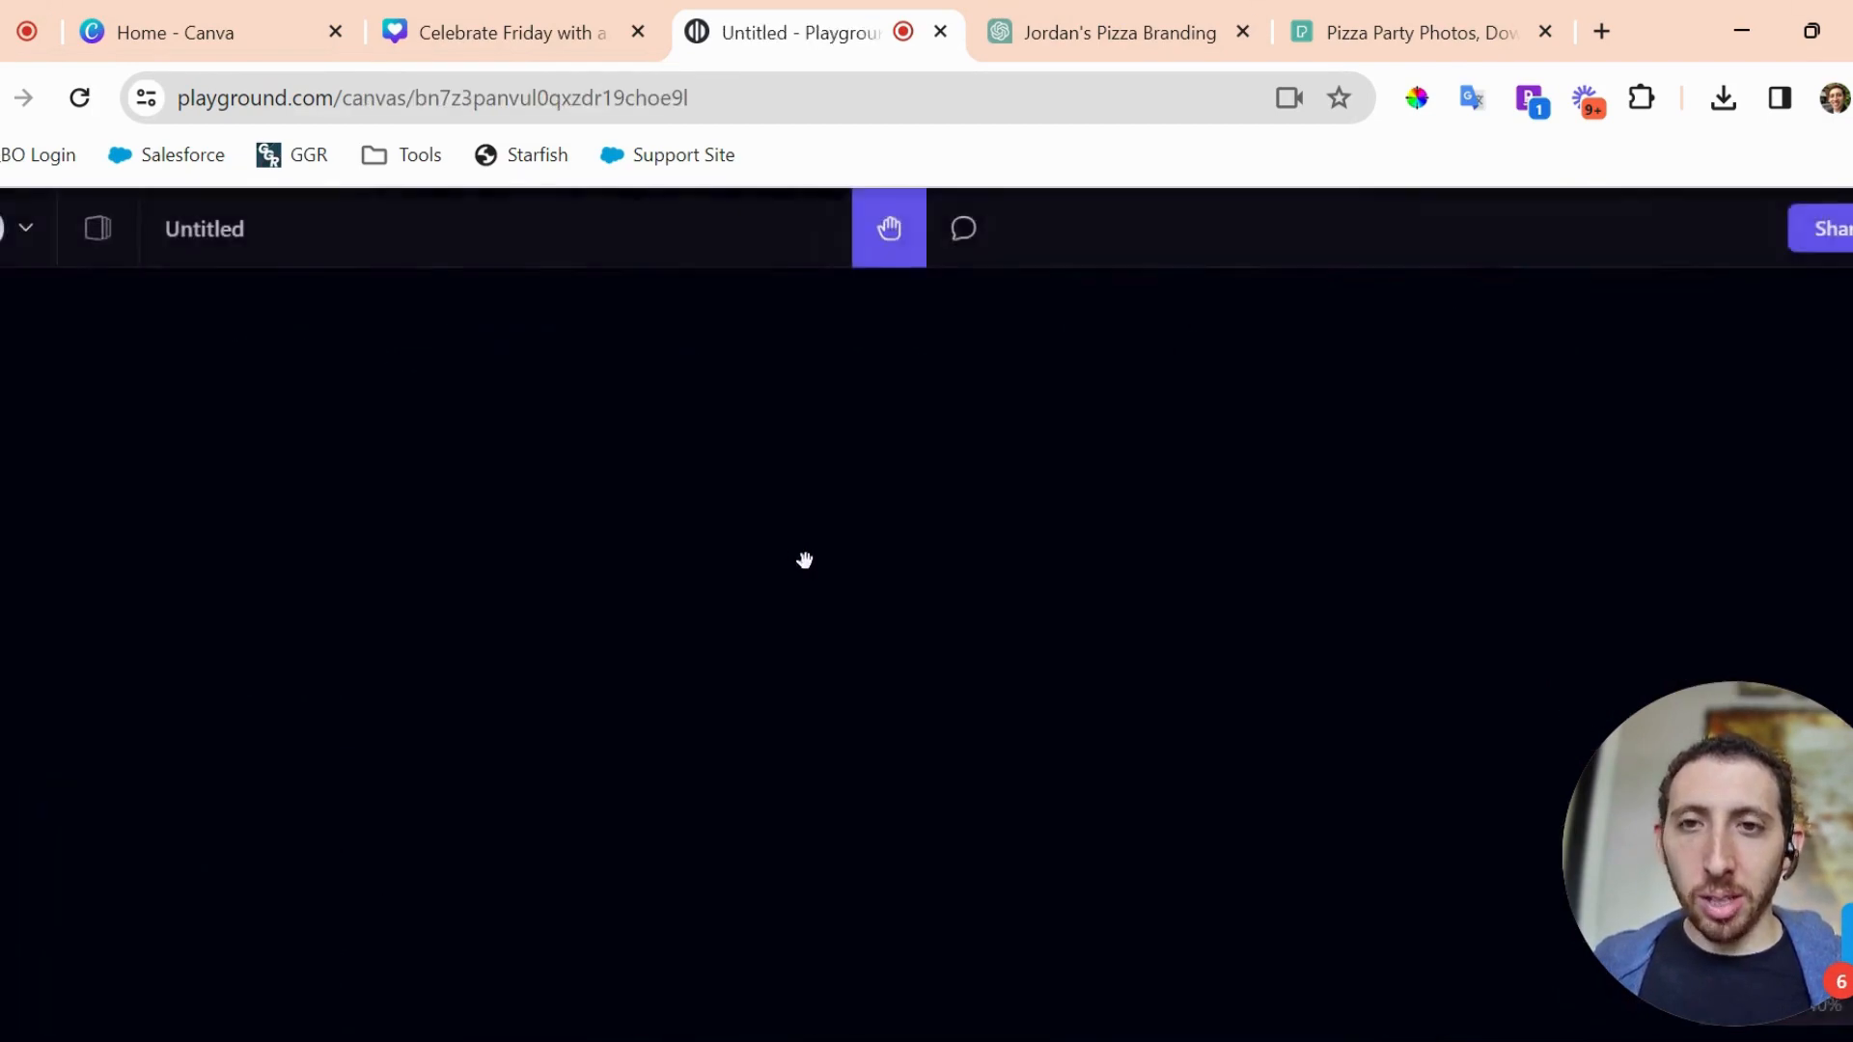
{"action": "scroll", "coordinate": [634, 669], "scroll_direction": "down", "scroll_amount": 5}
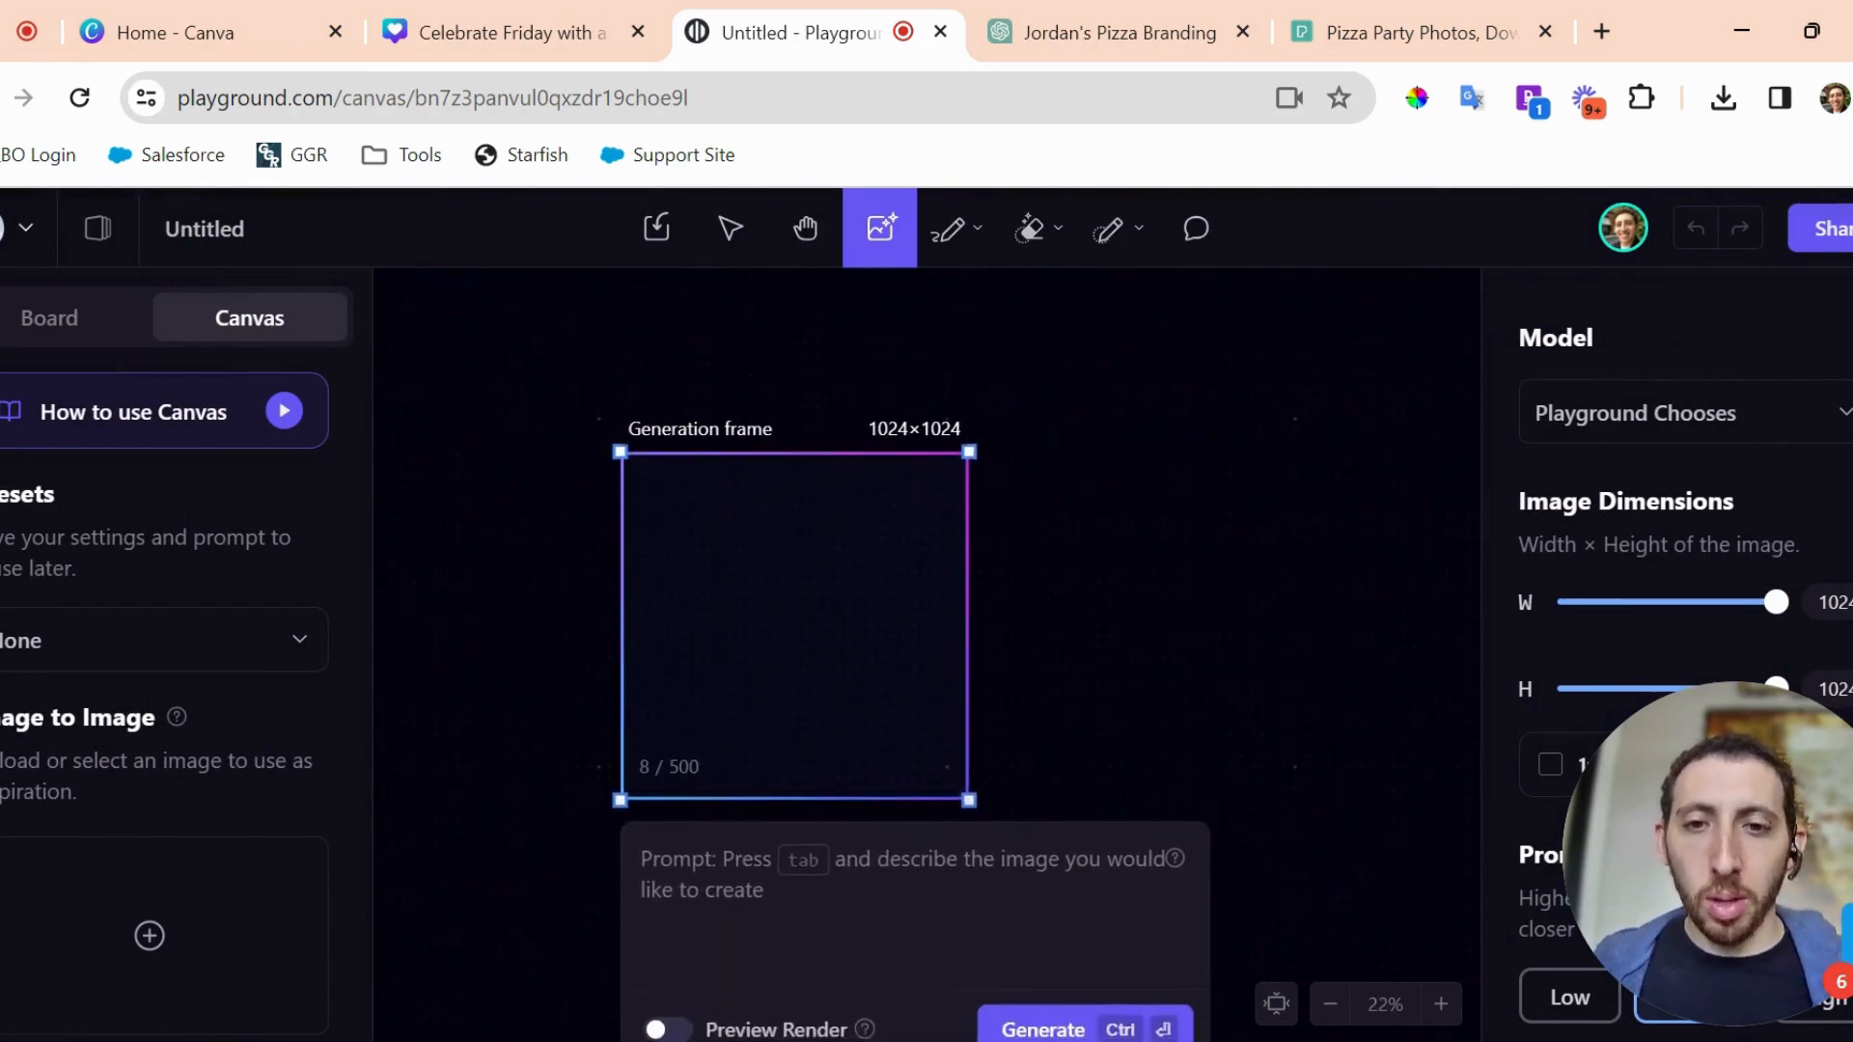
Enter the generation frame's prompt "Cartoon pizza party of kids and animals eating pizza and having a great time".
{"action": "left_click", "coordinate": [830, 866]}
{"action": "type", "text": "Cartoon piz"}
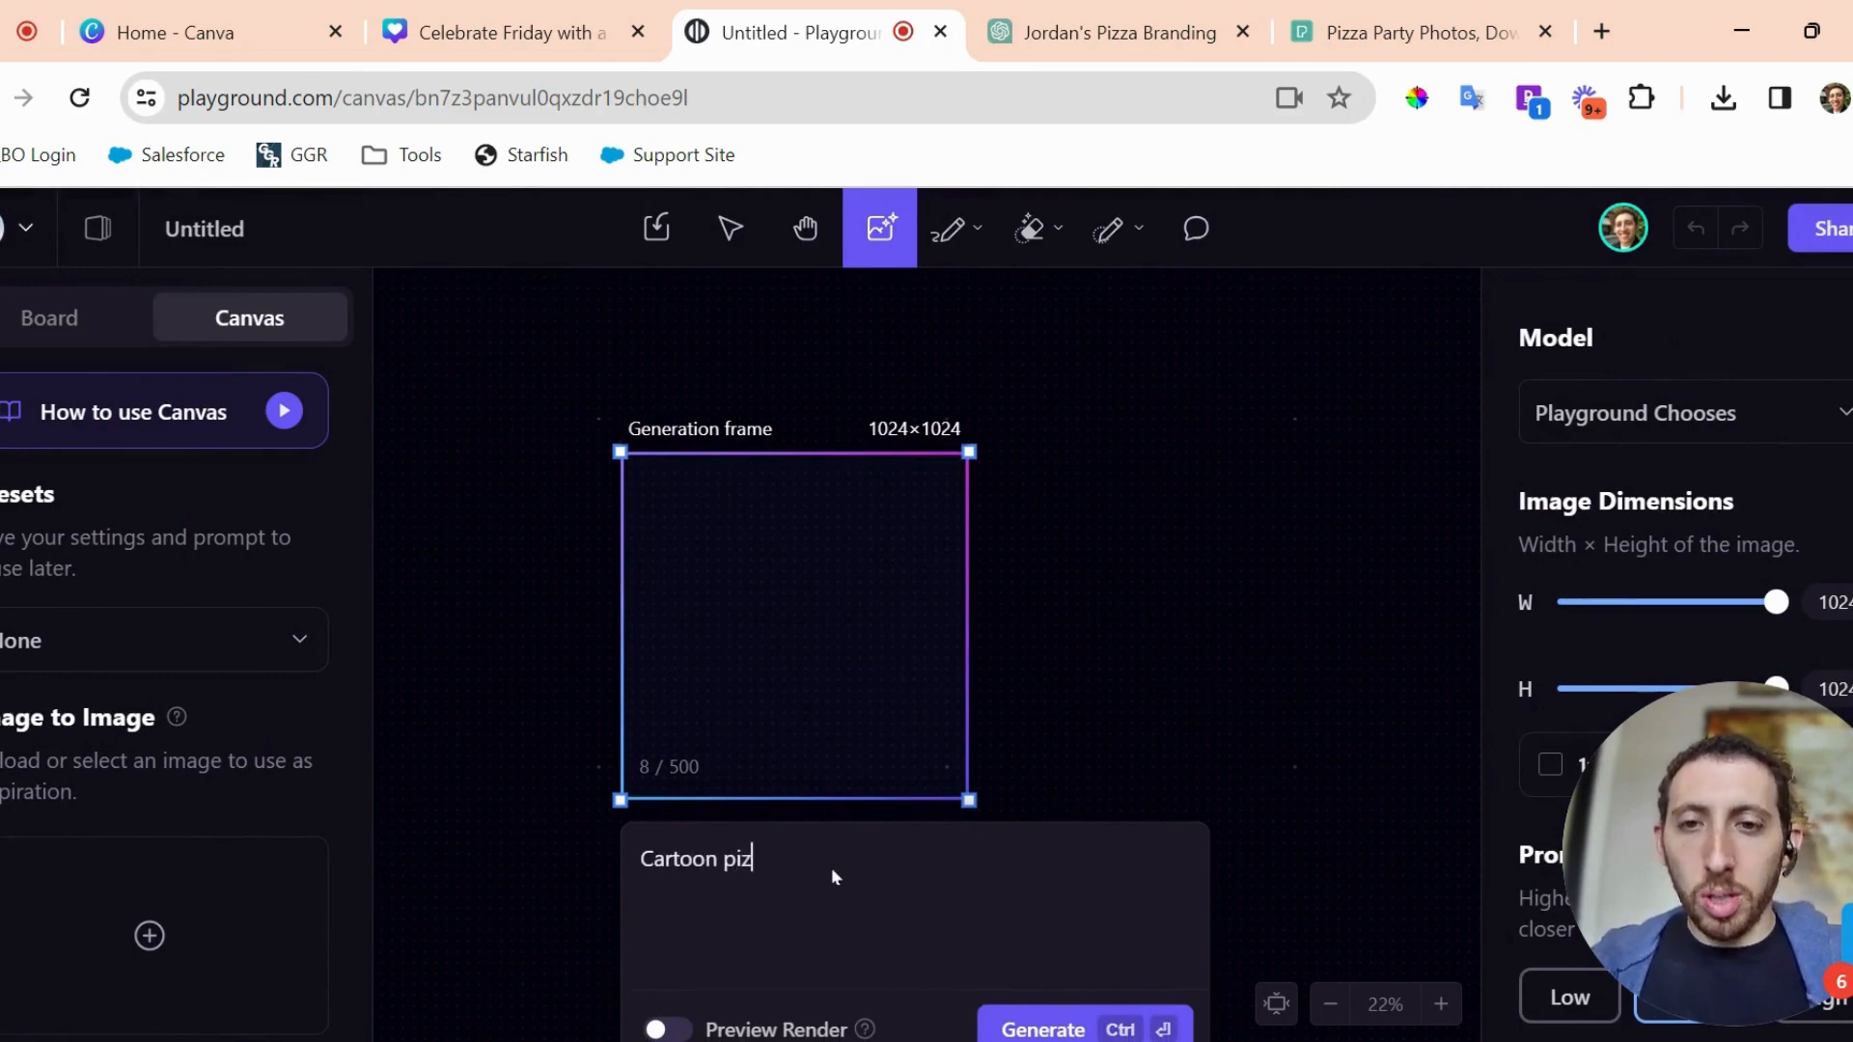
{"action": "type", "text": "za party of kids and ania"}
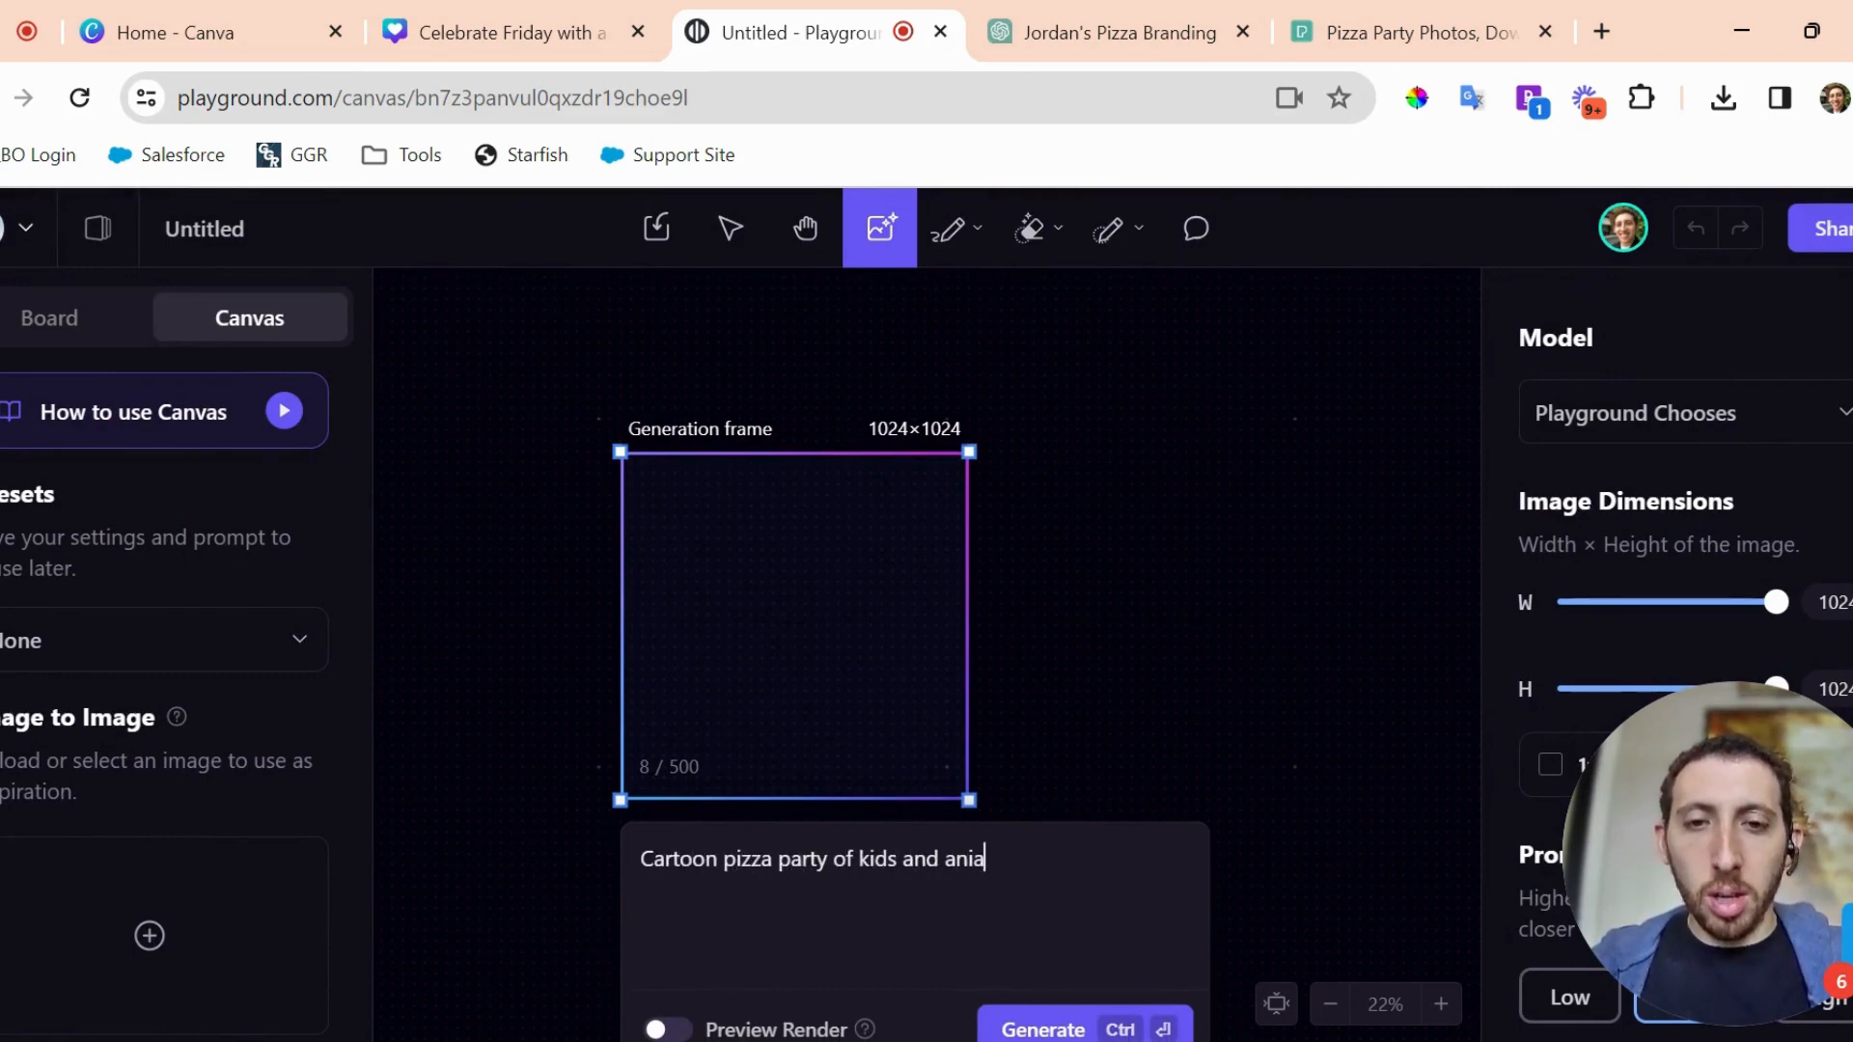
{"action": "key", "text": "BackSpace"}
{"action": "type", "text": "mals eati"}
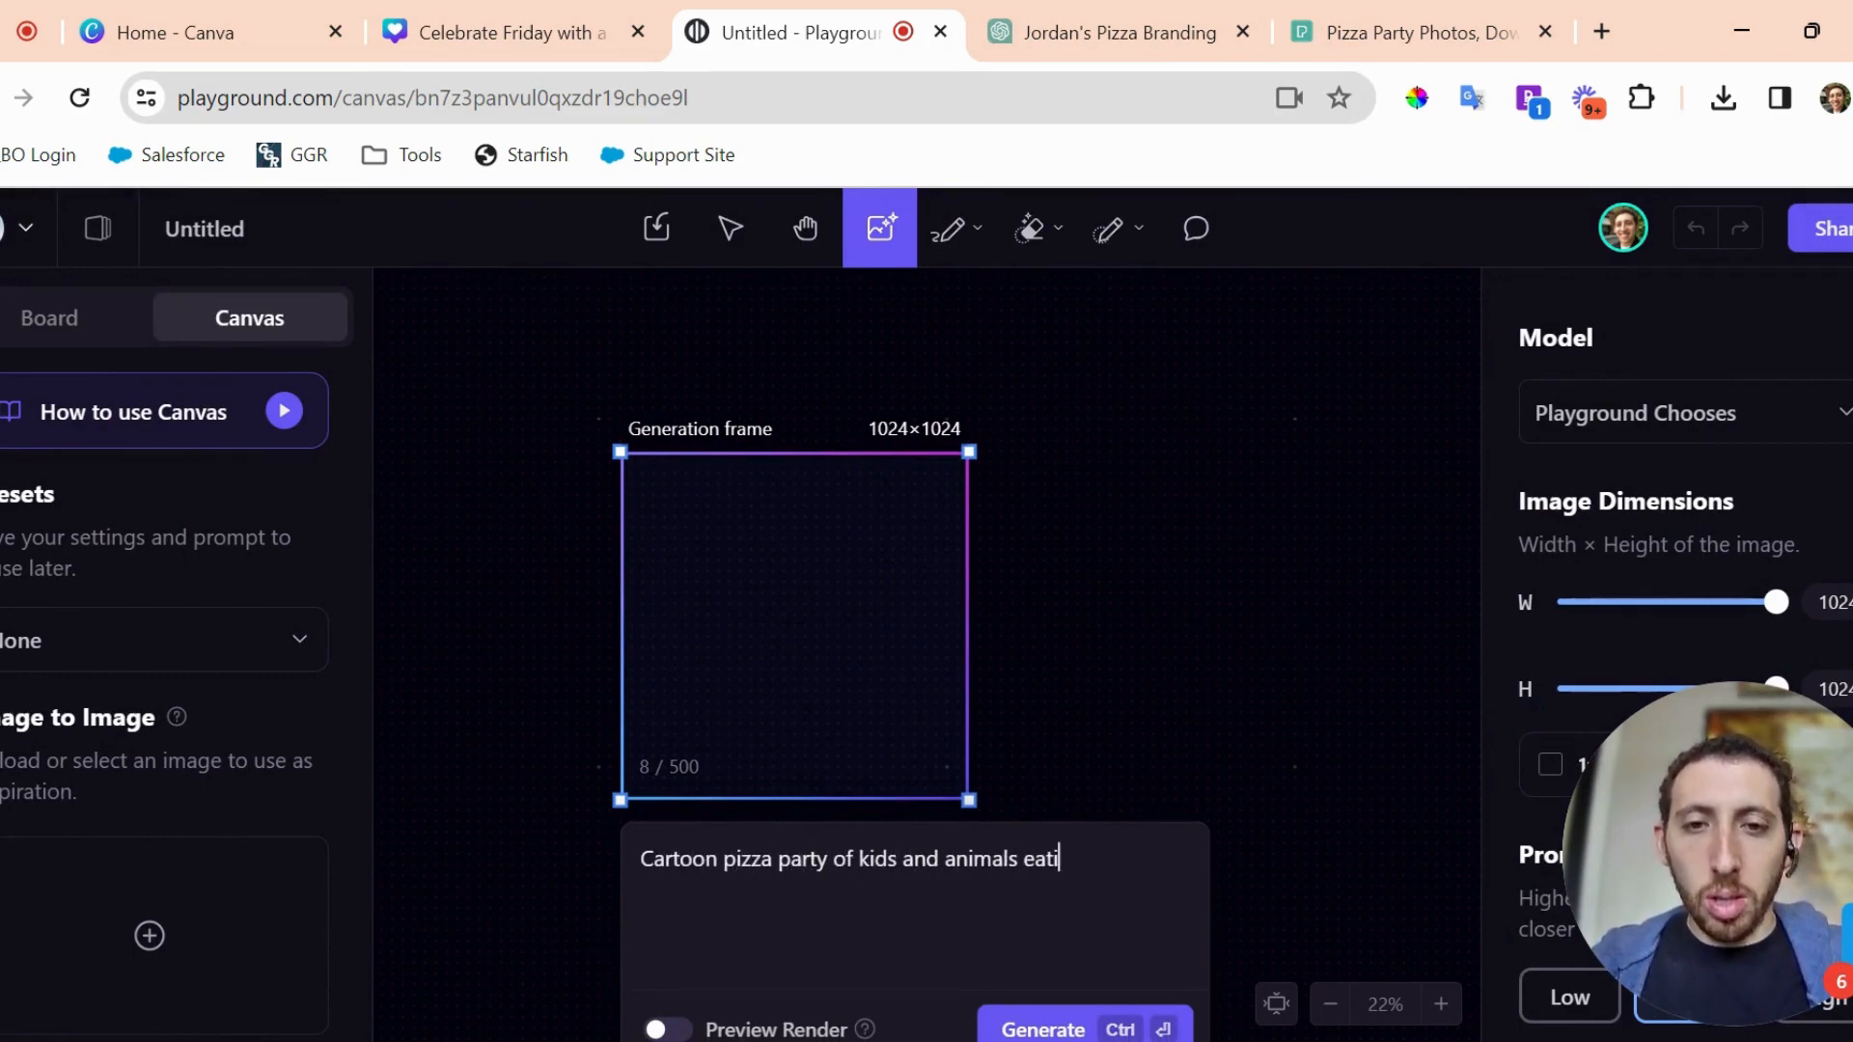
{"action": "type", "text": "ng pizza and having a great time"}
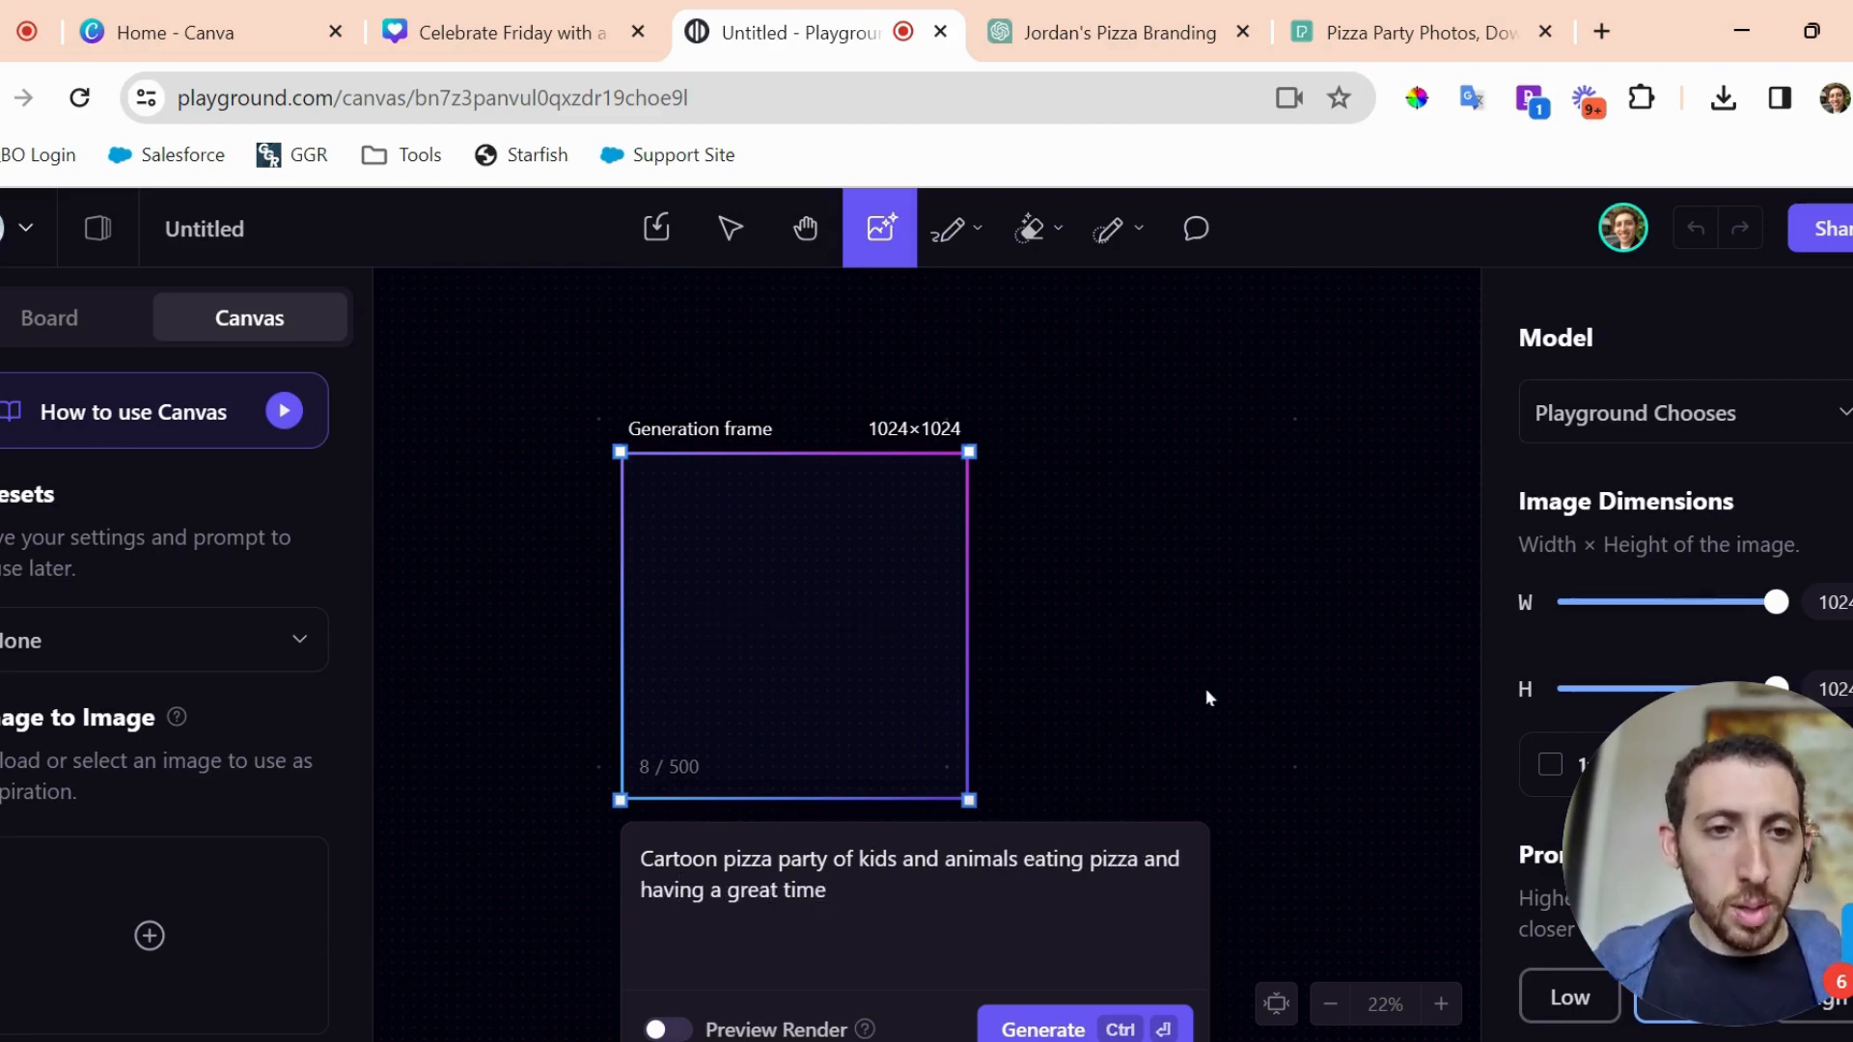
Set the number of images to 3 and generate them from the canvas prompt.
{"action": "left_click_drag", "start_coordinate": [1790, 846], "coordinate": [109, 881]}
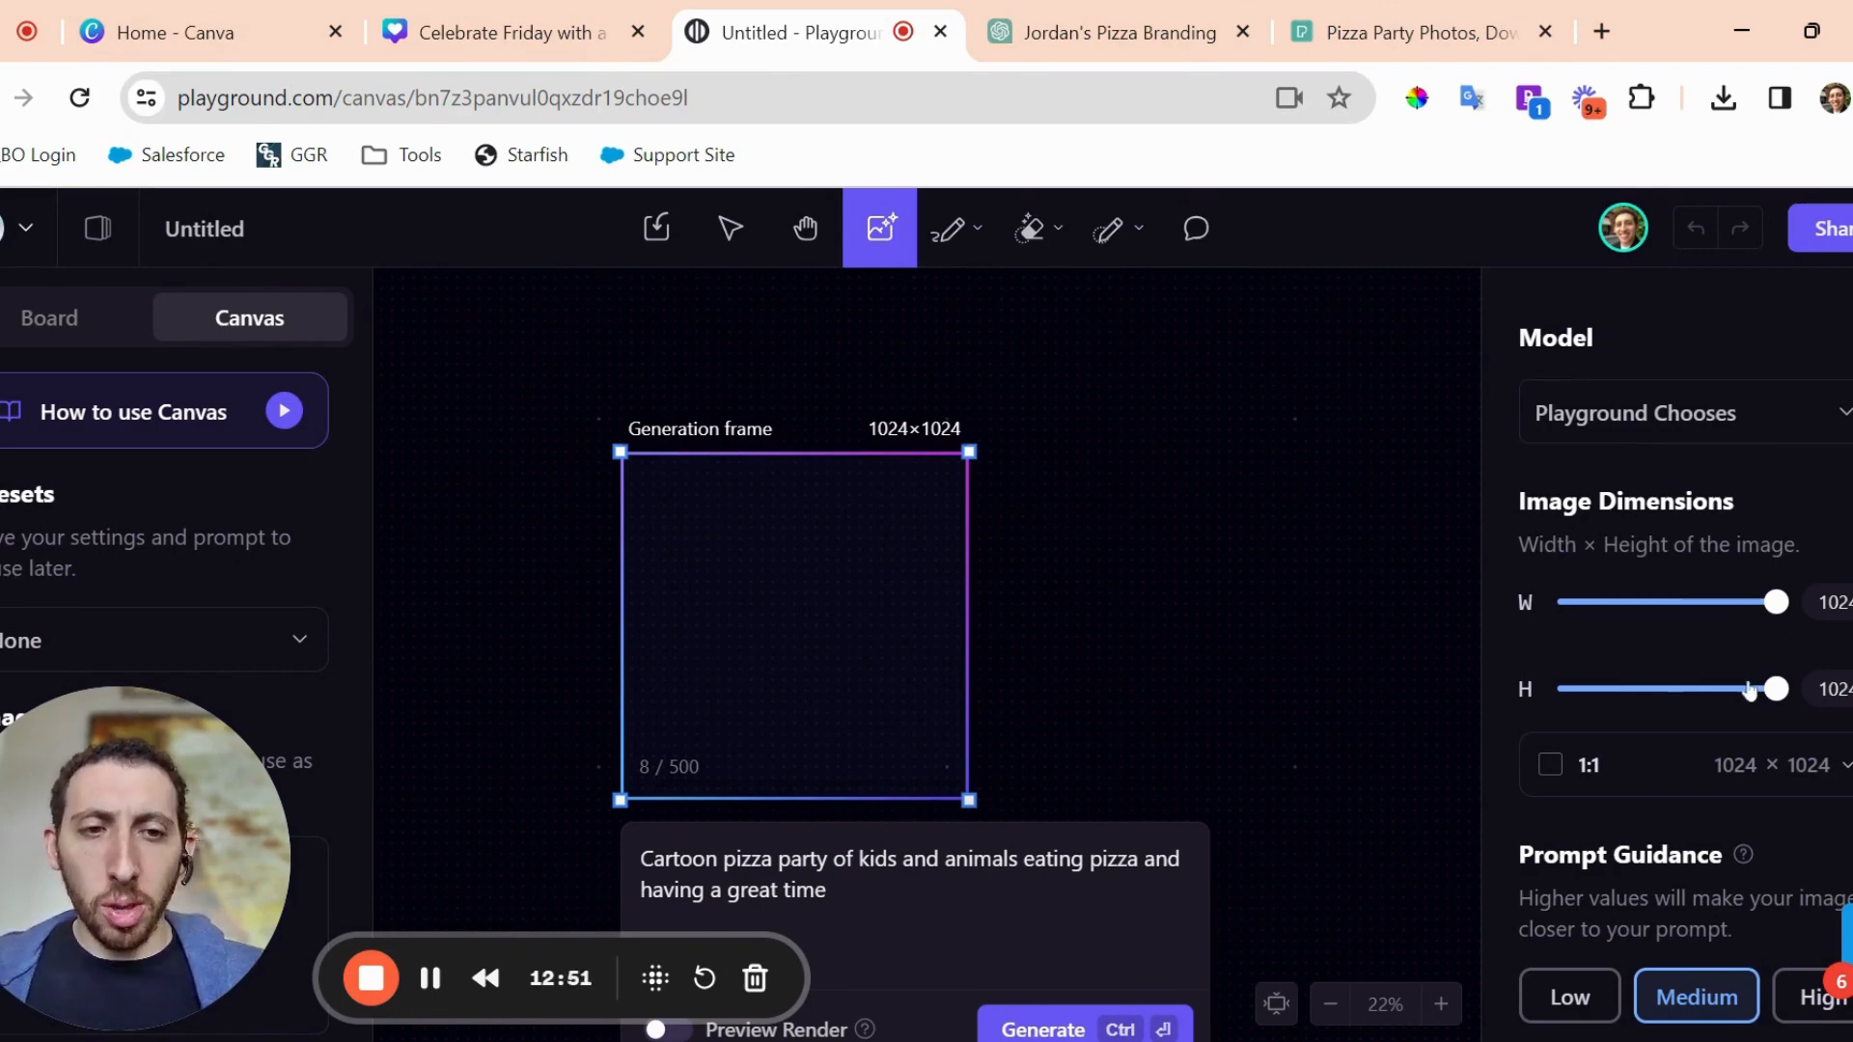
{"action": "scroll", "coordinate": [1749, 689], "scroll_direction": "down", "scroll_amount": 2}
{"action": "scroll", "coordinate": [1750, 689], "scroll_direction": "down", "scroll_amount": 6}
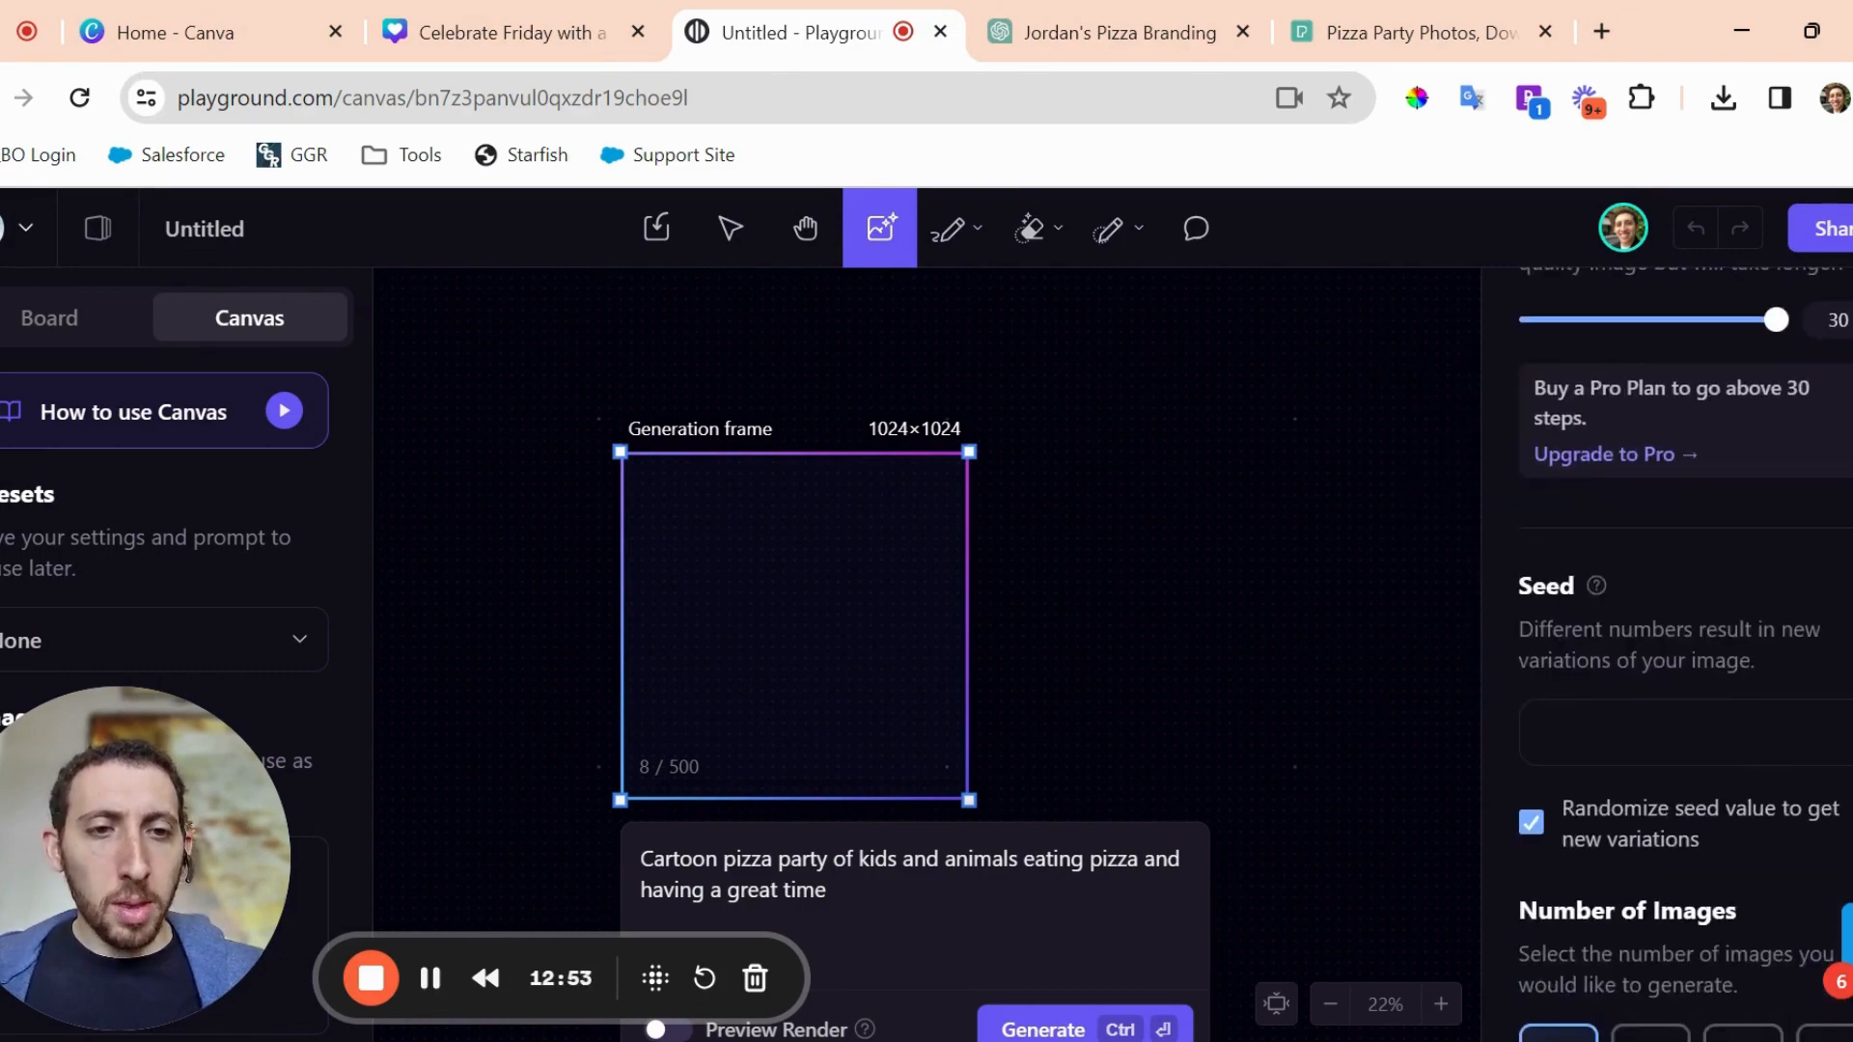
{"action": "scroll", "coordinate": [1706, 789], "scroll_direction": "down", "scroll_amount": 3}
{"action": "left_click", "coordinate": [1743, 805]}
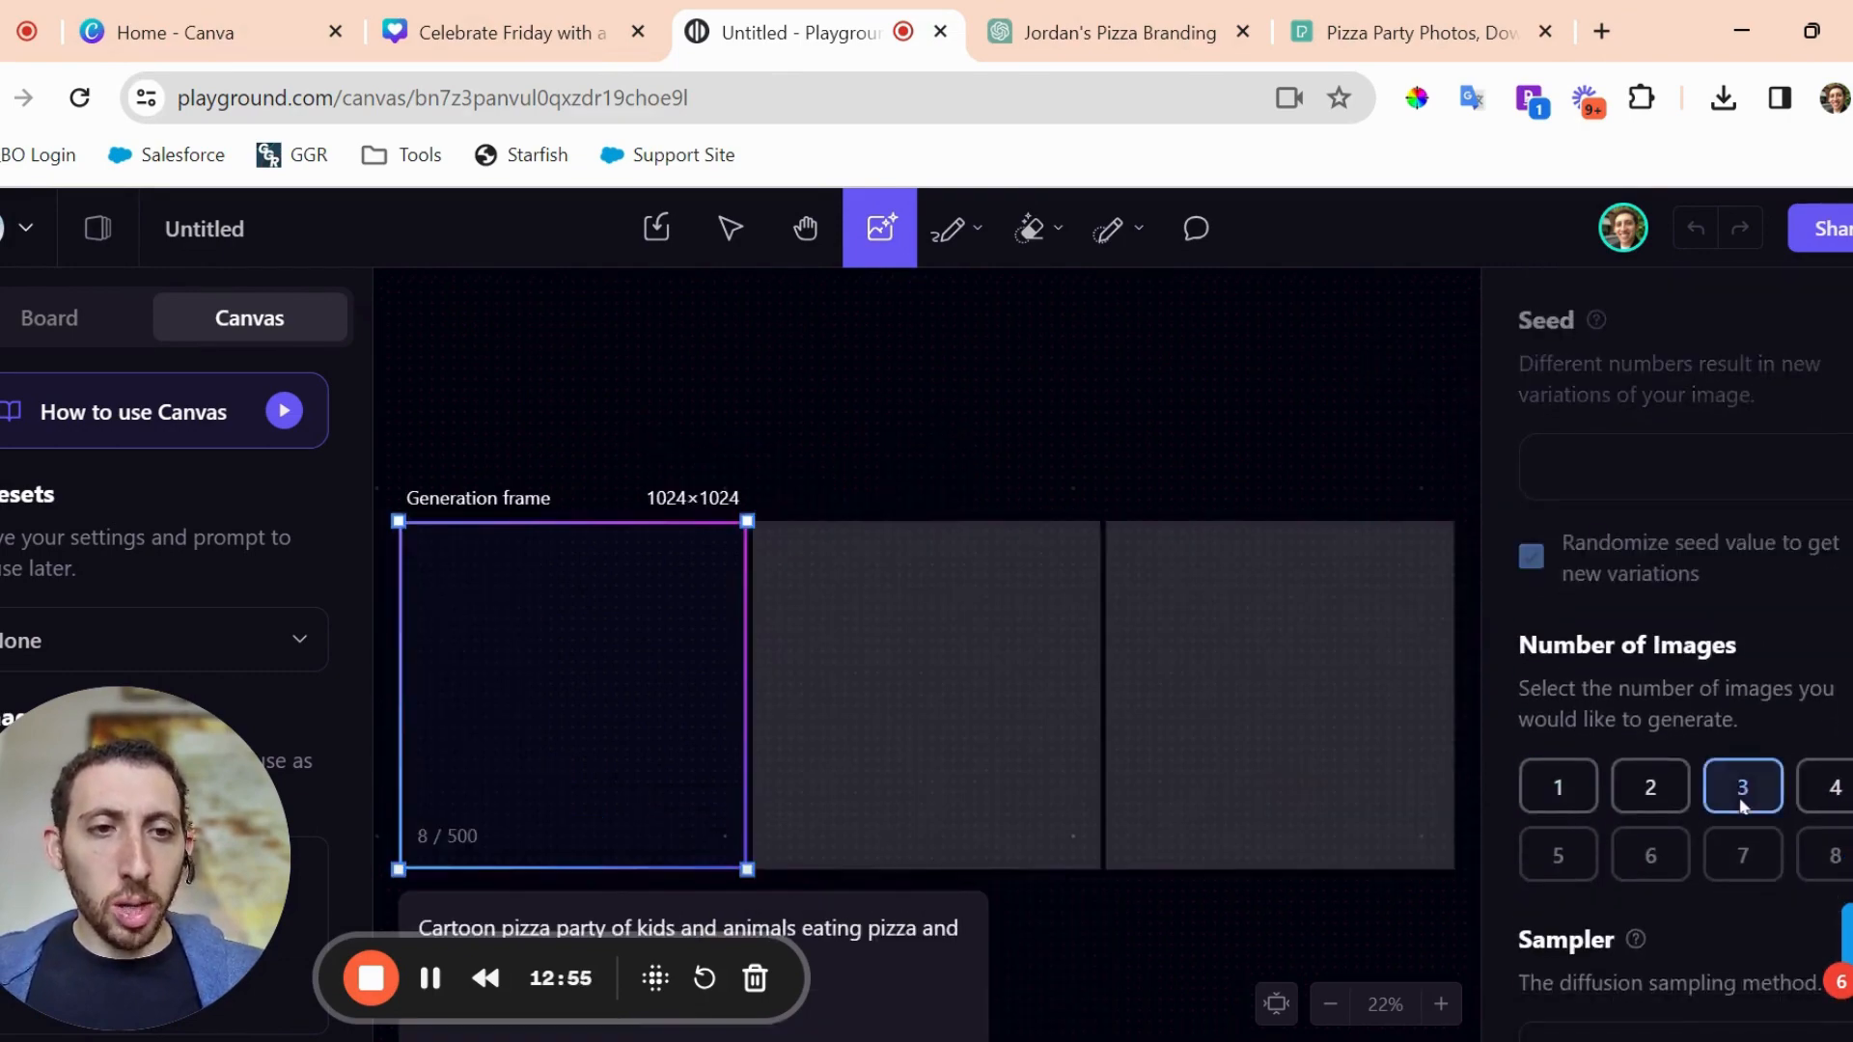
{"action": "scroll", "coordinate": [993, 858], "scroll_direction": "down", "scroll_amount": 2}
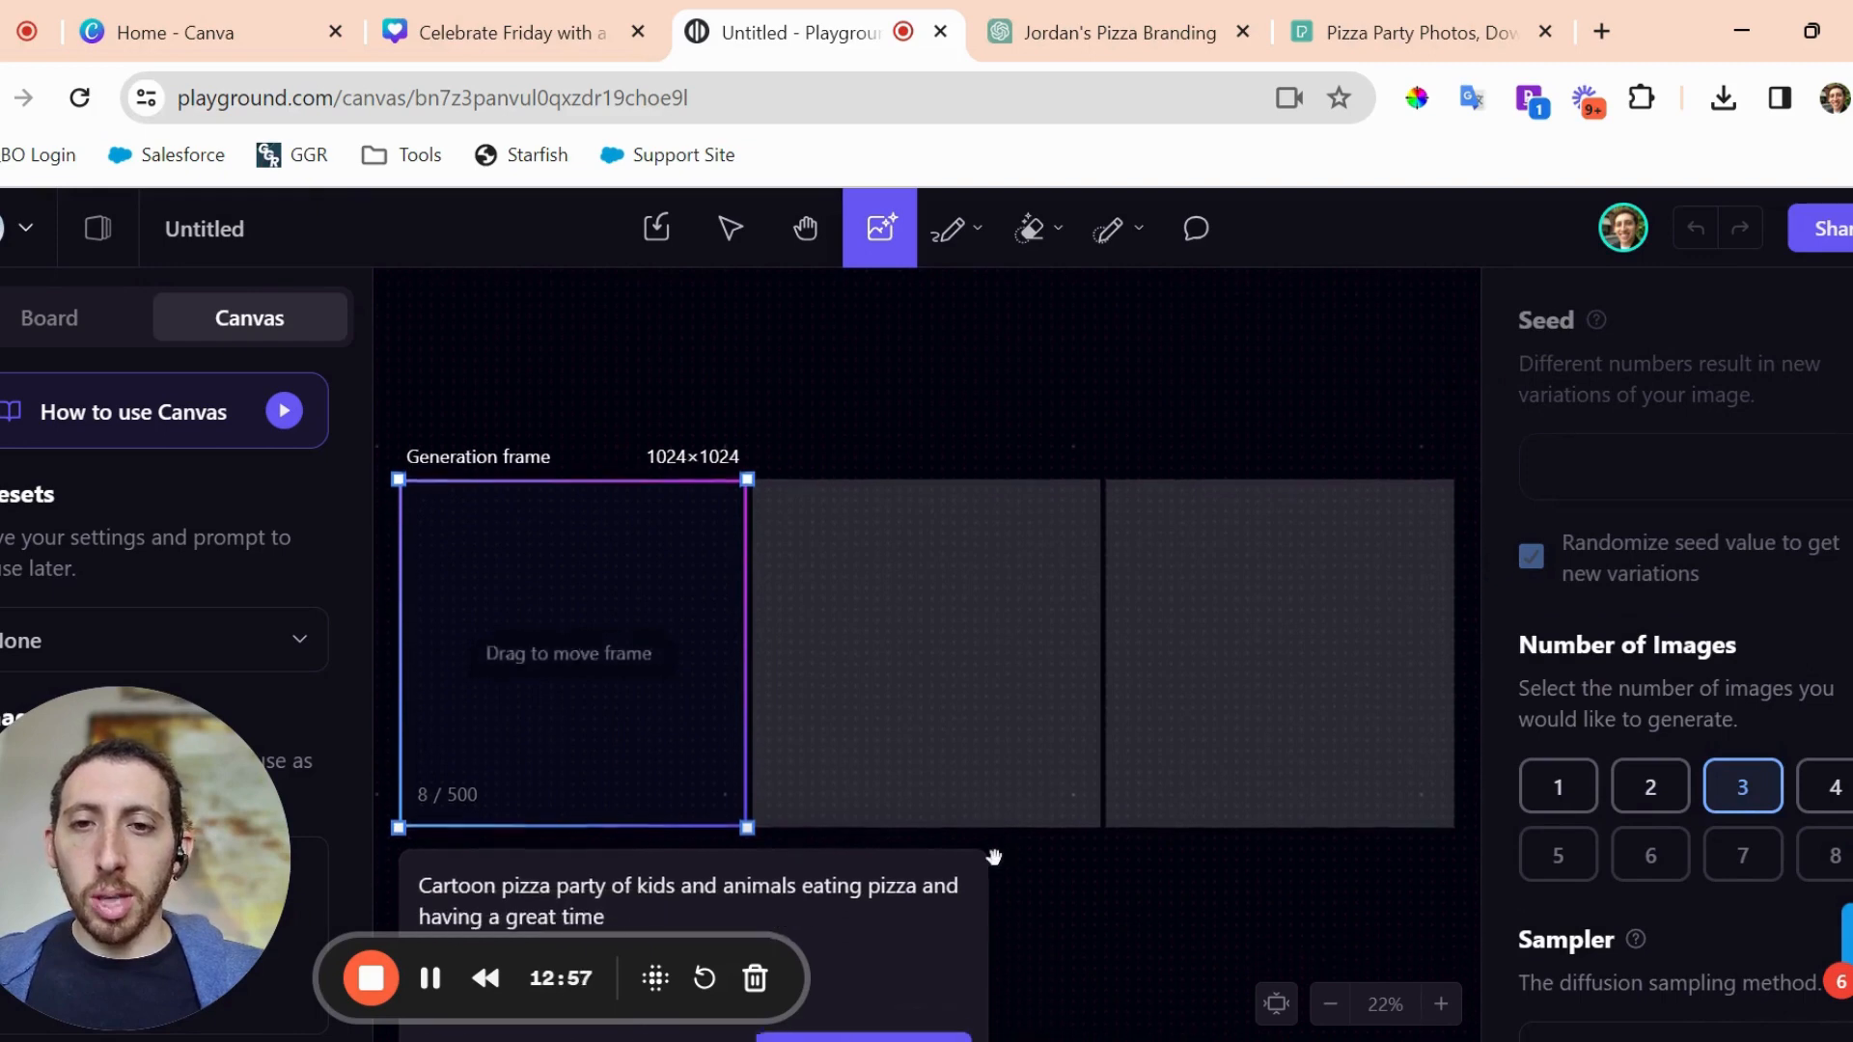
{"action": "left_click", "coordinate": [836, 1008]}
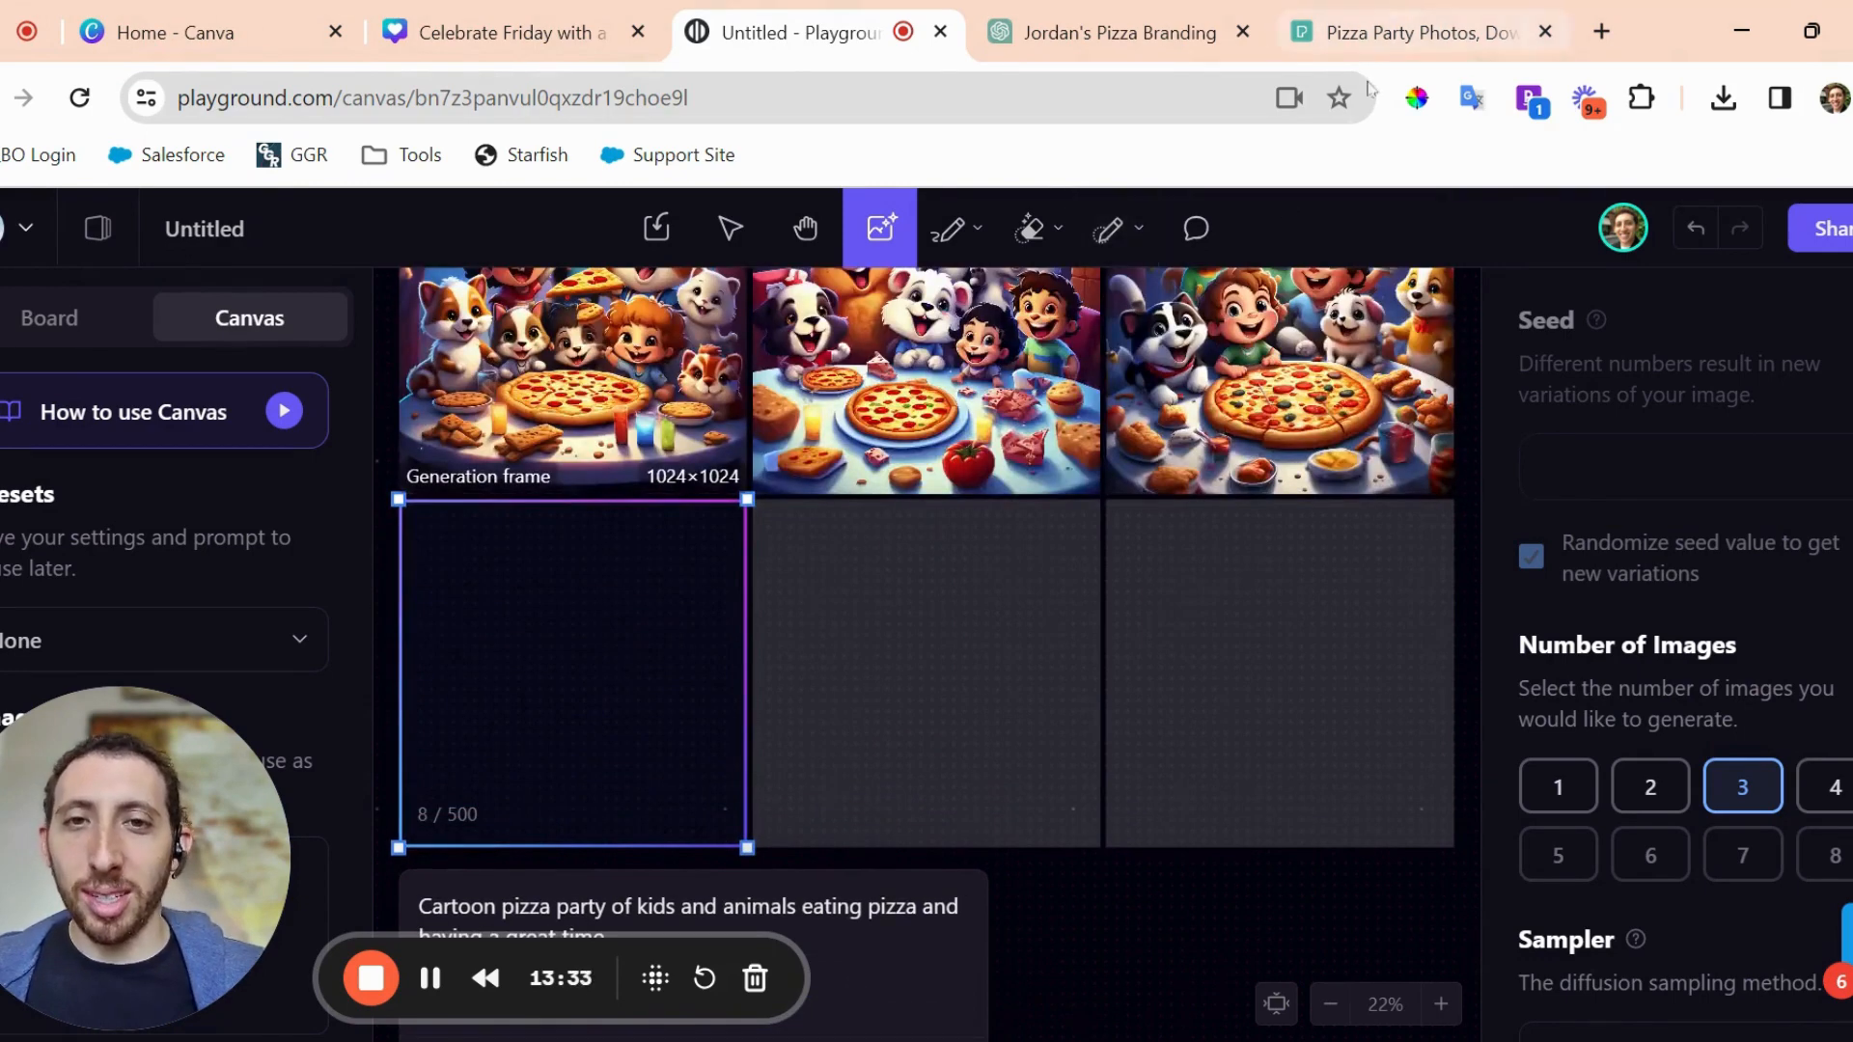
Examine the generated pizza party images up close, selecting the first one and keeping it lined up with the others.
{"action": "scroll", "coordinate": [1142, 368], "scroll_direction": "up", "scroll_amount": 3}
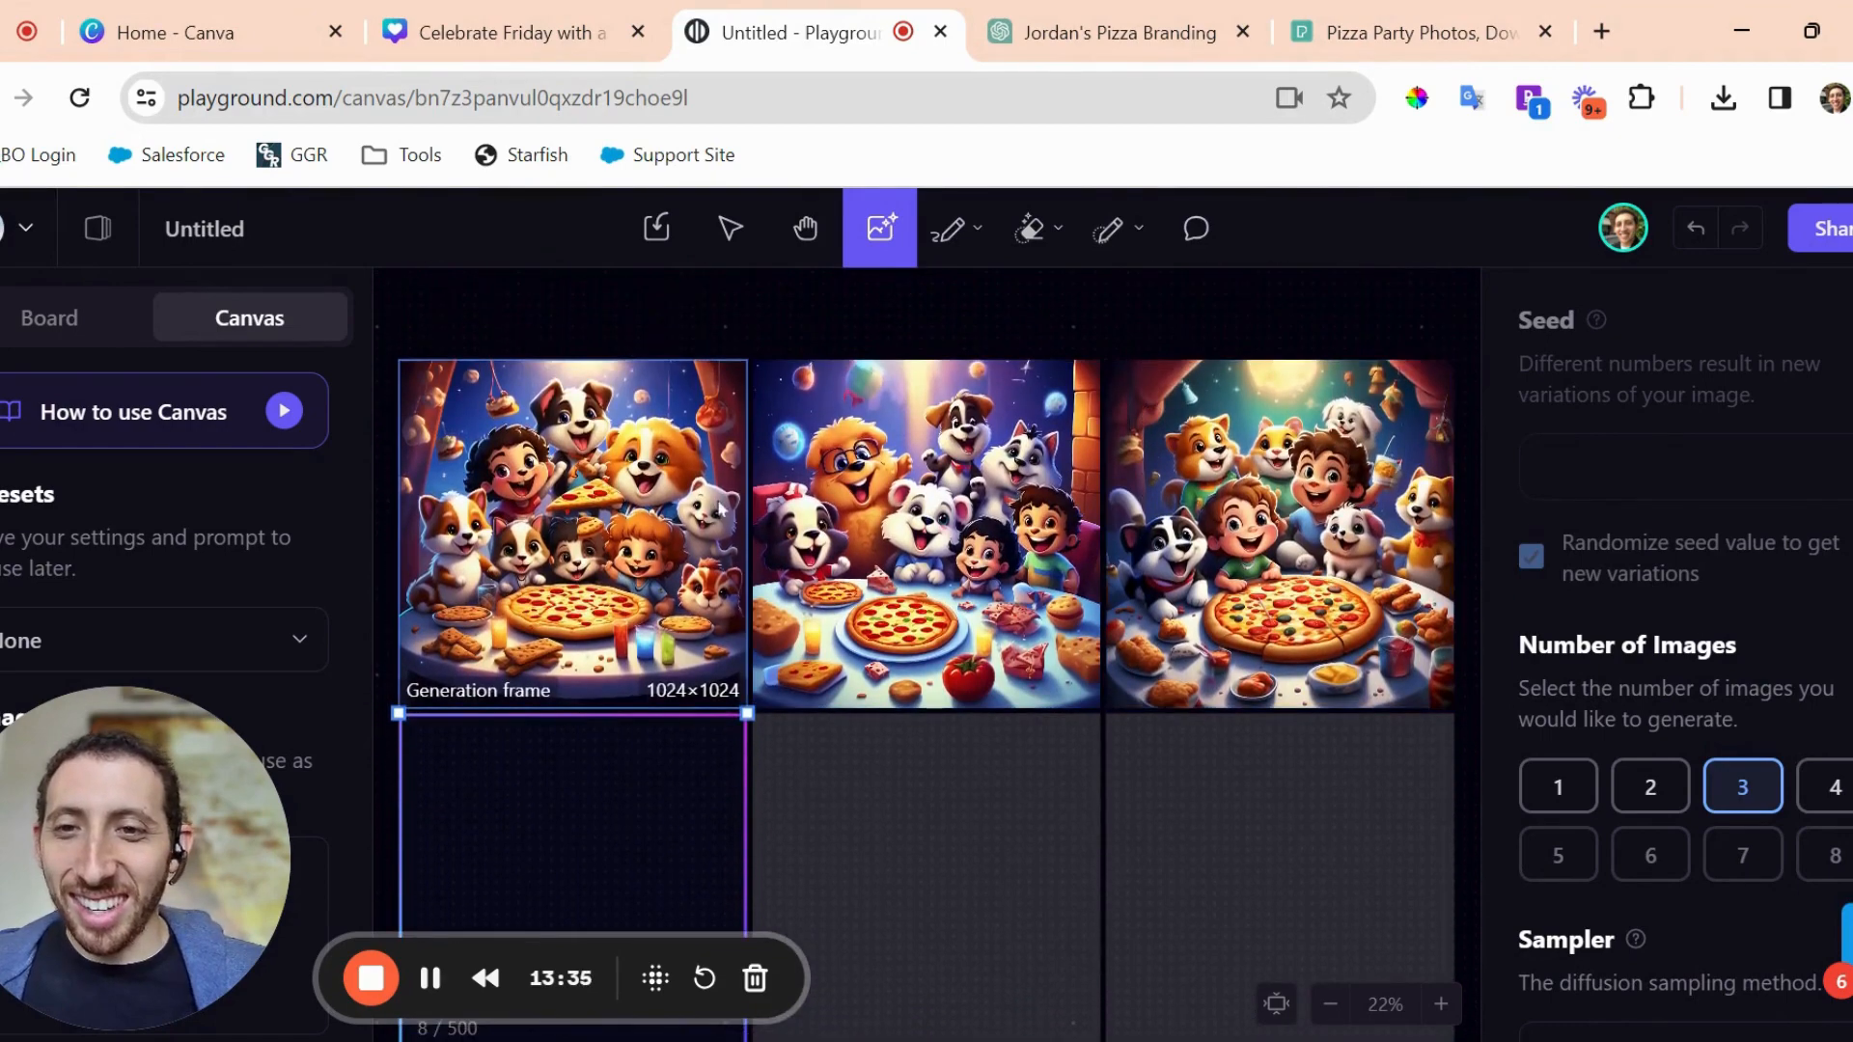
{"action": "left_click", "coordinate": [634, 532]}
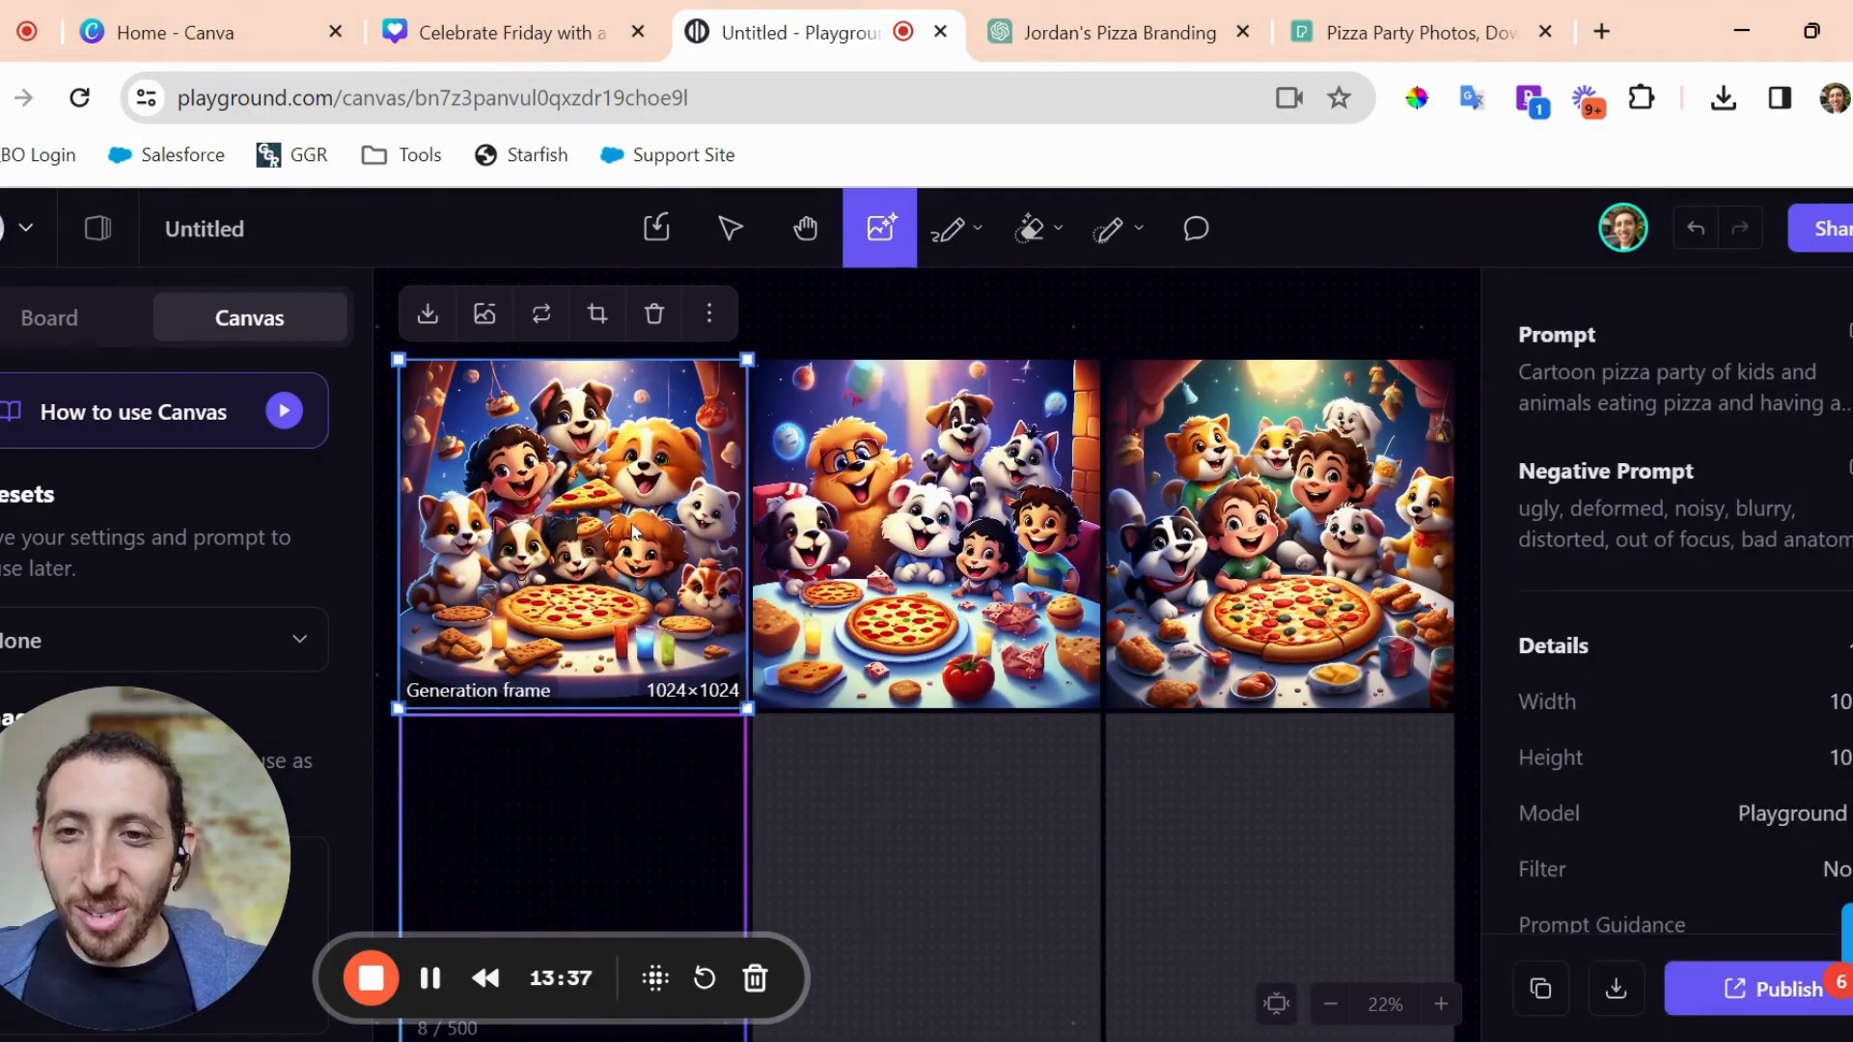
{"action": "scroll", "coordinate": [632, 532], "scroll_direction": "up", "scroll_amount": 3}
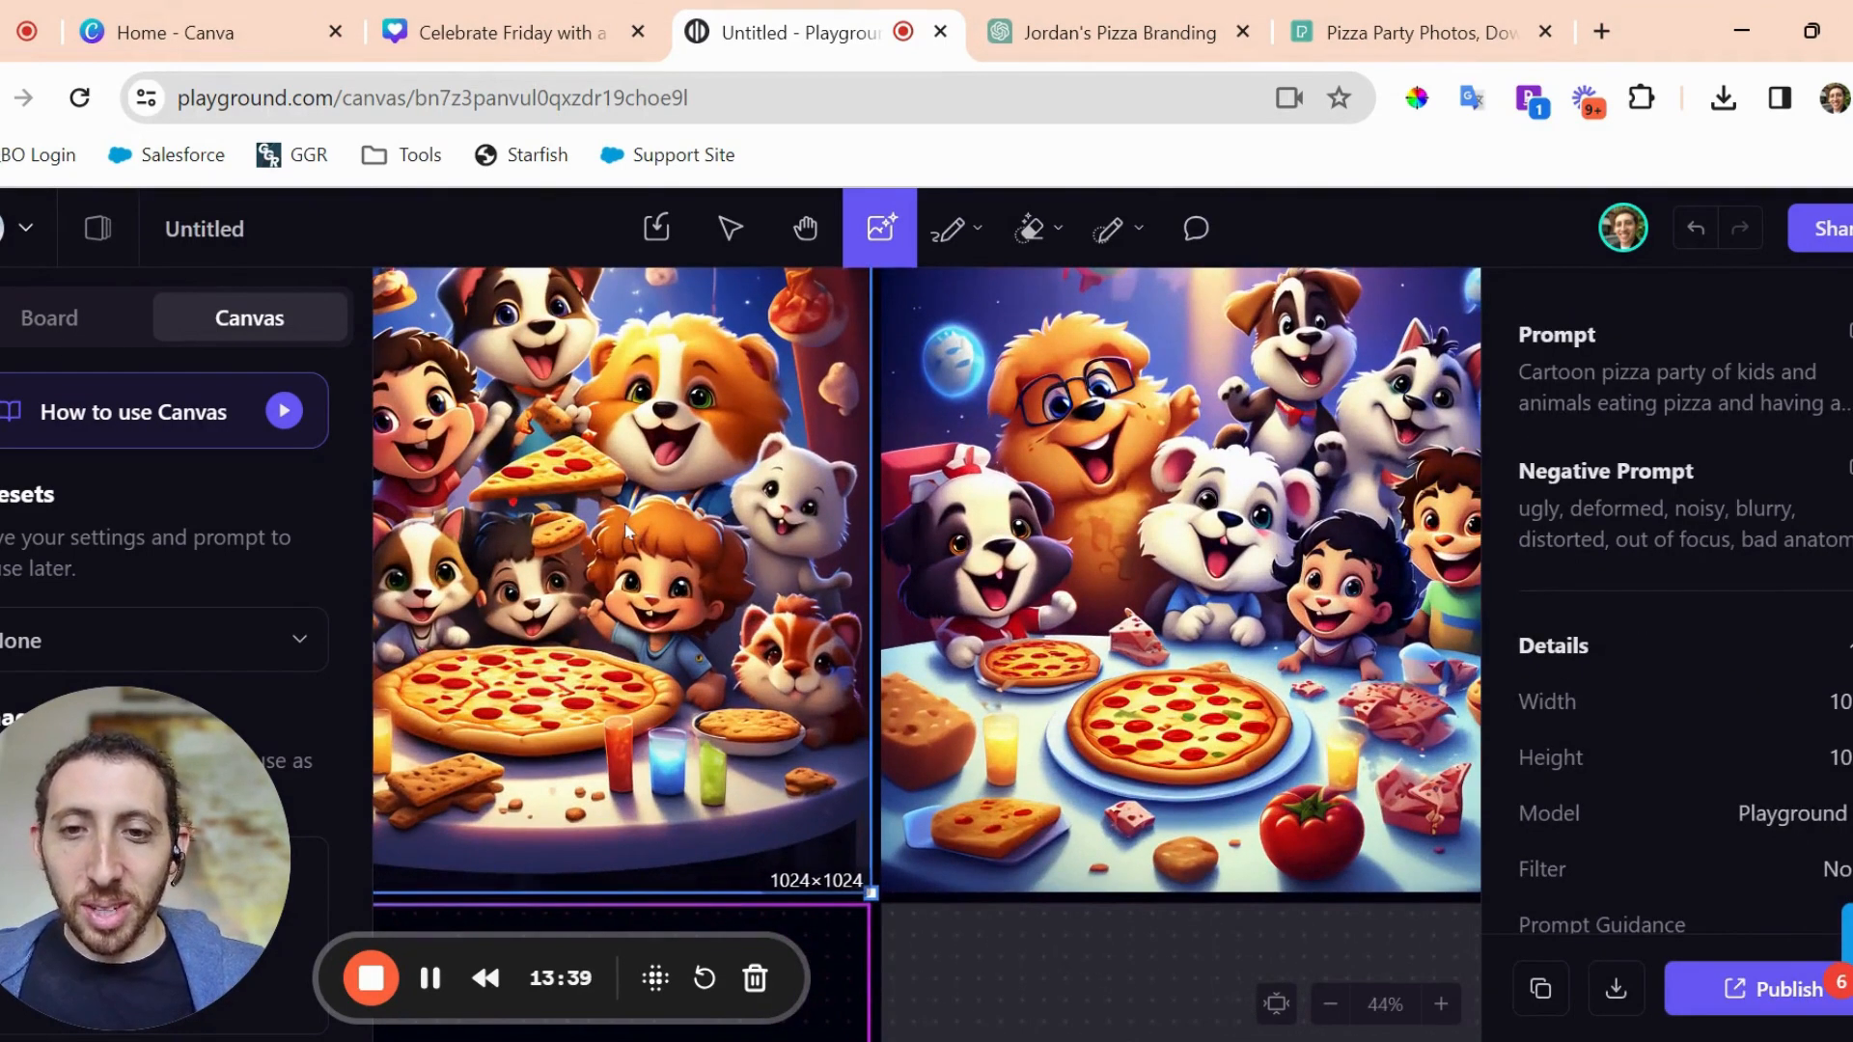
{"action": "left_click_drag", "start_coordinate": [678, 537], "coordinate": [720, 550]}
{"action": "scroll", "coordinate": [743, 591], "scroll_direction": "left", "scroll_amount": 1}
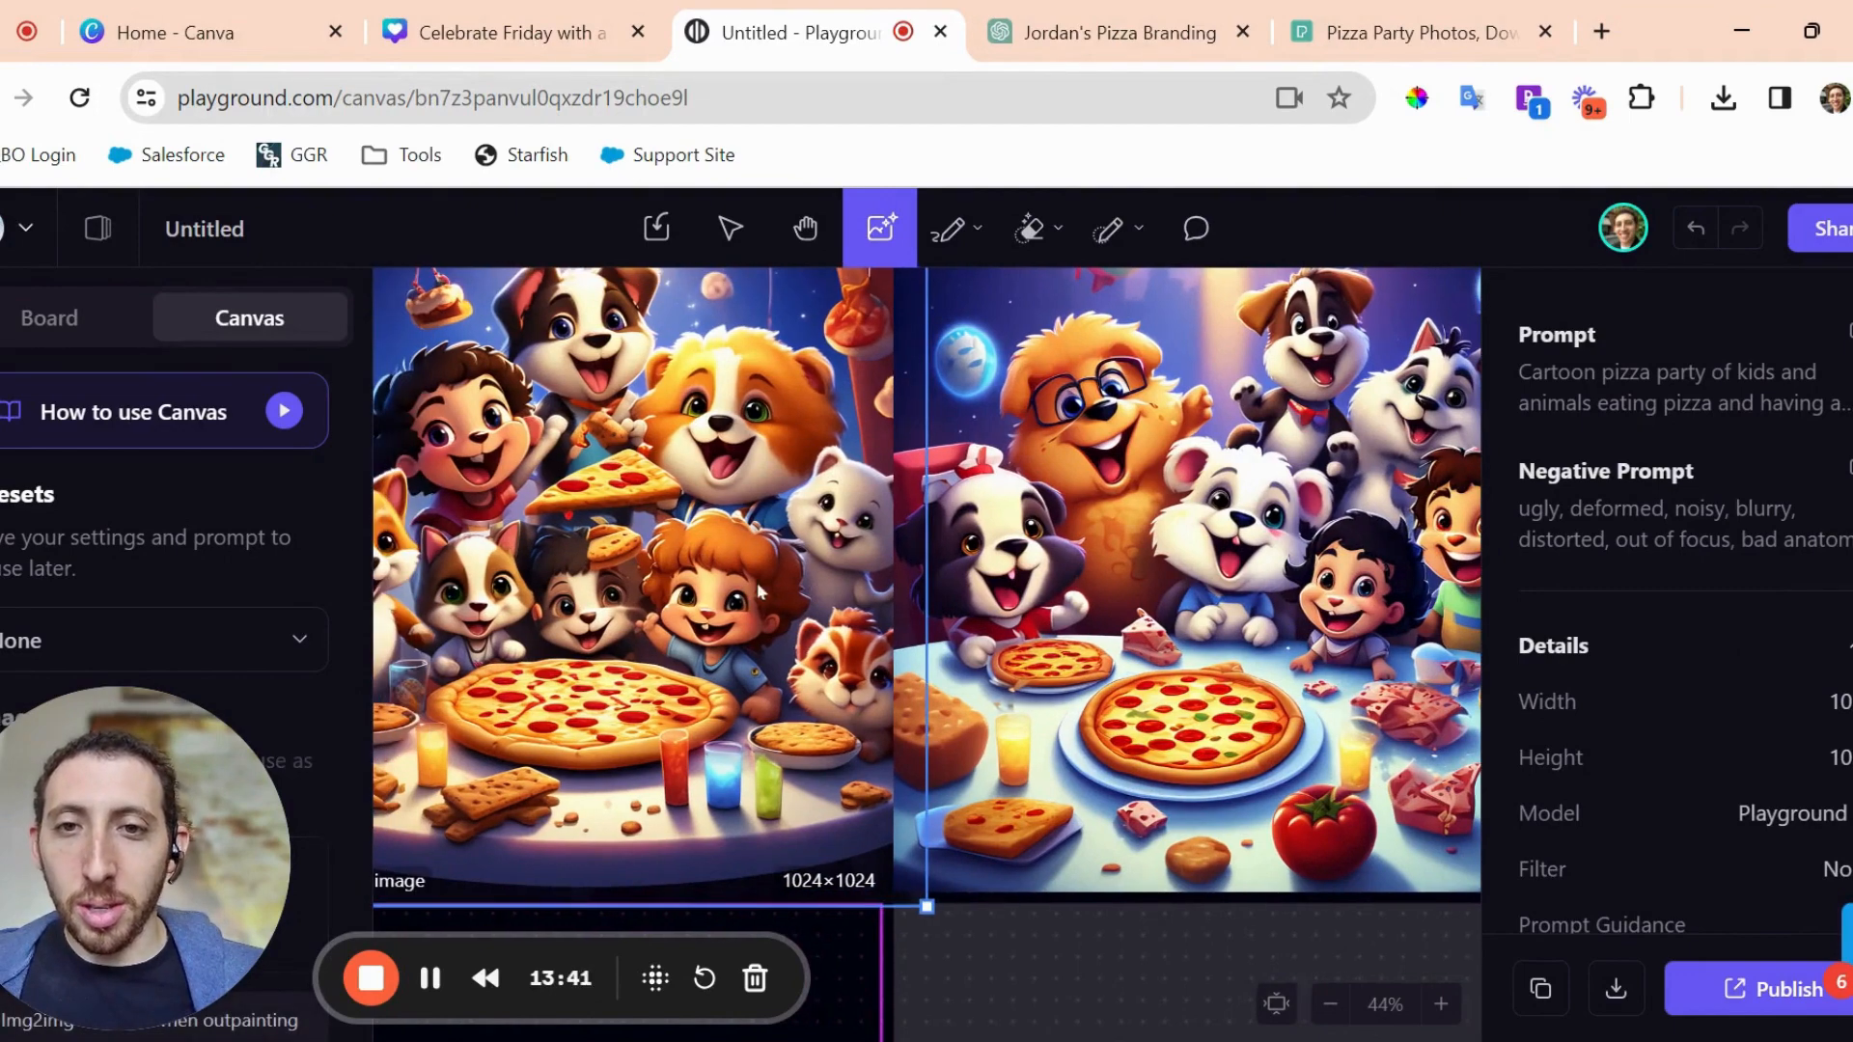
{"action": "scroll", "coordinate": [759, 592], "scroll_direction": "left", "scroll_amount": 1}
{"action": "scroll", "coordinate": [760, 591], "scroll_direction": "down", "scroll_amount": 3}
{"action": "scroll", "coordinate": [759, 592], "scroll_direction": "left", "scroll_amount": 3}
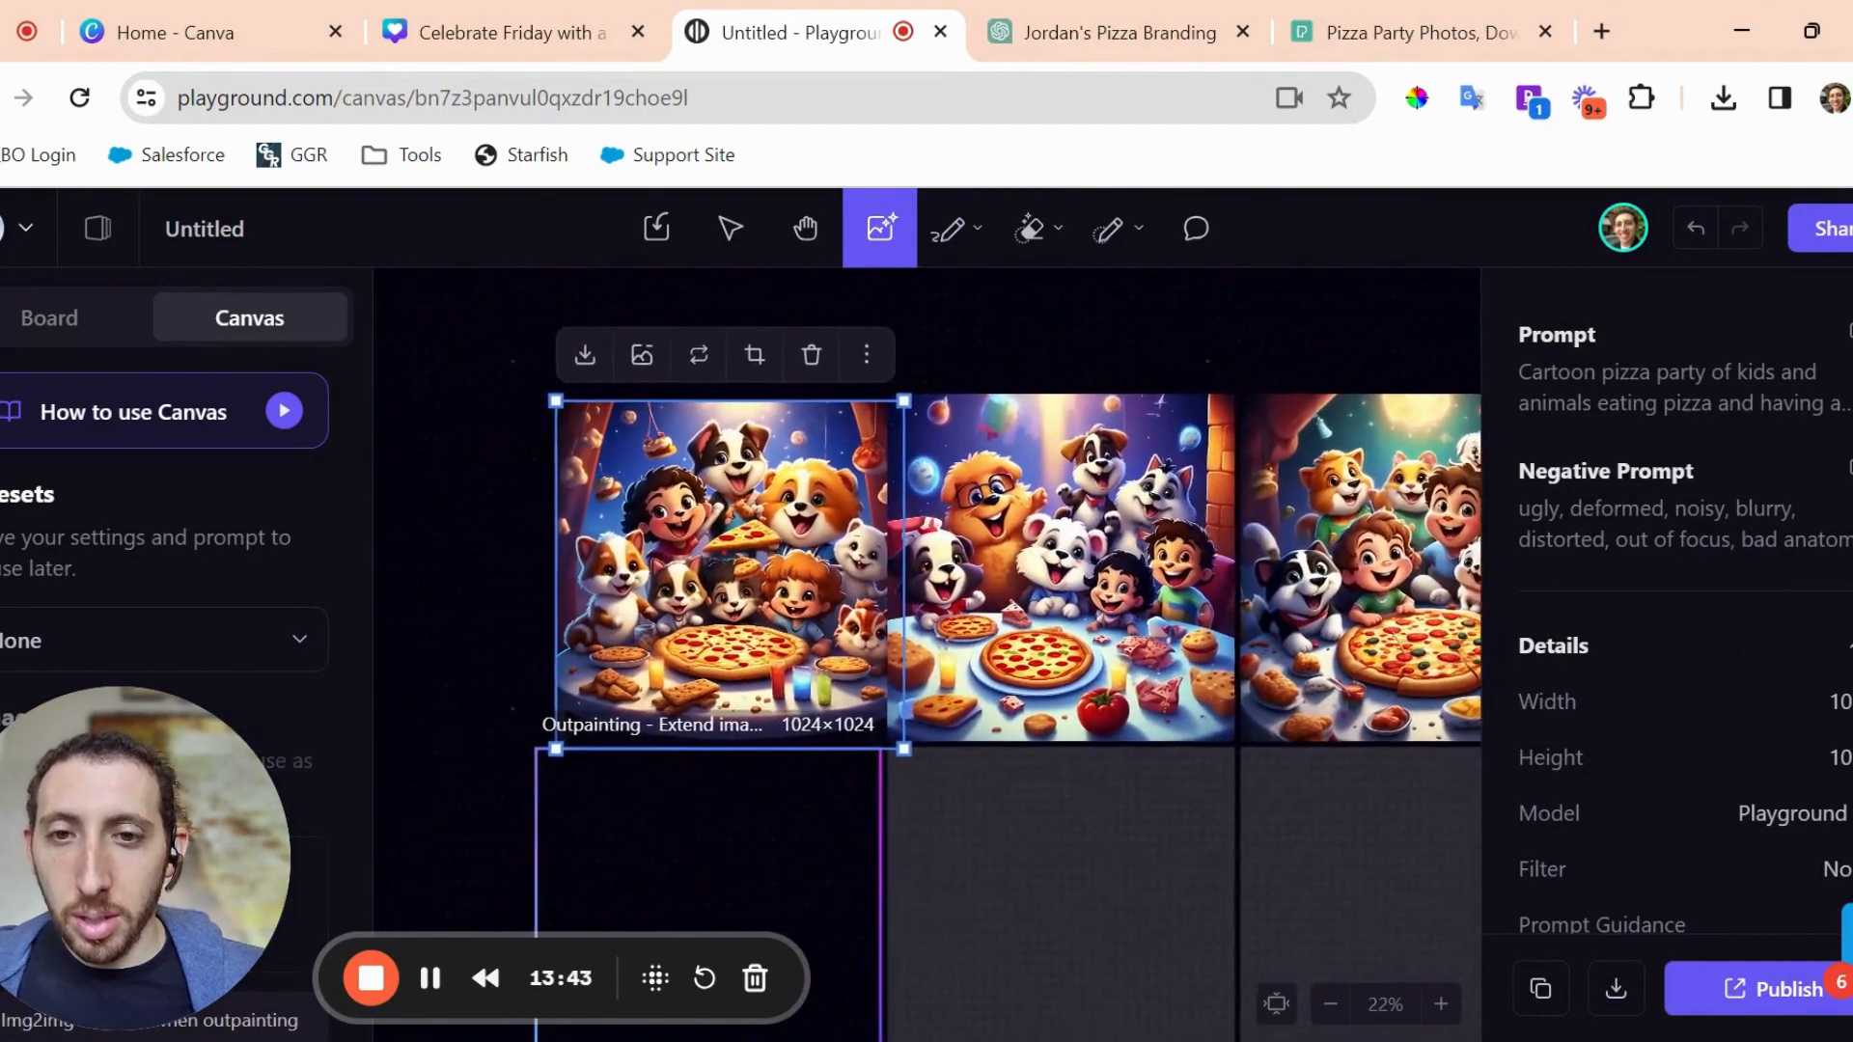
{"action": "mouse_move", "coordinate": [760, 592]}
{"action": "left_mouse_down"}
{"action": "mouse_move", "coordinate": [698, 592]}
{"action": "mouse_move", "coordinate": [738, 591]}
{"action": "left_mouse_up"}
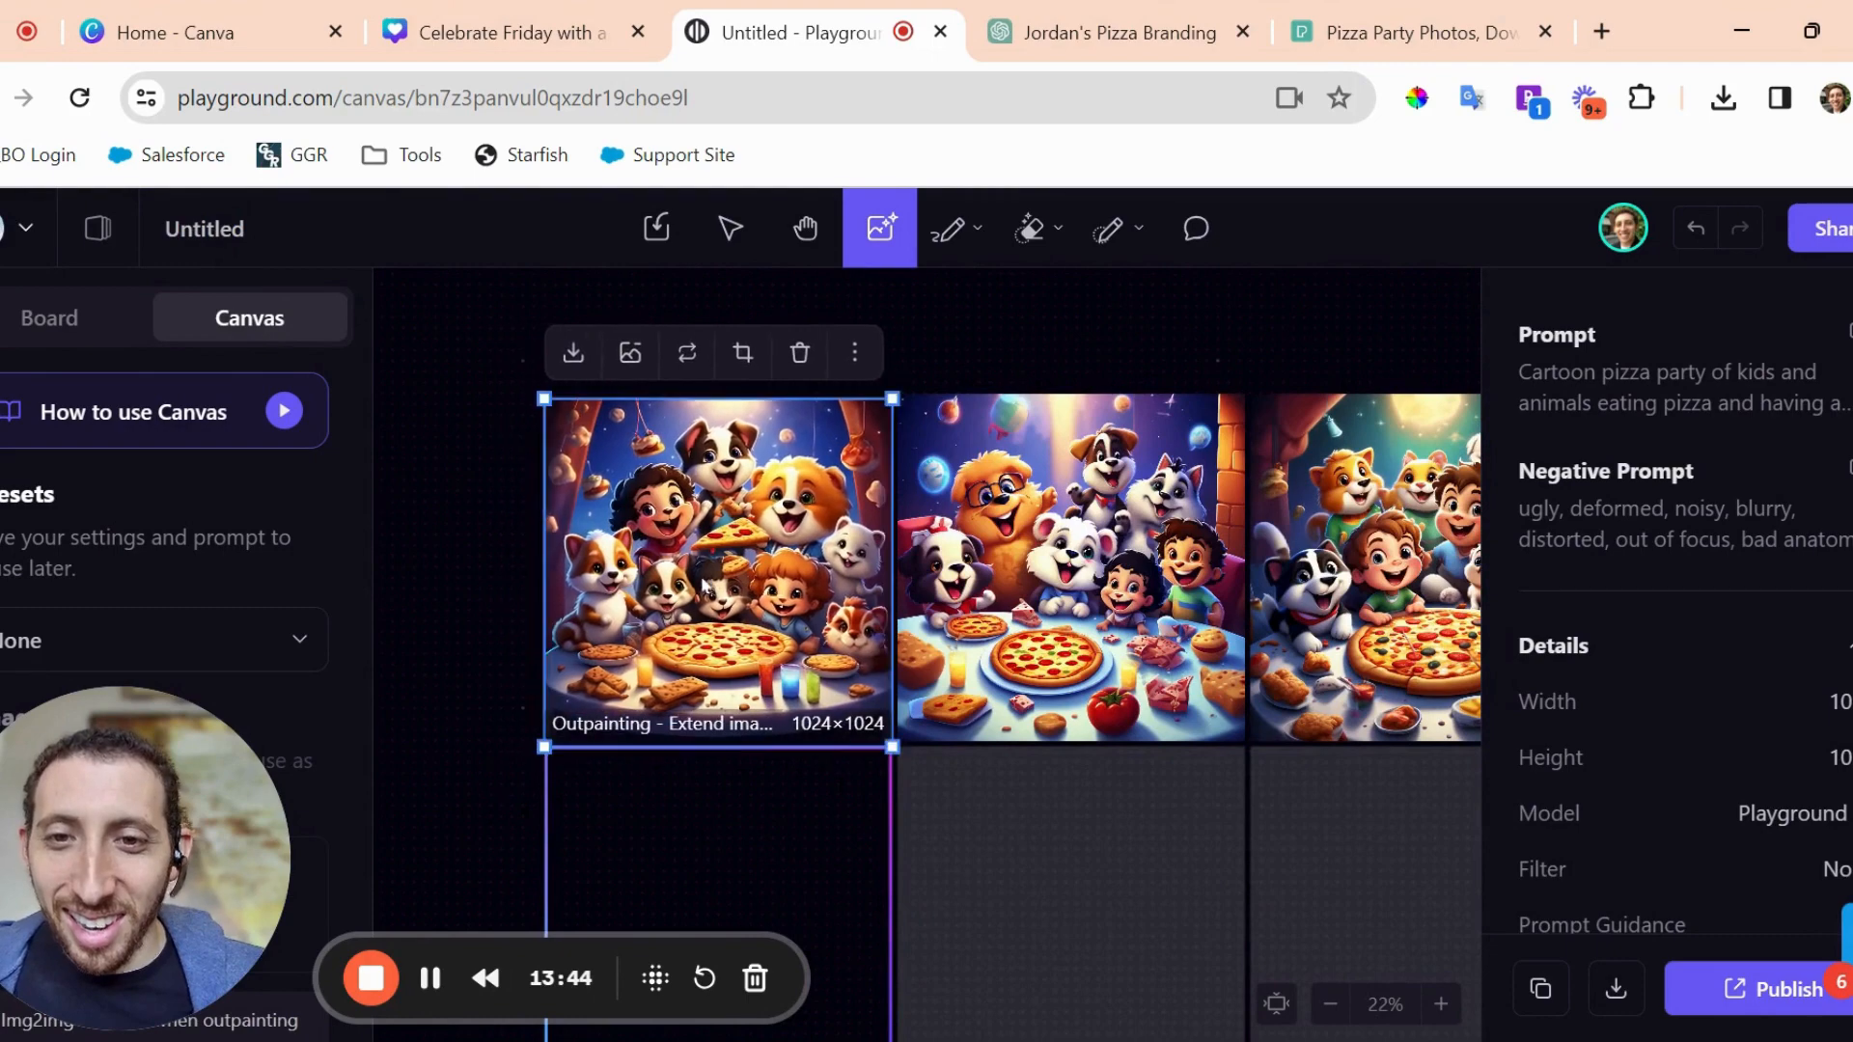
Try removing the background of the first pizza party image, and undo the removal.
{"action": "scroll", "coordinate": [847, 564], "scroll_direction": "up", "scroll_amount": 3}
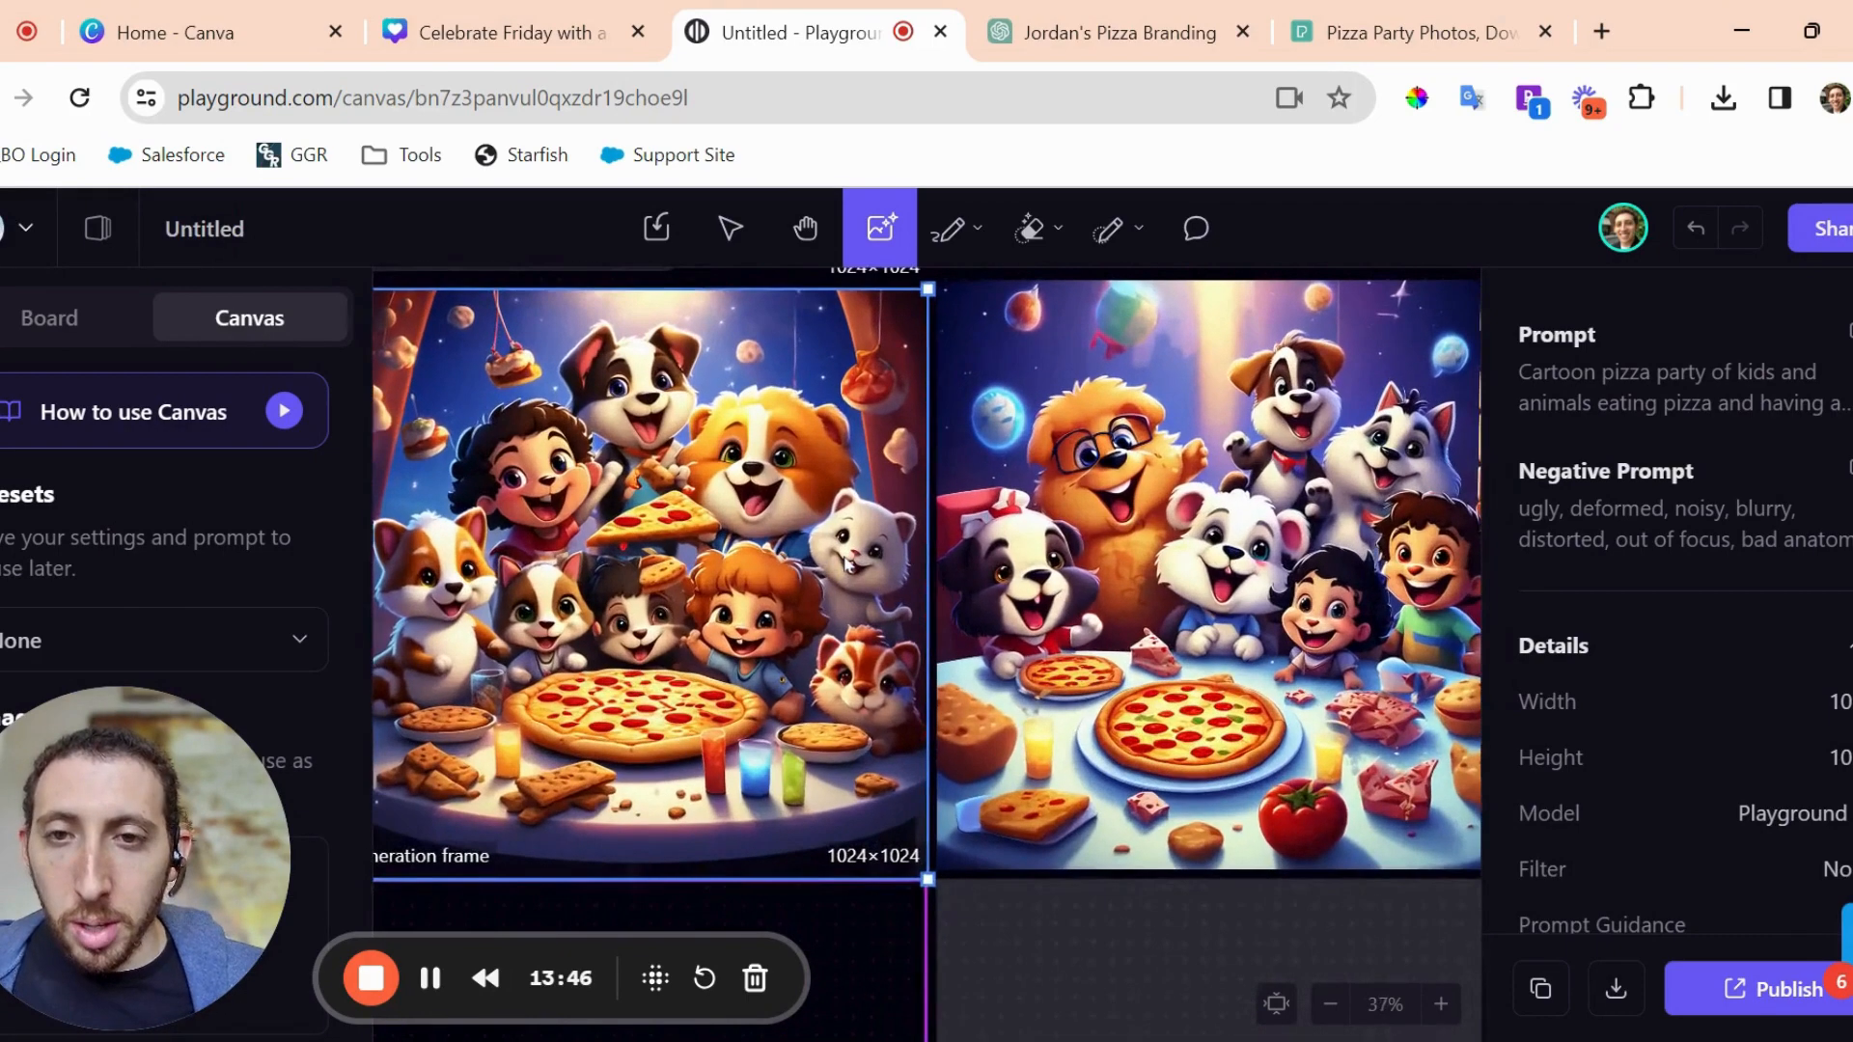
{"action": "scroll", "coordinate": [847, 564], "scroll_direction": "down", "scroll_amount": 1}
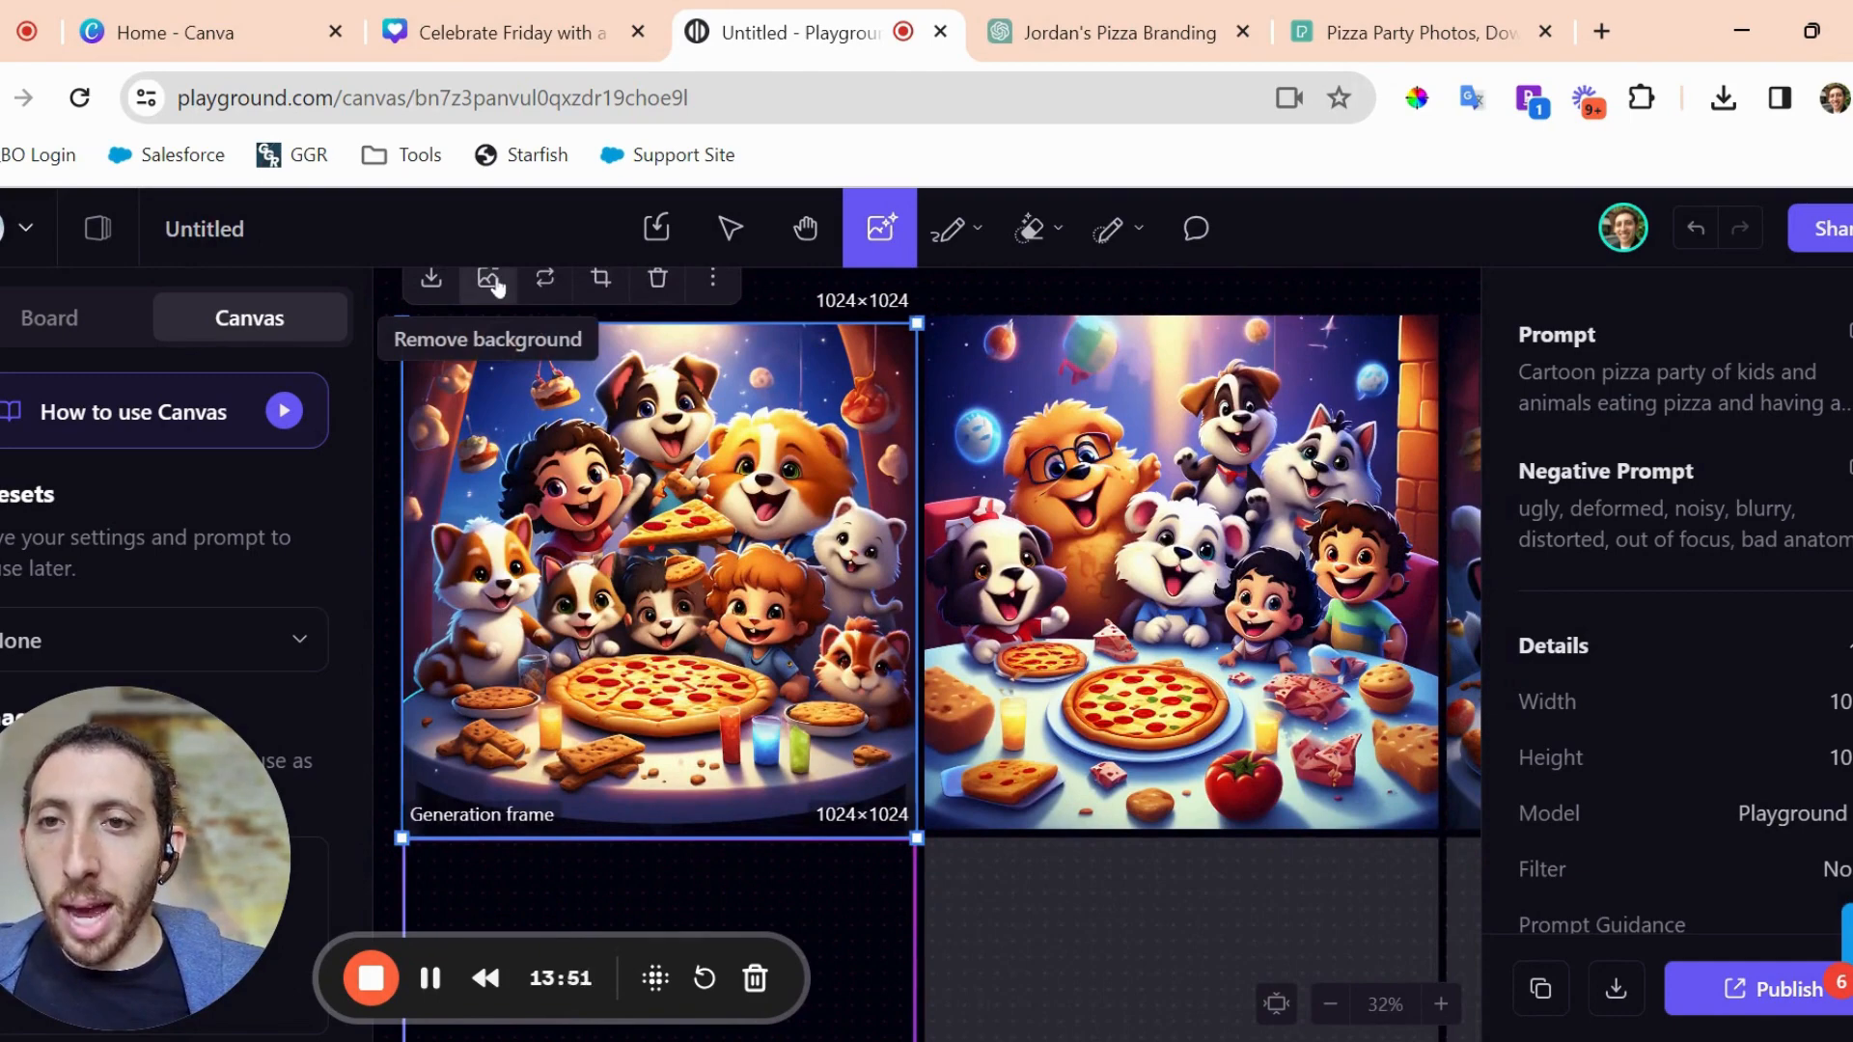
{"action": "scroll", "coordinate": [741, 370], "scroll_direction": "up", "scroll_amount": 1}
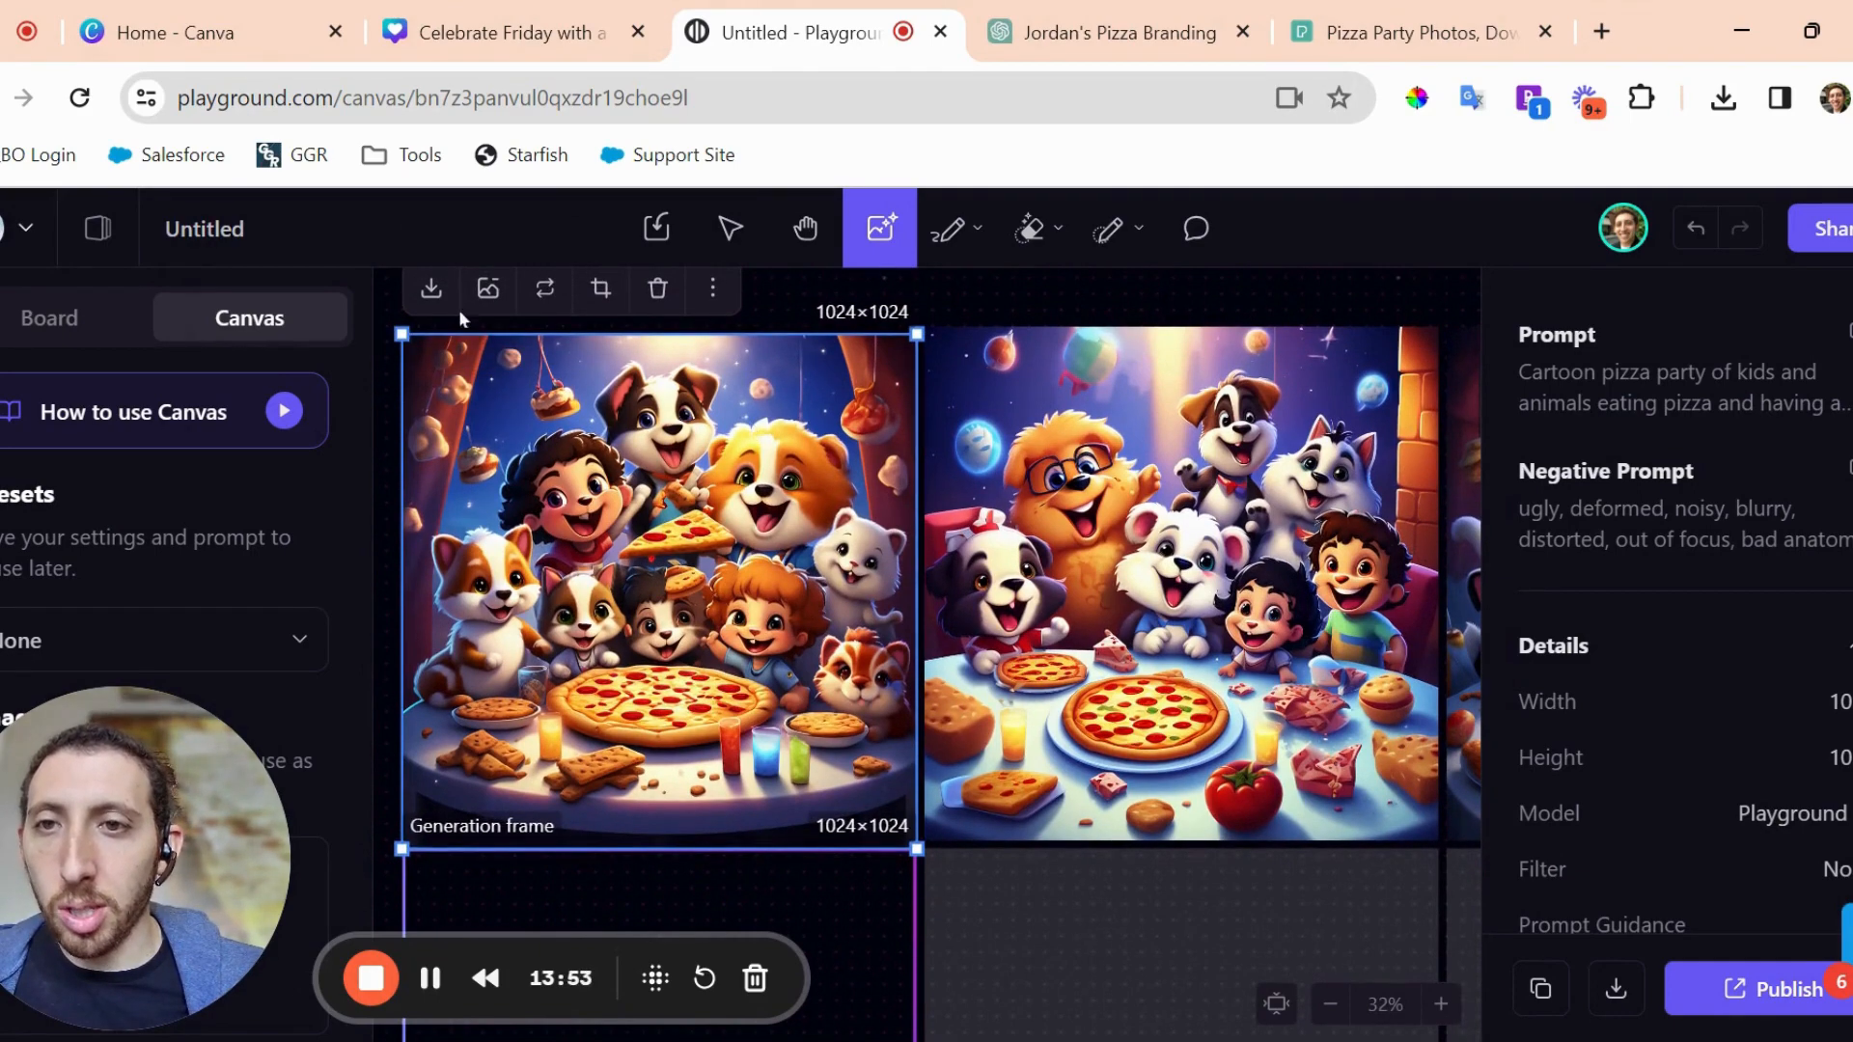
{"action": "left_click", "coordinate": [488, 289]}
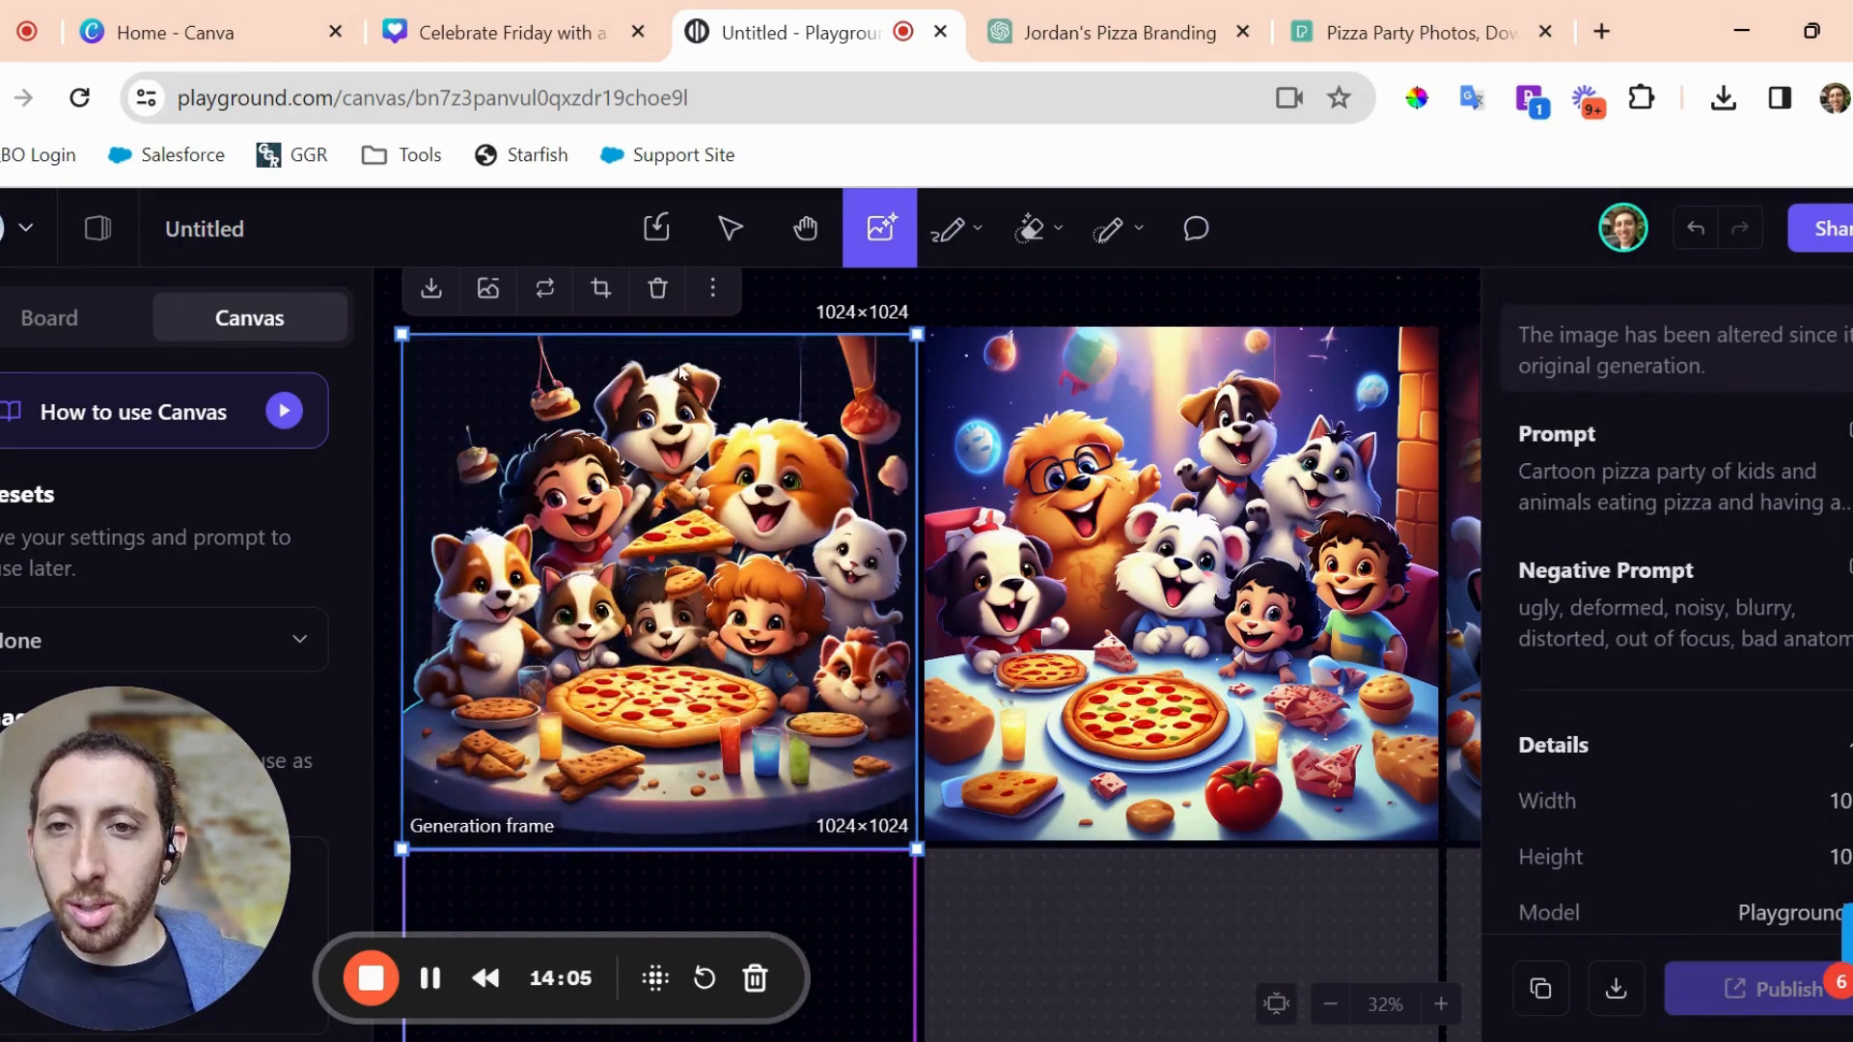
{"action": "left_click", "coordinate": [480, 292]}
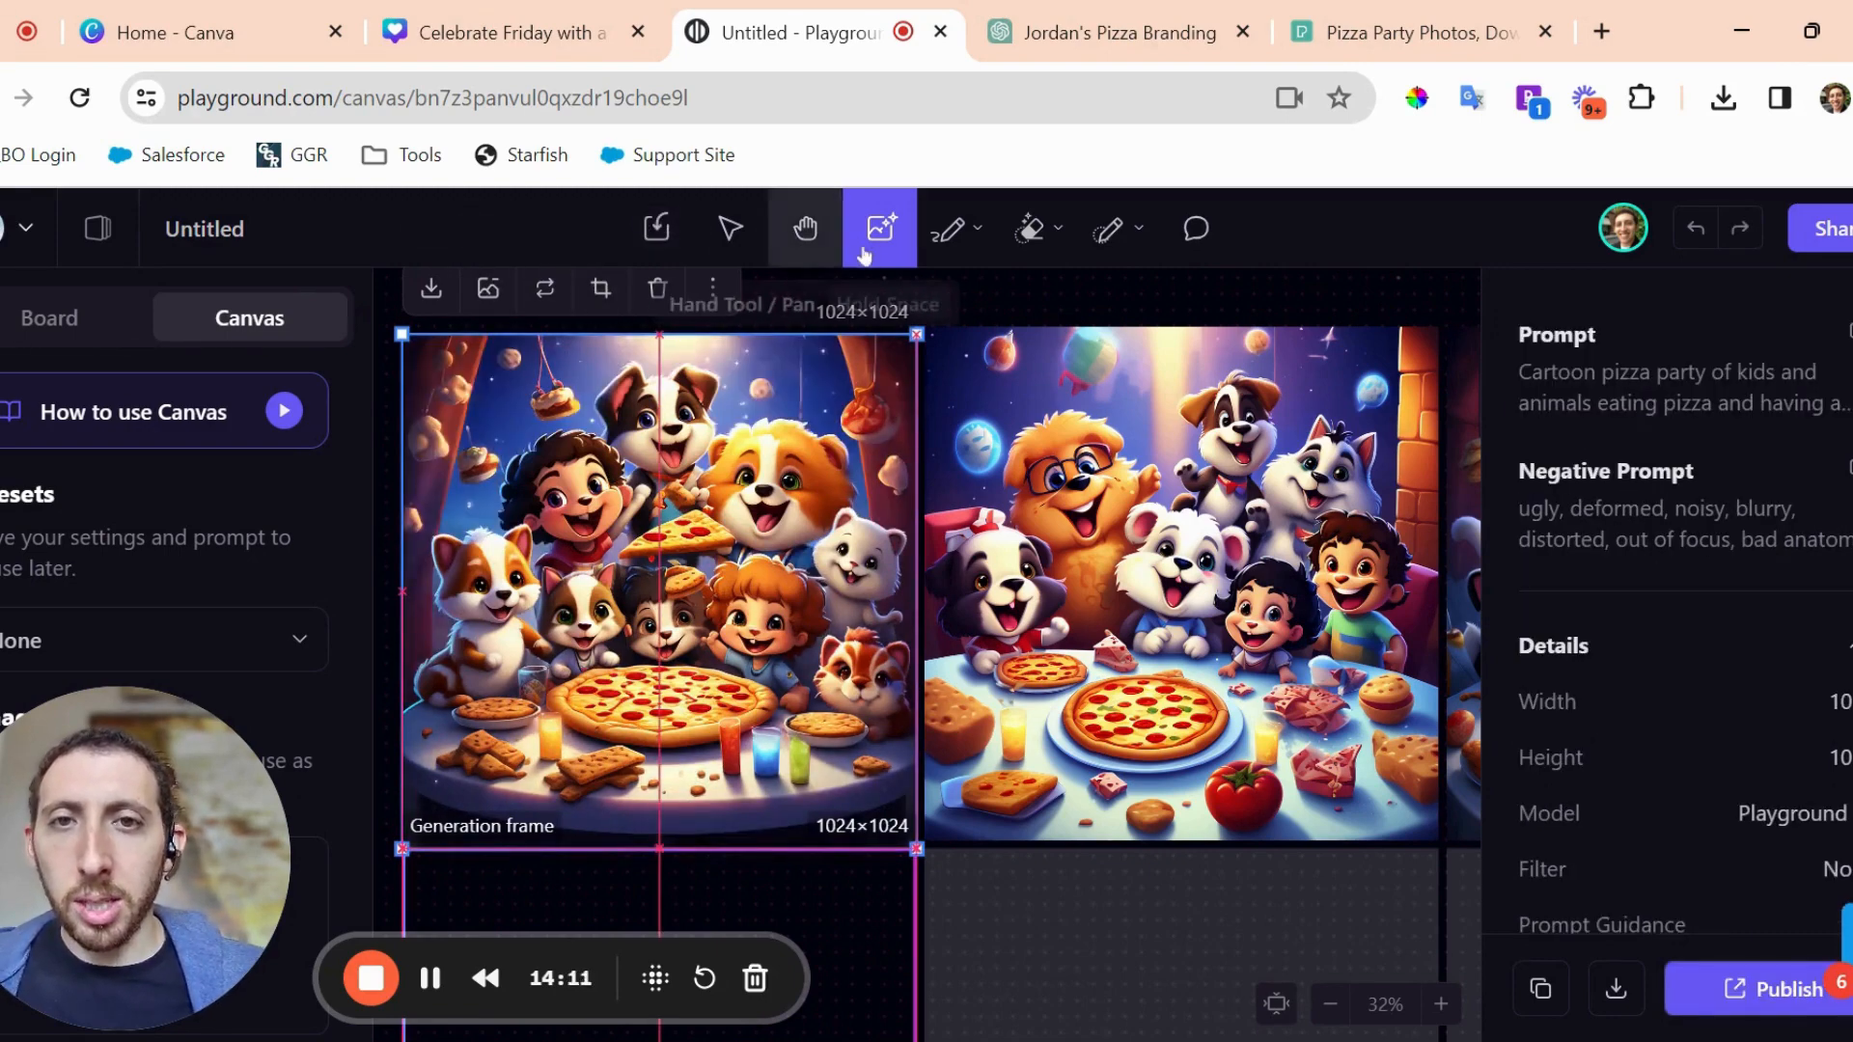
Brush over the crumbs and the outer cookies on the first pizza party image's table with the object eraser, and erase them.
{"action": "left_click", "coordinate": [1035, 229]}
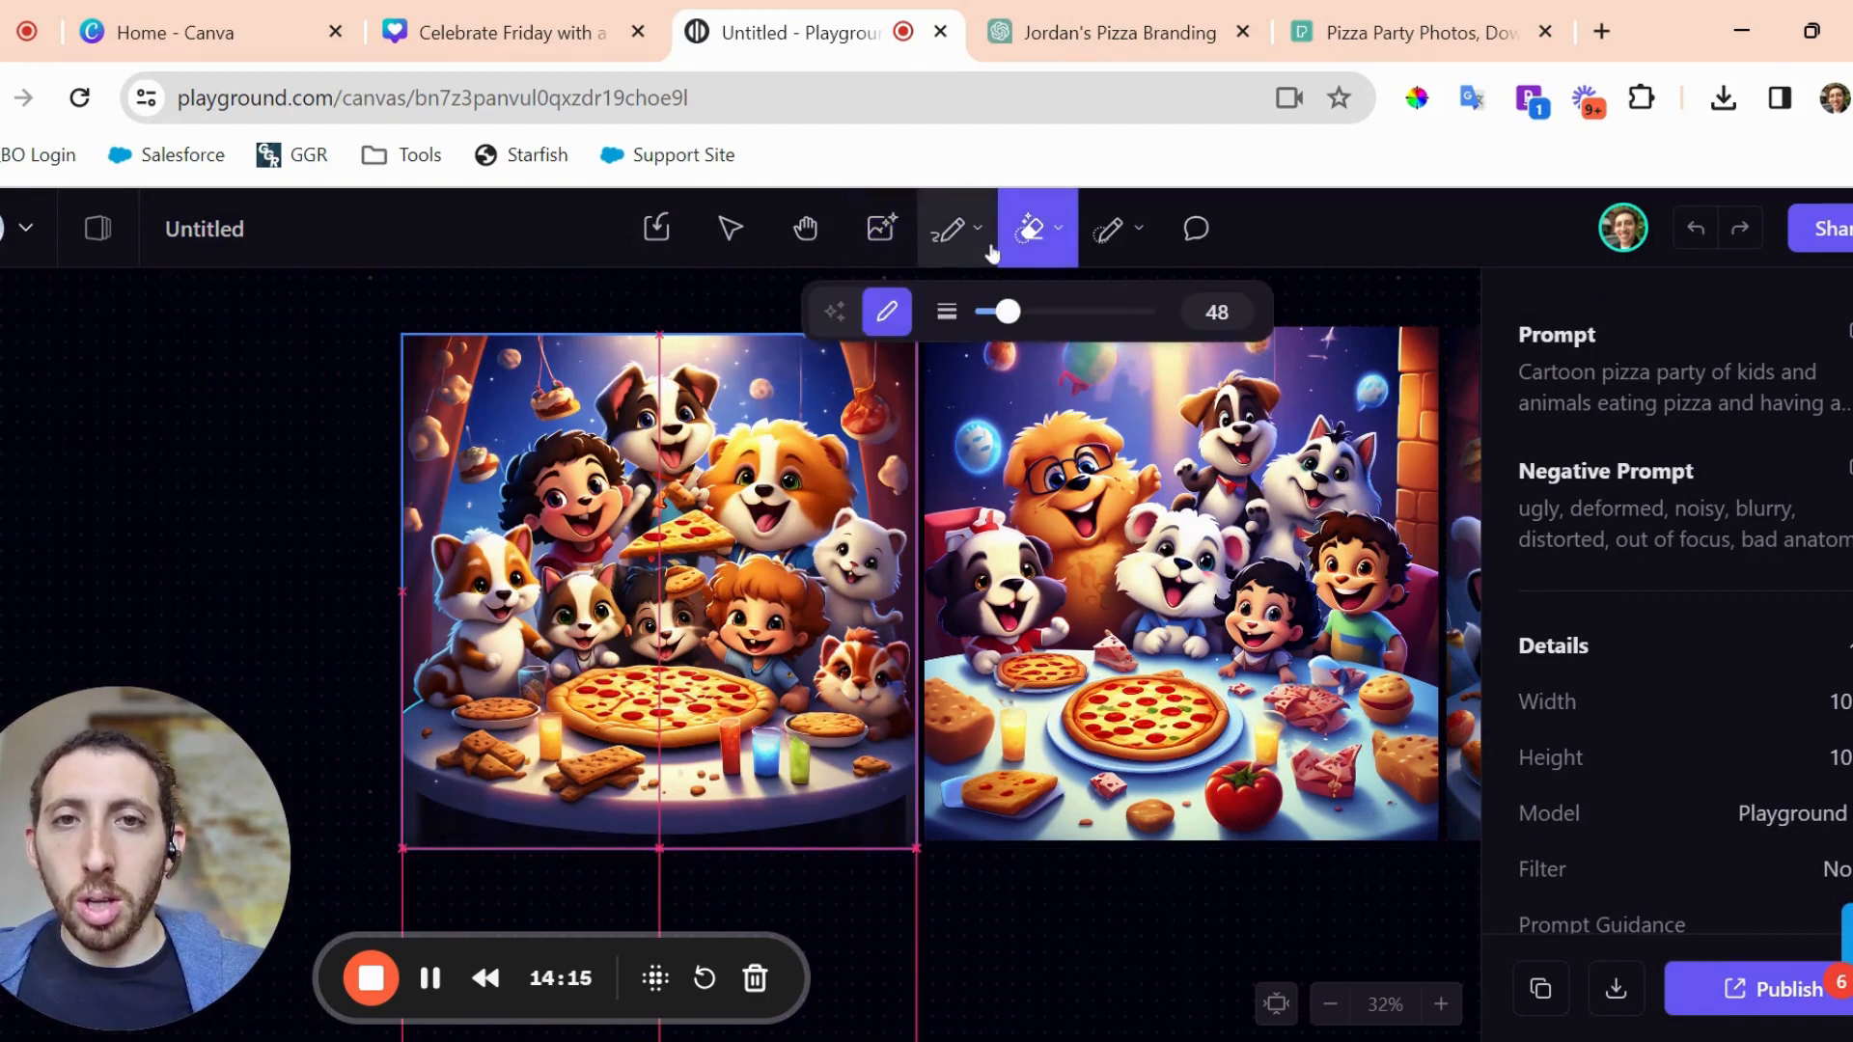
{"action": "scroll", "coordinate": [656, 724], "scroll_direction": "up", "scroll_amount": 3}
{"action": "scroll", "coordinate": [657, 723], "scroll_direction": "up", "scroll_amount": 3}
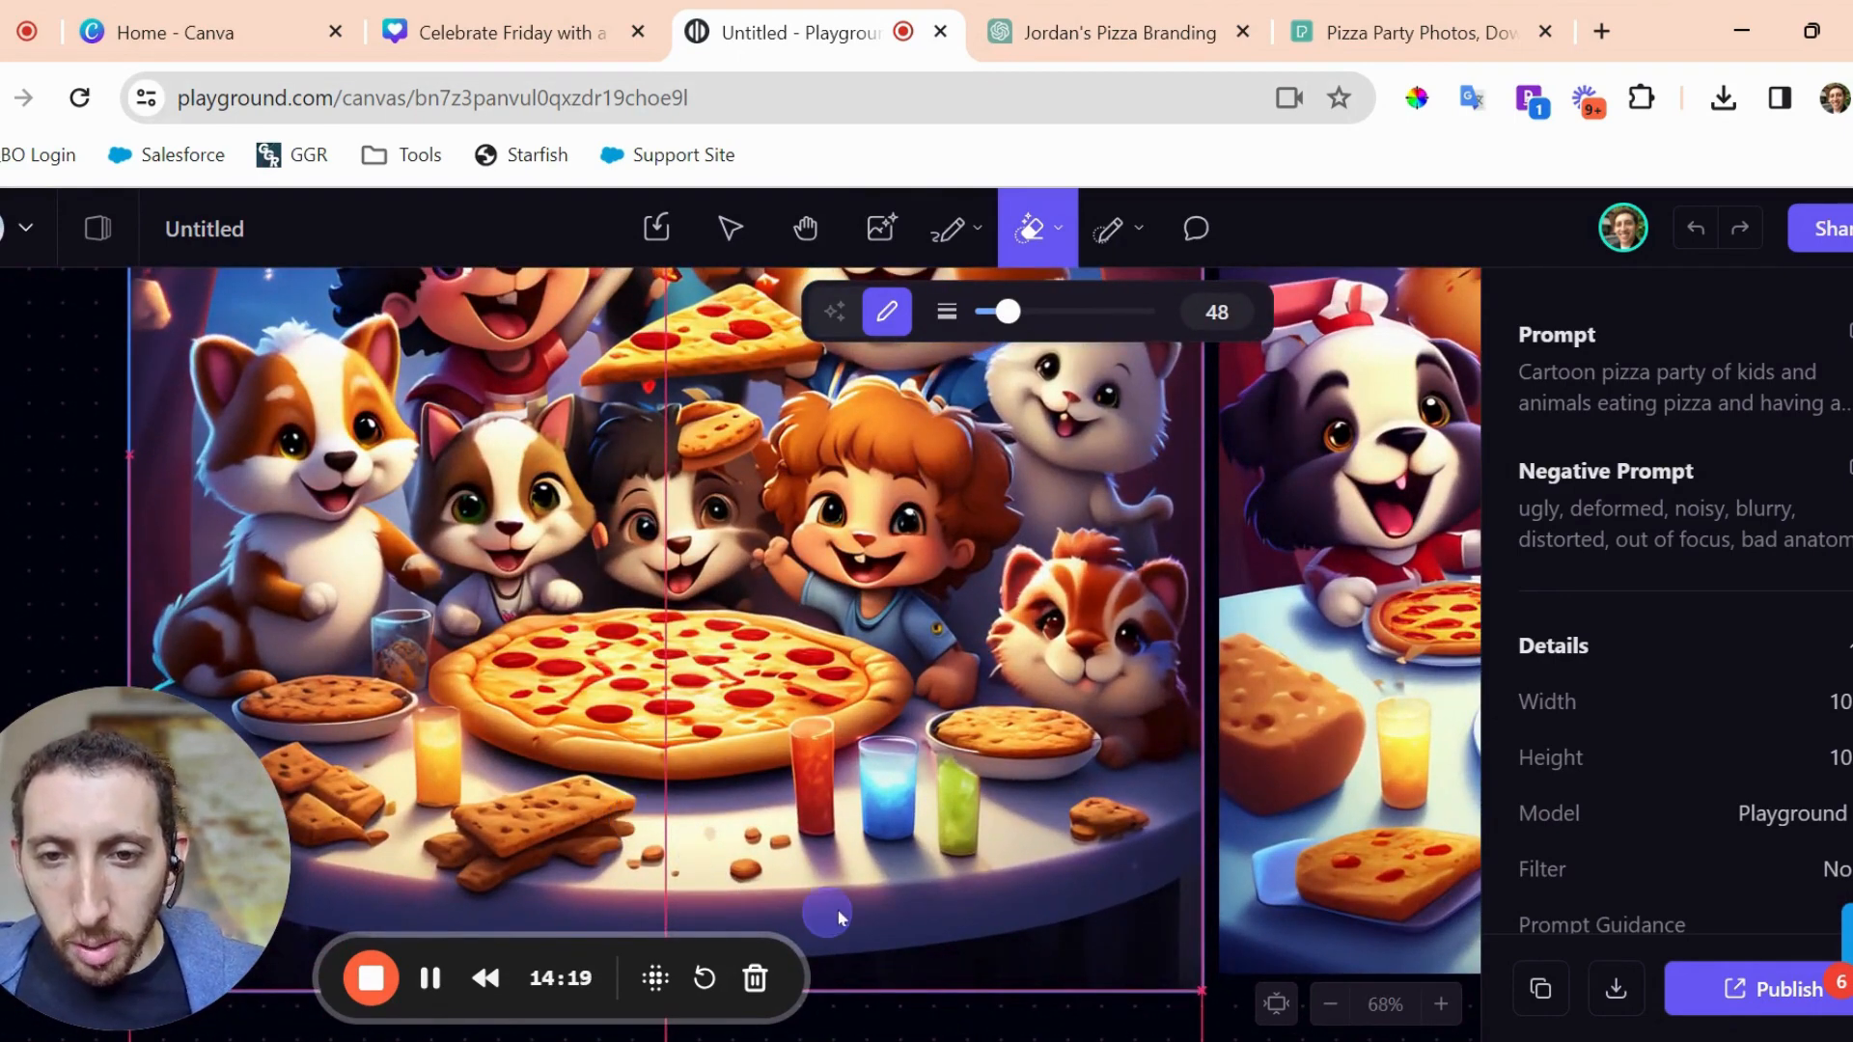
{"action": "mouse_move", "coordinate": [787, 880]}
{"action": "left_mouse_down"}
{"action": "mouse_move", "coordinate": [633, 874]}
{"action": "mouse_move", "coordinate": [793, 854]}
{"action": "left_mouse_up"}
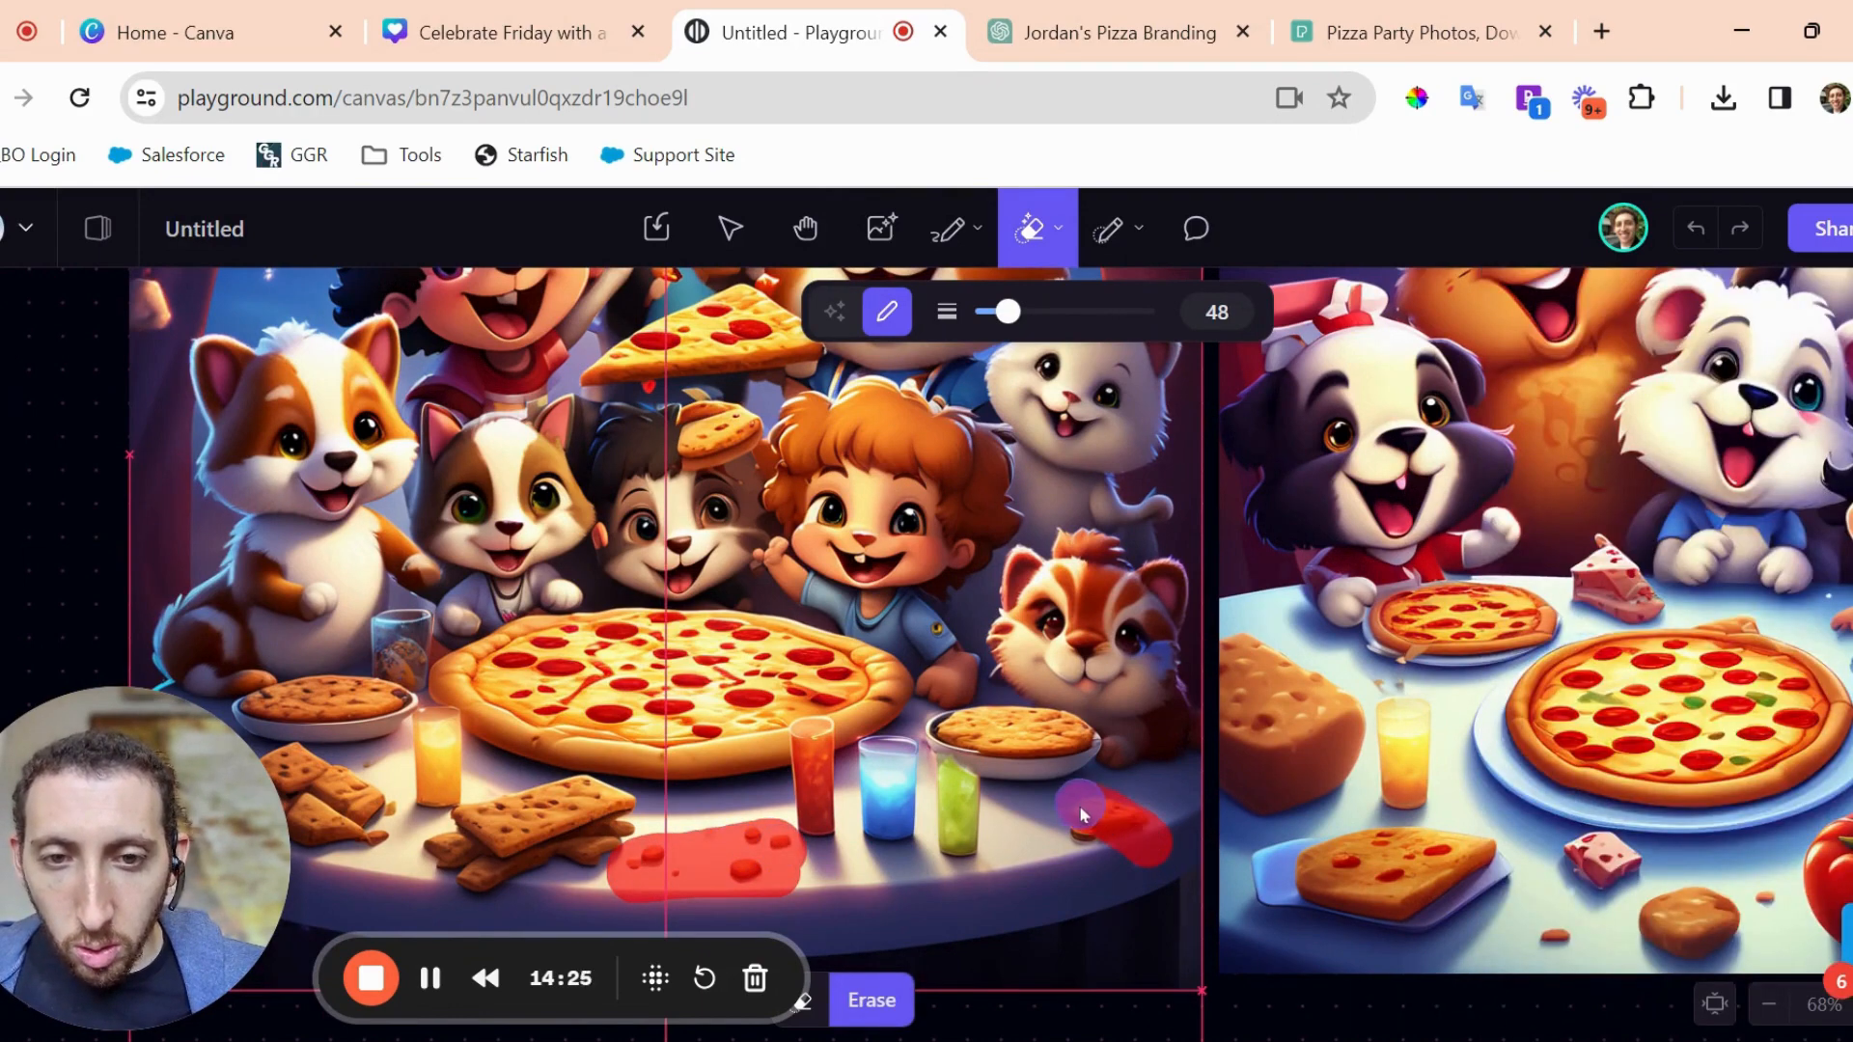
{"action": "left_click_drag", "start_coordinate": [1082, 815], "coordinate": [1088, 831]}
{"action": "scroll", "coordinate": [1108, 815], "scroll_direction": "left", "scroll_amount": 2}
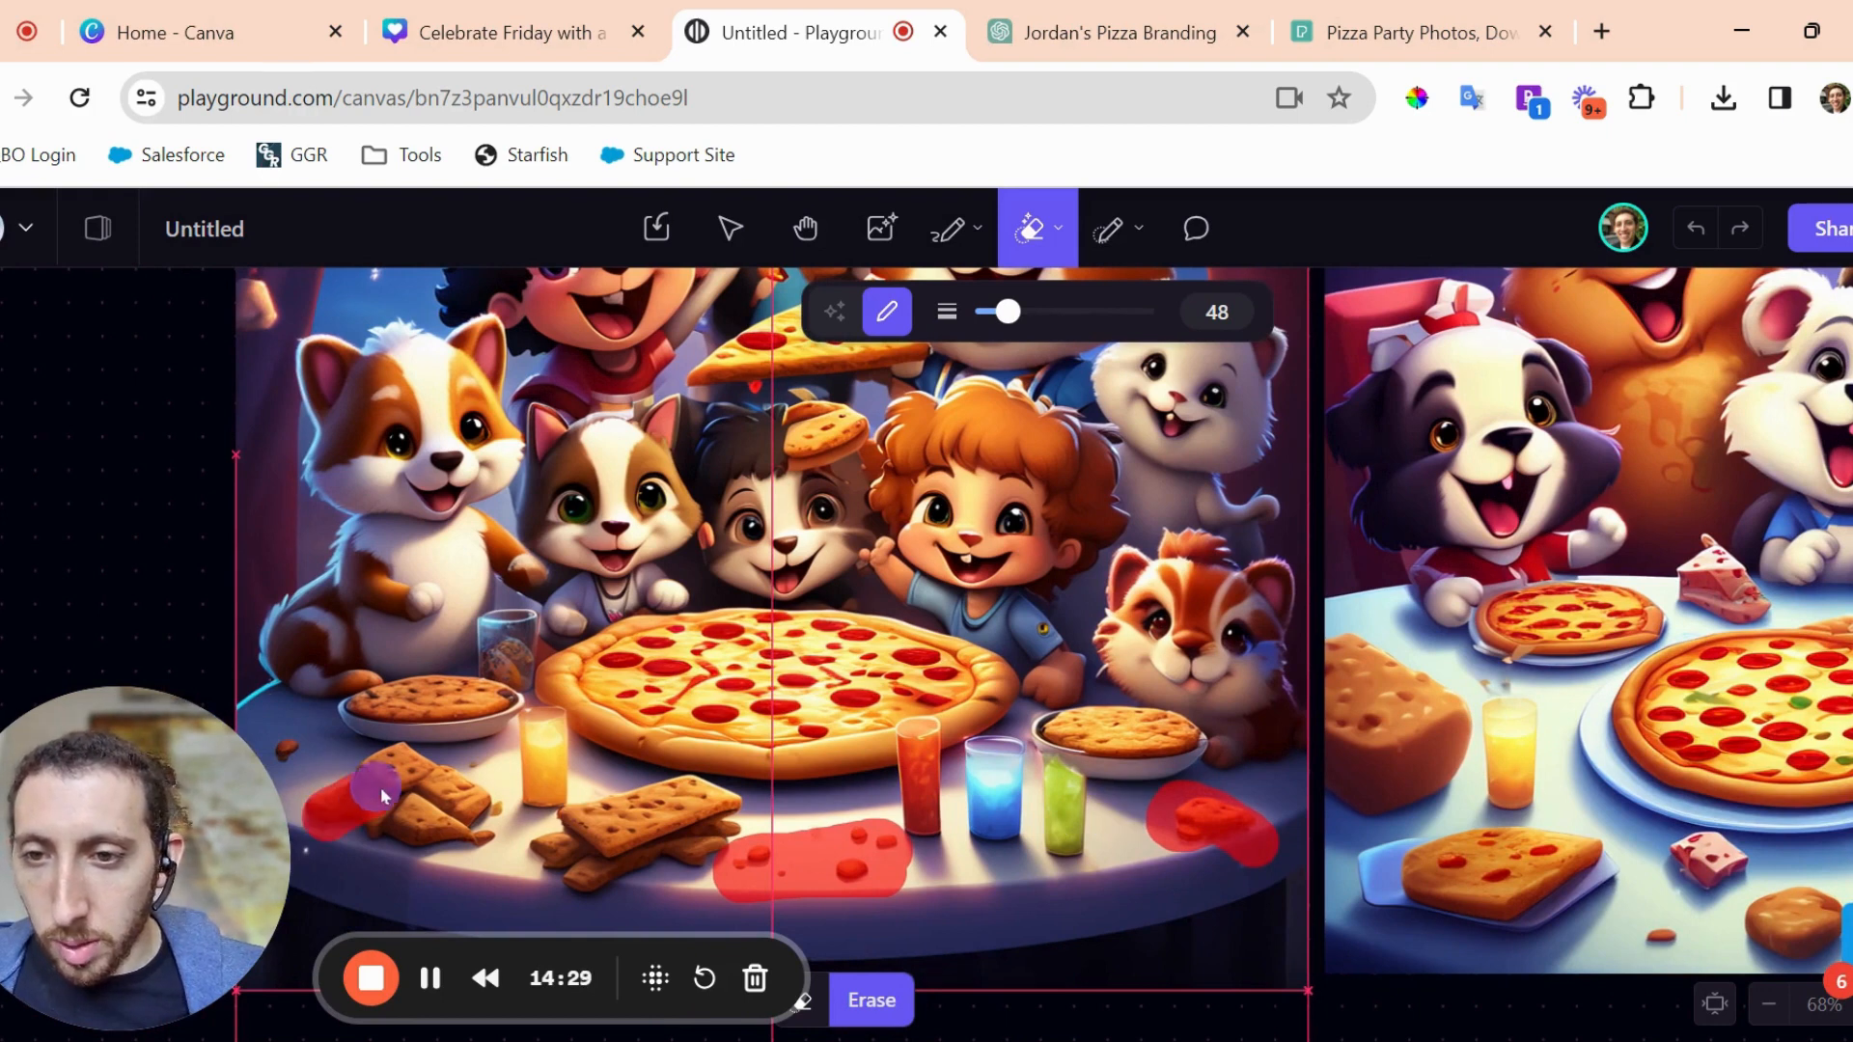
{"action": "mouse_move", "coordinate": [405, 775]}
{"action": "left_mouse_down"}
{"action": "mouse_move", "coordinate": [500, 809]}
{"action": "mouse_move", "coordinate": [461, 853]}
{"action": "left_mouse_up"}
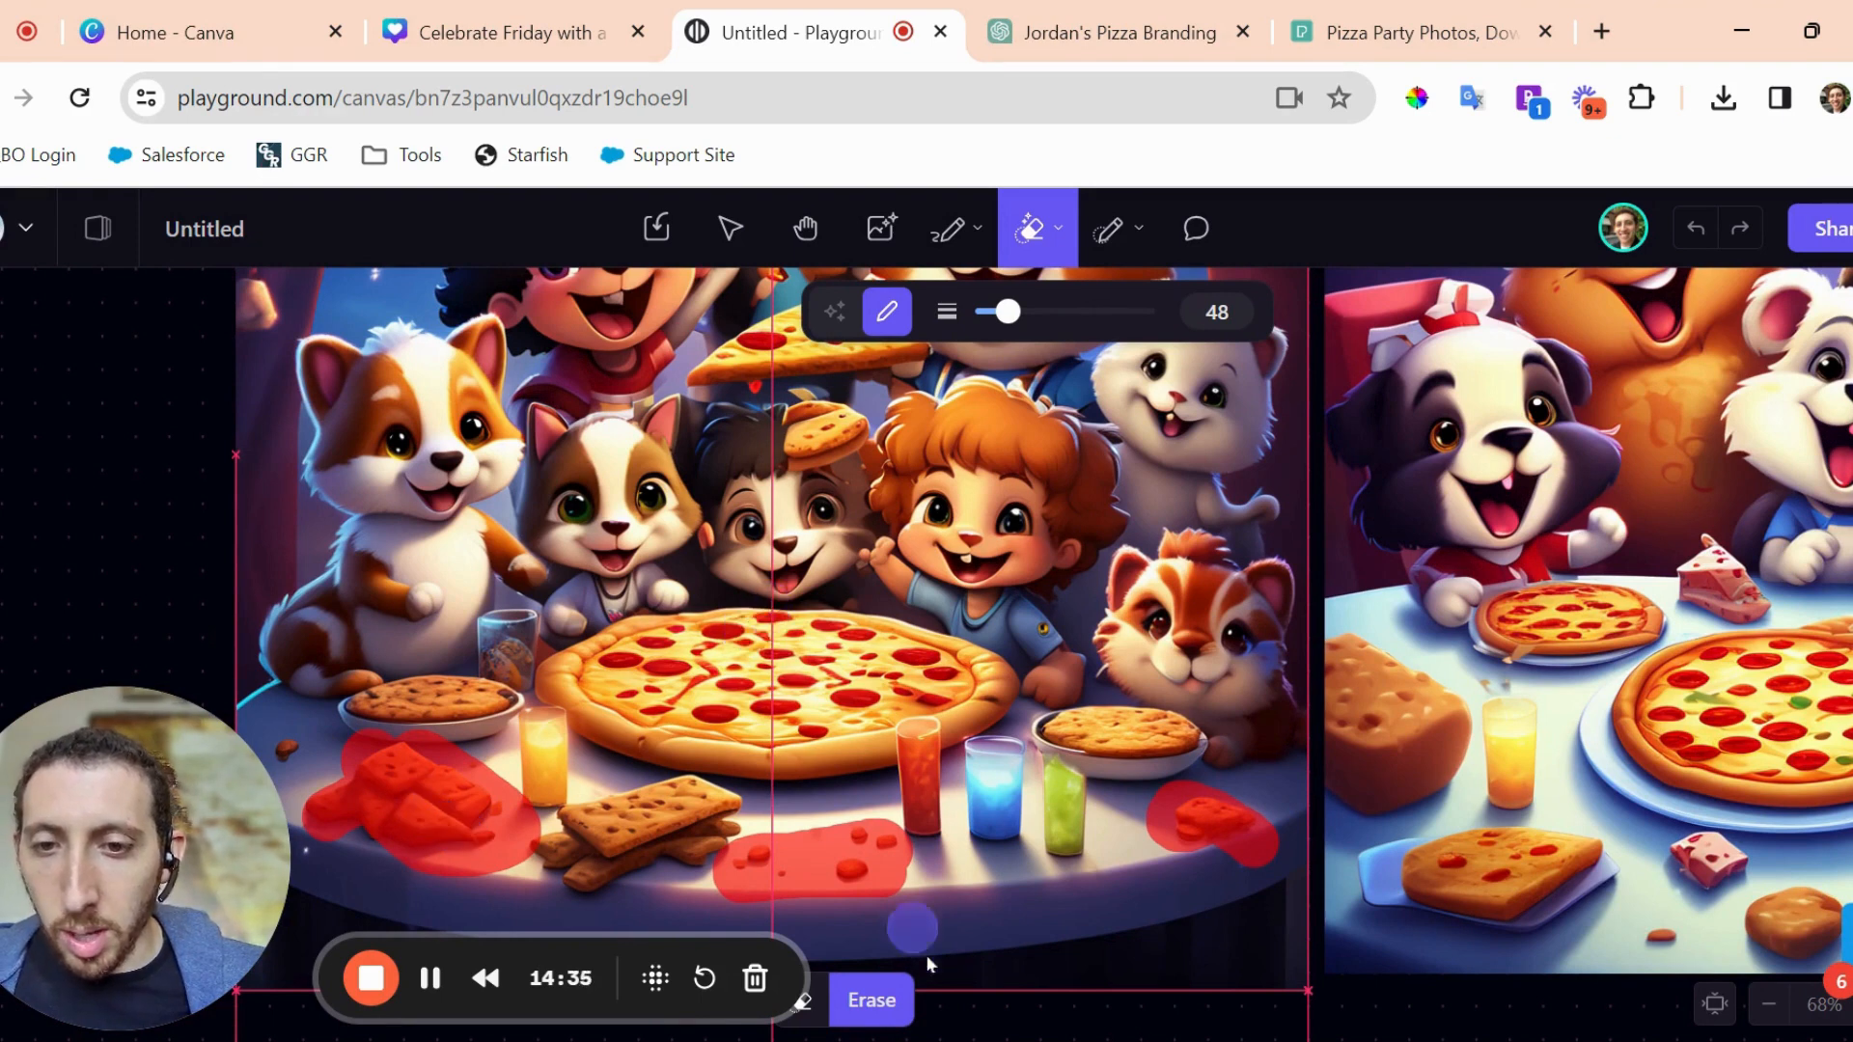
{"action": "left_click", "coordinate": [872, 999]}
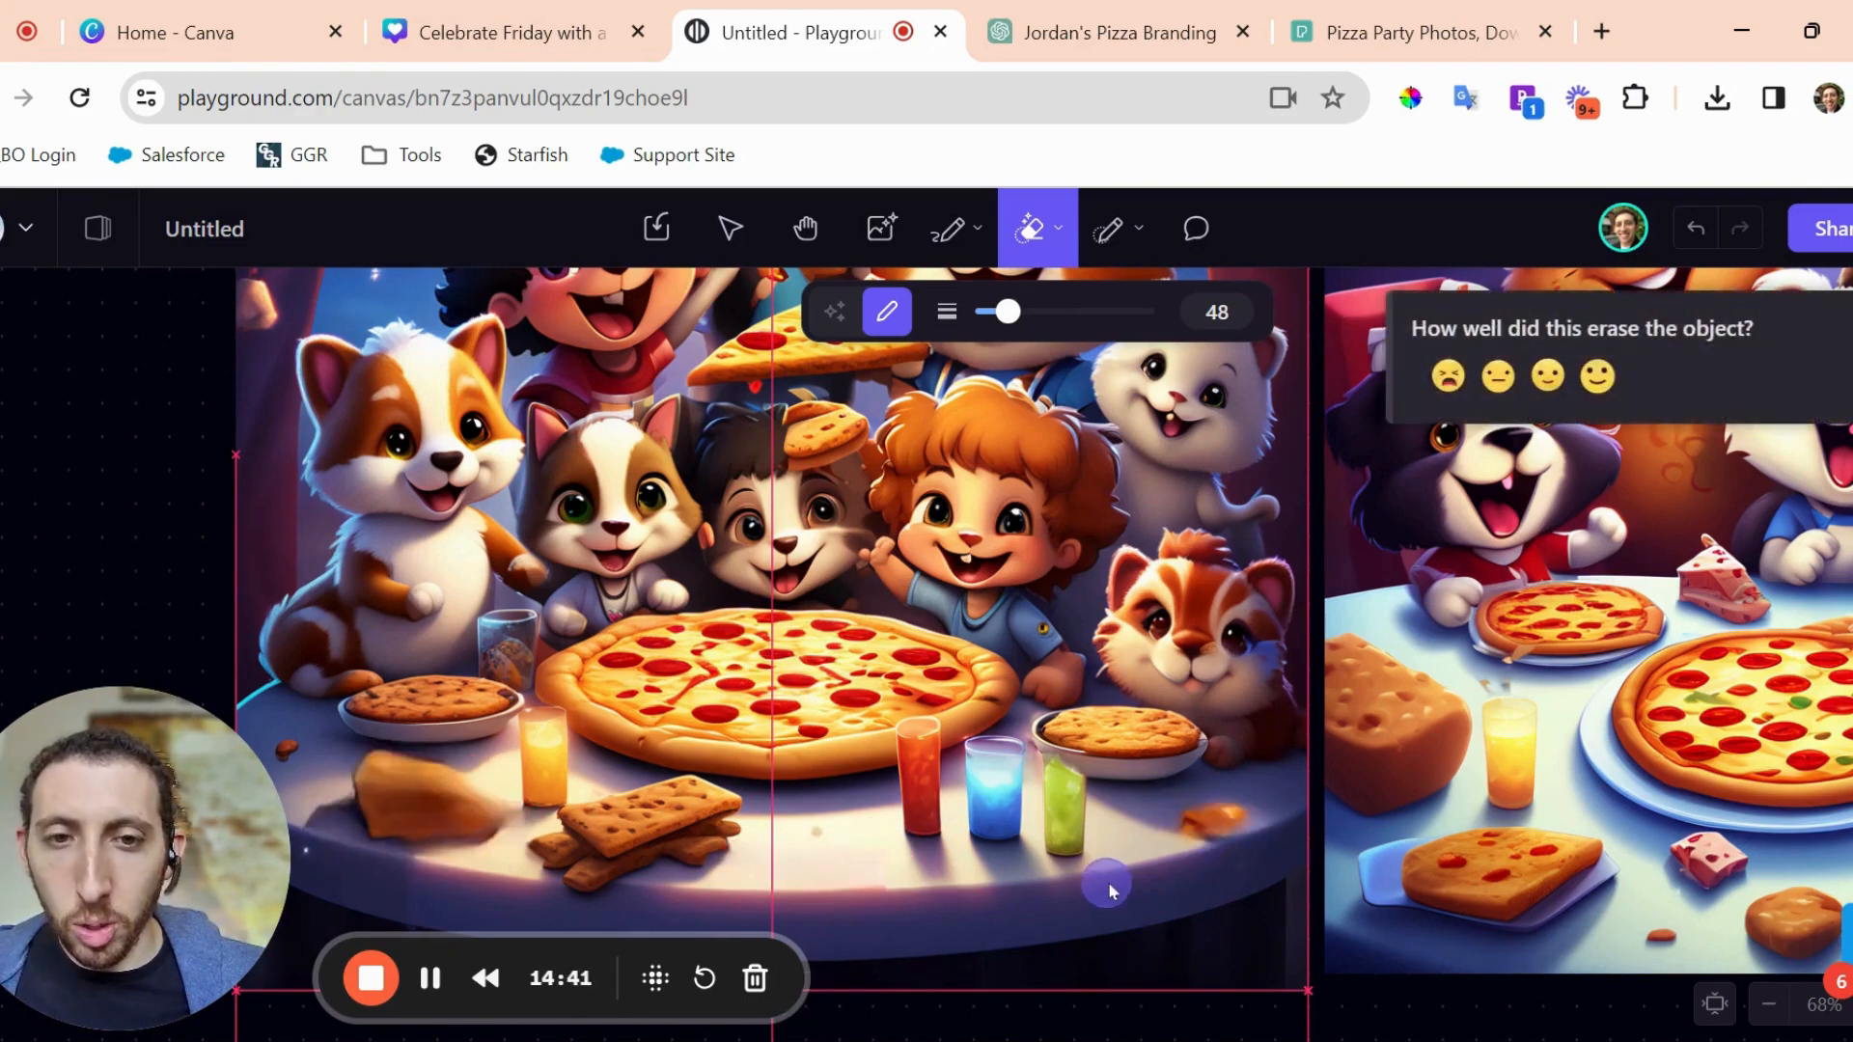
Erase the leftover cookie patches near both edges of the table in the first pizza party image.
{"action": "mouse_move", "coordinate": [1218, 833]}
{"action": "left_mouse_down"}
{"action": "mouse_move", "coordinate": [1281, 806]}
{"action": "mouse_move", "coordinate": [1174, 828]}
{"action": "left_mouse_up"}
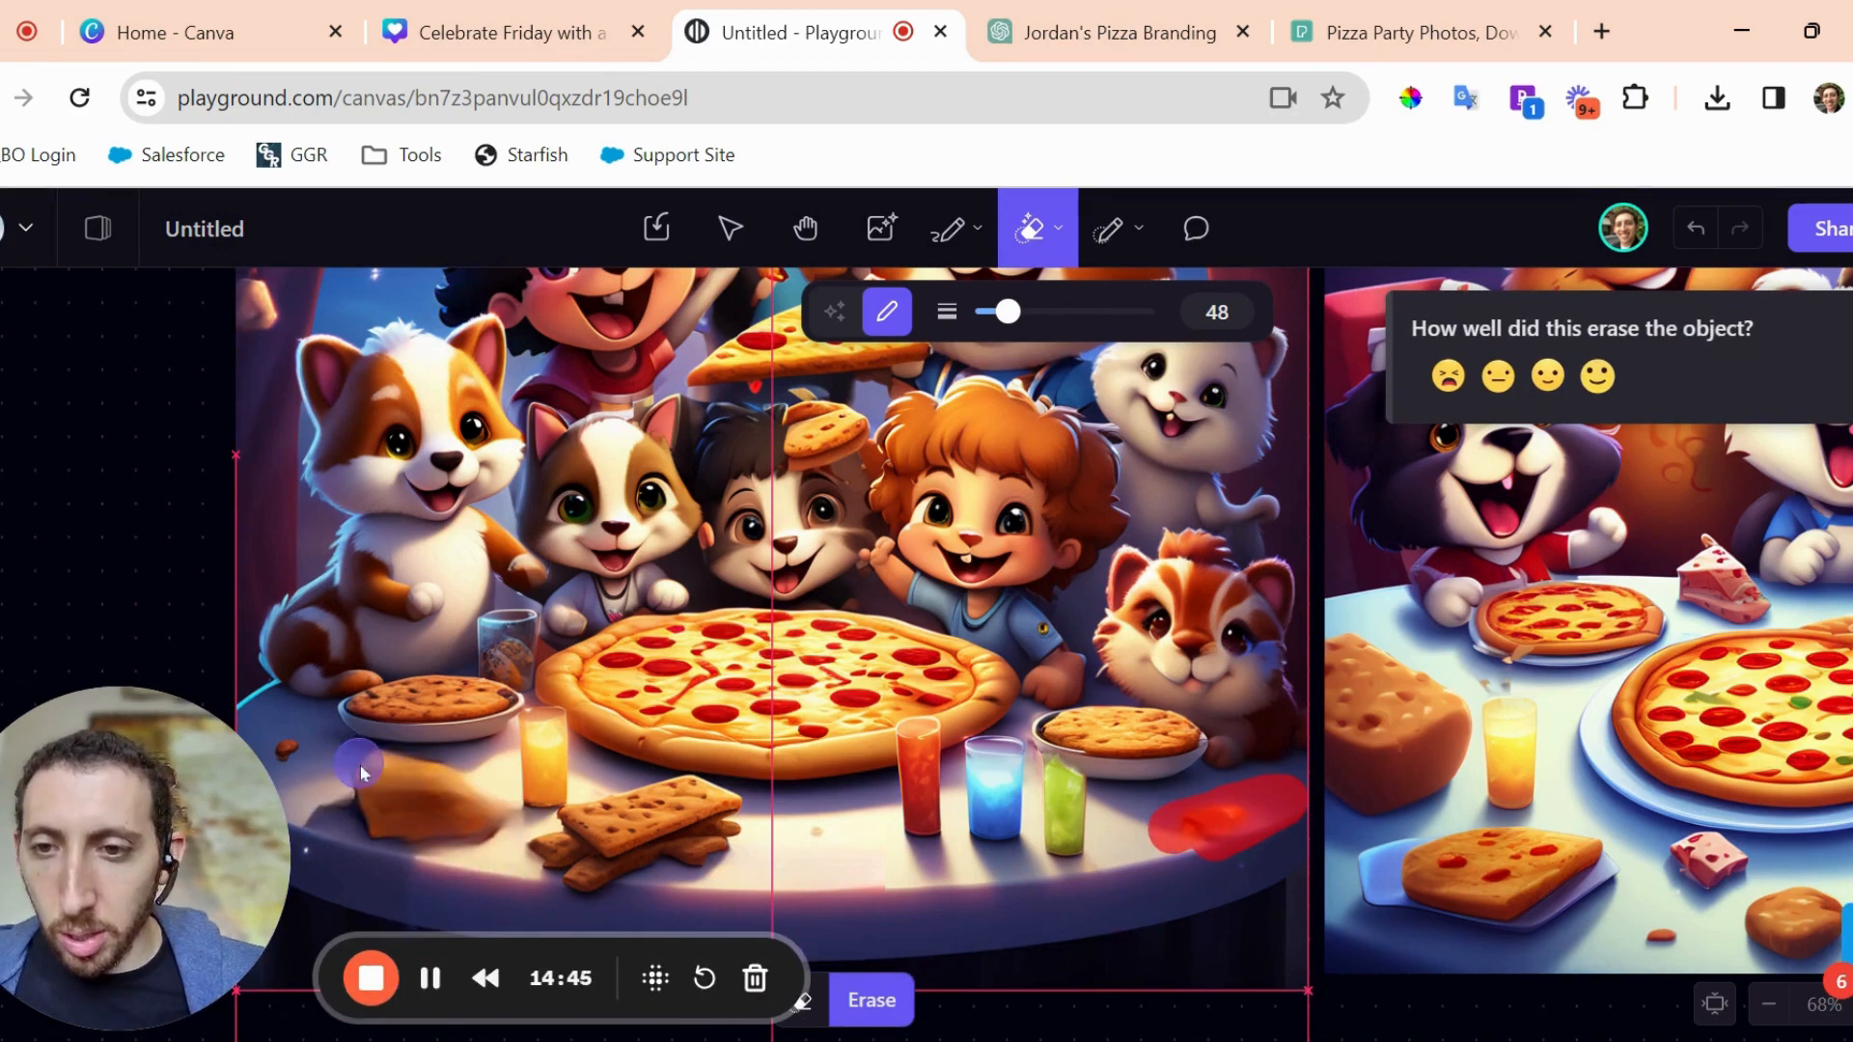
{"action": "mouse_move", "coordinate": [362, 771]}
{"action": "left_mouse_down"}
{"action": "mouse_move", "coordinate": [388, 852]}
{"action": "mouse_move", "coordinate": [507, 831]}
{"action": "mouse_move", "coordinate": [461, 796]}
{"action": "left_mouse_up"}
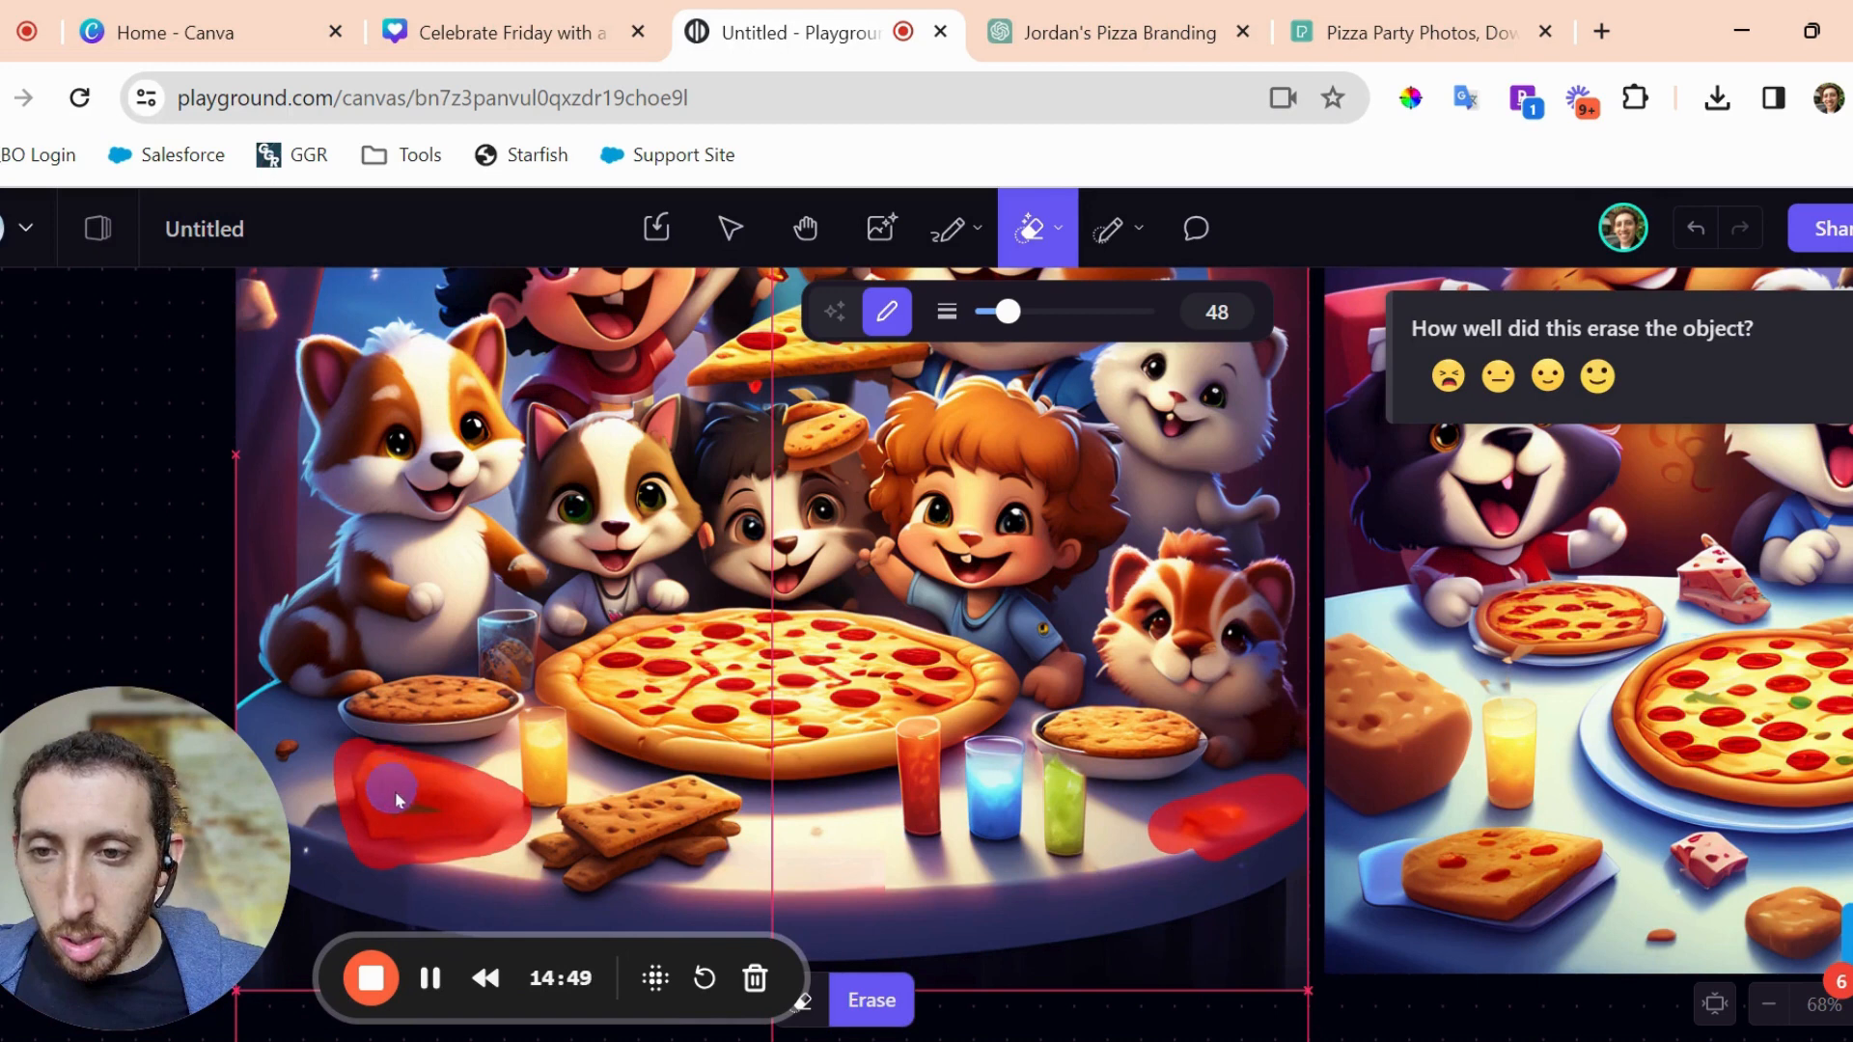
{"action": "left_click", "coordinate": [880, 1002]}
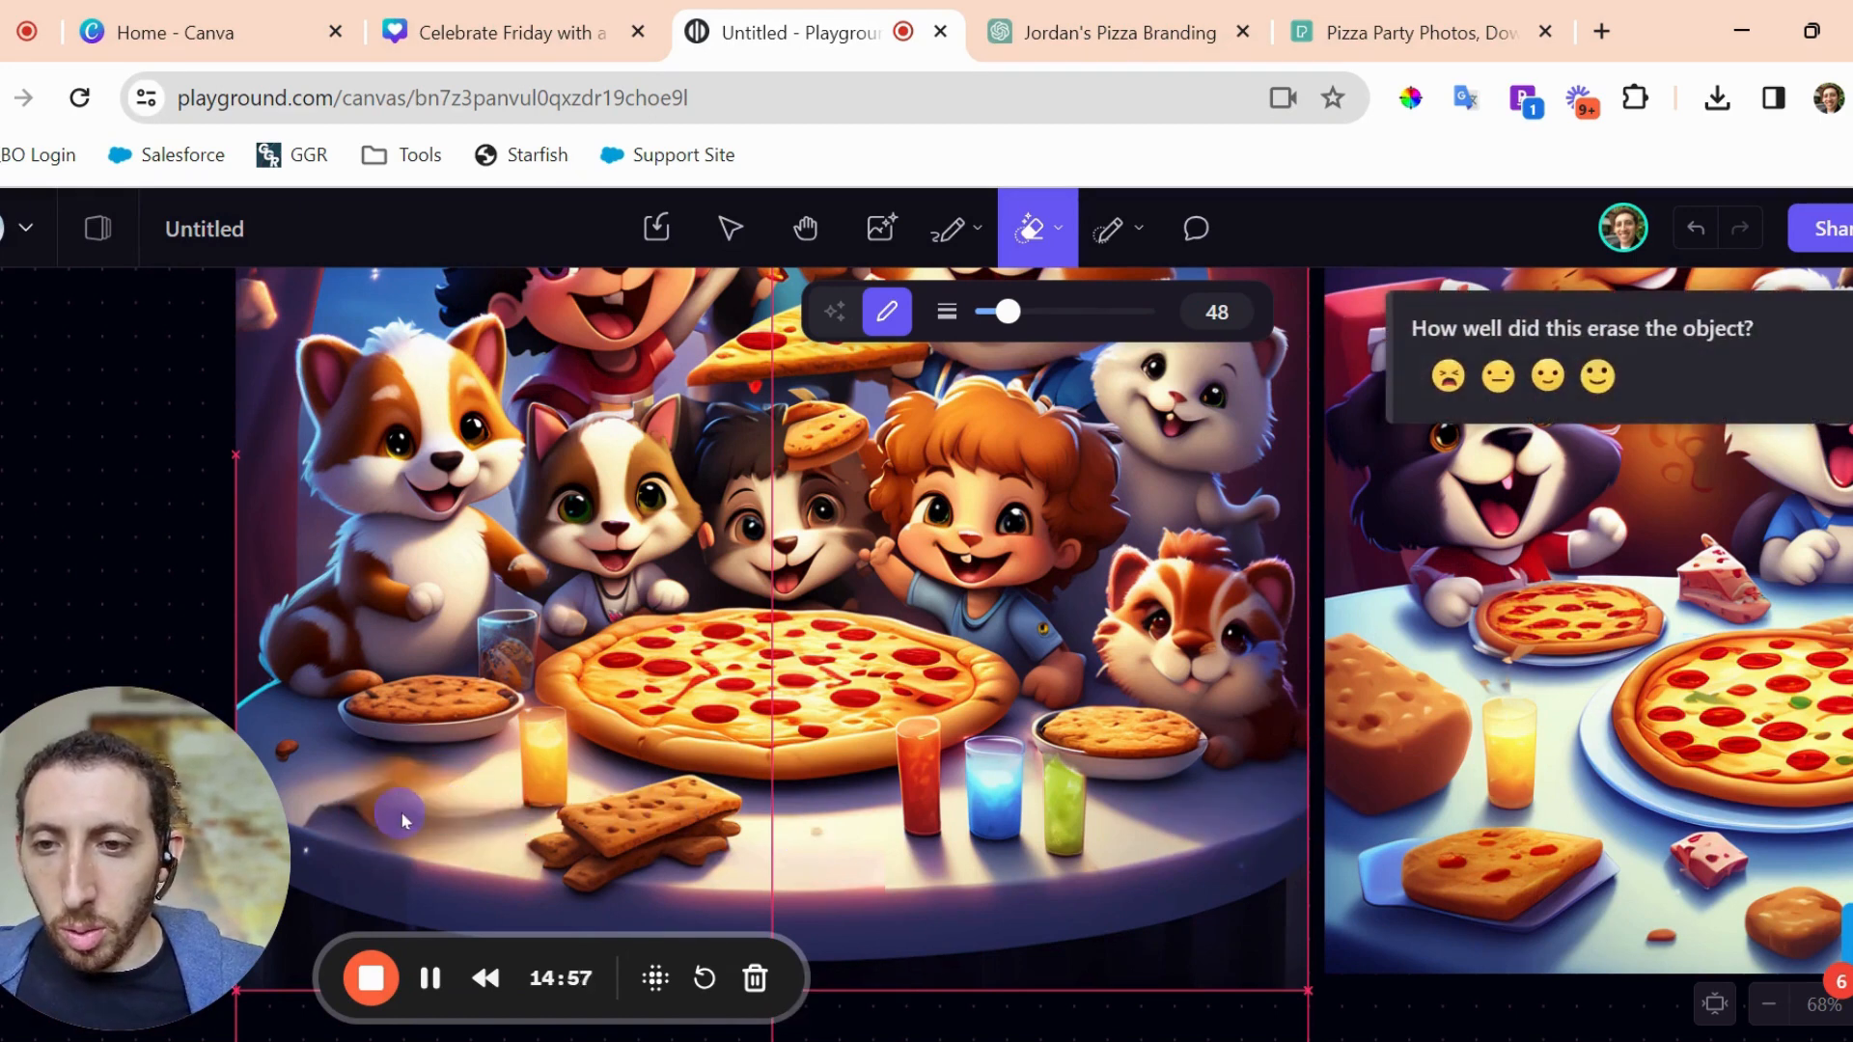
Erase the remaining brown smudge beside the orange drink, and check the cleaned-up image as a whole.
{"action": "mouse_move", "coordinate": [396, 806]}
{"action": "left_mouse_down"}
{"action": "mouse_move", "coordinate": [463, 830]}
{"action": "mouse_move", "coordinate": [442, 784]}
{"action": "mouse_move", "coordinate": [390, 780]}
{"action": "mouse_move", "coordinate": [370, 805]}
{"action": "mouse_move", "coordinate": [444, 818]}
{"action": "mouse_move", "coordinate": [450, 837]}
{"action": "mouse_move", "coordinate": [405, 858]}
{"action": "left_mouse_up"}
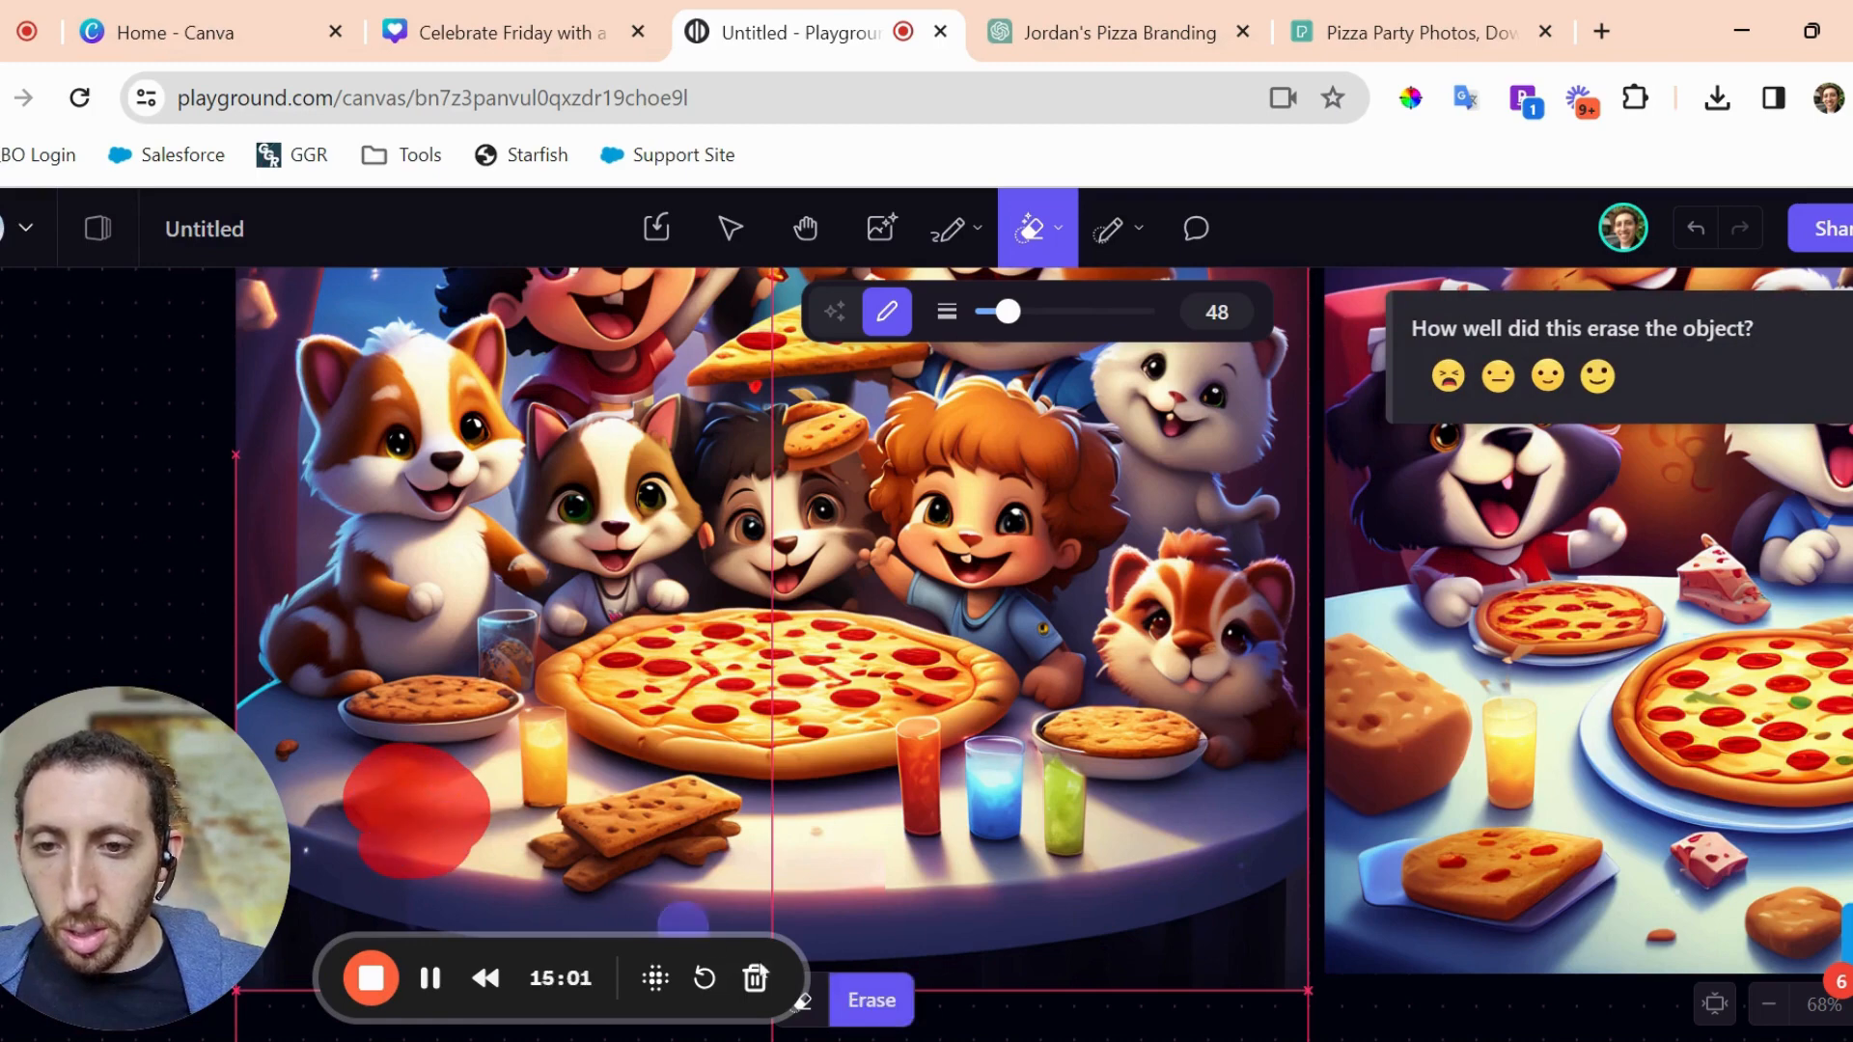
{"action": "left_click", "coordinate": [871, 1000]}
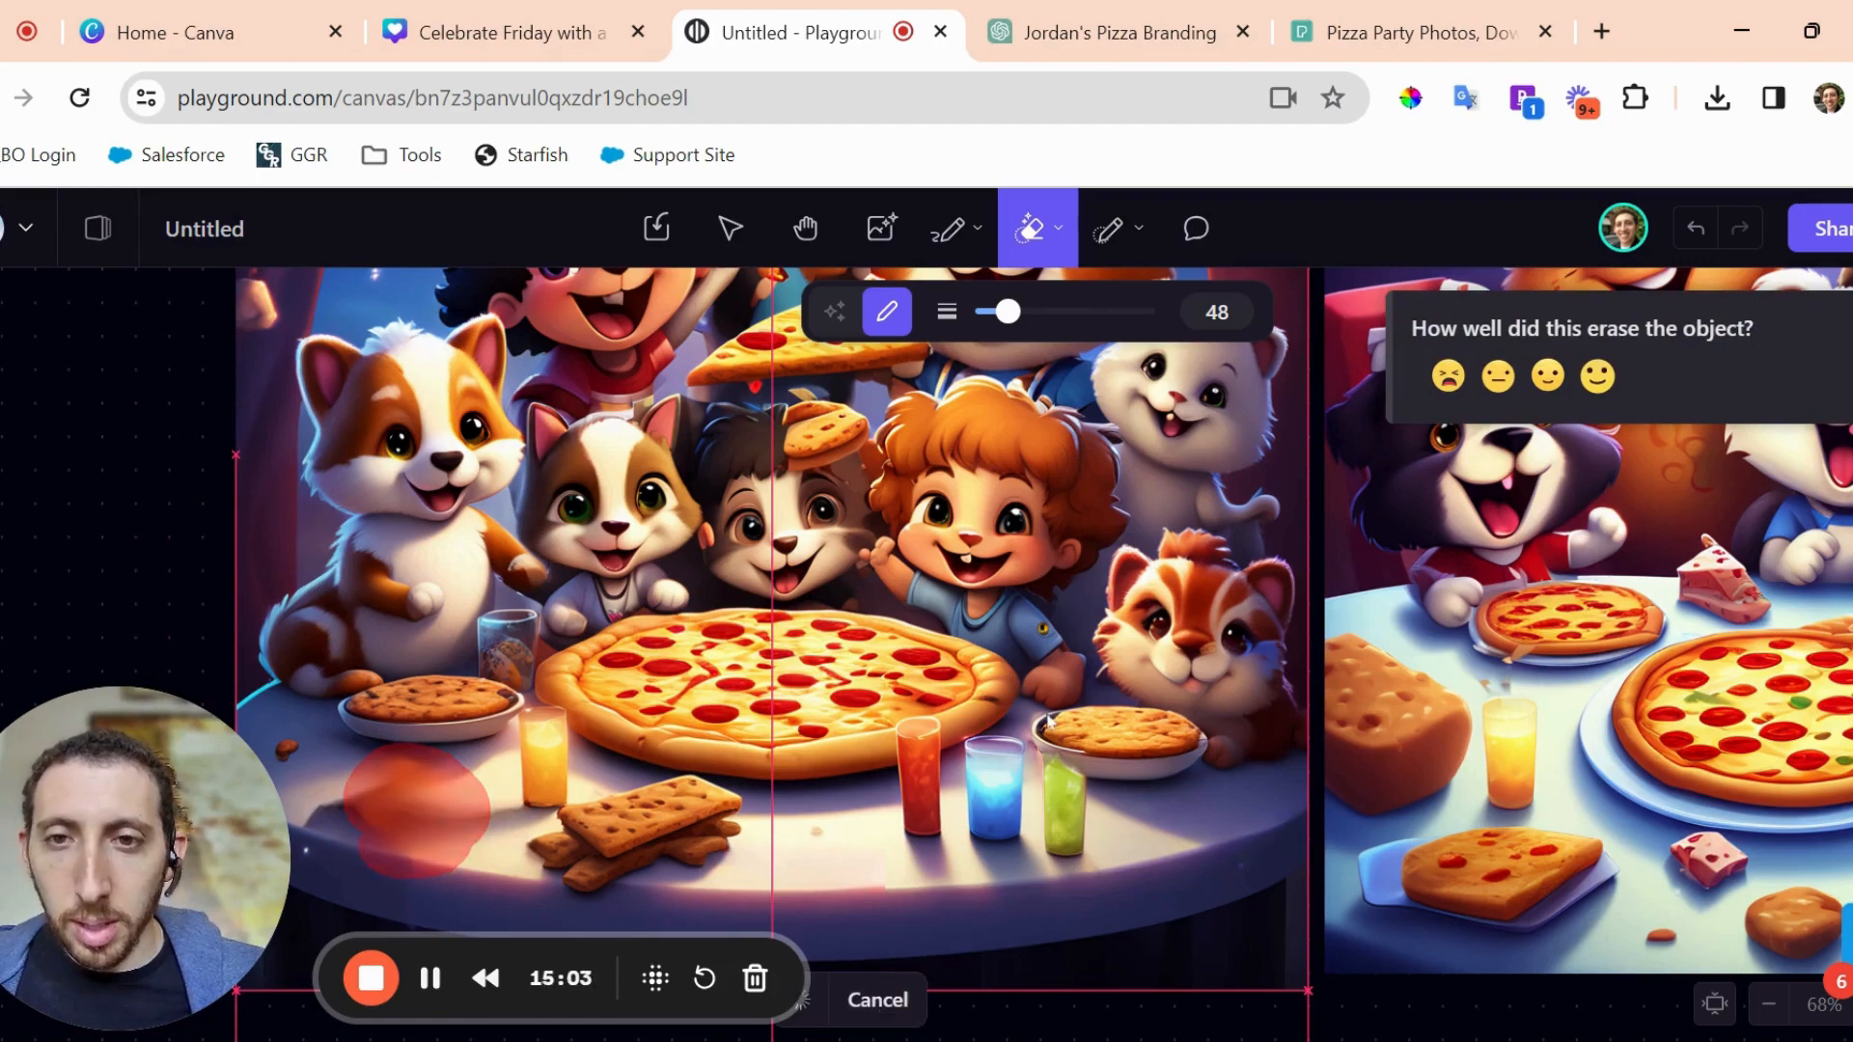
{"action": "scroll", "coordinate": [1048, 718], "scroll_direction": "down", "scroll_amount": 6}
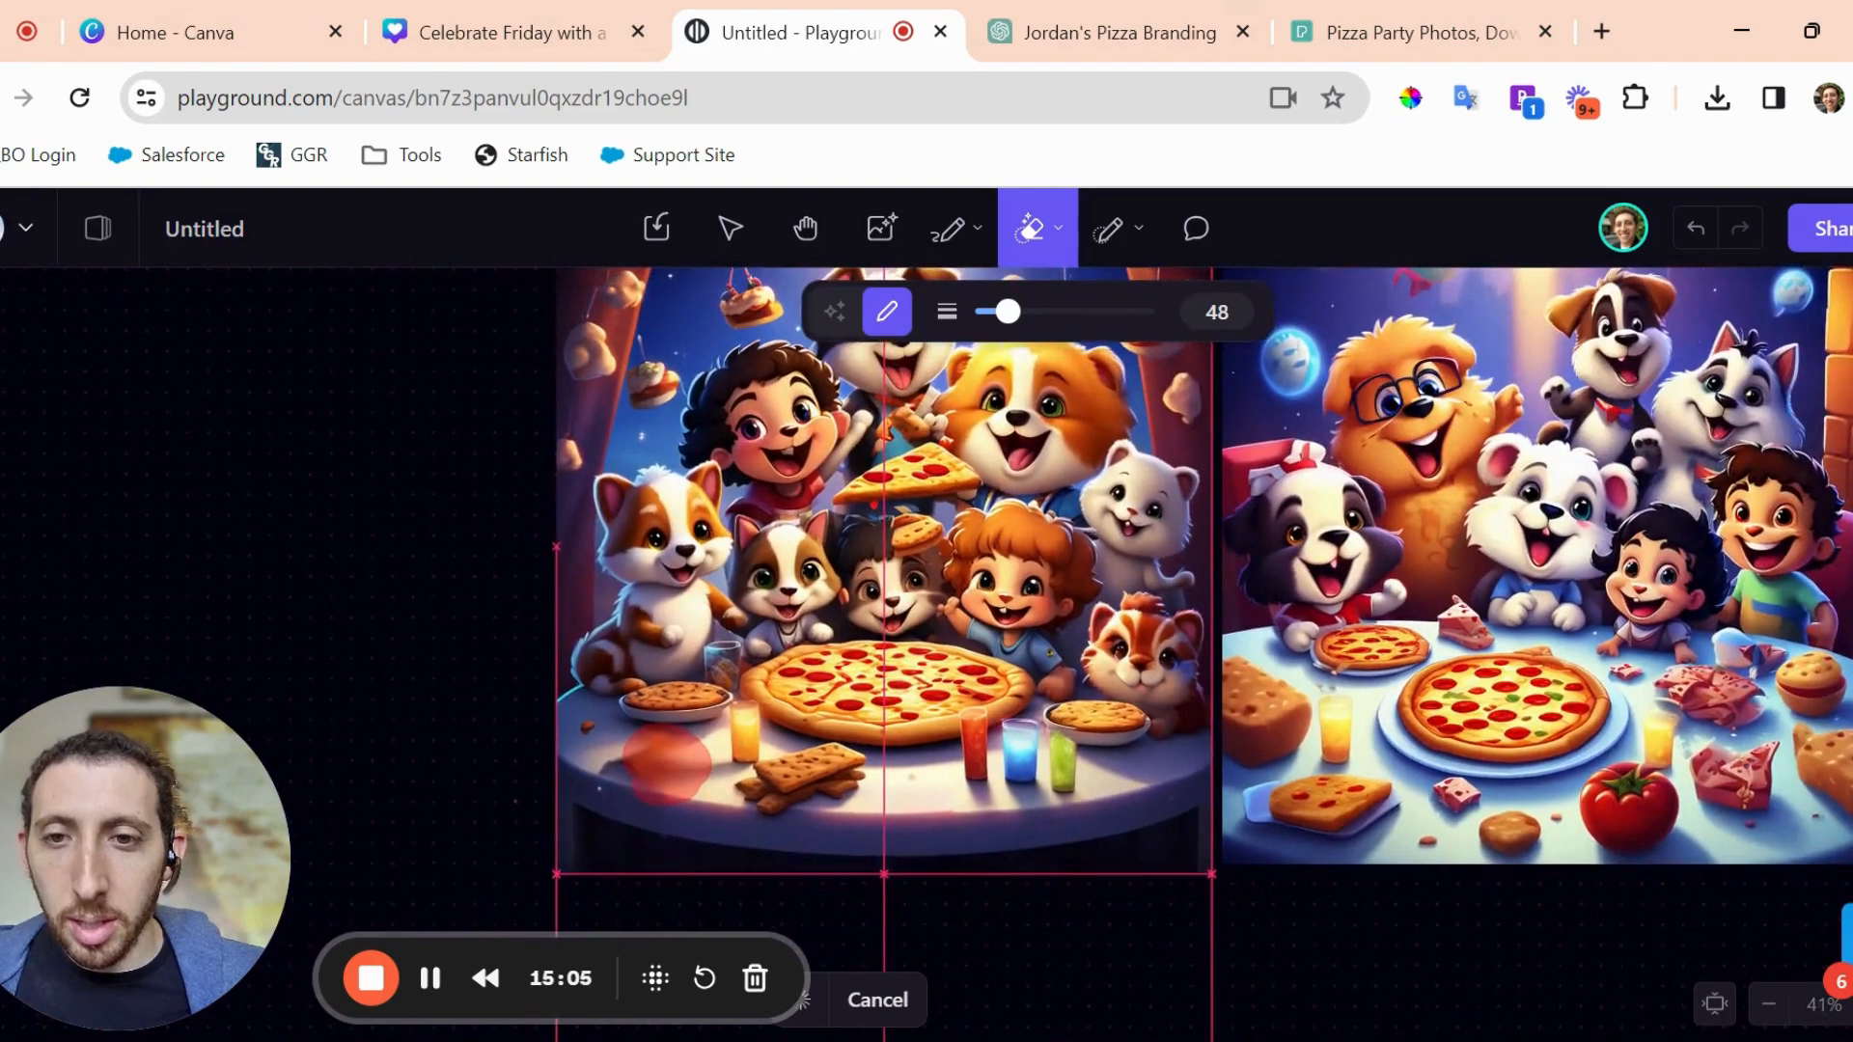
{"action": "scroll", "coordinate": [1062, 667], "scroll_direction": "up", "scroll_amount": 1}
{"action": "scroll", "coordinate": [1052, 661], "scroll_direction": "right", "scroll_amount": 1}
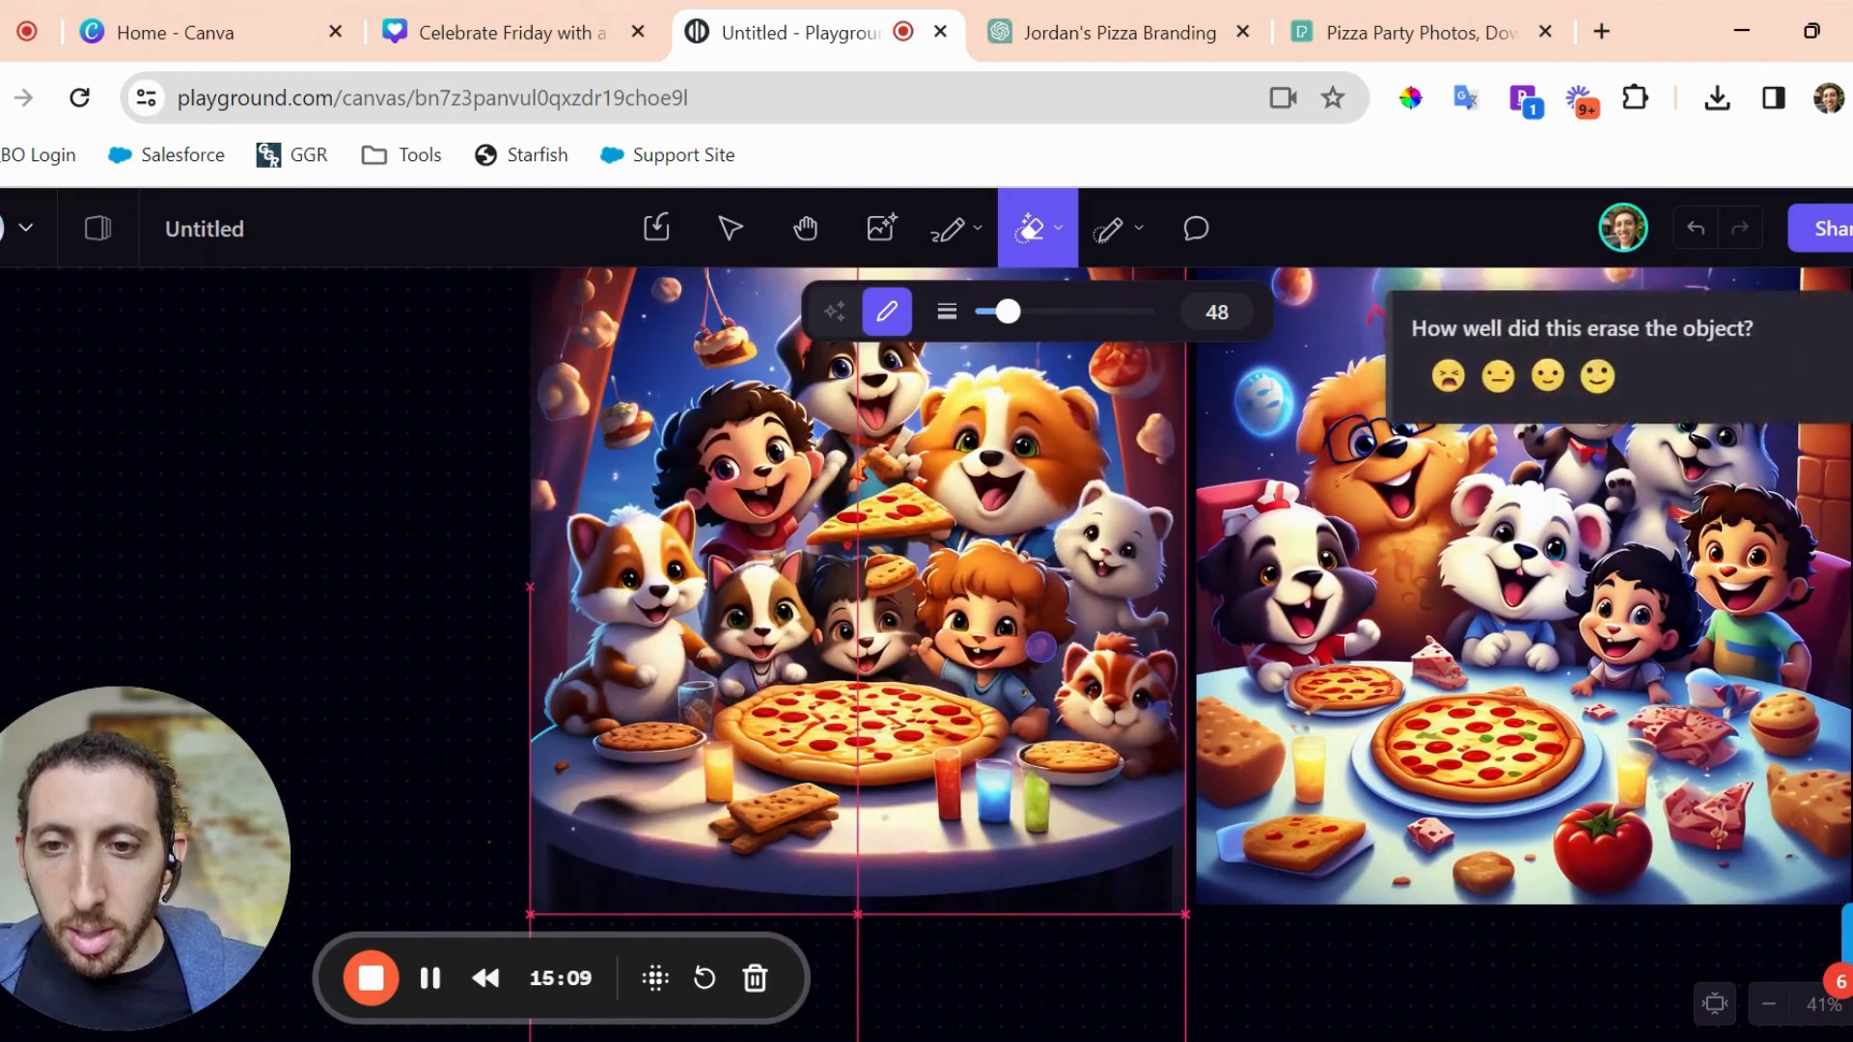
{"action": "scroll", "coordinate": [1051, 579], "scroll_direction": "up", "scroll_amount": 3}
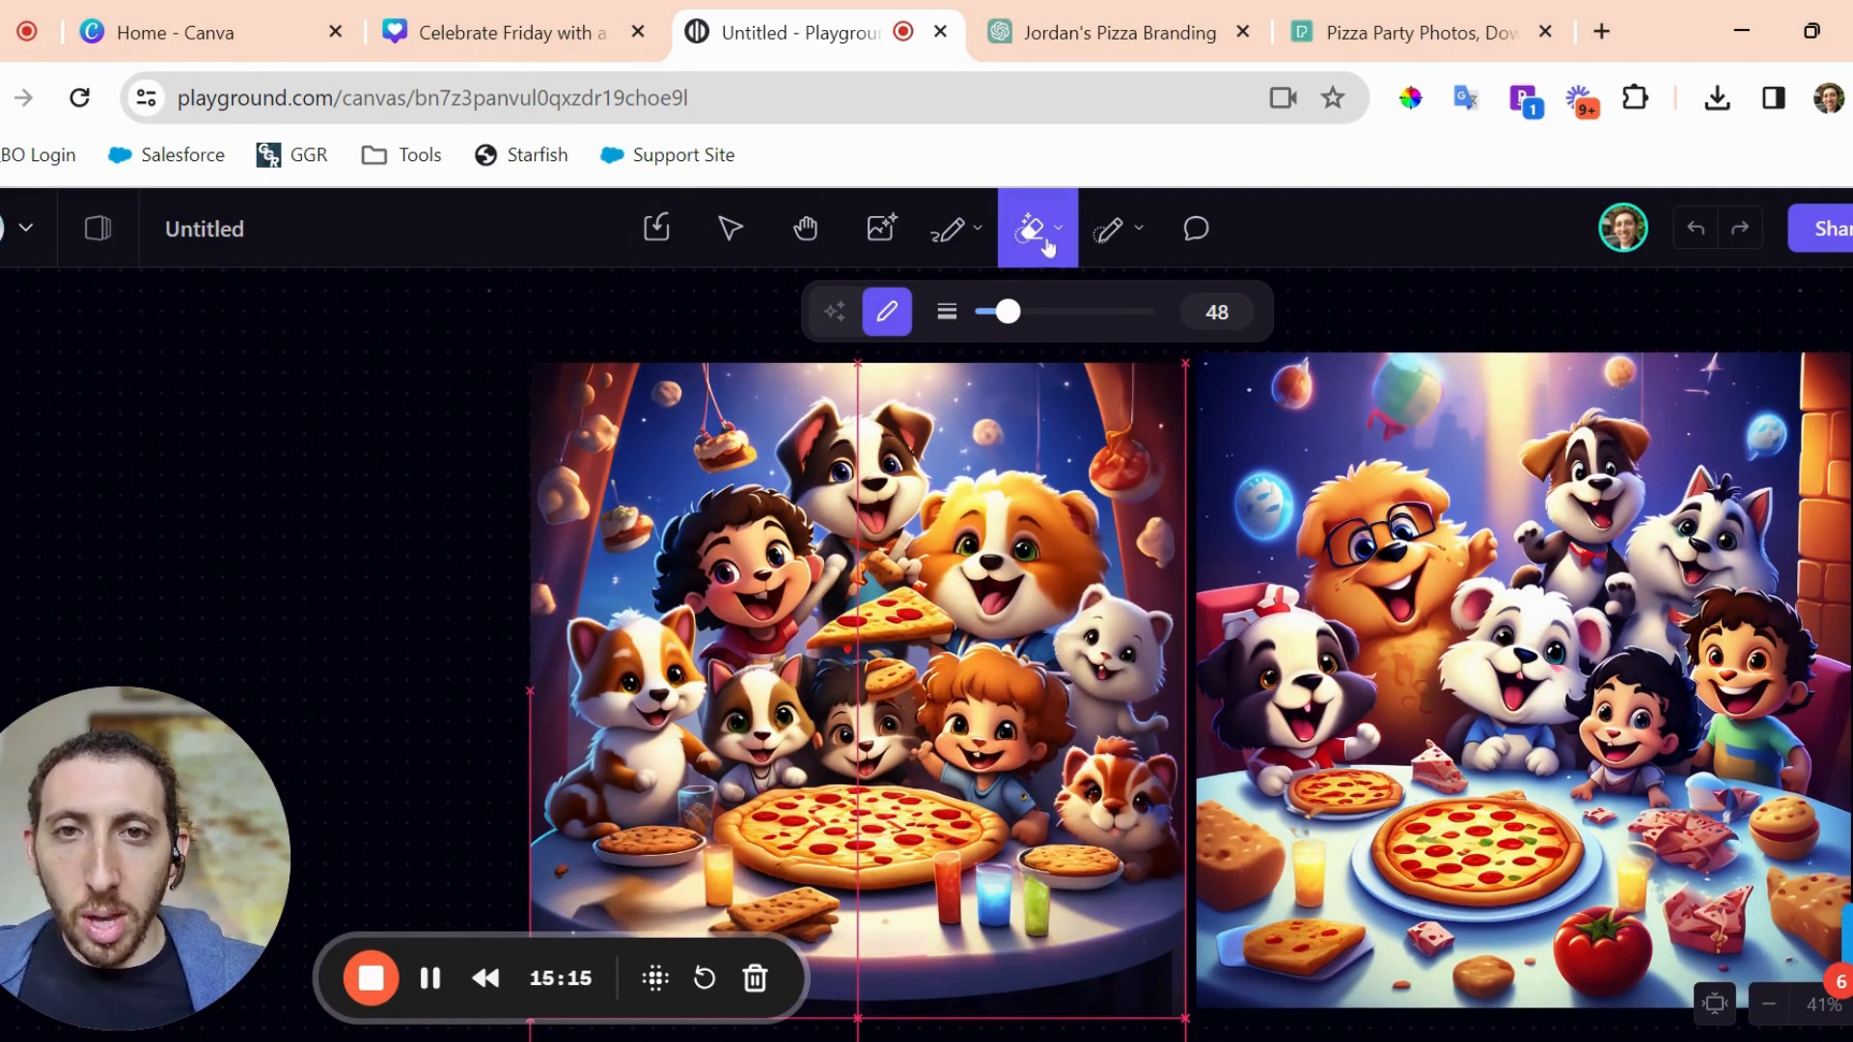
Publish the cleaned-up first pizza party image on Playground with the caption "Pizza Party with friends!".
{"action": "left_click", "coordinate": [745, 237]}
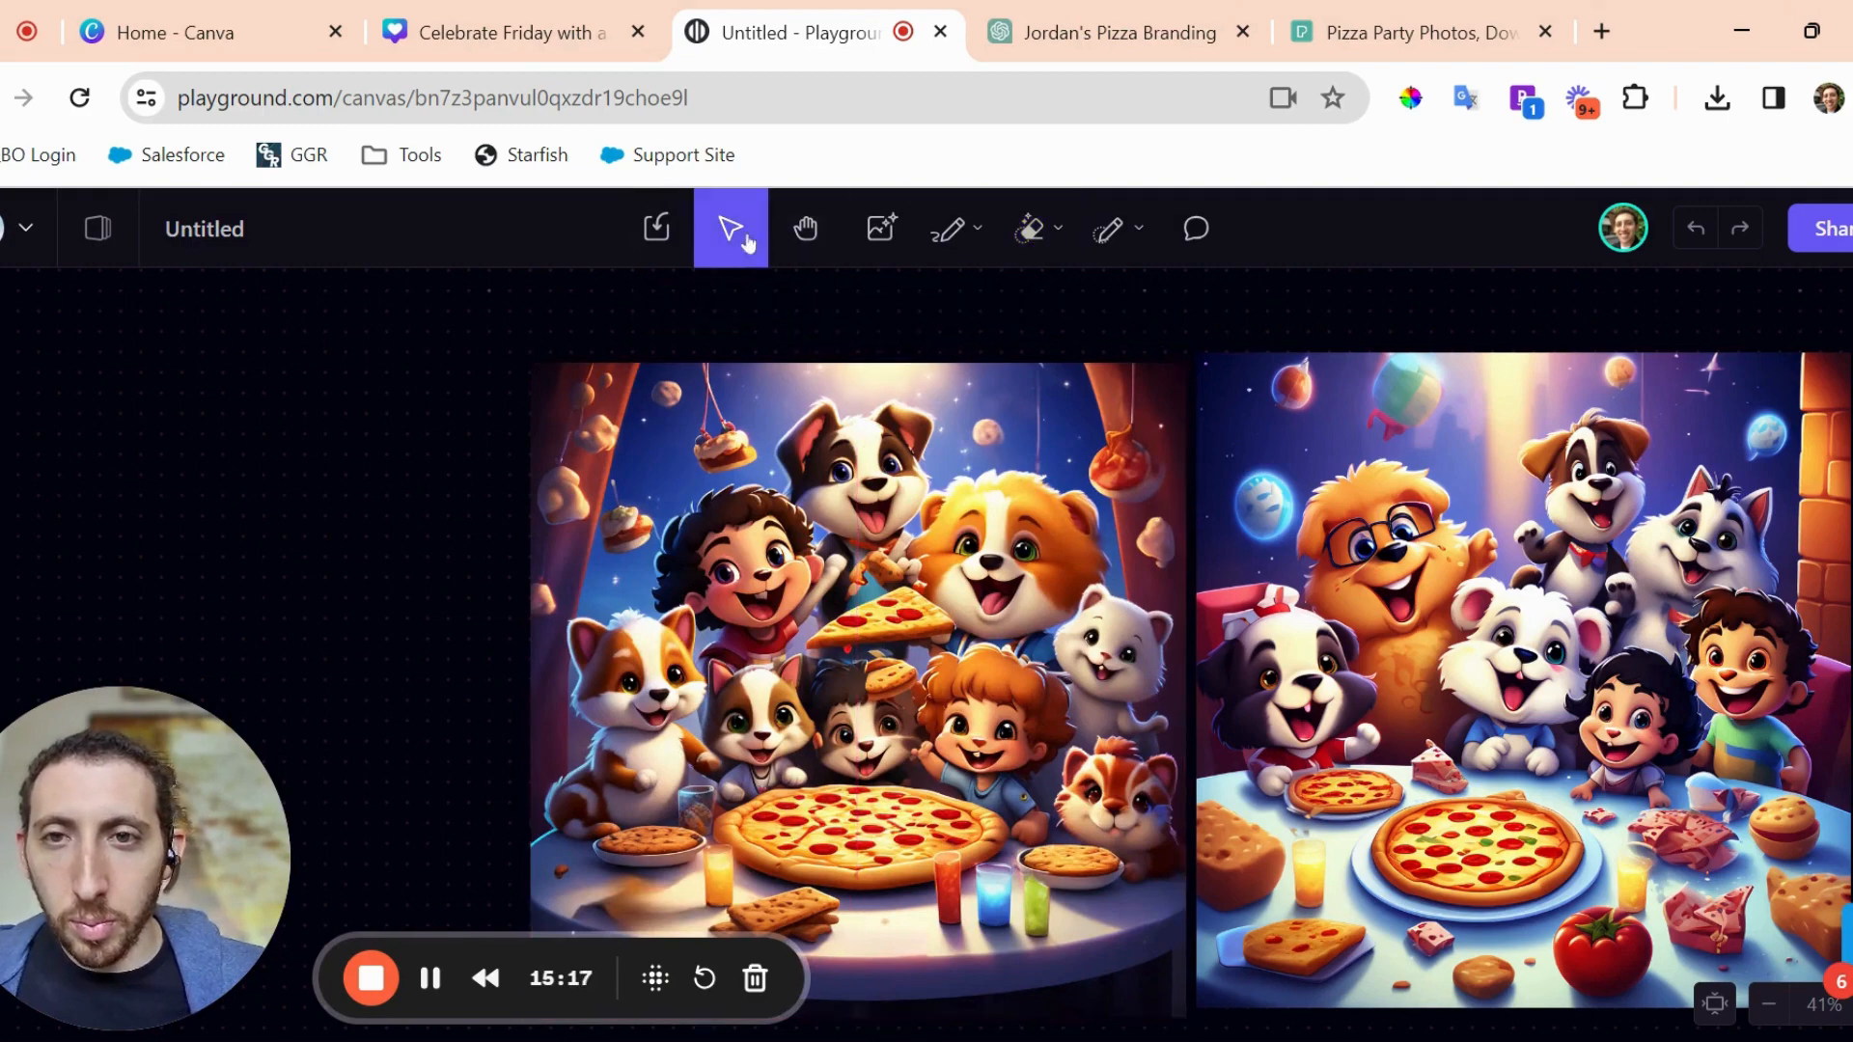
{"action": "left_click", "coordinate": [888, 485]}
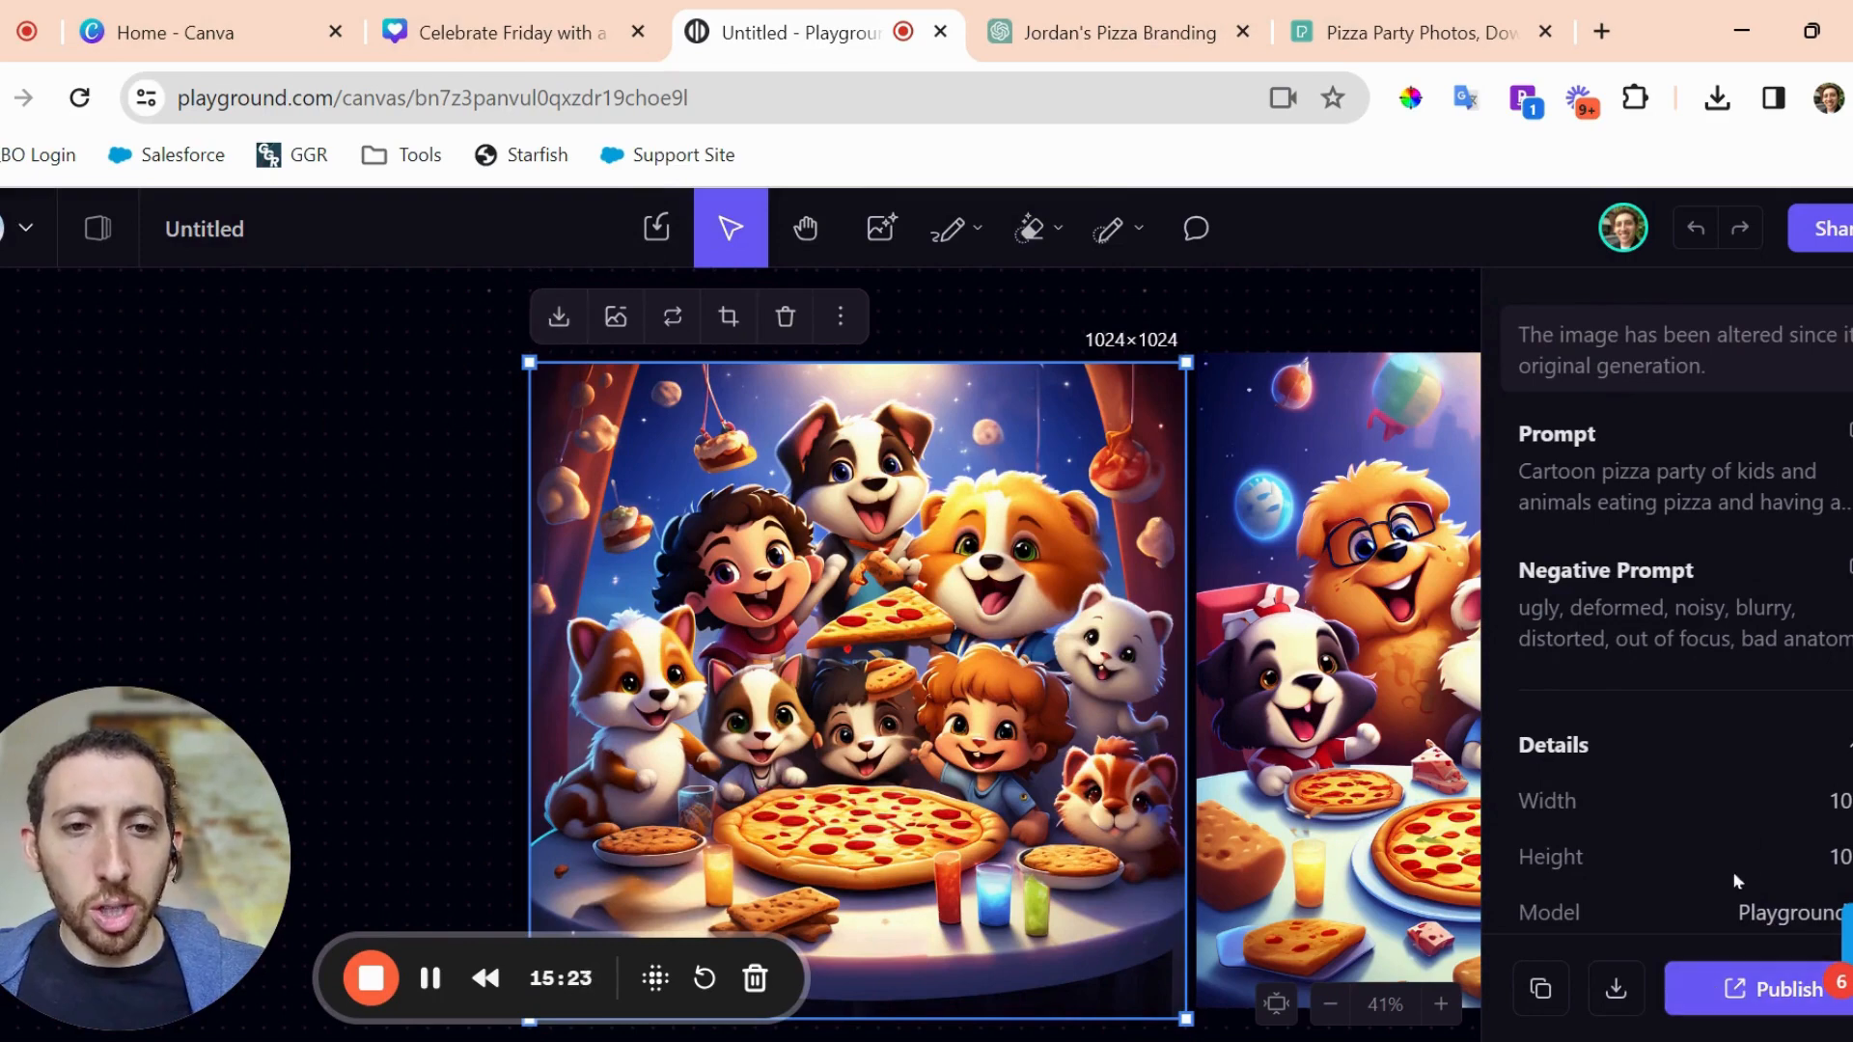
{"action": "left_click", "coordinate": [1709, 991]}
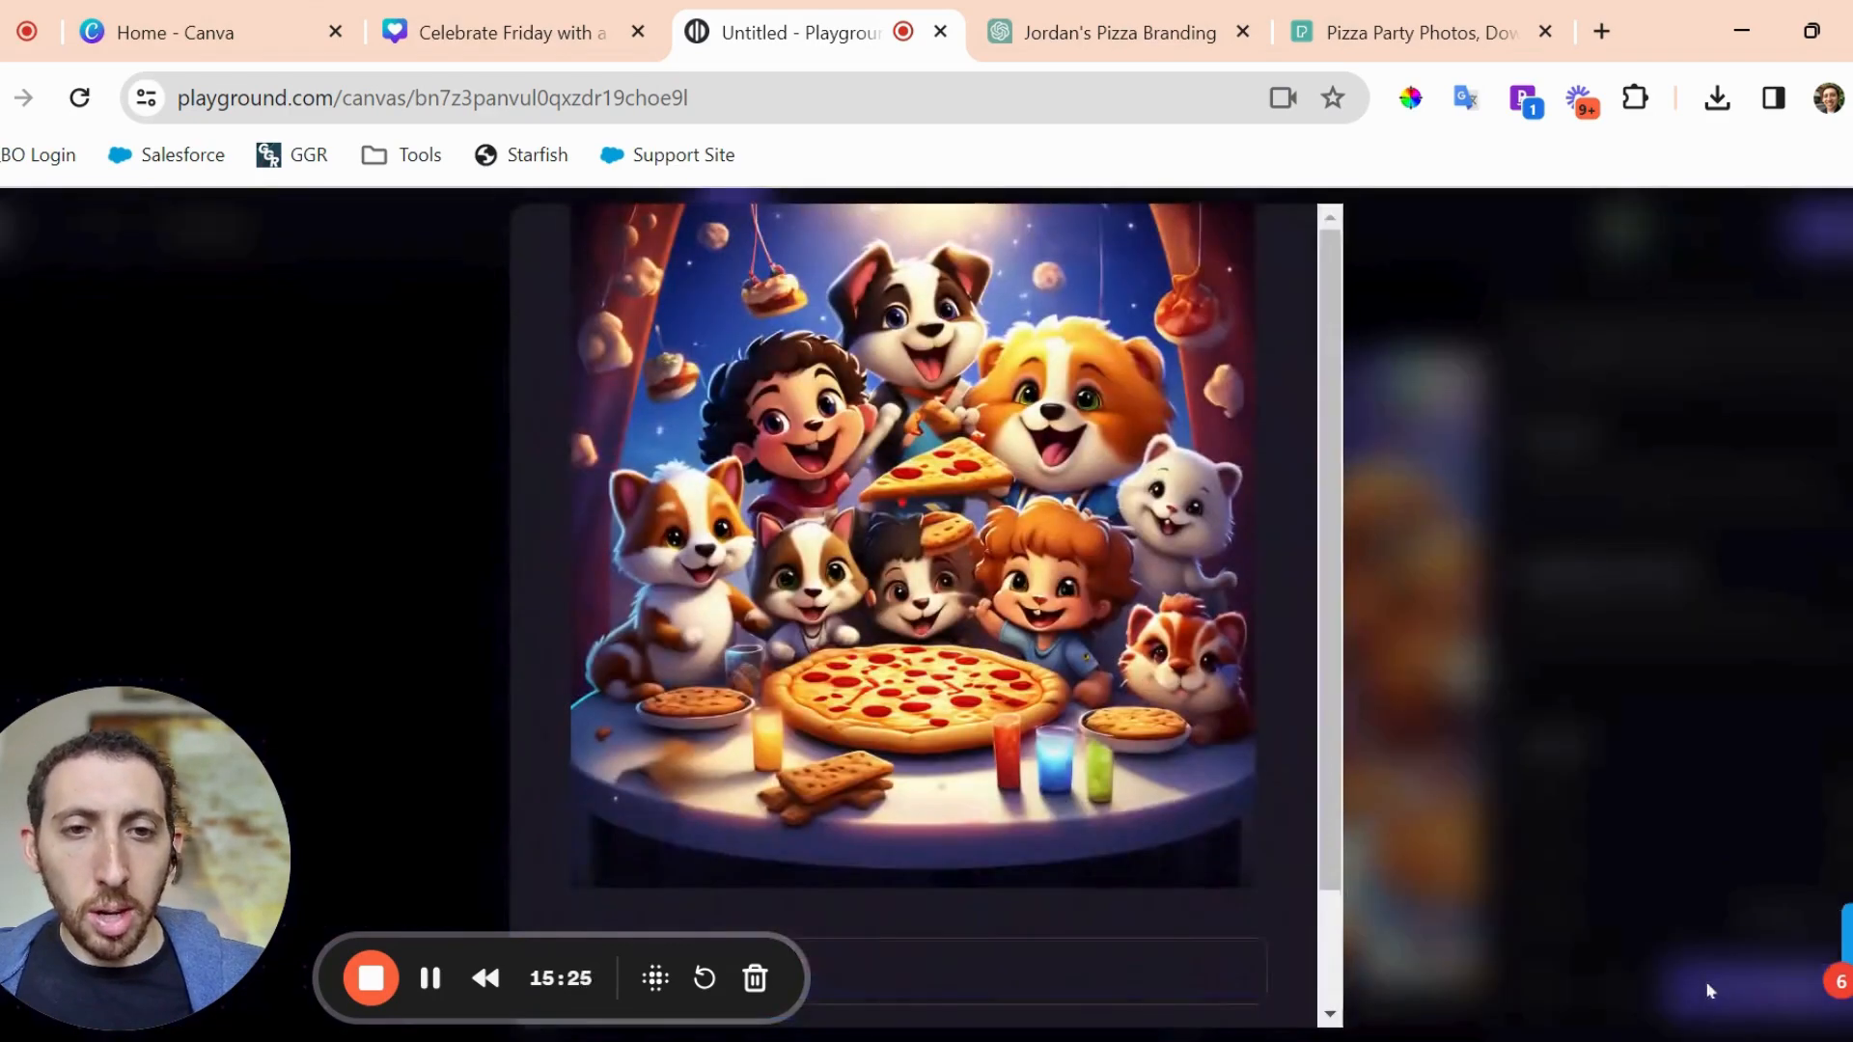
{"action": "scroll", "coordinate": [1203, 701], "scroll_direction": "down", "scroll_amount": 2}
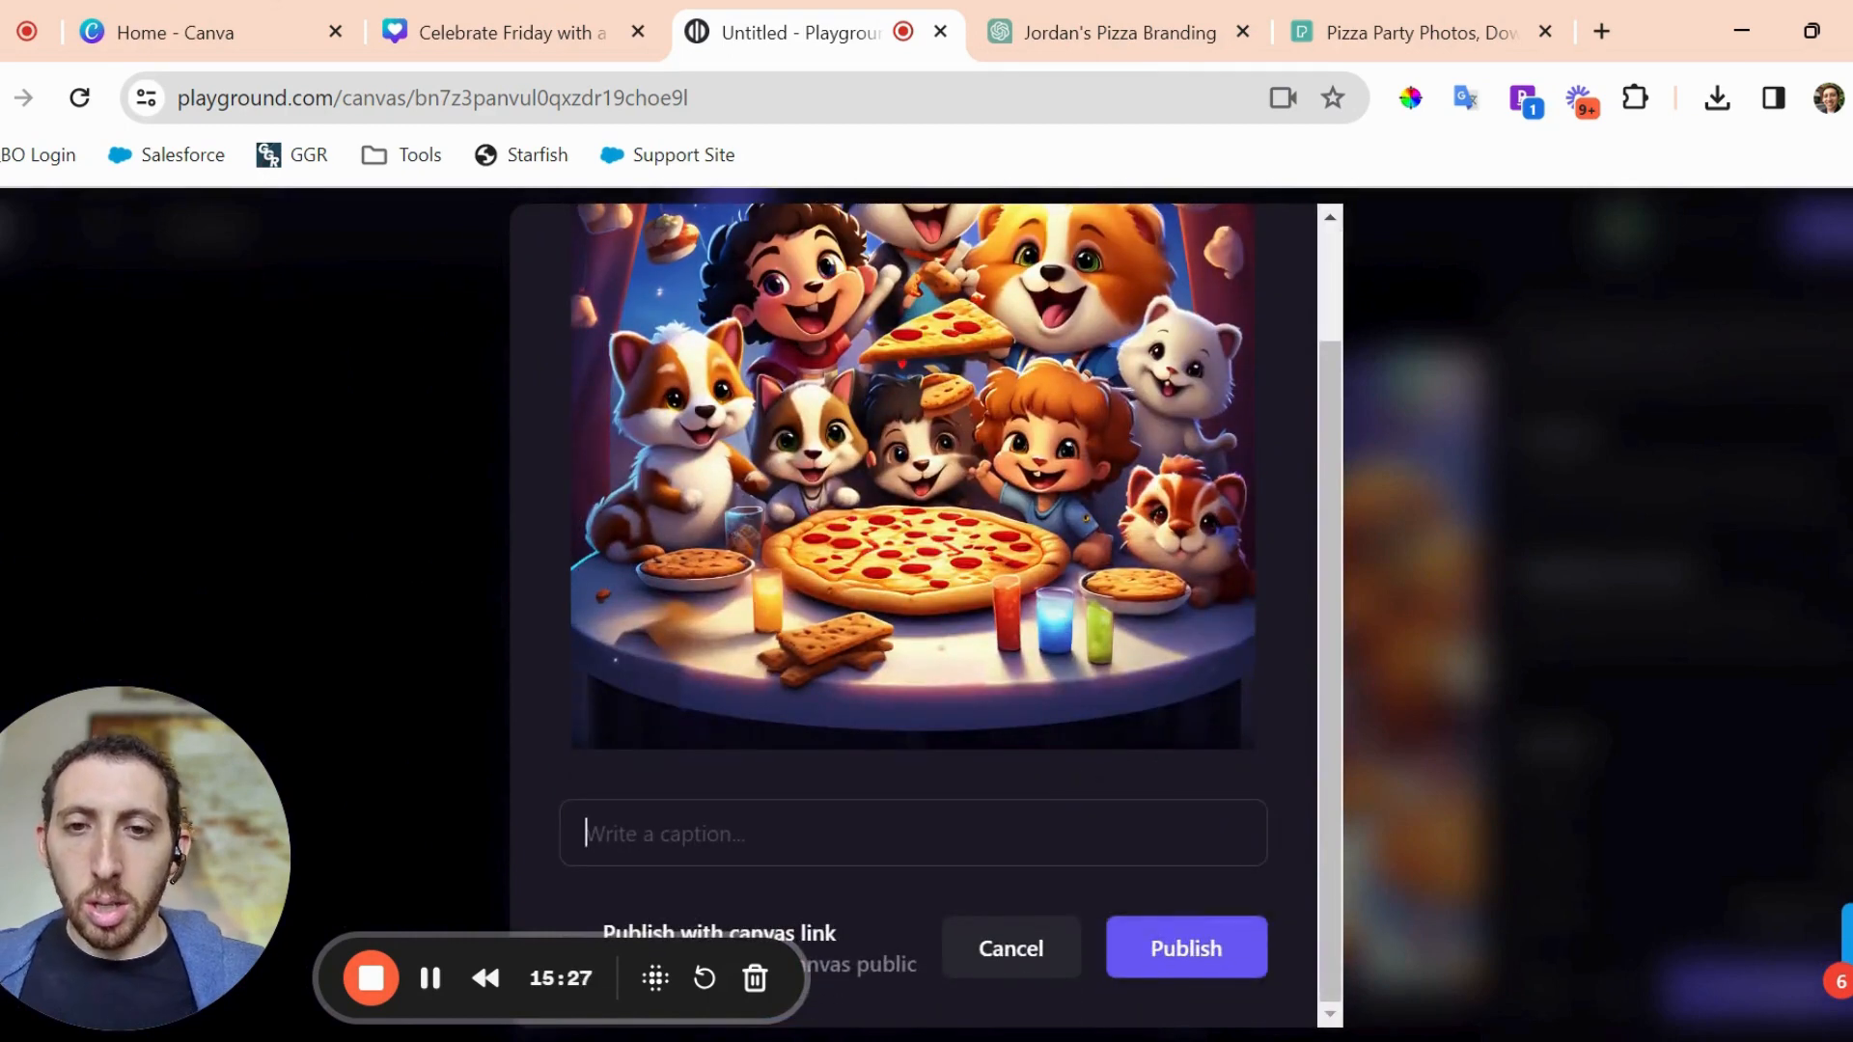
{"action": "type", "text": "I"}
{"action": "key", "text": "BackSpace"}
{"action": "type", "text": "Piz"}
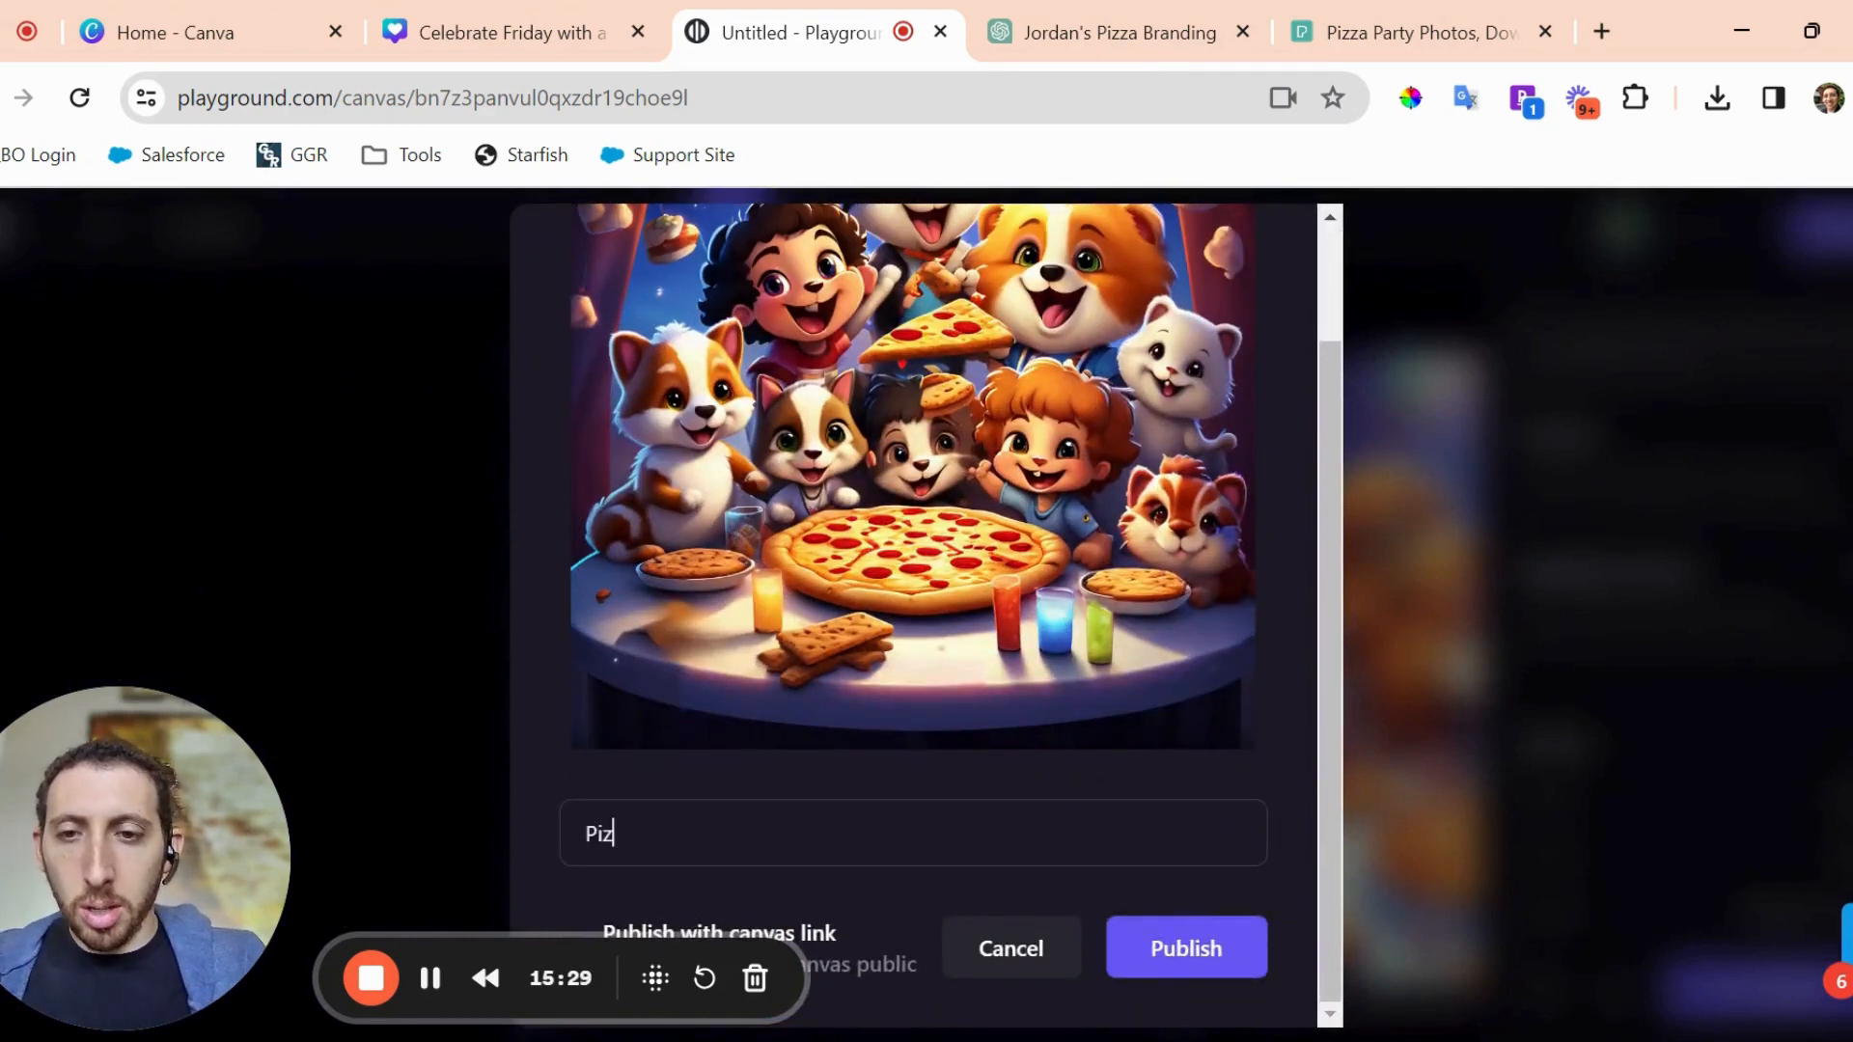
{"action": "type", "text": "za Party with friends!"}
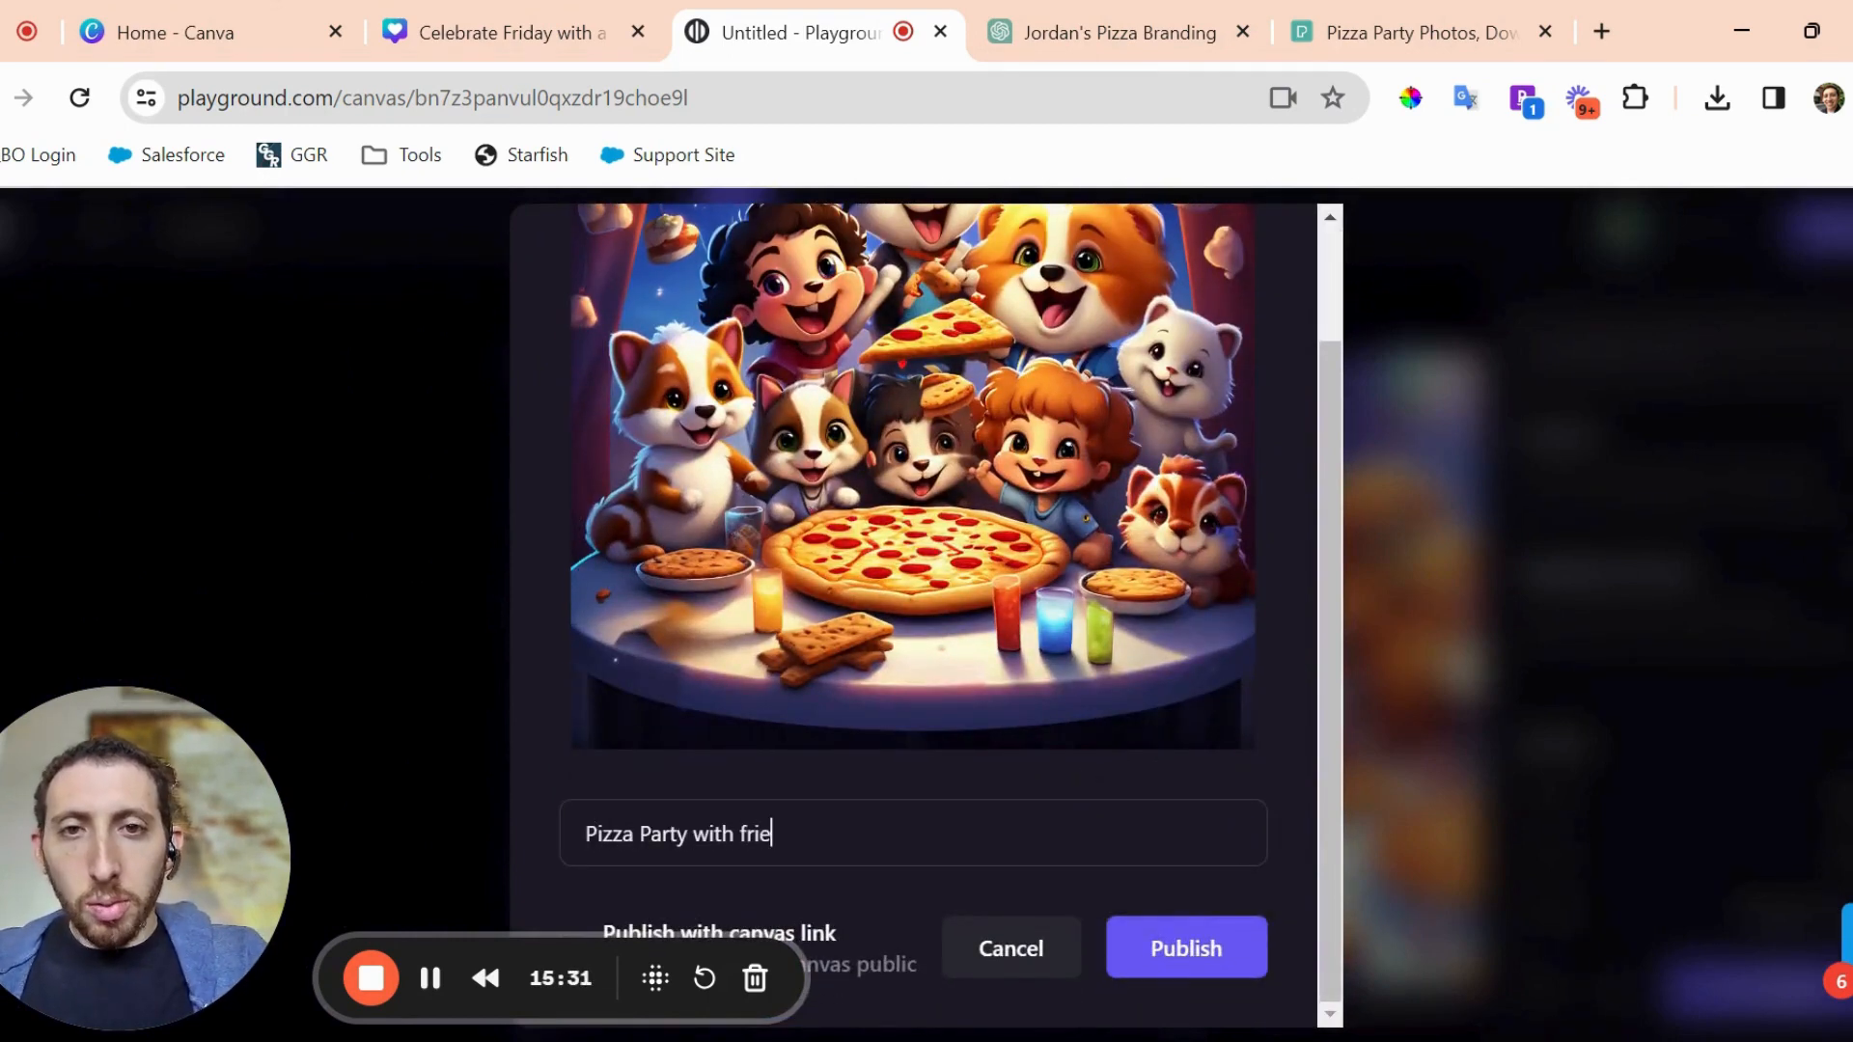
{"action": "left_click", "coordinate": [1189, 954]}
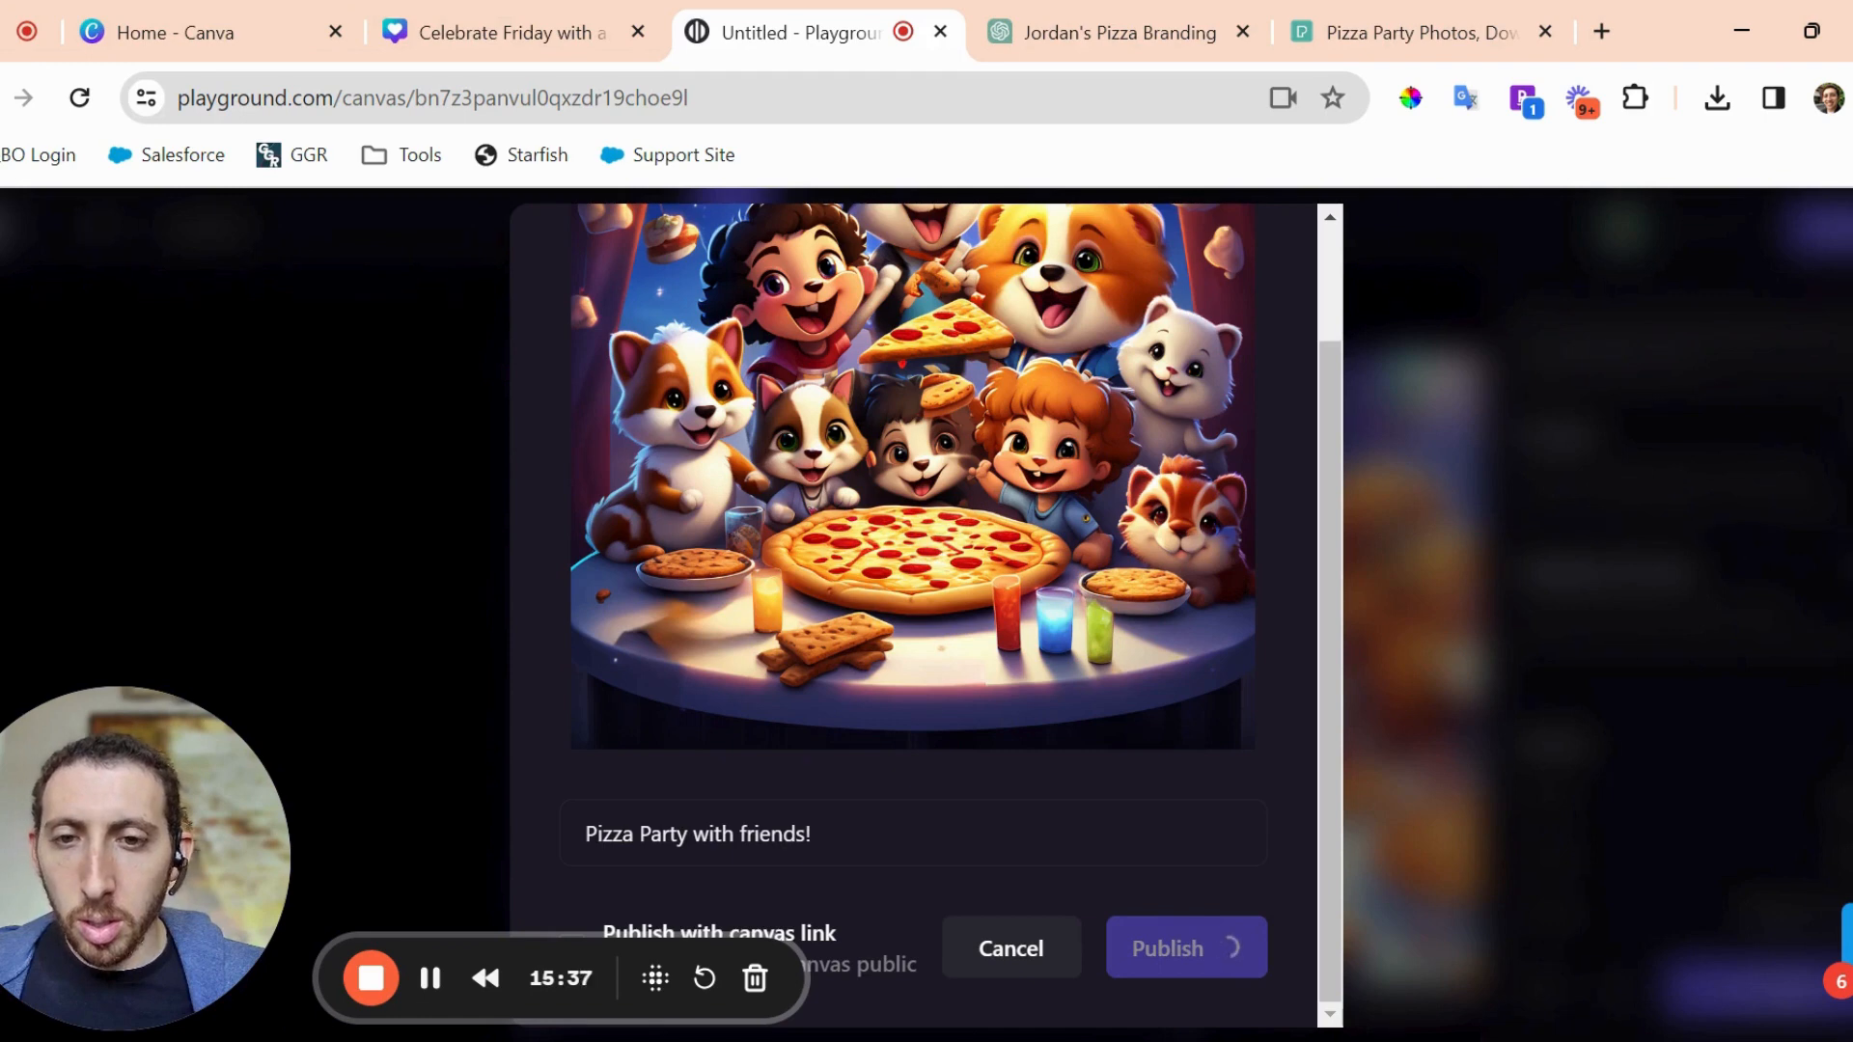
{"action": "scroll", "coordinate": [971, 678], "scroll_direction": "up", "scroll_amount": 2}
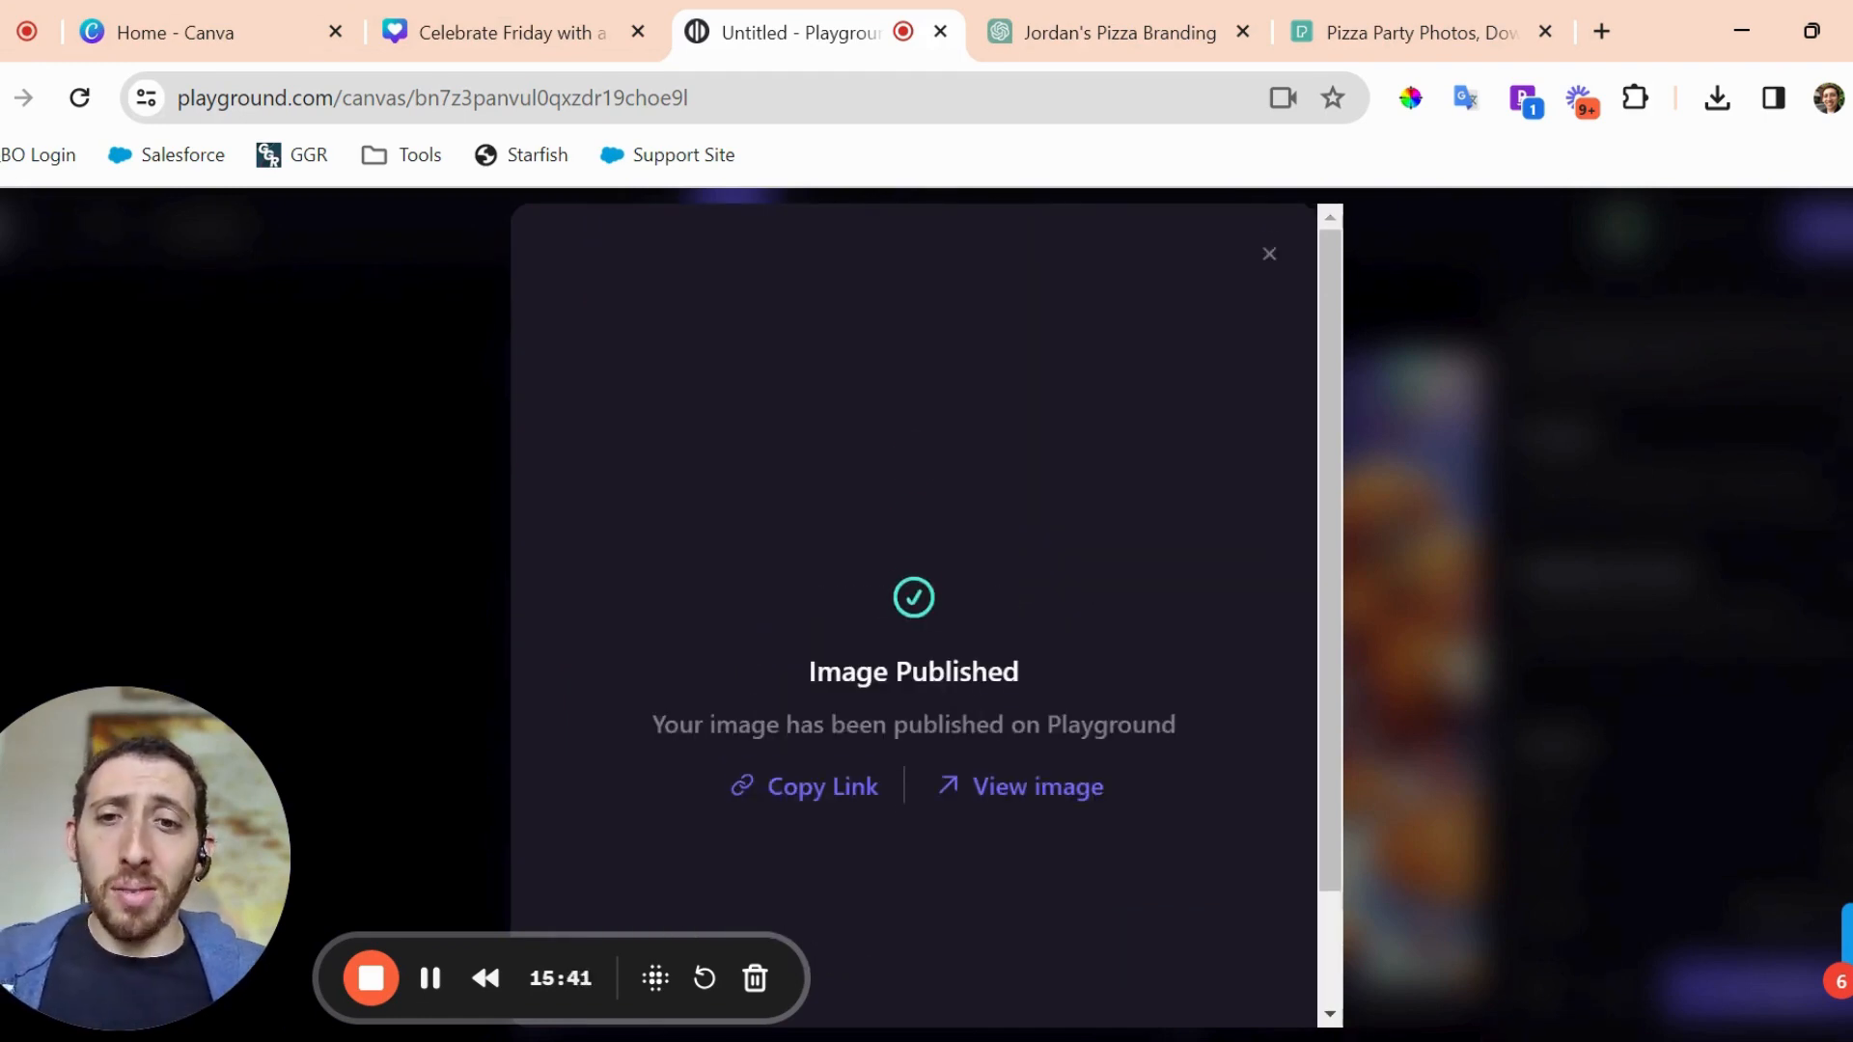
View the published pizza party image on its own page and download it.
{"action": "left_click", "coordinate": [1020, 806]}
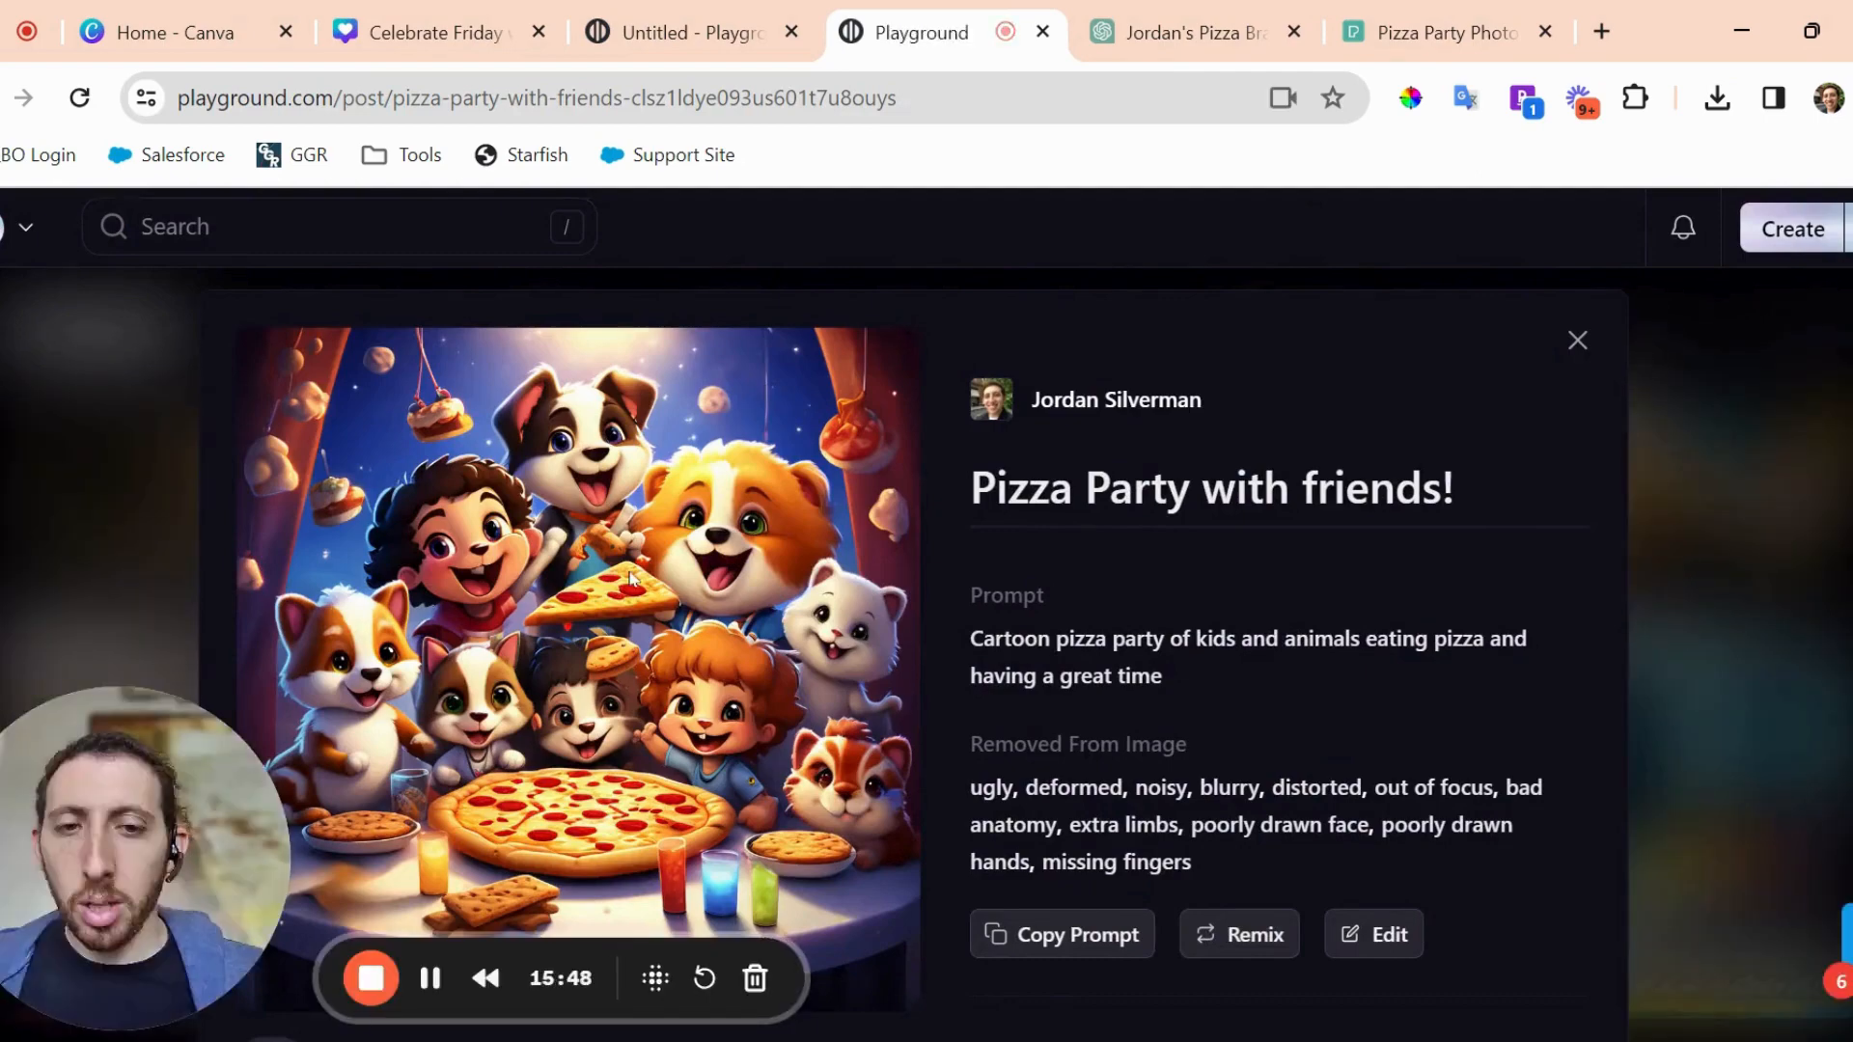
{"action": "scroll", "coordinate": [630, 577], "scroll_direction": "down", "scroll_amount": 1}
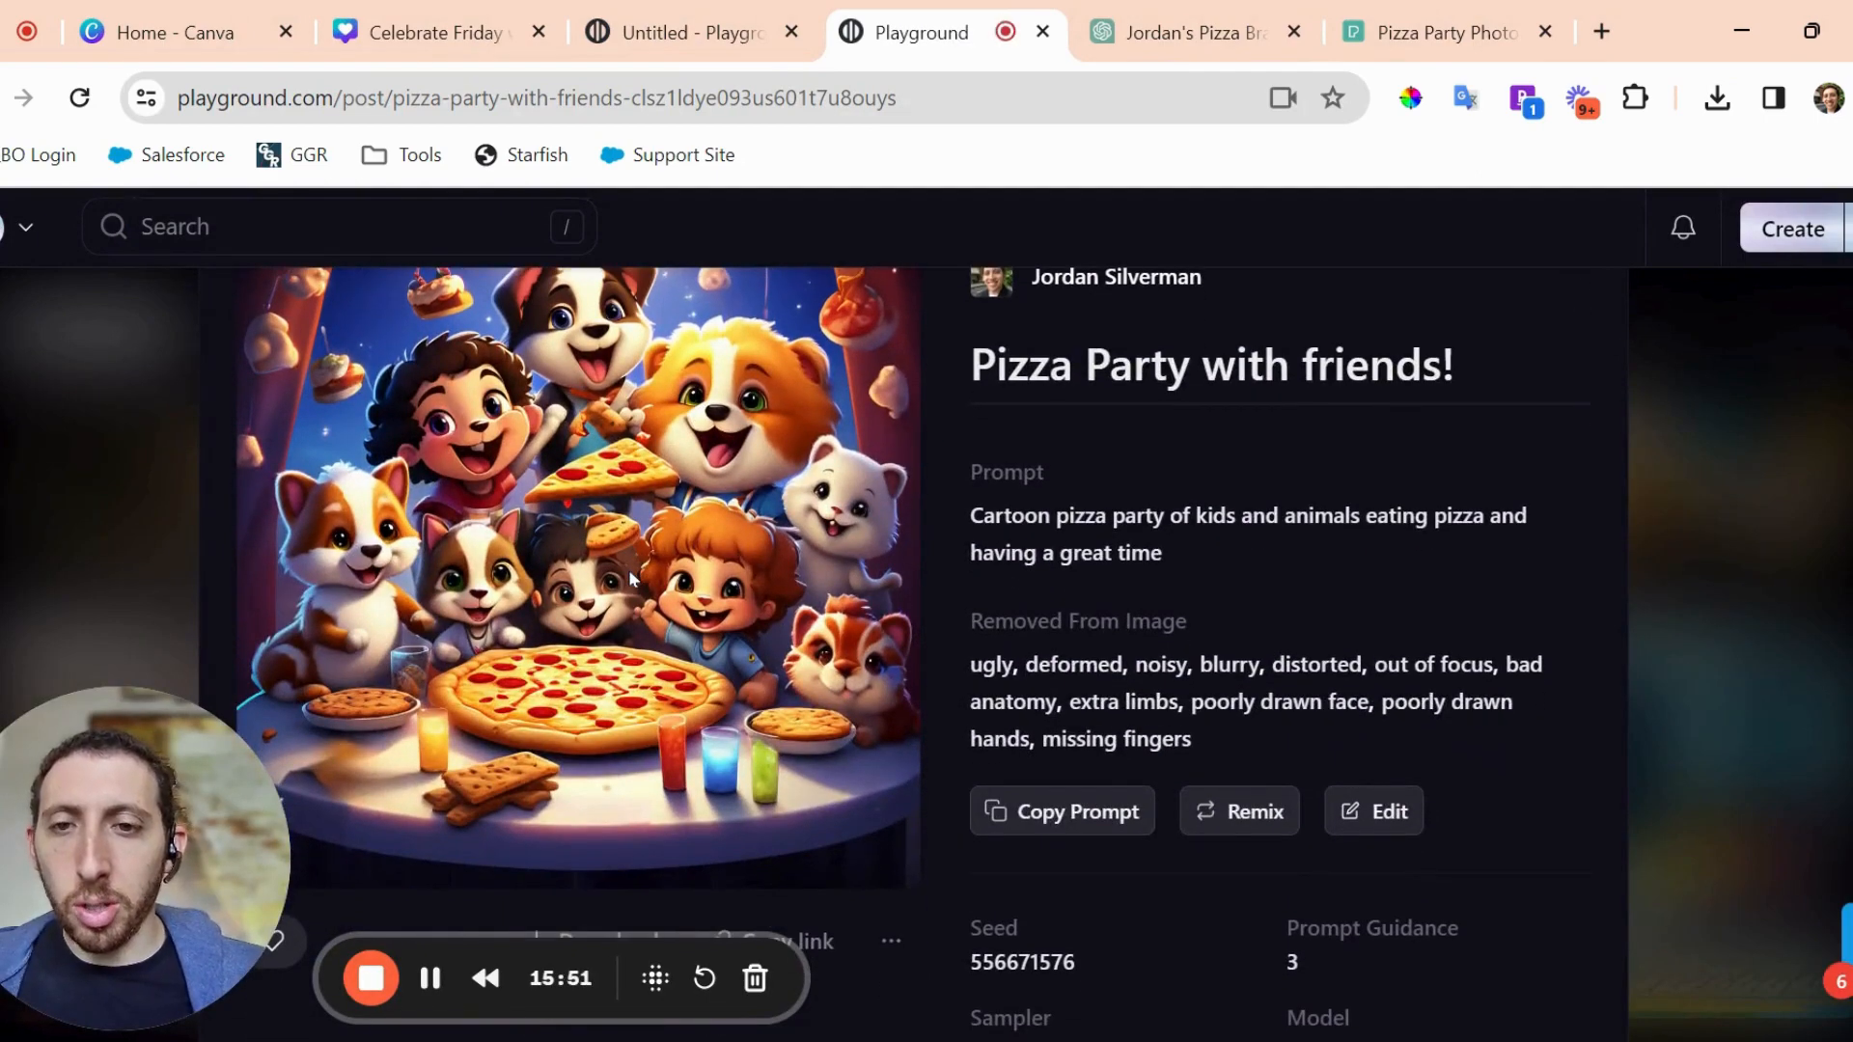
{"action": "scroll", "coordinate": [629, 577], "scroll_direction": "down", "scroll_amount": 3}
{"action": "left_click", "coordinate": [588, 661]}
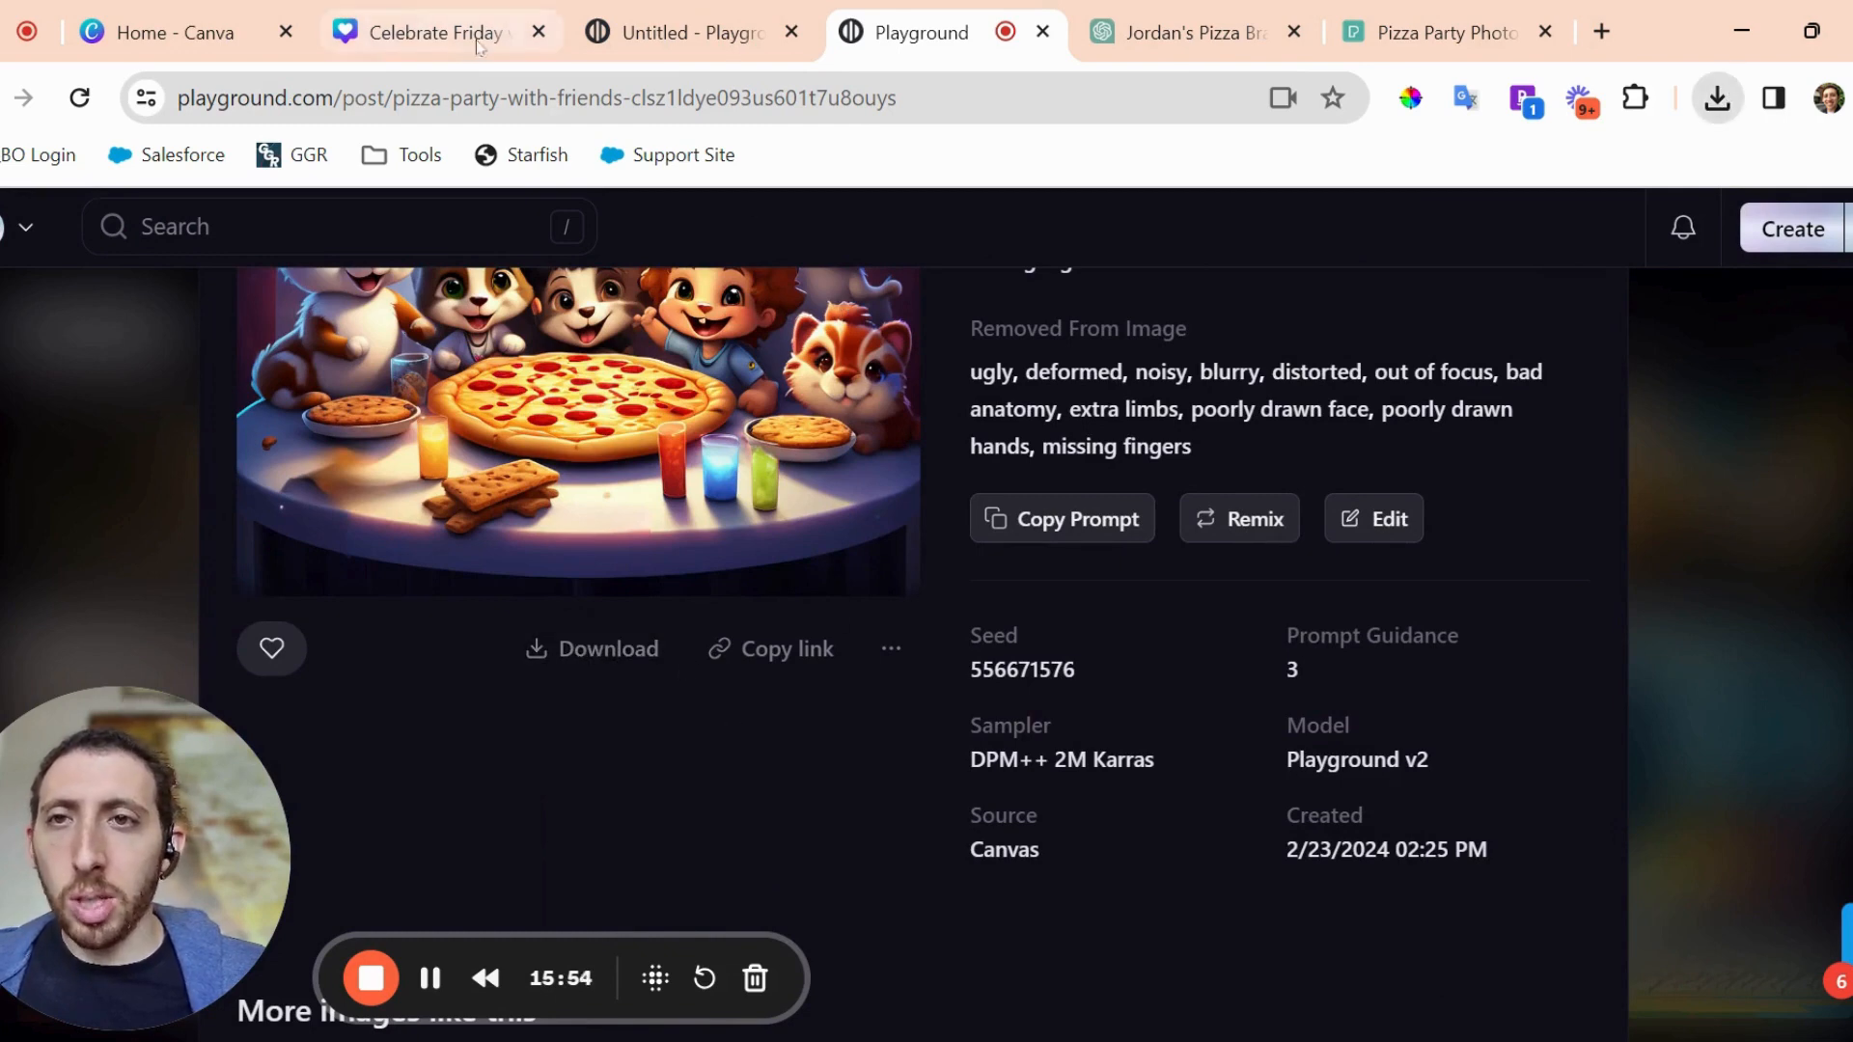
Switch to the Canva pizza party design, and return to the published image's page in Playground to view it.
{"action": "left_click", "coordinate": [450, 39]}
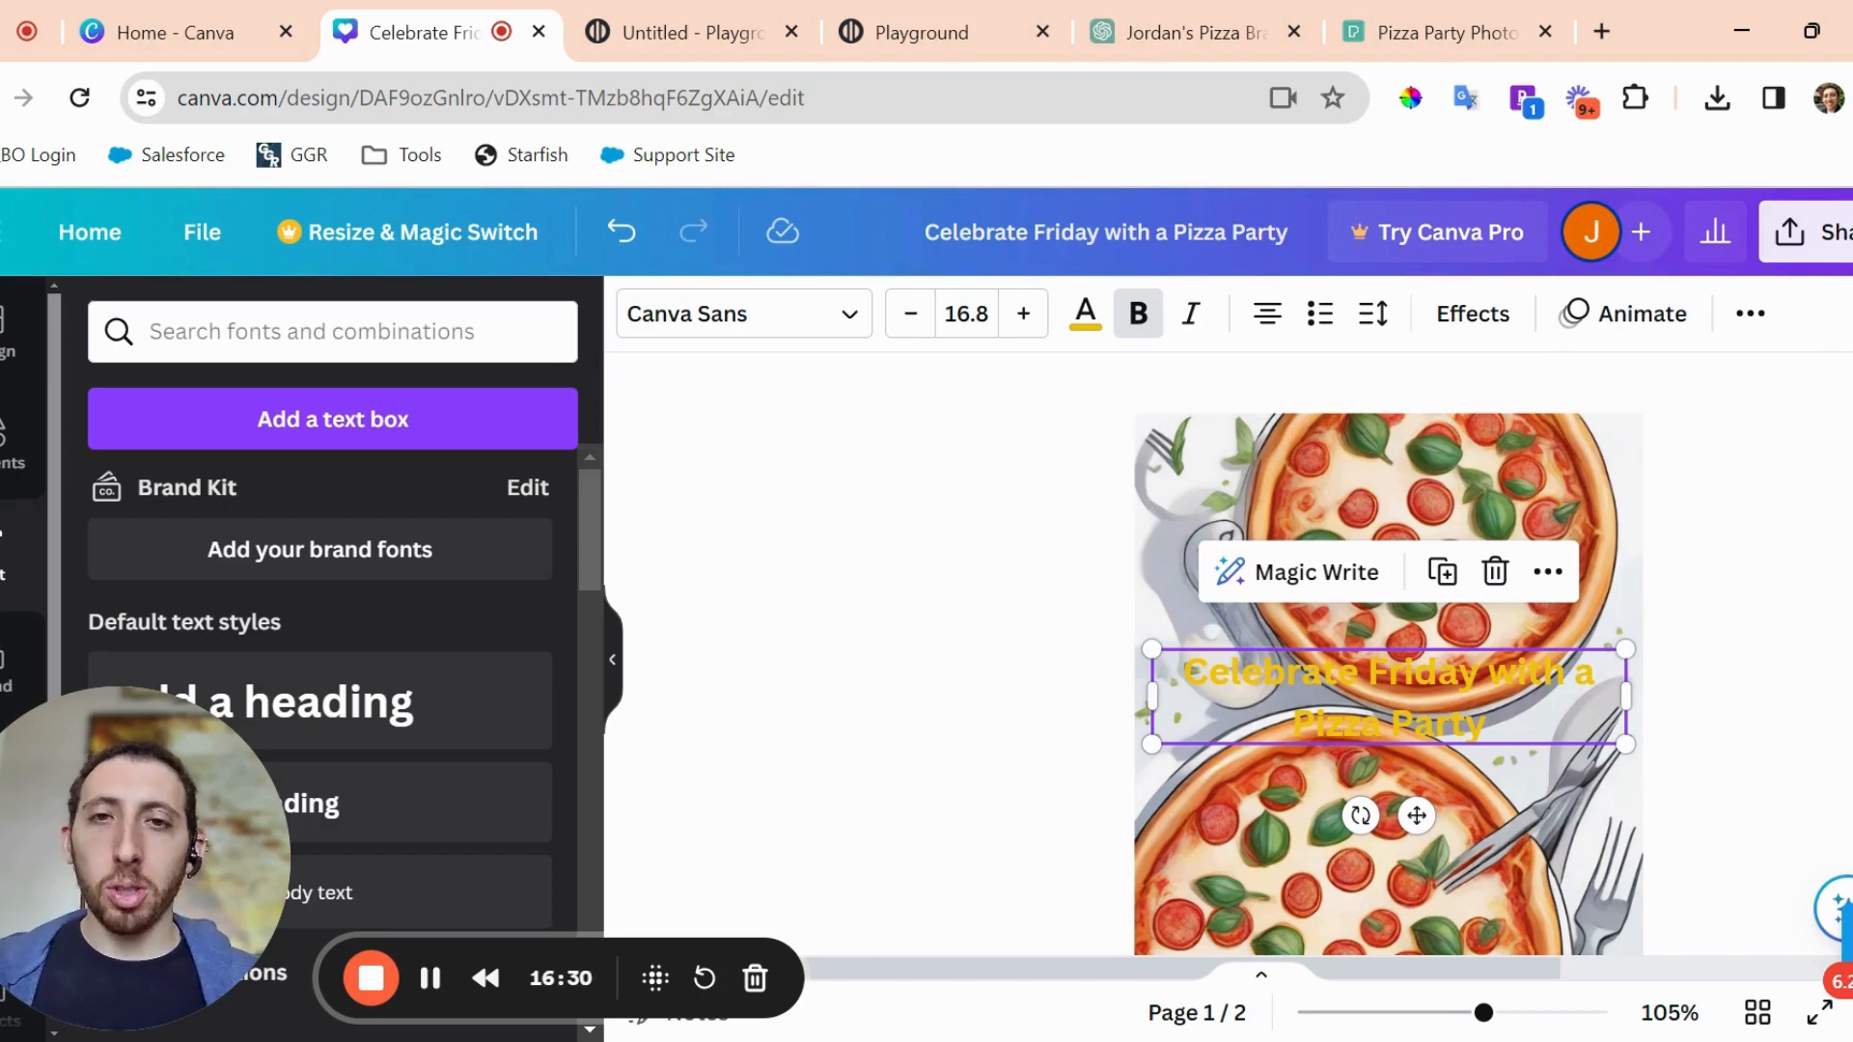
{"action": "left_click", "coordinate": [921, 32]}
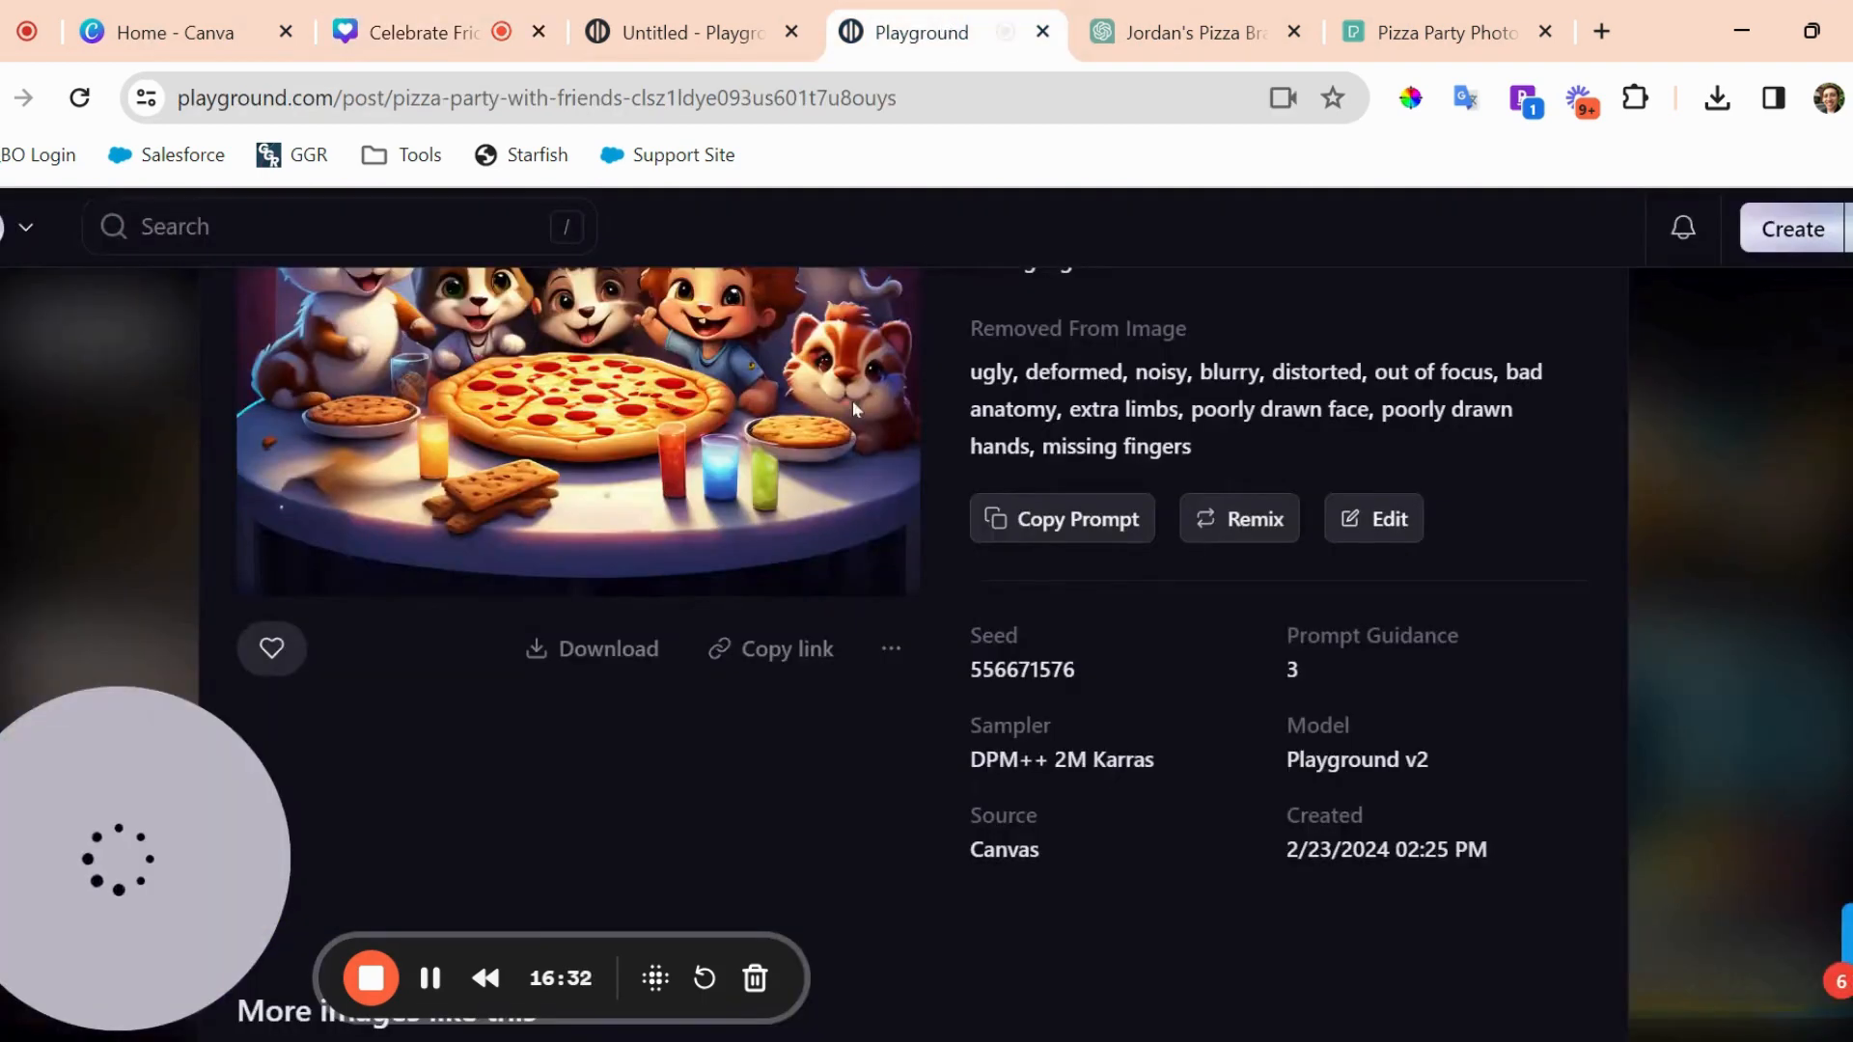
{"action": "scroll", "coordinate": [827, 482], "scroll_direction": "up", "scroll_amount": 4}
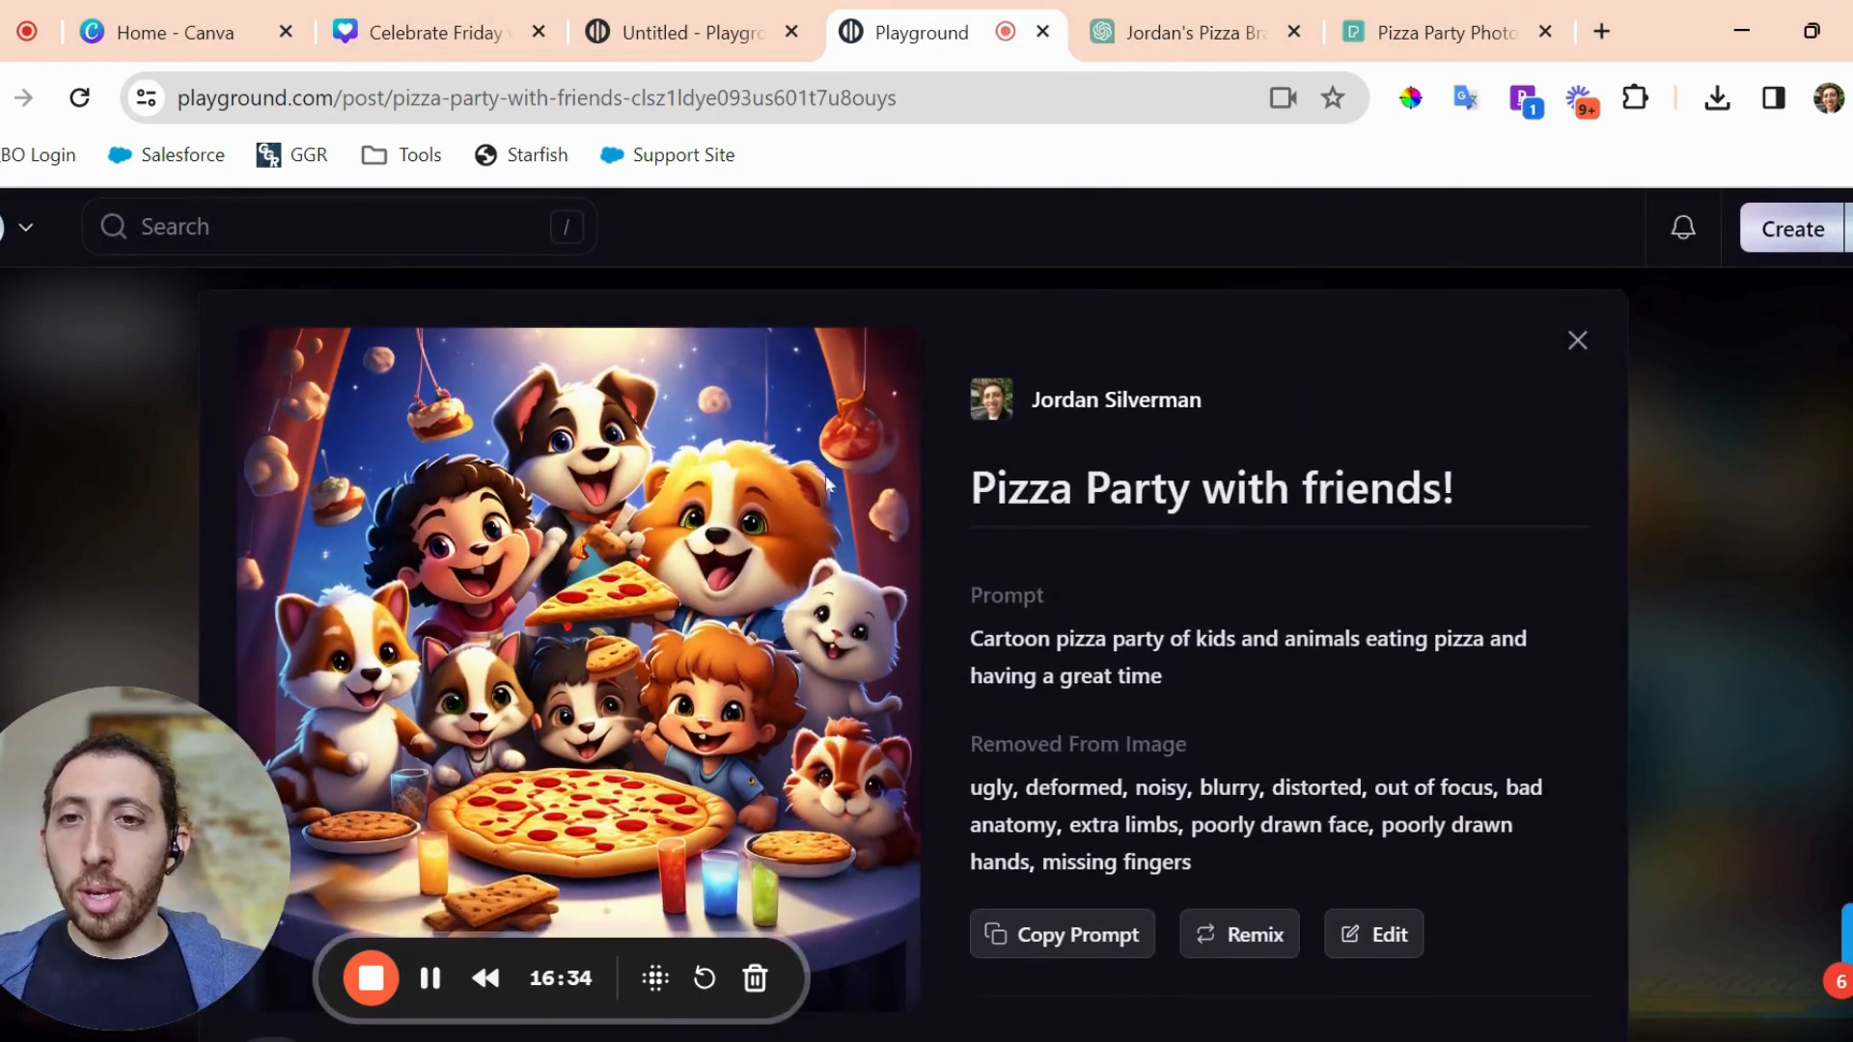